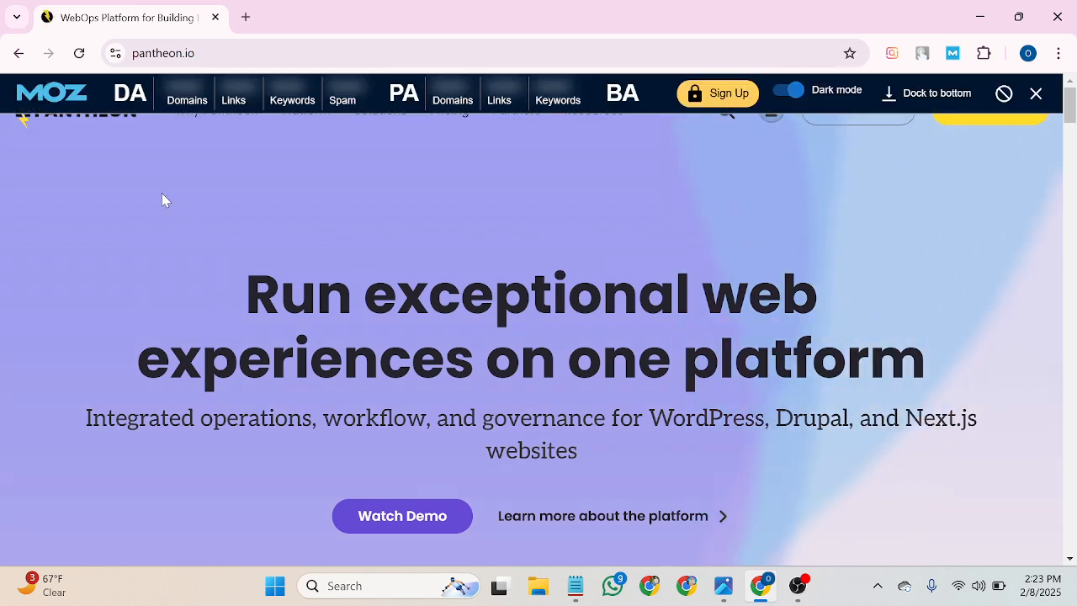
Dismiss the MOZ toolbar and go to the Pantheon dashboard login page.
left_click(1040, 94)
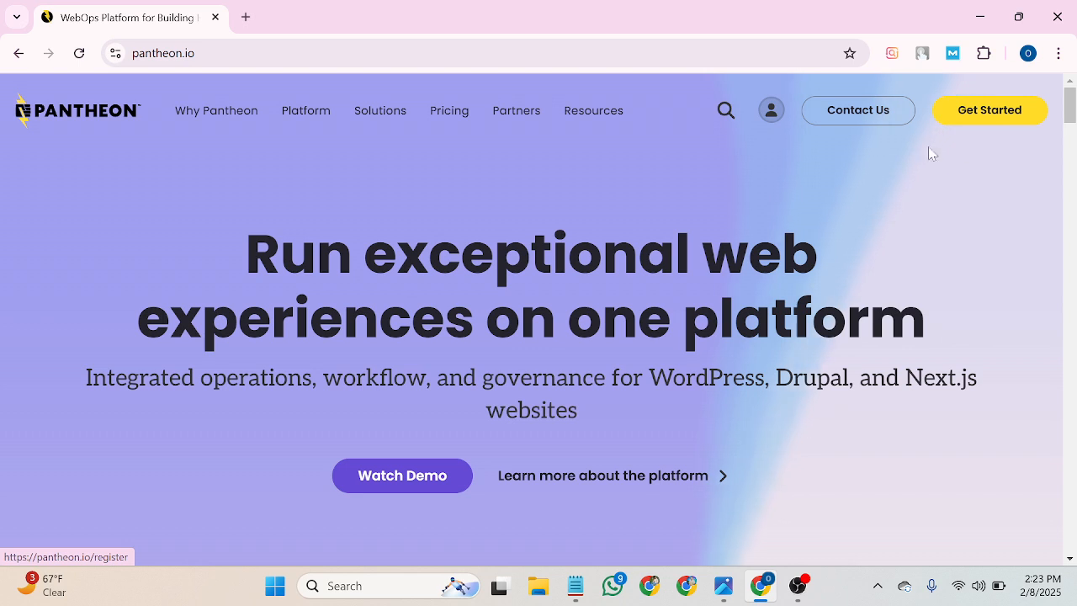
left_click(772, 119)
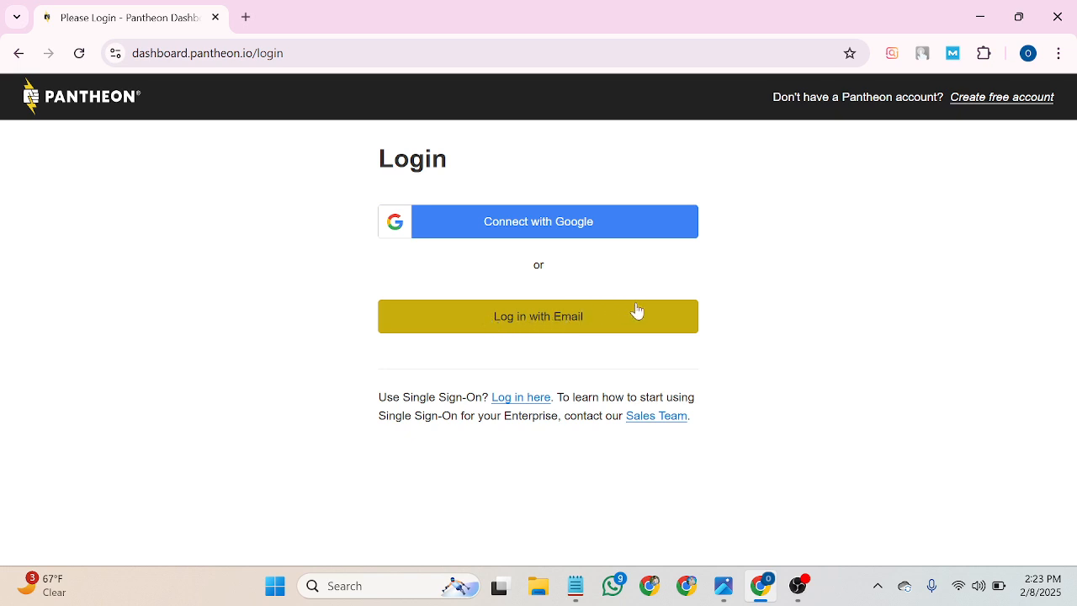
Sign in to Pantheon with Google, choosing the listed account and approving auth0.com access.
left_click(530, 232)
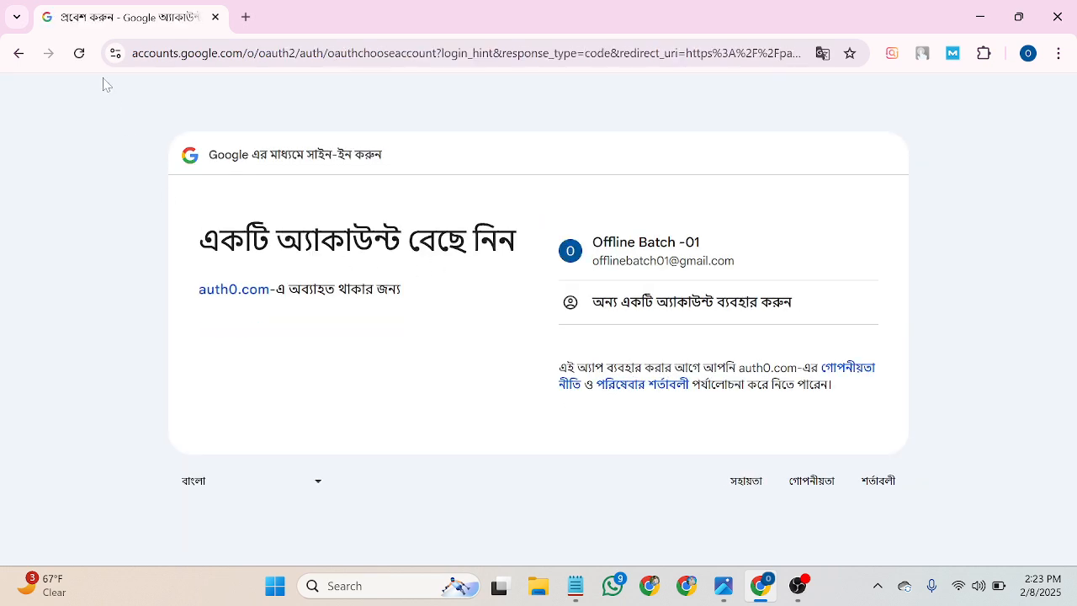
left_click(677, 256)
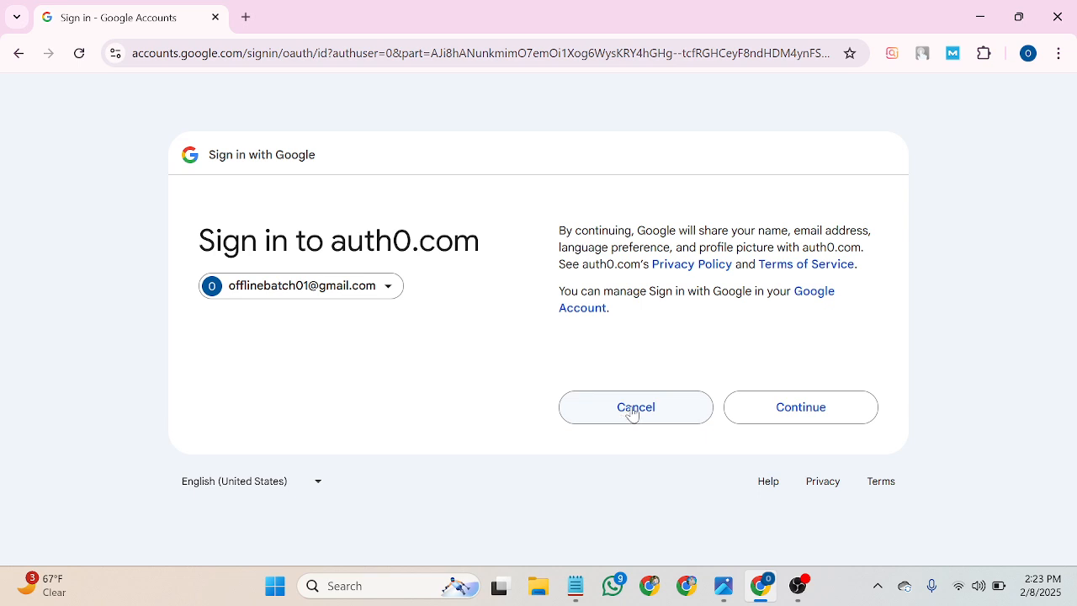
left_click(809, 415)
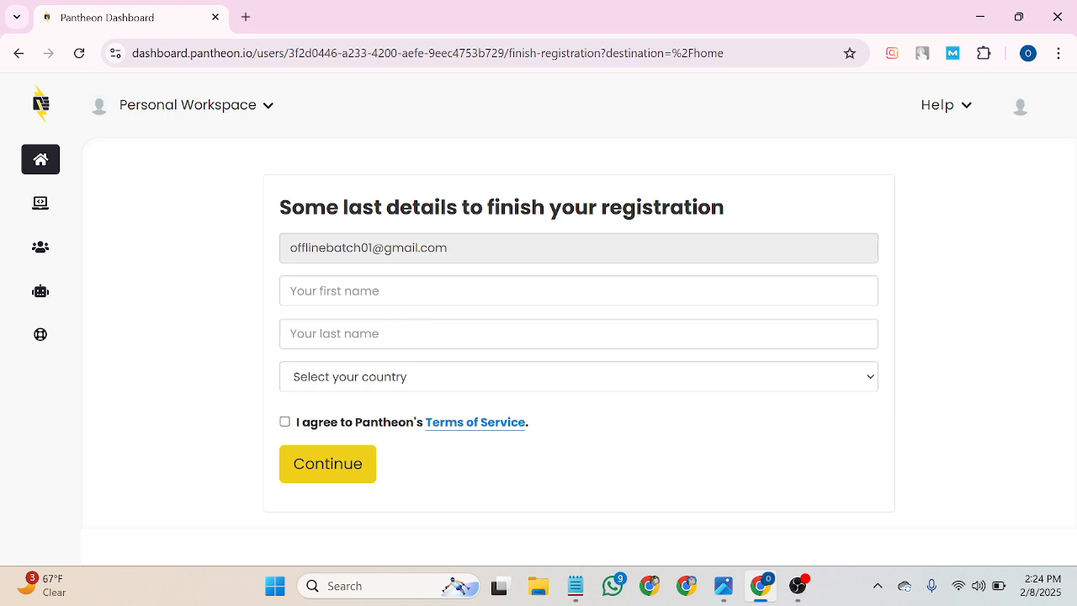
Enter the first and last name and choose Bangladesh as the country.
left_click(291, 290)
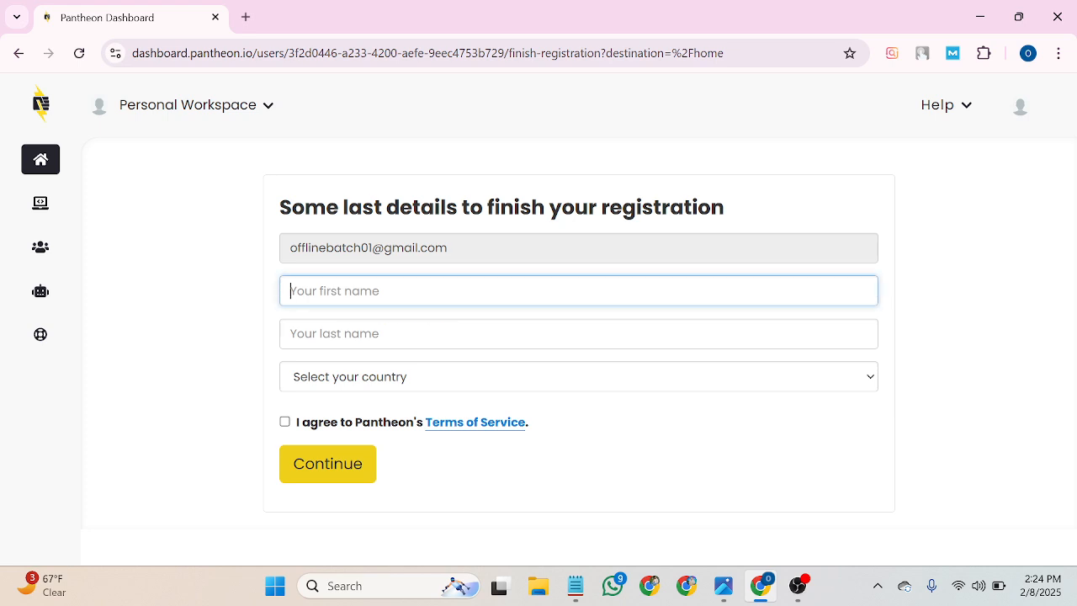
type("Offline Batc")
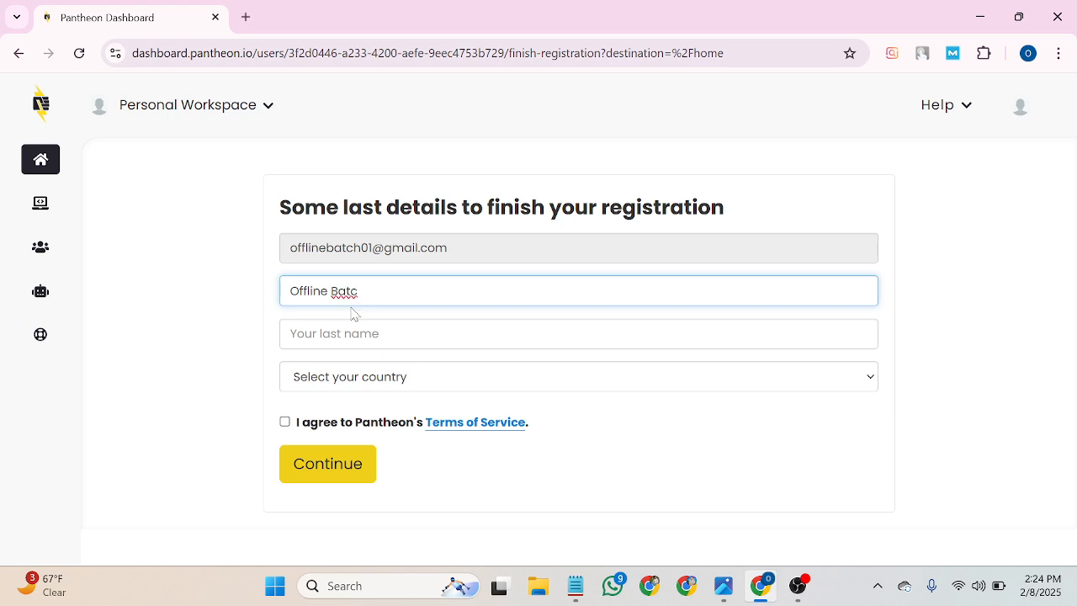
type("h")
type("01")
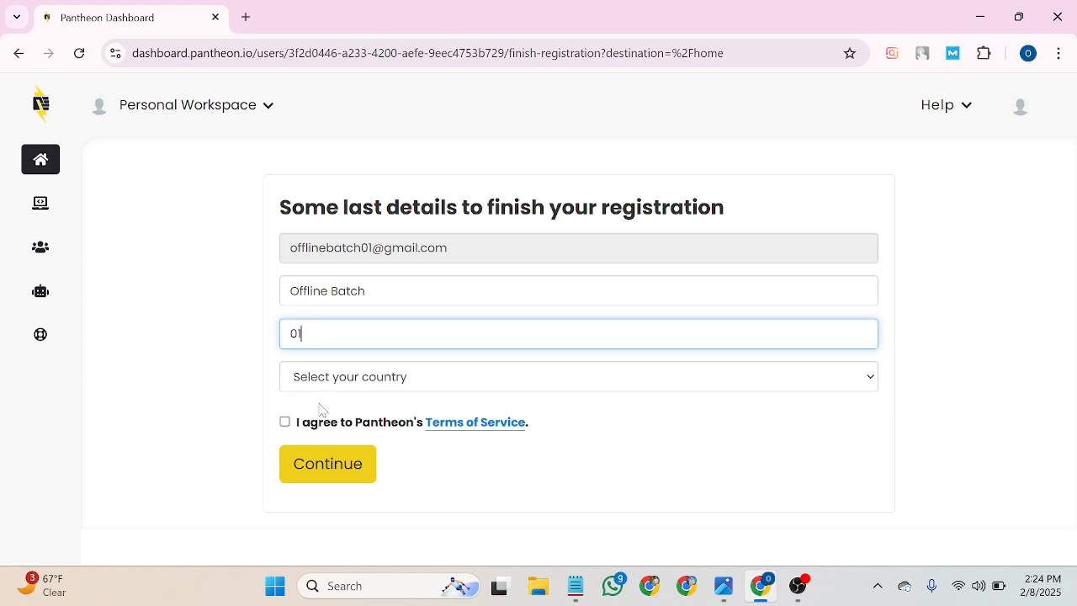
left_click(704, 385)
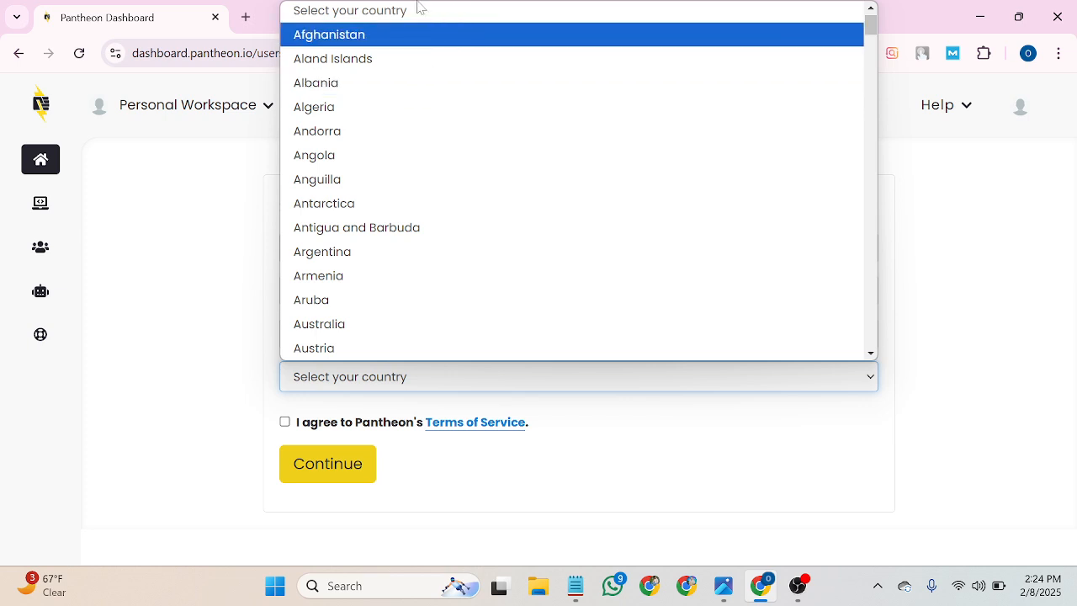
scroll(389, 201, "down", 2)
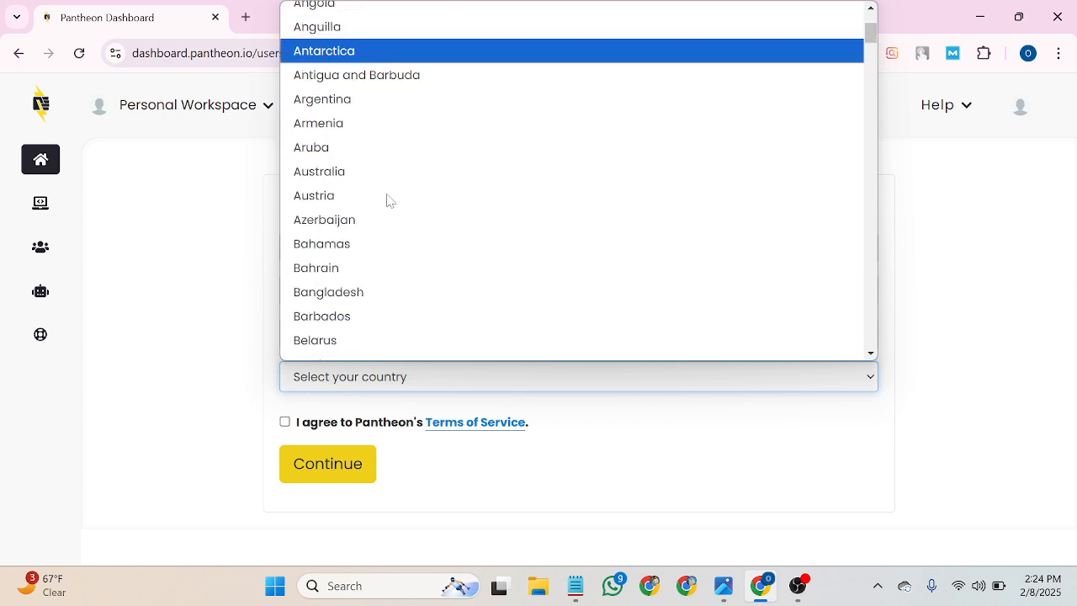
scroll(387, 200, "down", 3)
left_click(371, 107)
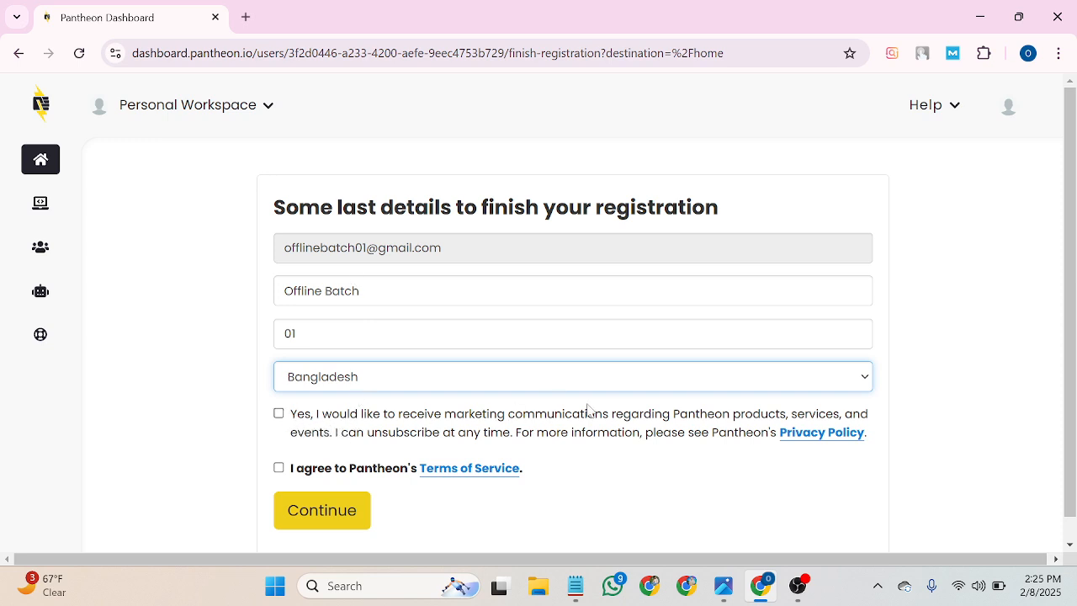
Tick the marketing opt-in and Terms of Service boxes and submit the registration.
left_click(279, 414)
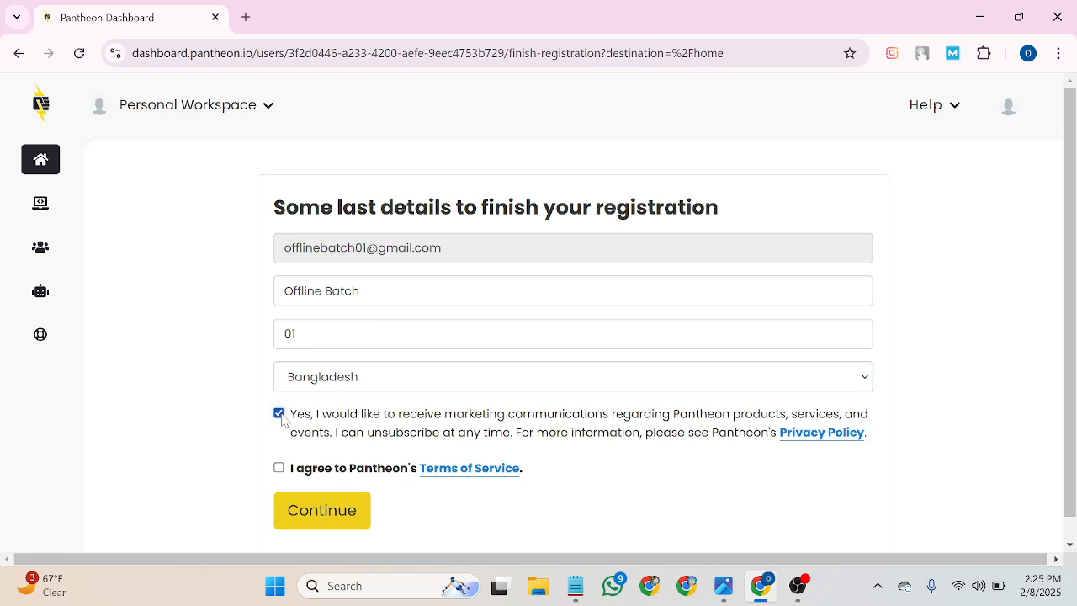
left_click(279, 469)
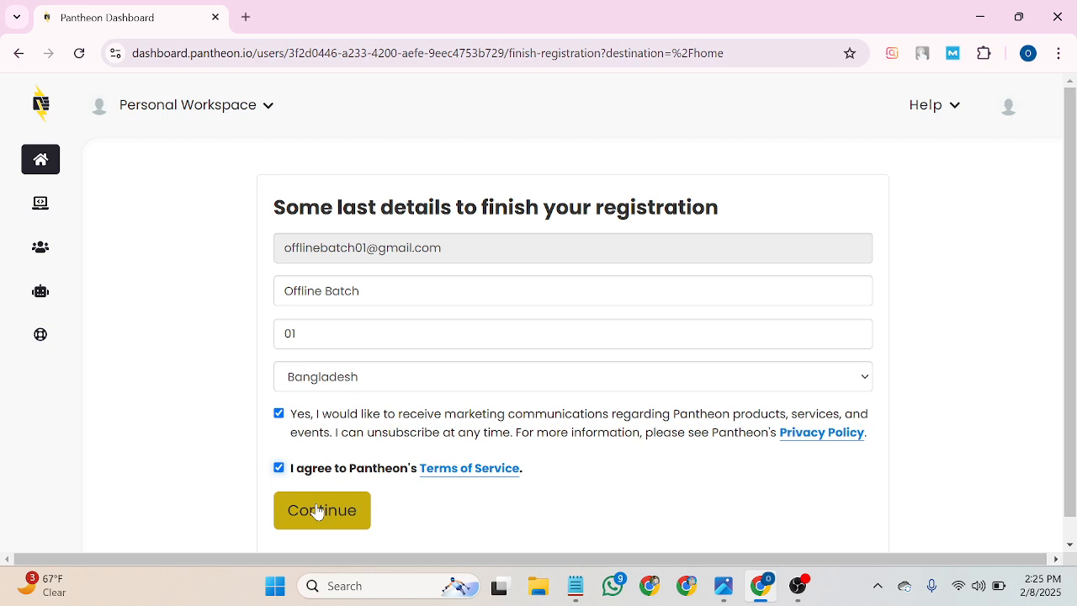
left_click(327, 515)
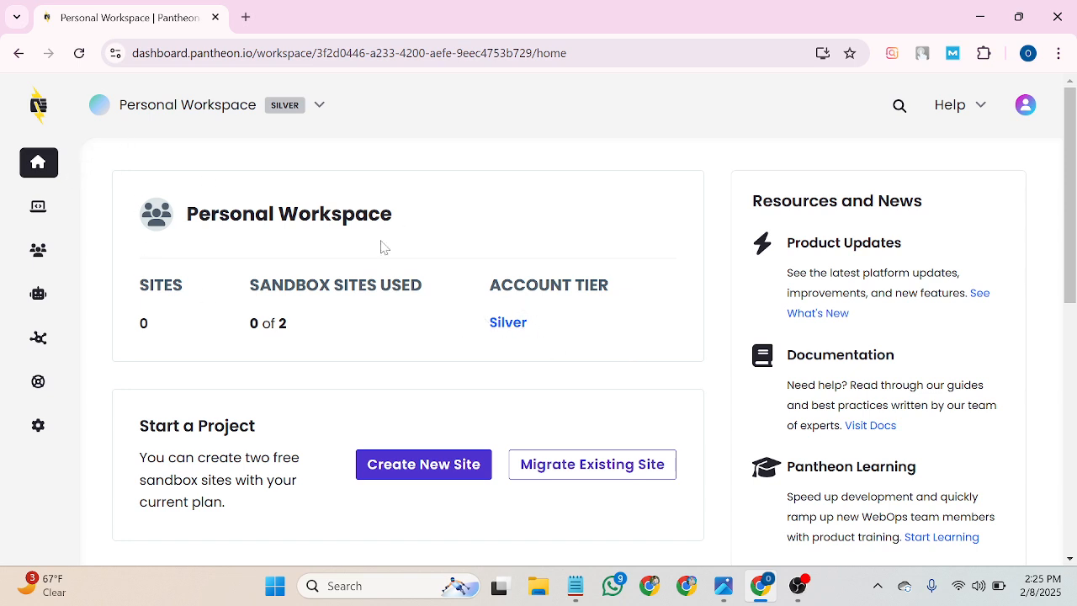
Start a new site from the empty Personal Workspace with Create New Site.
scroll(409, 339, "down", 1)
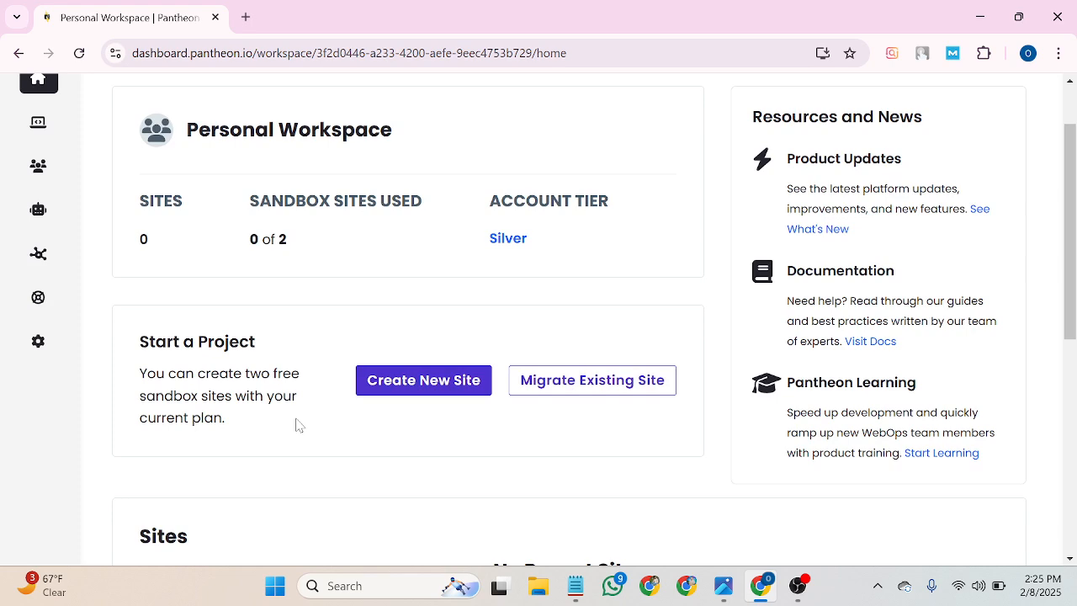
scroll(421, 385, "down", 3)
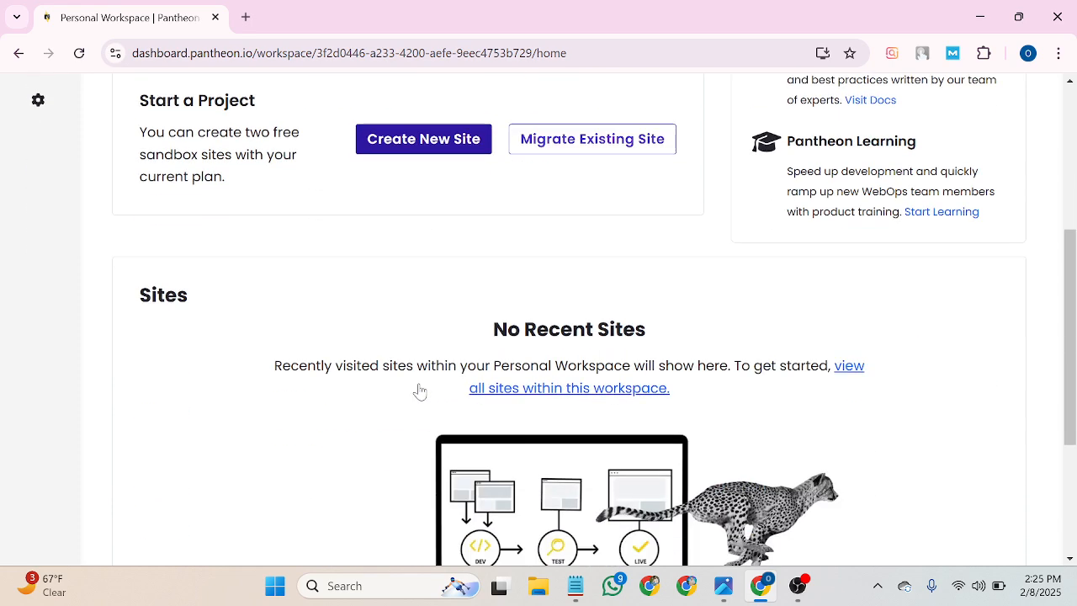
scroll(416, 390, "up", 2)
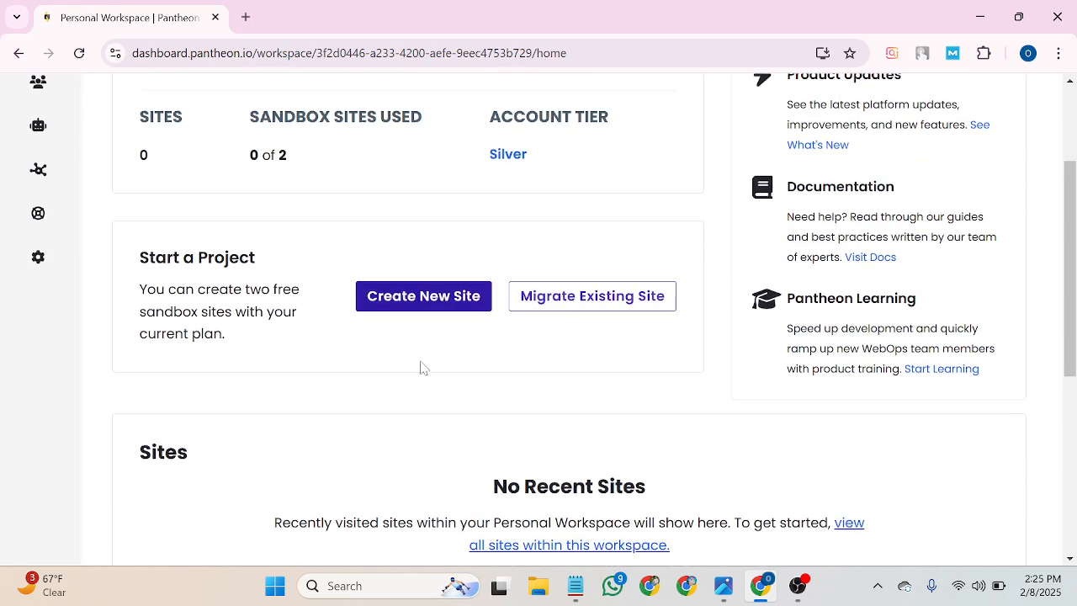
left_click(416, 308)
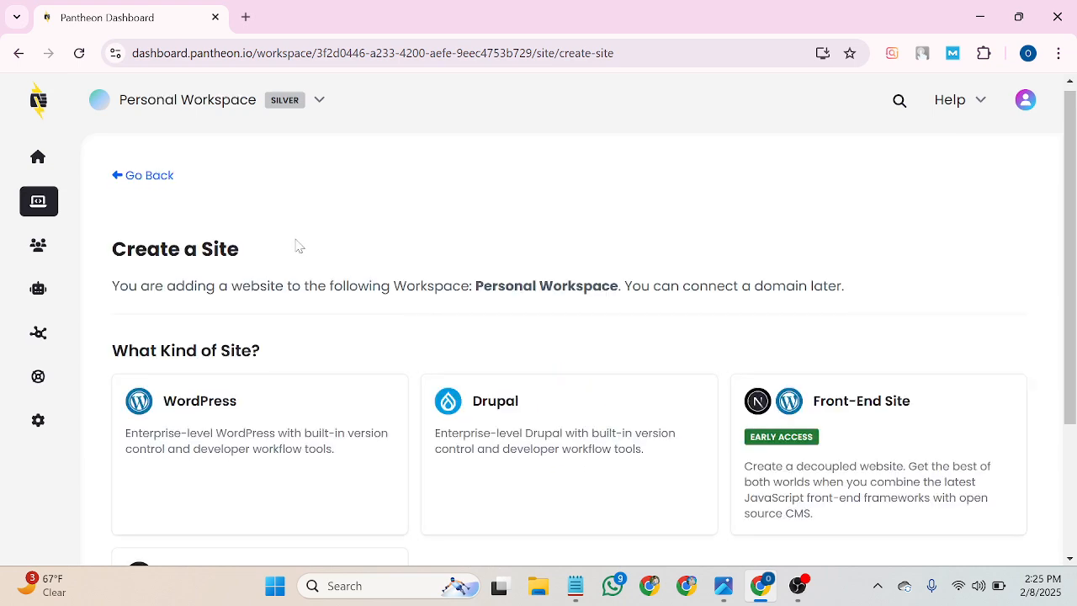
scroll(295, 244, "down", 1)
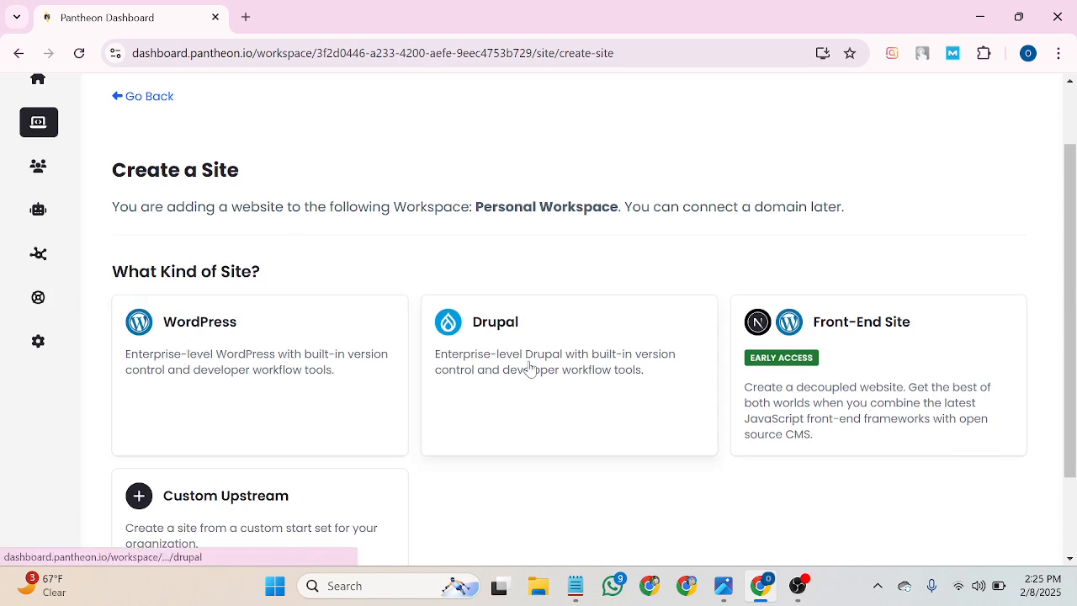
scroll(635, 345, "down", 1)
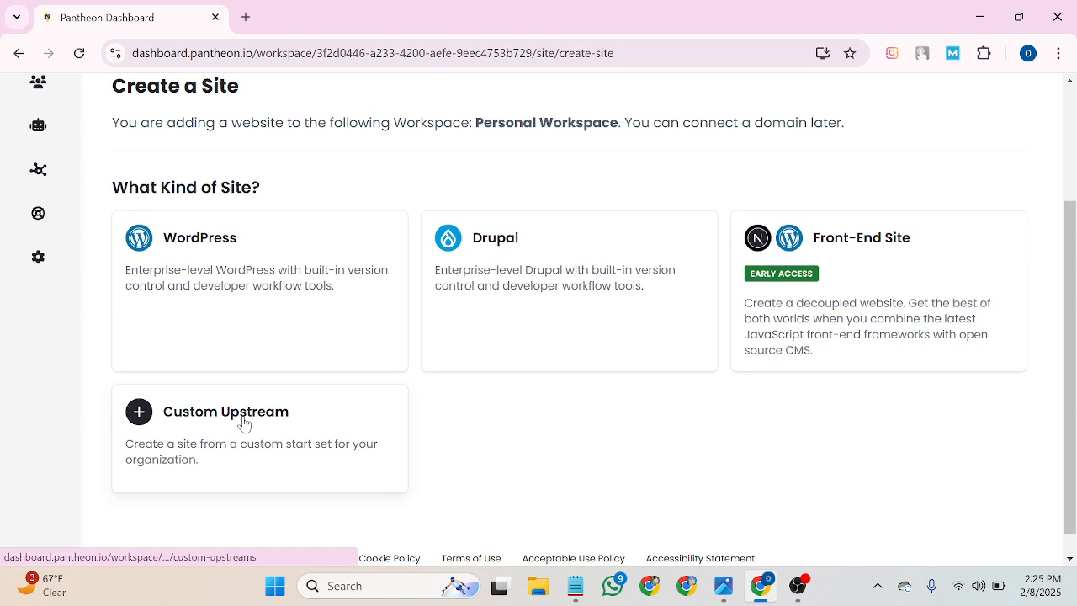
scroll(195, 373, "up", 1)
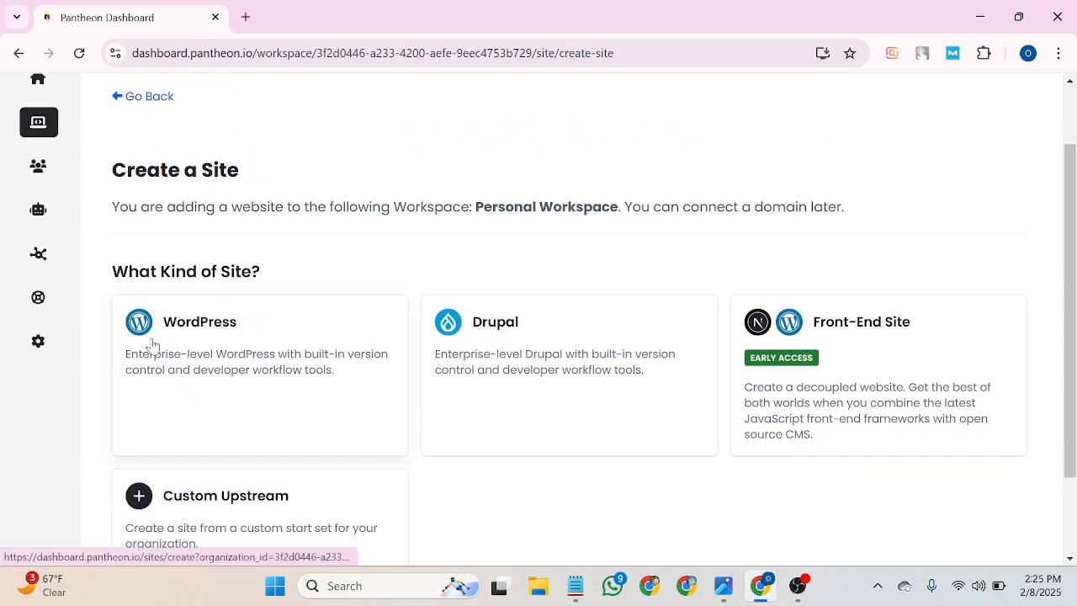
Choose WordPress as the site type and enter the new site's name.
left_click(199, 332)
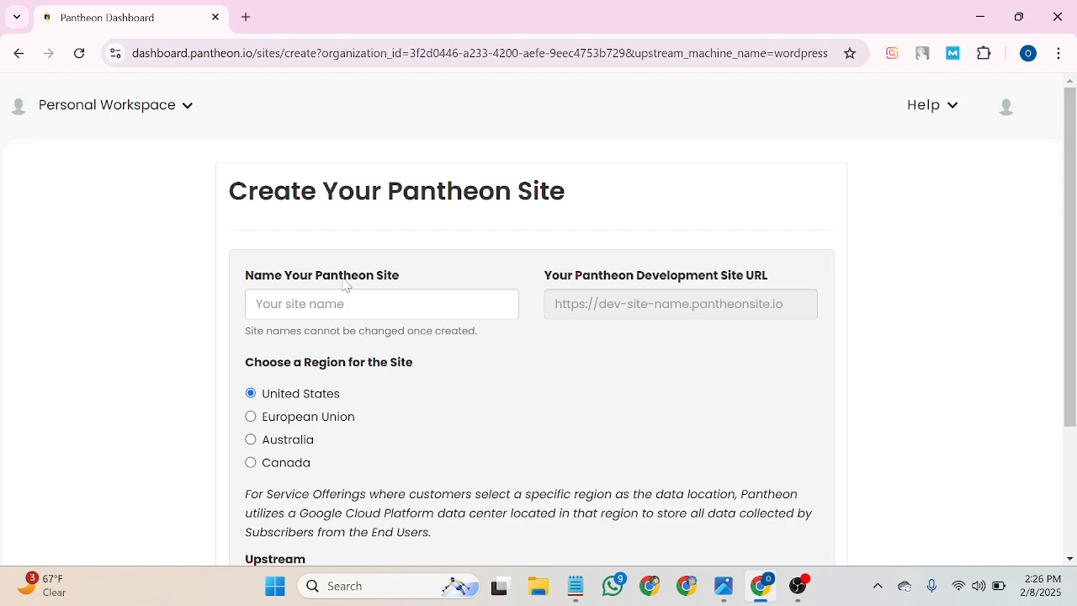
scroll(344, 384, "down", 3)
scroll(349, 362, "up", 3)
left_click(349, 303)
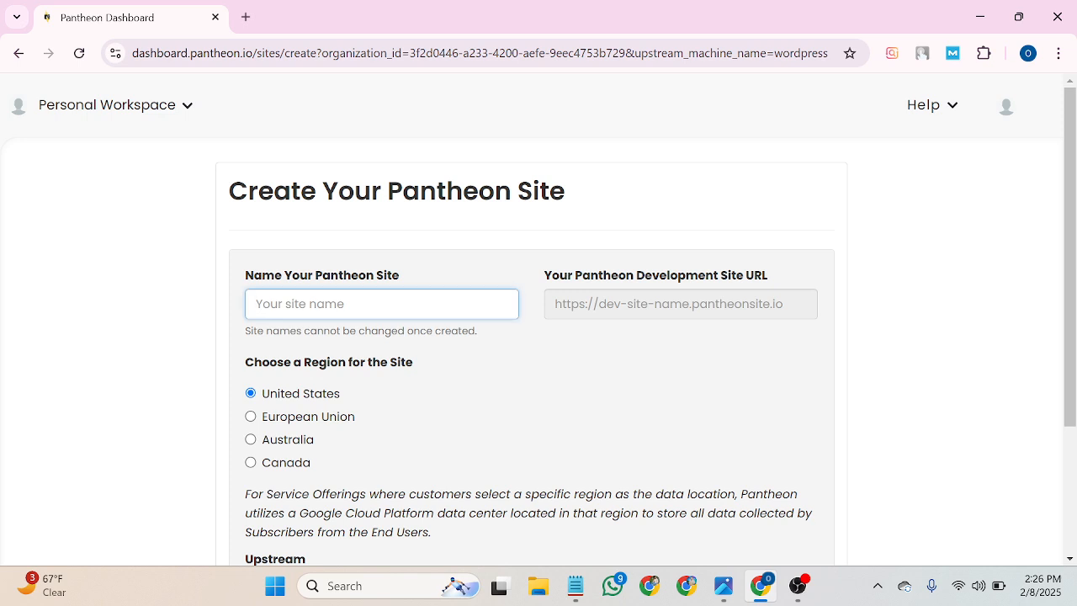
type("D")
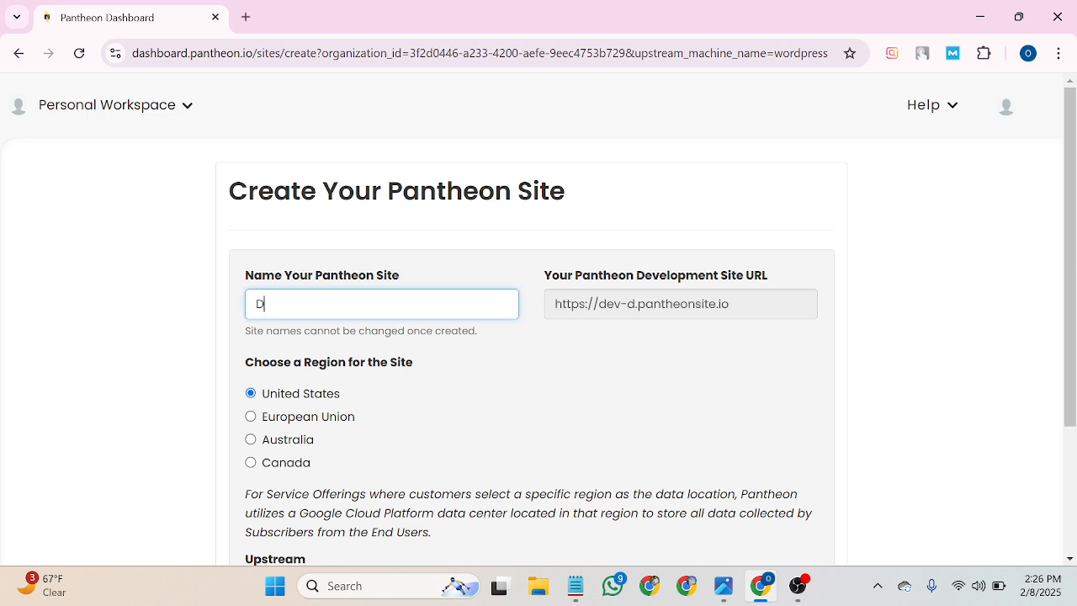
key("BackSpace")
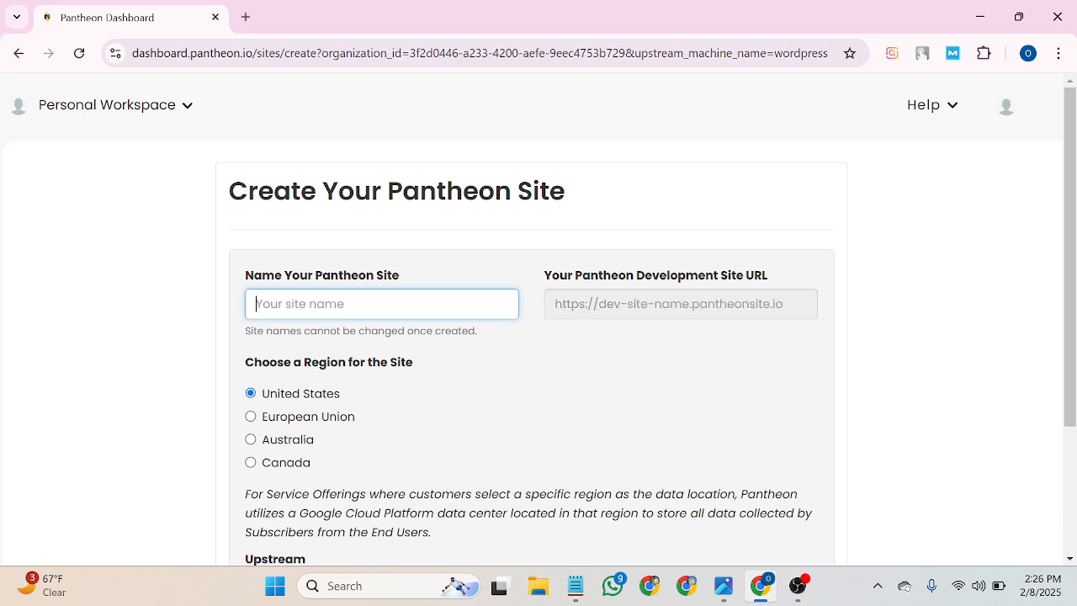
type("Shoh")
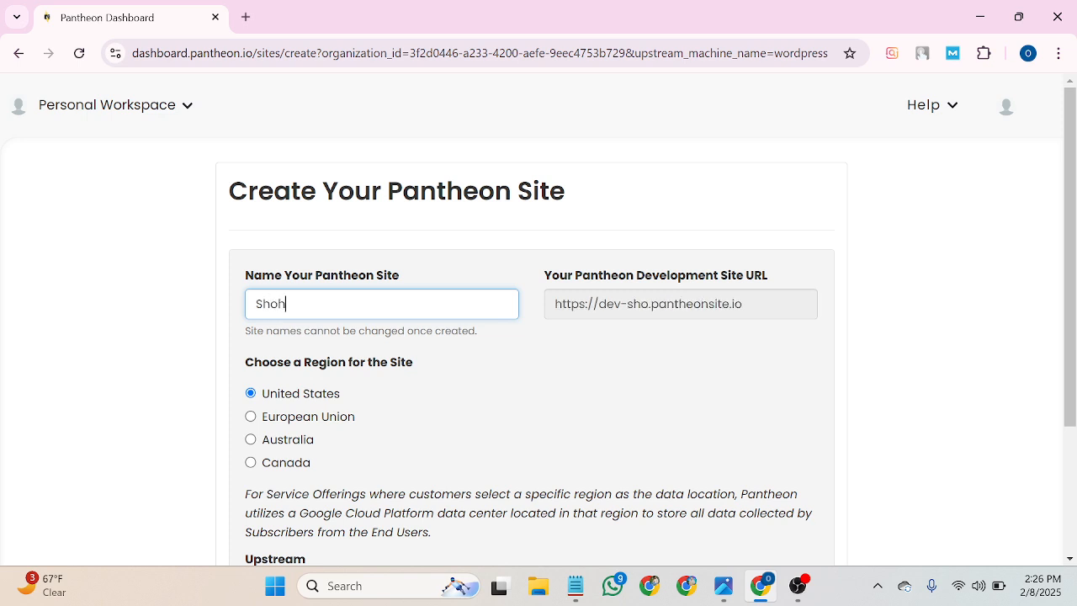
type("an Va")
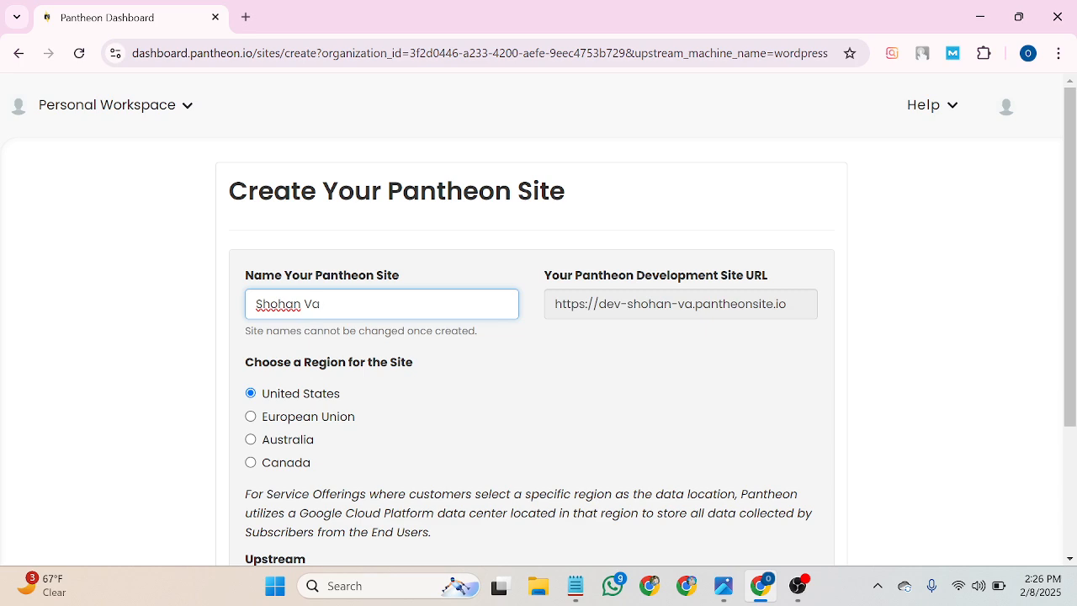
type("i")
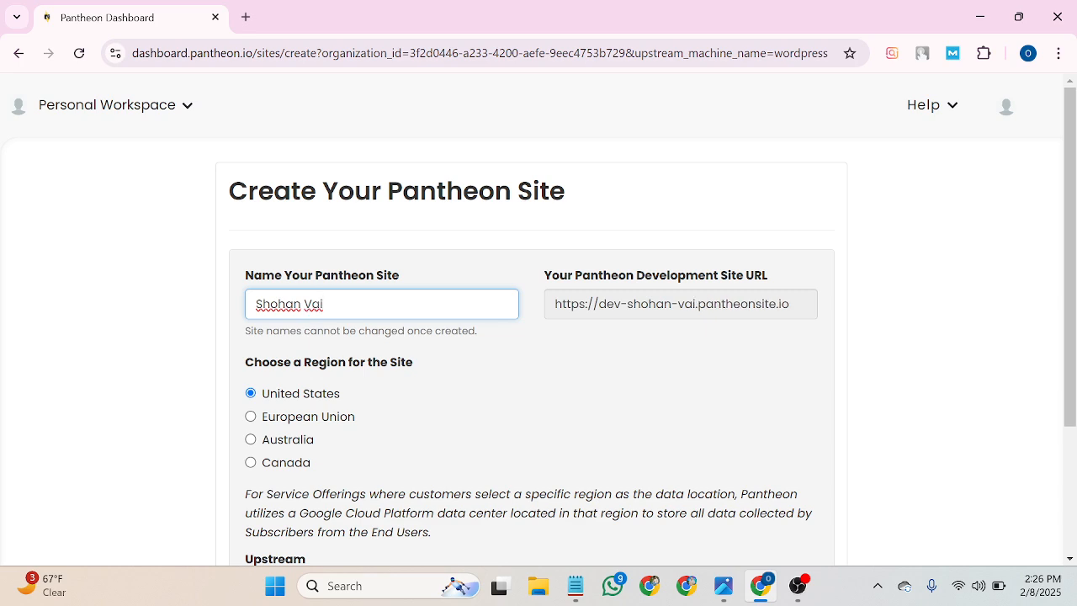
type("22")
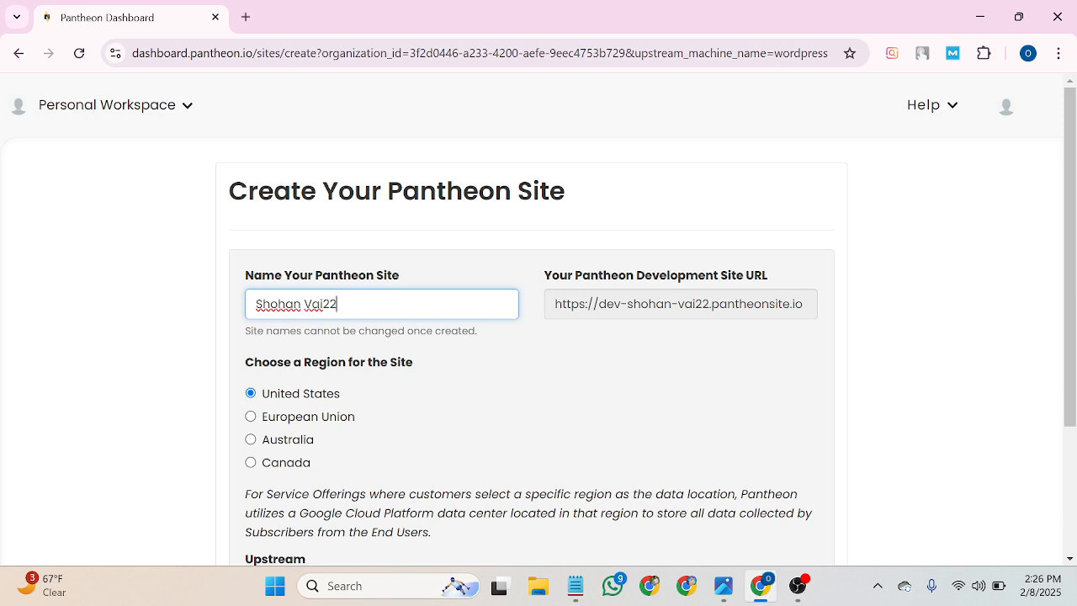
Keep the United States region and submit the site for creation.
scroll(538, 336, "down", 1)
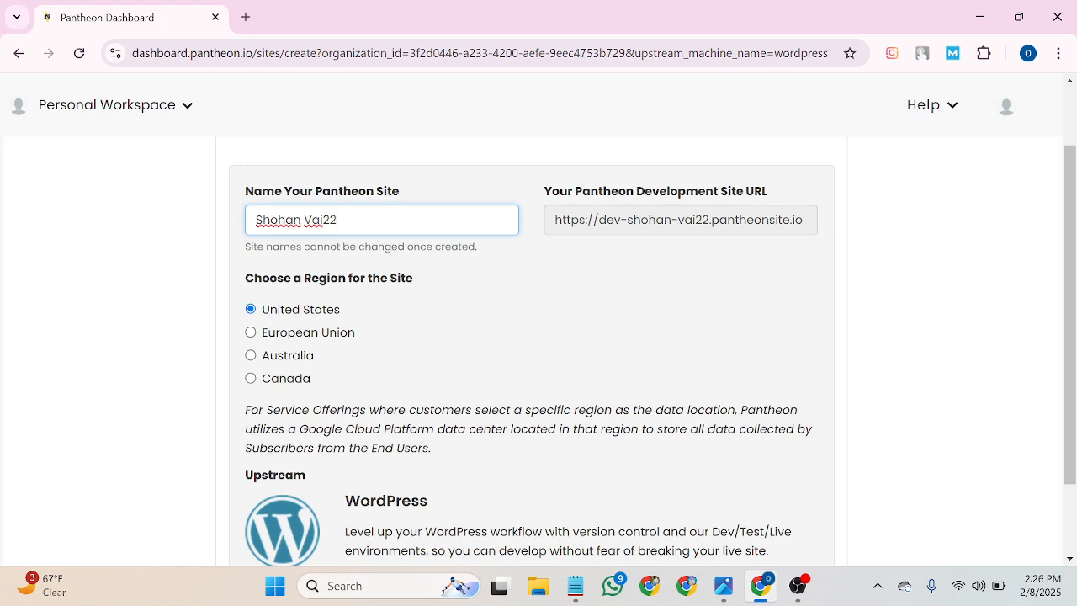
scroll(286, 235, "down", 1)
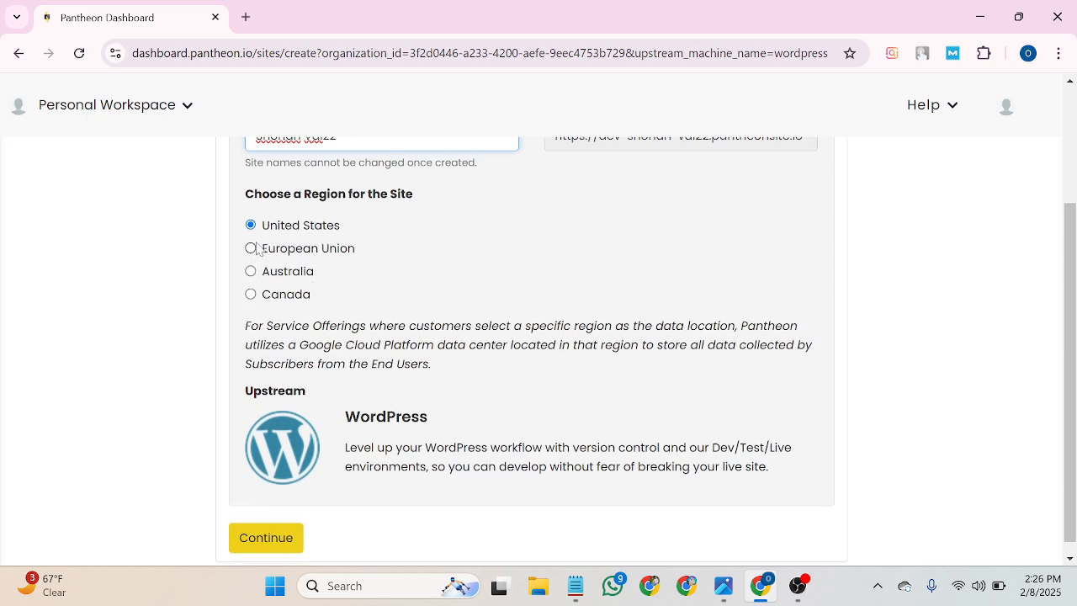
scroll(323, 244, "up", 1)
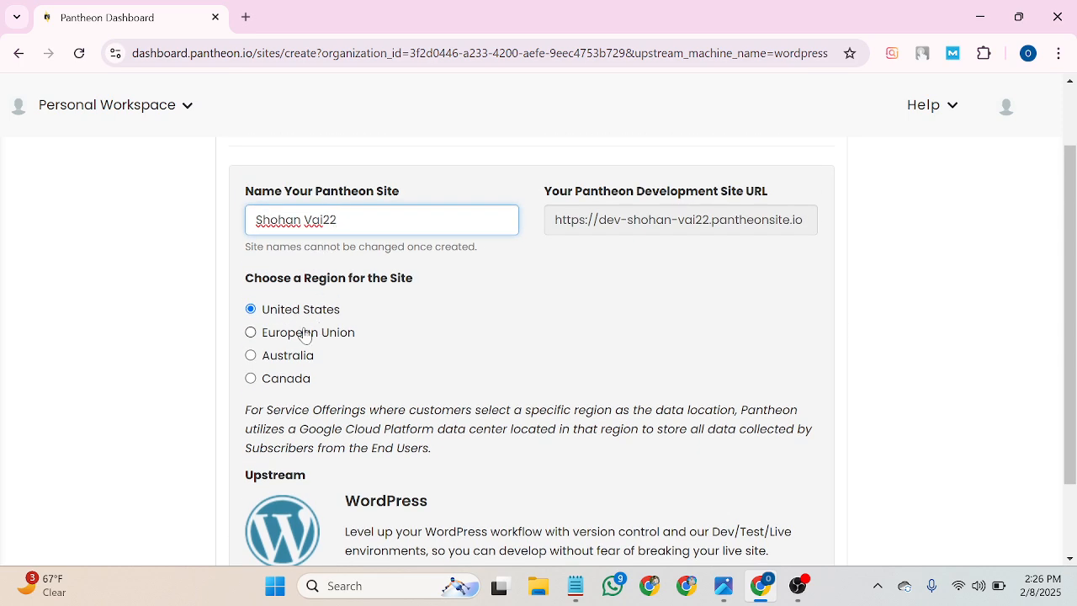
scroll(289, 335, "down", 1)
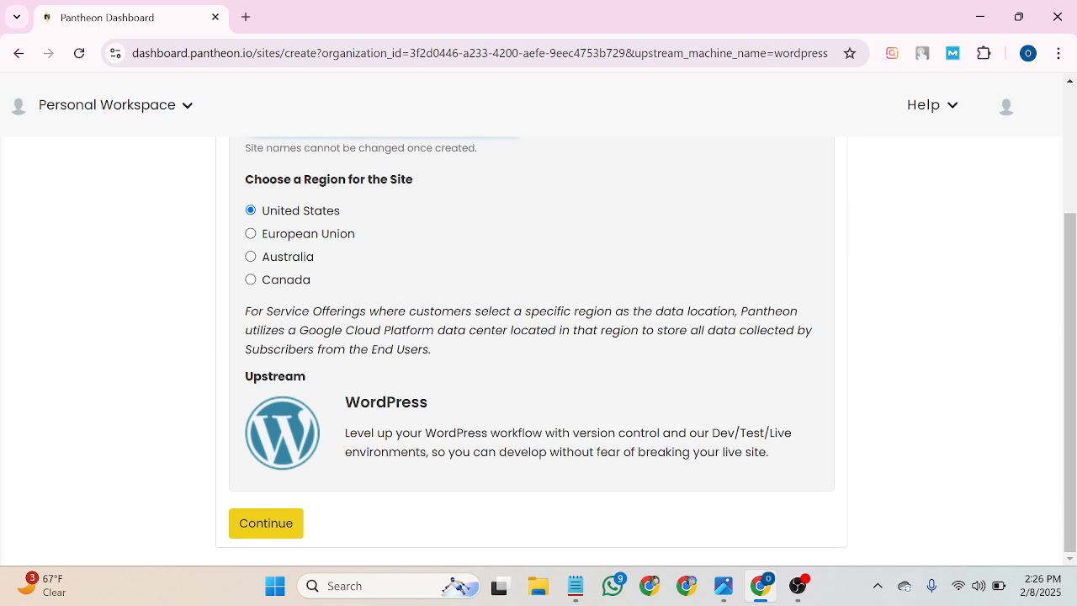
left_click(269, 524)
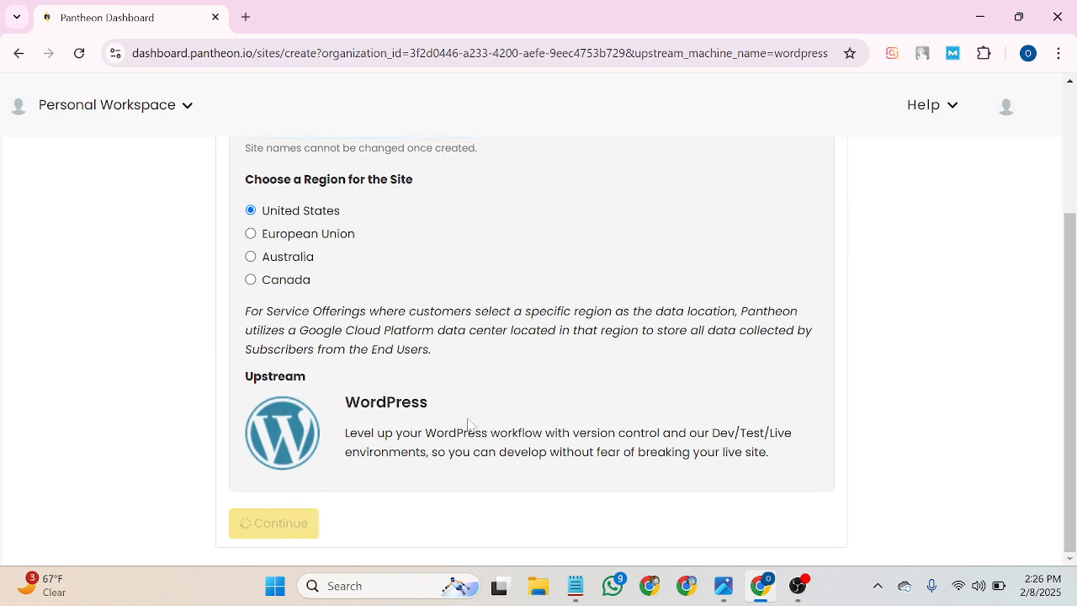
scroll(453, 426, "up", 3)
Wait while Pantheon deploys WordPress onto the new site.
scroll(451, 427, "down", 3)
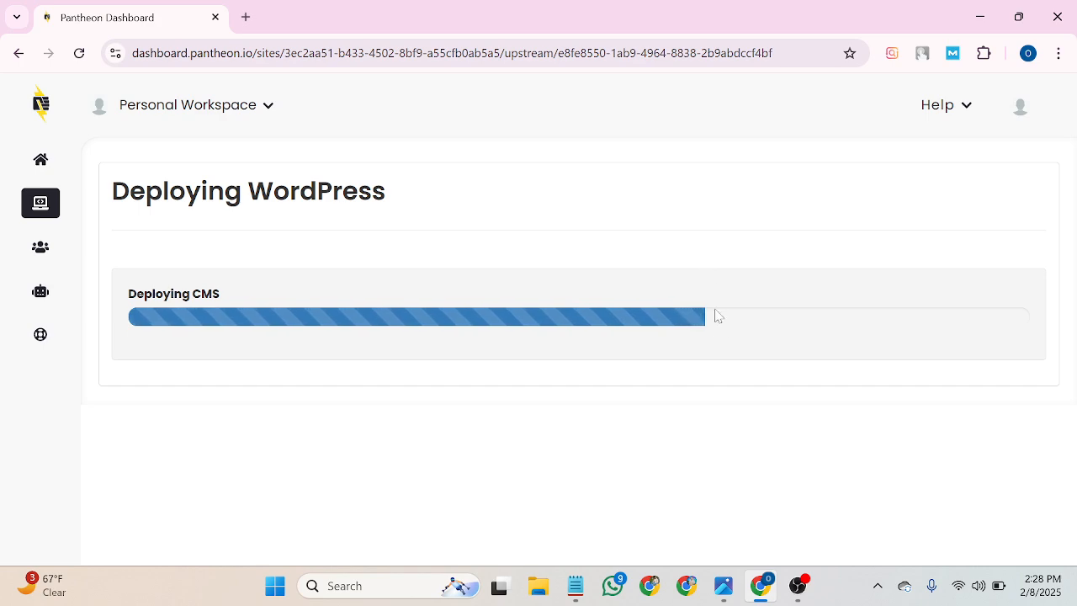
left_click(796, 589)
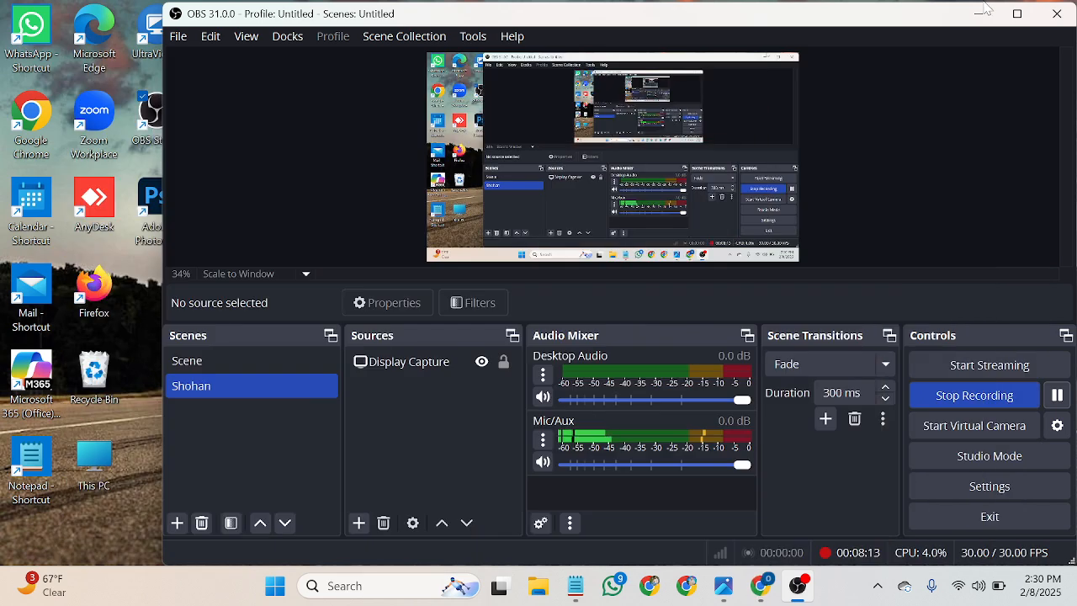
Return to the completed deployment page and go to the new site's Pantheon dashboard.
left_click(760, 586)
mouse_move(759, 586)
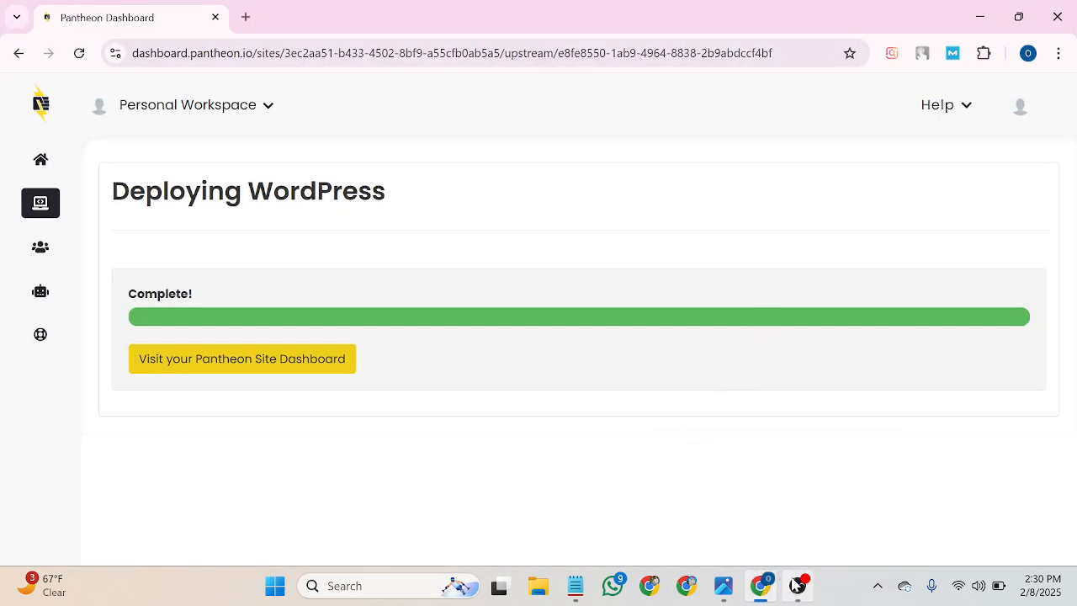
left_click(798, 586)
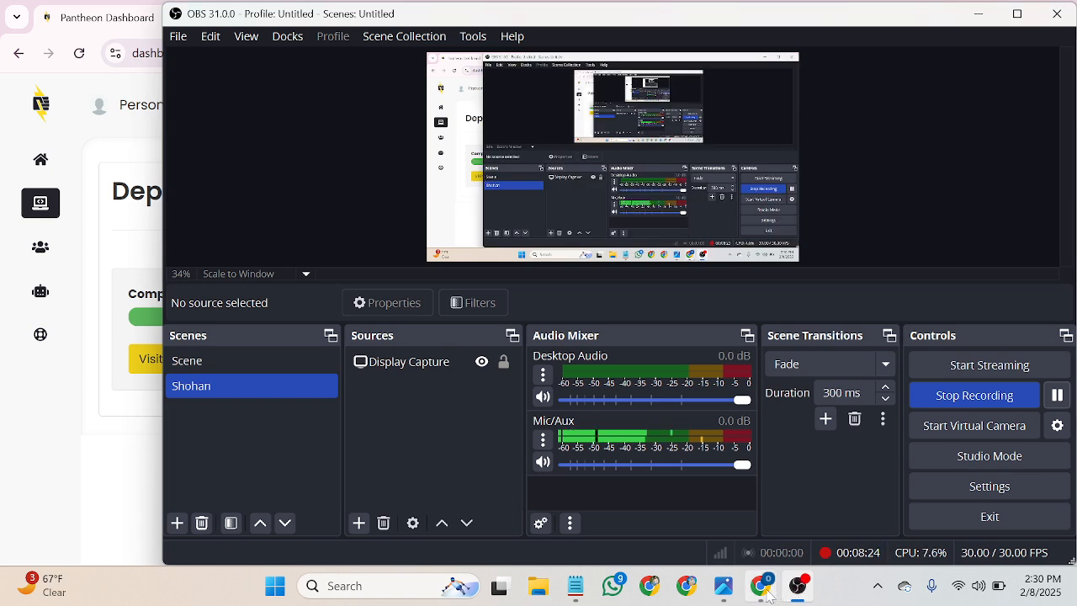
left_click(760, 585)
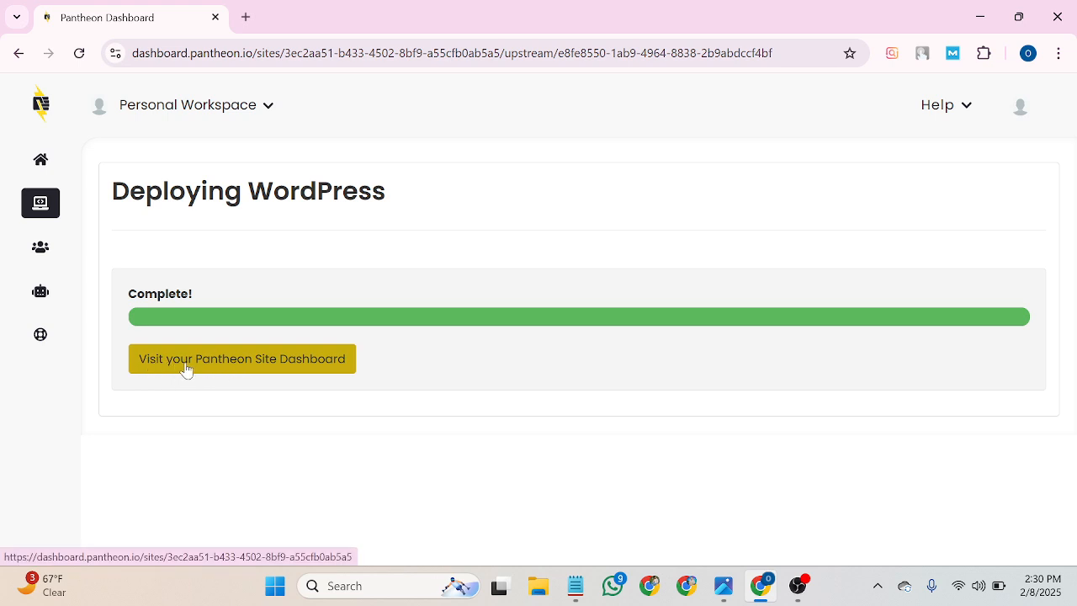
left_click(266, 363)
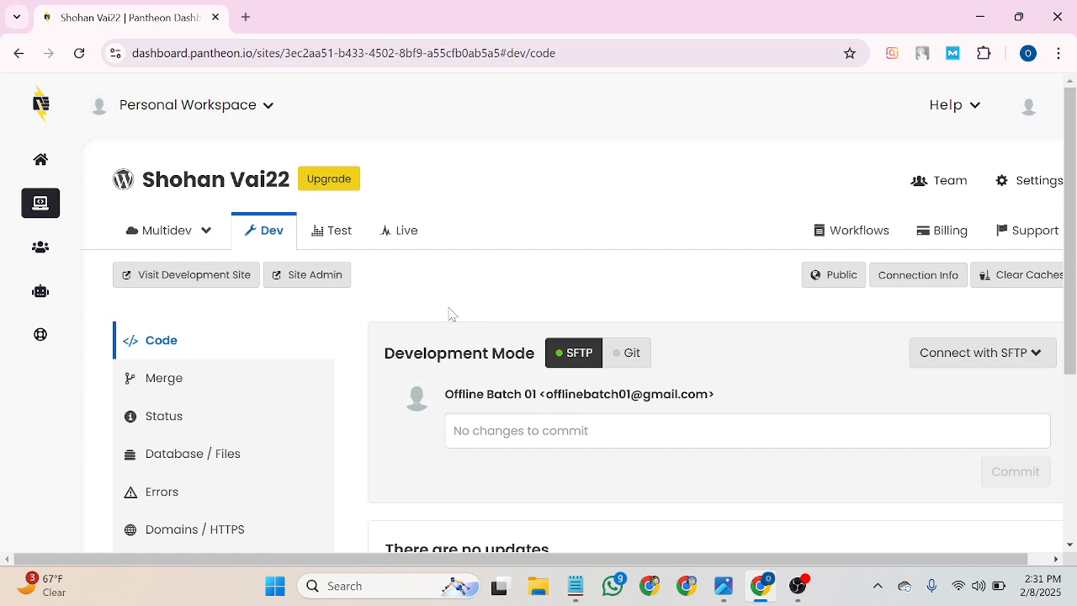
Scroll the Dev environment's Code panel to confirm SFTP mode with nothing to commit.
scroll(447, 313, "down", 1)
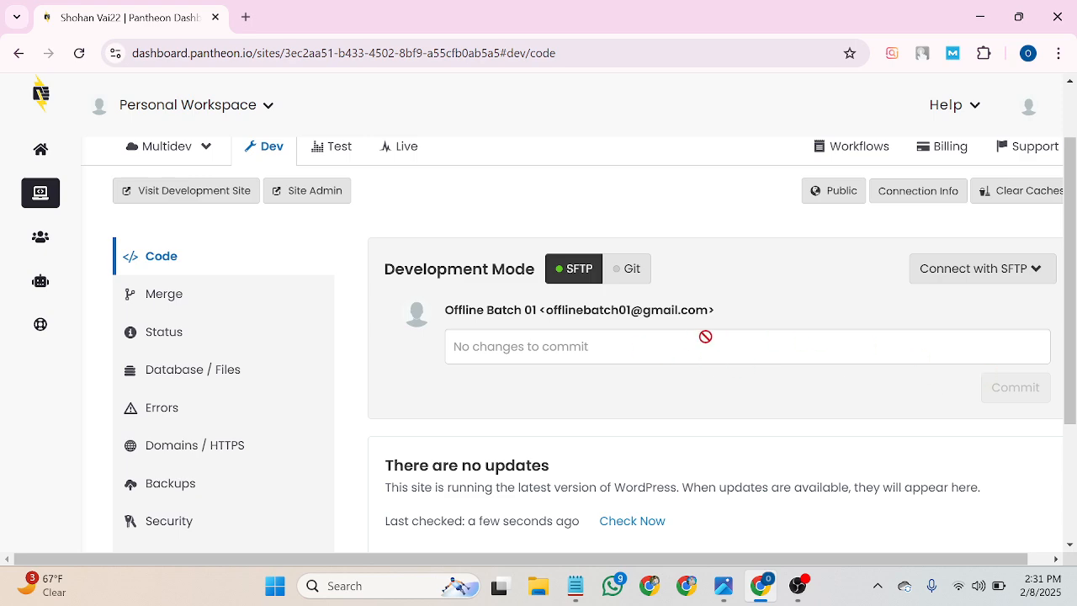
scroll(698, 337, "down", 2)
scroll(589, 353, "up", 3)
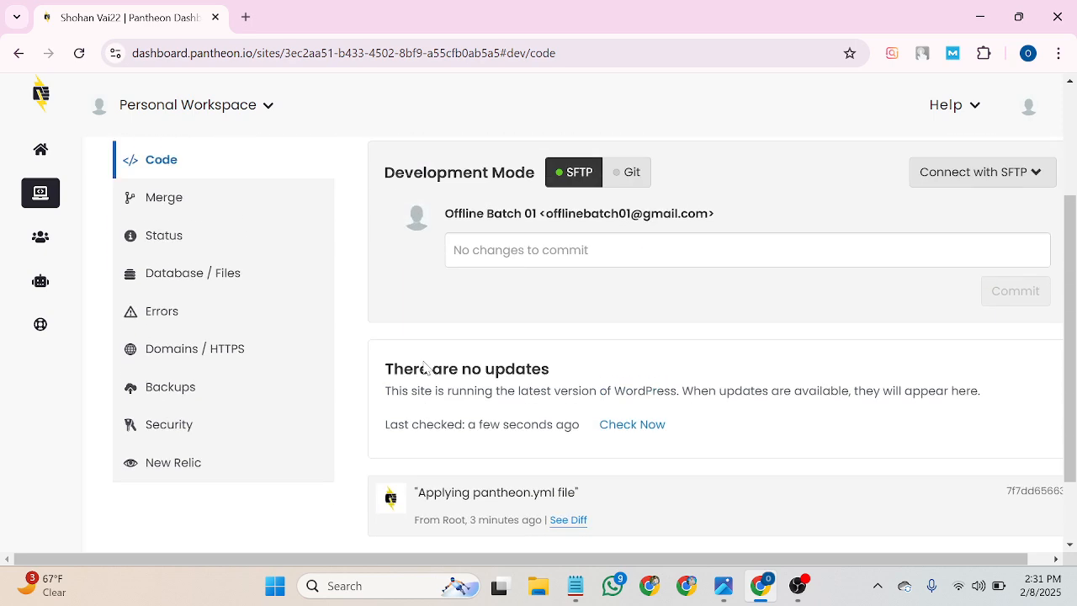
scroll(412, 367, "up", 1)
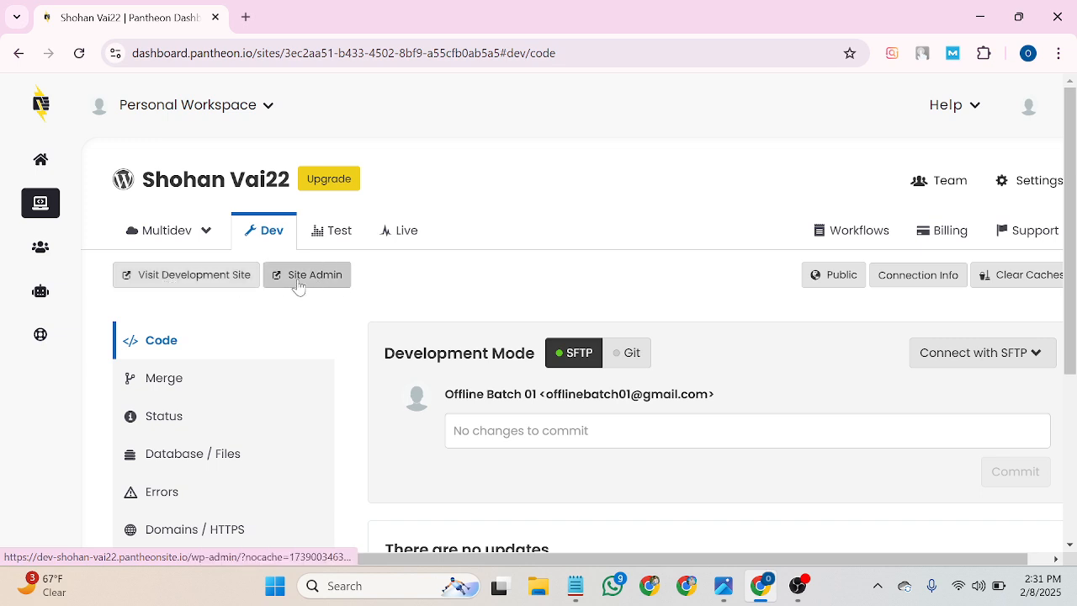
Open the development site and continue the WordPress installer in English (United States).
left_click(175, 278)
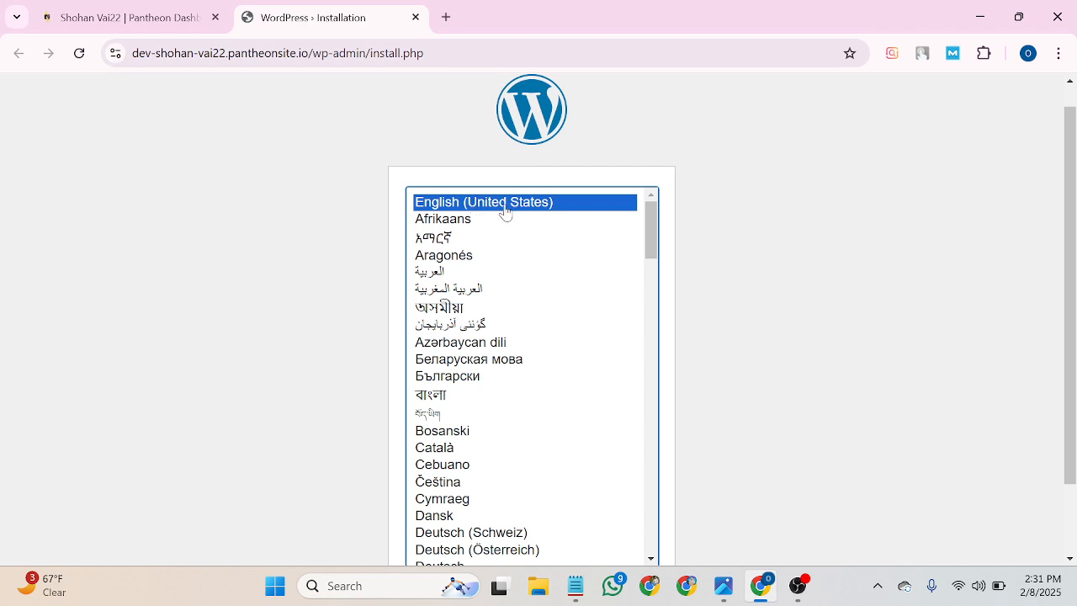
scroll(485, 216, "down", 2)
scroll(483, 252, "down", 3)
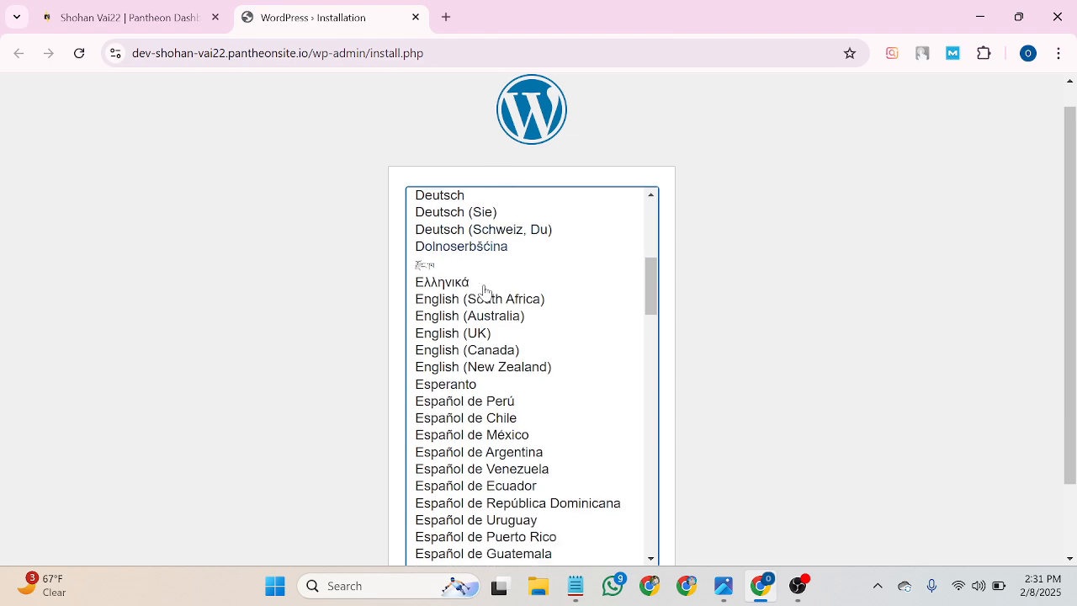
scroll(488, 291, "up", 5)
scroll(686, 246, "down", 1)
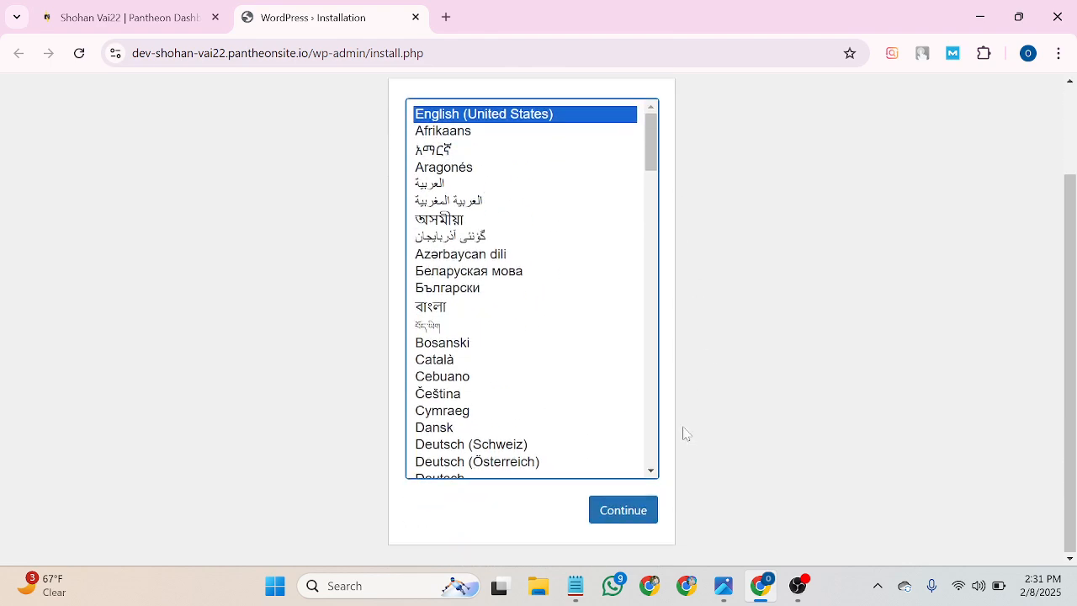
left_click(633, 522)
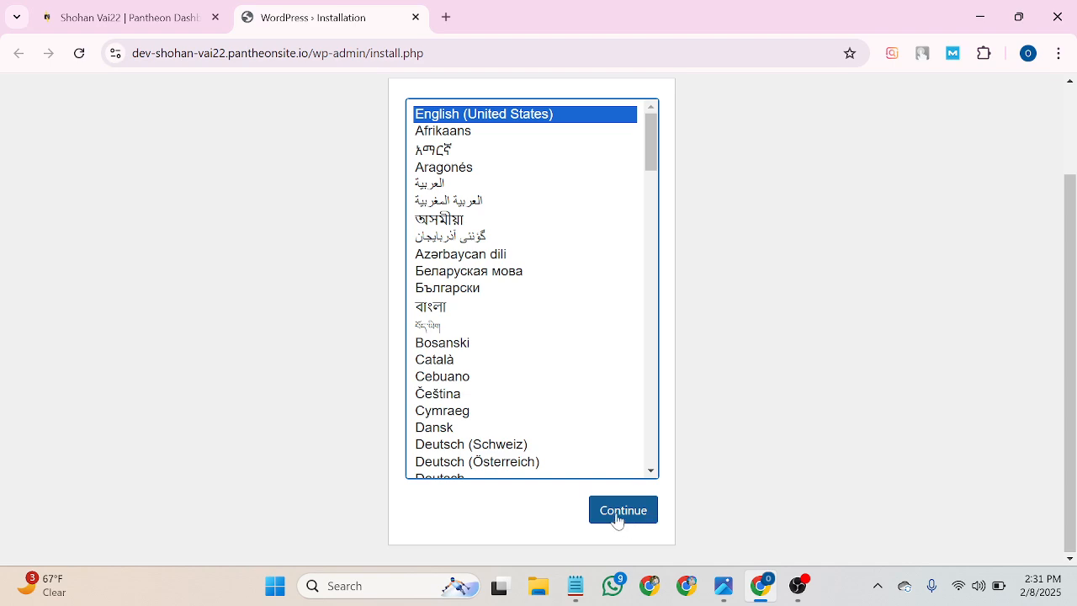
left_click(619, 517)
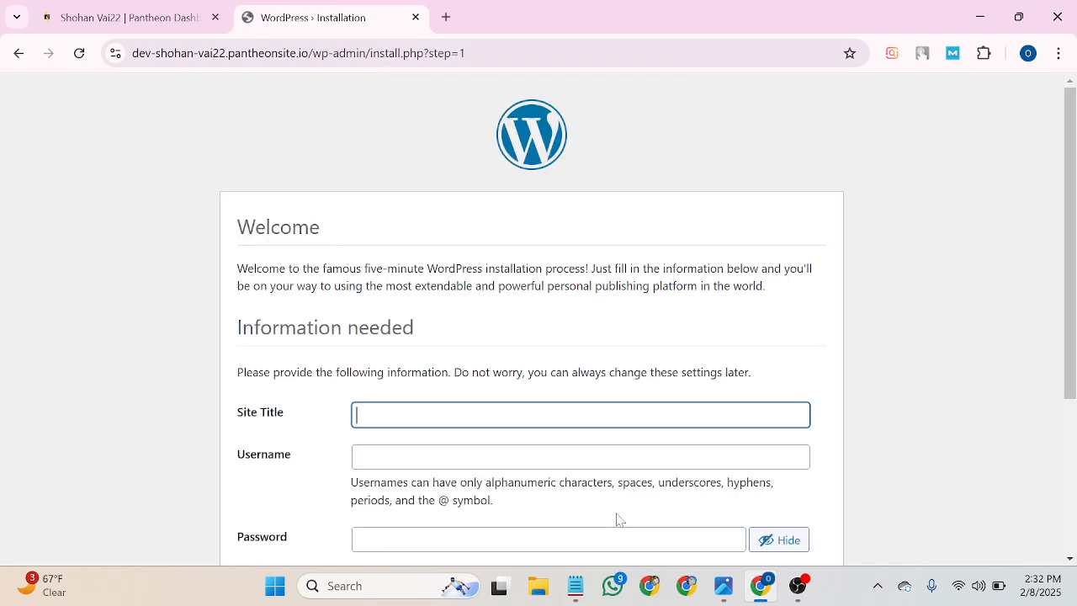
Enter 'Digital Marketing Batch 01' as the WordPress site title.
scroll(408, 350, "down", 2)
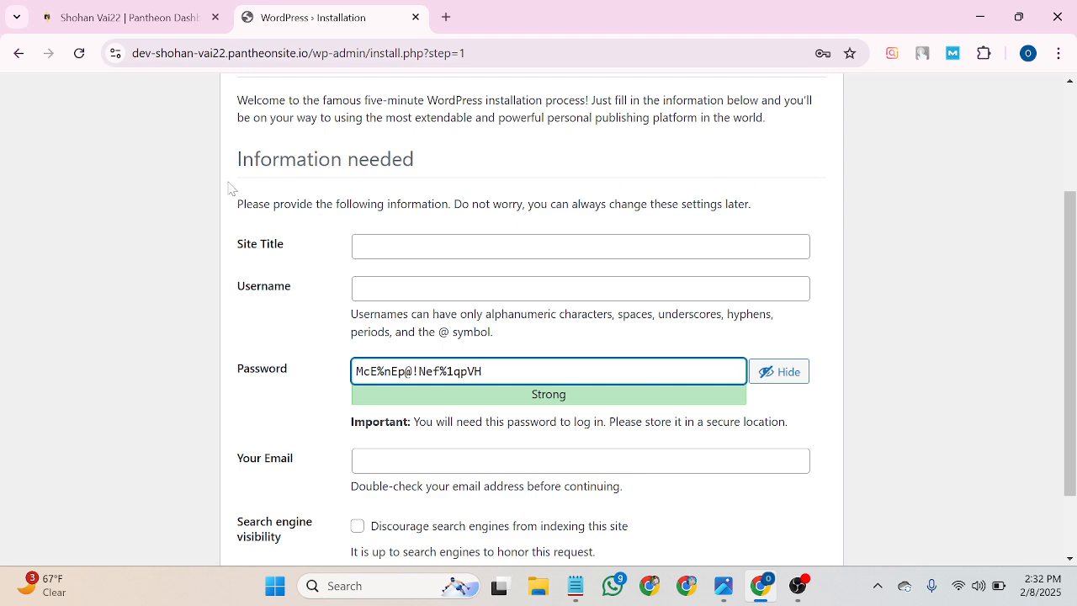
left_click(429, 246)
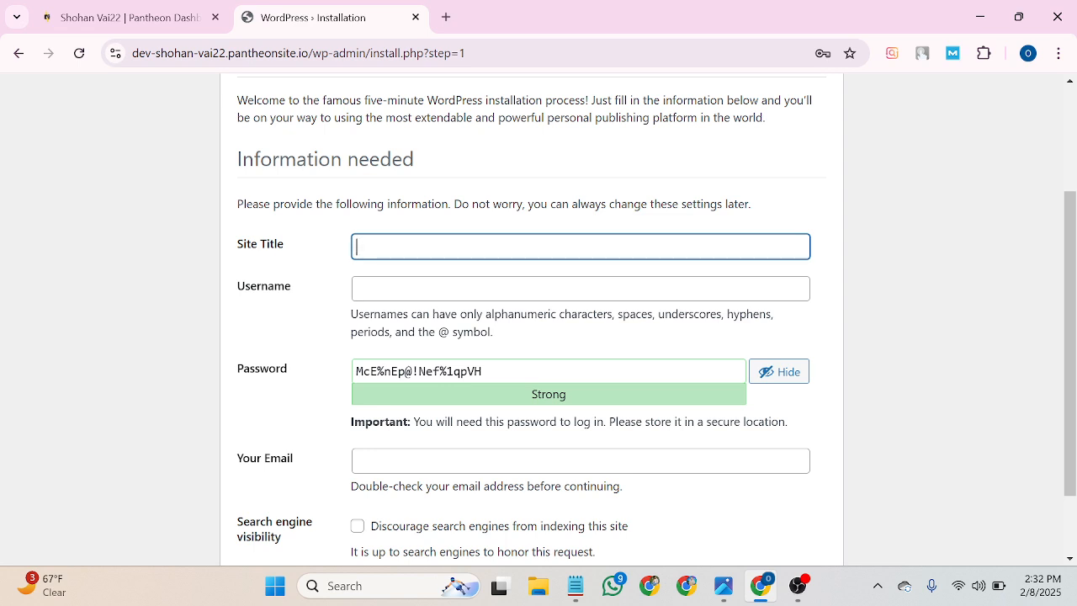
type("Digital Marketi")
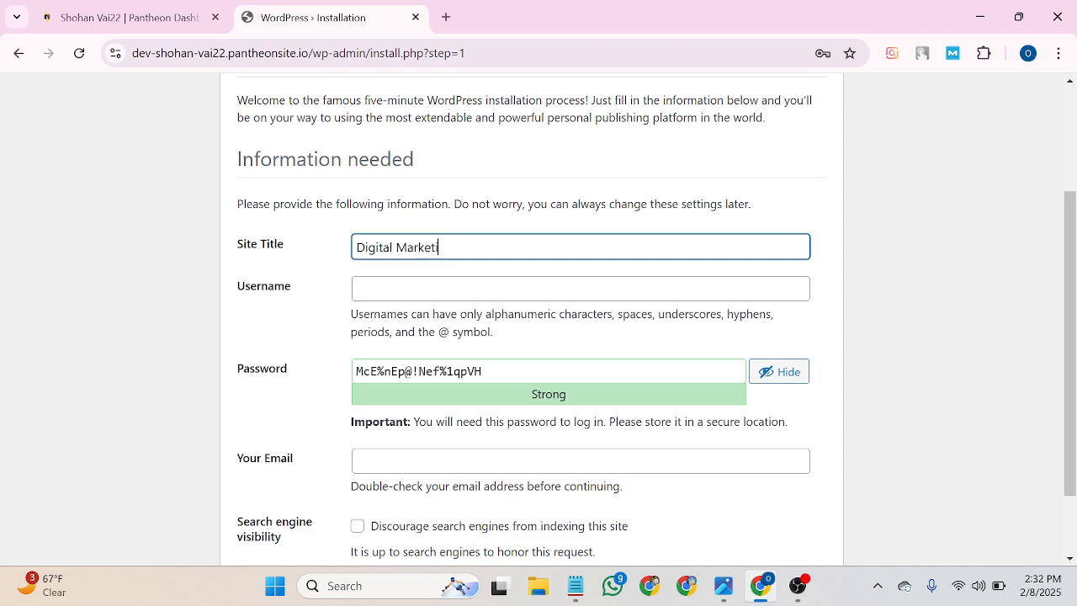
type("ng Batch 01")
Set the username to 'admin' and keep the generated strong password.
left_click(581, 288)
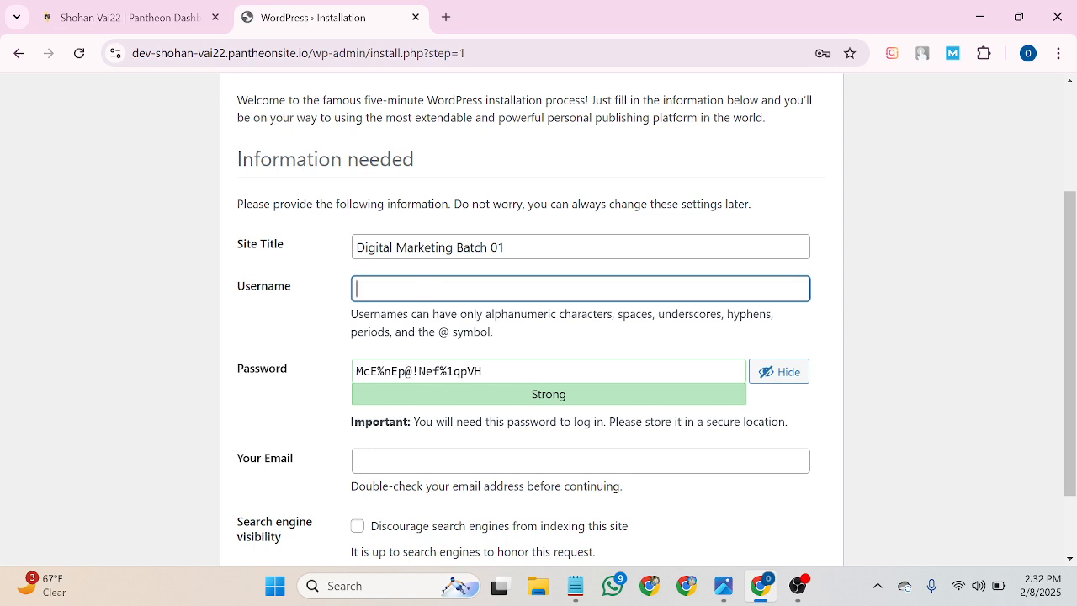
type("seo33")
key("BackSpace")
key("BackSpace")
key("BackSpace")
key("BackSpace")
key("BackSpace")
type("admin")
scroll(396, 368, "down", 1)
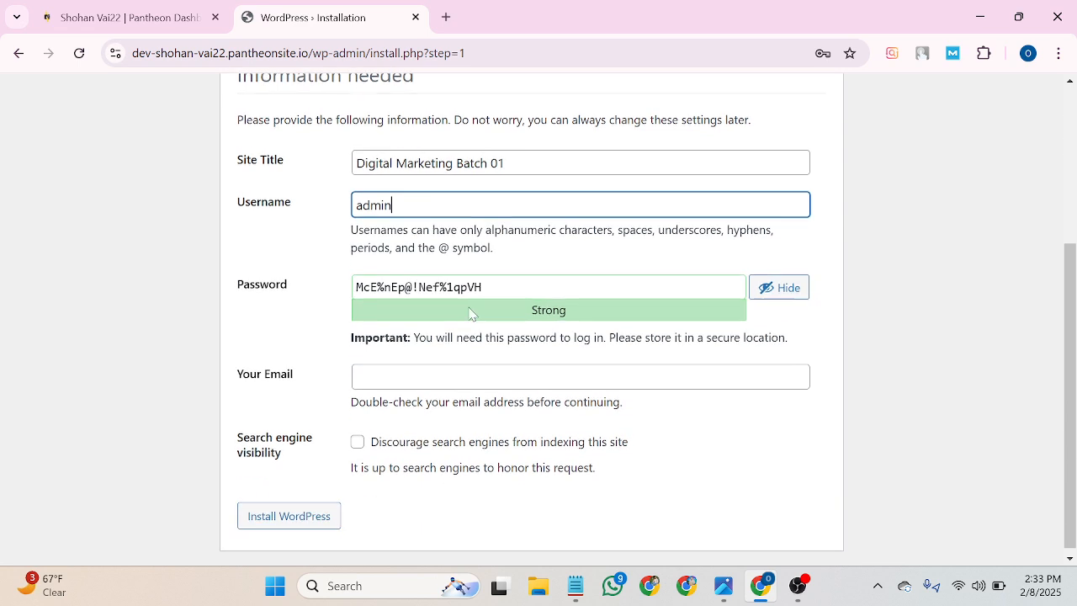
left_click(474, 289)
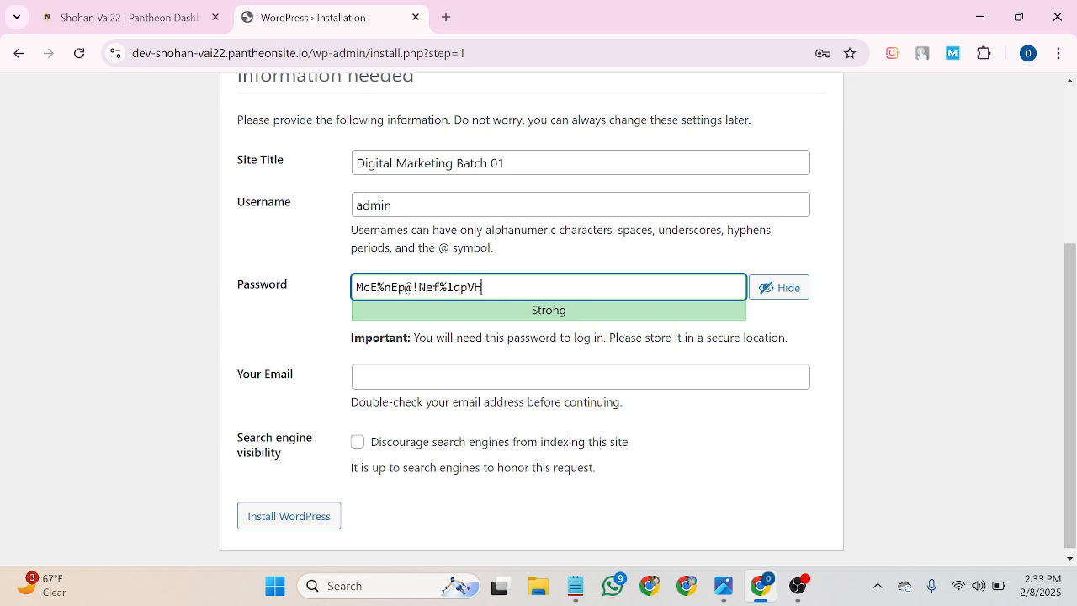
left_click(396, 375)
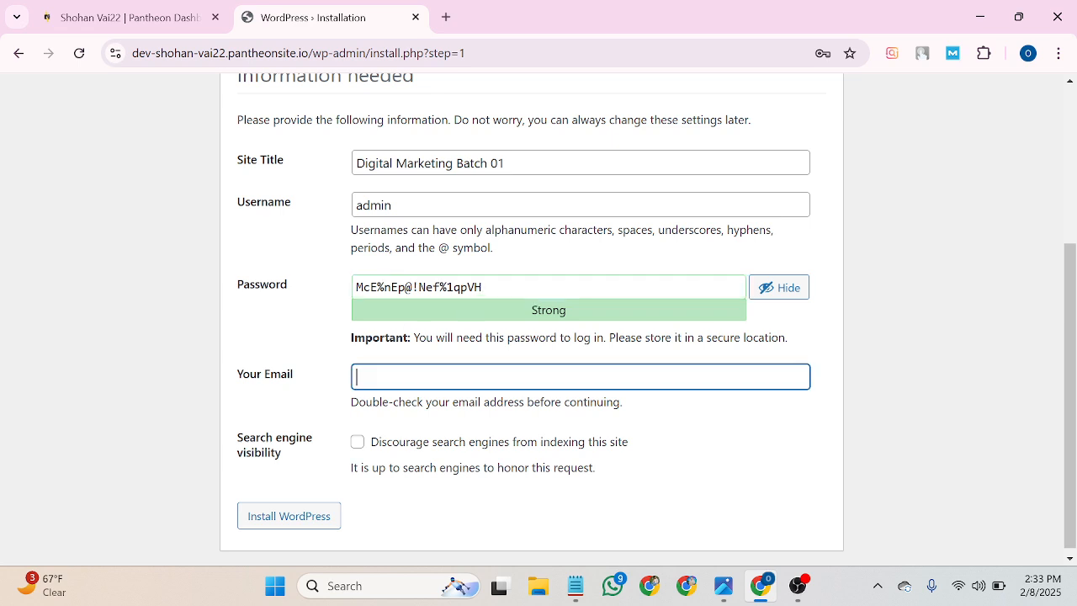
Copy the signed-in Google account's e-mail address and paste it into the Your Email field.
left_click(446, 18)
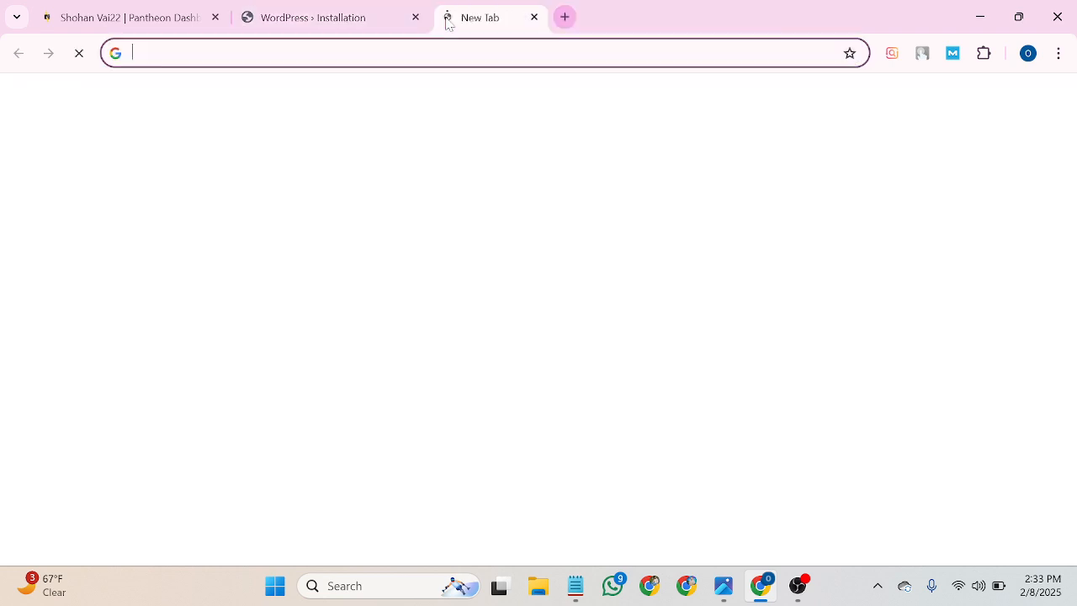
left_click(1039, 102)
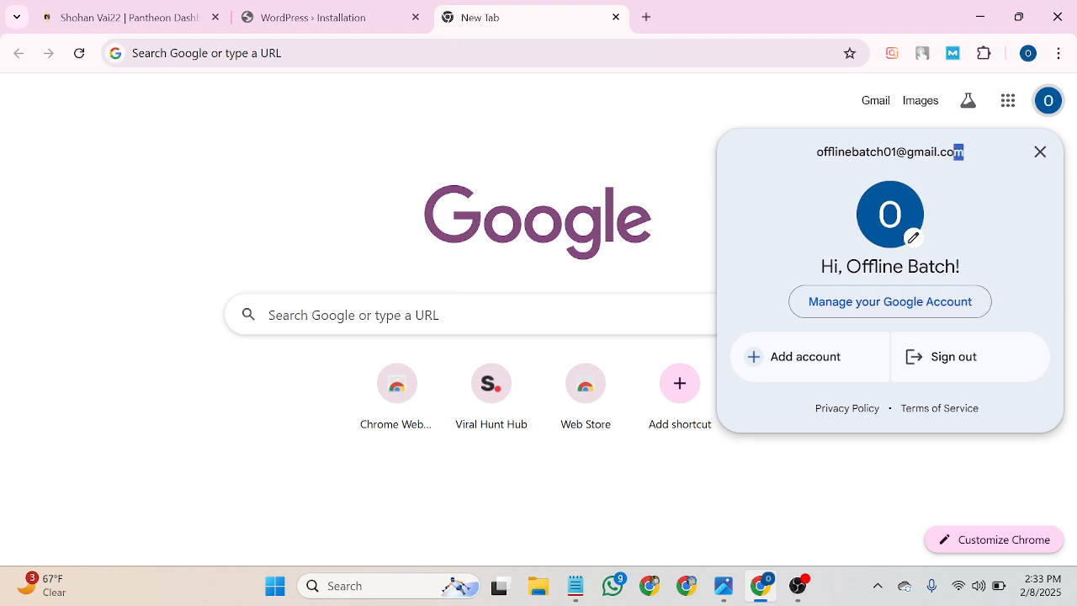
left_click_drag(957, 153, 822, 150)
right_click(867, 167)
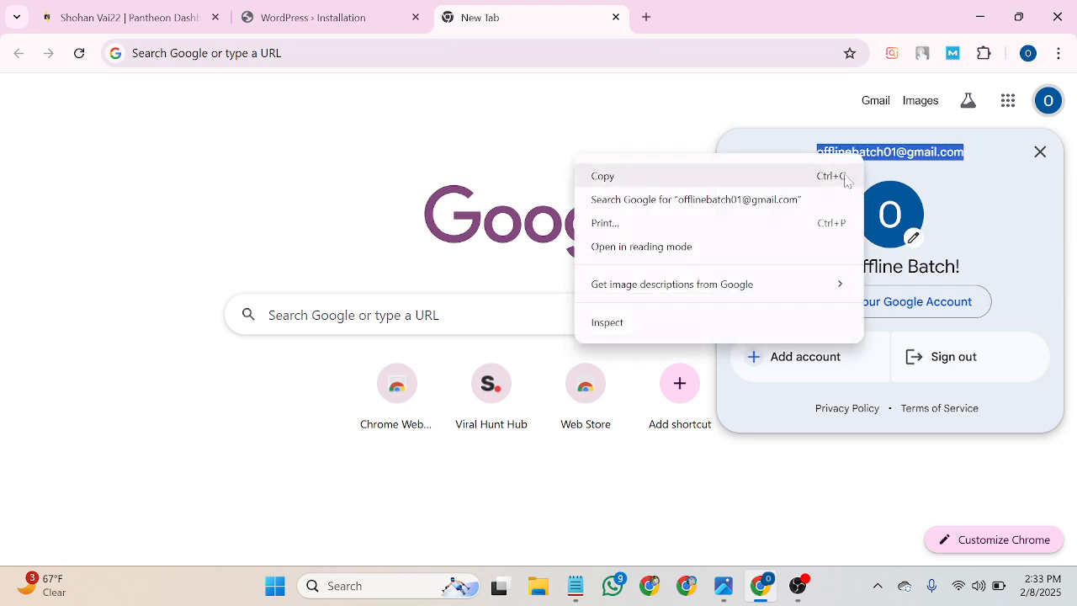
left_click(841, 176)
left_click(392, 14)
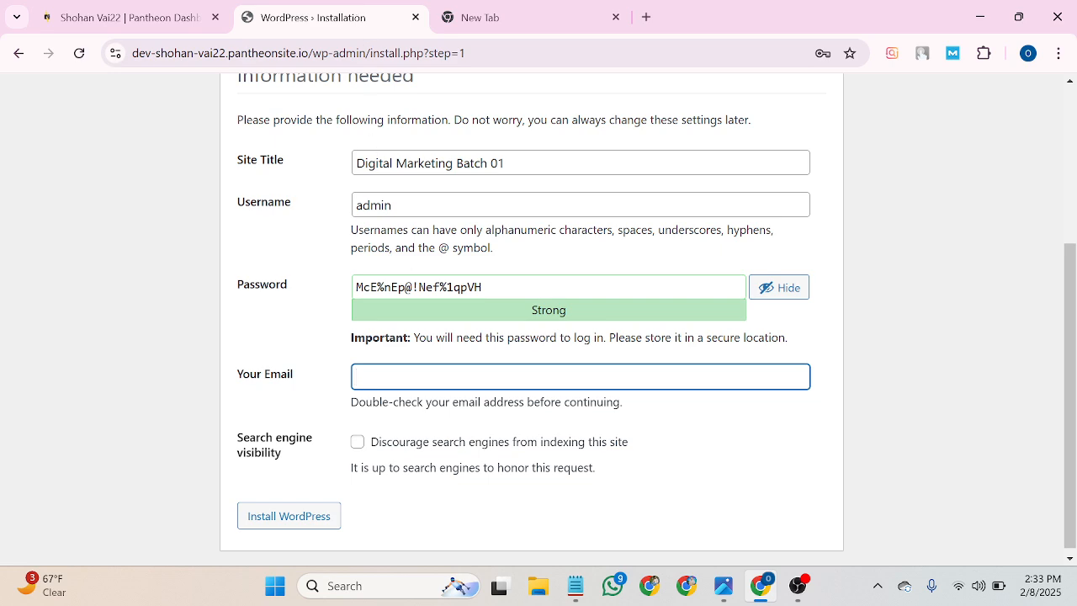
right_click(396, 377)
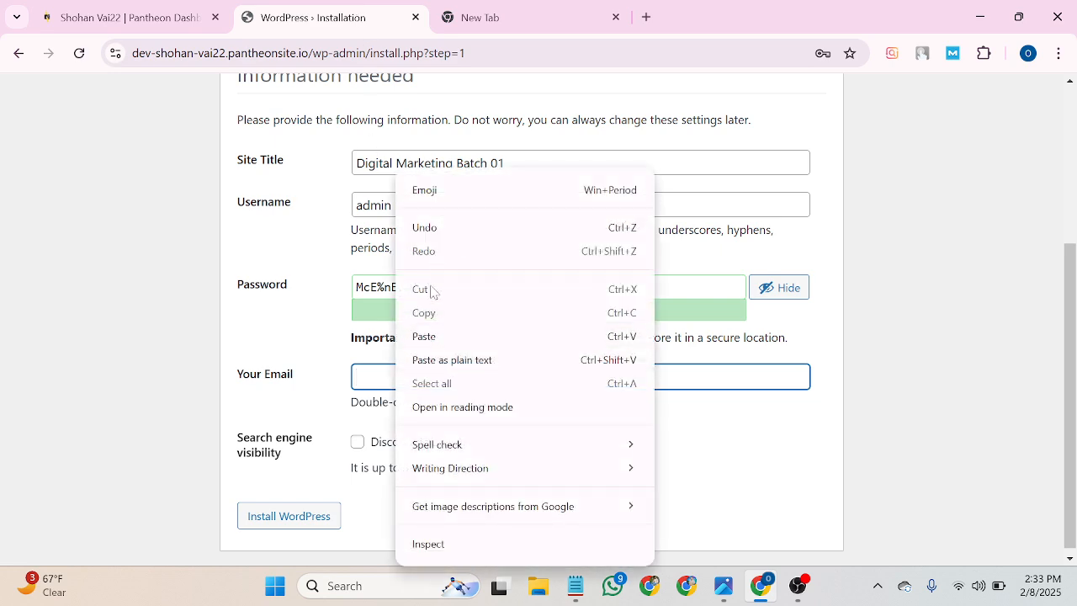
left_click(428, 337)
Tick 'Discourage search engines from indexing this site'.
scroll(412, 379, "down", 1)
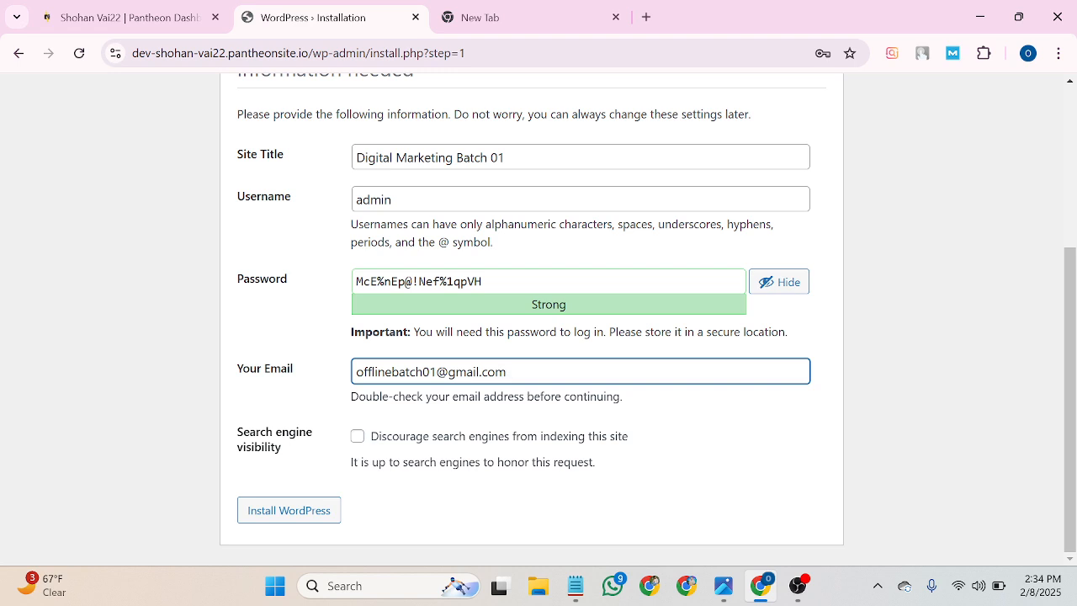
left_click(356, 441)
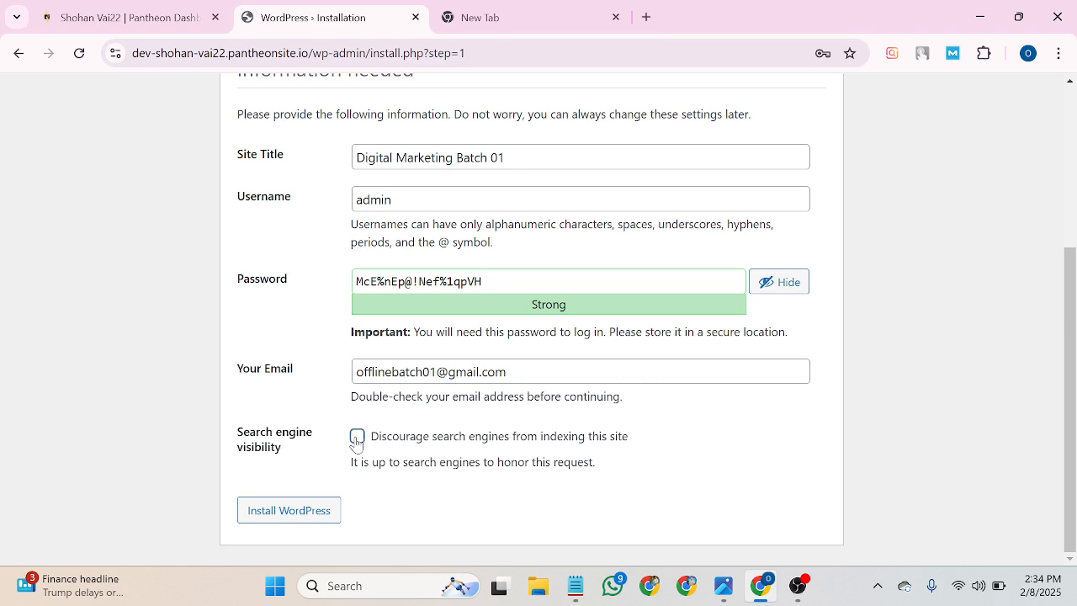
scroll(356, 441, "up", 2)
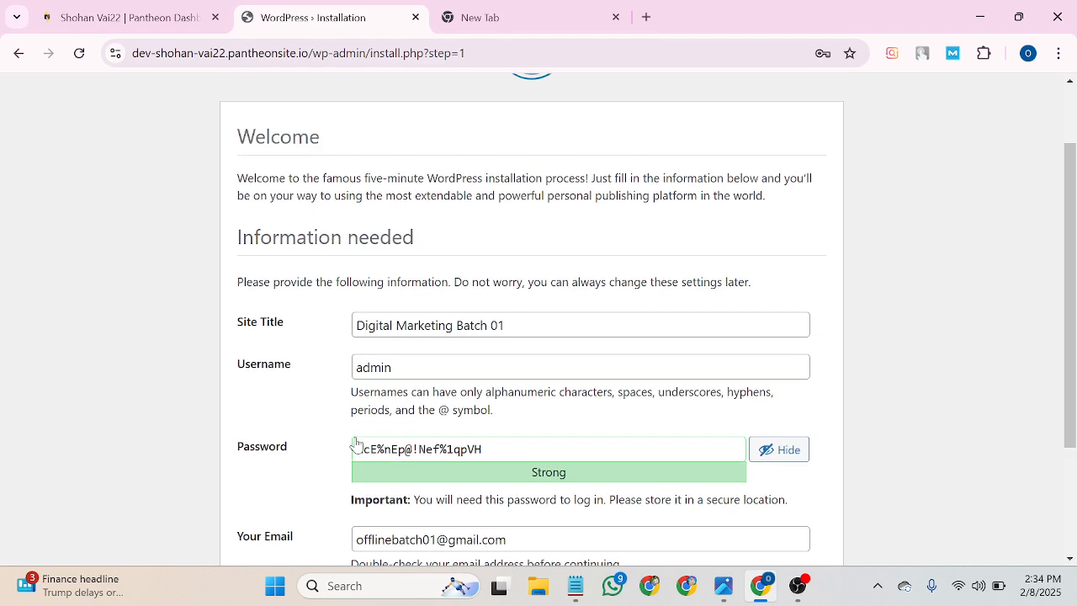
Open Google Docs from the Google apps menu in the new tab.
left_click(522, 19)
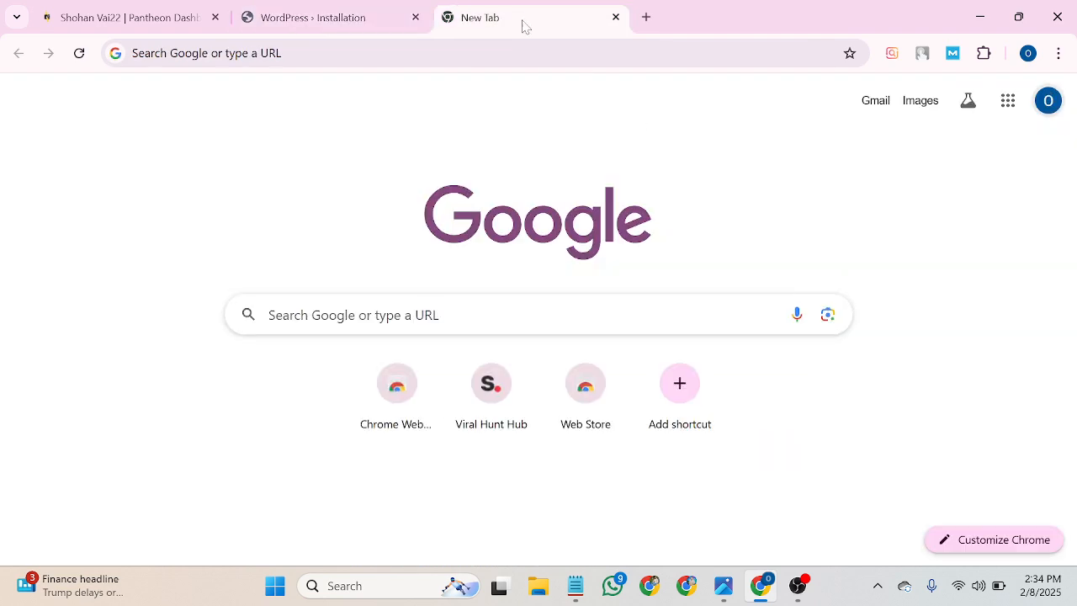
left_click(998, 100)
scroll(954, 245, "down", 3)
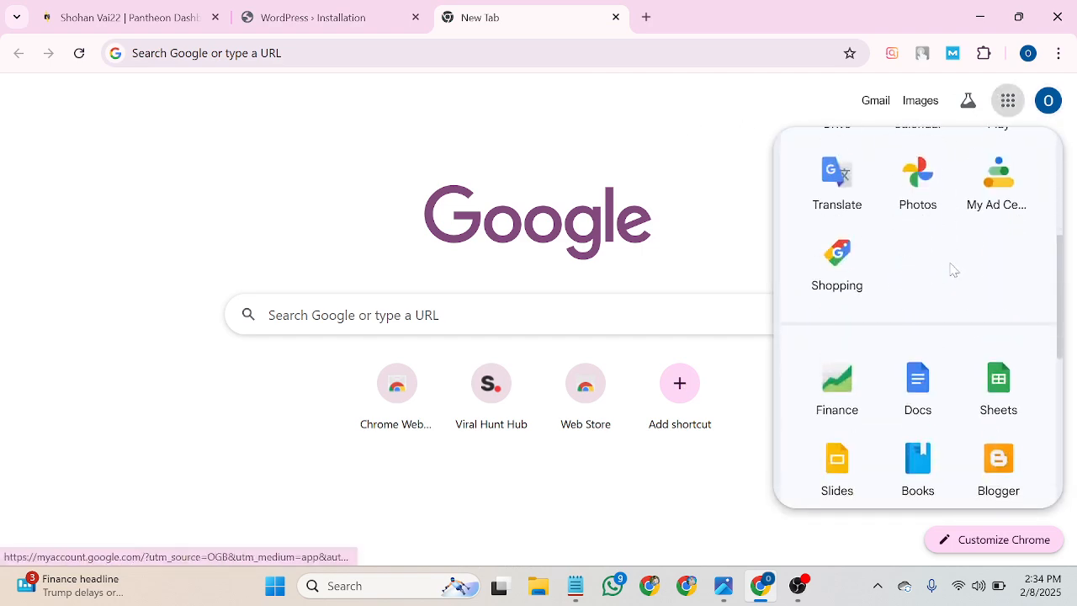
left_click(918, 385)
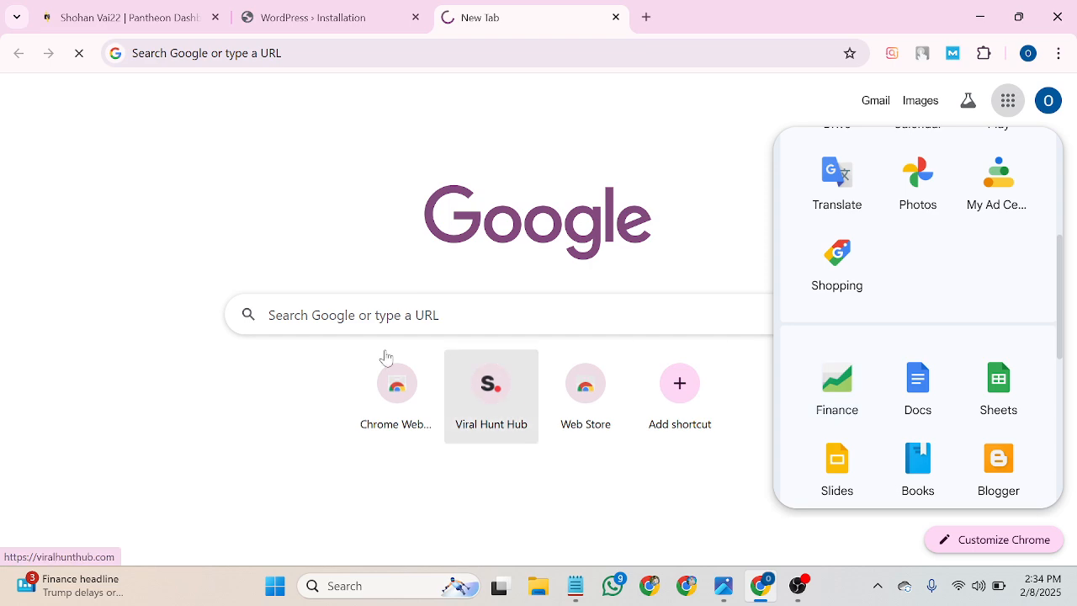
Copy the admin username from the install form into a new blank document.
left_click(319, 17)
scroll(395, 298, "down", 1)
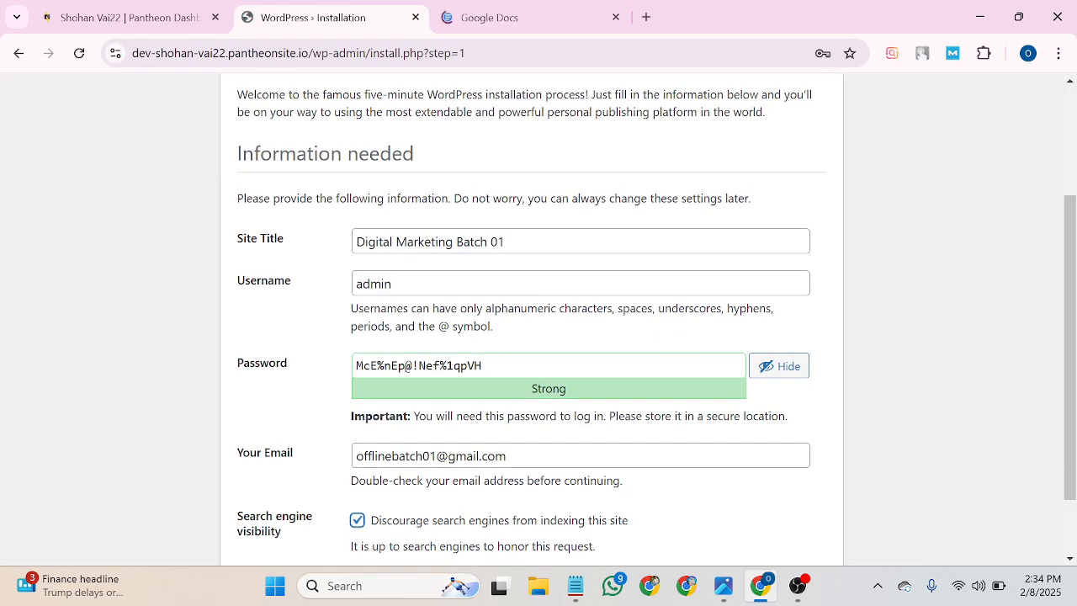
left_click_drag(394, 284, 347, 291)
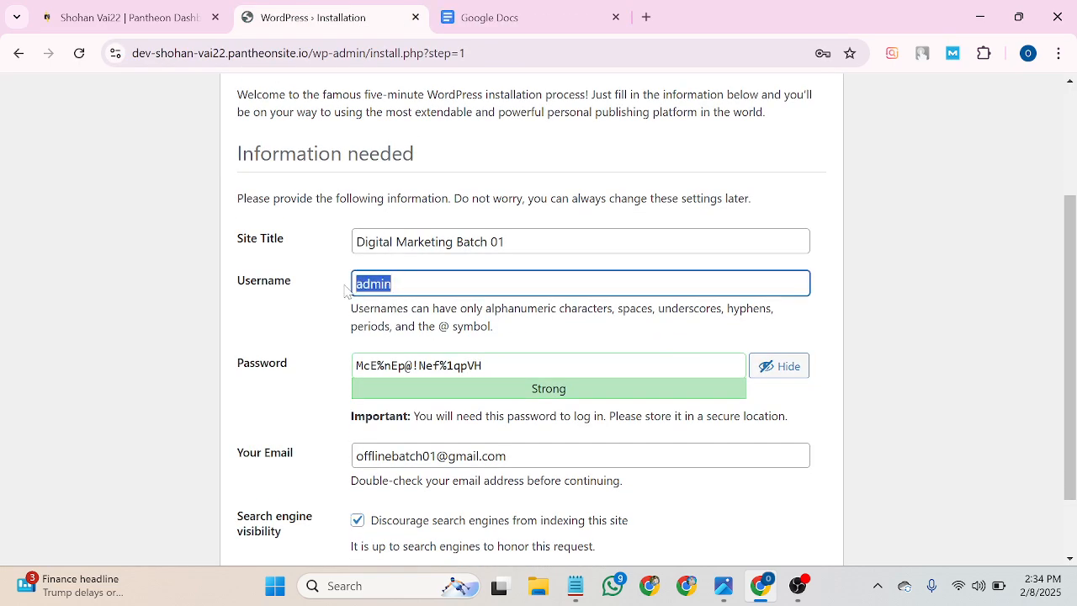
right_click(365, 285)
left_click(392, 203)
left_click(489, 16)
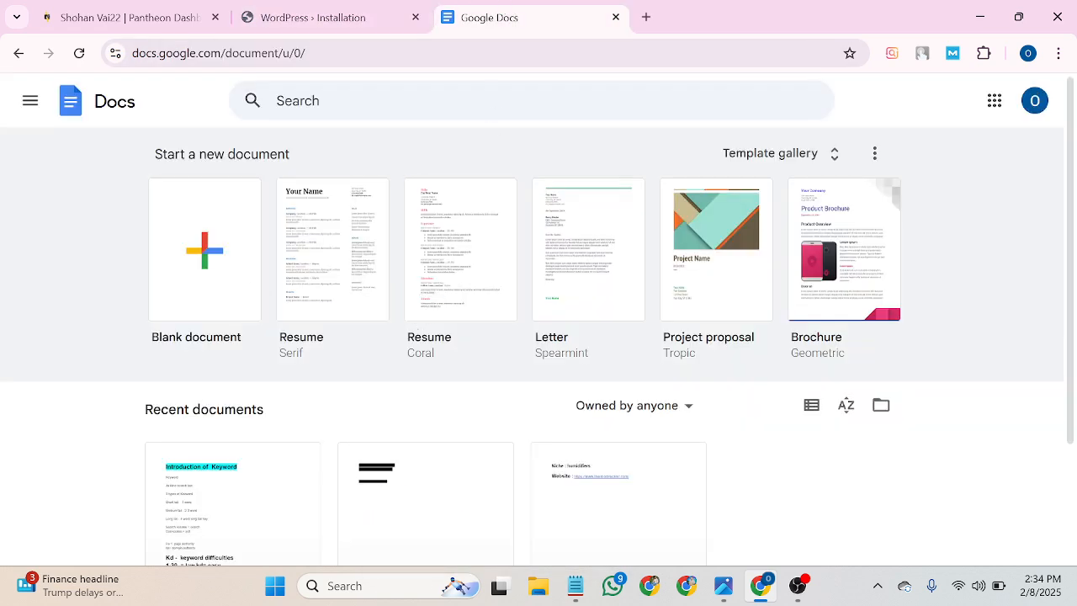
left_click(203, 290)
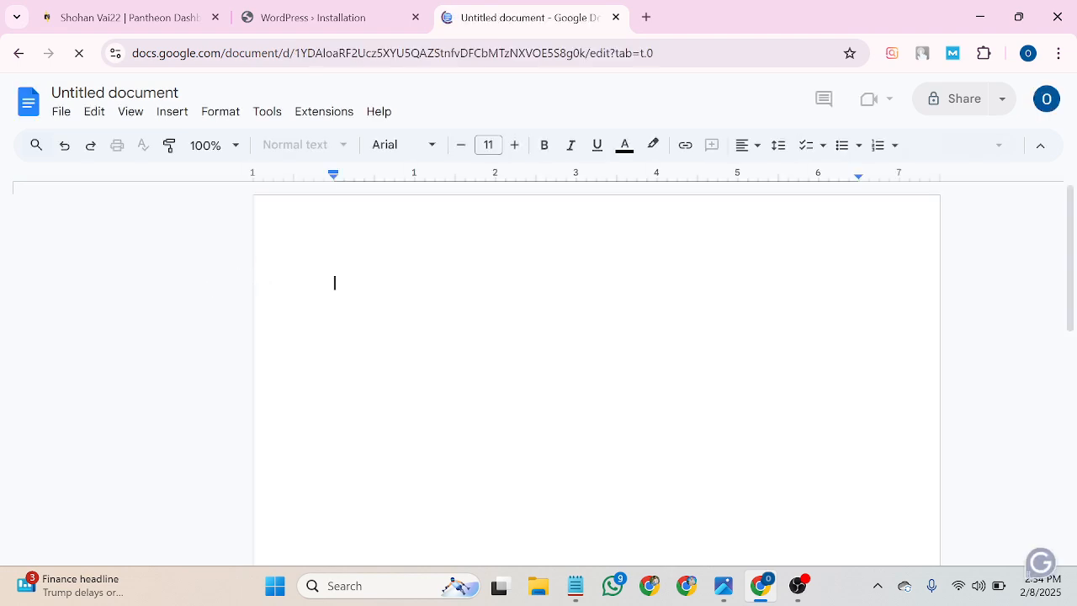
right_click(339, 273)
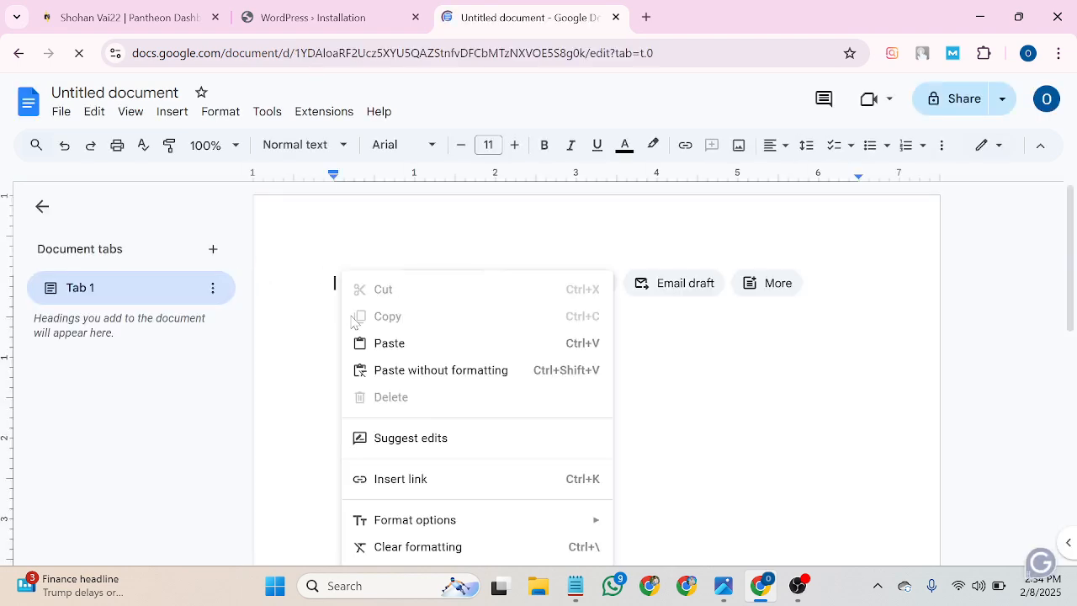
left_click(383, 341)
Copy the generated password and paste it on a new line below the username.
left_click(350, 25)
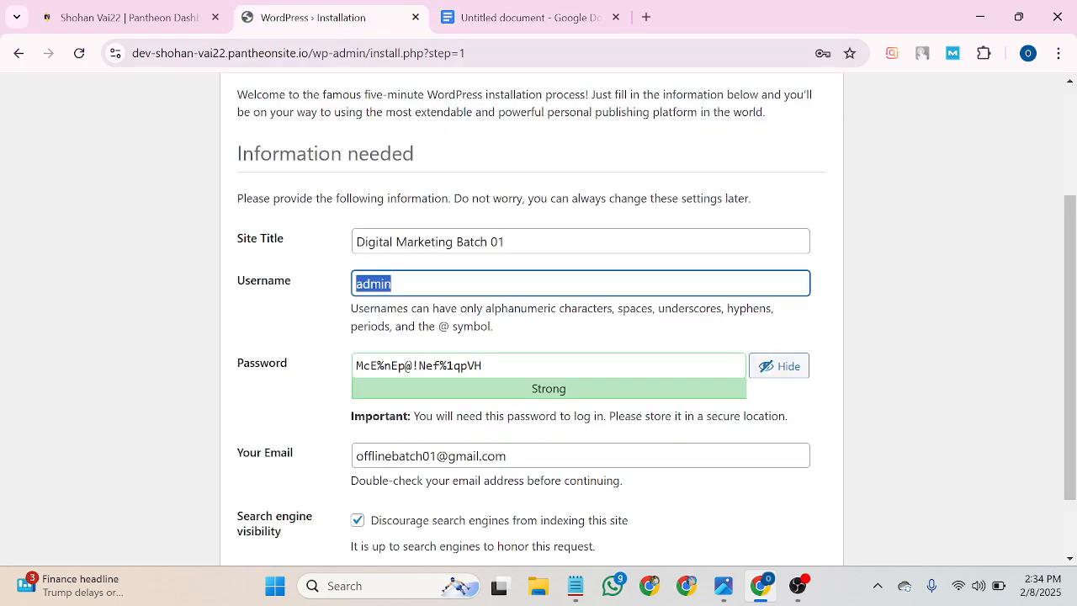
left_click_drag(484, 365, 337, 373)
right_click(412, 366)
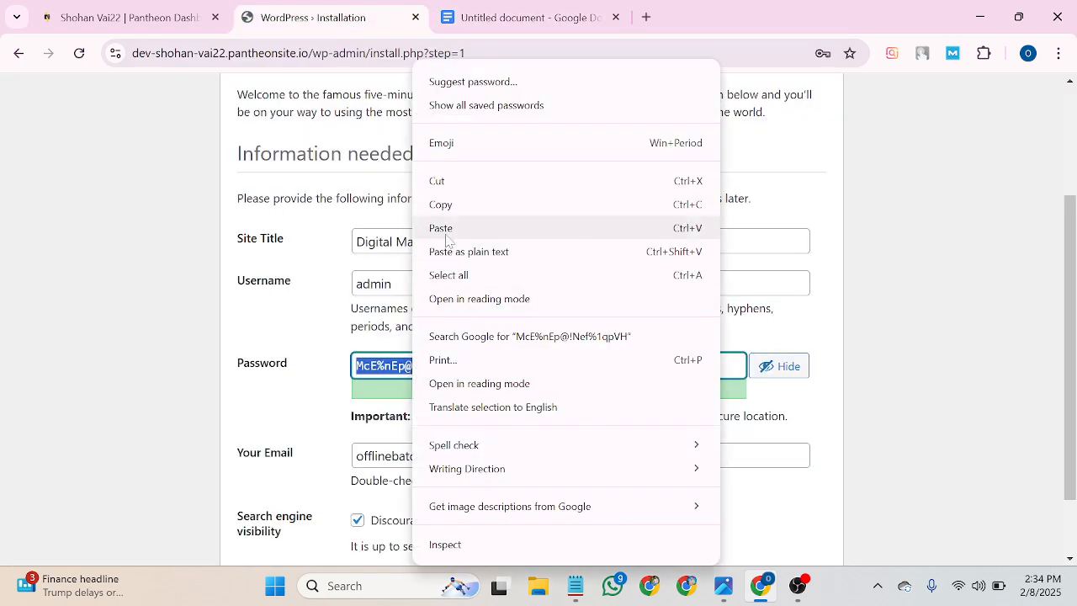
left_click(447, 206)
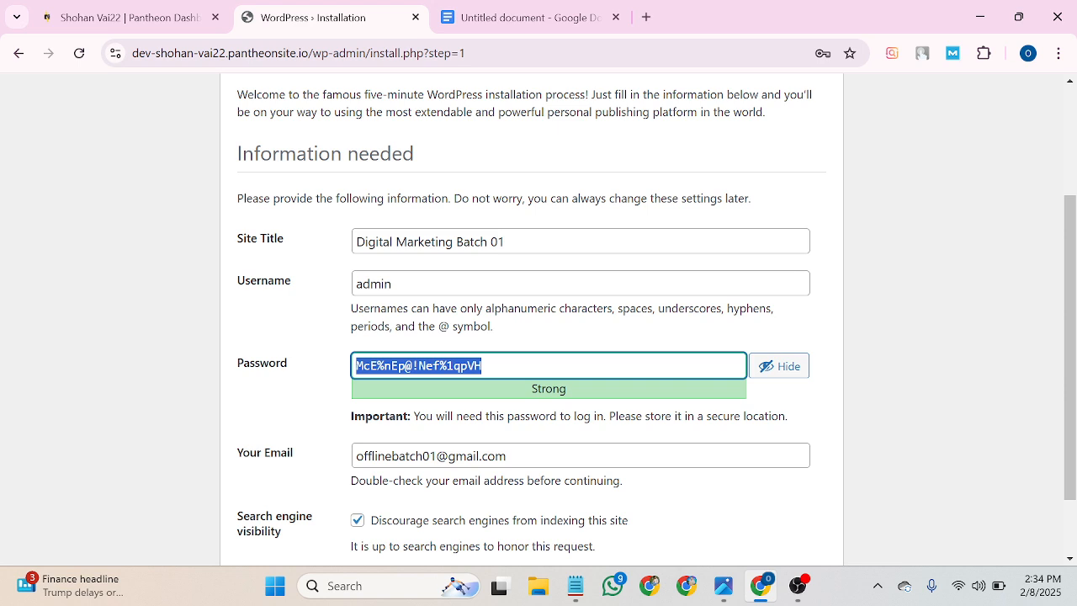
left_click(512, 17)
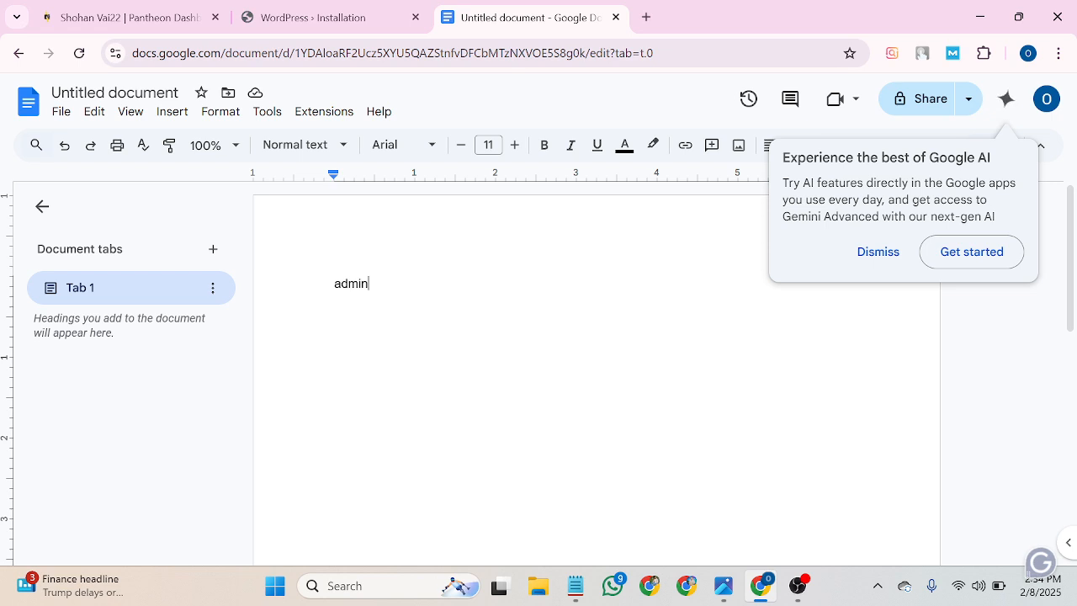
key("Return")
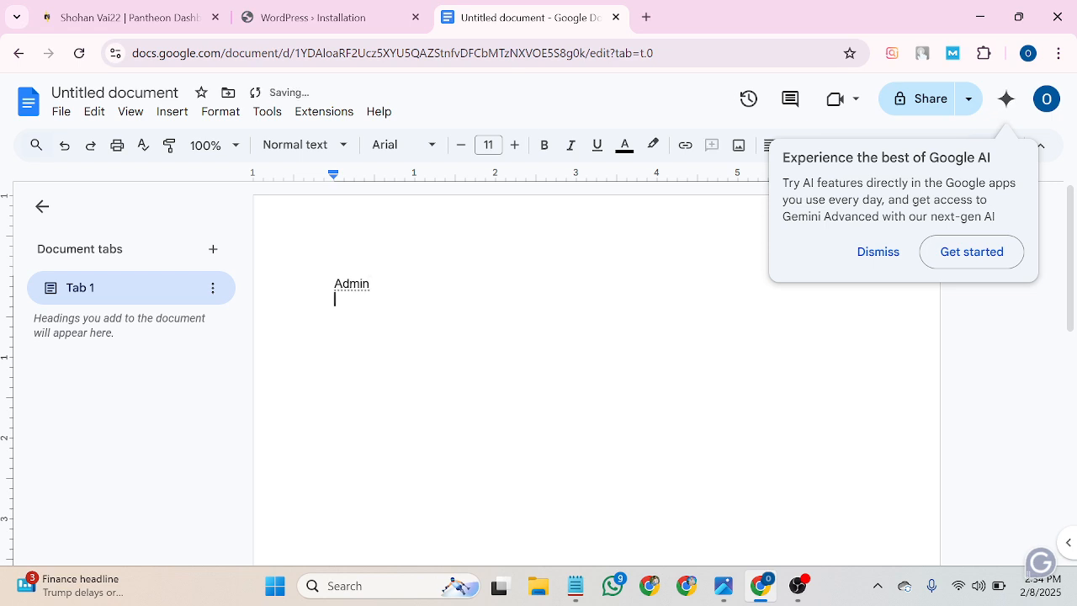
key("ctrl+v")
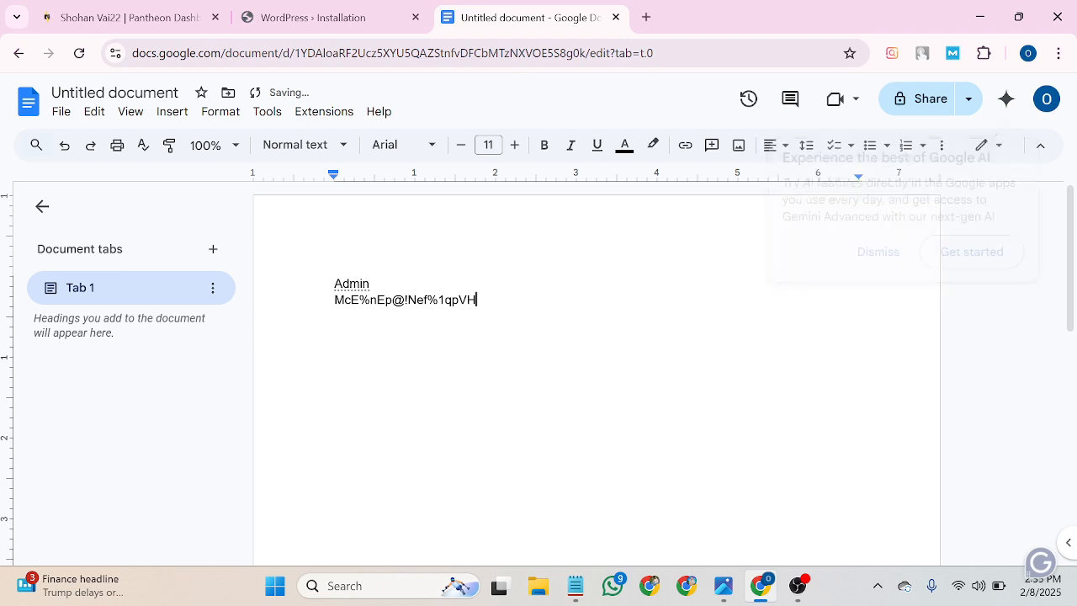
Install WordPress with the entered details and choose Never on Chrome's save-password prompt.
left_click(327, 6)
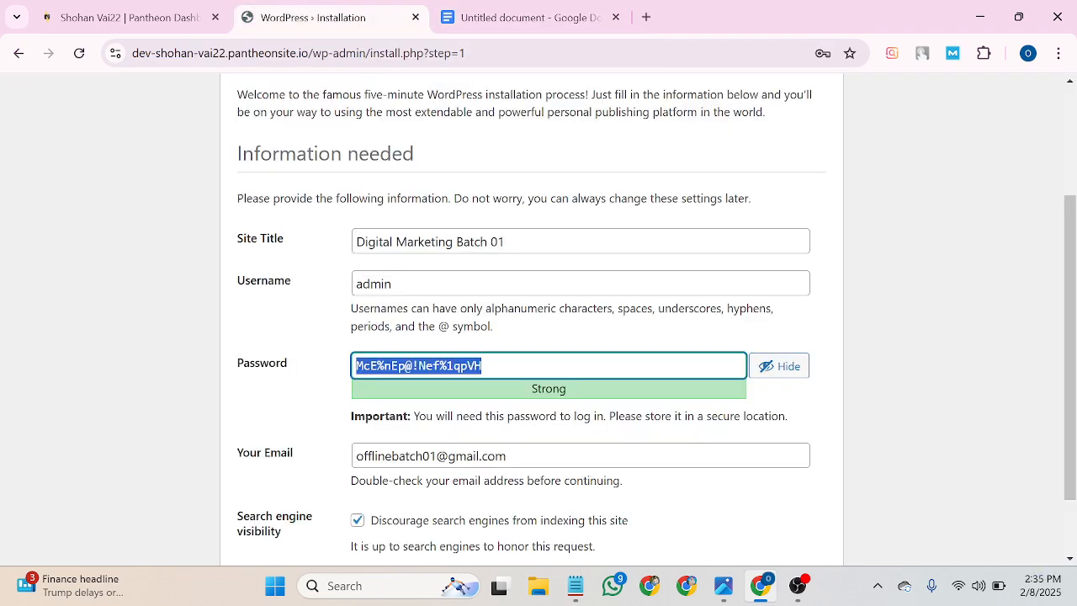
scroll(553, 325, "down", 2)
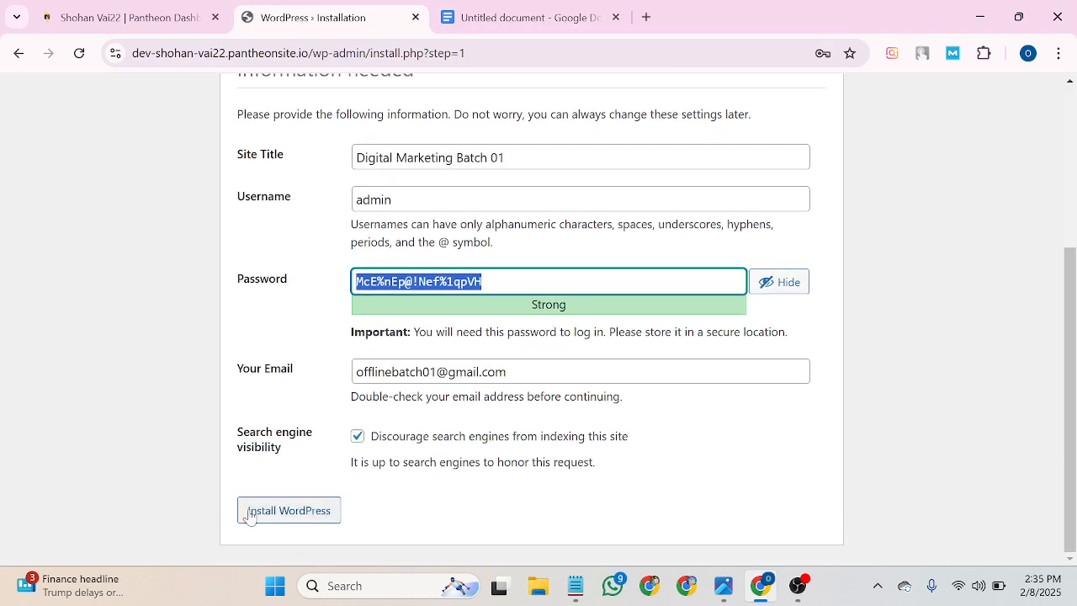
left_click(290, 516)
left_click(291, 515)
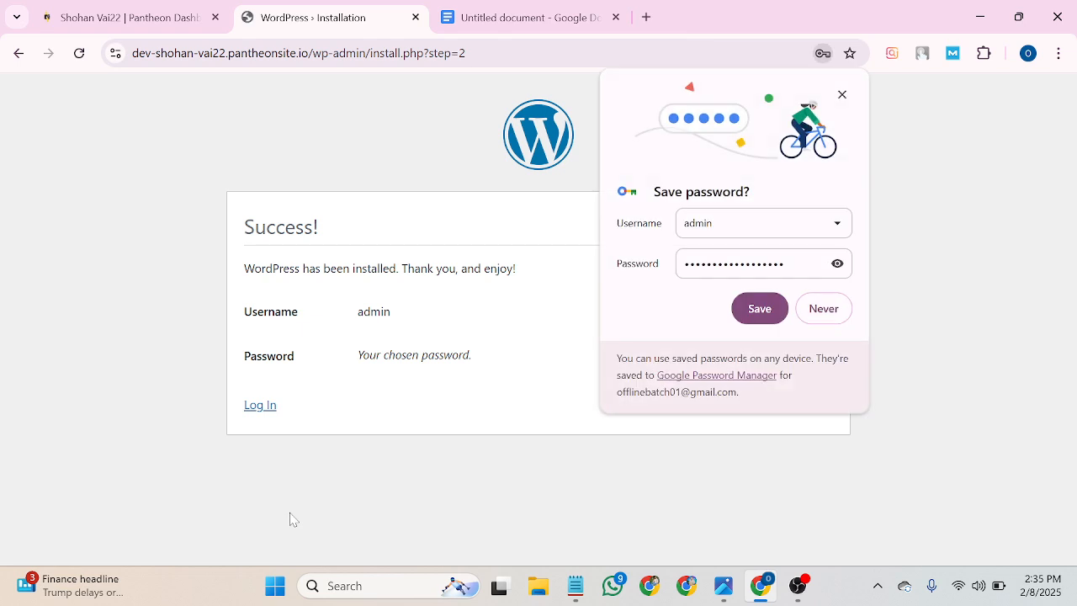
left_click(826, 310)
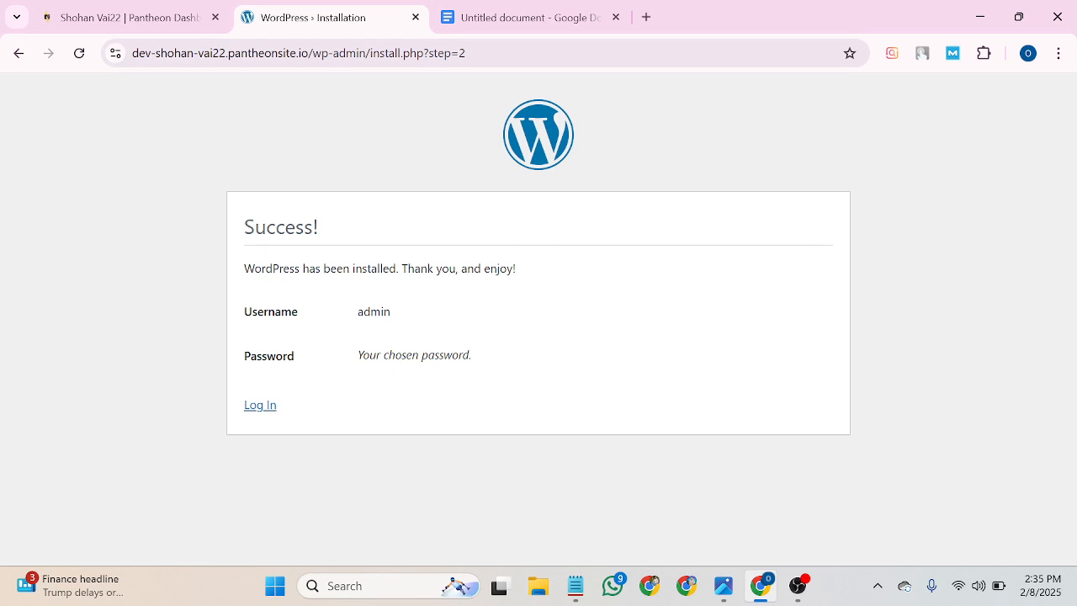
On the login page, clear a wrong paste and fill Username with 'Admin' copied from the notes.
left_click(257, 405)
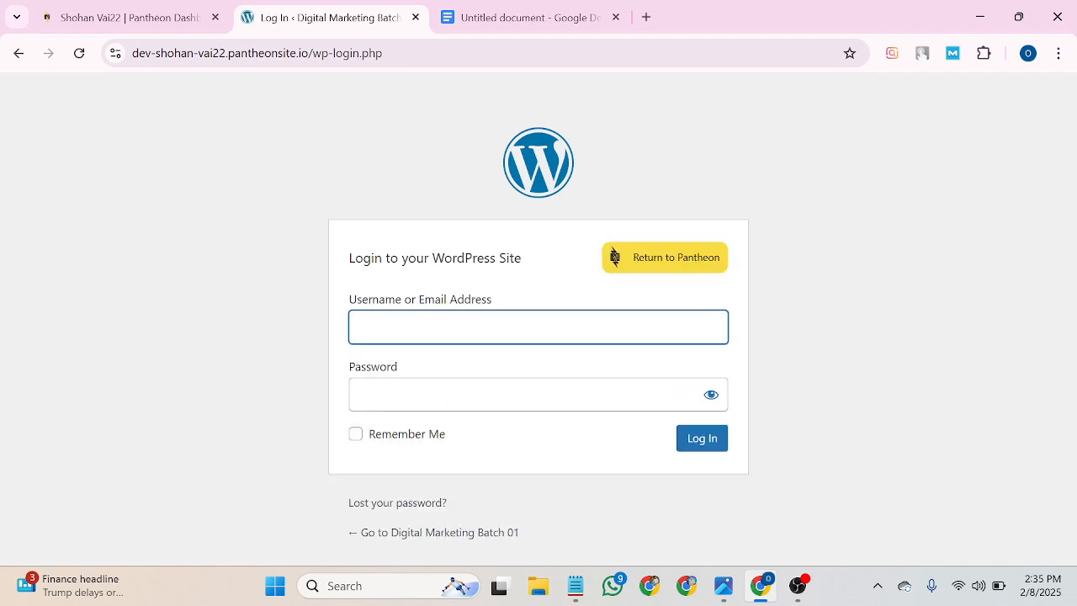
key("ctrl+v")
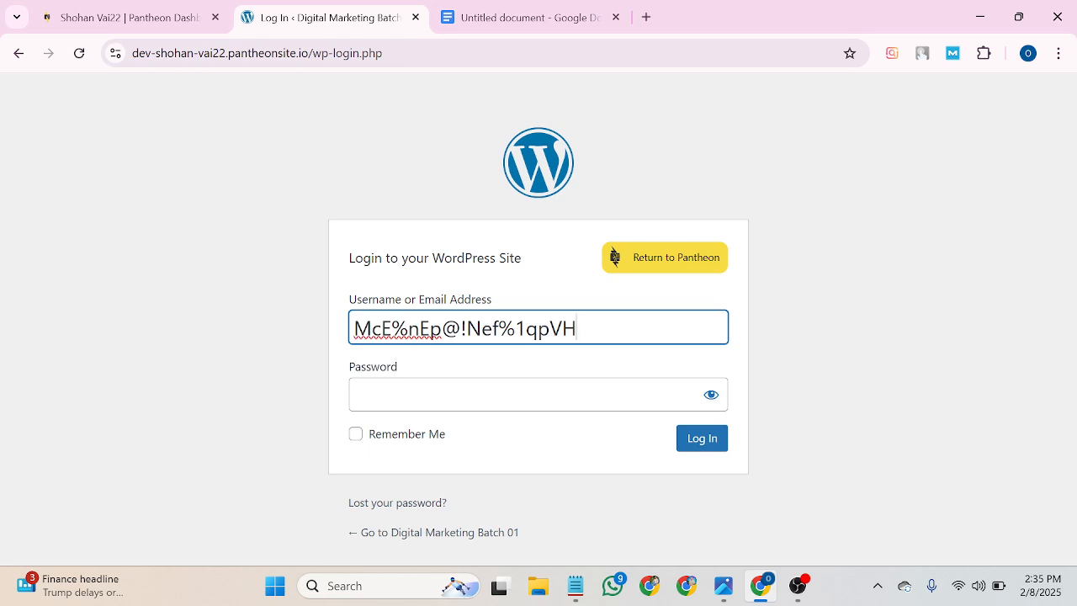
left_click_drag(577, 328, 336, 338)
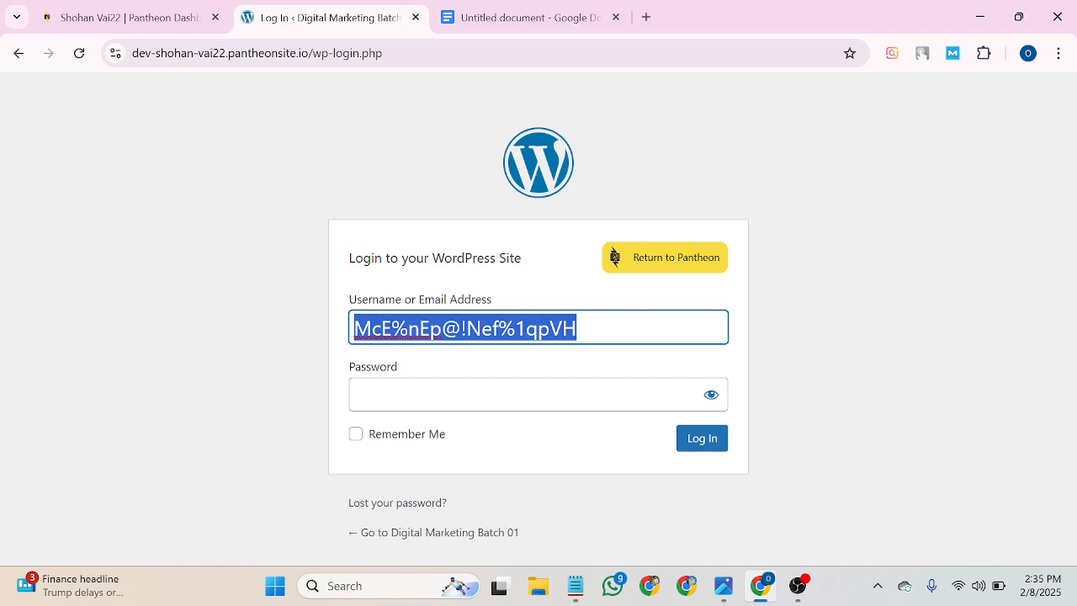
key("ctrl+x")
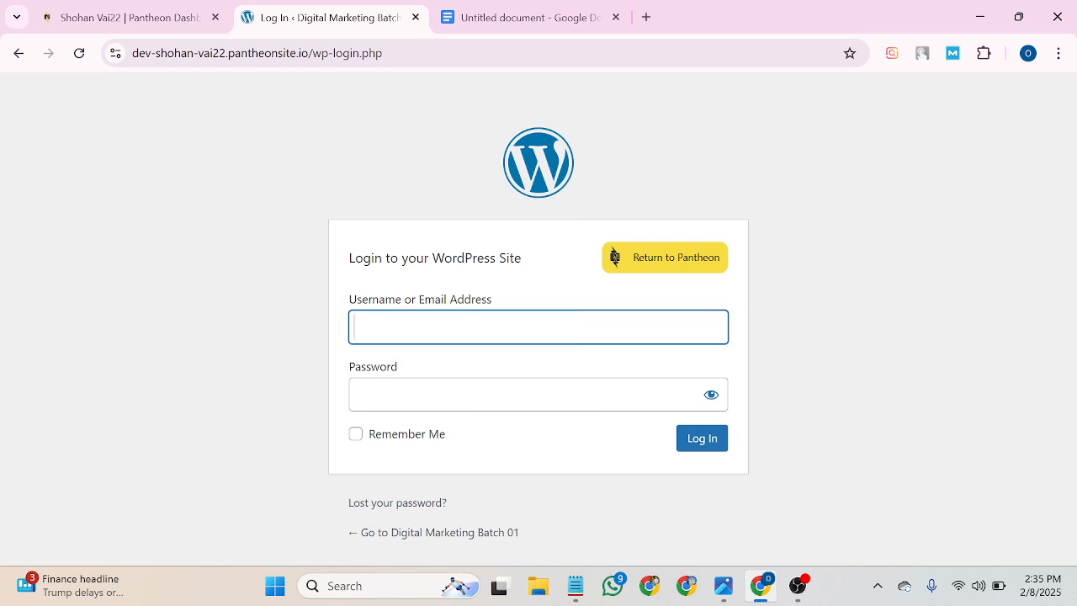
left_click(497, 17)
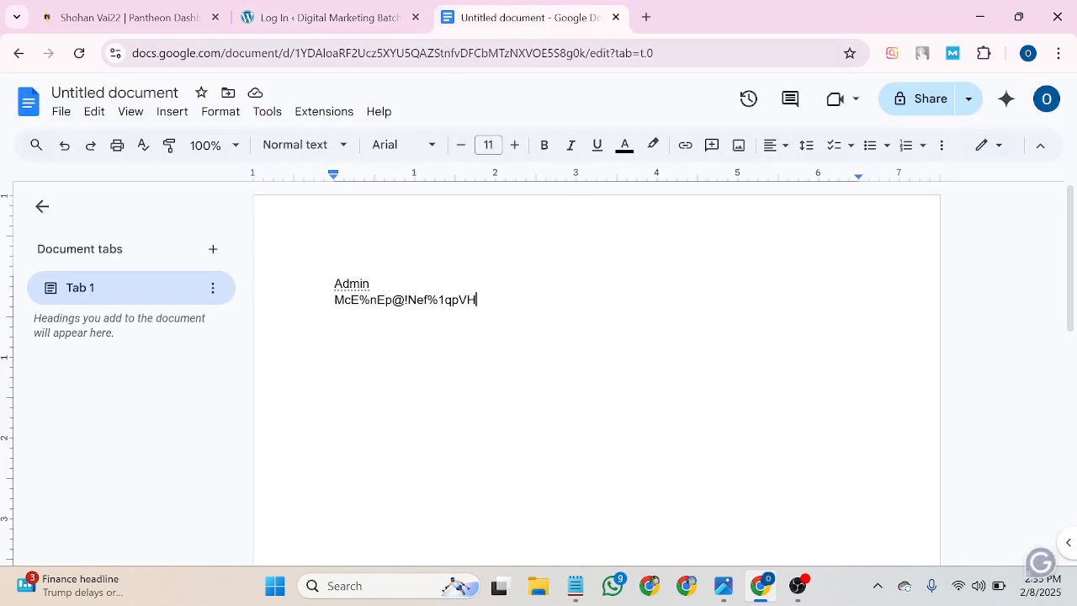
double_click(351, 284)
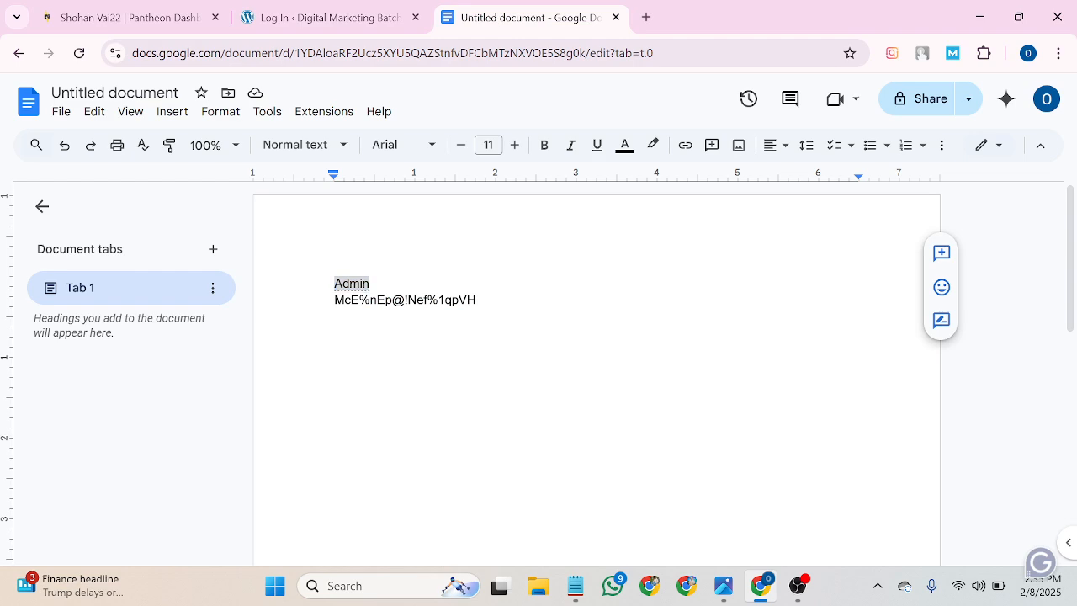
right_click(351, 284)
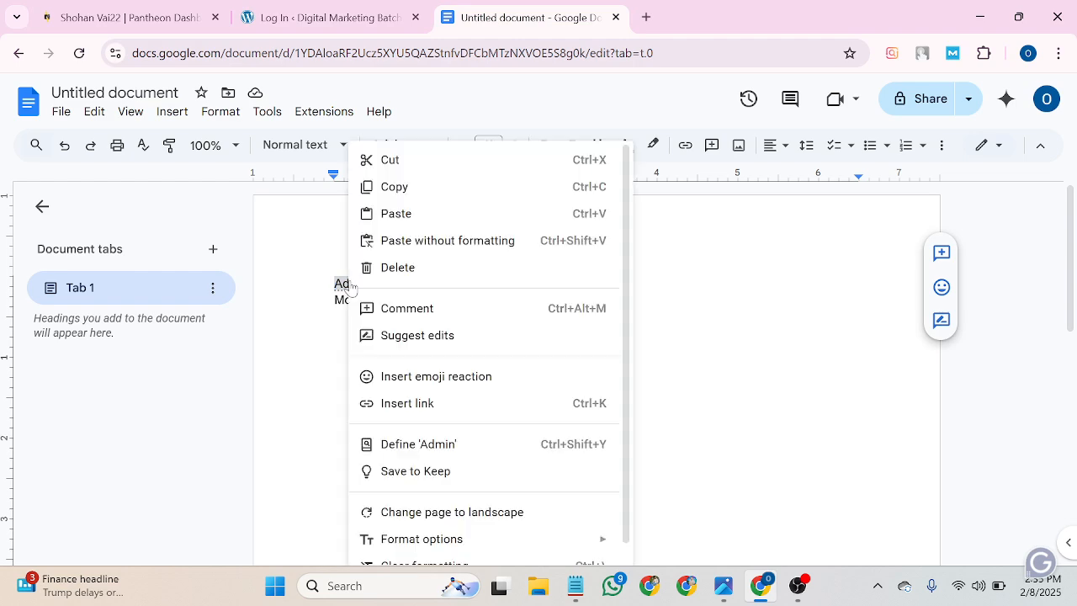
left_click(411, 189)
left_click(328, 17)
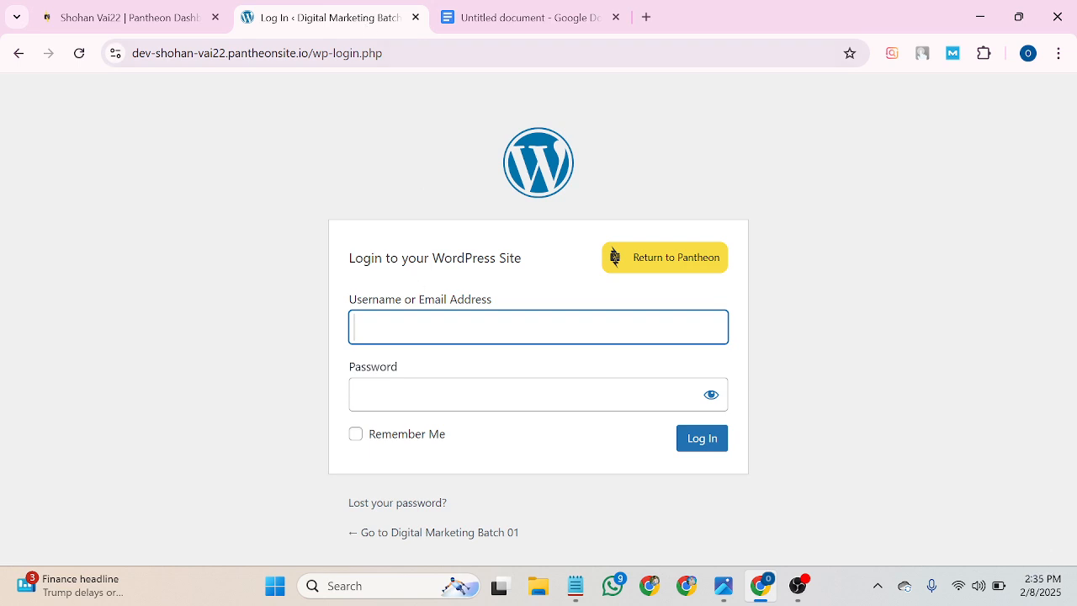
right_click(373, 339)
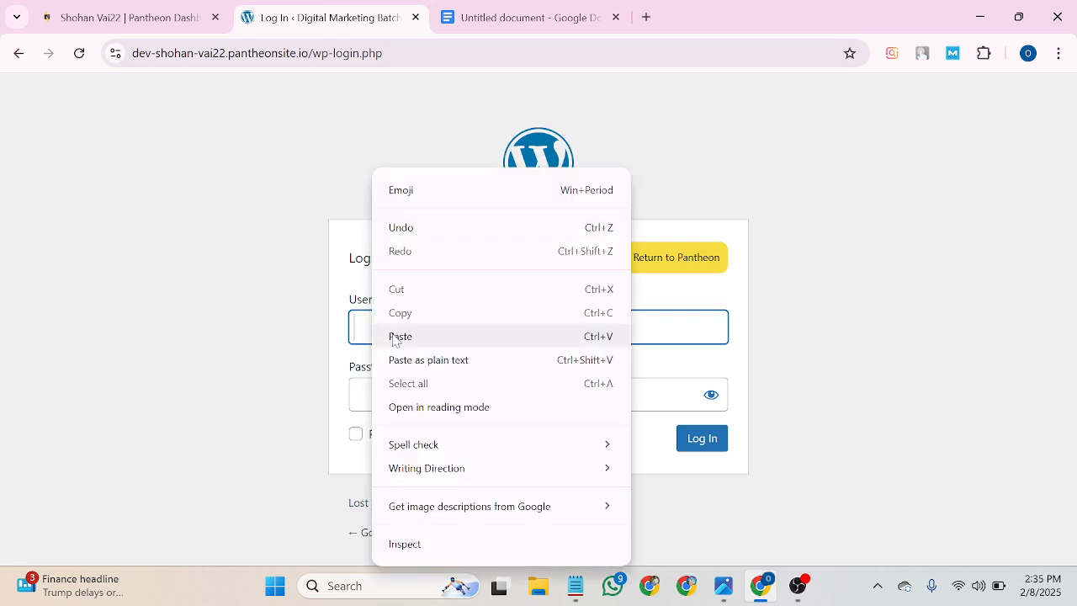
left_click(396, 338)
left_click(397, 394)
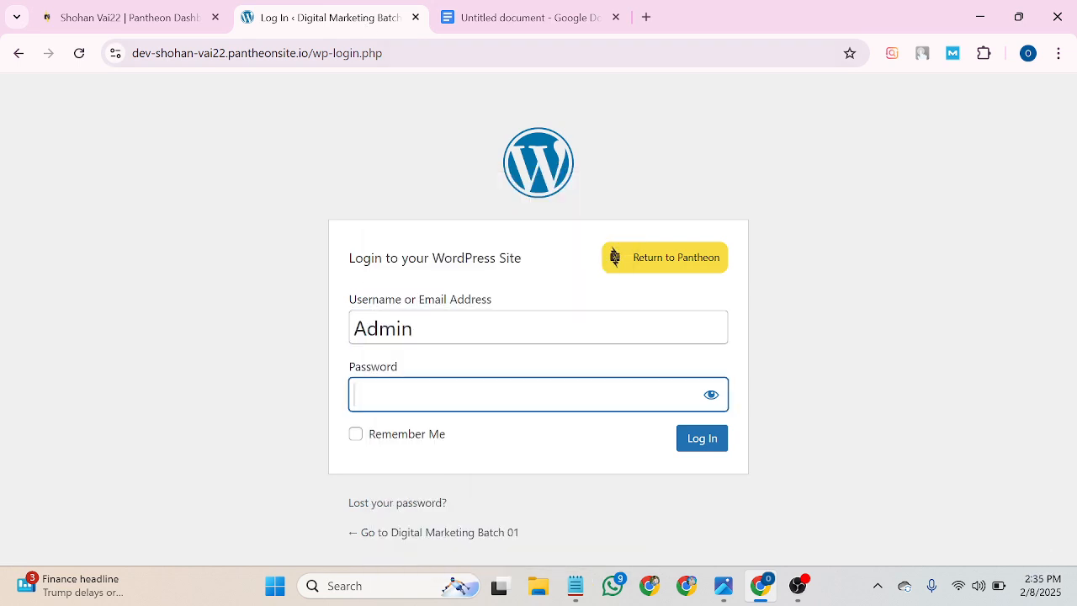
Paste the saved password from the notes, tick Remember Me, and log in.
left_click(558, 24)
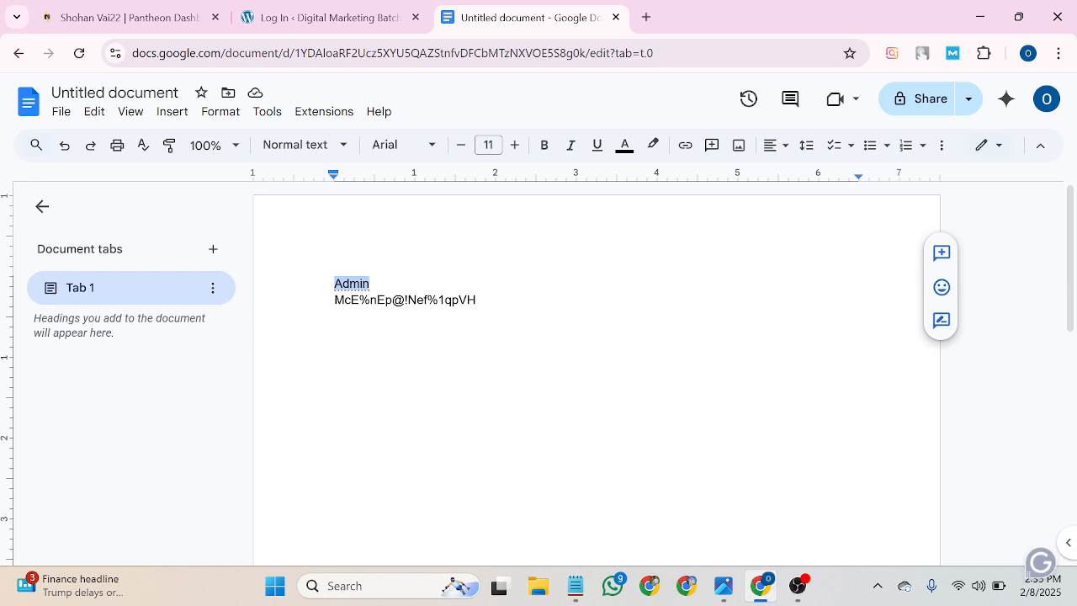
left_click_drag(478, 301, 334, 300)
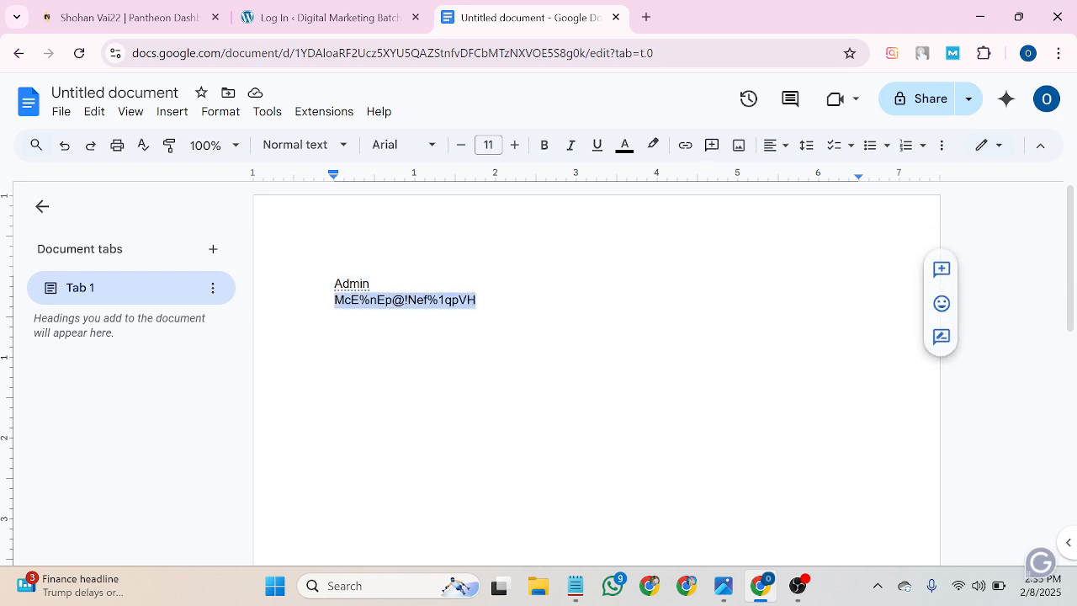
right_click(375, 303)
left_click(431, 187)
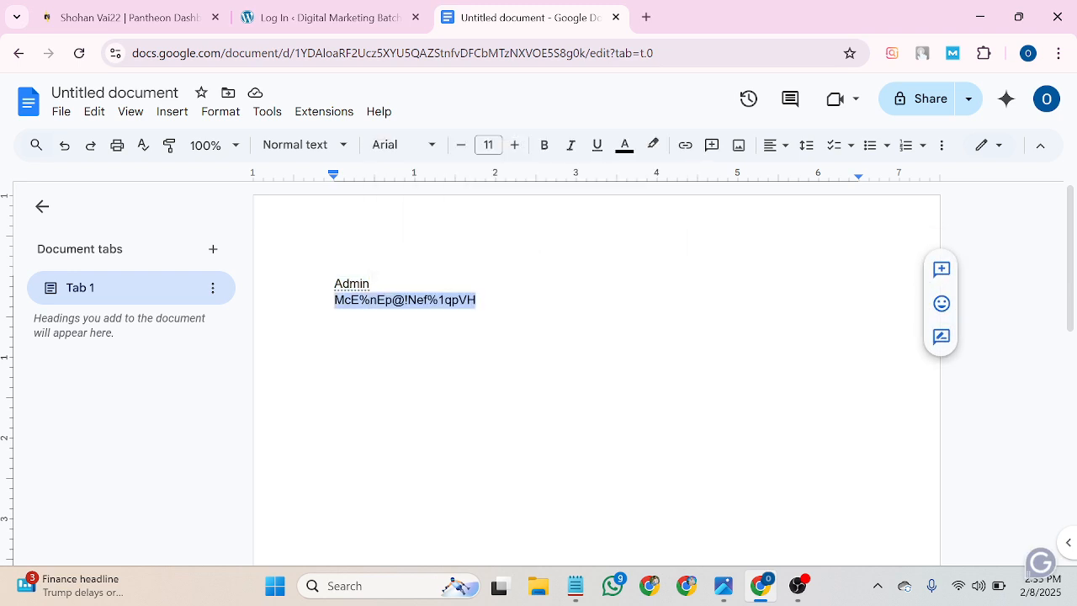
left_click(346, 11)
right_click(396, 393)
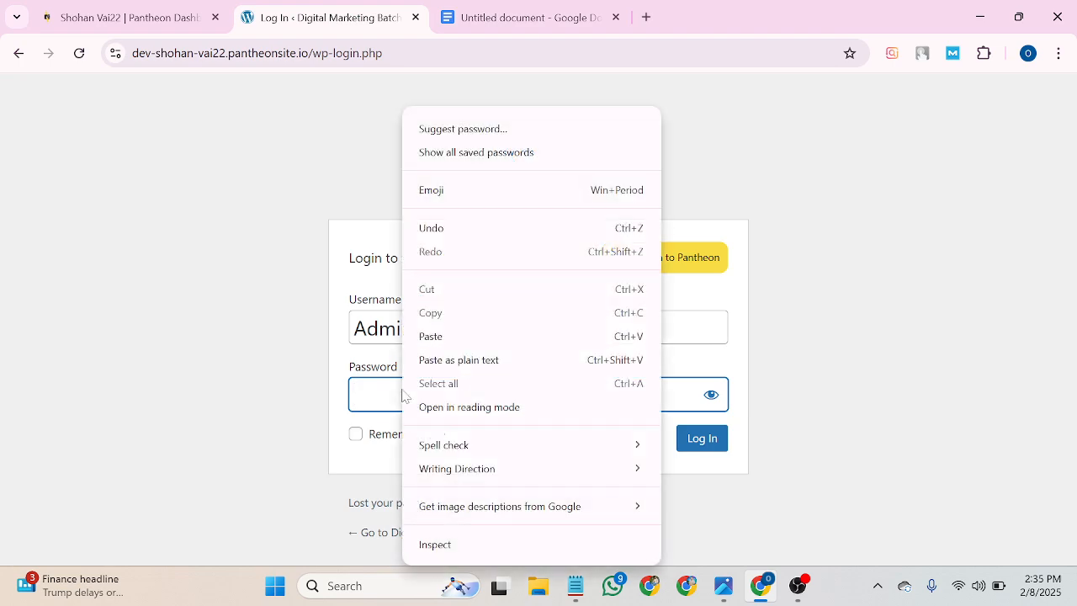
left_click(427, 337)
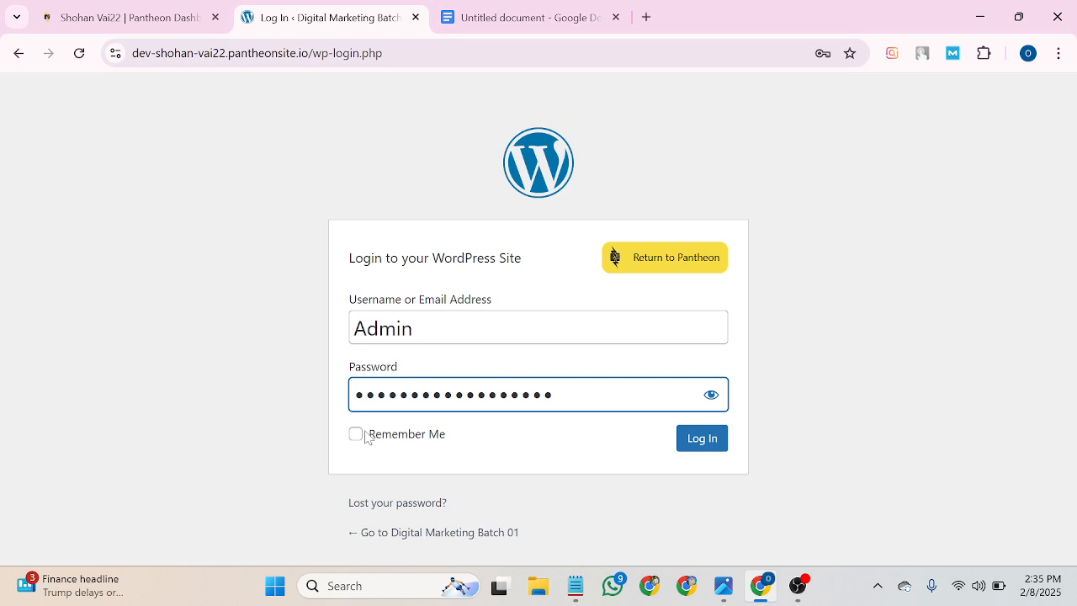
left_click(359, 434)
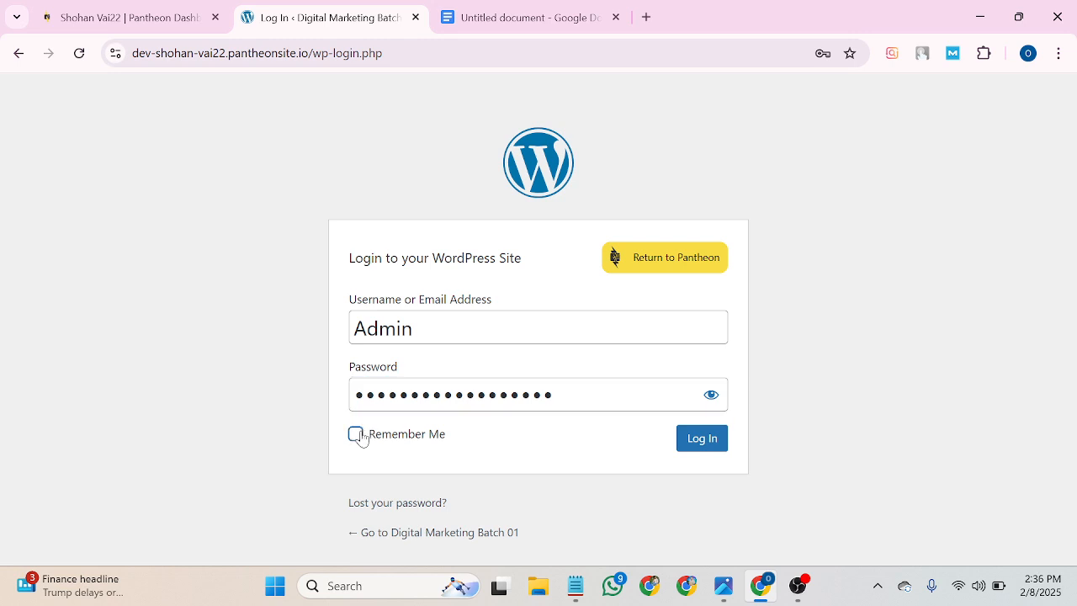
left_click(717, 444)
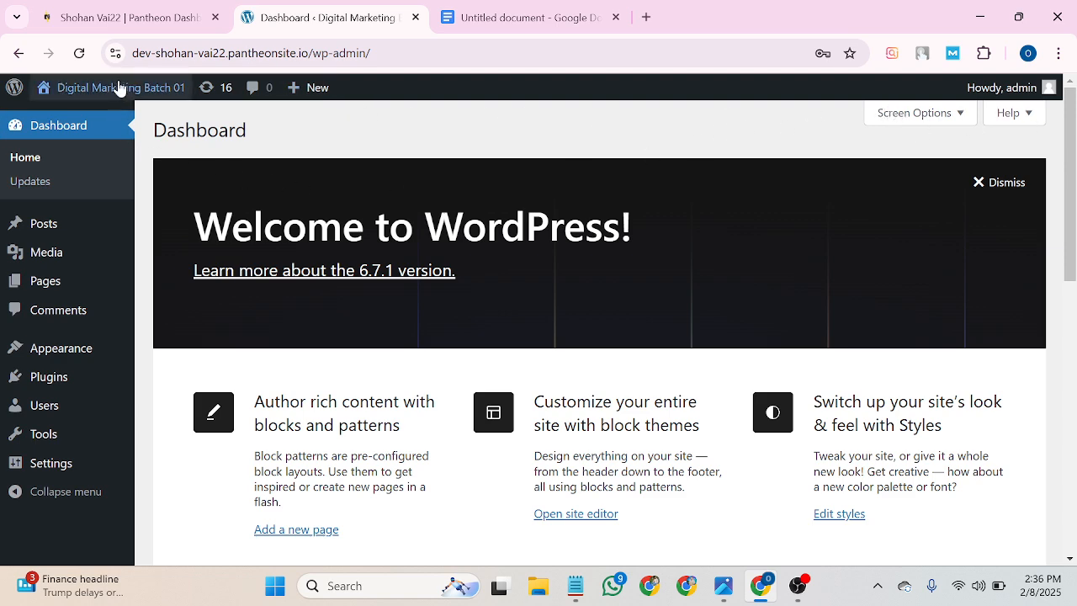
Open the live site from the site name's Visit Site link in a new tab.
mouse_move(120, 90)
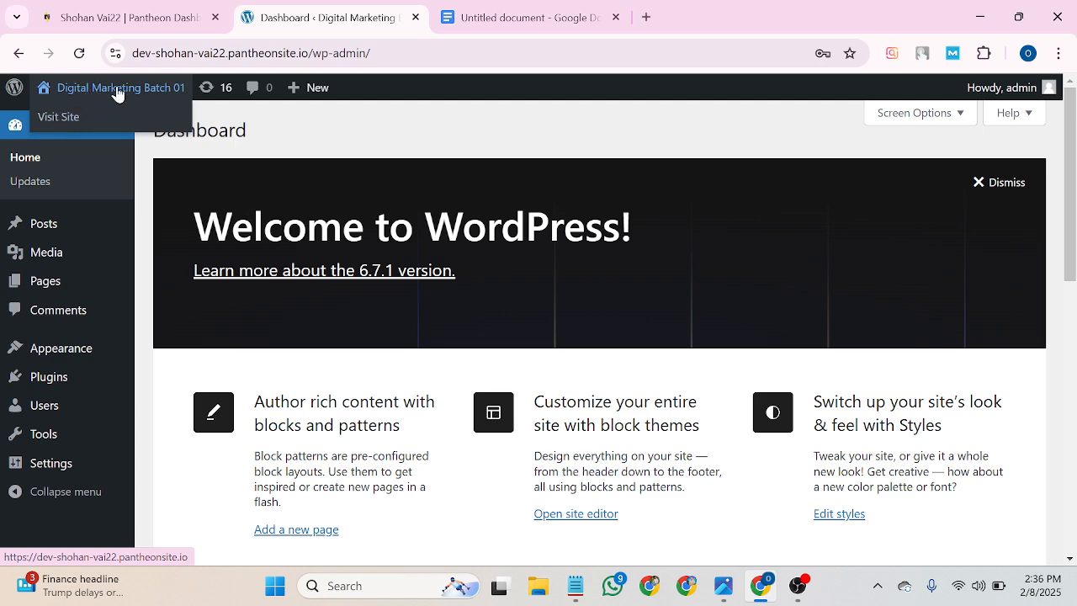
mouse_move(46, 99)
right_click(57, 123)
left_click(88, 139)
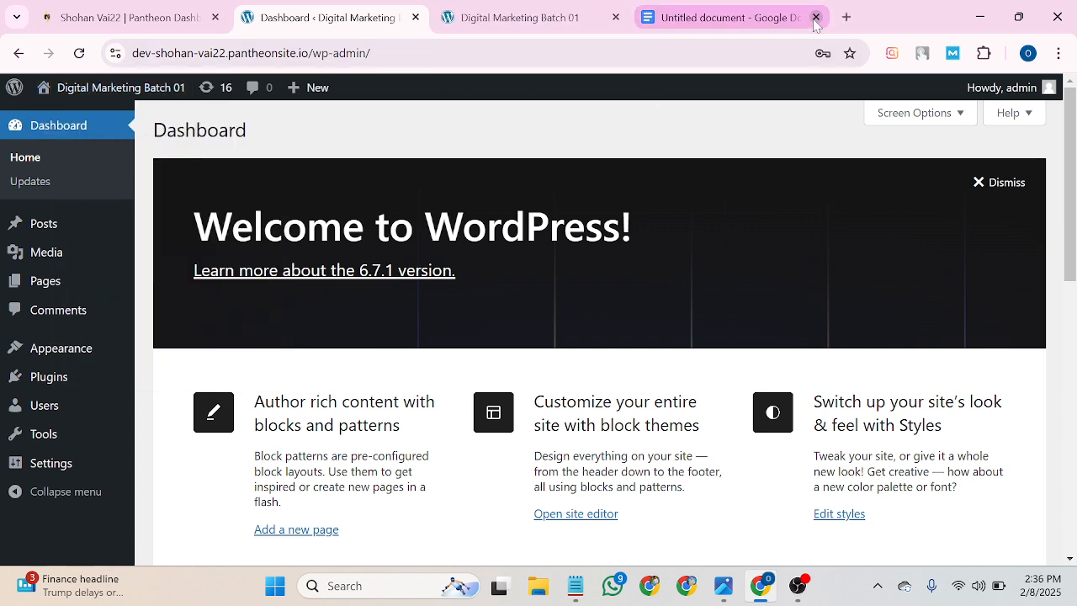
Close the credentials document, view the Blog front page, then return to the Dashboard.
left_click(816, 18)
left_click(553, 13)
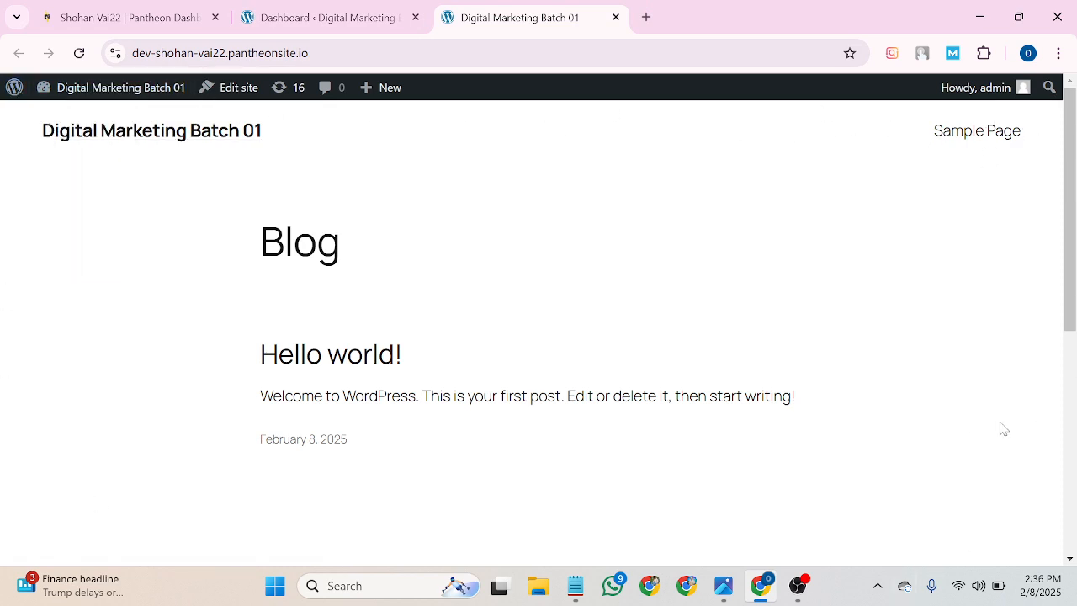
left_click(327, 18)
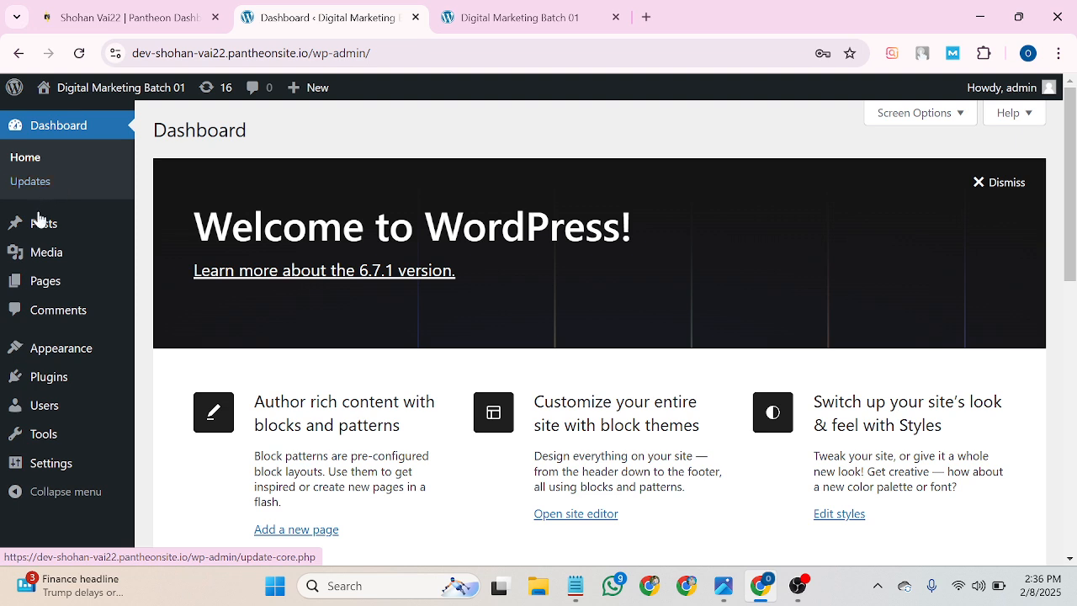
mouse_move(38, 234)
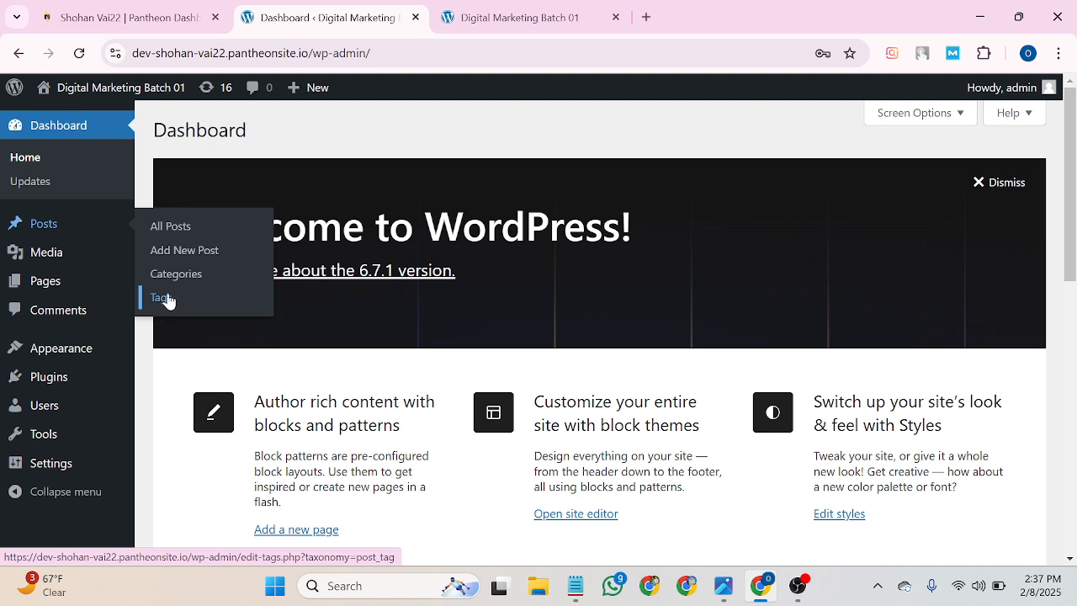
mouse_move(44, 261)
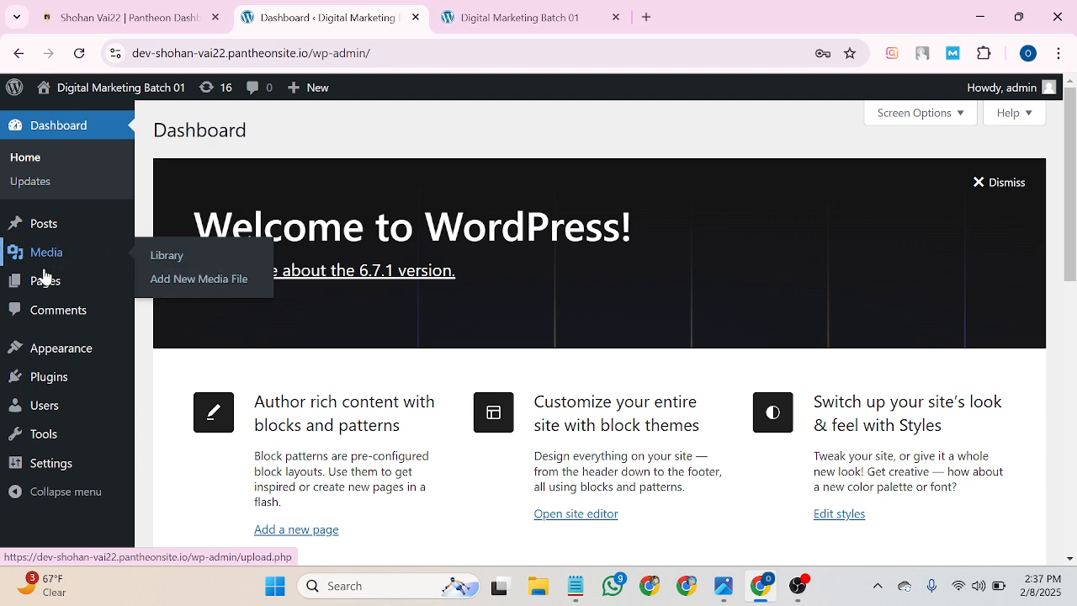
mouse_move(45, 287)
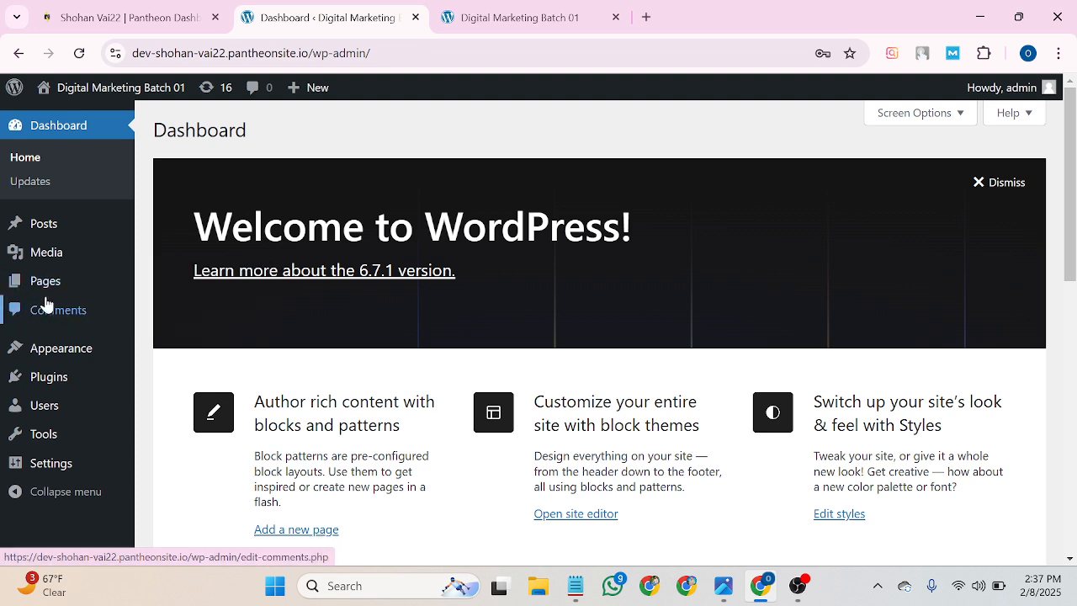
mouse_move(37, 351)
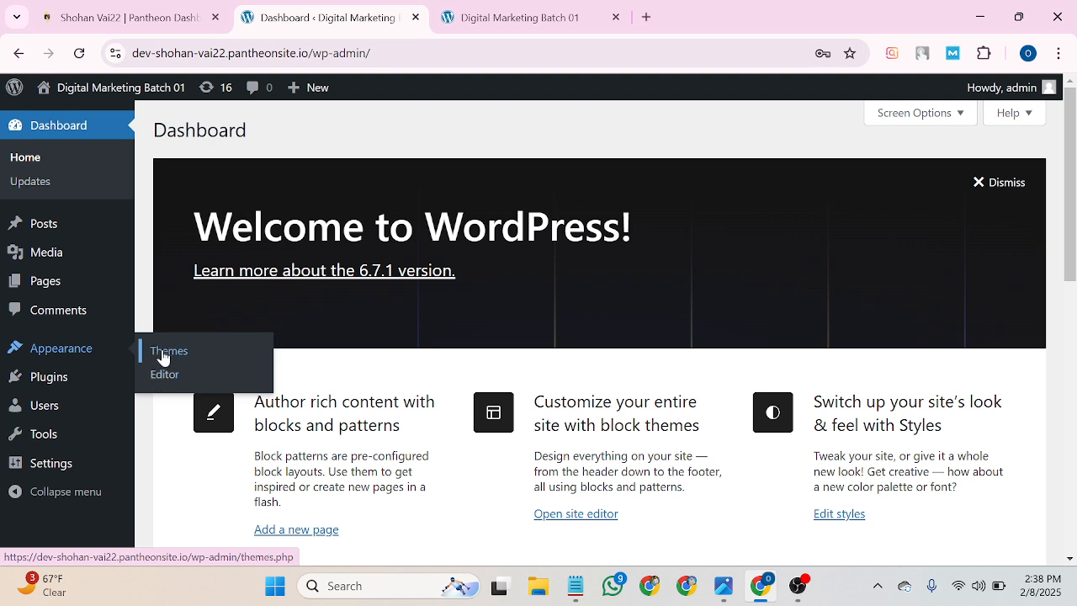
left_click(540, 10)
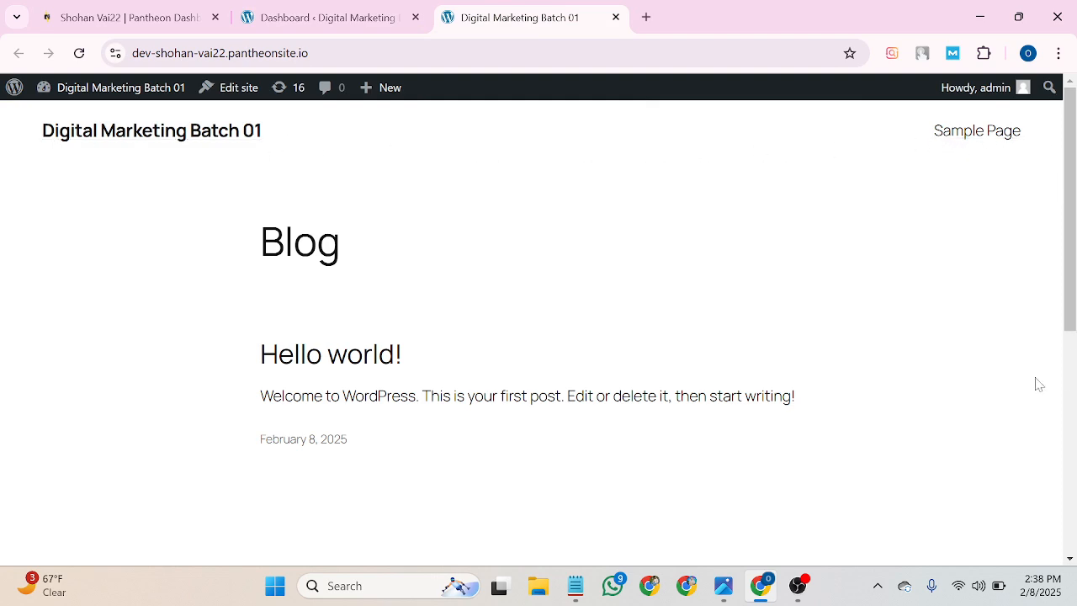
left_click(307, 9)
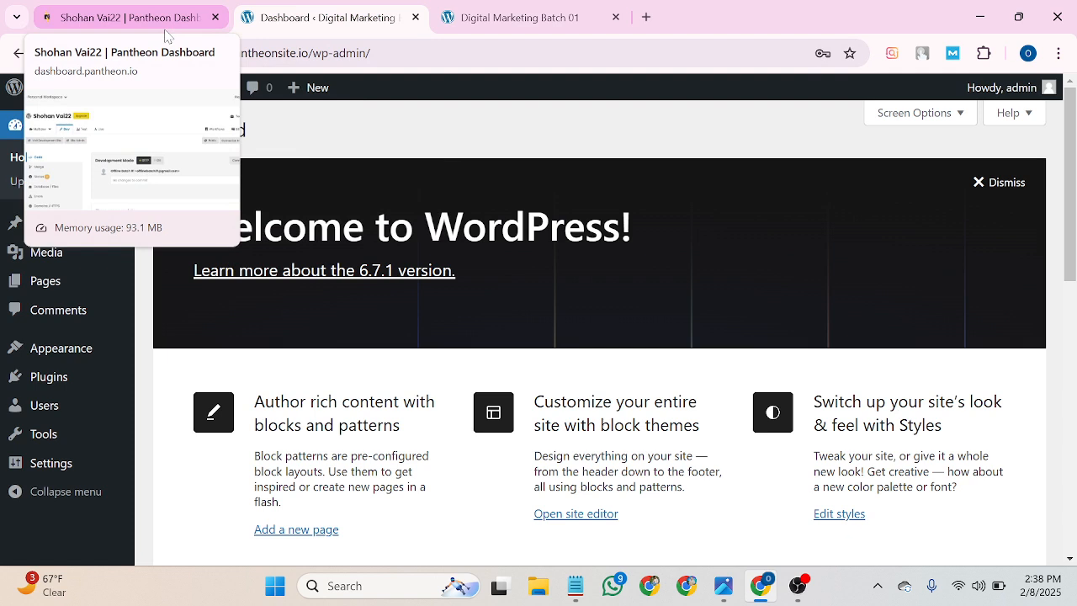
left_click(101, 19)
left_click(303, 10)
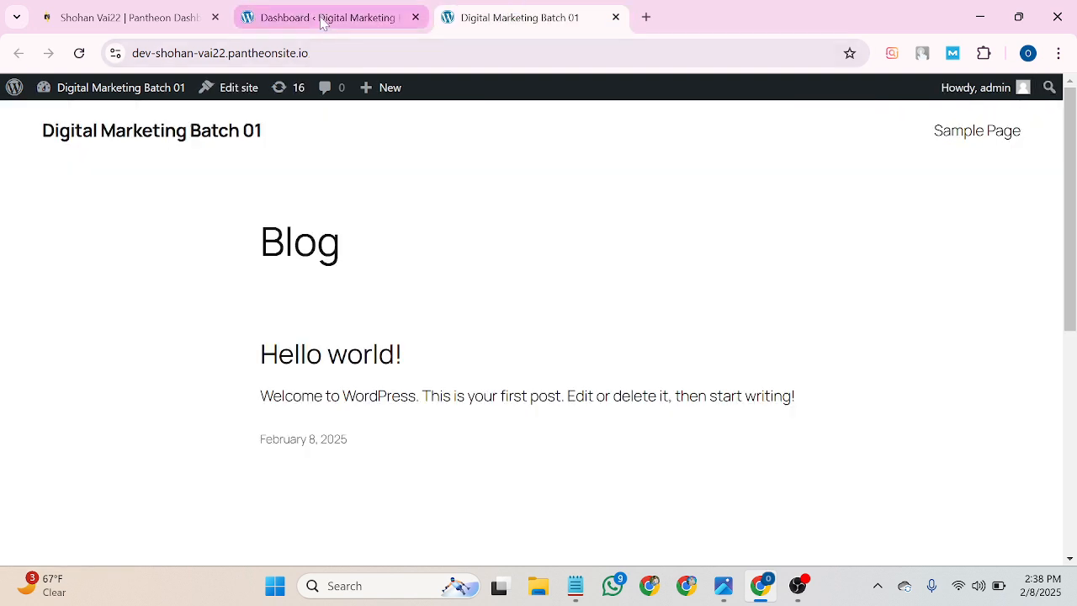
mouse_move(320, 23)
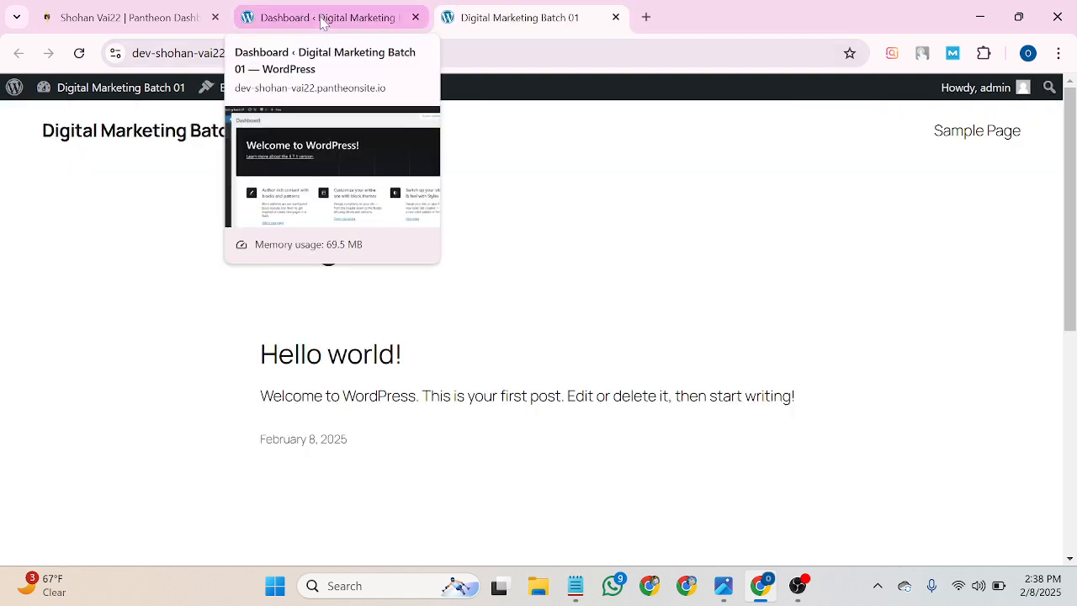
left_click(321, 20)
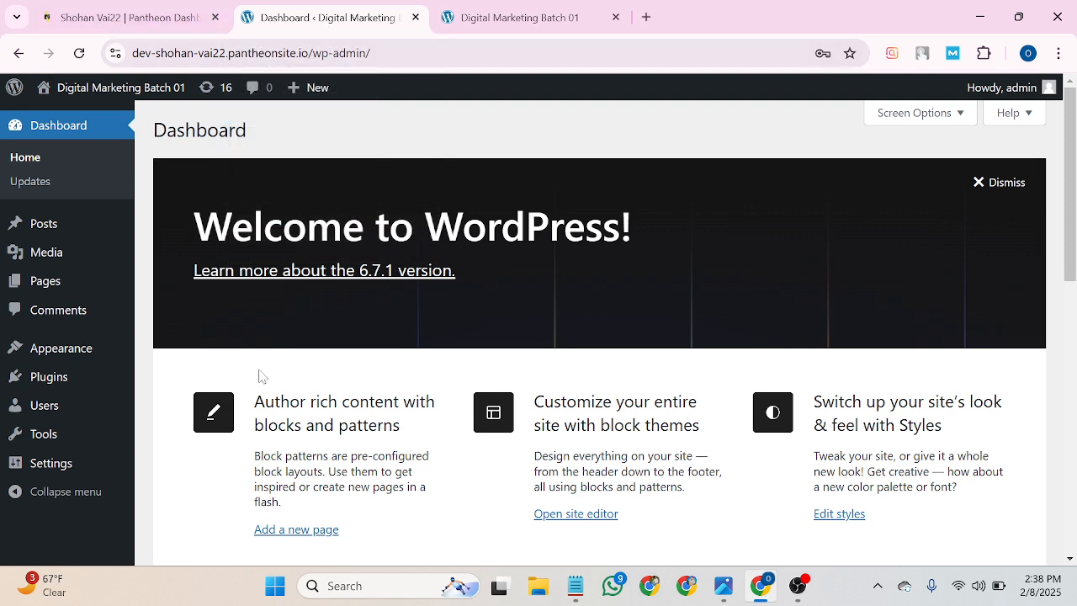
mouse_move(19, 359)
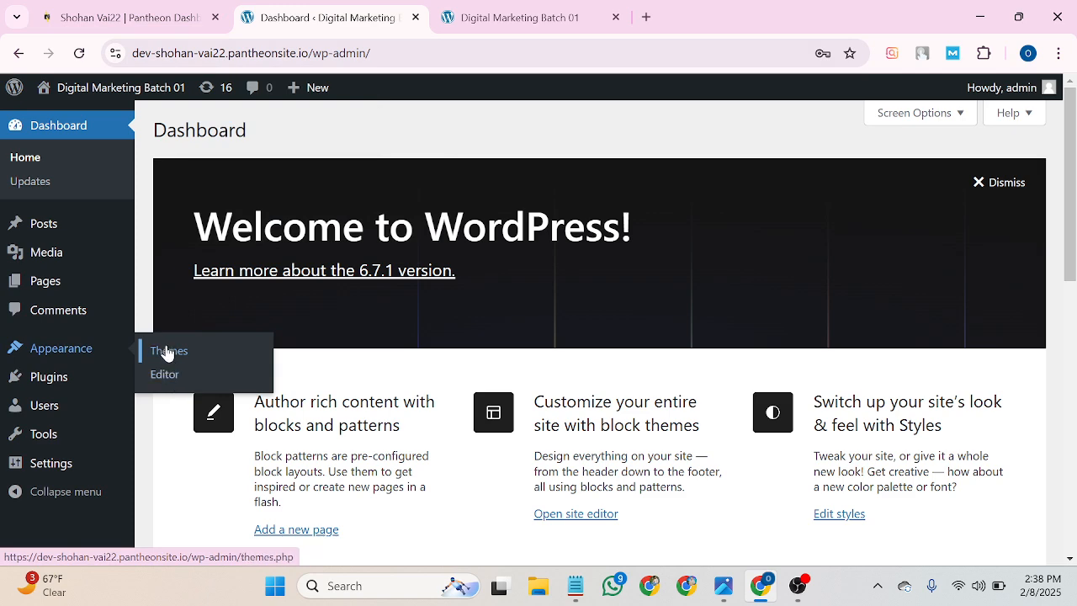
mouse_move(45, 378)
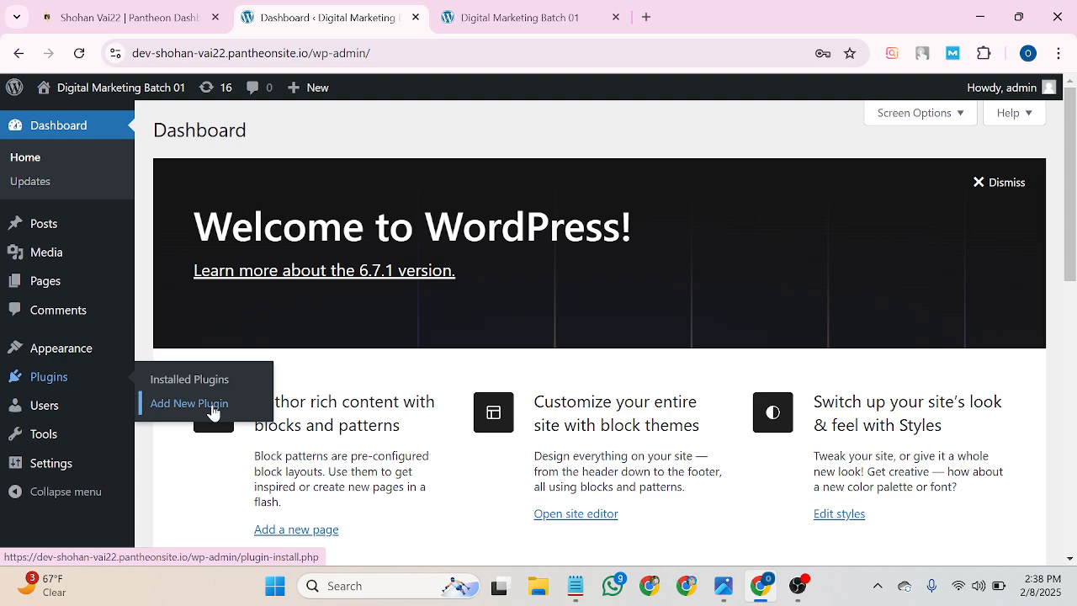
mouse_move(38, 412)
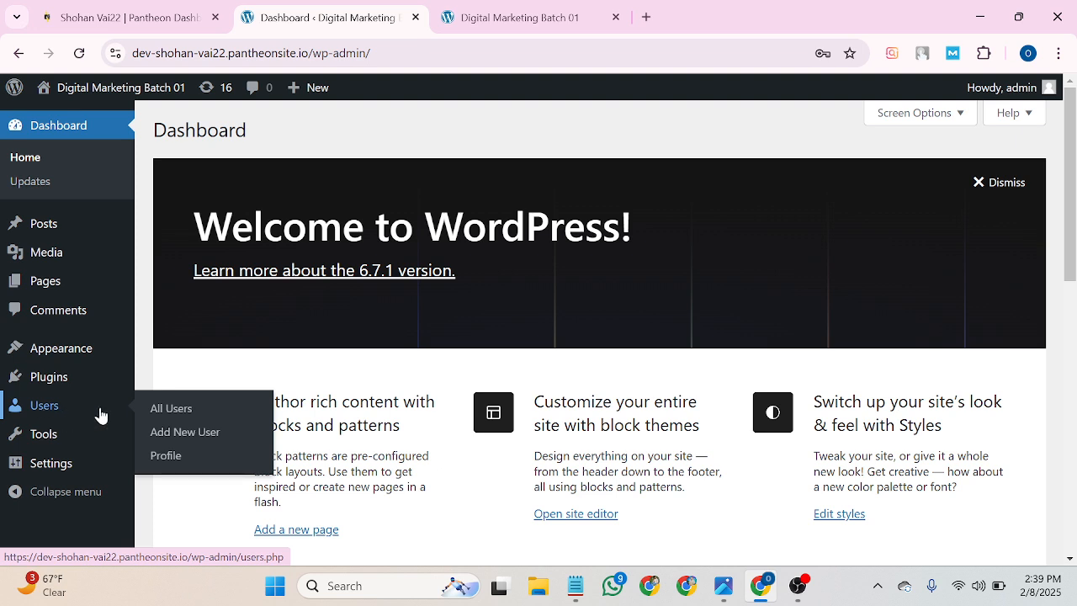
left_click(164, 409)
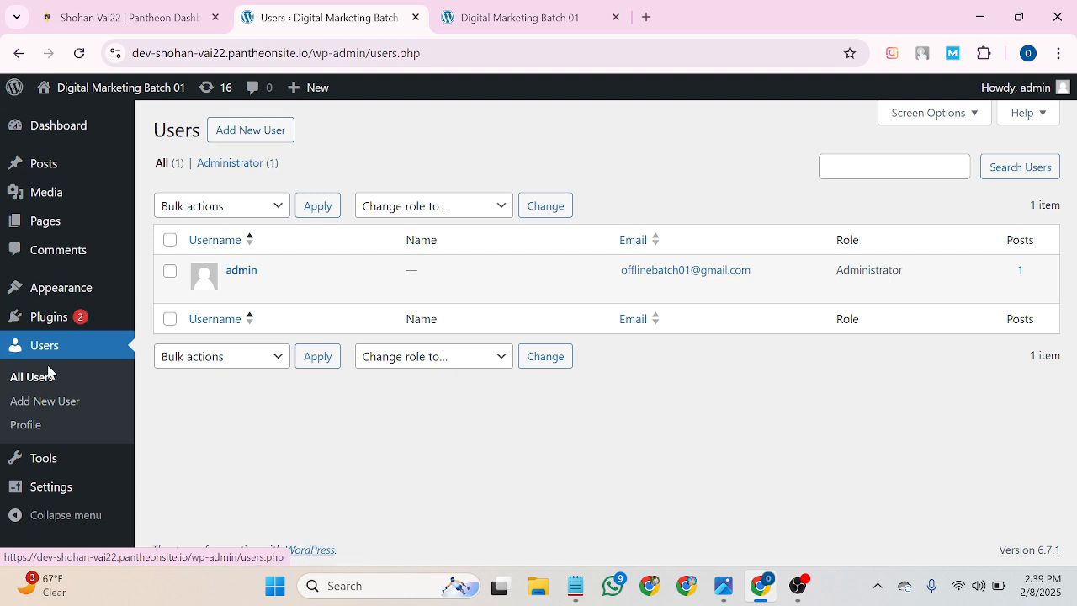
left_click(19, 53)
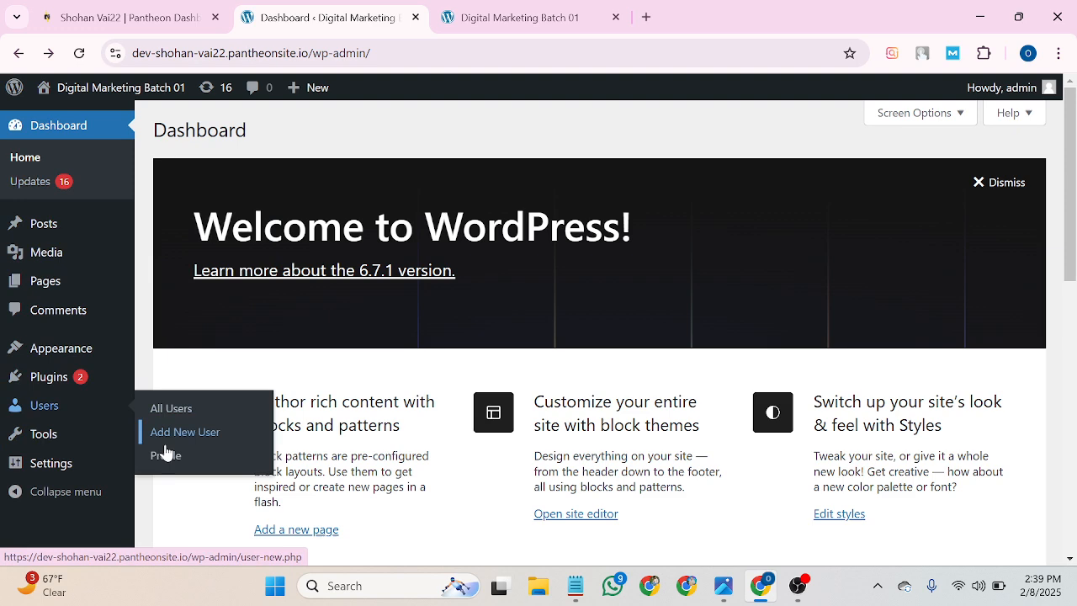
left_click(165, 457)
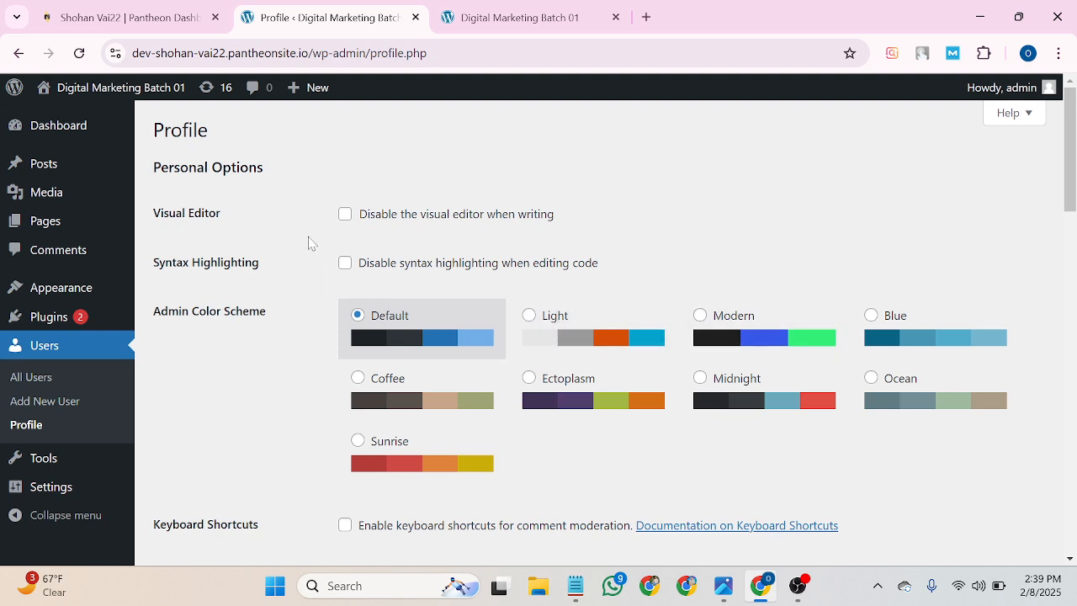
scroll(342, 252, "down", 1)
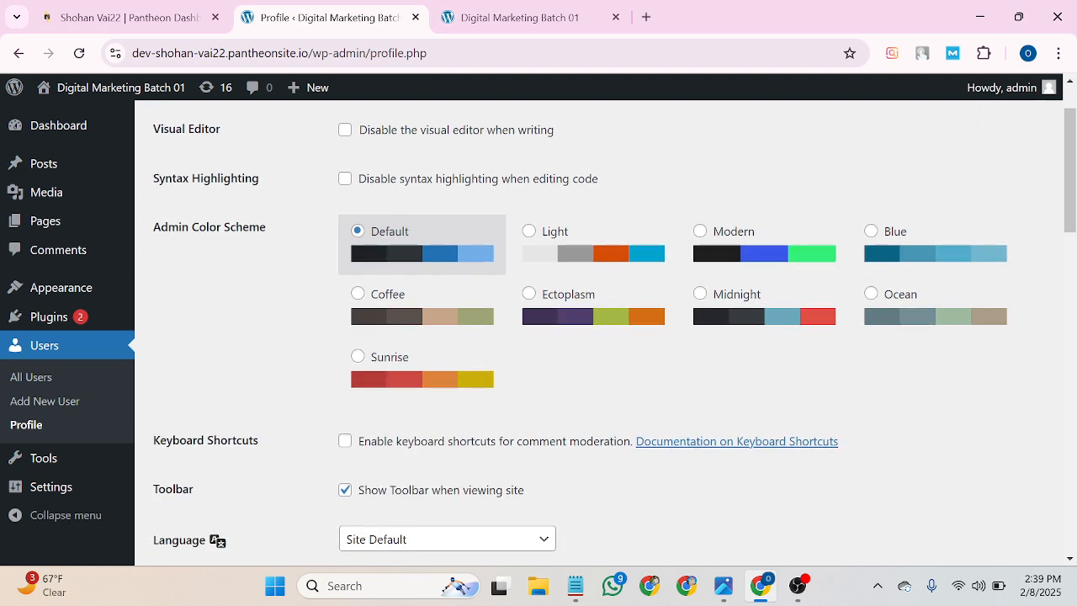
scroll(374, 376, "down", 1)
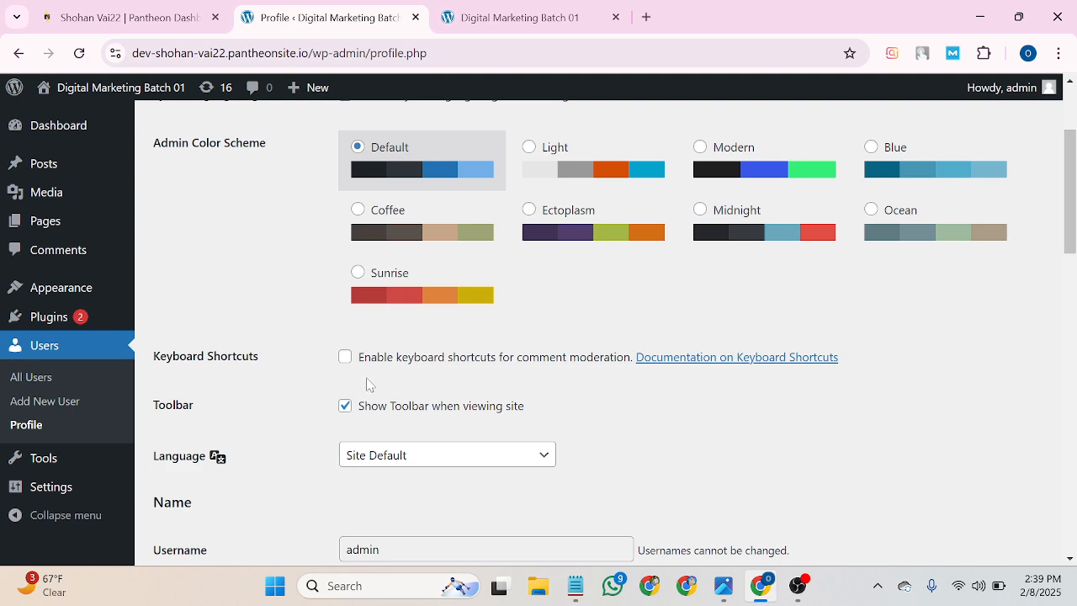
scroll(329, 356, "down", 2)
scroll(267, 425, "down", 1)
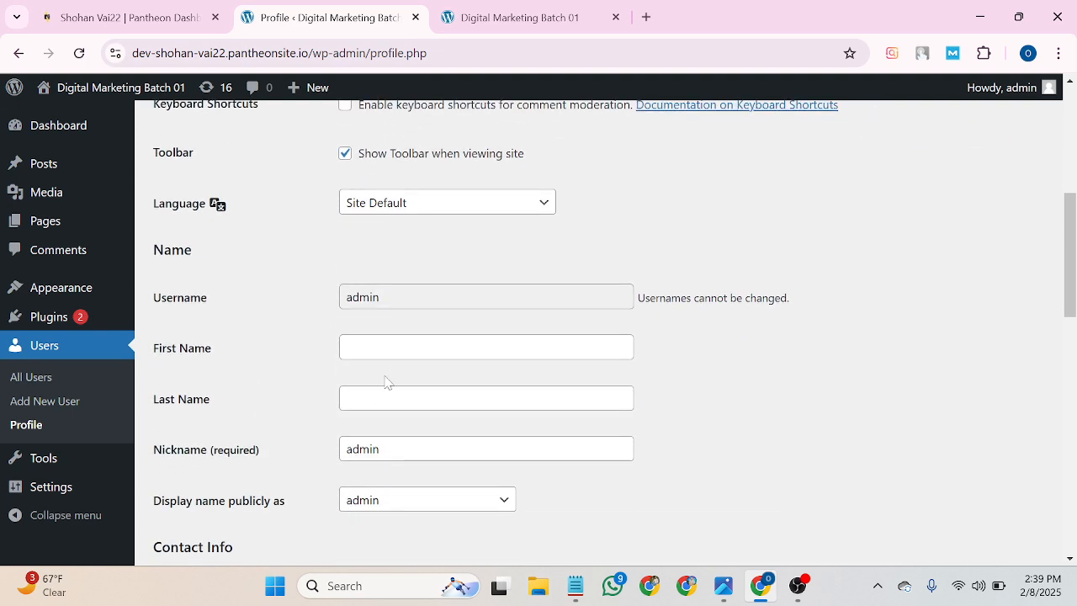
scroll(374, 446, "down", 1)
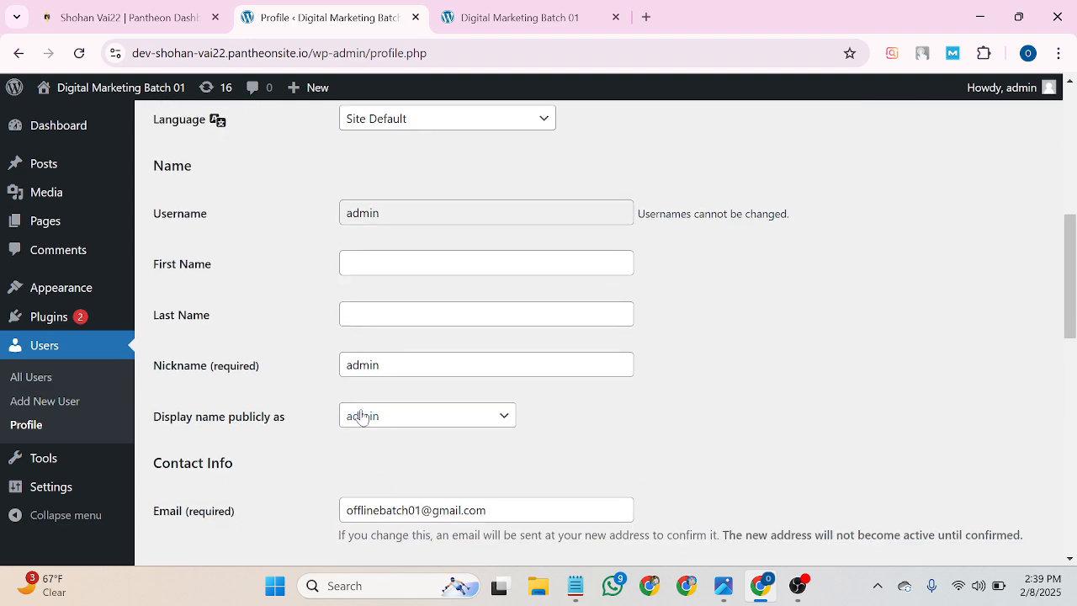
scroll(396, 421, "down", 1)
scroll(491, 446, "down", 1)
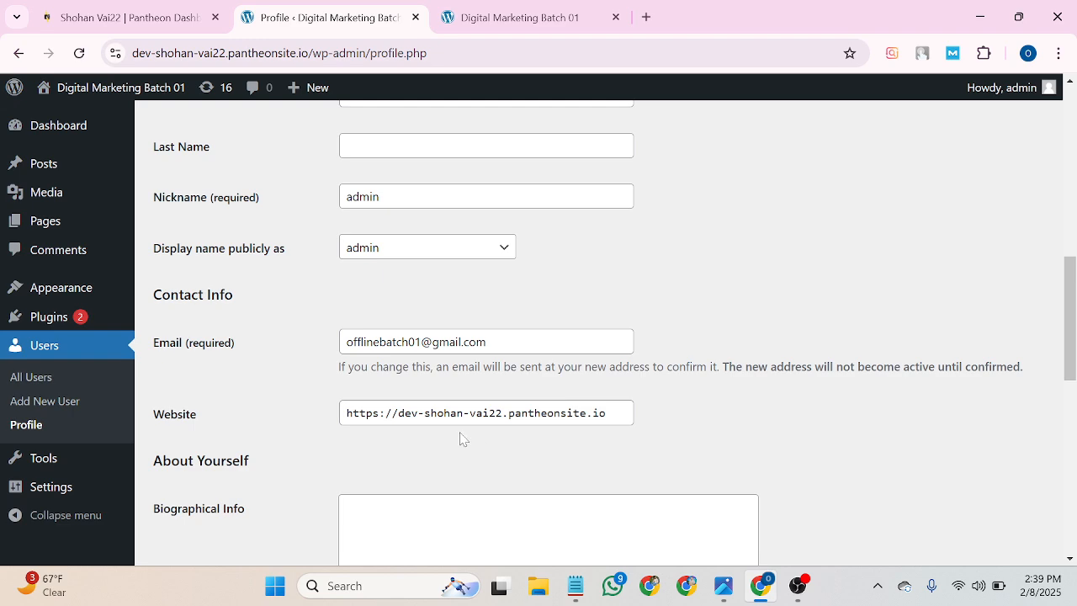
scroll(462, 435, "down", 2)
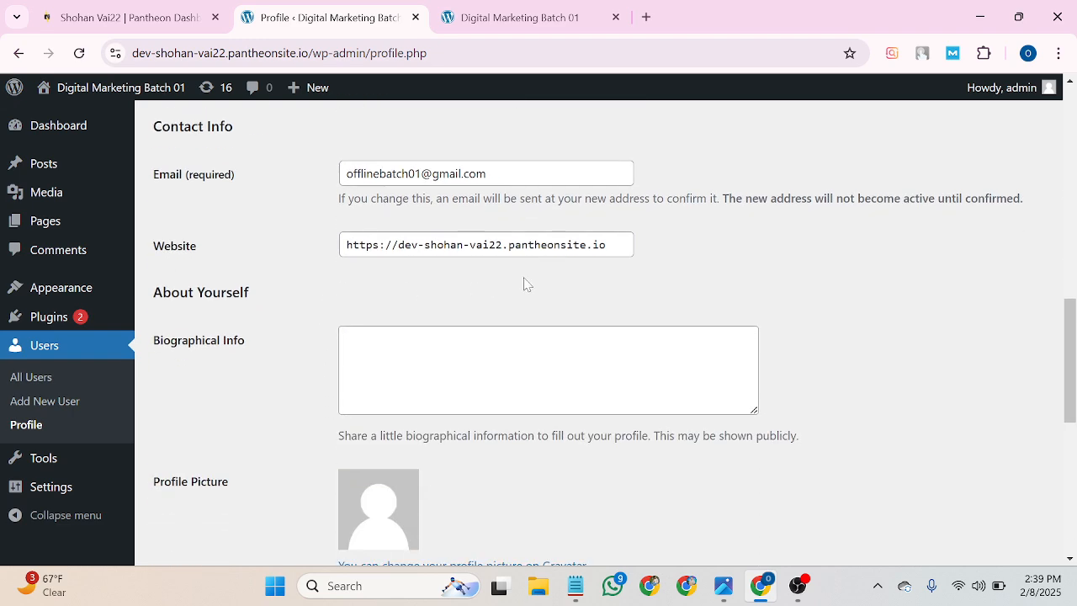
scroll(461, 318, "down", 2)
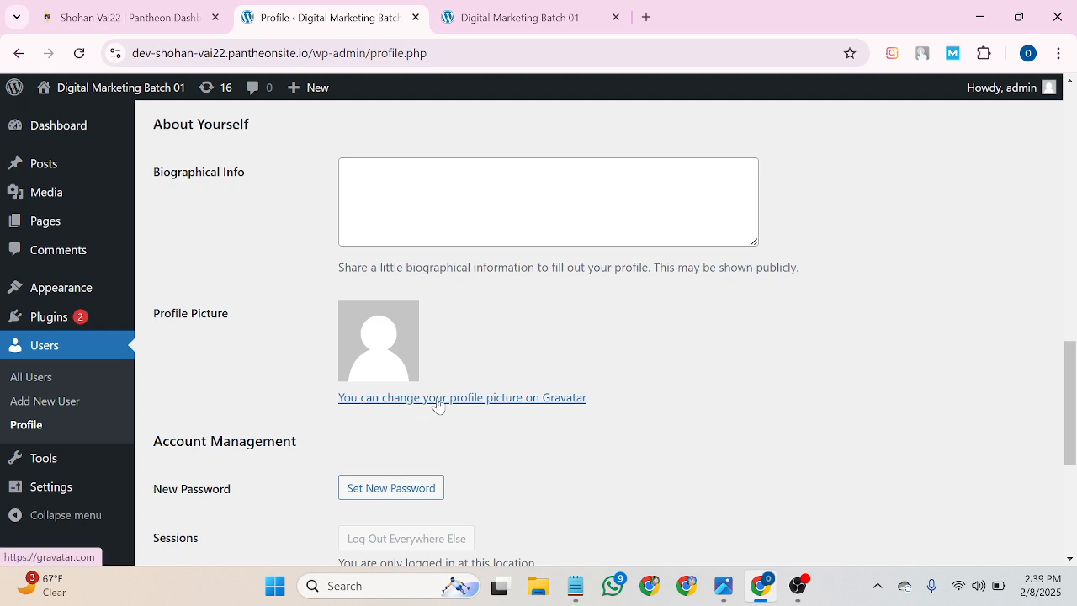
Rerun the 'humidifiers' search in a new tab and scroll through the results and keyword ideas.
left_click(647, 18)
left_click(288, 66)
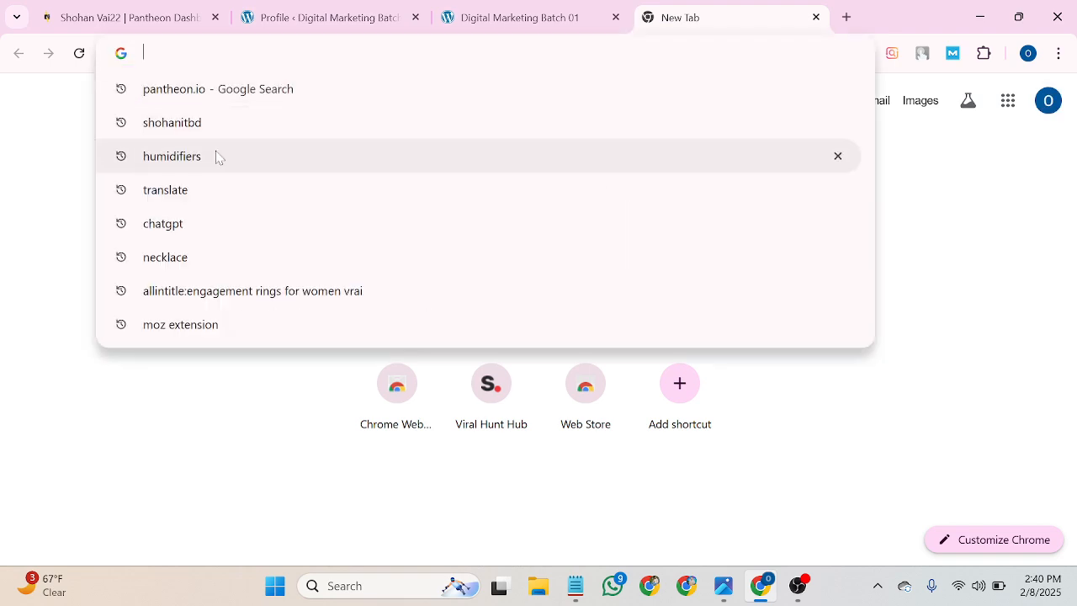
left_click(202, 173)
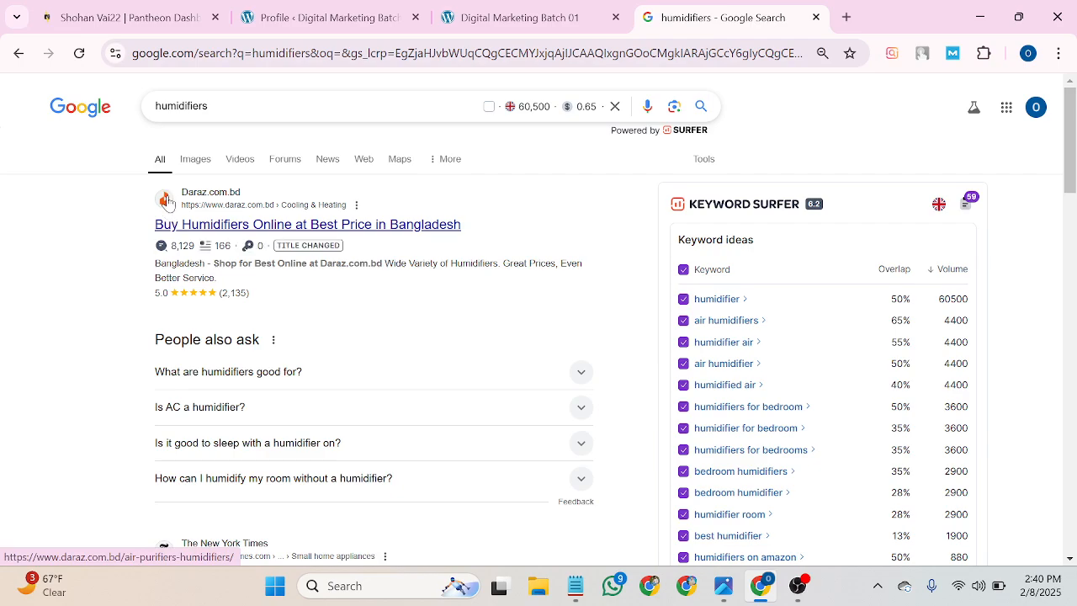
scroll(161, 219, "down", 5)
scroll(159, 243, "down", 4)
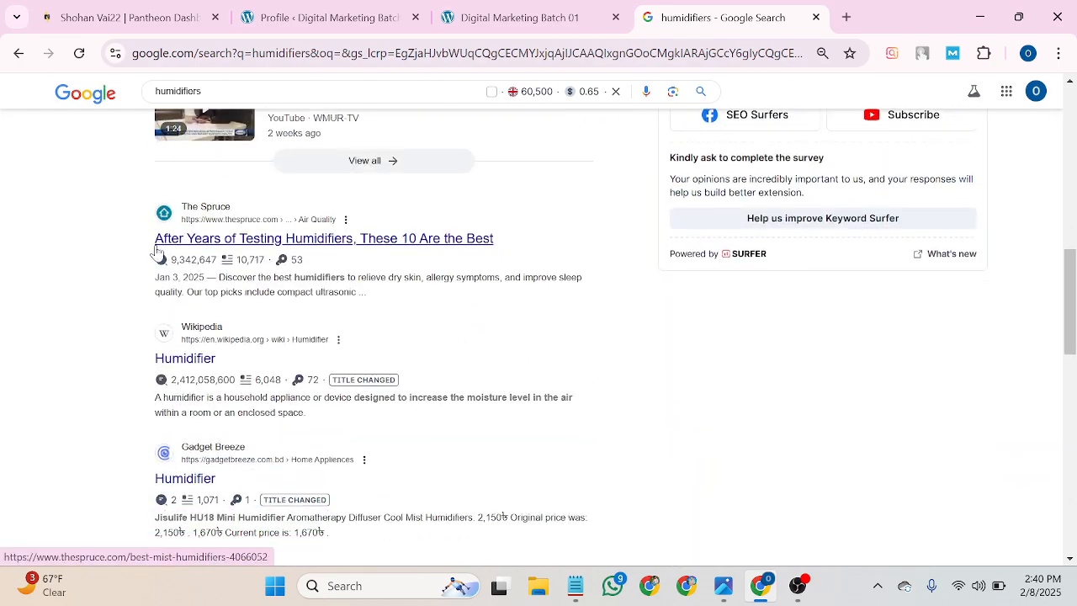
scroll(171, 372, "down", 1)
scroll(171, 373, "down", 3)
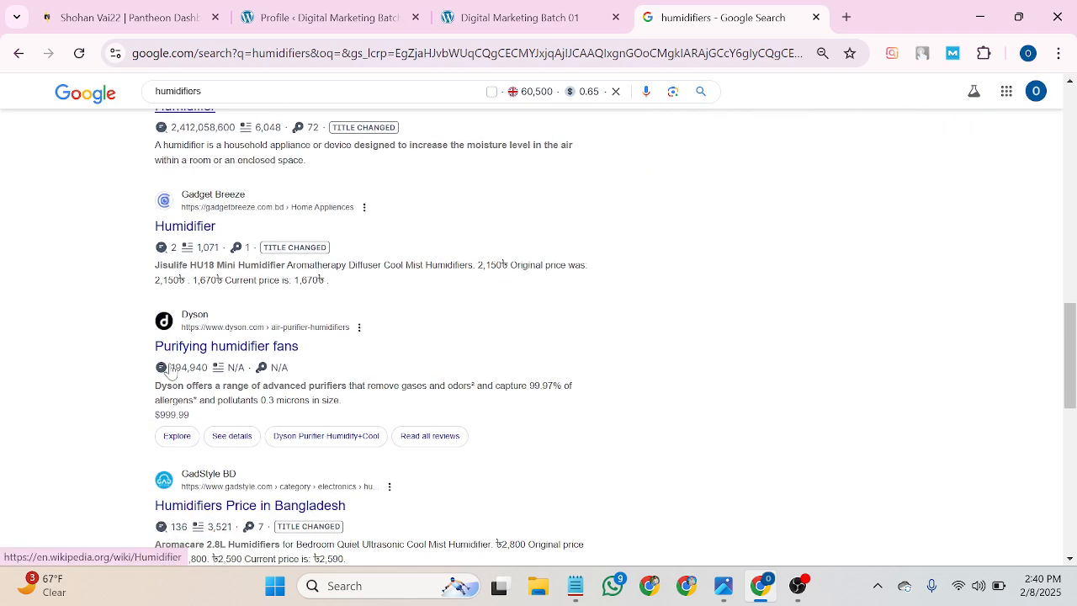
scroll(172, 353, "down", 3)
scroll(175, 451, "down", 5)
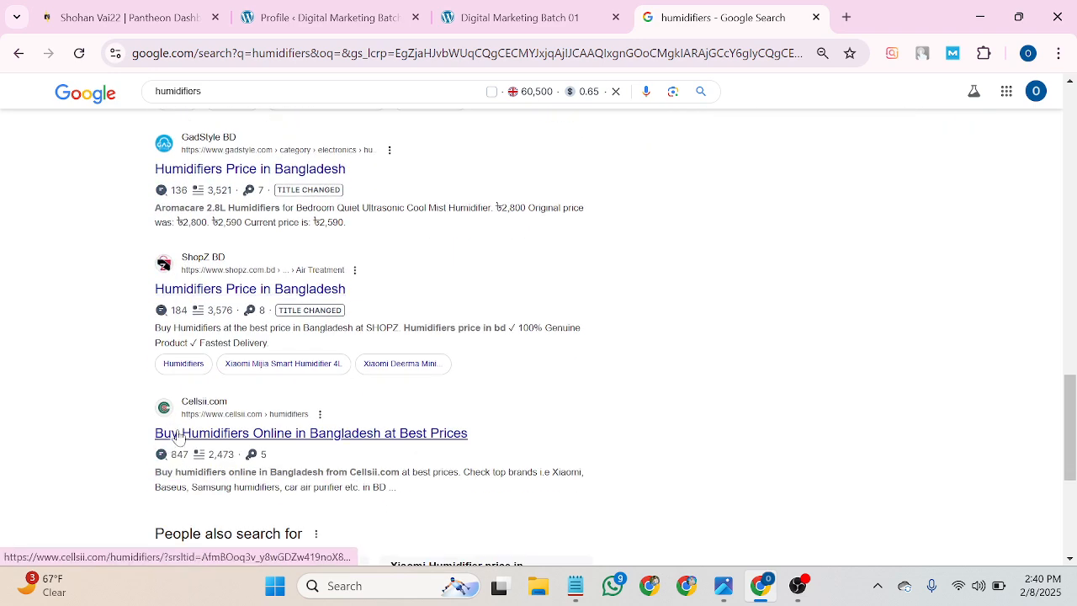
scroll(178, 436, "up", 15)
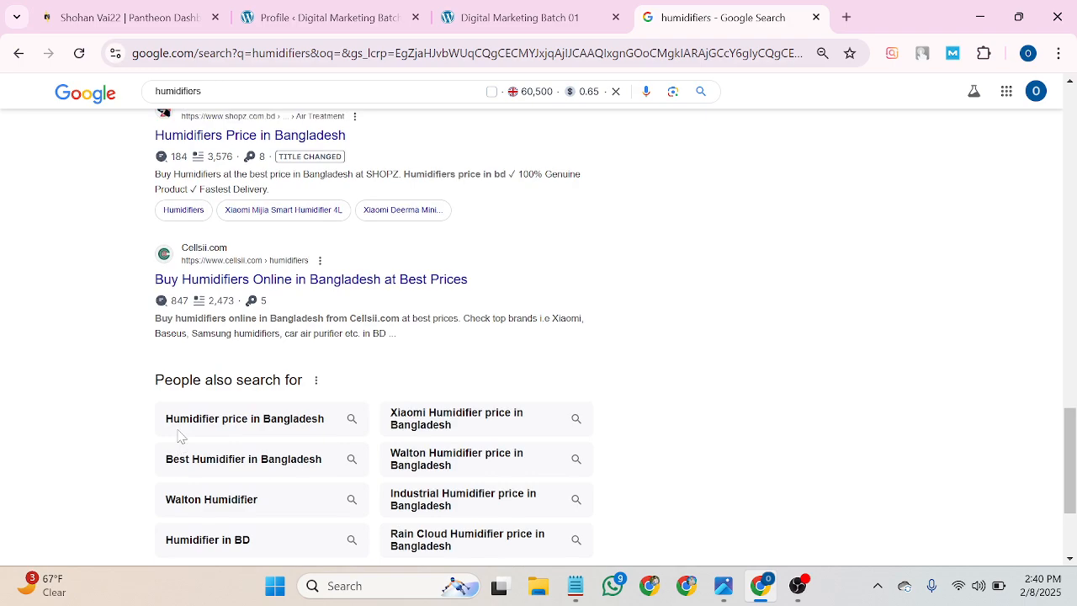
scroll(166, 361, "up", 3)
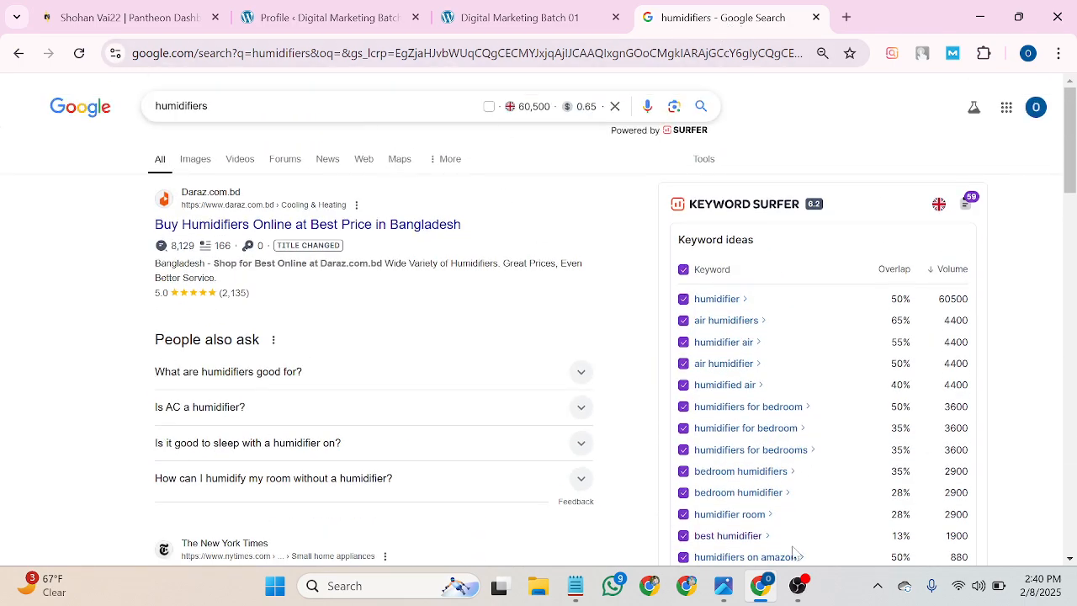
left_click(797, 586)
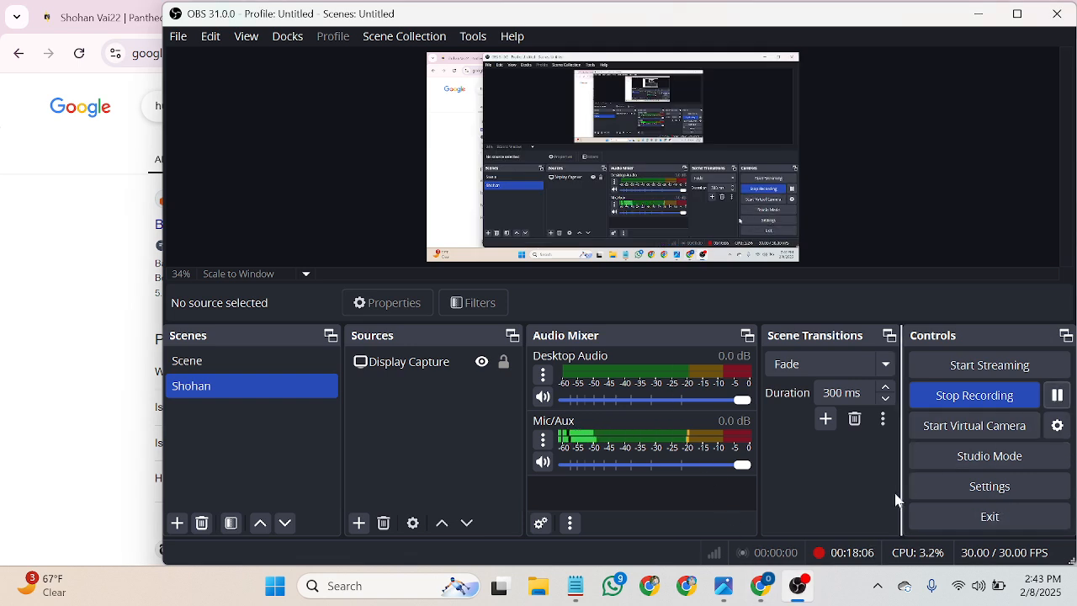
left_click(780, 596)
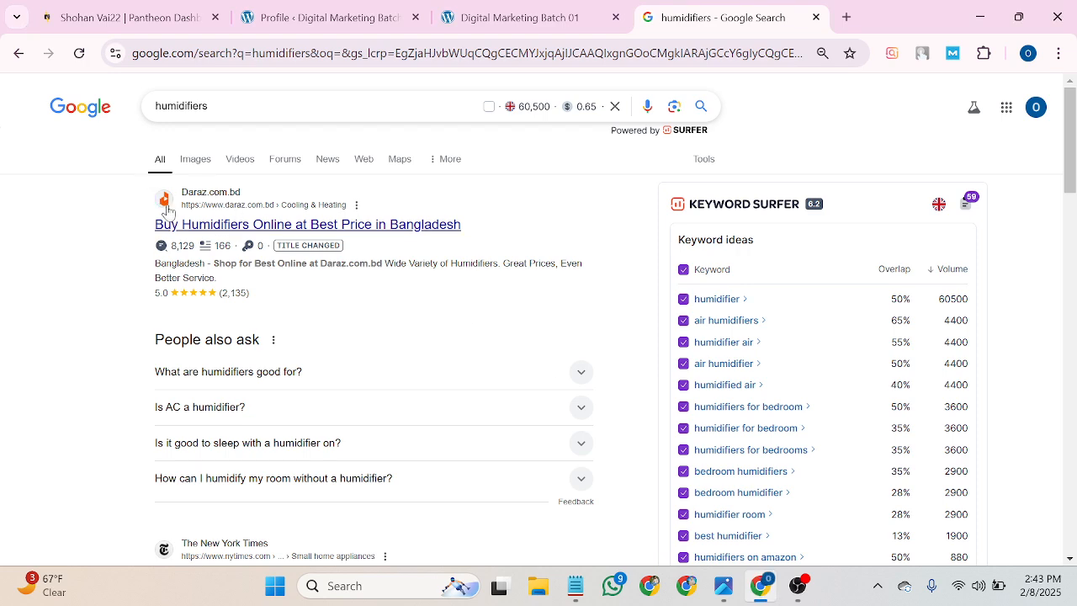
Follow the Gravatar profile-picture link from the admin Profile page, then come back and scroll the profile.
left_click(544, 8)
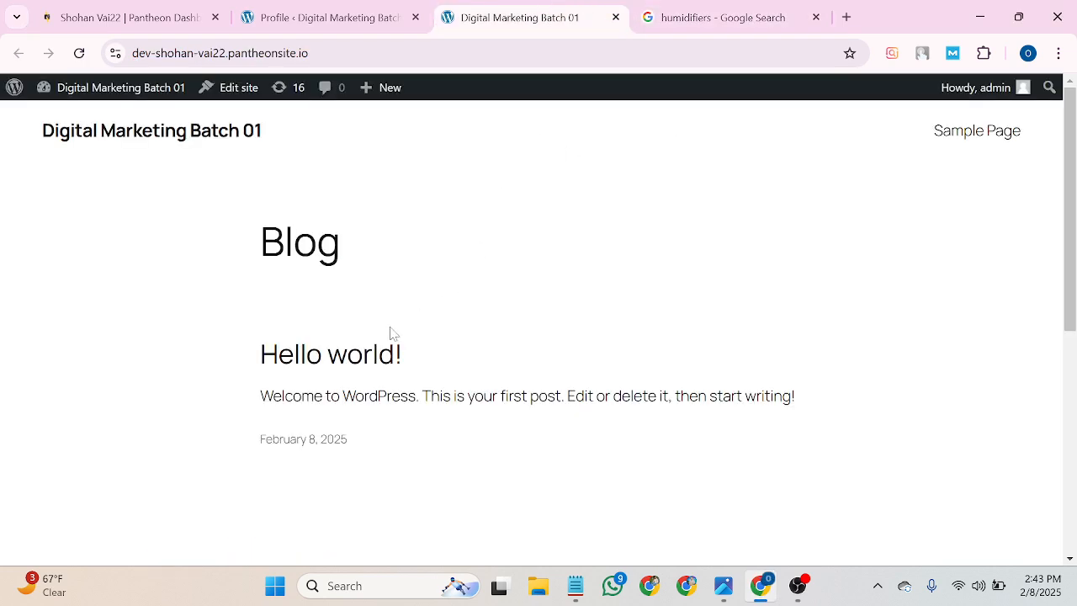
left_click(328, 17)
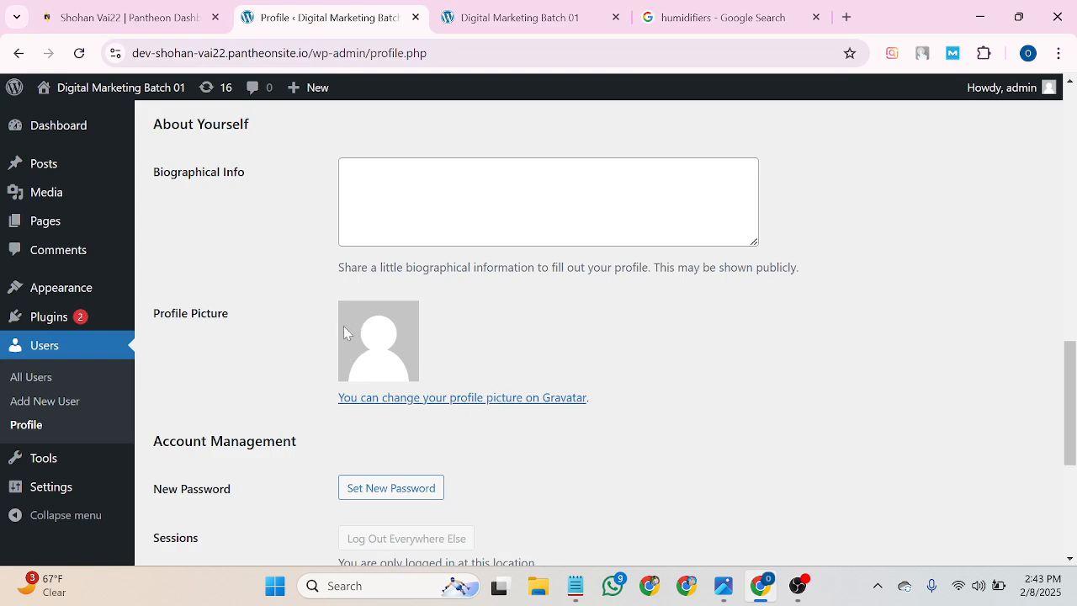
left_click(392, 399)
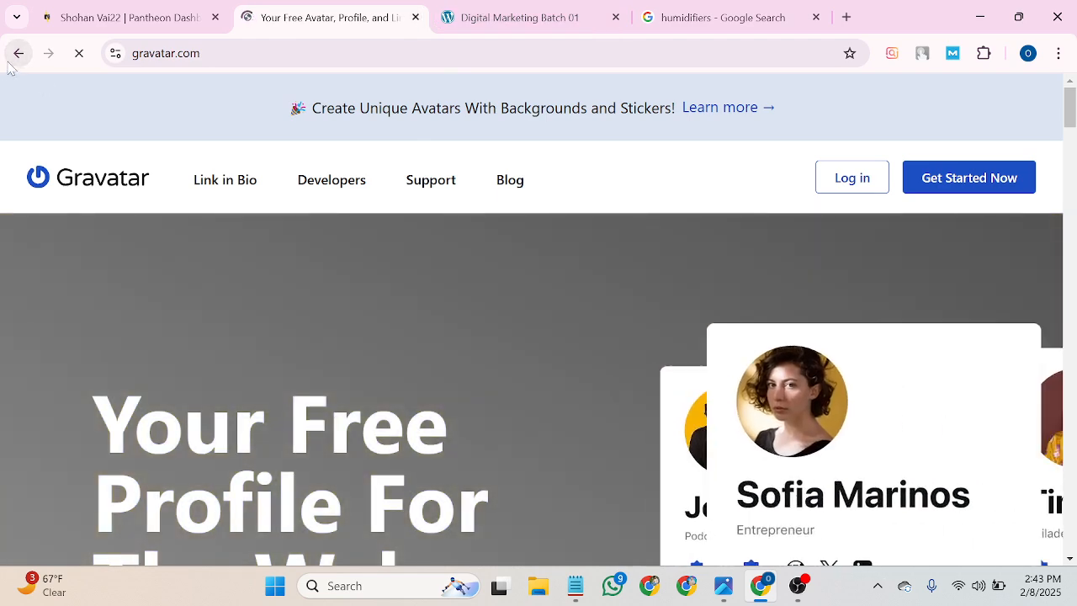
left_click(18, 53)
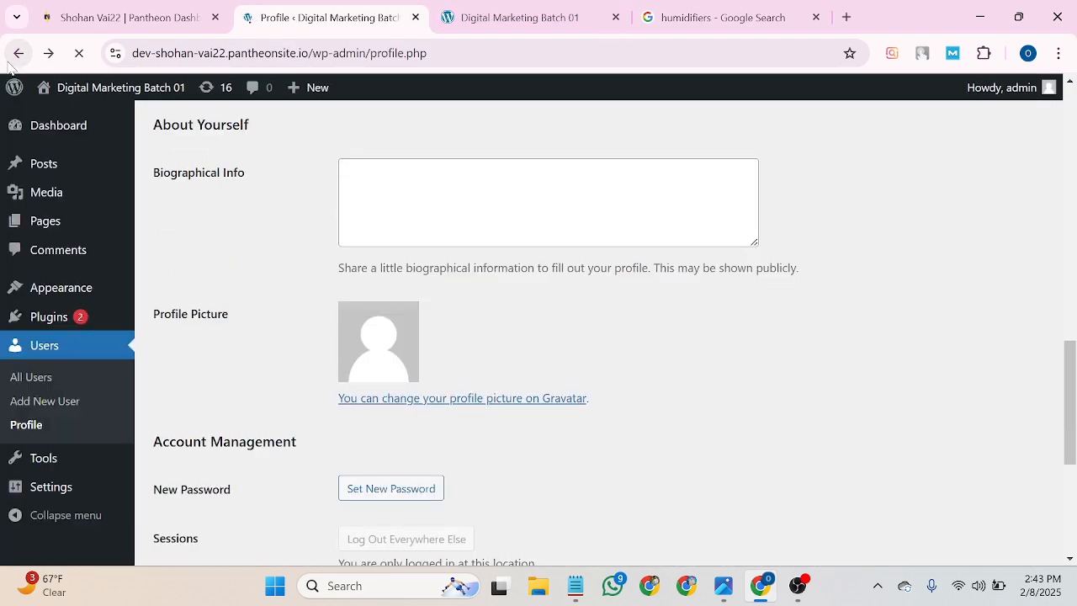
scroll(321, 363, "down", 2)
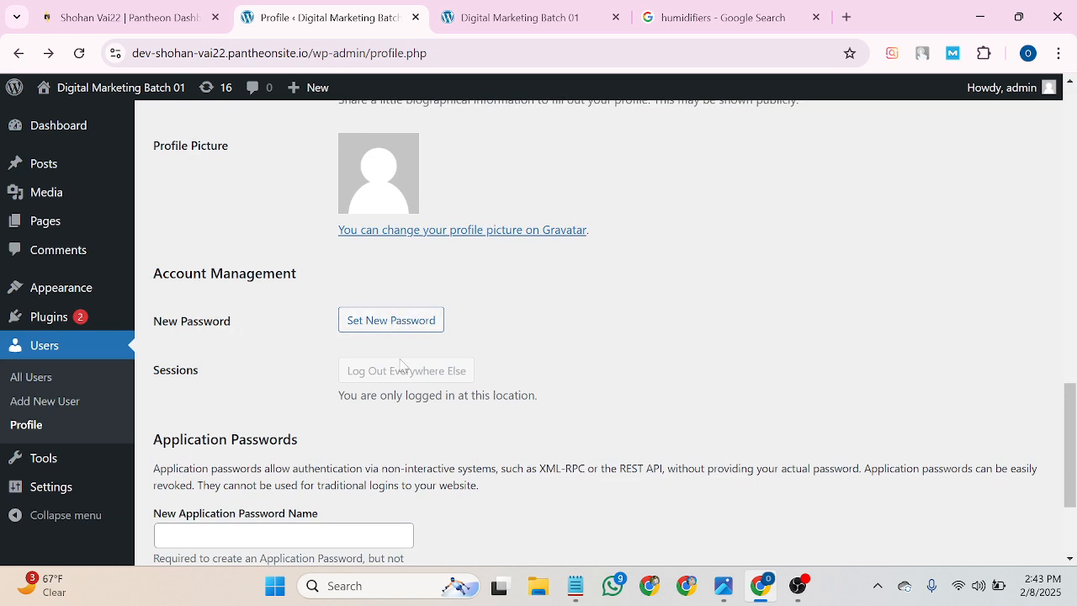
scroll(382, 399, "down", 2)
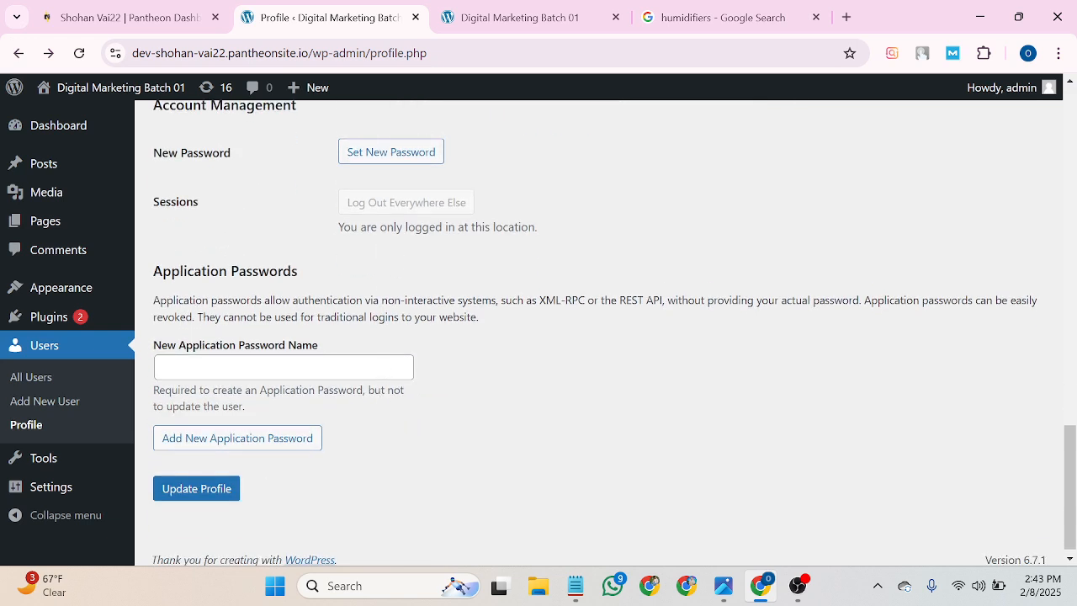
scroll(194, 501, "up", 10)
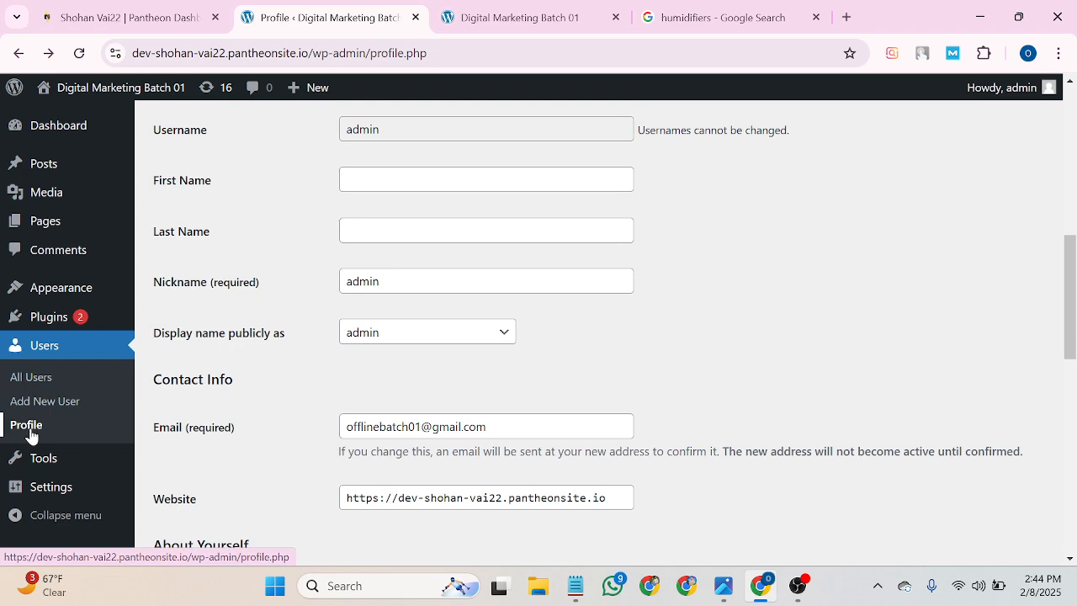
Open Settings > General and select the Site Title 'Digital Marketing Batch 01'.
mouse_move(53, 467)
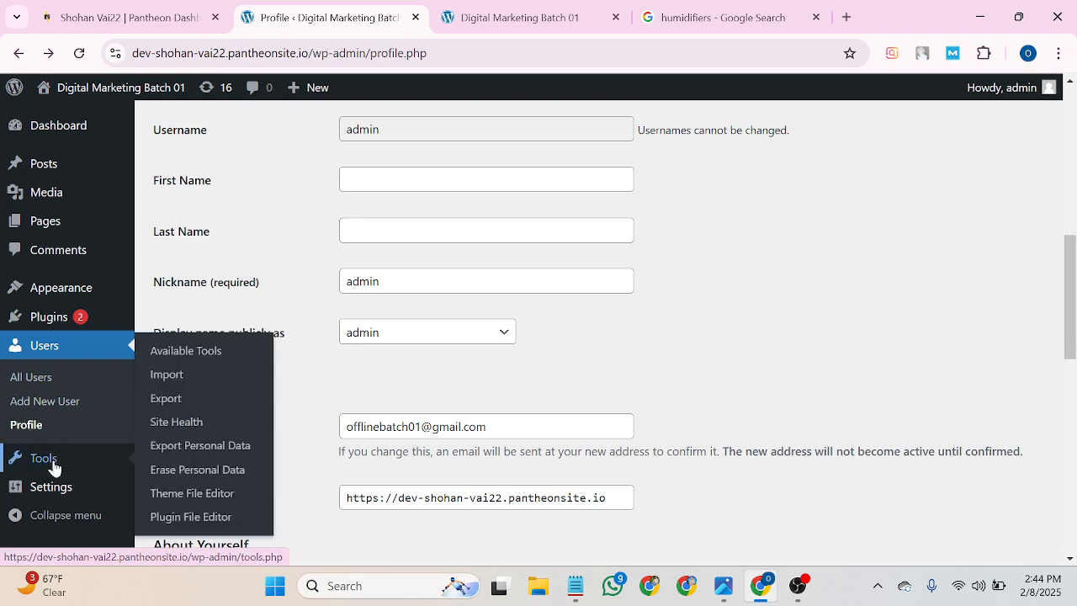
mouse_move(47, 492)
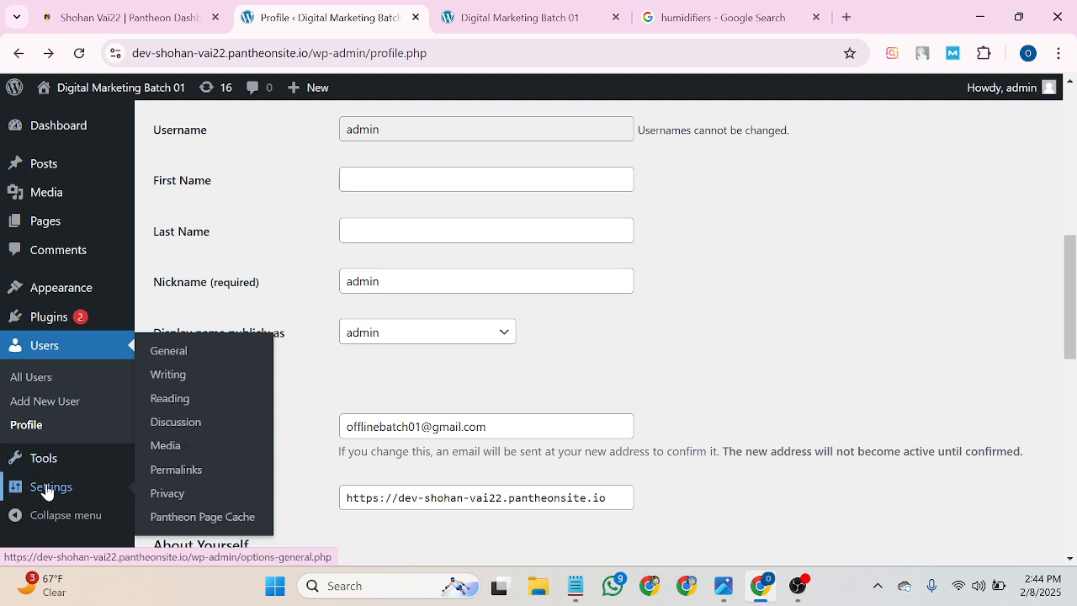
left_click(169, 357)
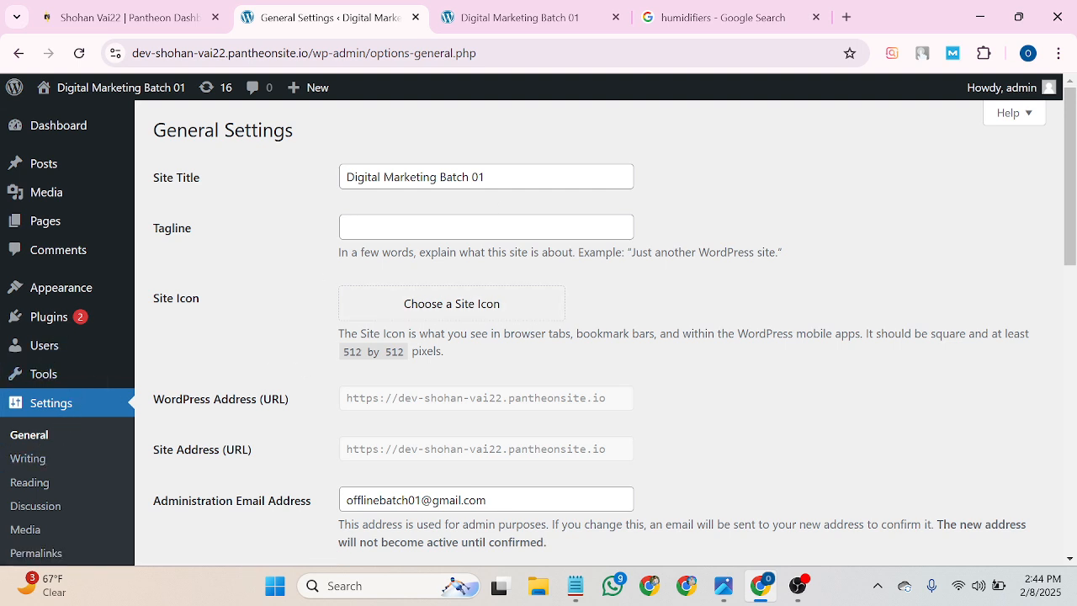
mouse_move(487, 177)
left_mouse_down()
mouse_move(339, 186)
mouse_move(489, 177)
left_mouse_up()
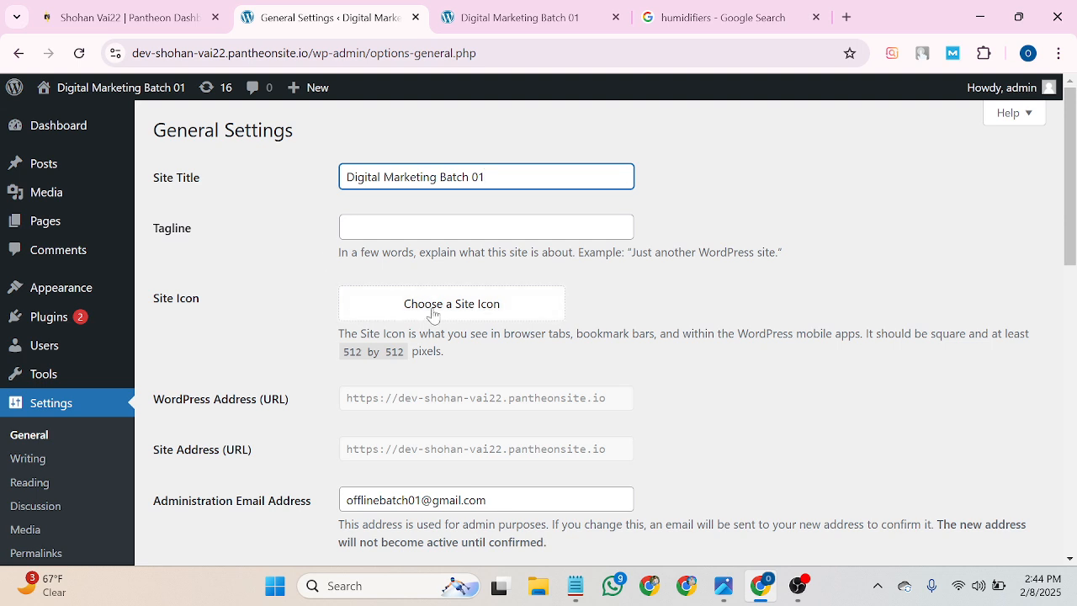
Upload the on-page SEO WEBP image from Downloads as a site icon candidate.
left_click(465, 313)
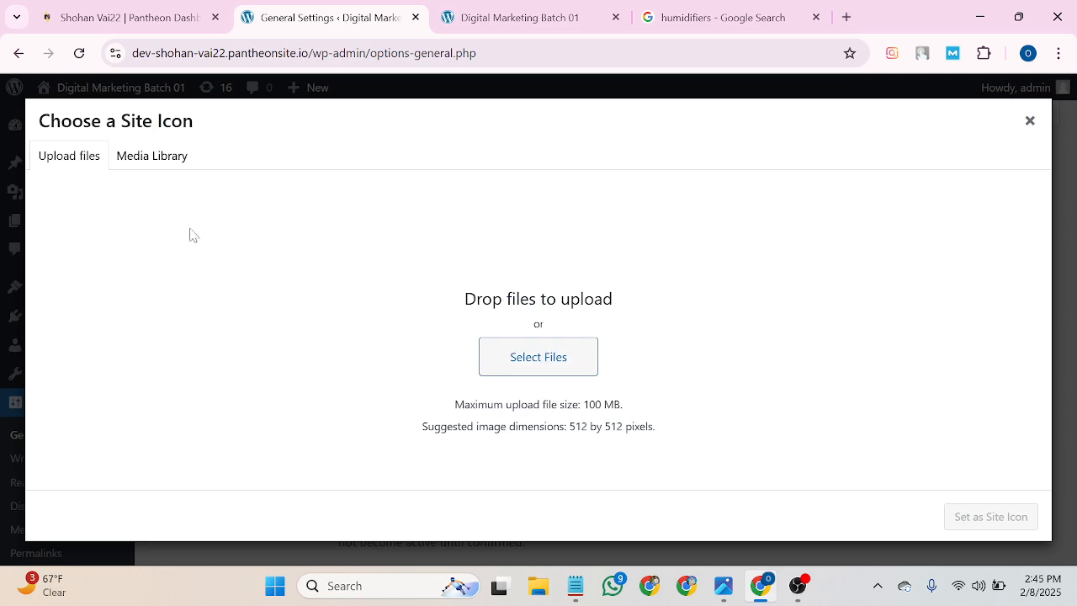
left_click(519, 358)
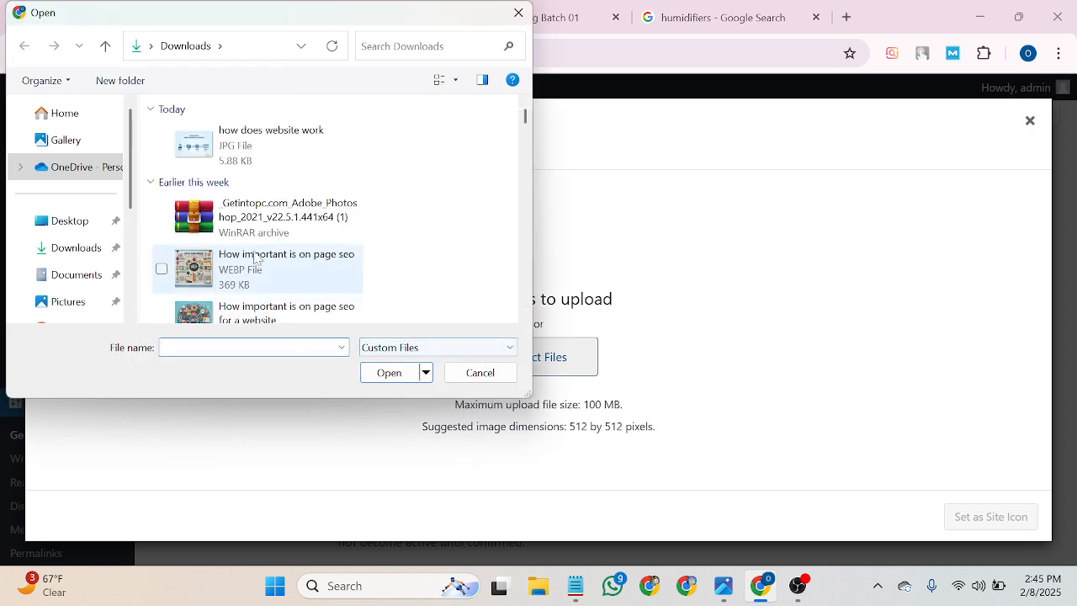
scroll(289, 176, "down", 2)
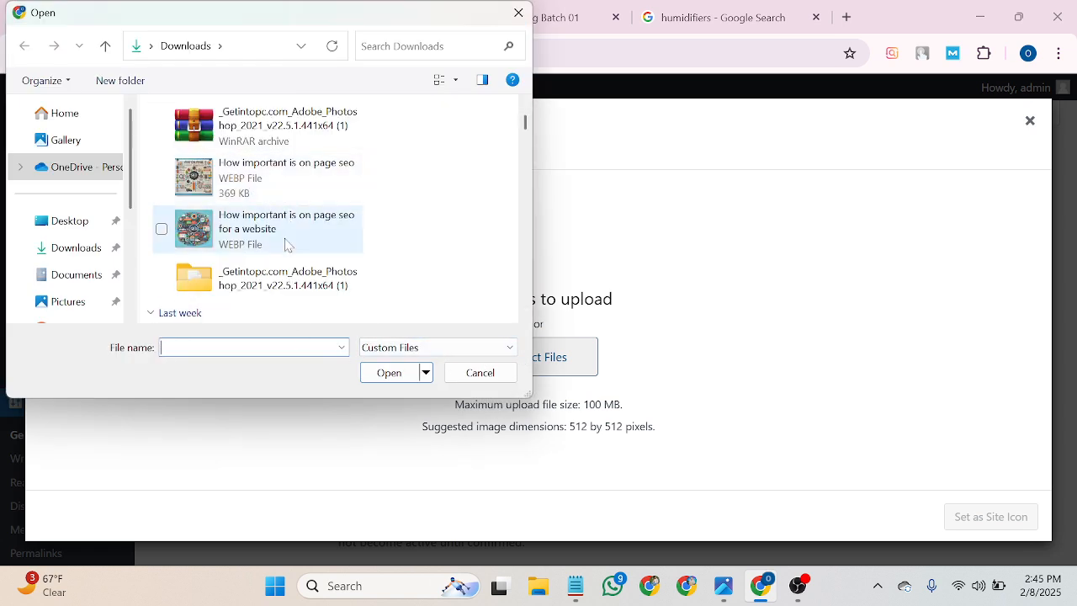
left_click(87, 254)
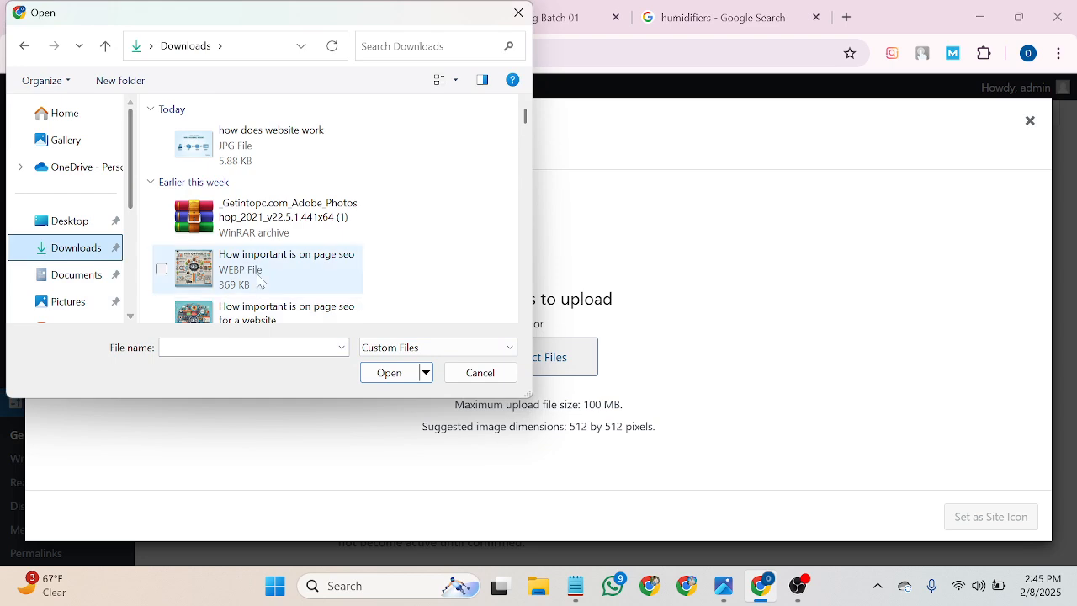
scroll(252, 277, "down", 3)
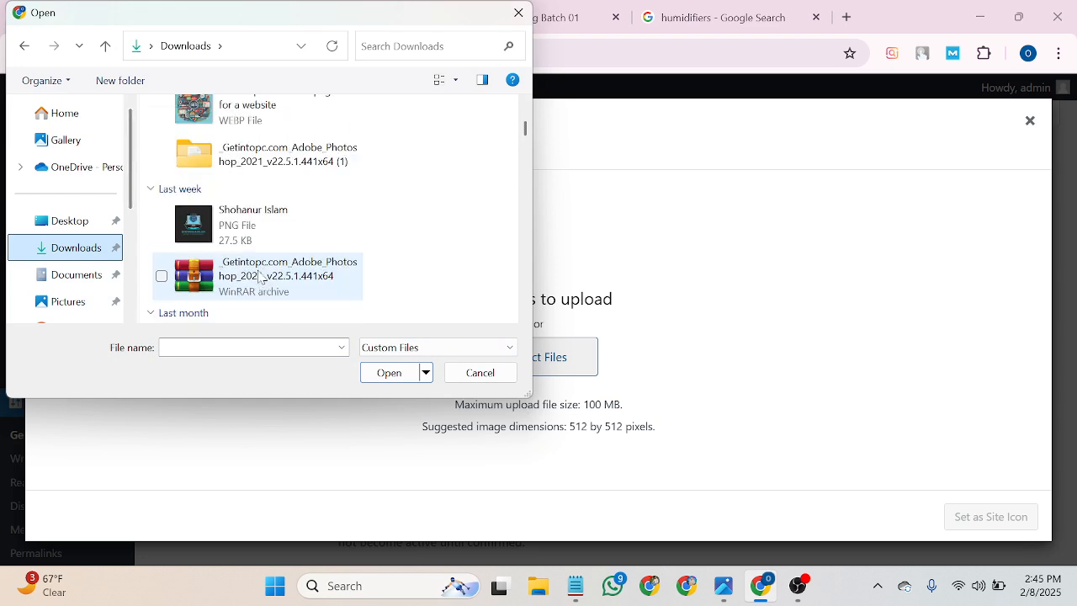
scroll(259, 277, "up", 2)
left_click(259, 239)
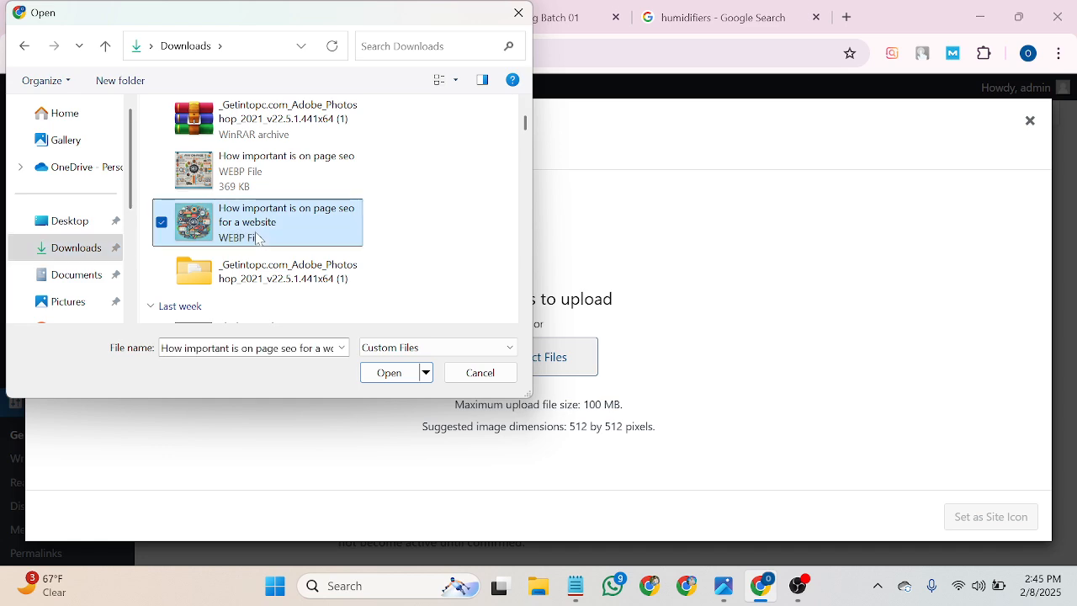
left_click(372, 373)
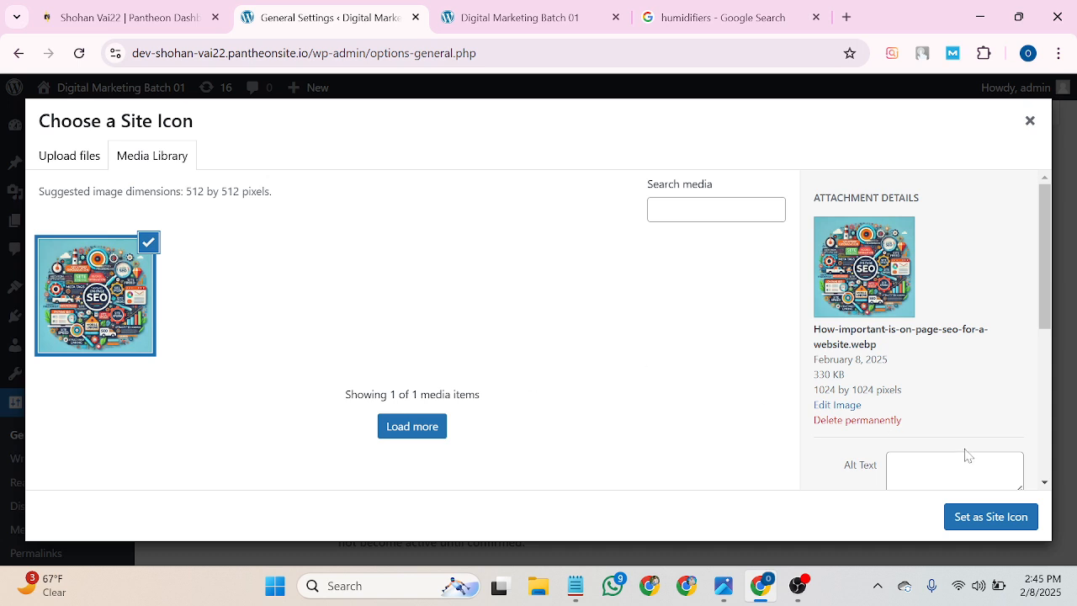
Give the image alt text 'Seo', set it as the site icon, and accept the crop.
scroll(966, 455, "down", 2)
left_click(954, 304)
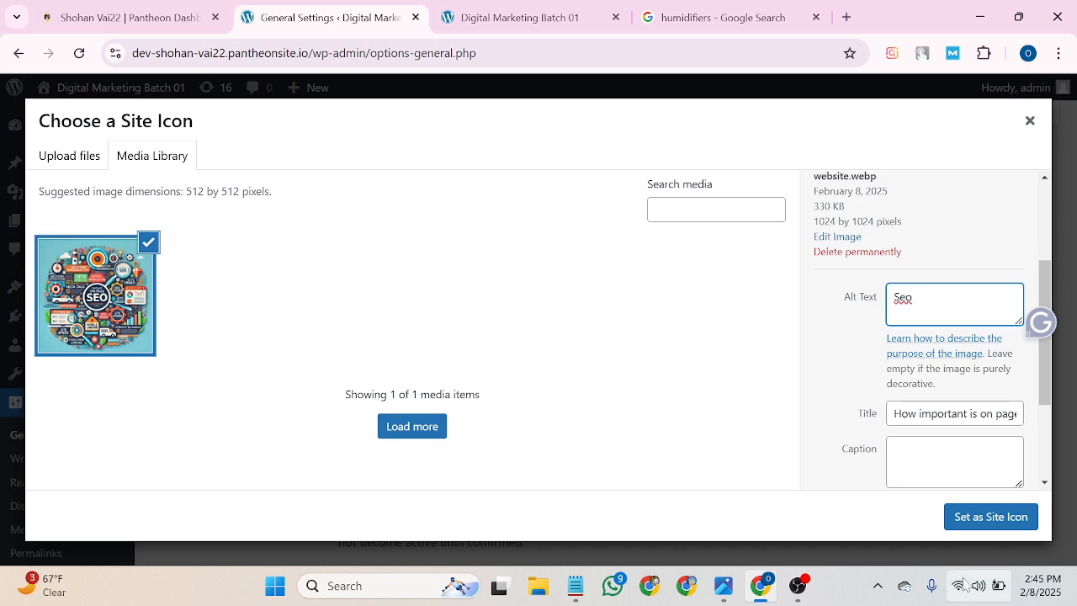
scroll(925, 328, "down", 2)
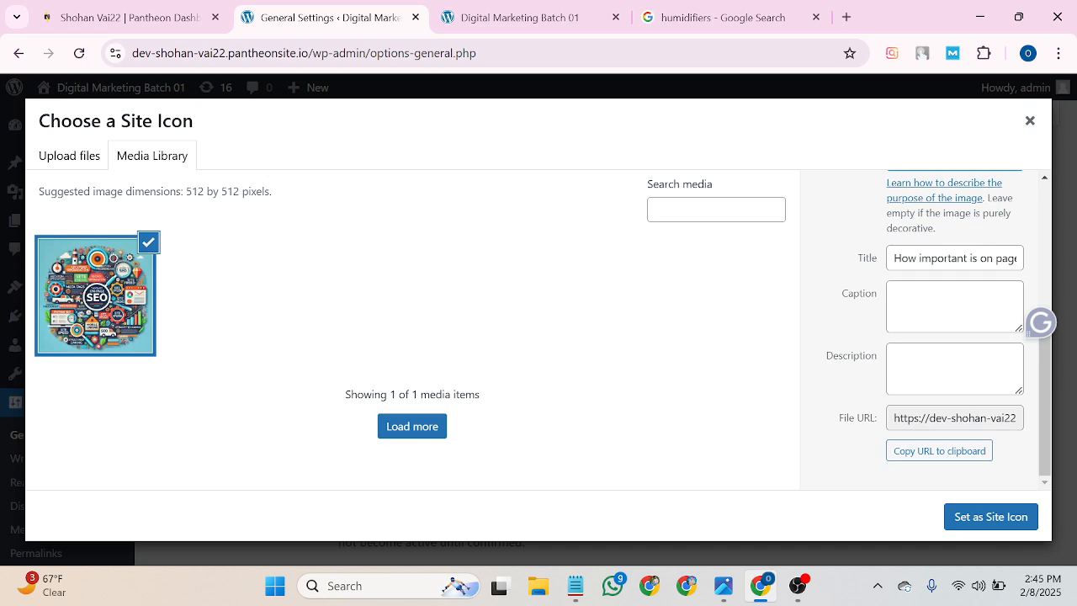
left_click(991, 525)
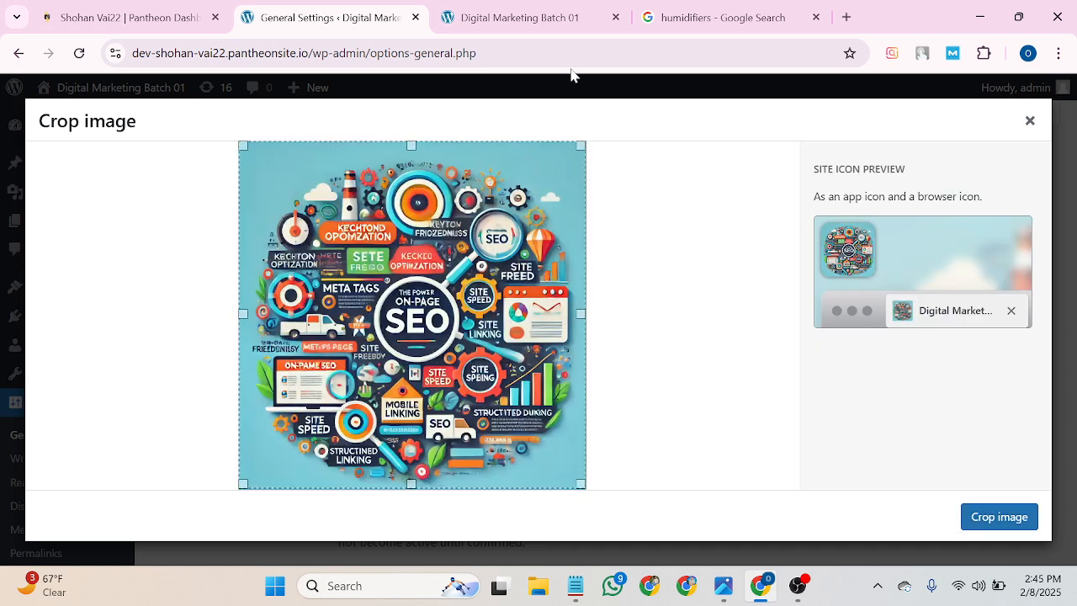
left_click(982, 527)
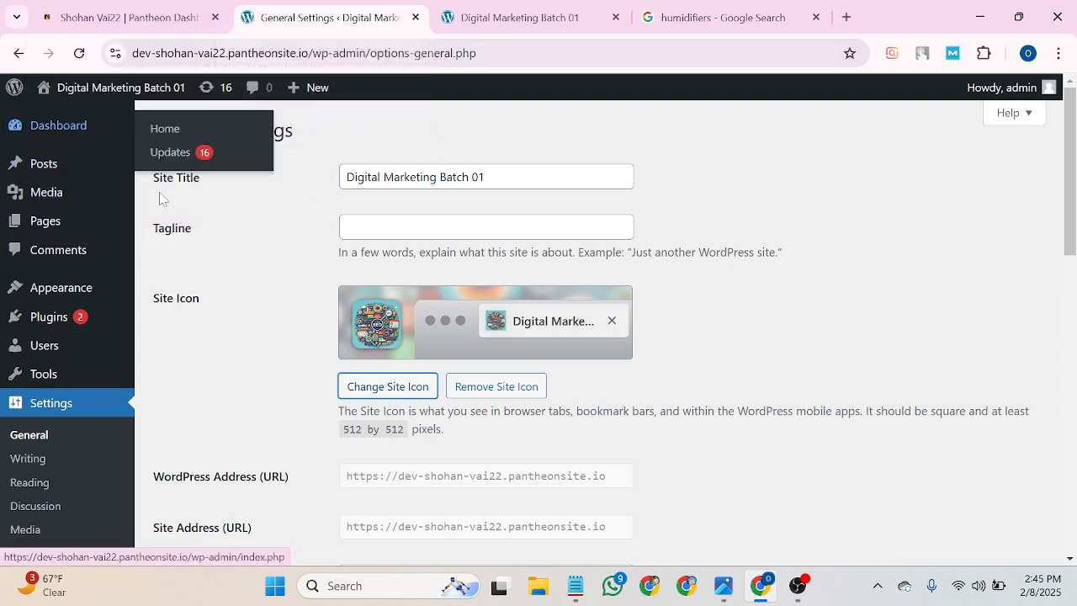
Keep Subscriber as the new user default role and choose the 'g:i A' time format.
scroll(418, 376, "down", 1)
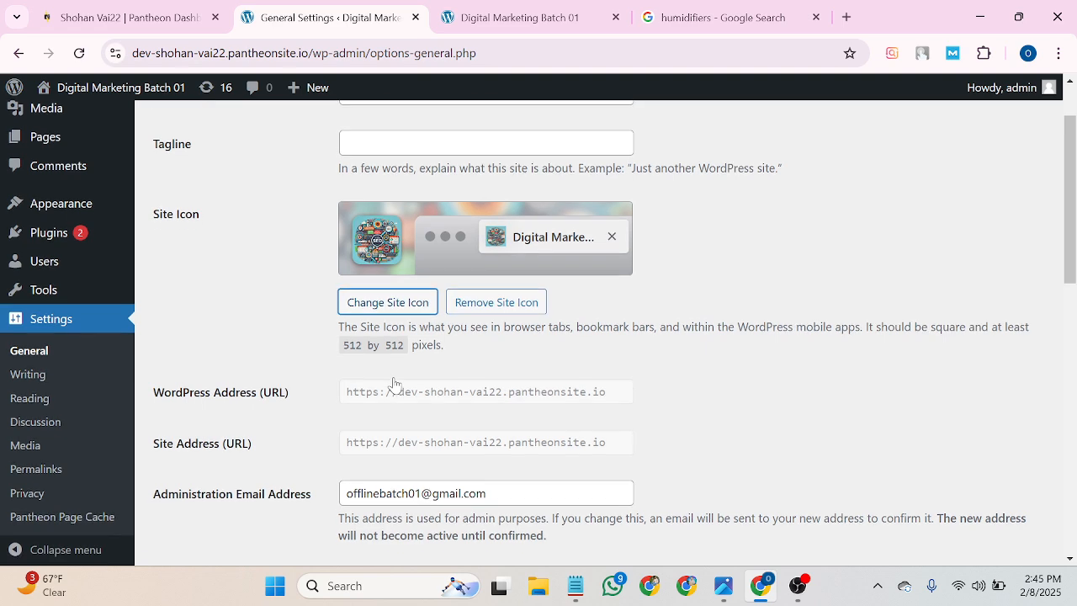
scroll(412, 408, "down", 3)
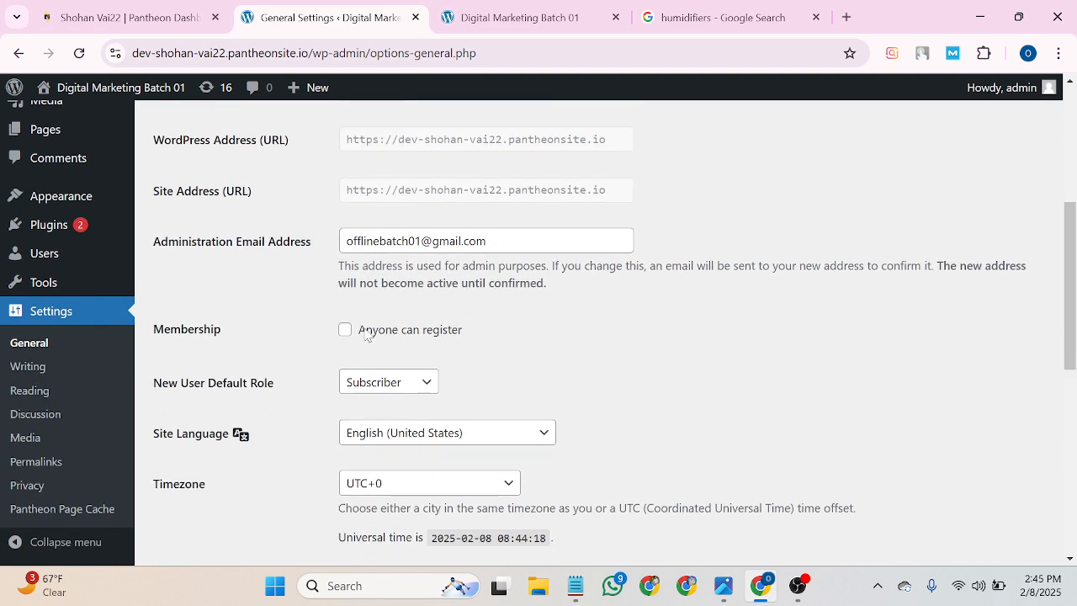
scroll(454, 337, "down", 1)
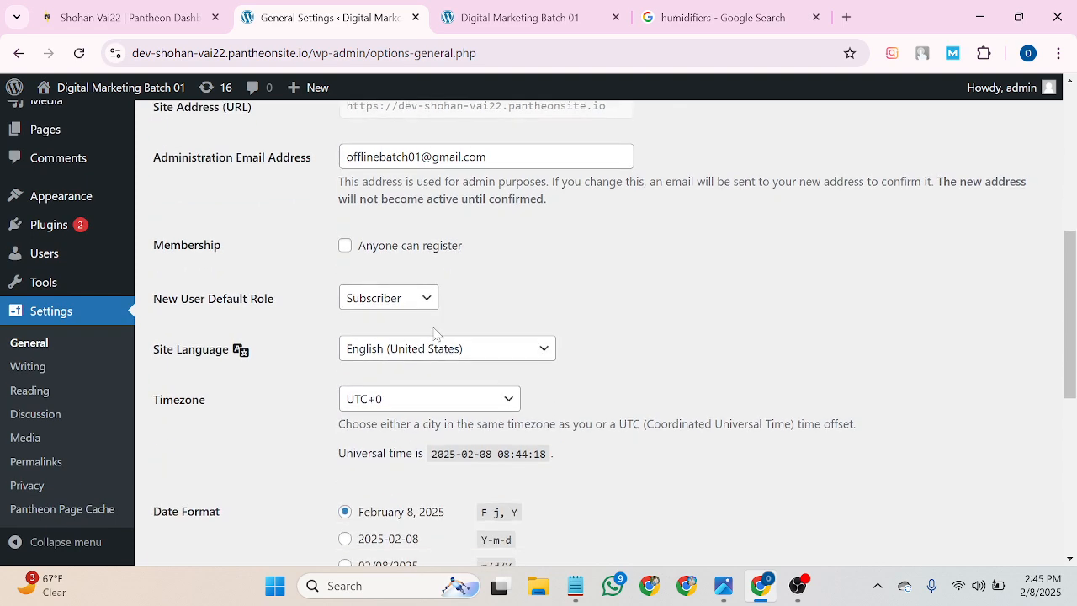
left_click(425, 299)
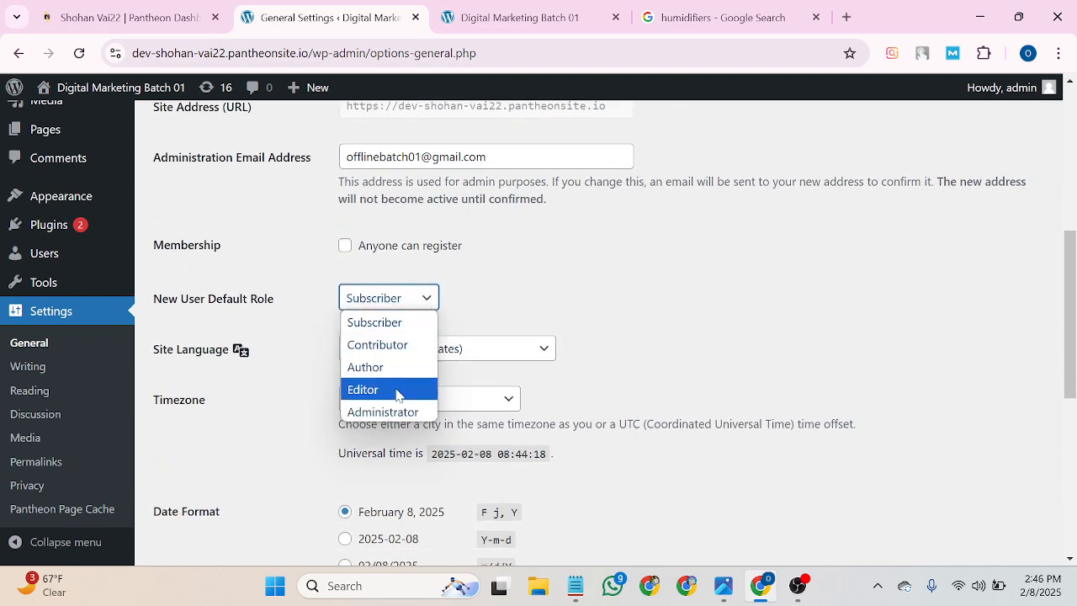
left_click(621, 270)
scroll(530, 332, "down", 2)
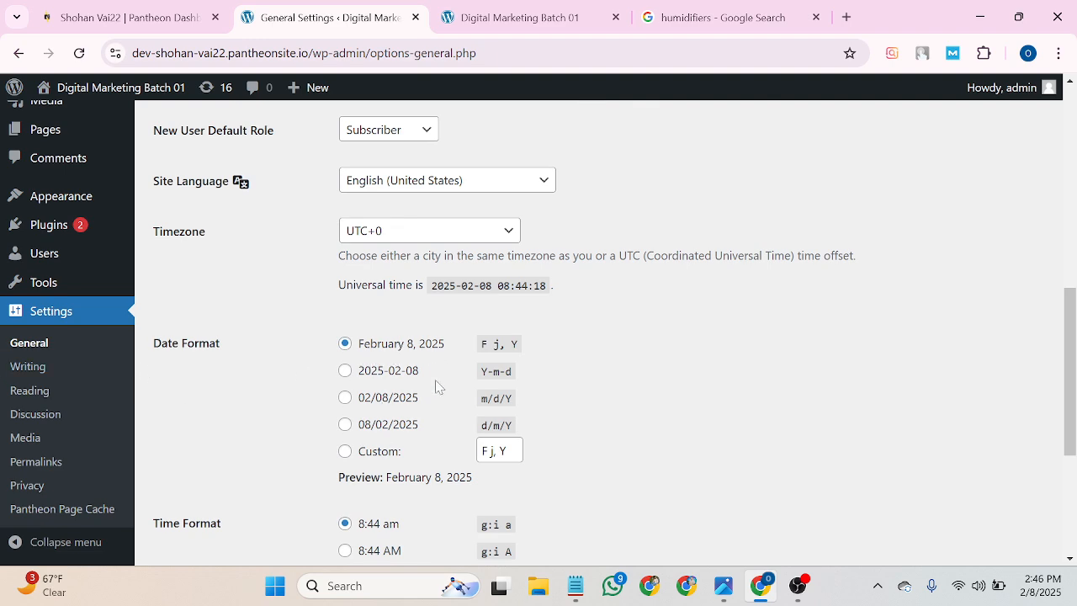
scroll(395, 435, "down", 1)
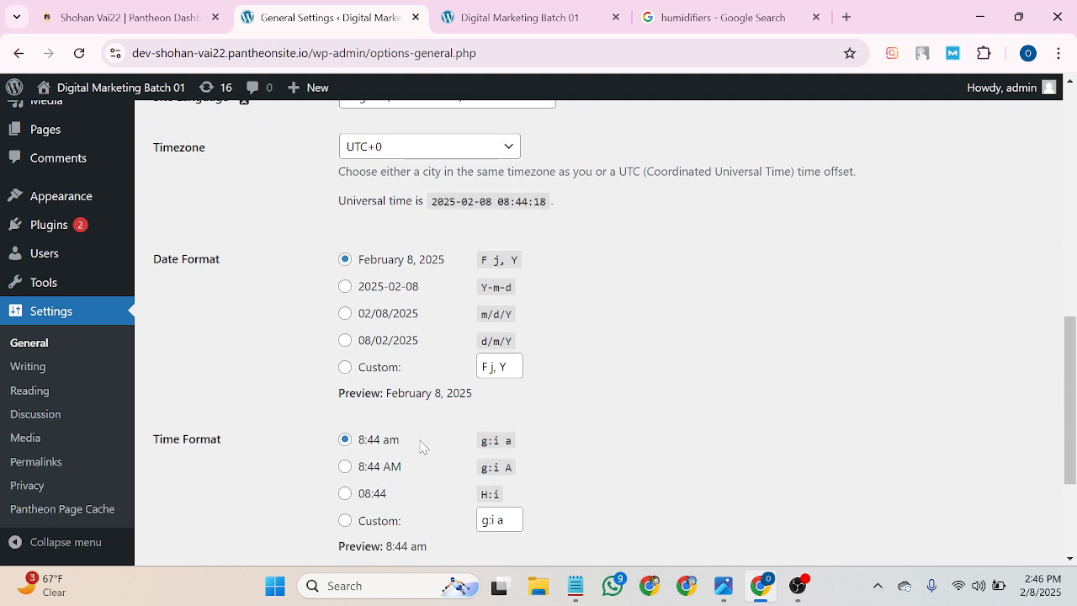
left_click(345, 467)
Set Week Starts On to Friday.
scroll(345, 471, "down", 2)
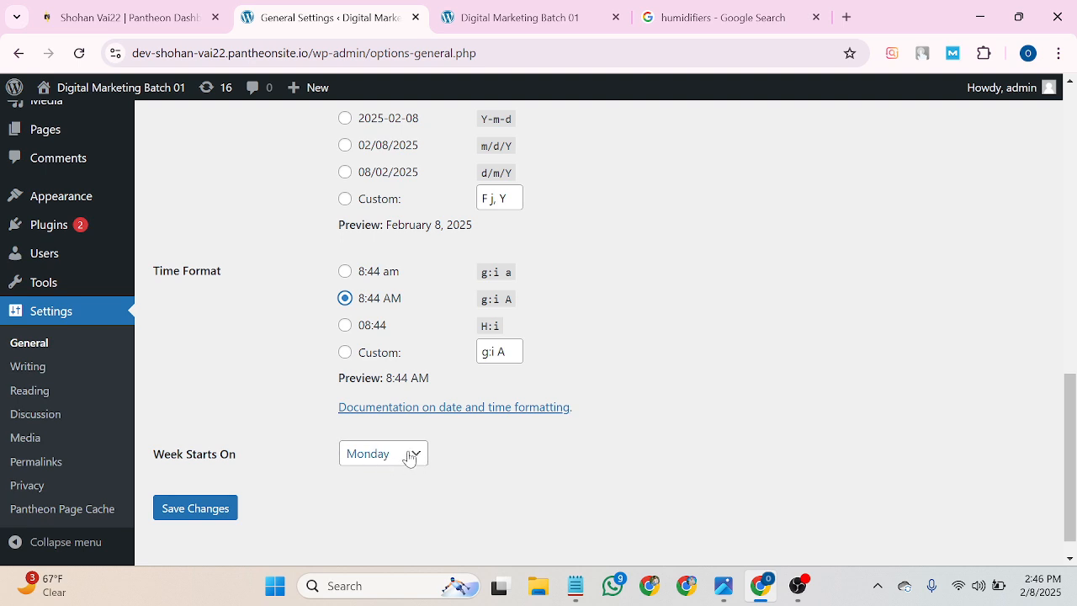
left_click(414, 456)
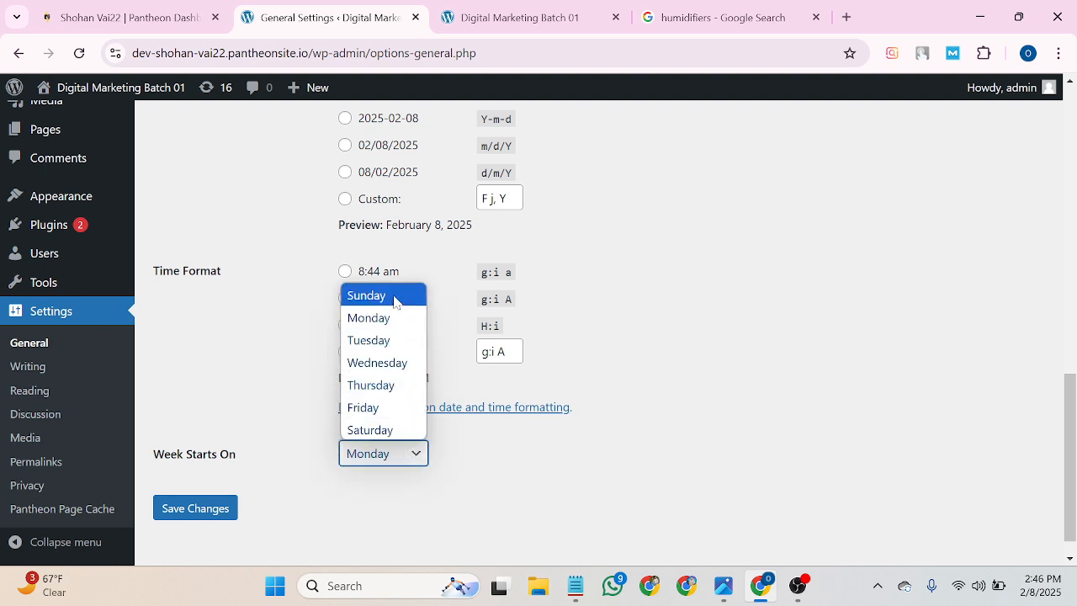
left_click(363, 408)
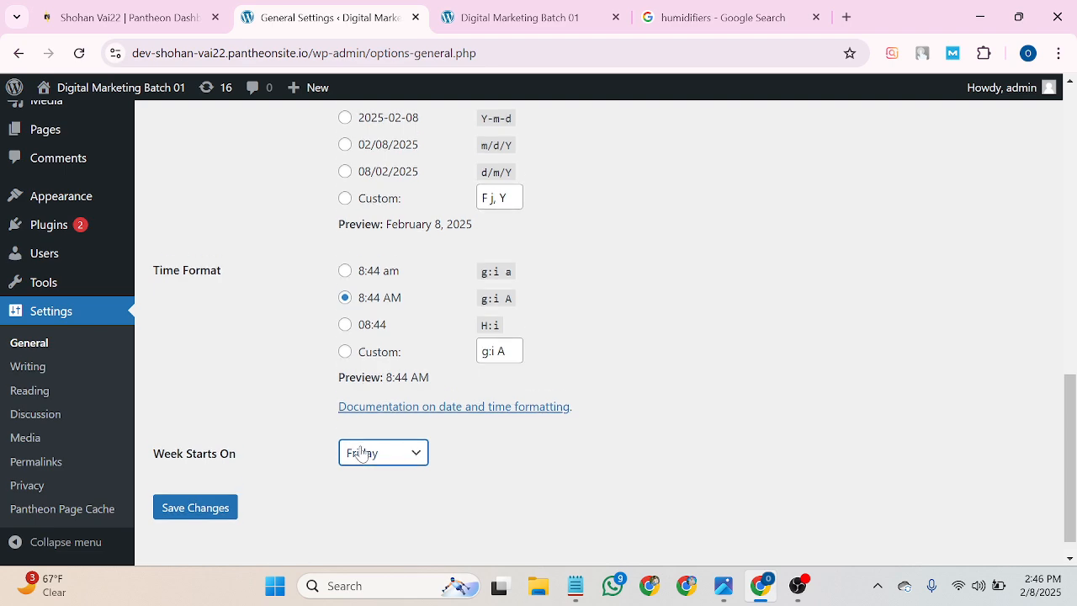
scroll(362, 450, "down", 1)
scroll(546, 353, "up", 8)
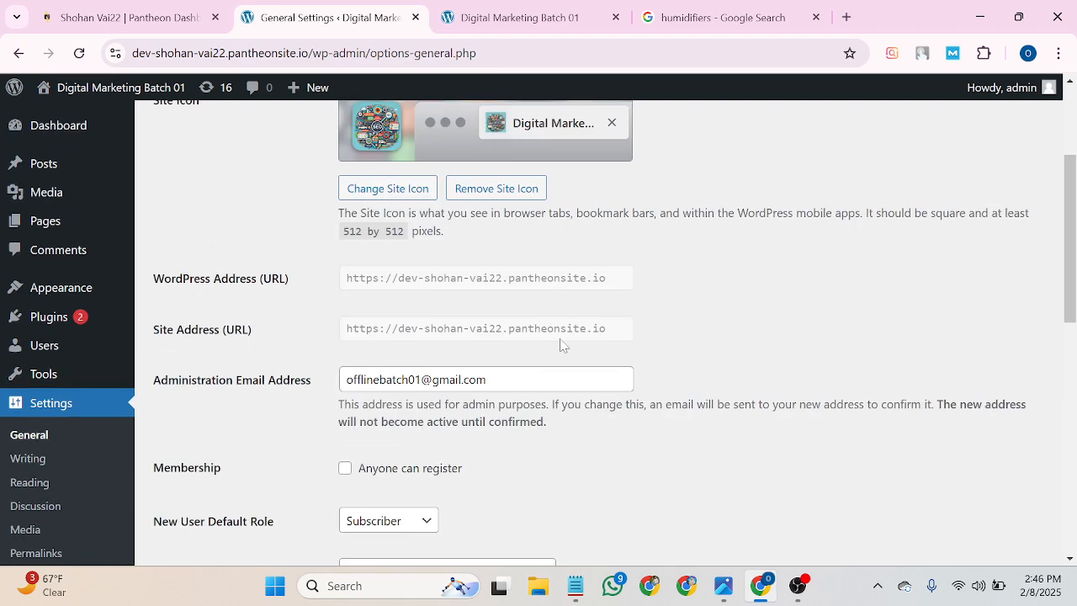
scroll(562, 345, "down", 9)
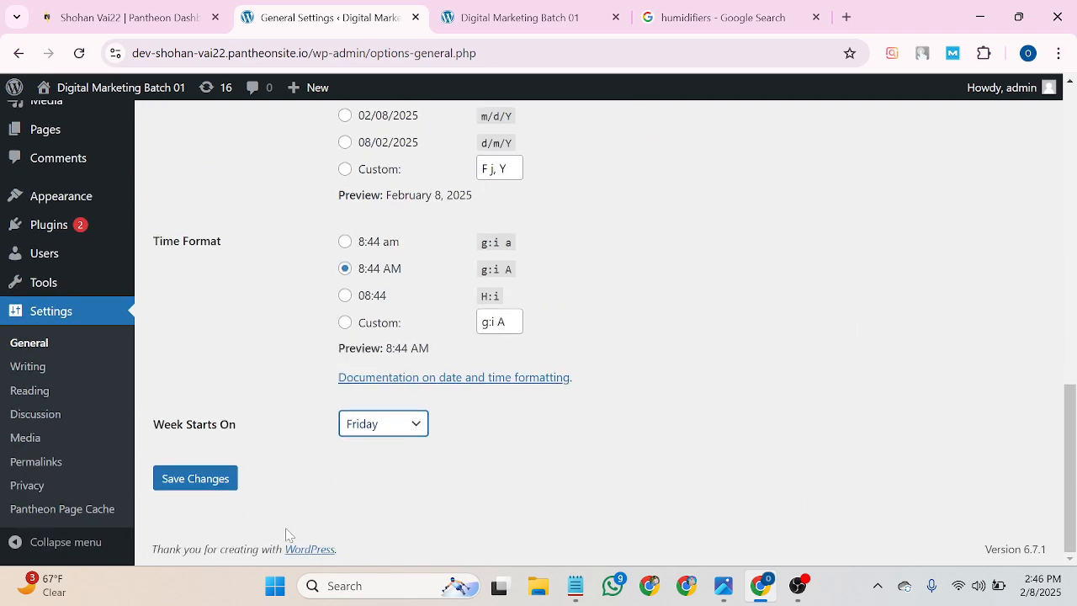
Save the general settings, open Reading settings, and switch to the humidifiers search results tab.
left_click(193, 479)
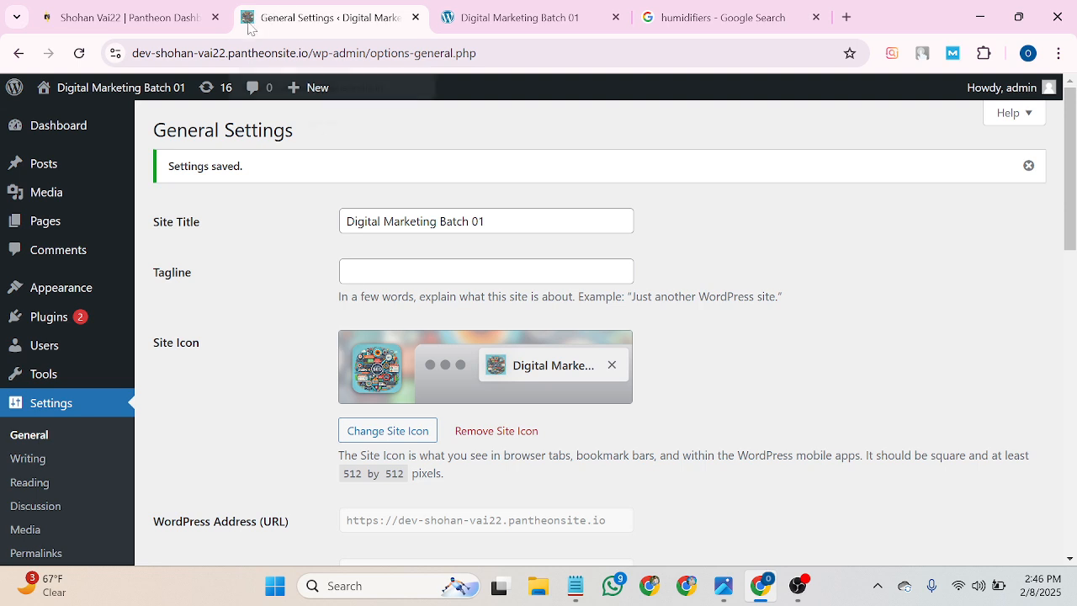
scroll(202, 332, "down", 1)
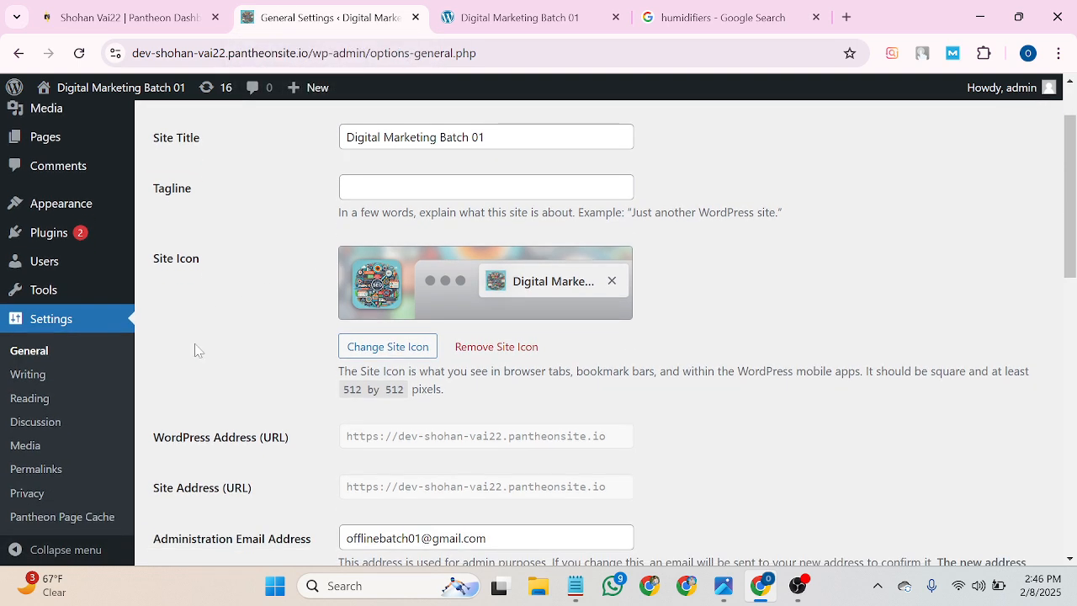
left_click(43, 407)
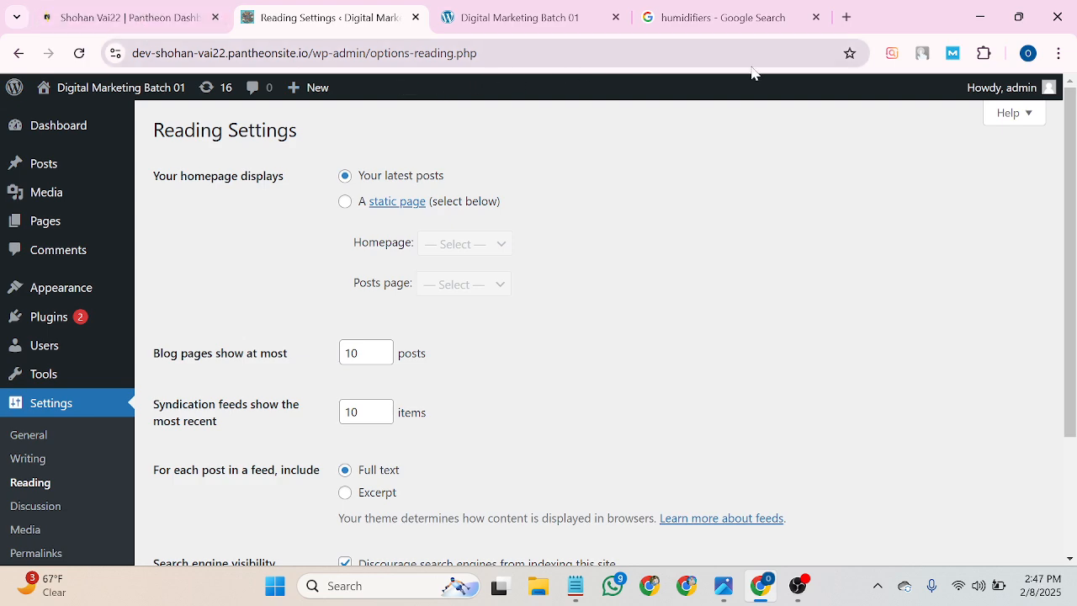
left_click(726, 11)
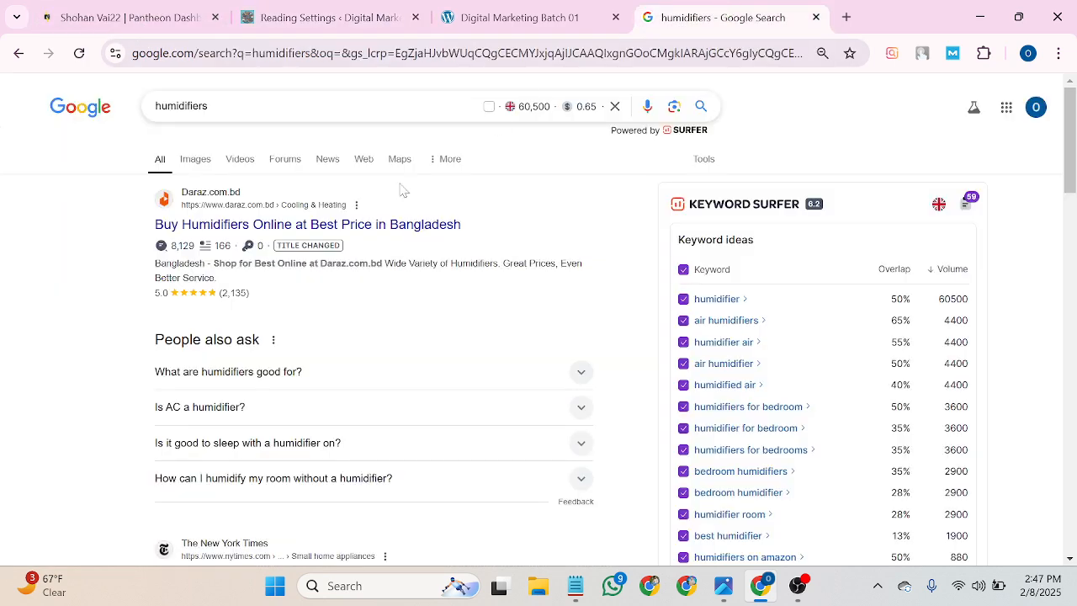
Open the Daraz humidifiers listing, go to the daraz.com.bd home page, then return to Reading Settings.
left_click(190, 224)
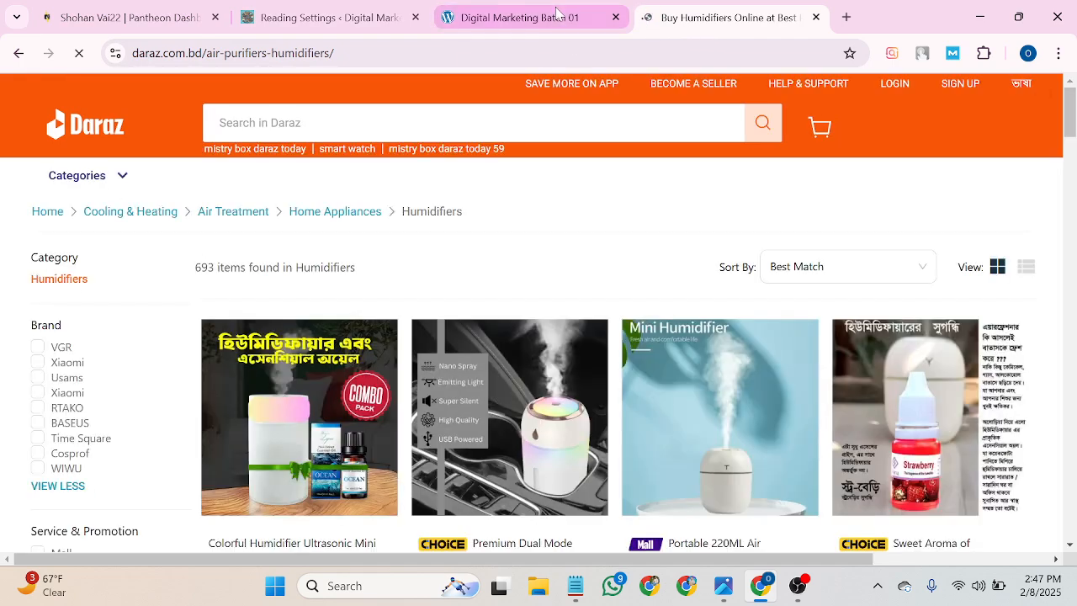
mouse_move(89, 168)
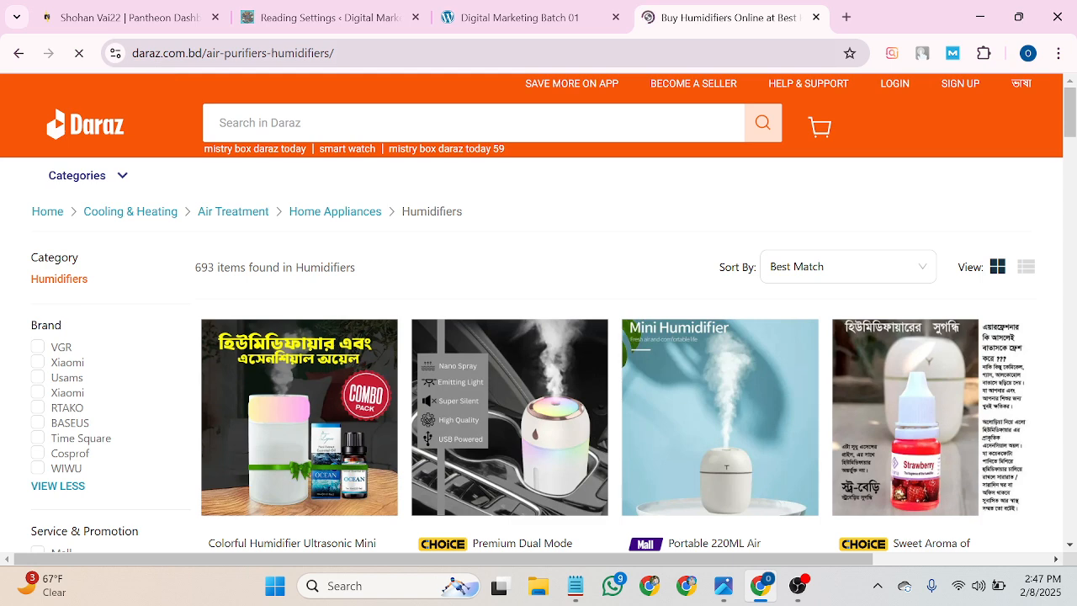
left_click_drag(206, 53, 335, 53)
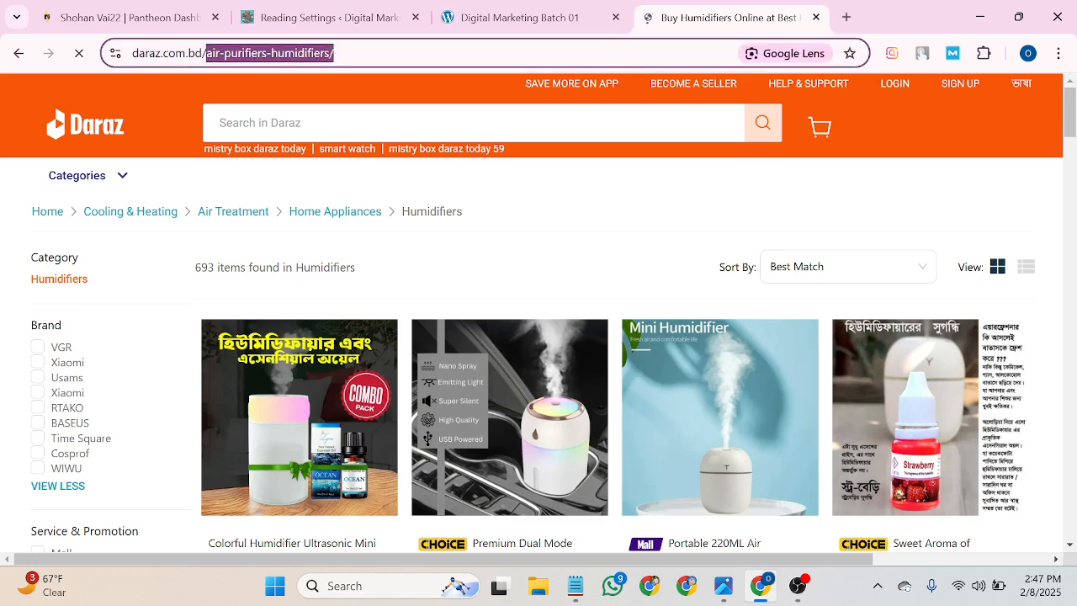
key("BackSpace")
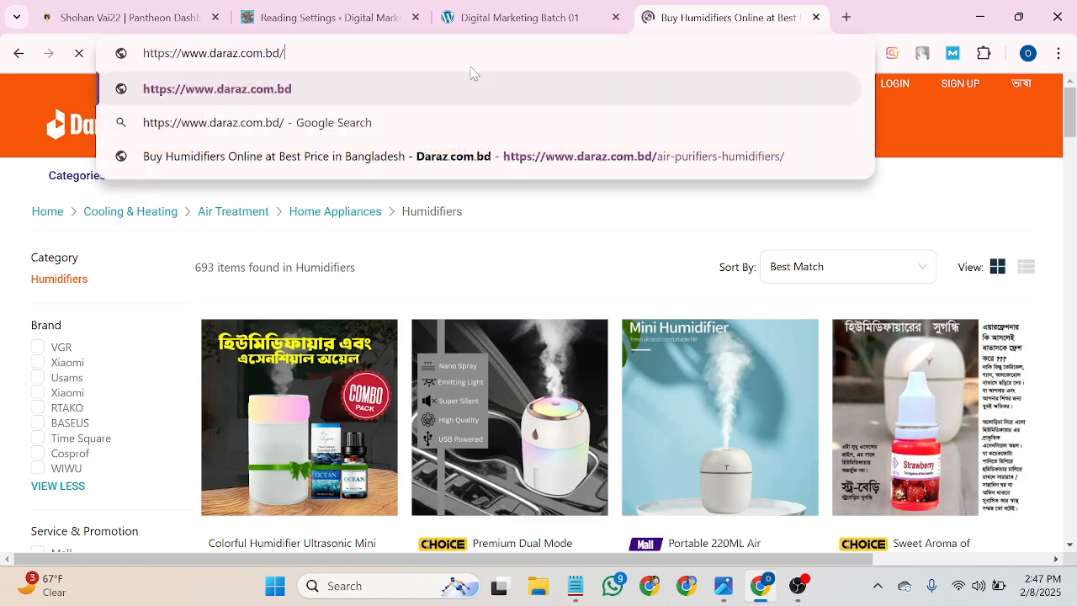
key("Return")
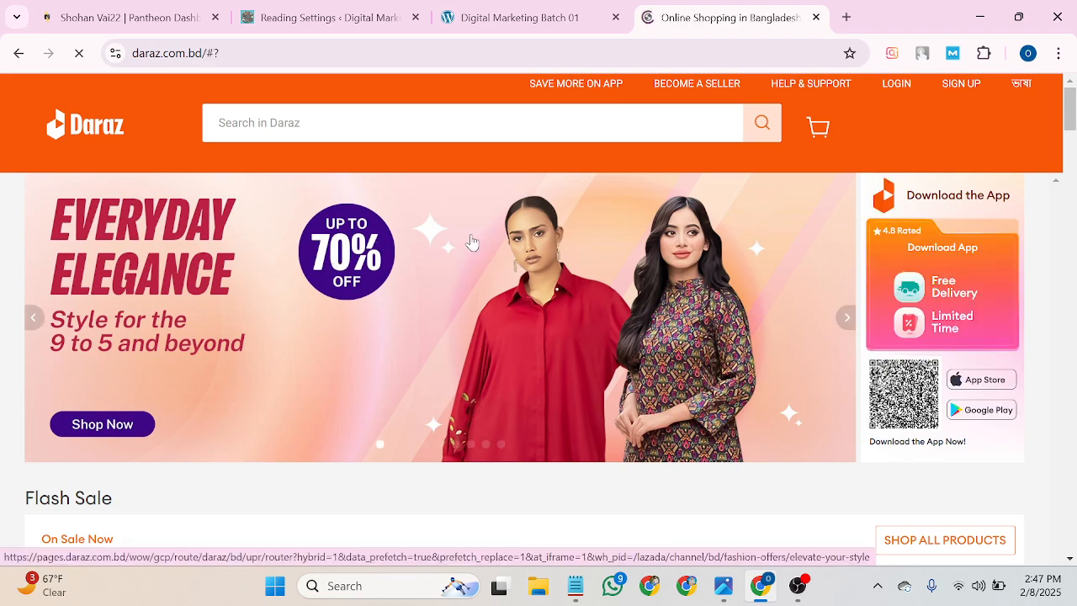
scroll(471, 242, "down", 1)
scroll(471, 242, "down", 10)
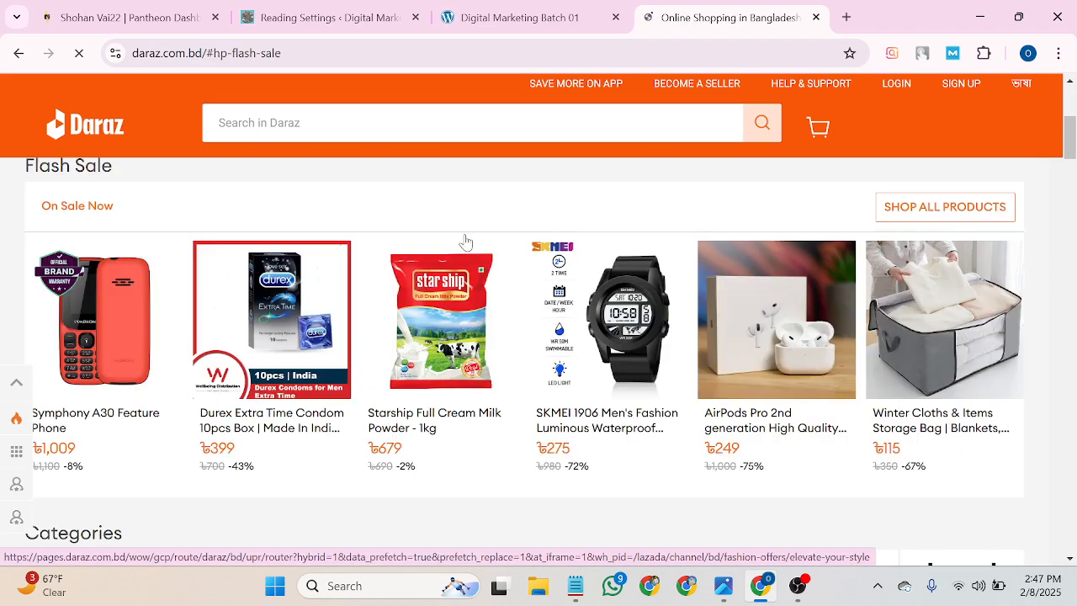
left_click(304, 13)
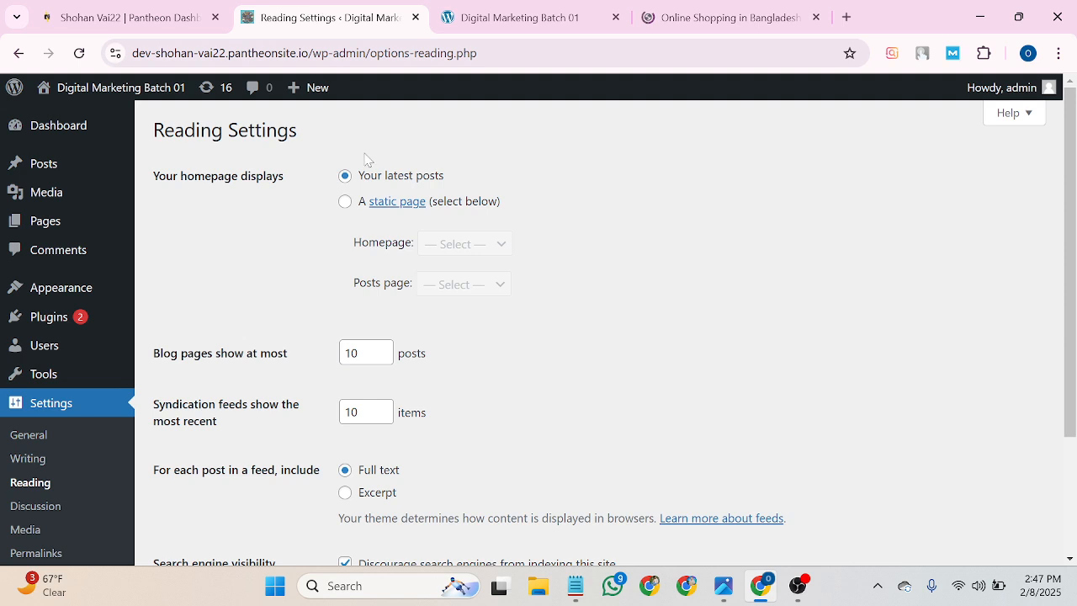
Try the static-page Homepage option and compare it with the site's front page tab.
left_click(345, 207)
left_click(471, 250)
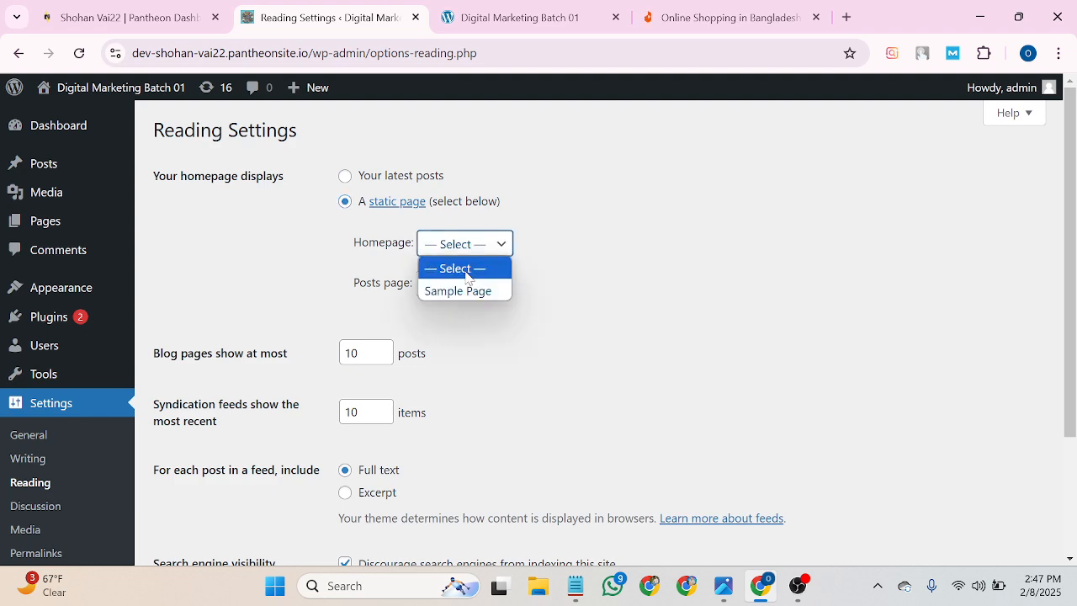
left_click(488, 245)
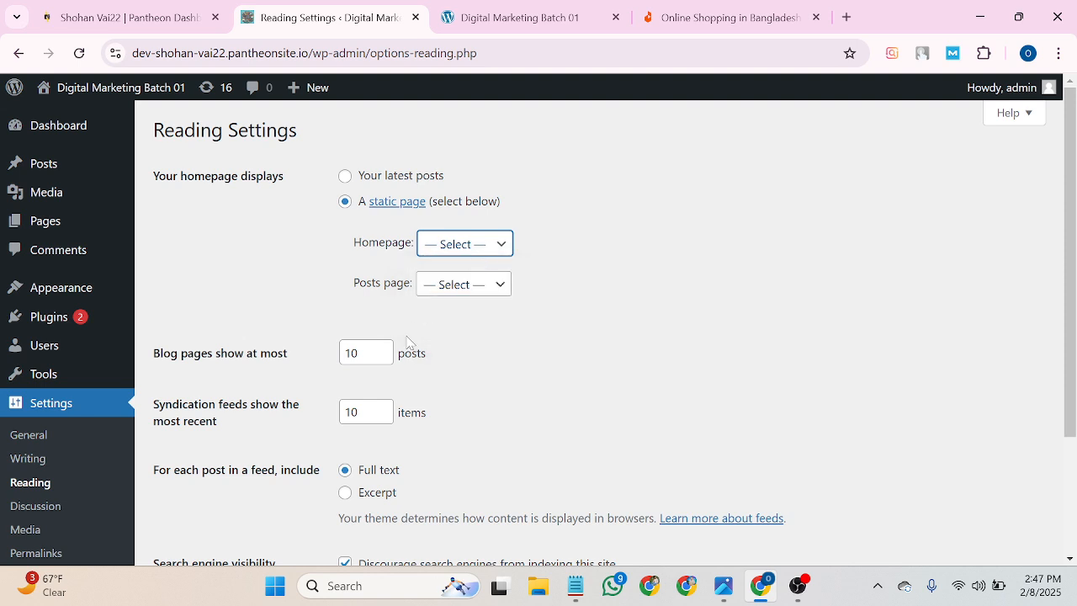
scroll(413, 312, "down", 1)
left_click(467, 160)
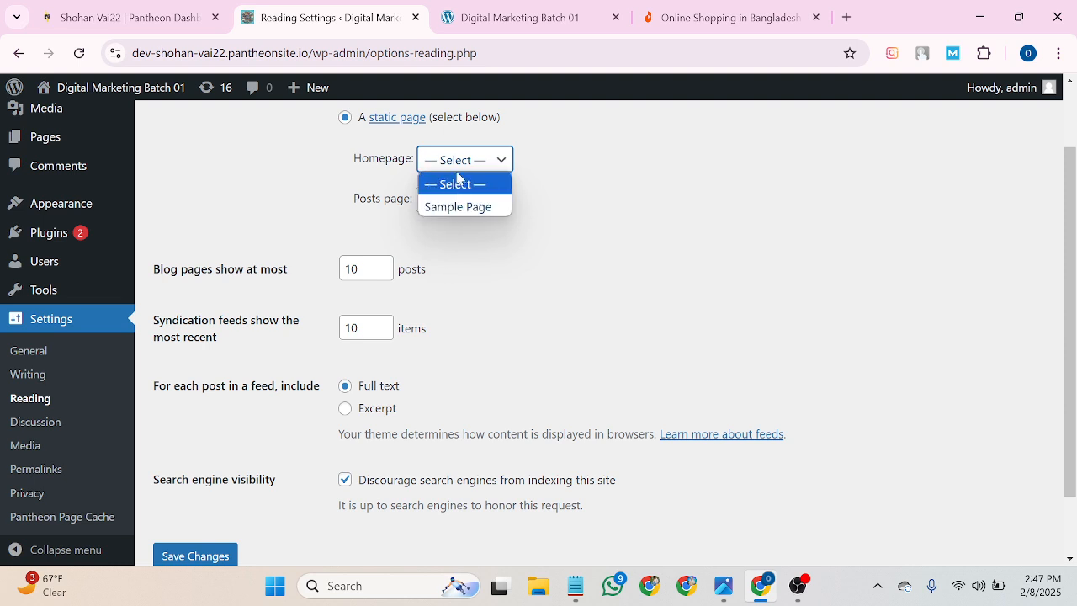
left_click(497, 19)
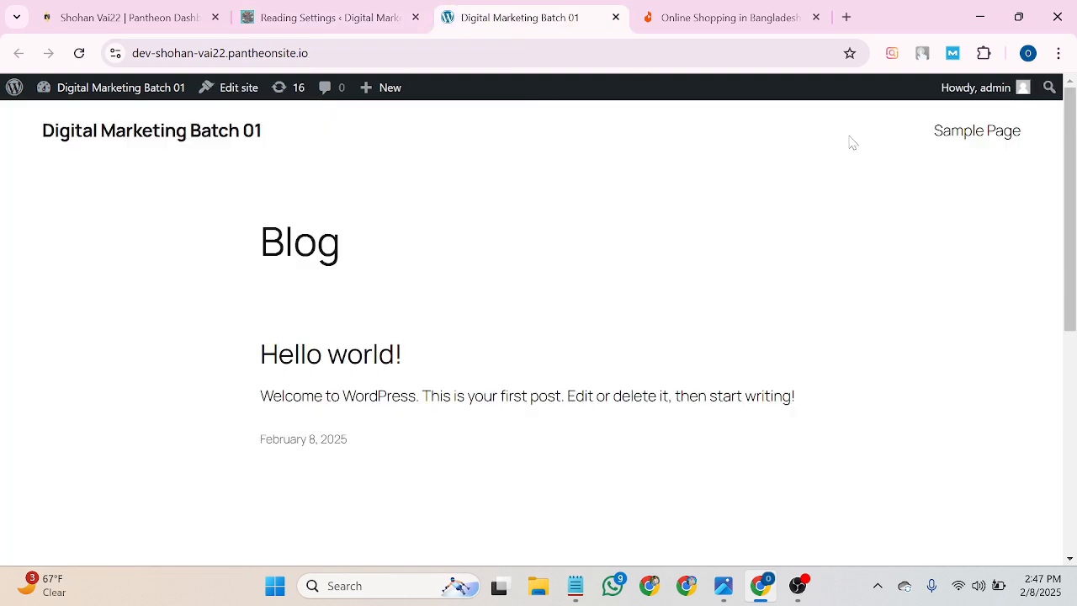
left_click(290, 17)
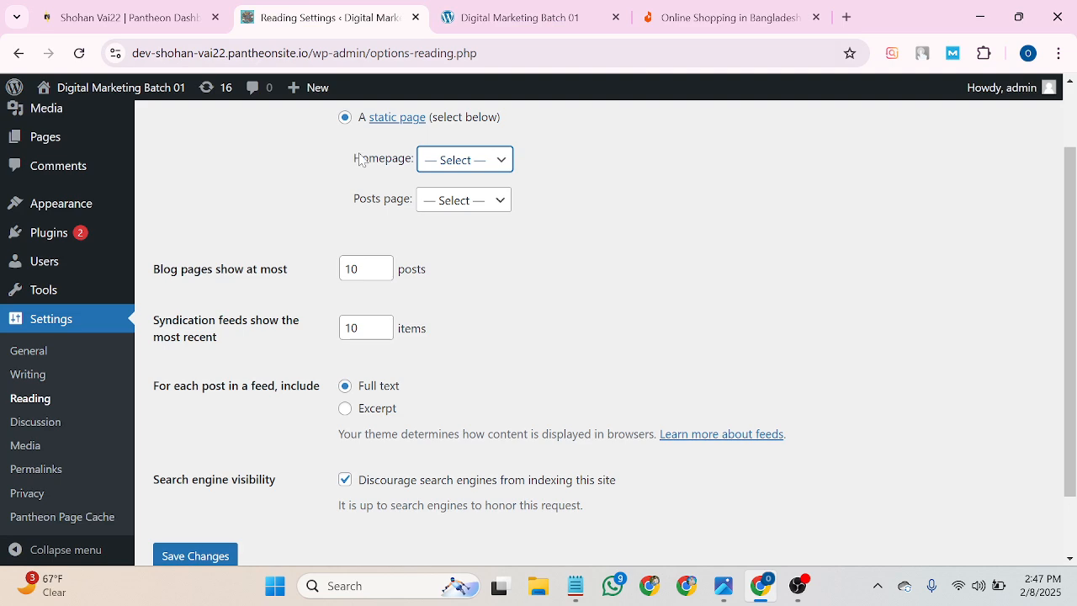
Leave Homepage on — Select — and save the Reading settings, keeping latest posts as the homepage.
left_click(480, 166)
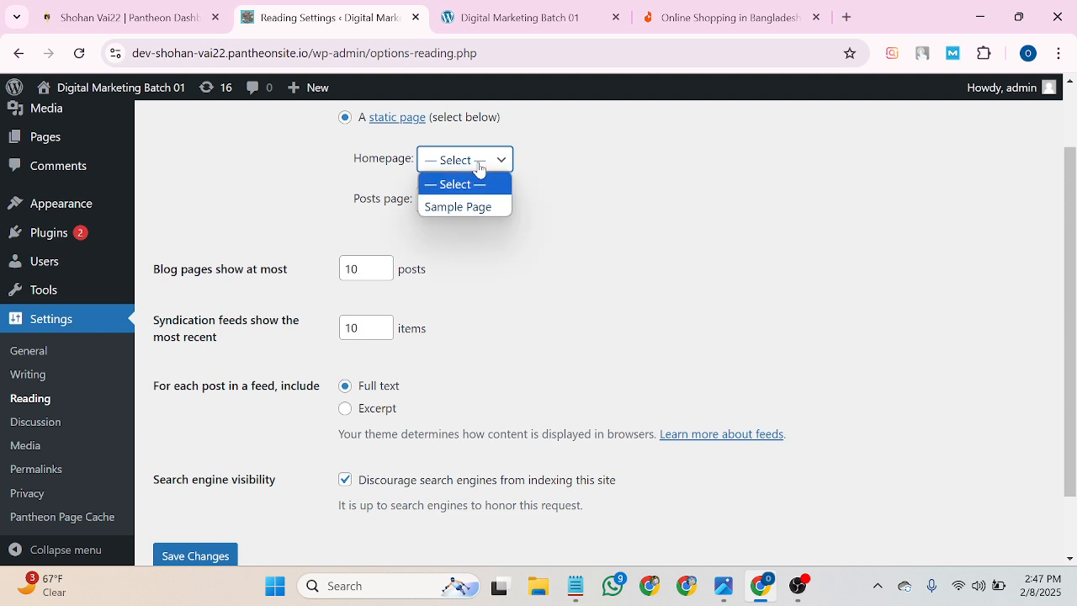
left_click(487, 221)
scroll(347, 277, "down", 1)
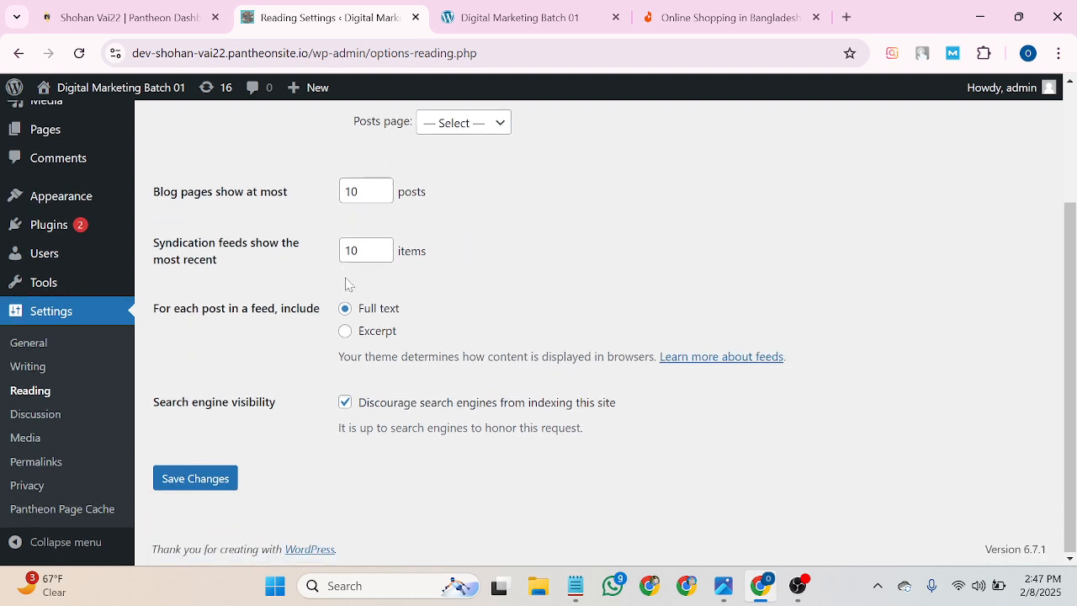
left_click(181, 481)
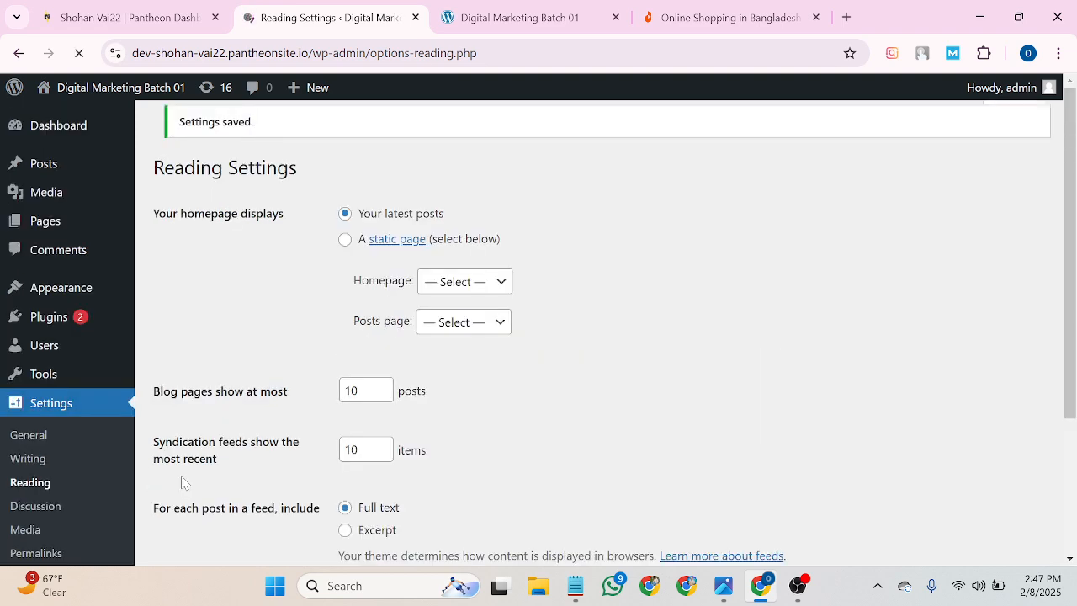
scroll(68, 467, "down", 1)
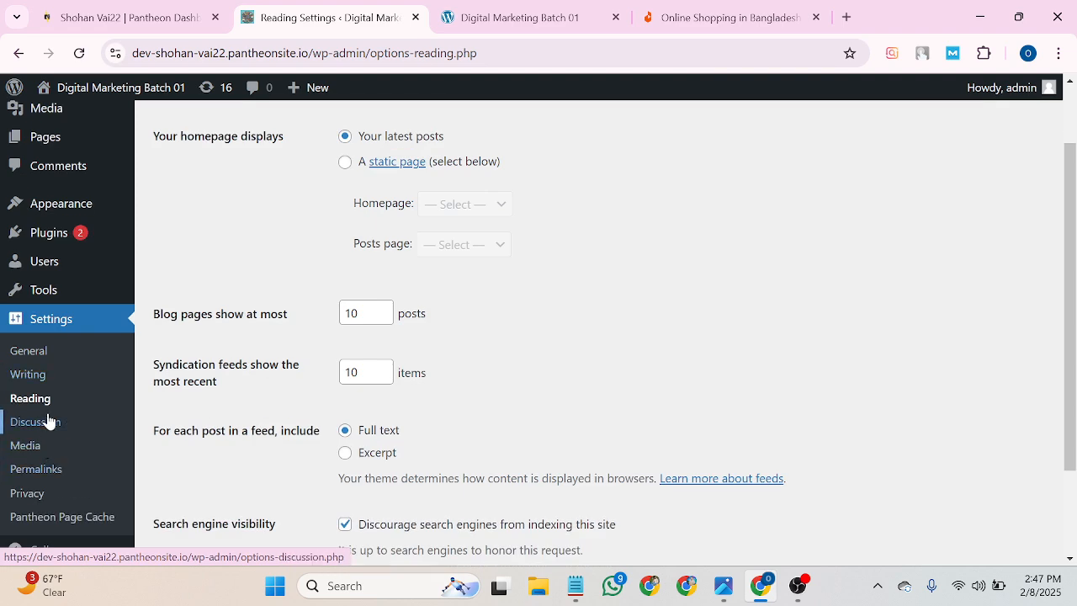
Open Settings > Permalinks and review the structures, currently set to Day and name.
left_click(49, 478)
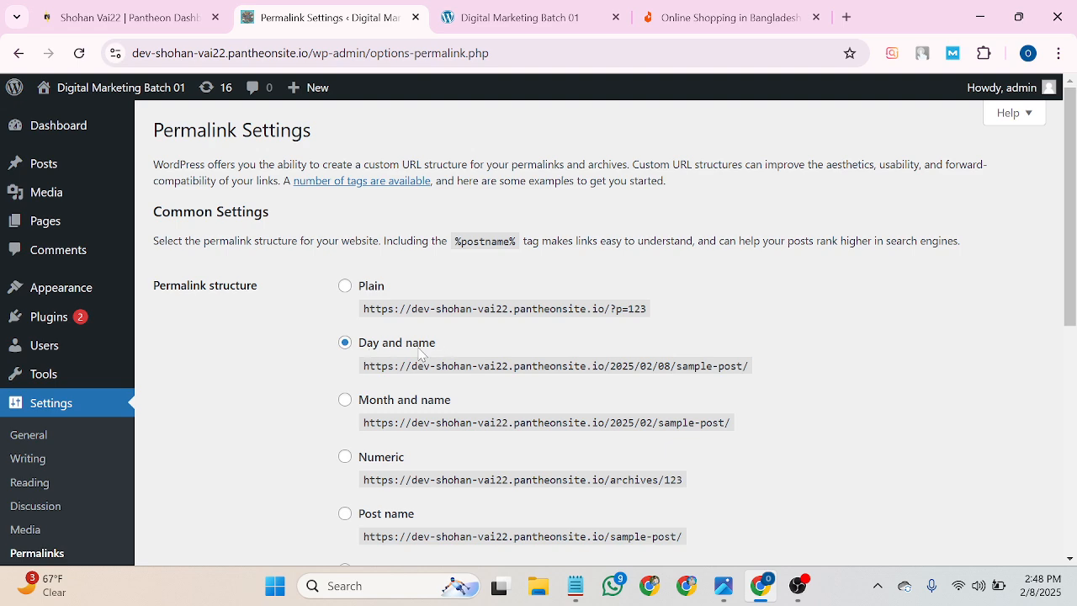
scroll(430, 354, "down", 2)
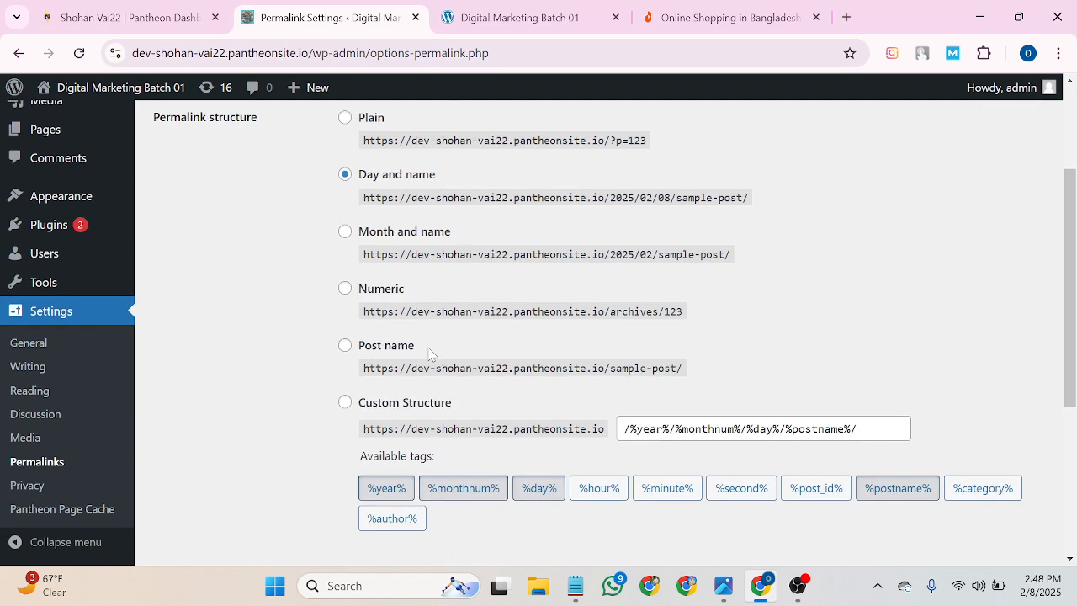
scroll(305, 284, "up", 1)
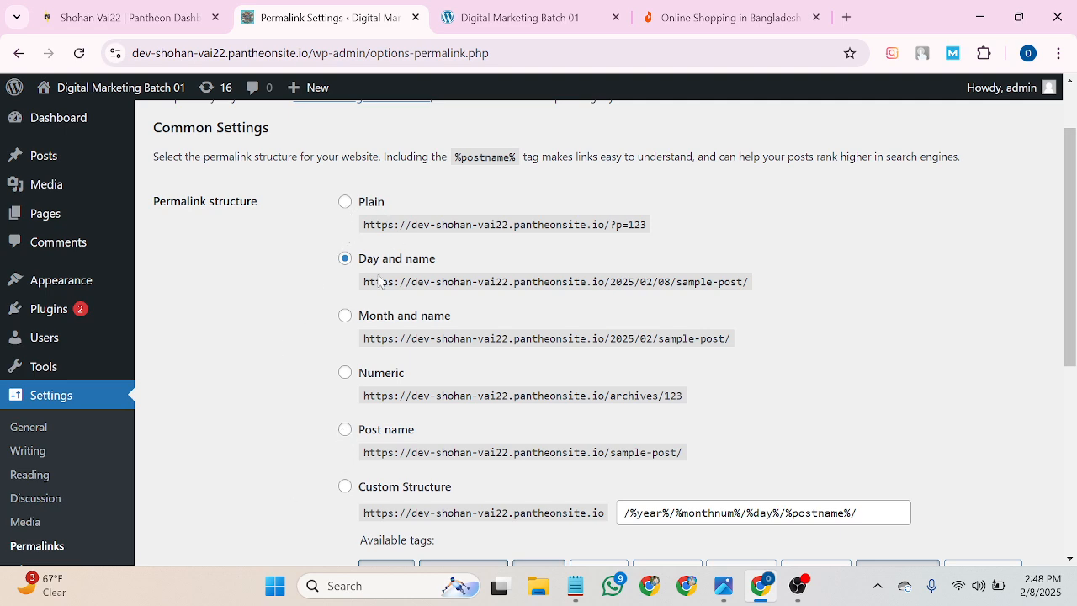
Switch permalinks to Post name, save them, and view the site's Blog page.
left_click(345, 431)
scroll(345, 430, "down", 2)
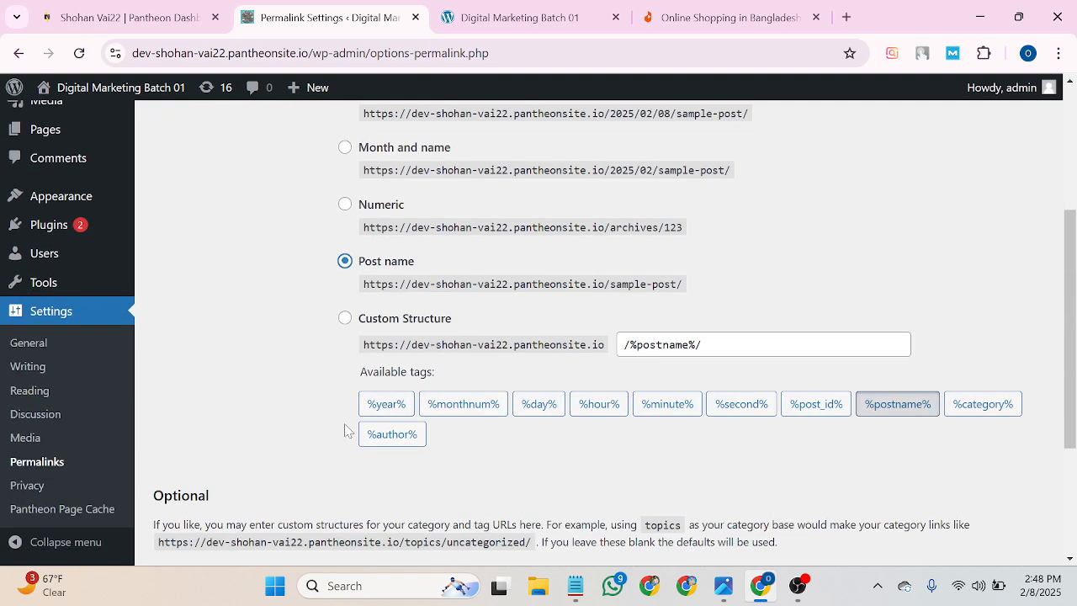
scroll(281, 449, "down", 3)
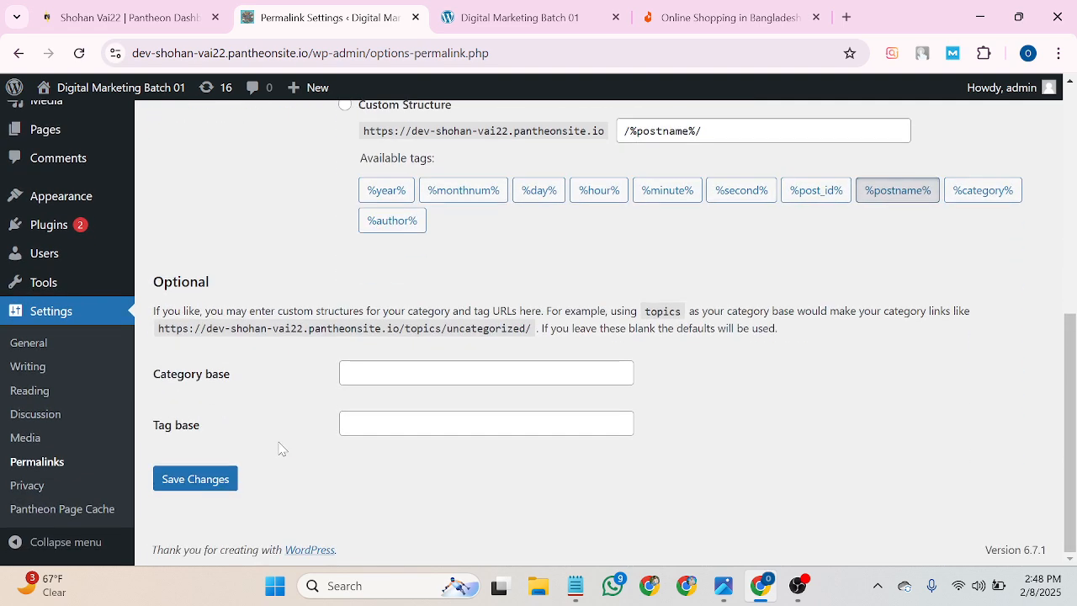
left_click(213, 480)
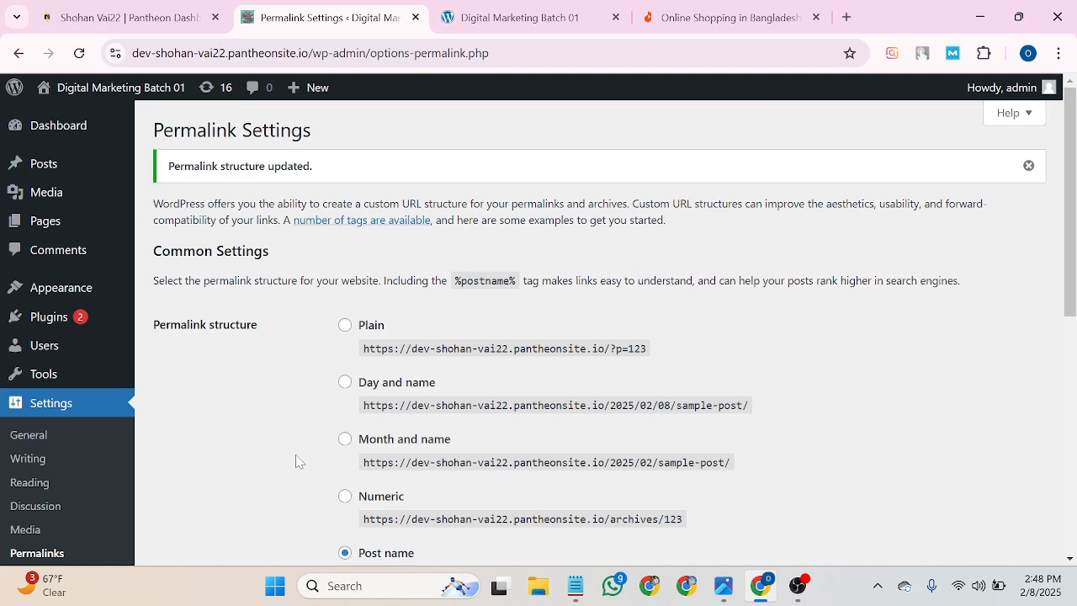
scroll(327, 454, "down", 4)
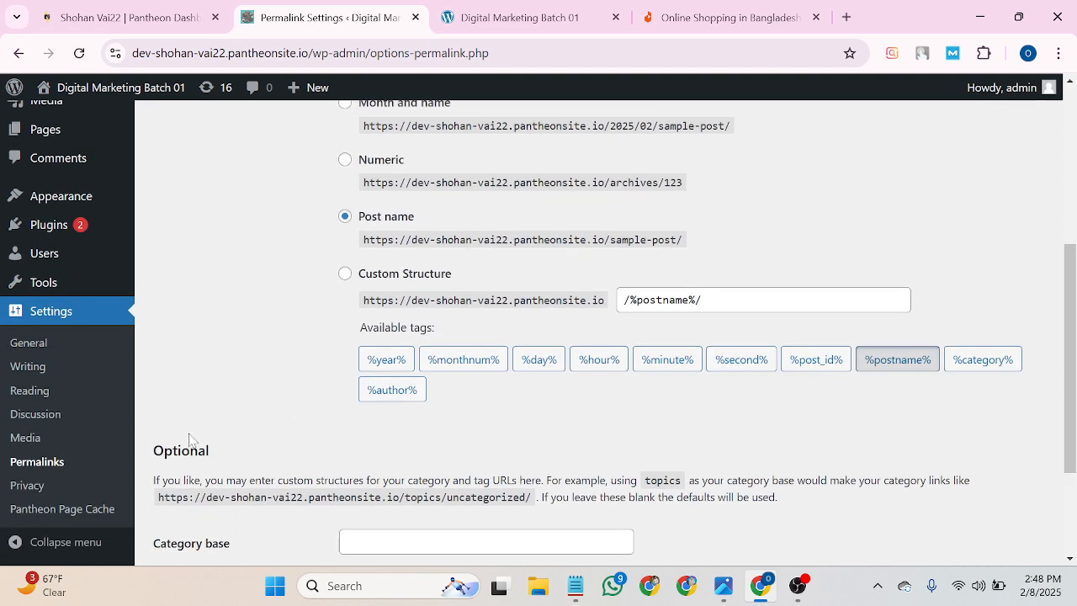
scroll(190, 438, "down", 2)
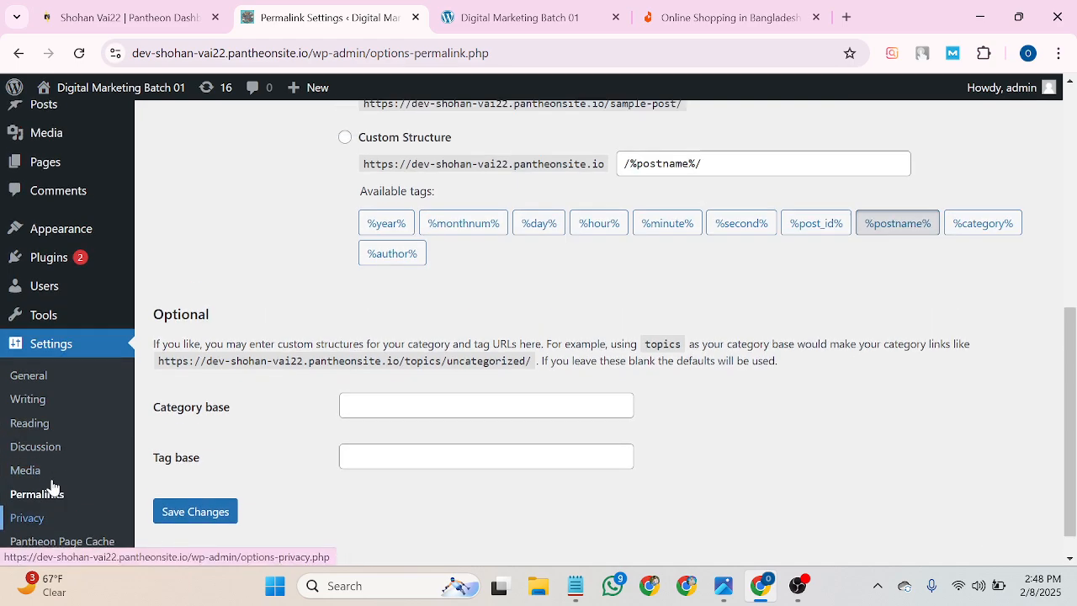
scroll(51, 485, "up", 6)
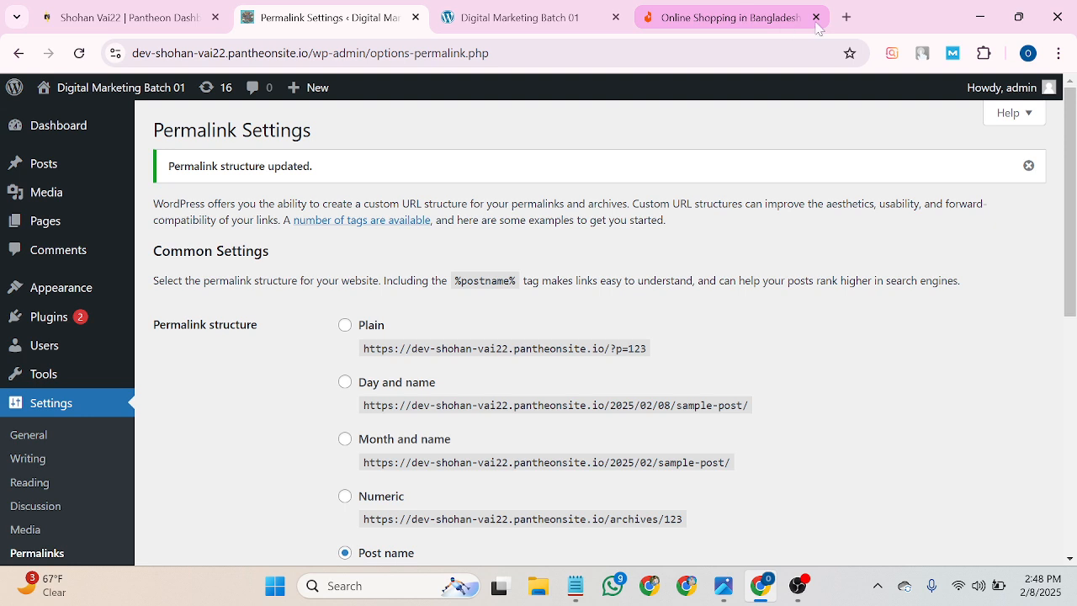
left_click(519, 17)
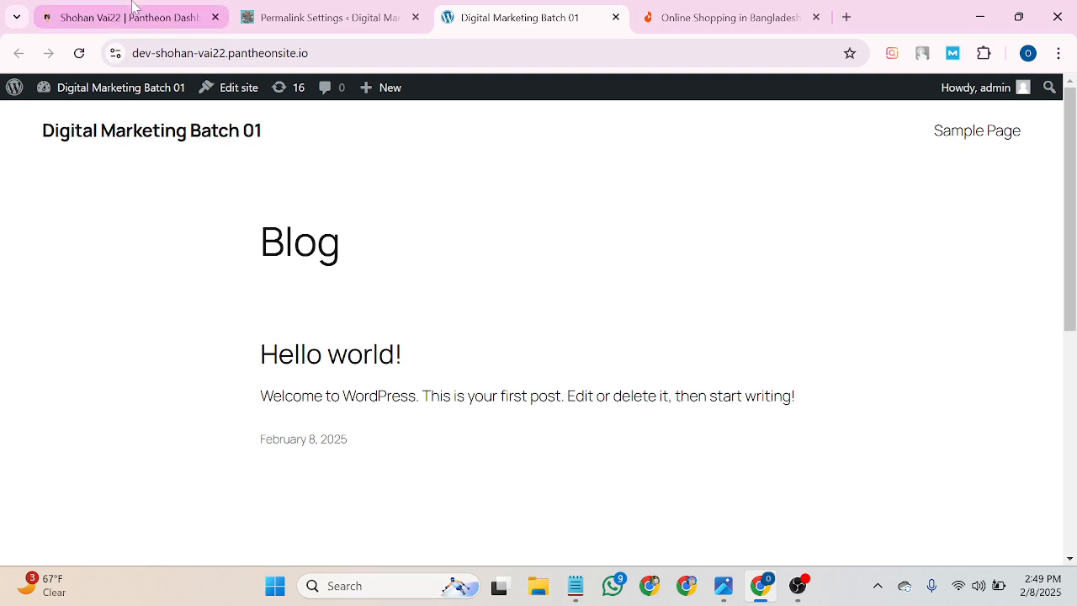
Return to the admin and open Appearance > Themes, browsing the 15 installed themes.
left_click(282, 9)
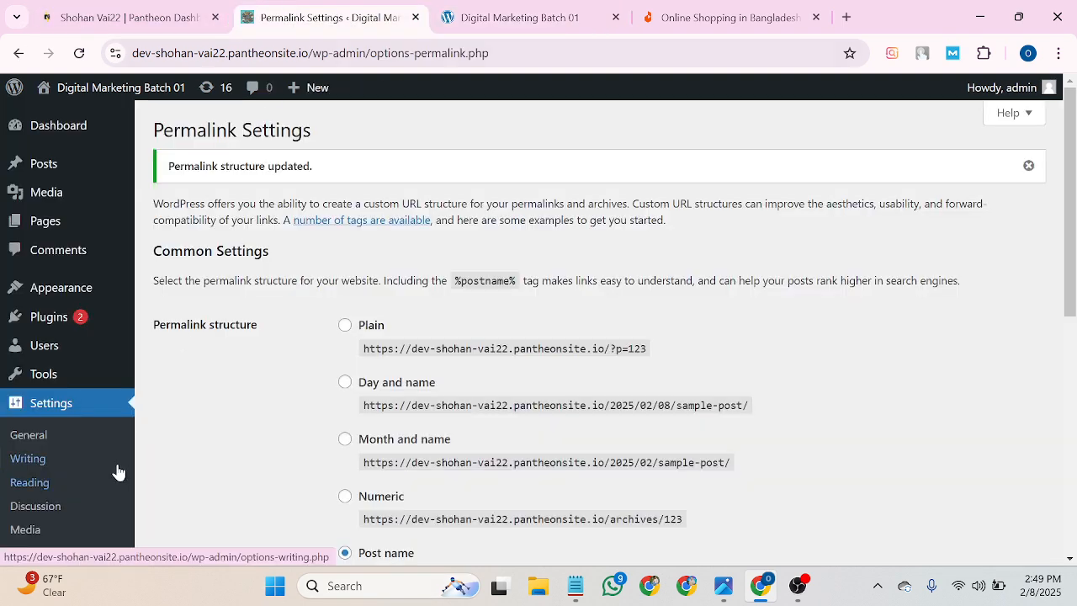
mouse_move(93, 146)
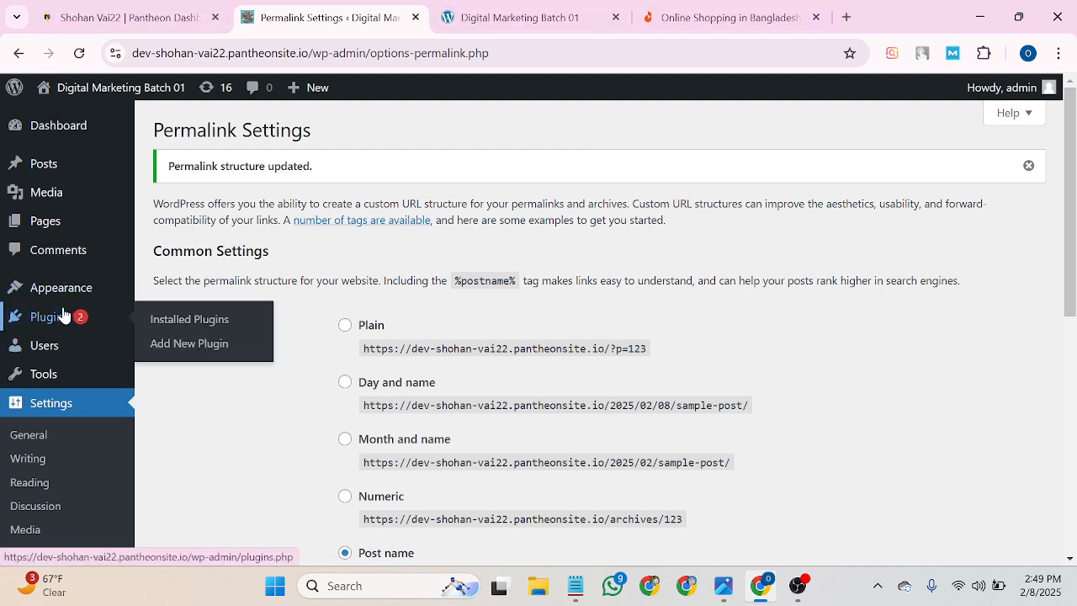
mouse_move(103, 301)
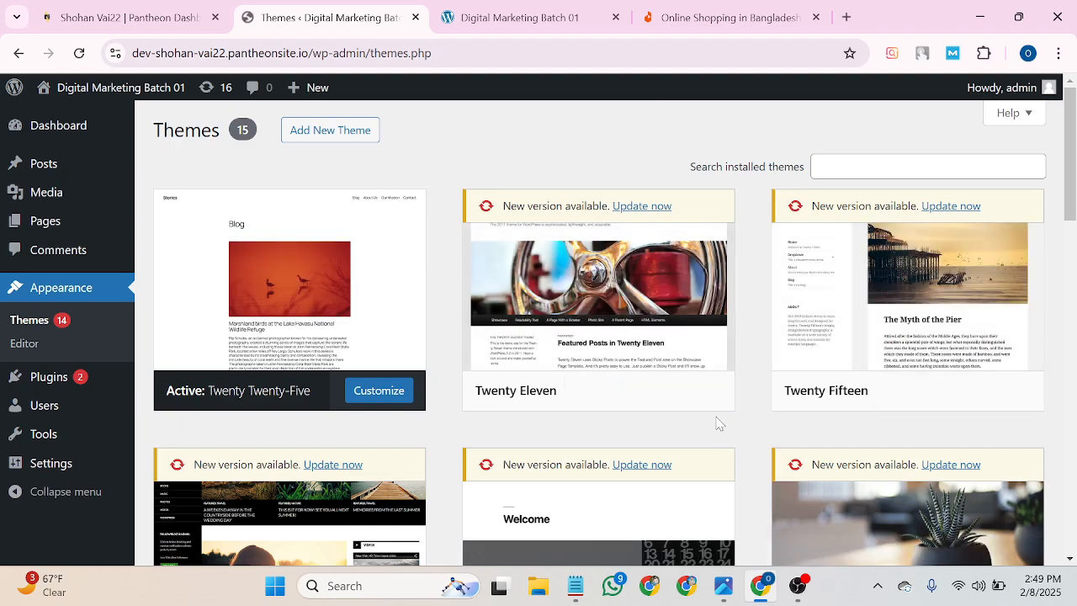
scroll(718, 423, "down", 3)
scroll(221, 385, "down", 3)
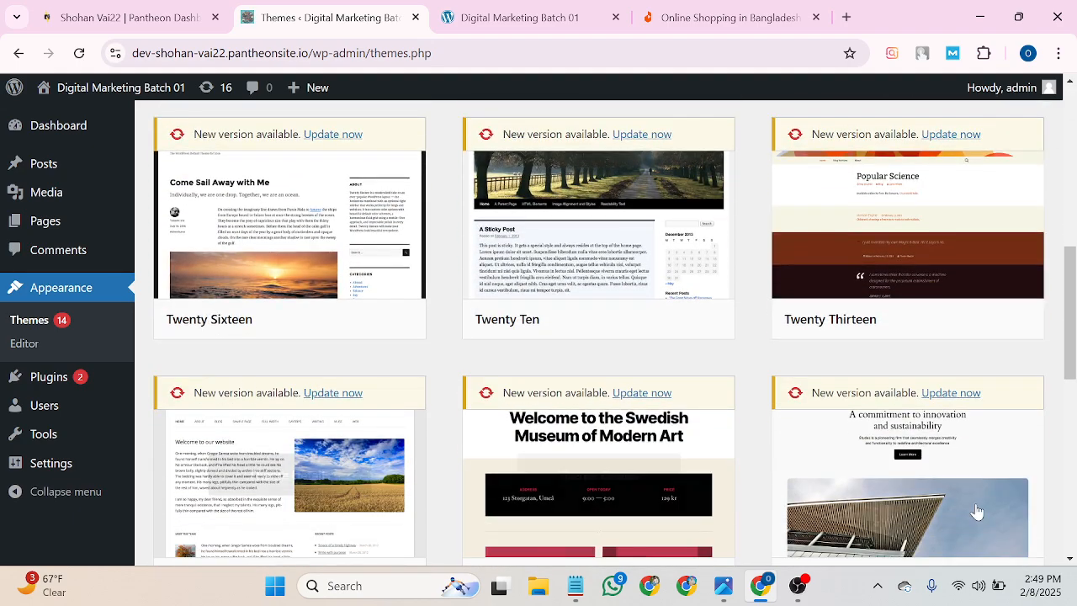
scroll(976, 511, "down", 5)
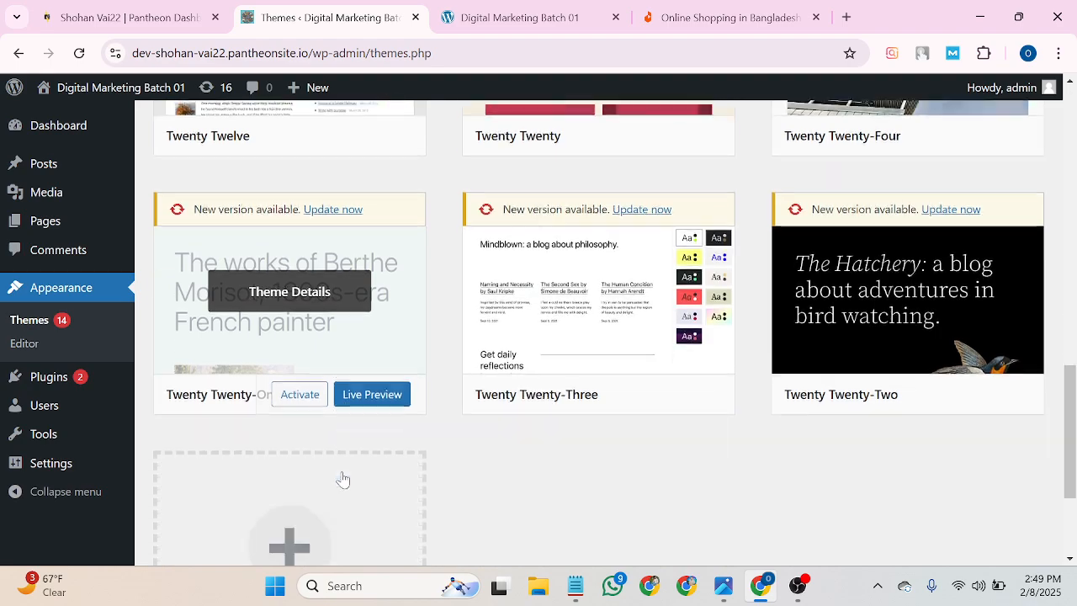
scroll(343, 480, "down", 1)
scroll(343, 480, "up", 13)
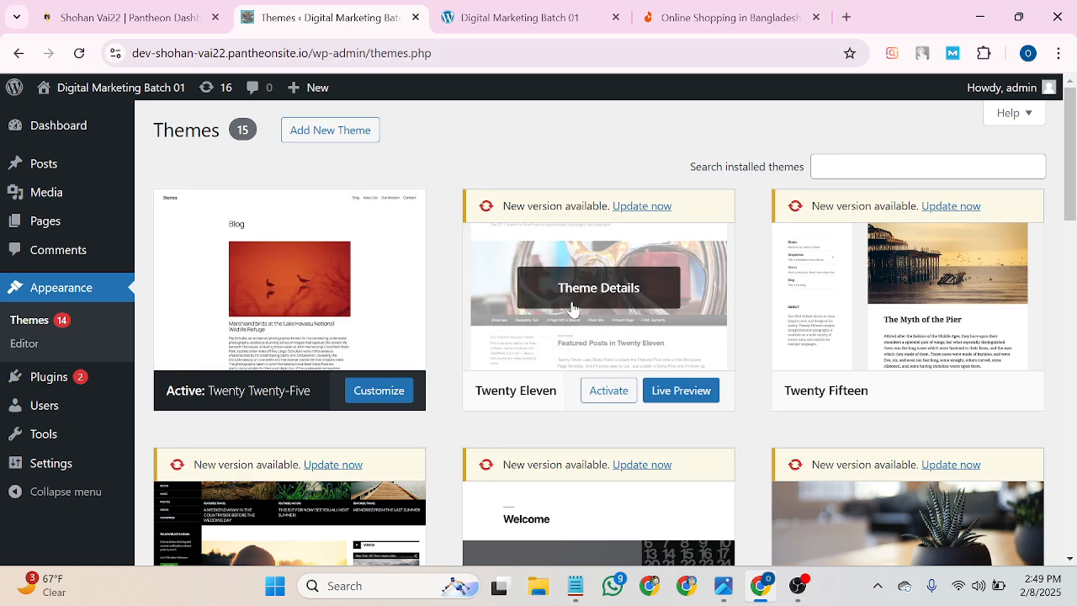
Delete the Twenty Eleven, Twenty Fifteen and Twenty Fourteen themes, confirming each deletion.
left_click(598, 308)
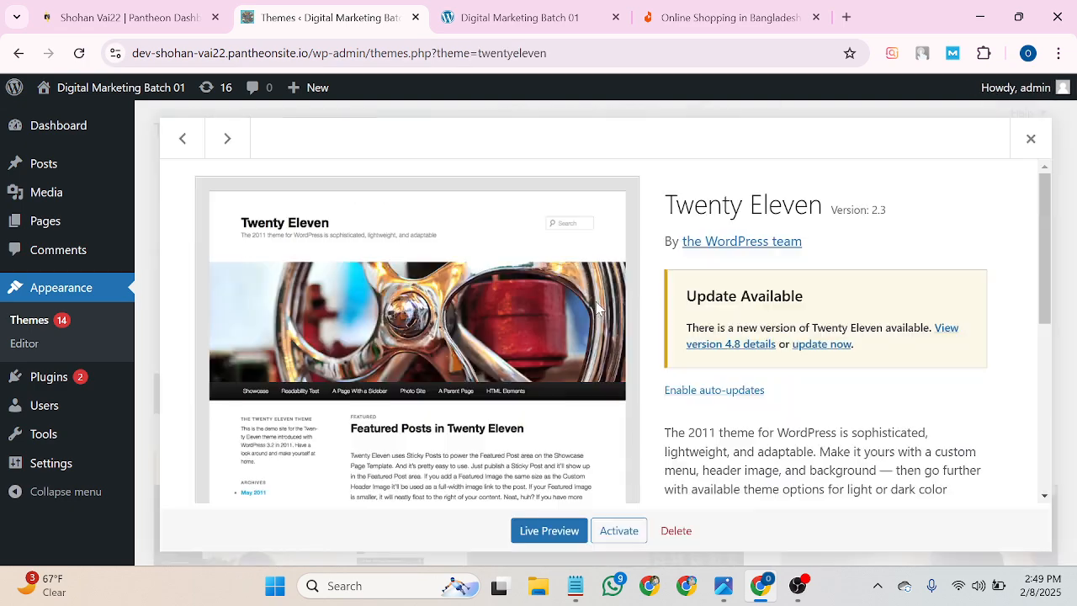
scroll(597, 320, "down", 4)
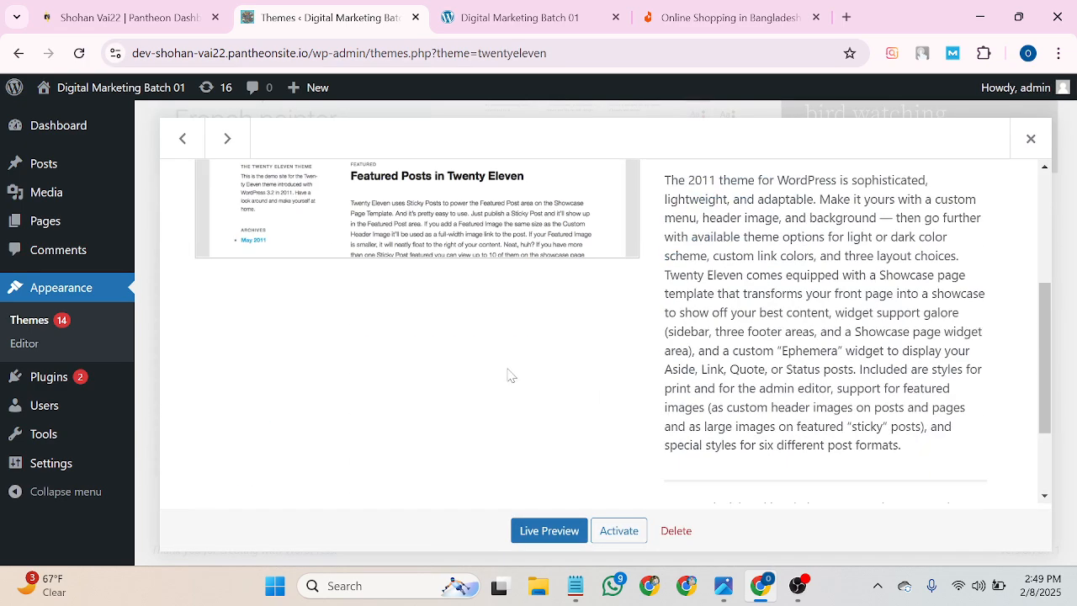
scroll(513, 373, "up", 4)
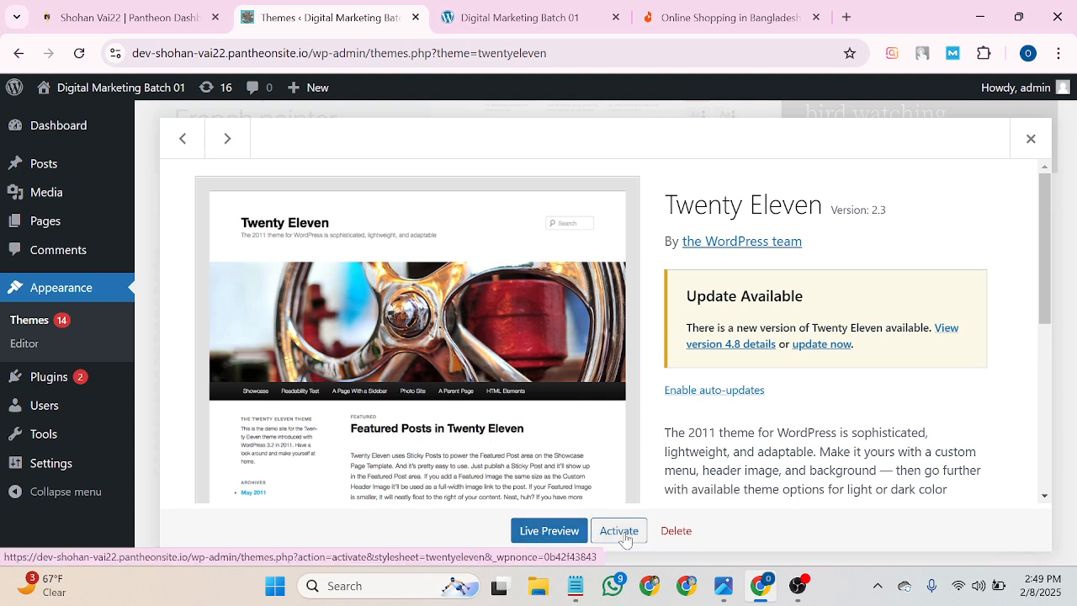
left_click(673, 541)
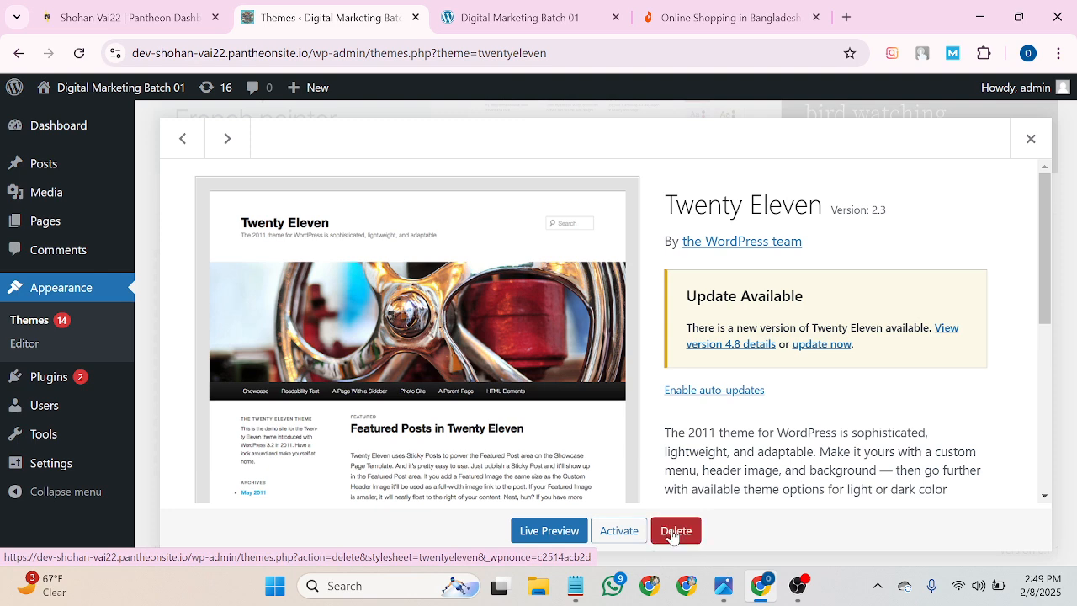
left_click(616, 207)
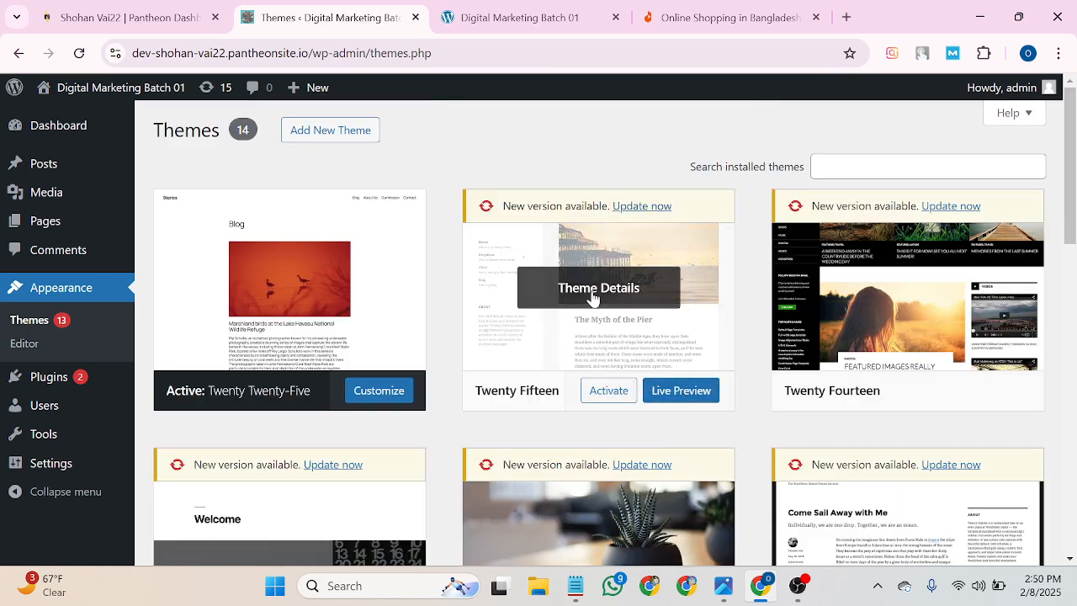
left_click(586, 338)
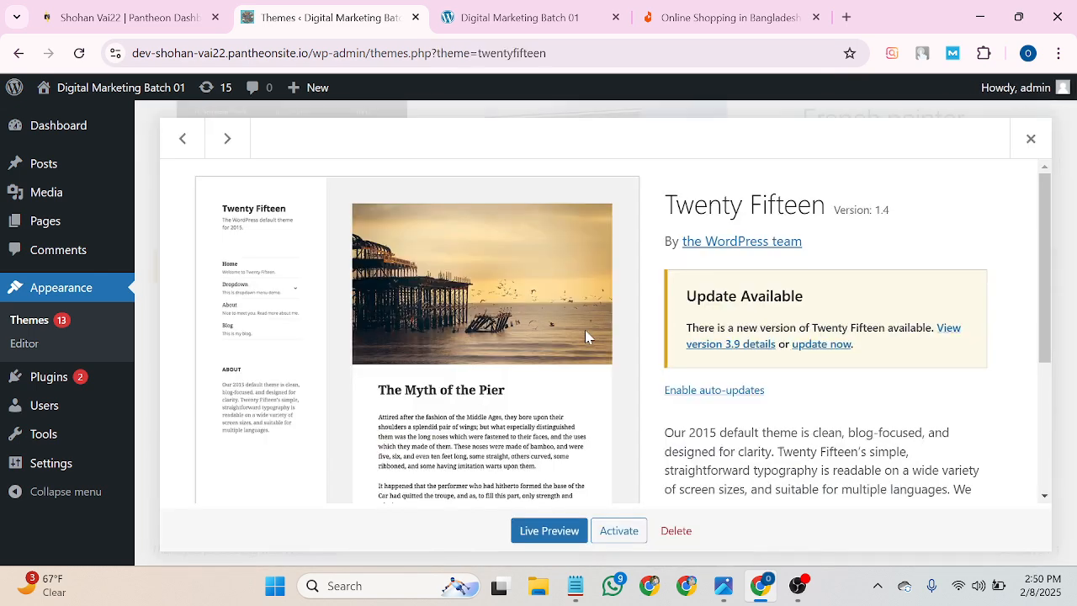
left_click(671, 532)
left_click(613, 195)
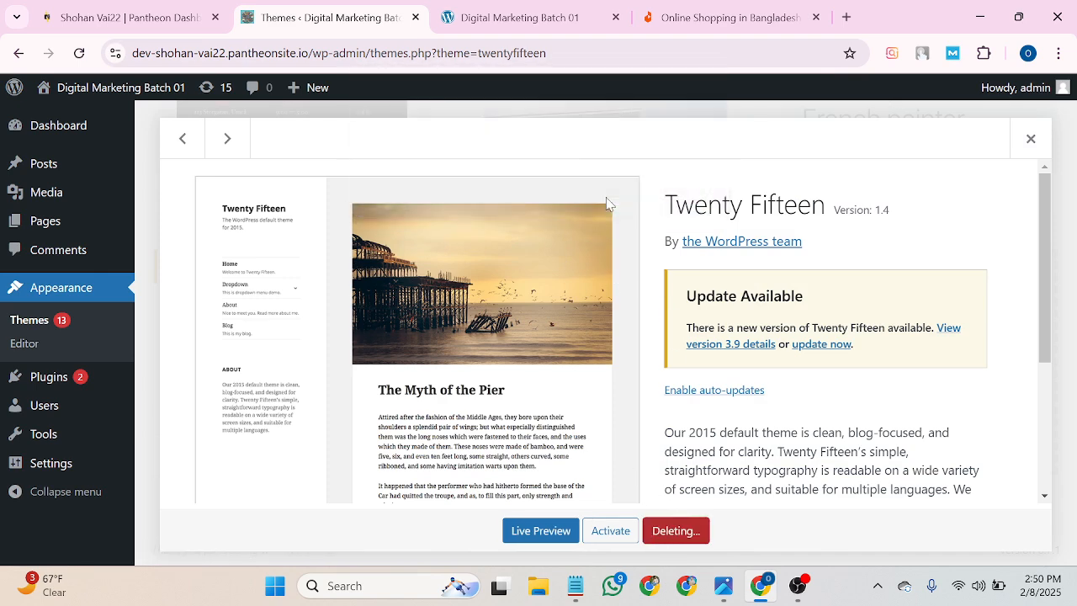
left_click(643, 337)
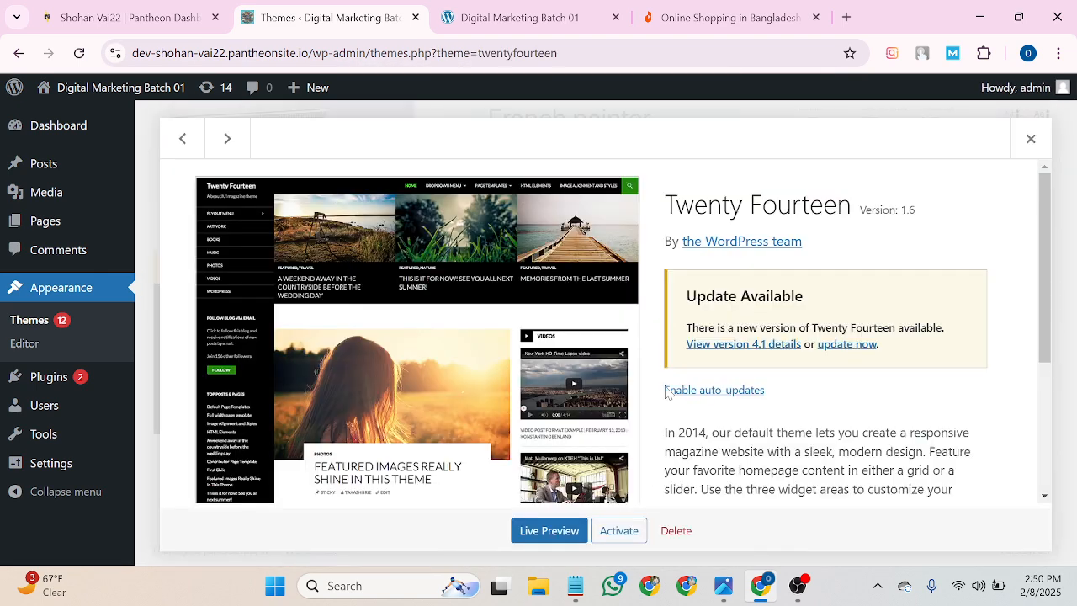
left_click(675, 530)
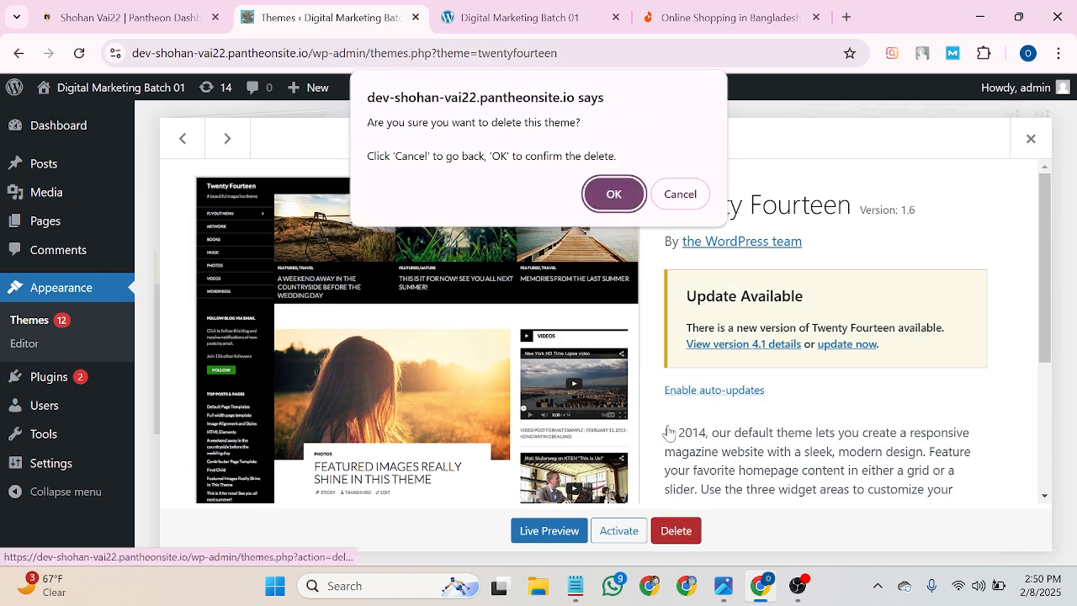
left_click(604, 192)
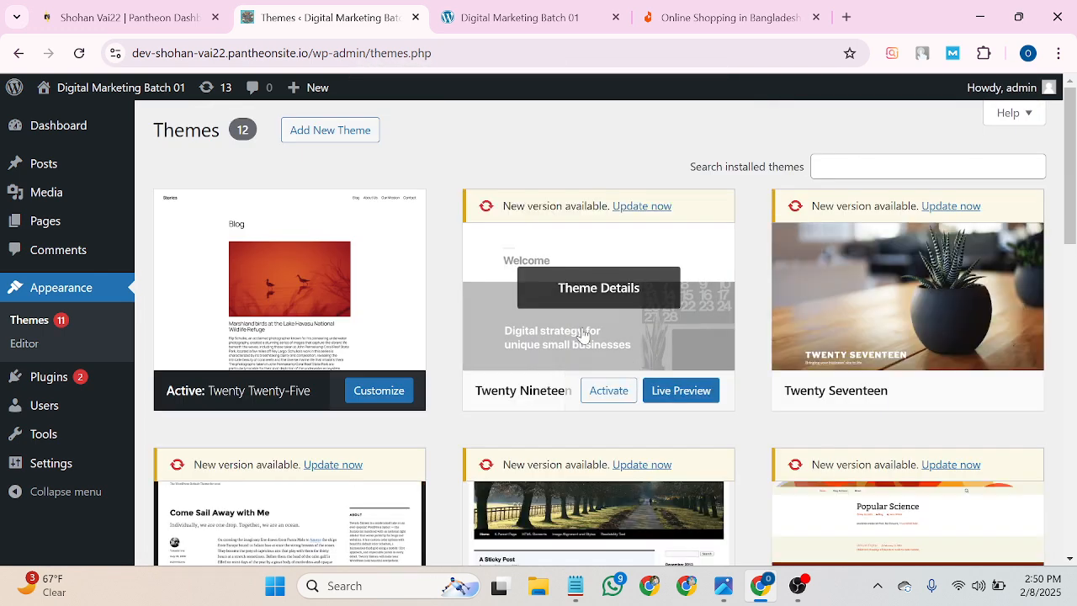
Delete the Twenty Nineteen, Twenty Seventeen and Twenty Sixteen themes, leaving 9 installed.
left_click(583, 333)
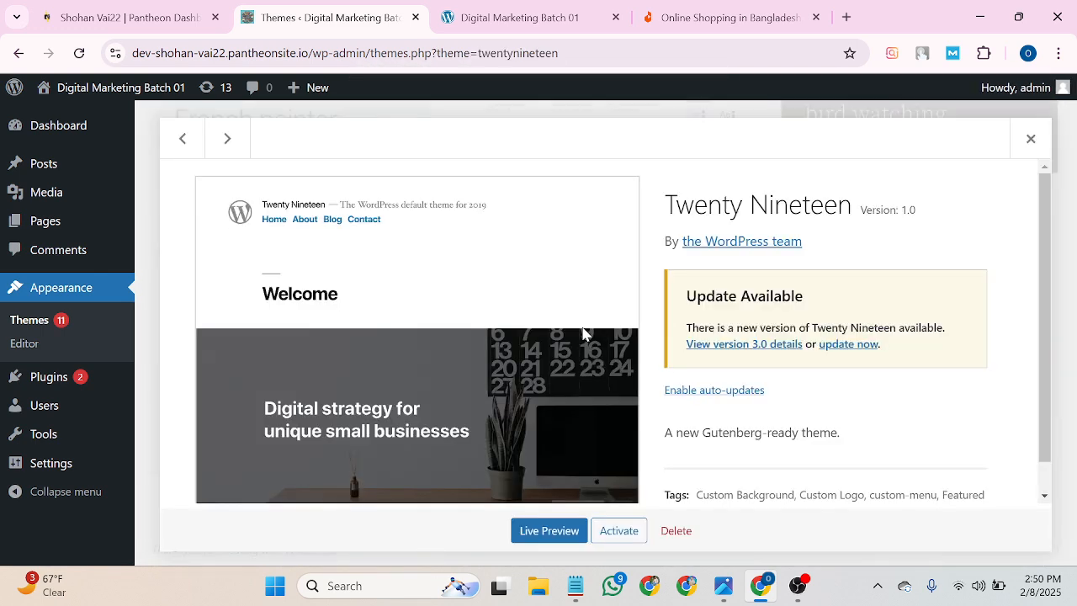
left_click(676, 528)
left_click(615, 207)
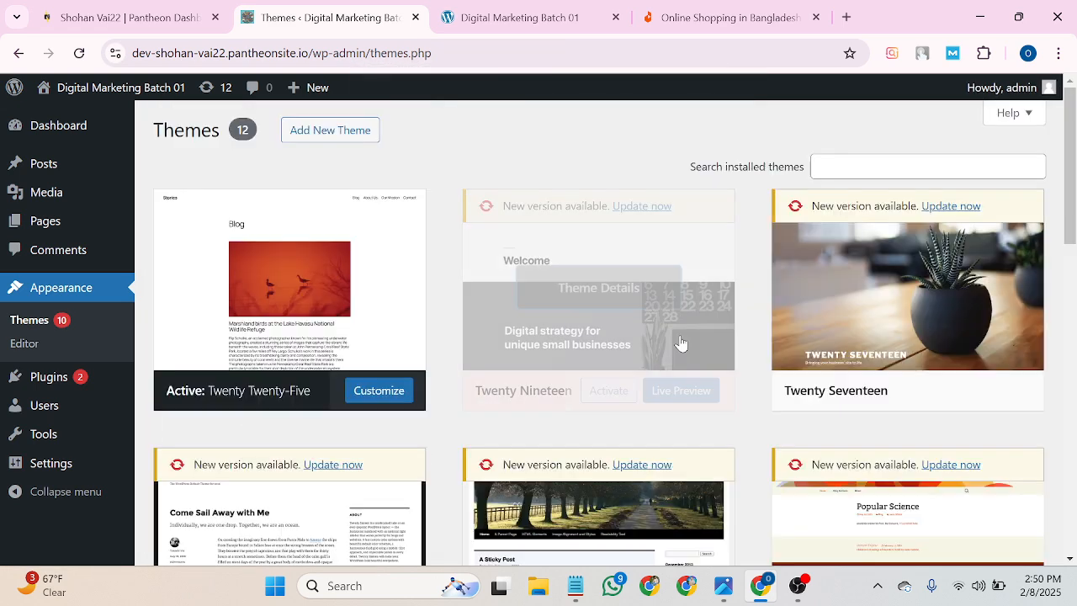
left_click(656, 333)
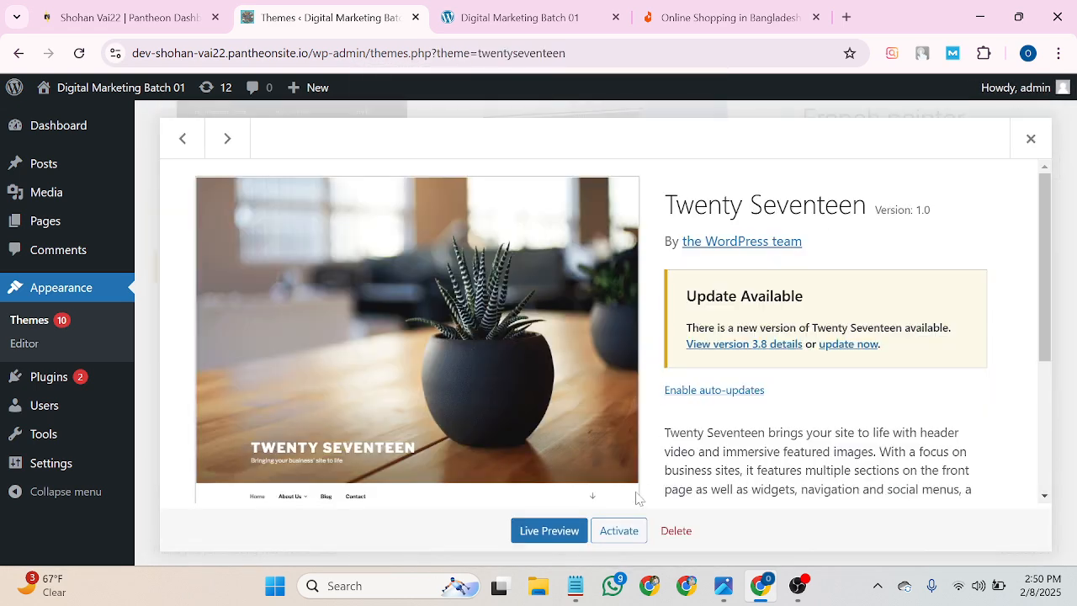
left_click(676, 531)
left_click(630, 206)
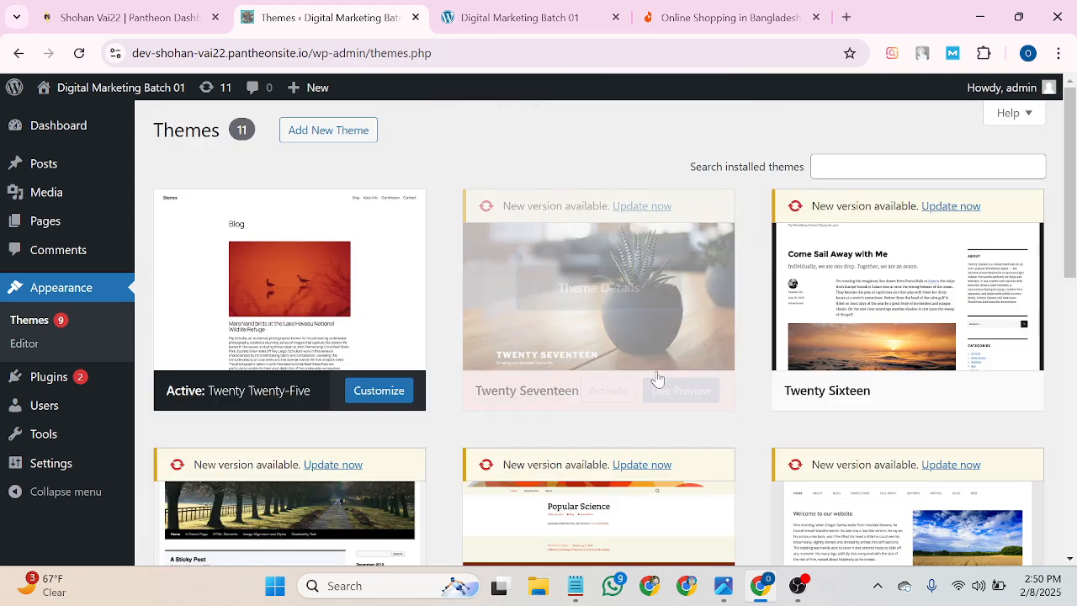
left_click(646, 340)
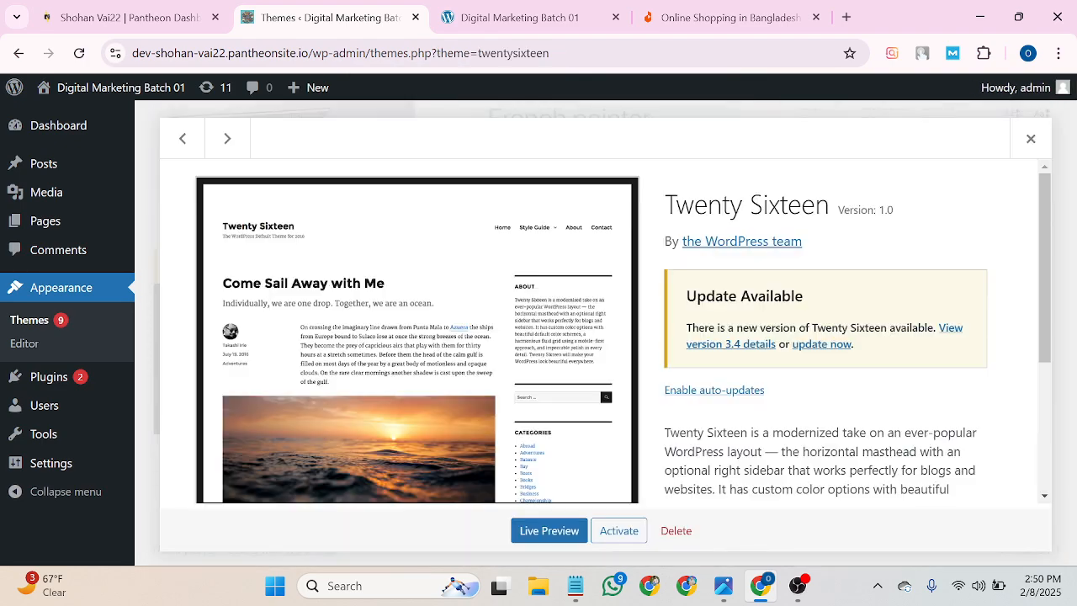
left_click(676, 530)
left_click(611, 200)
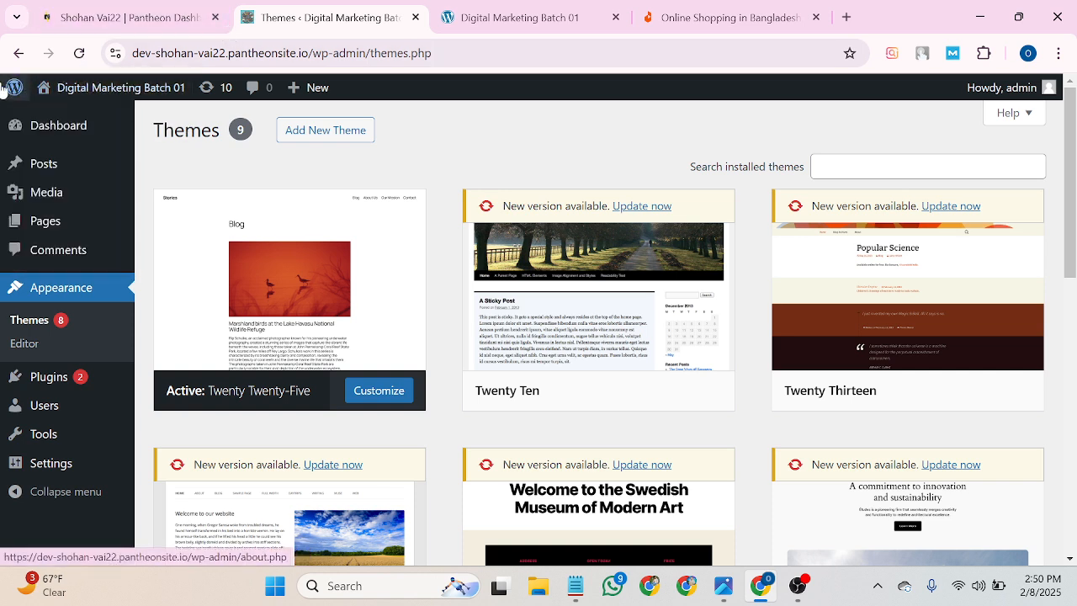
View the site's public Blog page with the Hello world! post in the Digital Marketing Batch 01 tab.
mouse_move(15, 87)
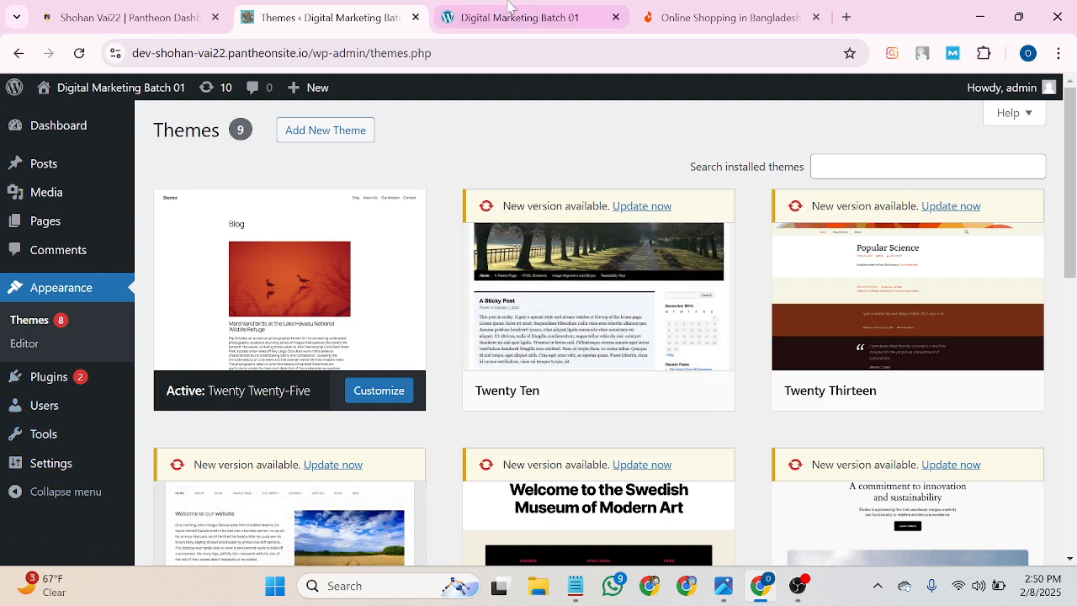
left_click(565, 10)
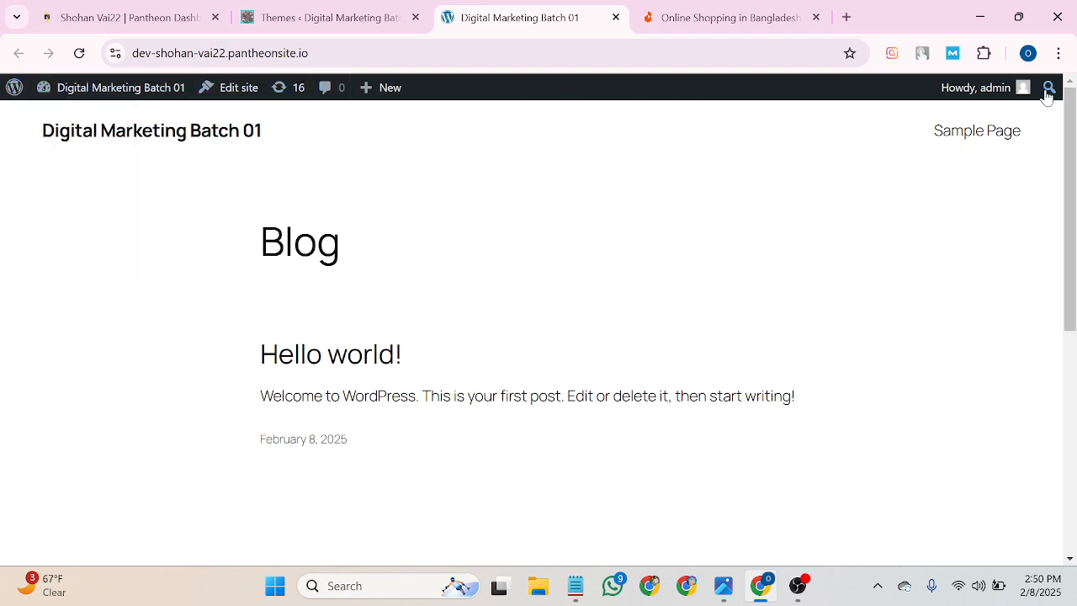
mouse_move(60, 87)
Go back to the Themes admin and open Plugins > Add New Plugin.
left_click(320, 16)
mouse_move(36, 378)
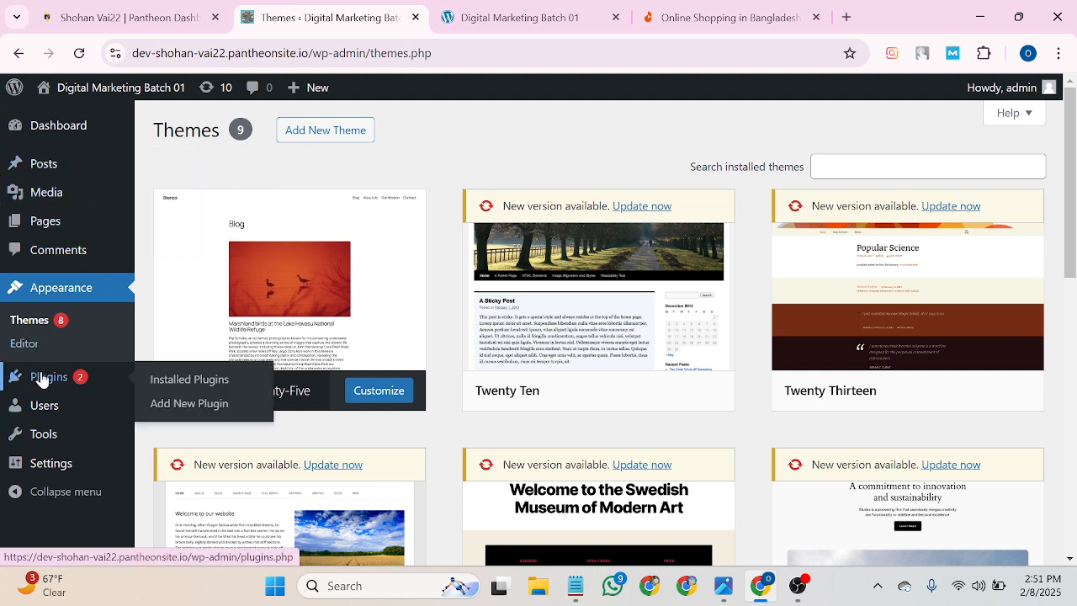
left_click(190, 404)
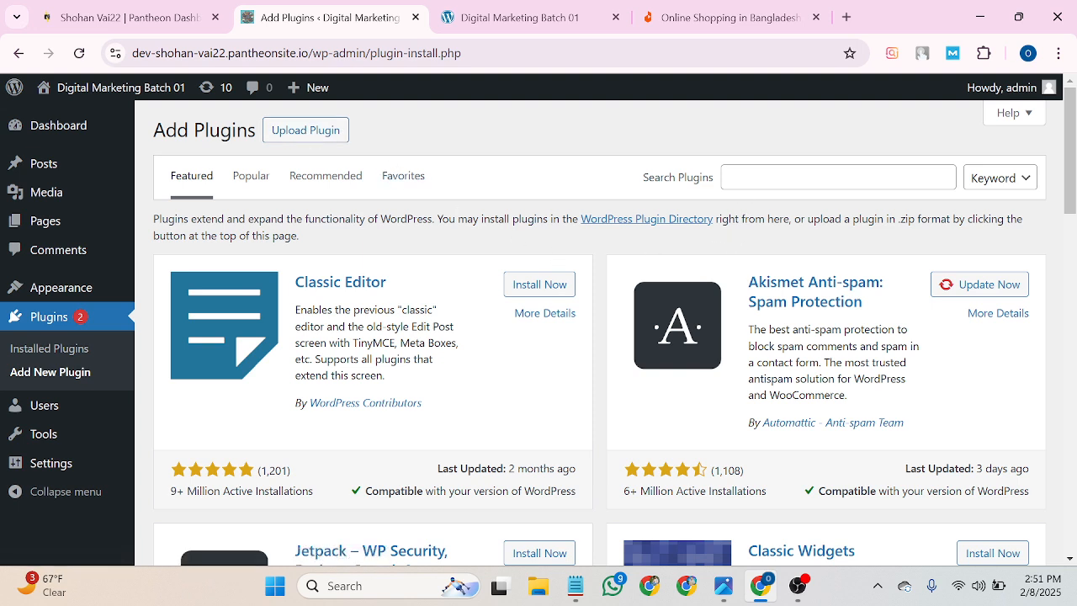
Search plugins for 'stater plugin', finding only RT Easy Builder, then open a new browser tab.
left_click(838, 178)
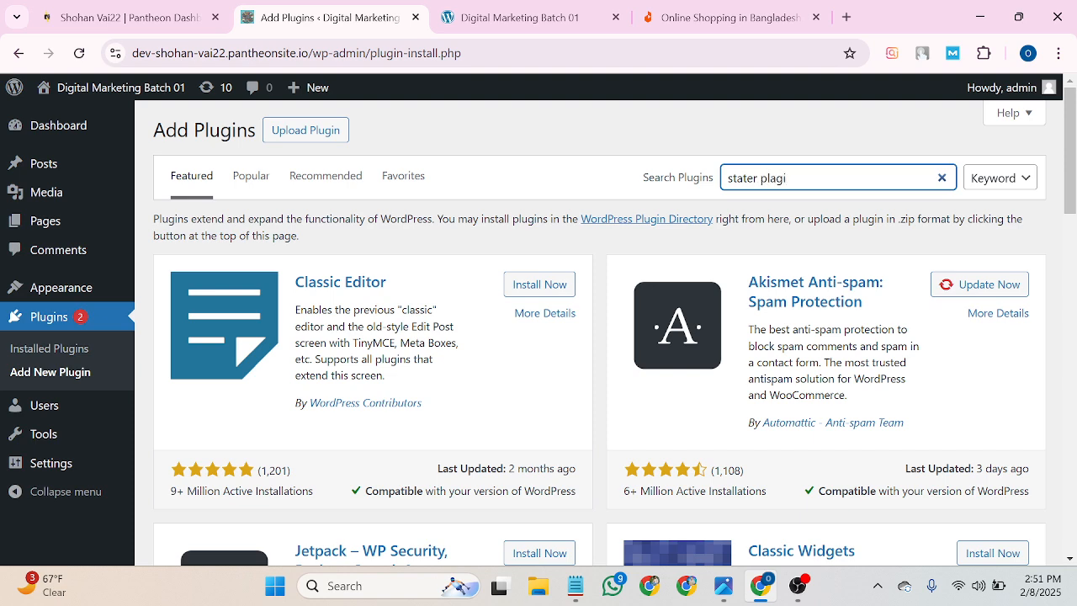
type("n")
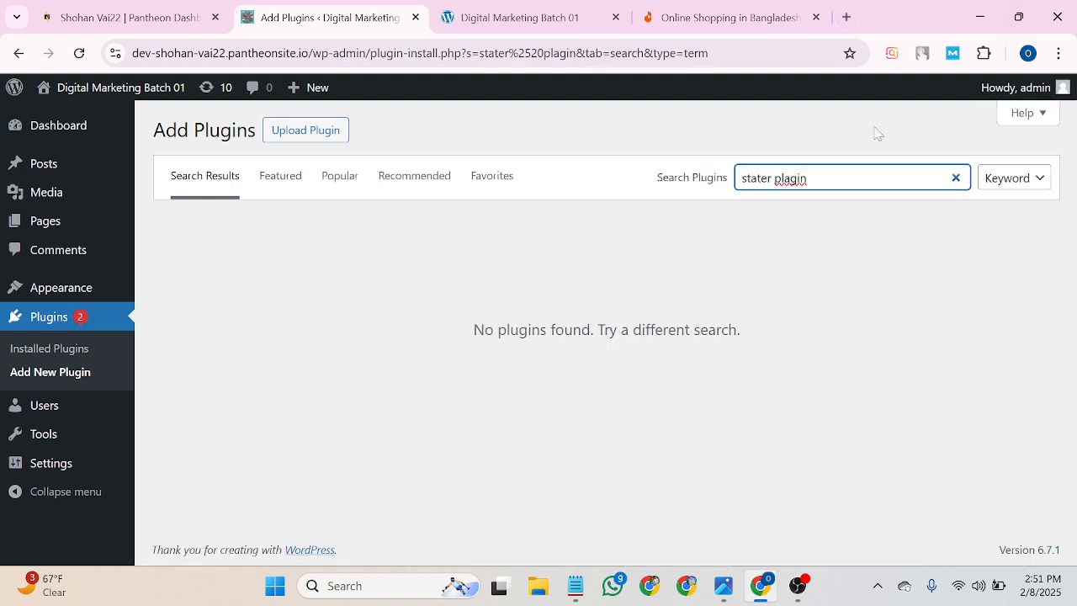
left_click(786, 178)
key("BackSpace")
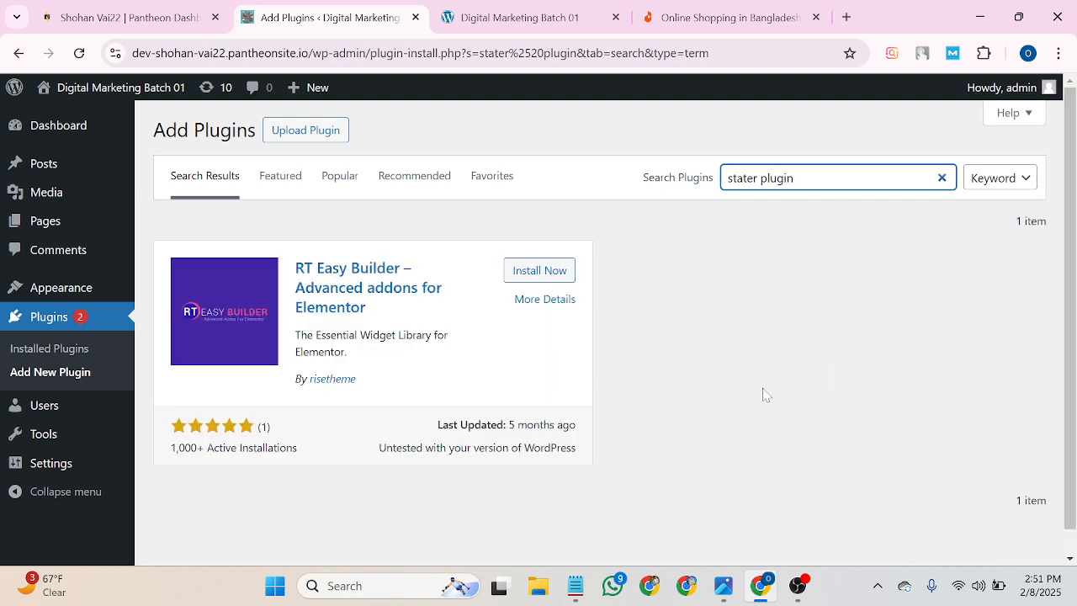
scroll(696, 401, "down", 1)
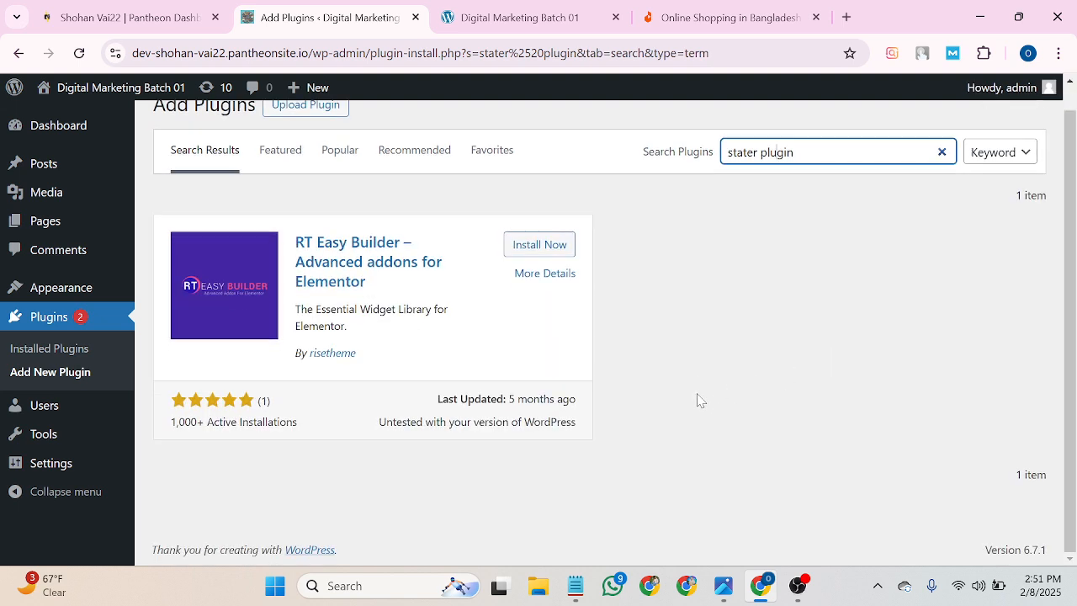
scroll(648, 401, "up", 1)
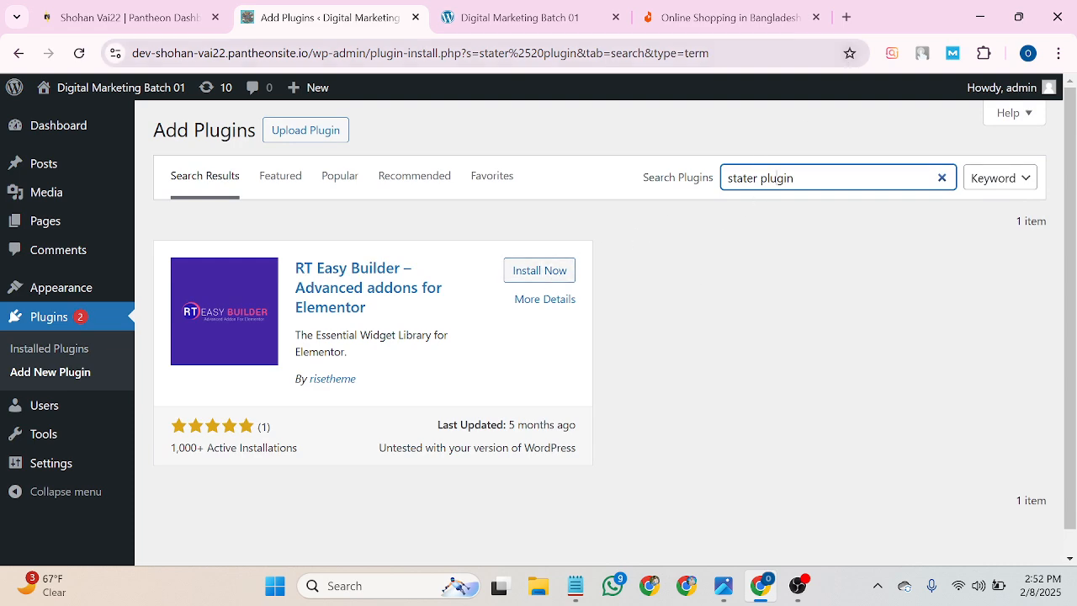
left_click(848, 17)
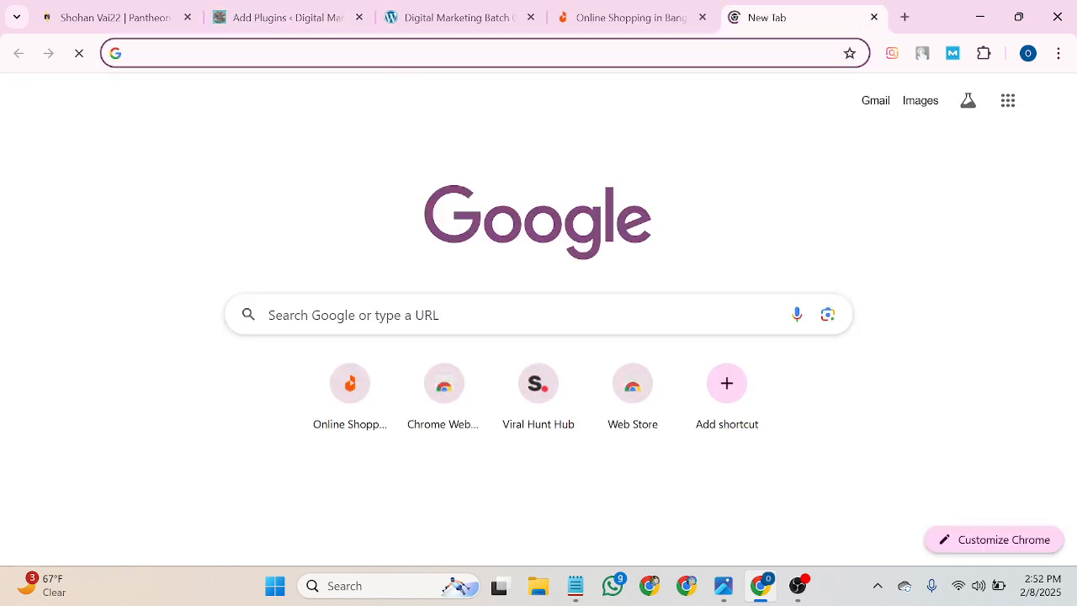
Copy the 'stater plugin' search text and run it as a Google search in the new tab.
left_click(332, 8)
left_click_drag(796, 177, 725, 177)
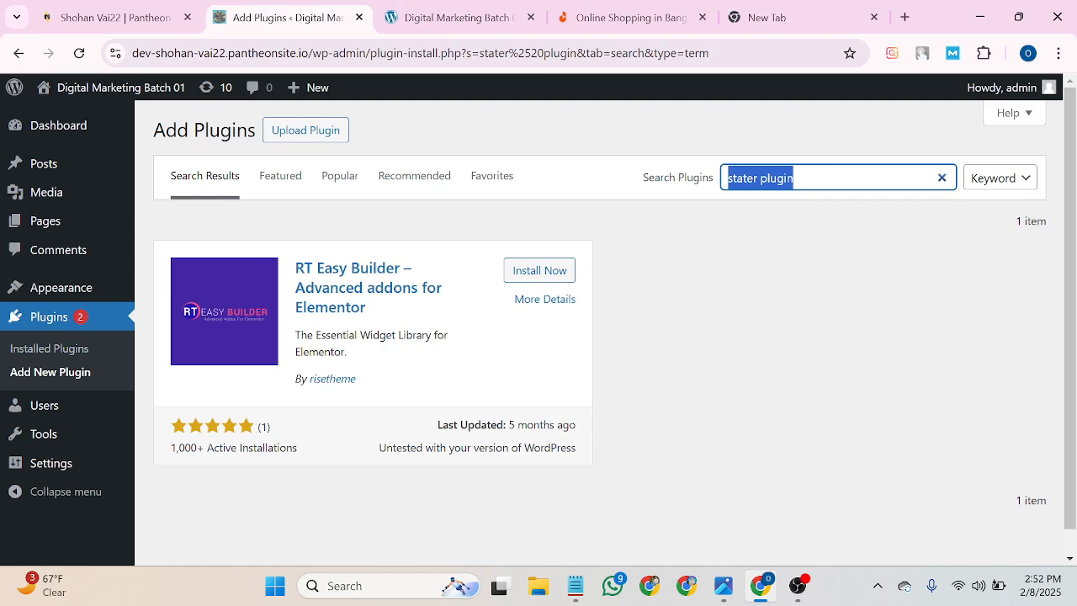
right_click(764, 177)
left_click(791, 204)
right_click(771, 178)
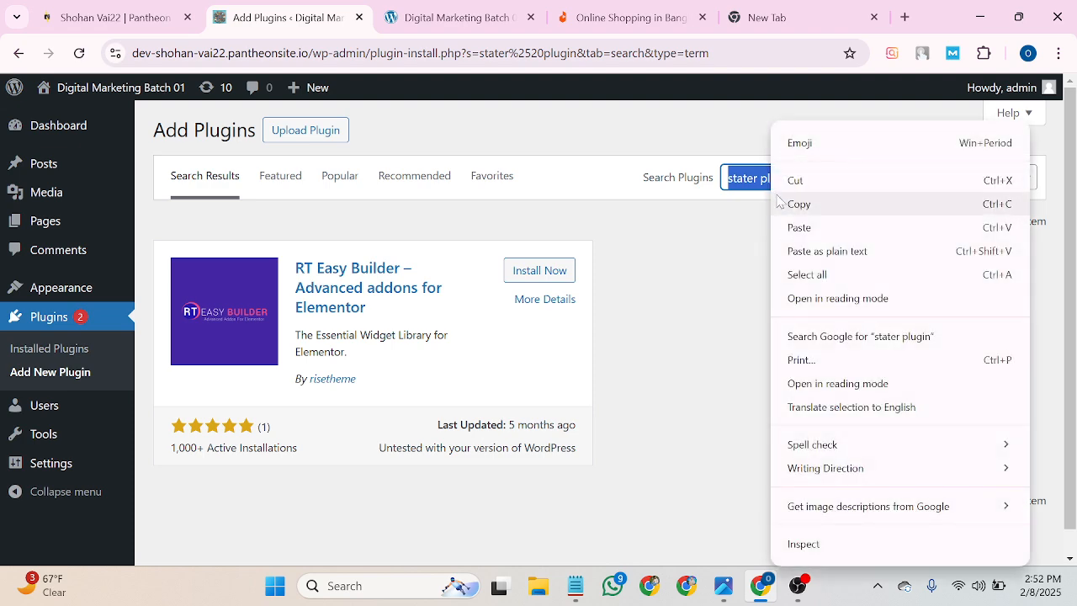
left_click(797, 209)
left_click(760, 15)
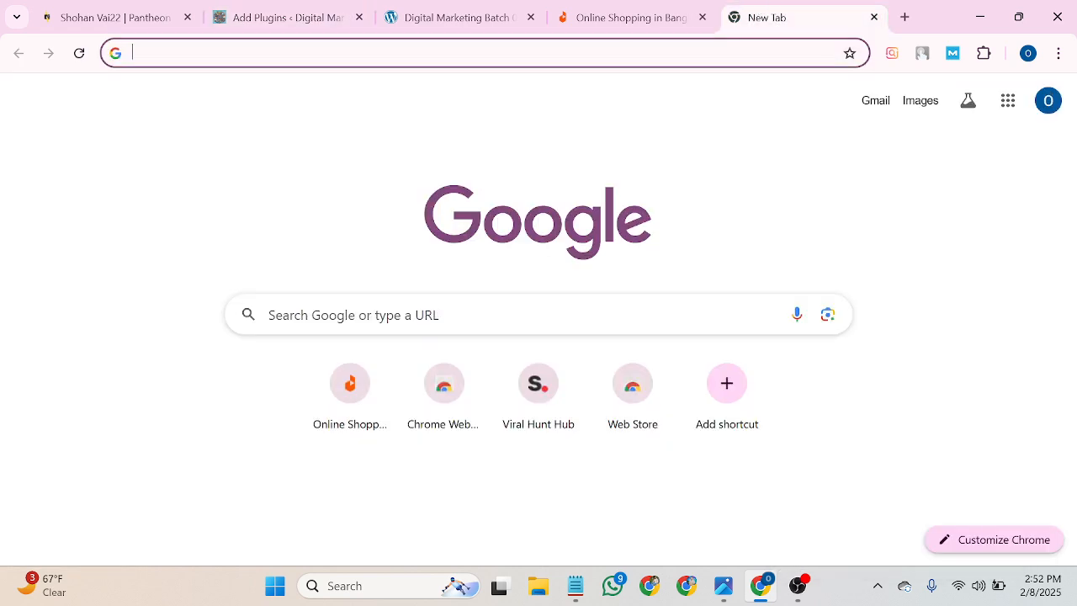
right_click(617, 53)
left_click(673, 197)
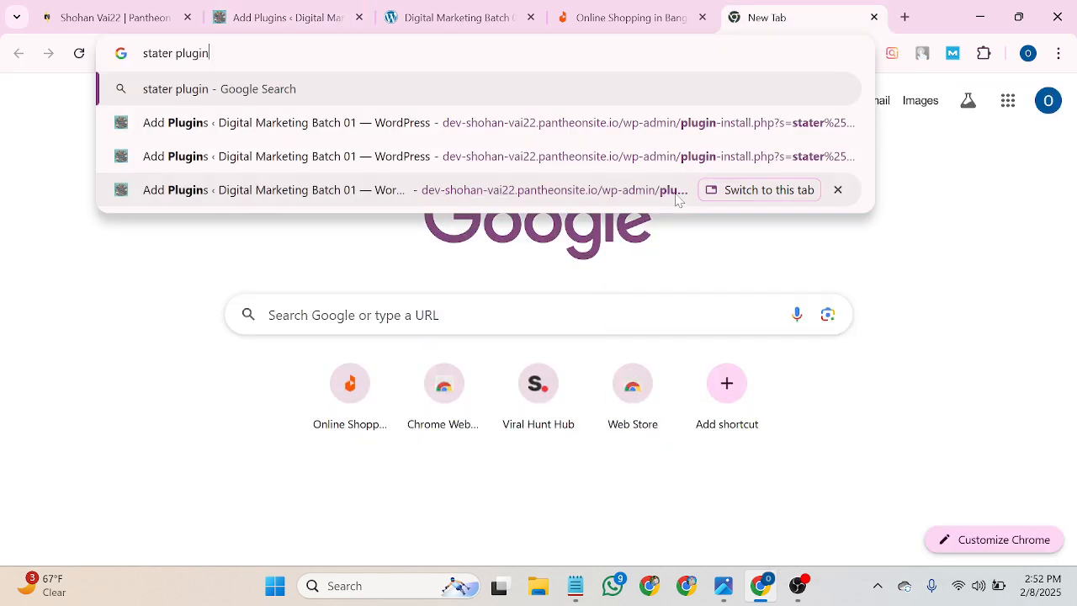
key("Return")
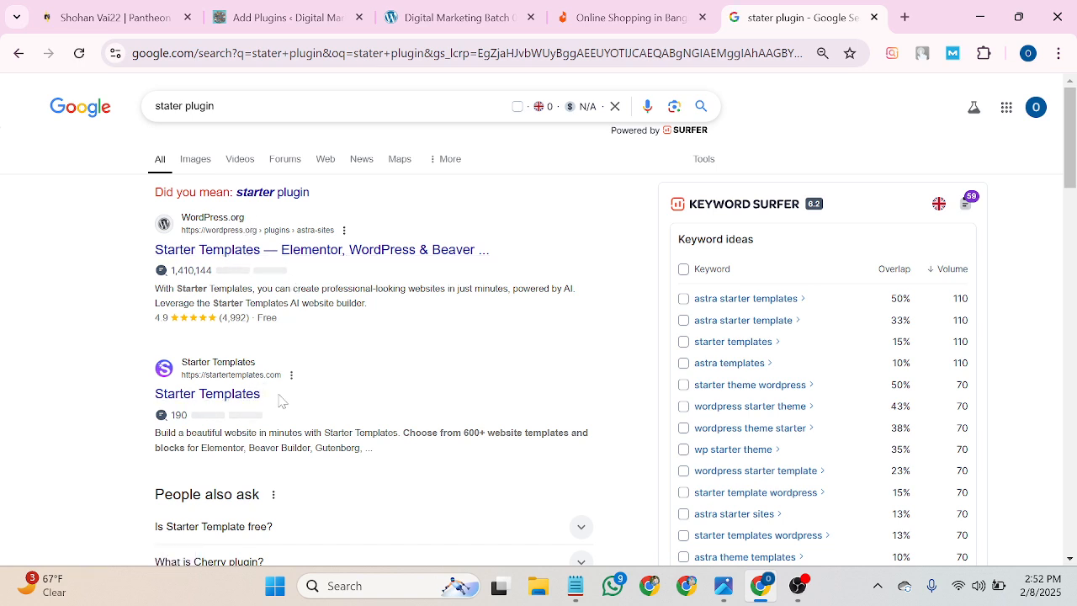
Copy 'Starter Templates' from the Google results into the WordPress plugin search box.
left_click_drag(283, 395, 156, 394)
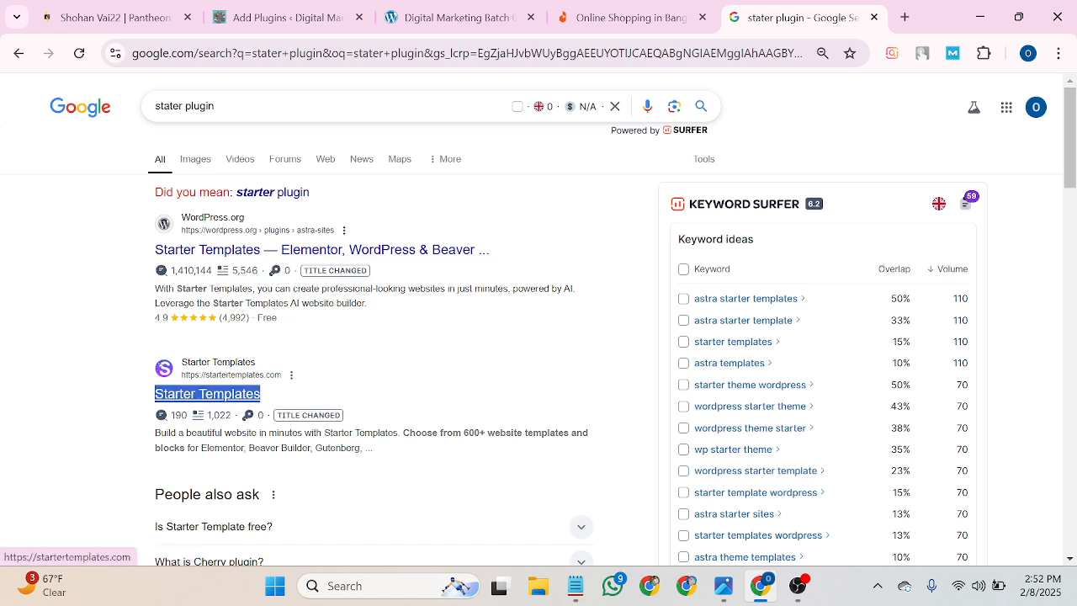
right_click(168, 392)
left_click(206, 196)
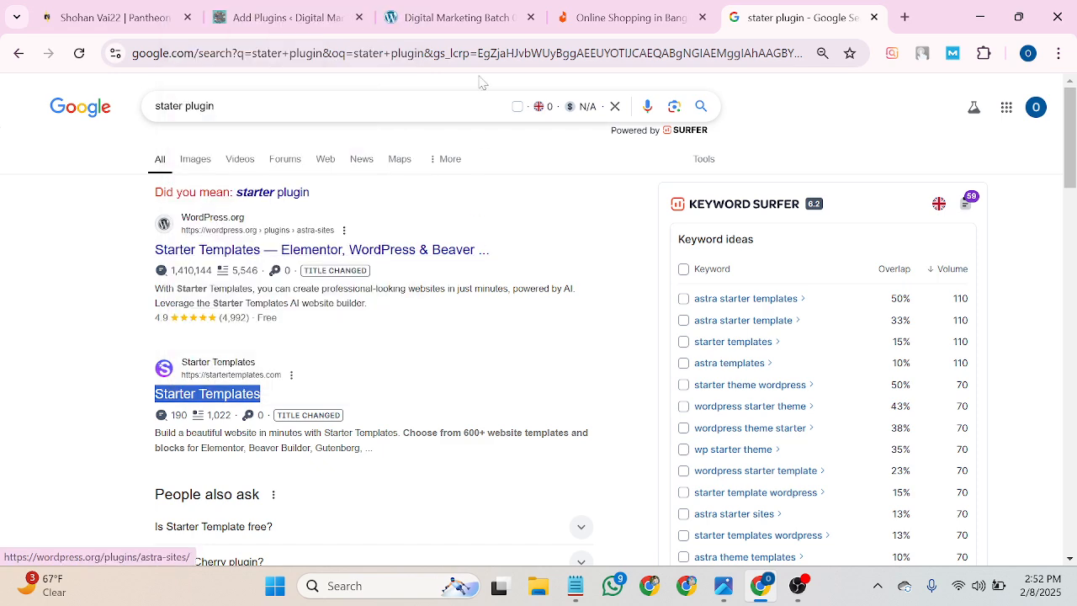
left_click(328, 10)
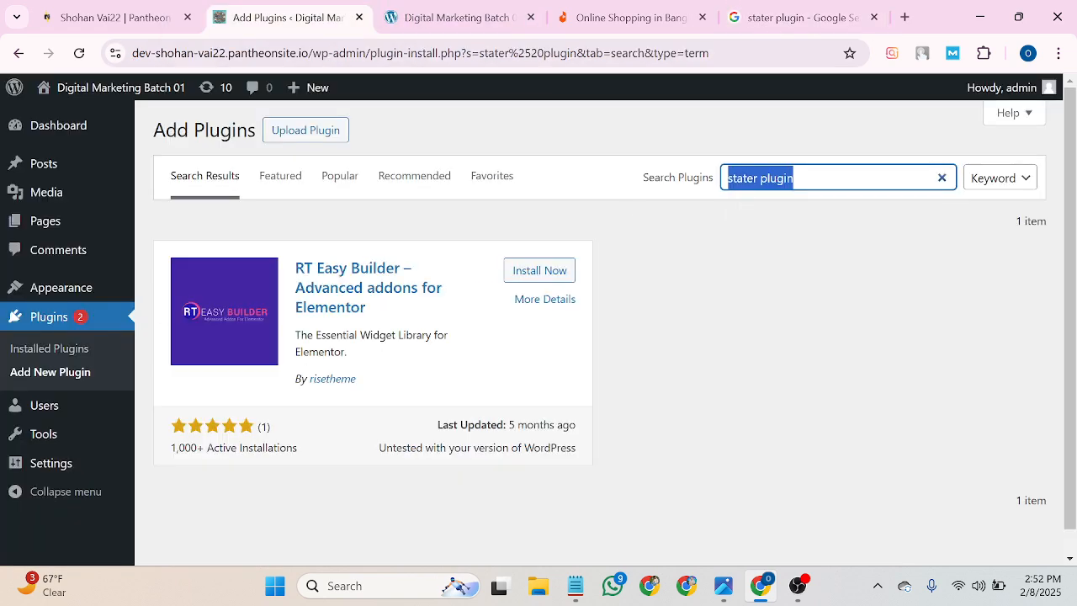
right_click(740, 177)
left_click(776, 235)
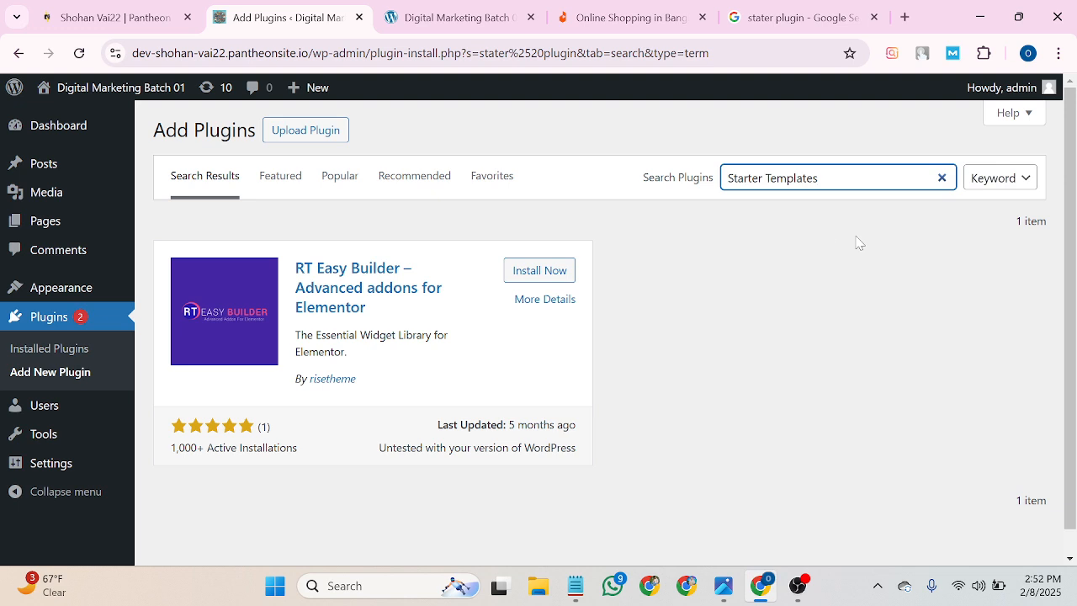
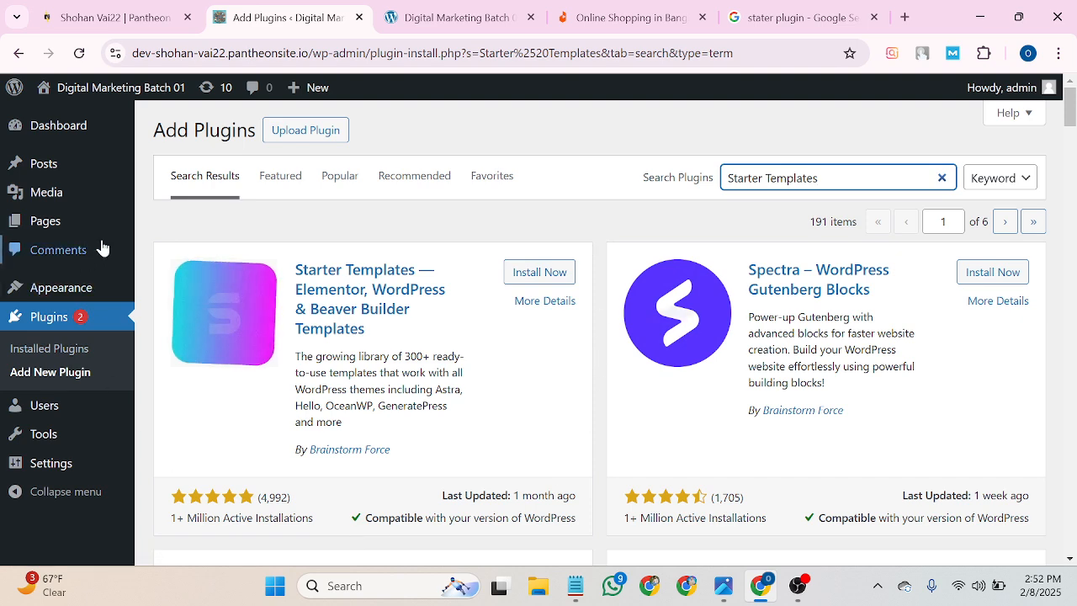
Install and activate the Starter Templates plugin, then clear the plugin search box.
left_click(535, 272)
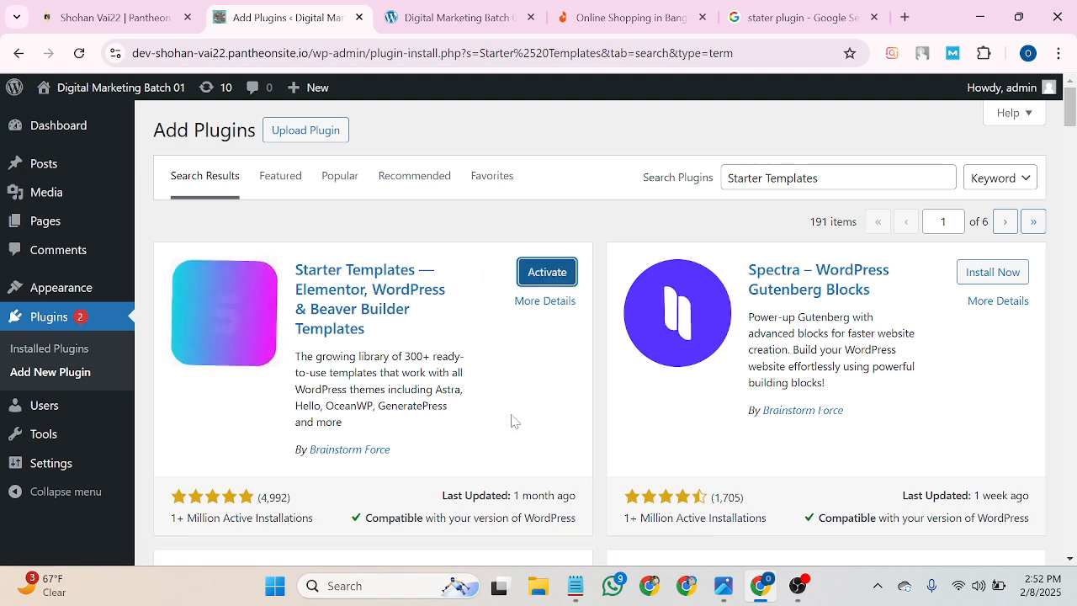
left_click(543, 272)
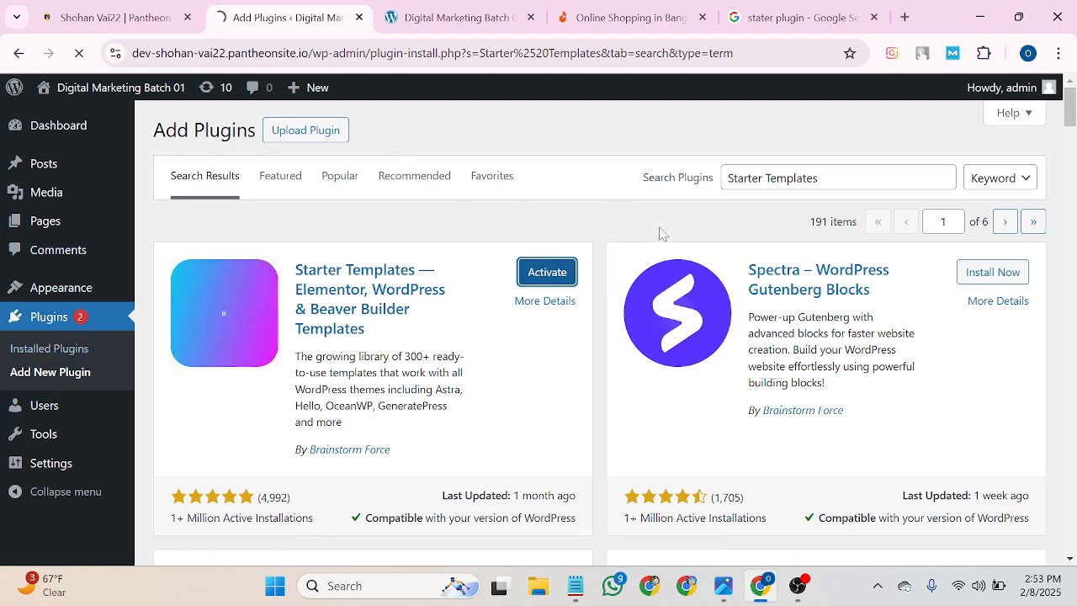
left_click(941, 178)
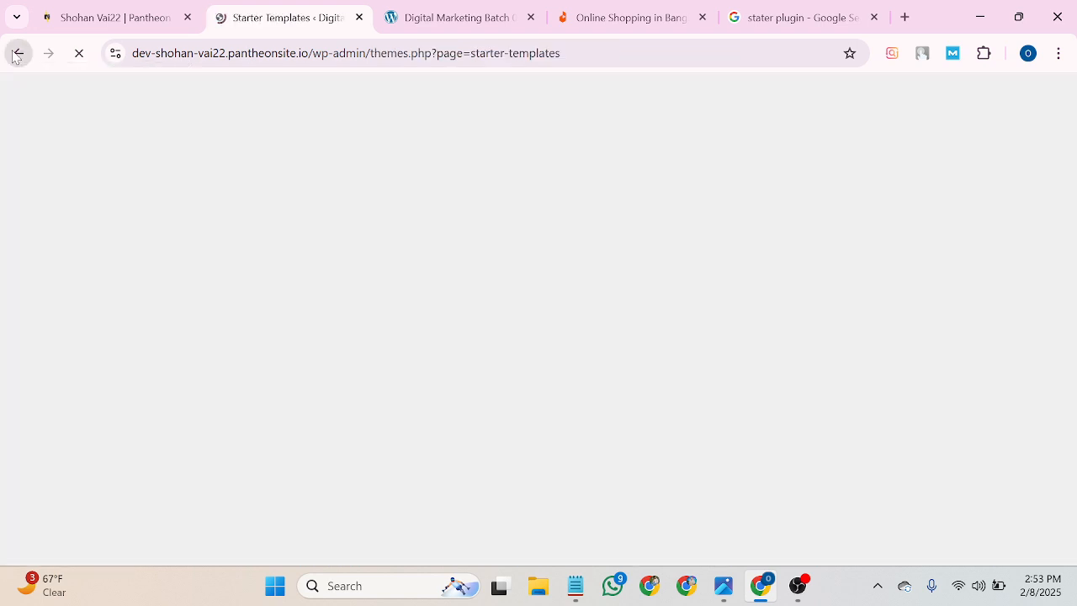
Return to the installed plugins and launch Get Started for Starter Templates.
left_click(16, 53)
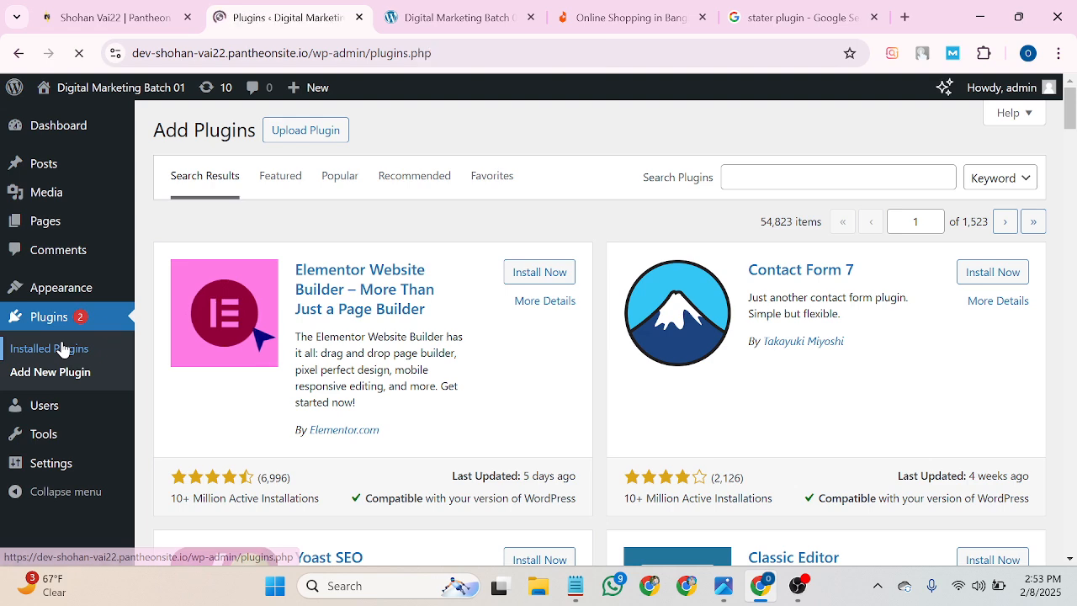
scroll(278, 368, "down", 3)
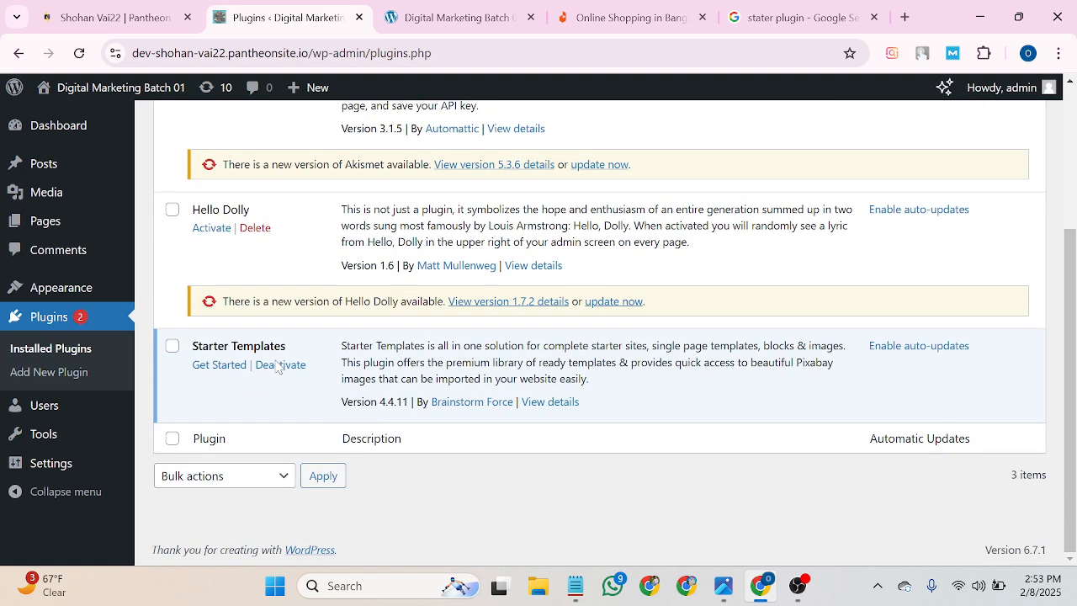
left_click(212, 366)
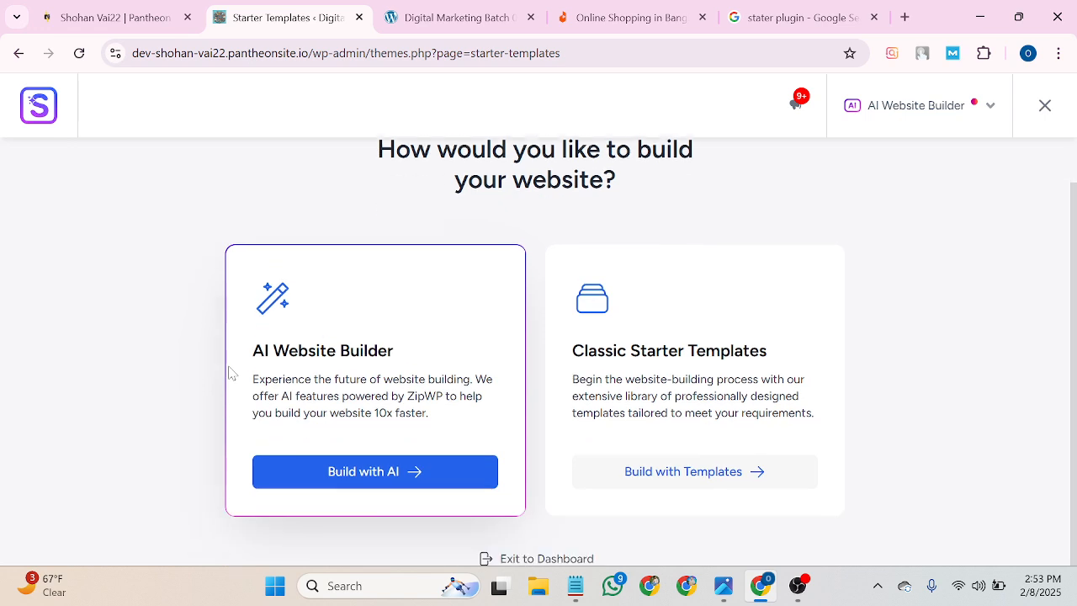
Choose Build with Templates under Classic Starter Templates.
scroll(244, 429, "down", 1)
scroll(232, 282, "up", 1)
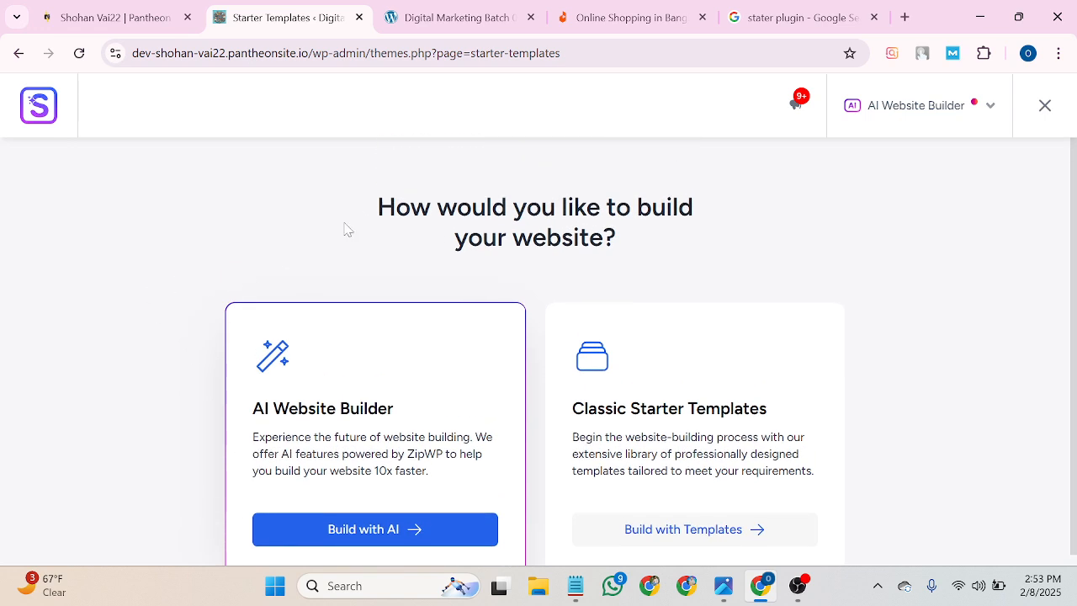
scroll(408, 280, "down", 1)
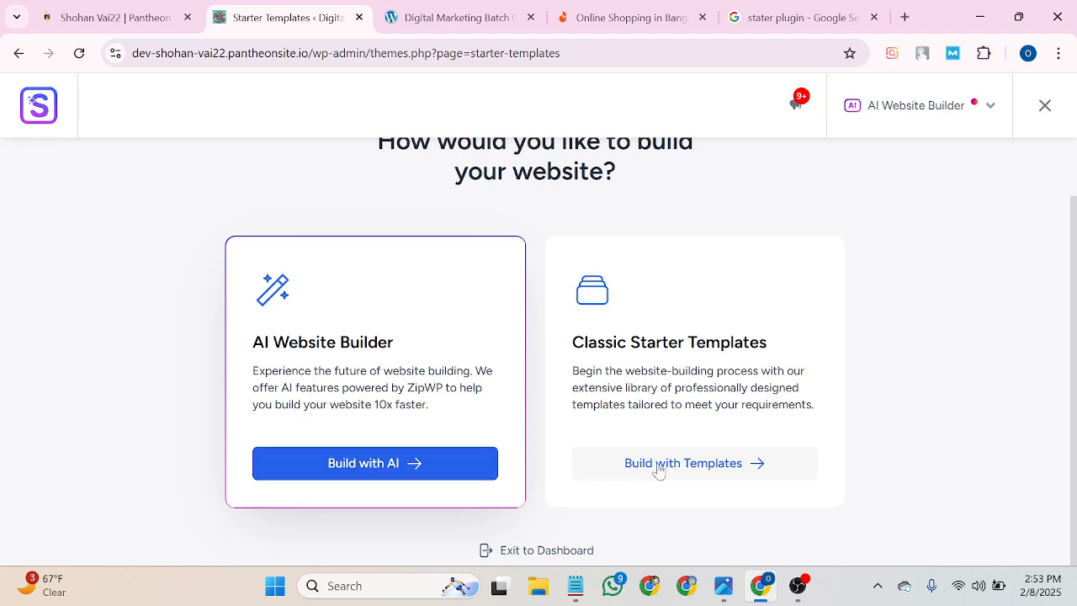
left_click(721, 468)
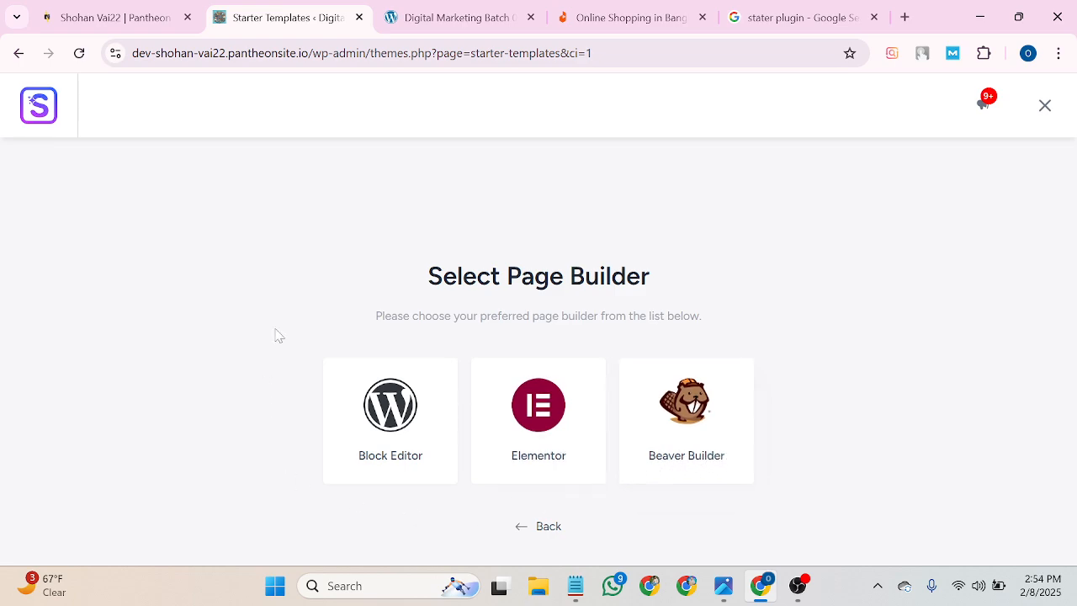
Select Elementor as the page builder and browse the template category menus toward Personal Sites.
left_click(531, 422)
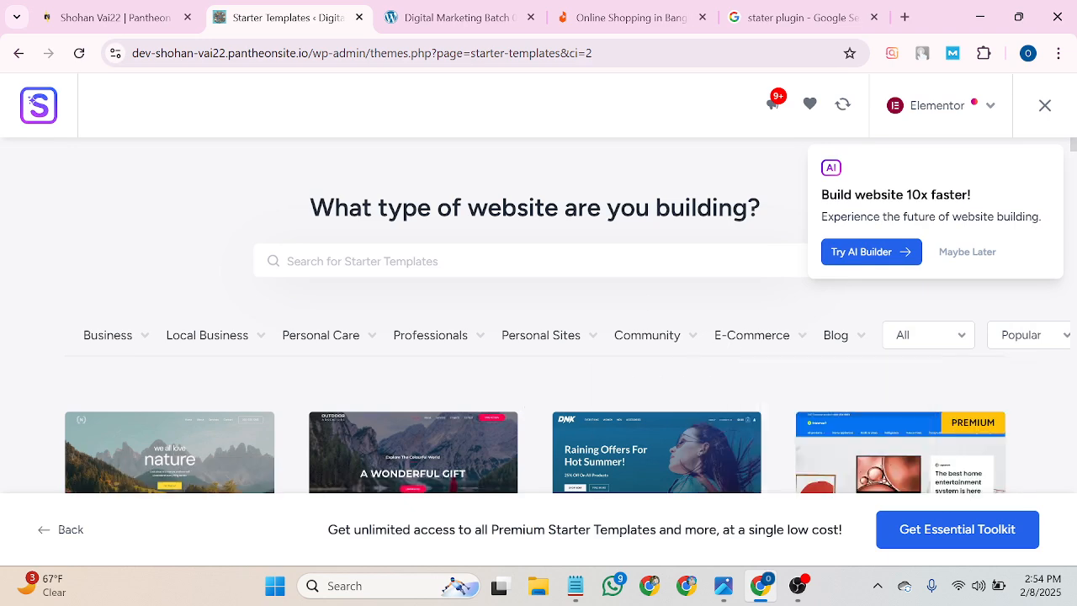
scroll(687, 257, "down", 1)
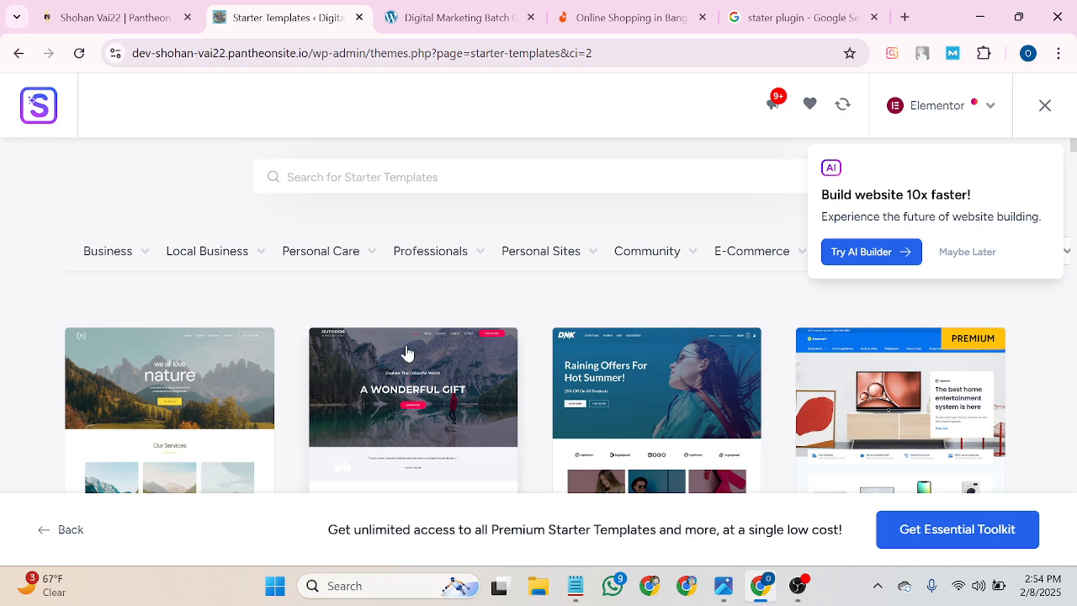
scroll(405, 352, "up", 1)
scroll(406, 352, "down", 1)
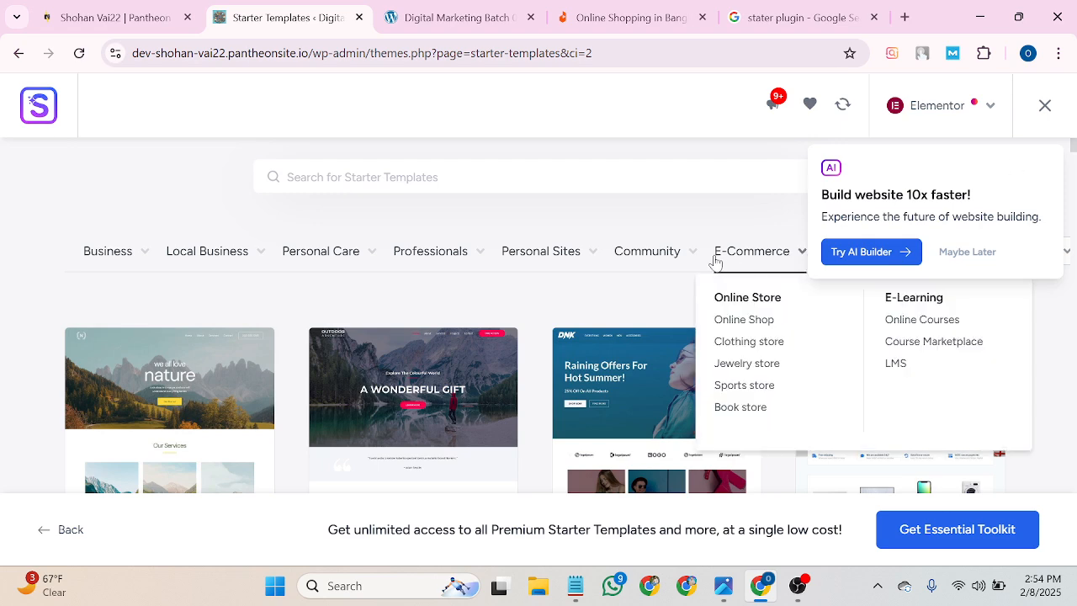
mouse_move(123, 258)
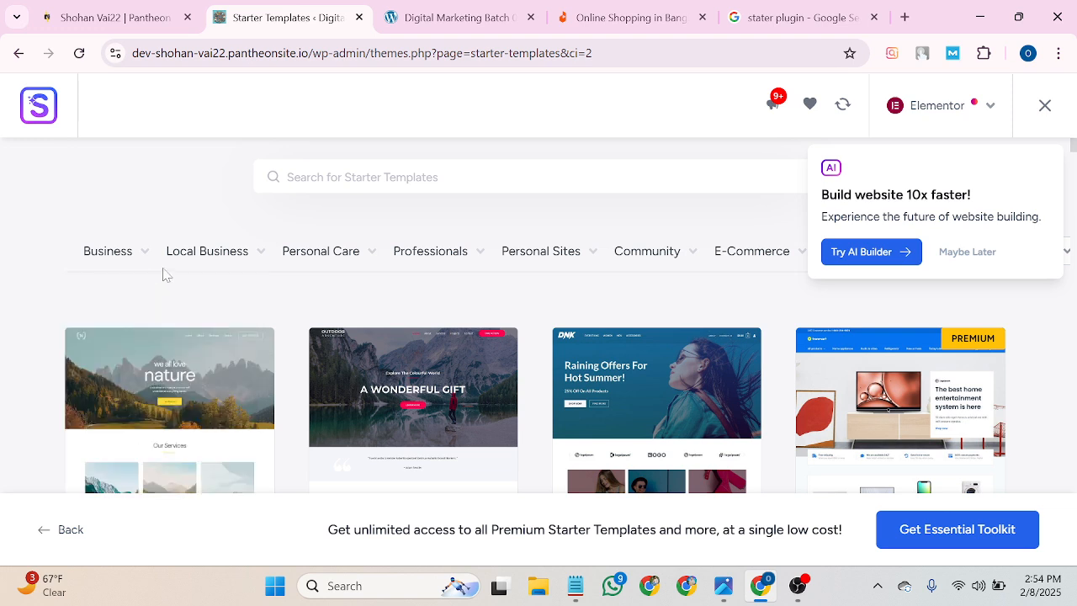
mouse_move(210, 250)
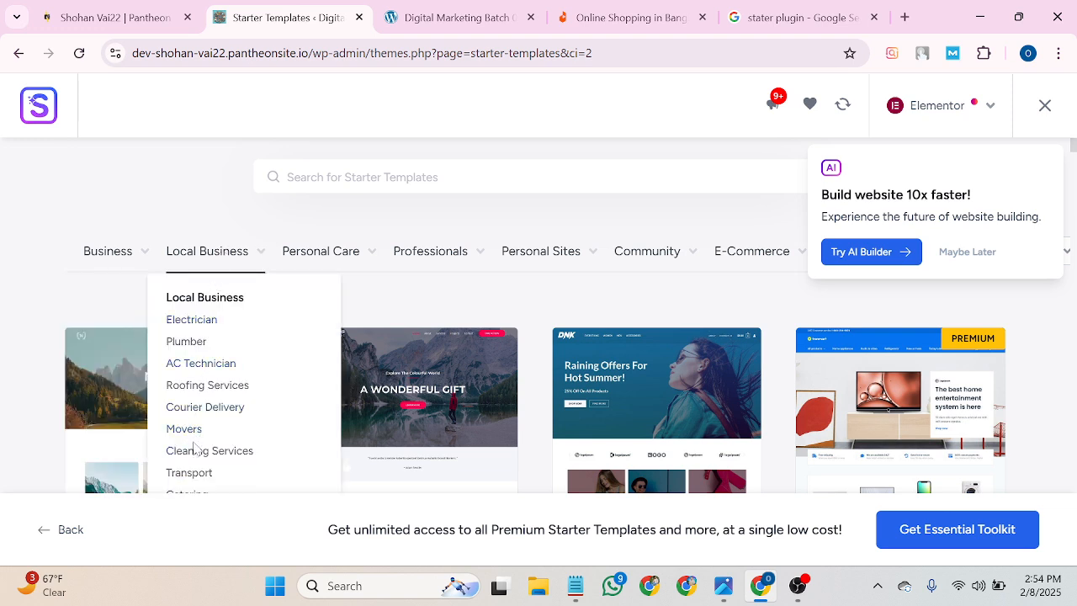
mouse_move(352, 268)
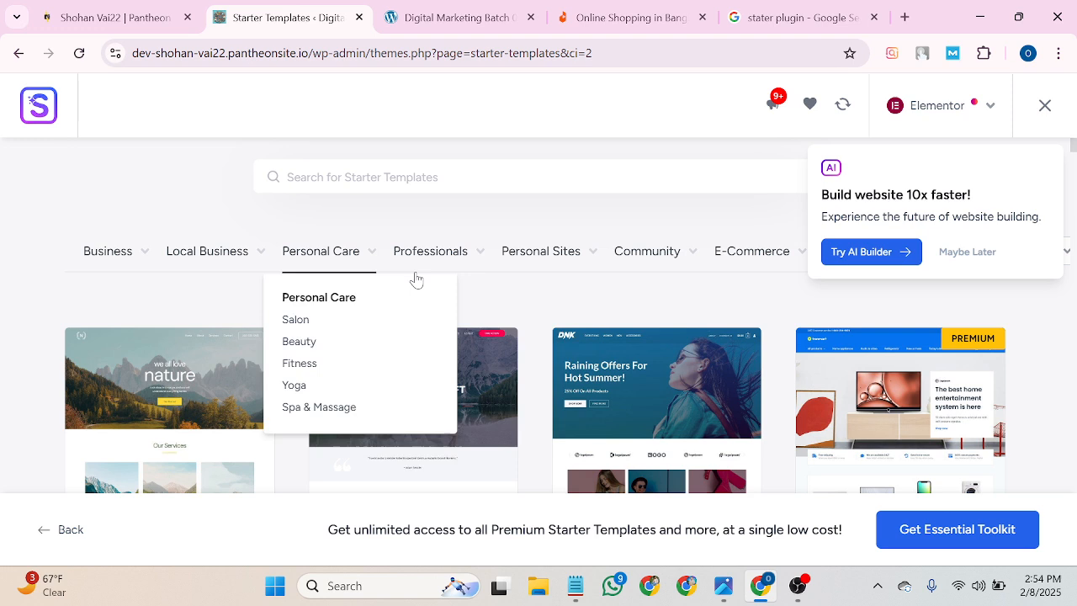
mouse_move(451, 250)
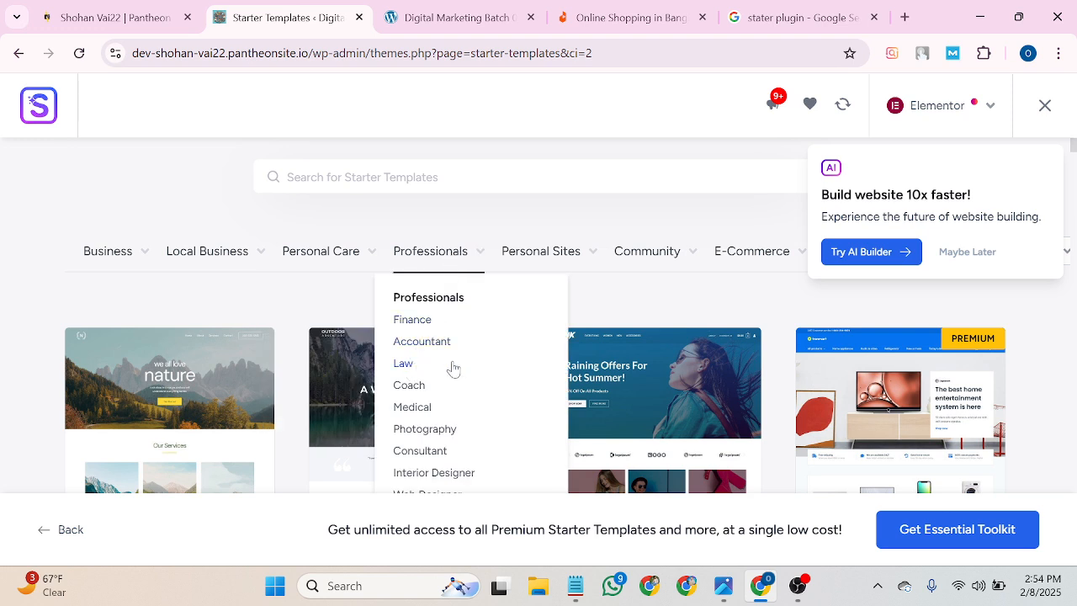
mouse_move(525, 255)
mouse_move(774, 261)
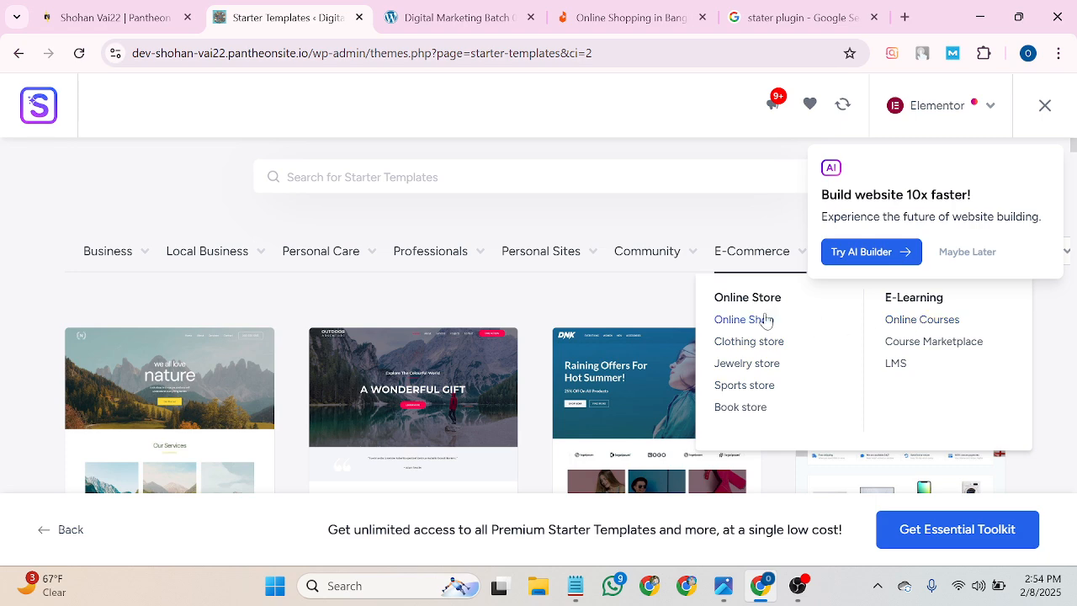
mouse_move(656, 252)
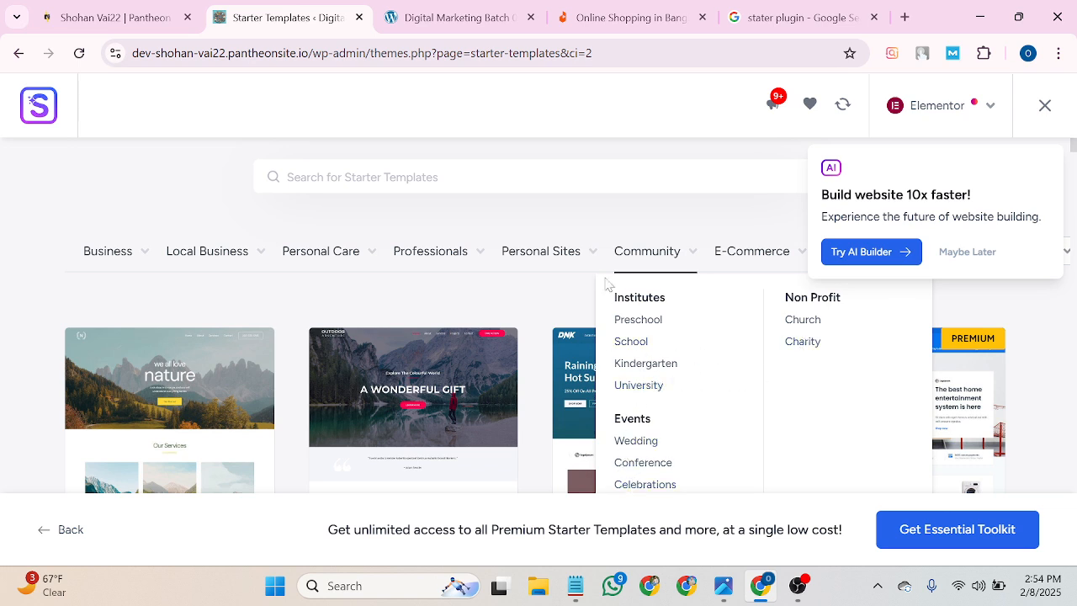
mouse_move(572, 255)
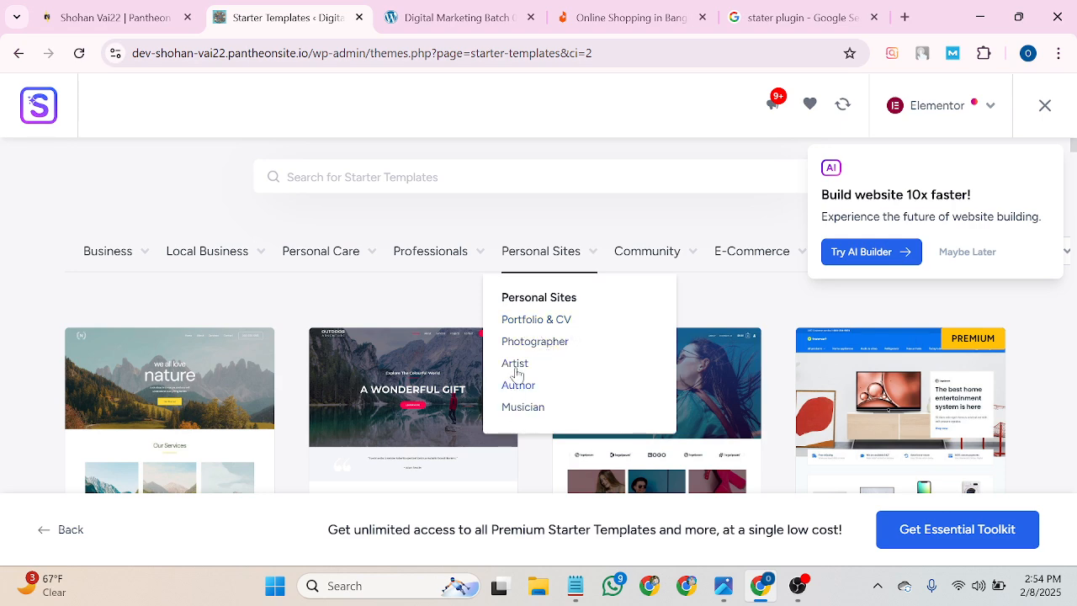
mouse_move(530, 276)
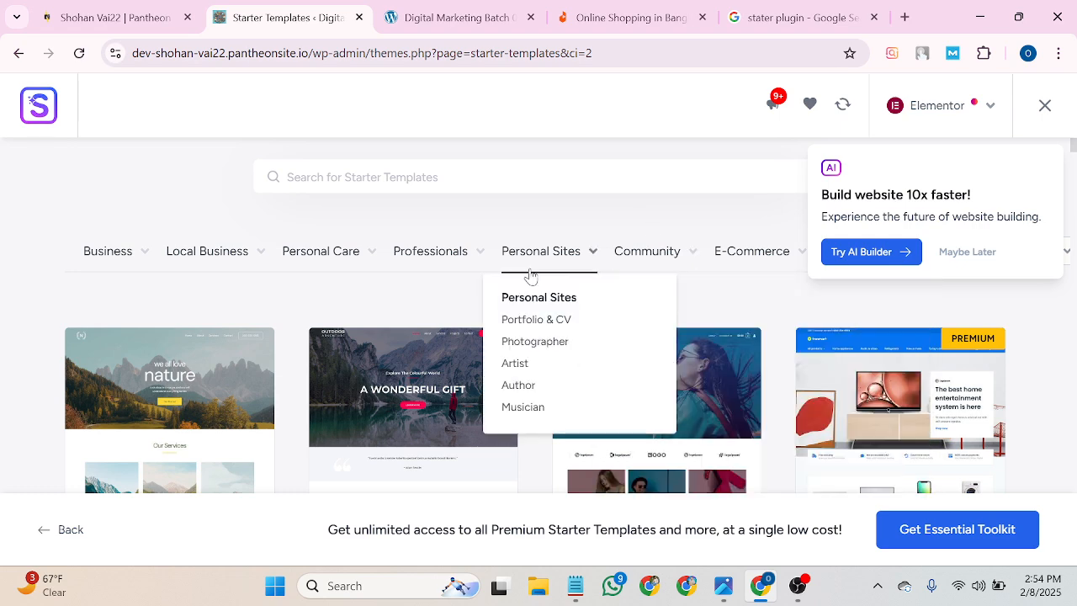
Filter the template library to Portfolio & CV and browse the results.
left_click(520, 327)
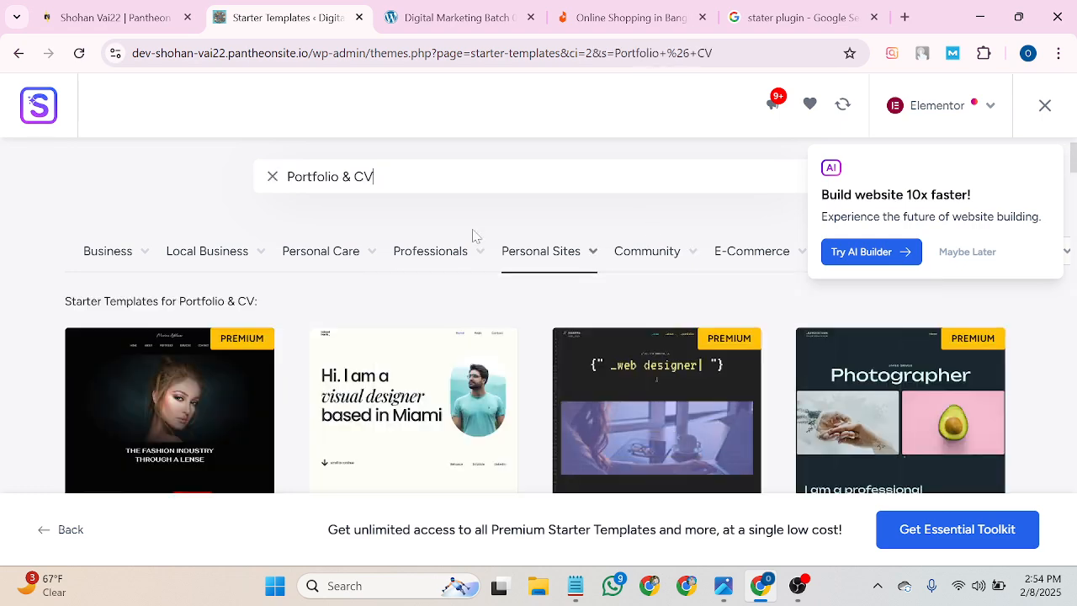
scroll(473, 220, "down", 2)
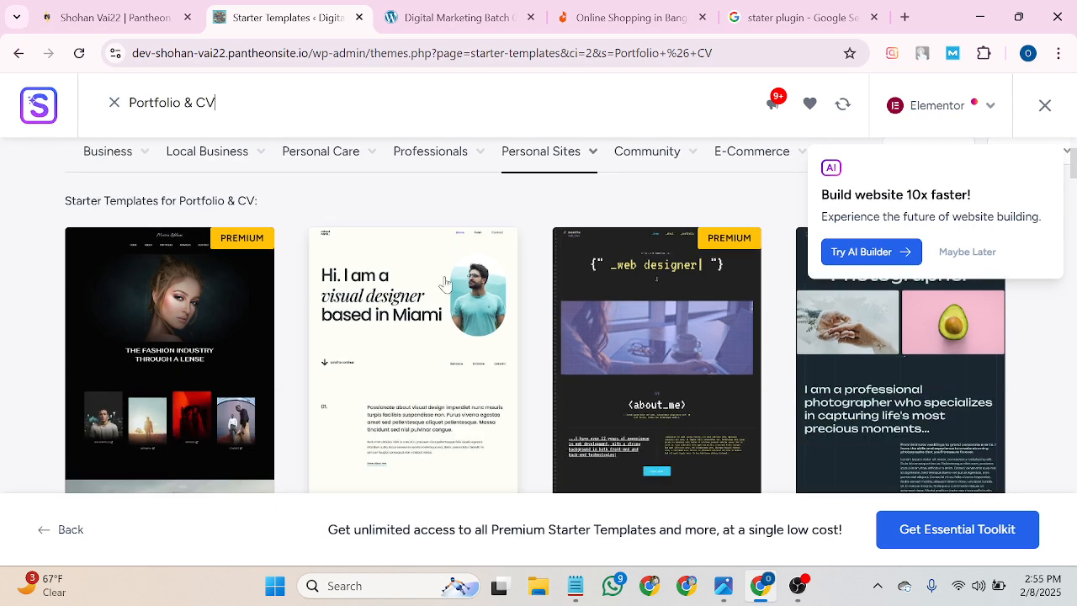
scroll(235, 286, "up", 2)
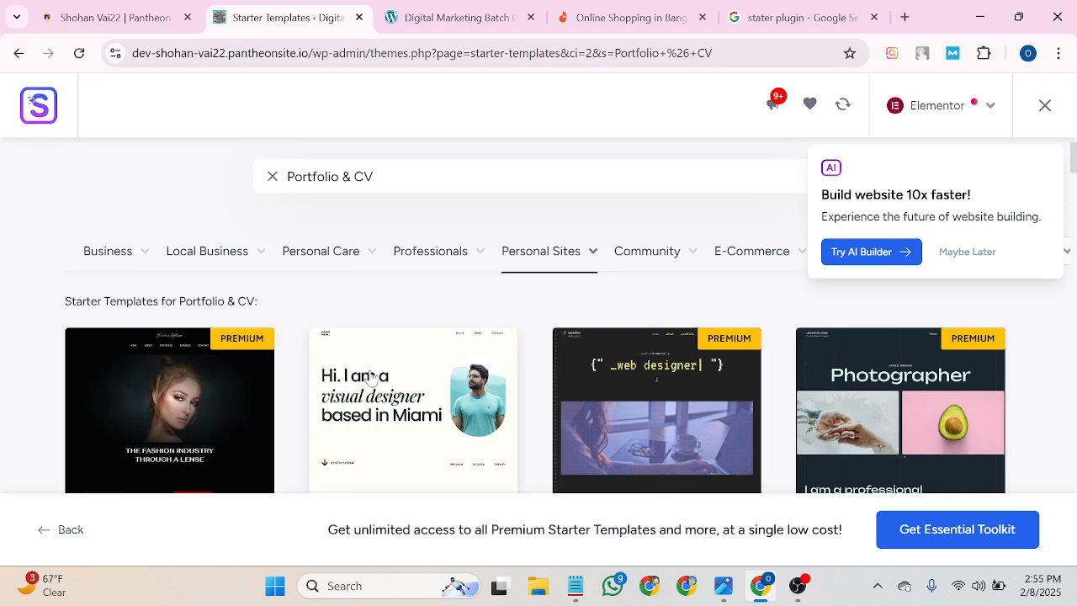
scroll(386, 358, "down", 2)
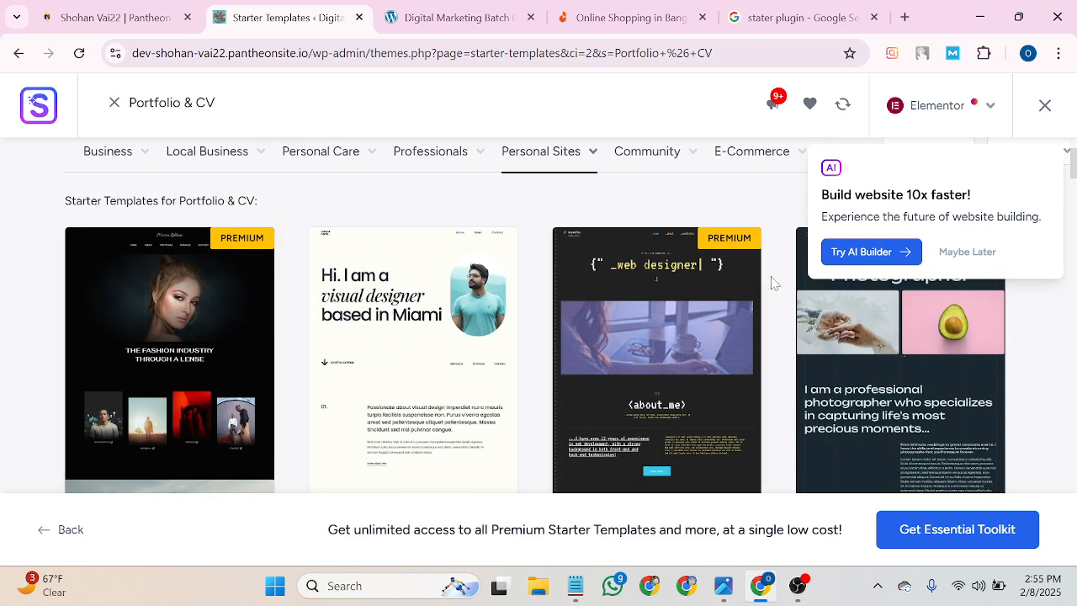
scroll(716, 260, "up", 2)
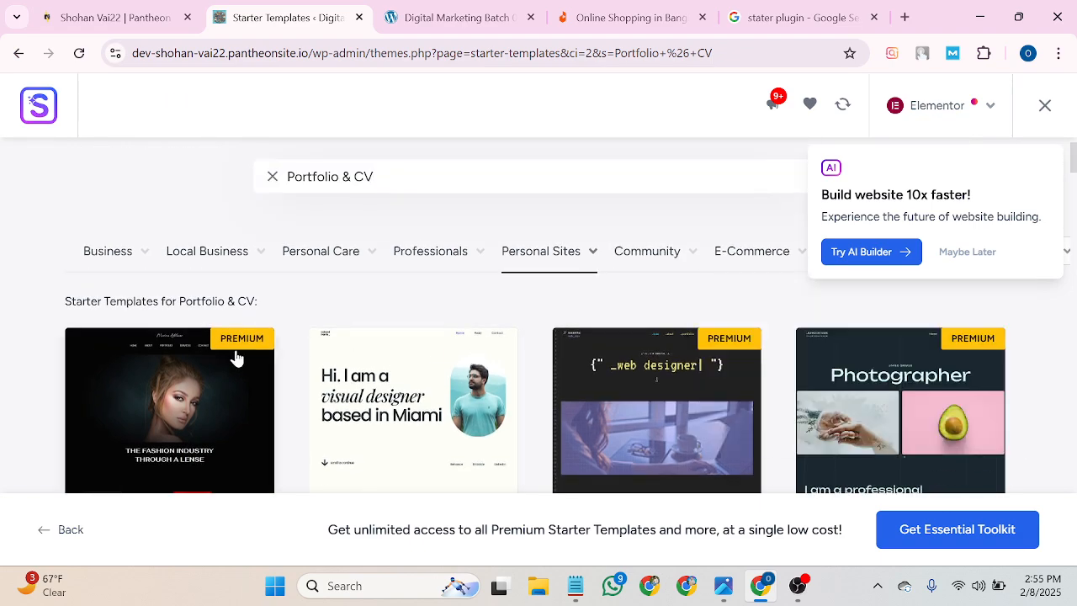
scroll(251, 360, "down", 5)
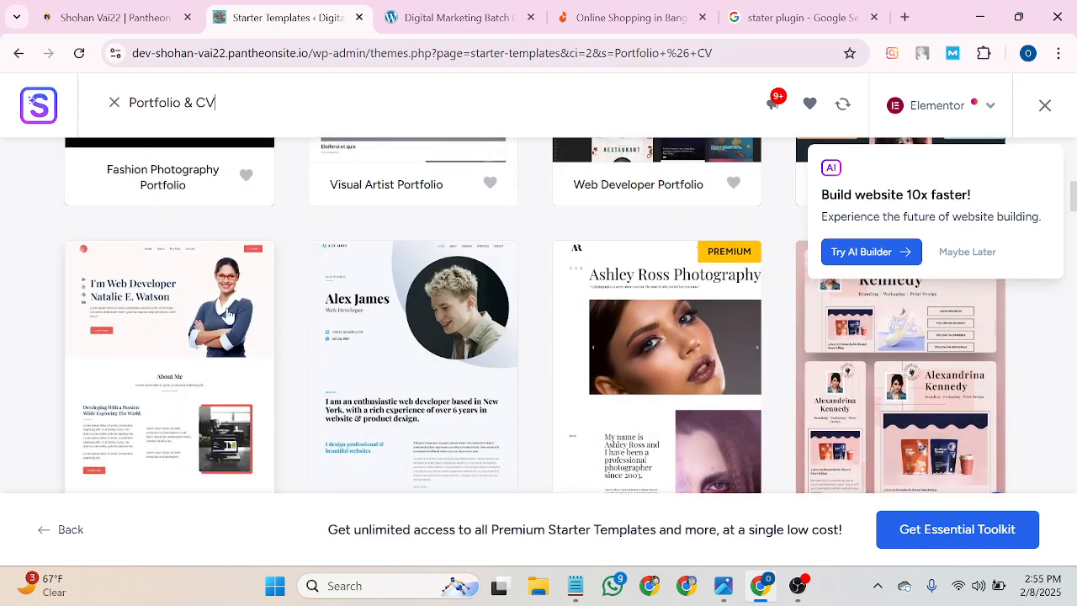
scroll(858, 341, "down", 3)
scroll(857, 341, "down", 8)
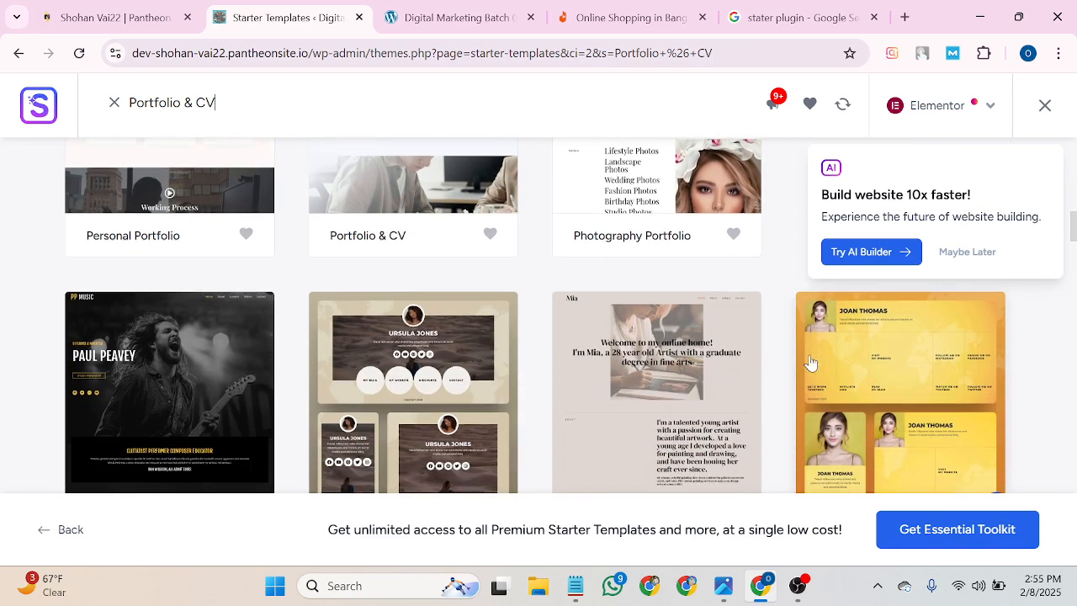
scroll(810, 364, "down", 3)
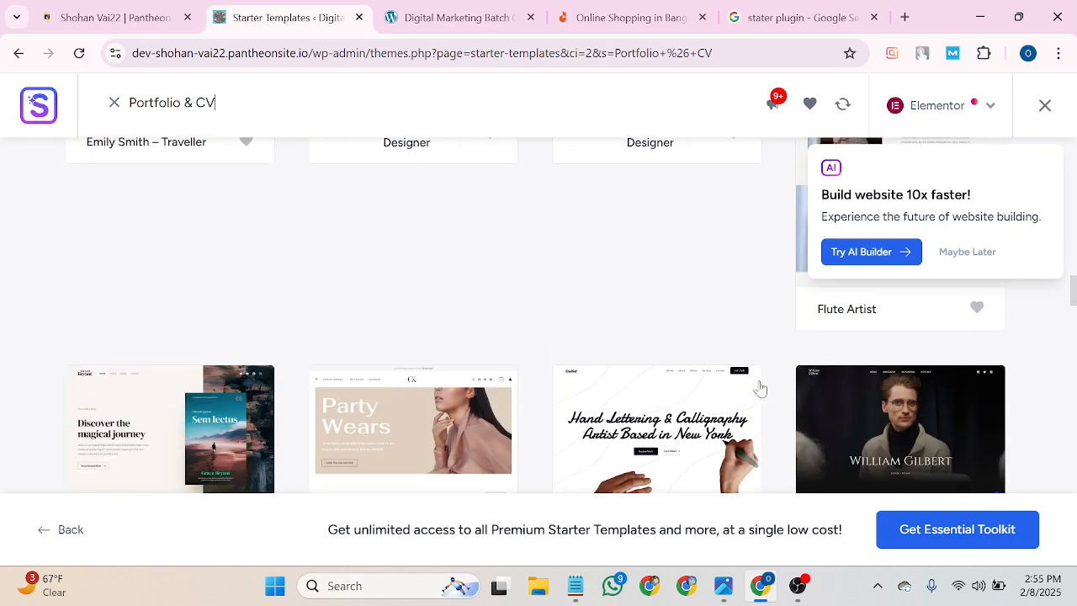
scroll(612, 419, "down", 2)
scroll(649, 413, "down", 1)
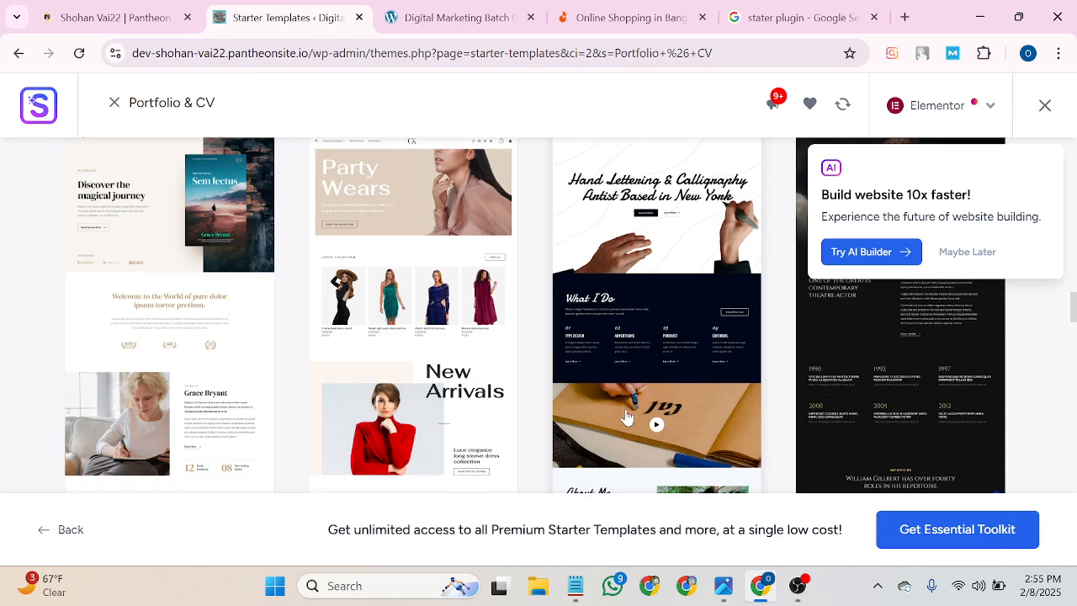
scroll(861, 413, "up", 3)
scroll(624, 412, "down", 2)
scroll(625, 413, "down", 2)
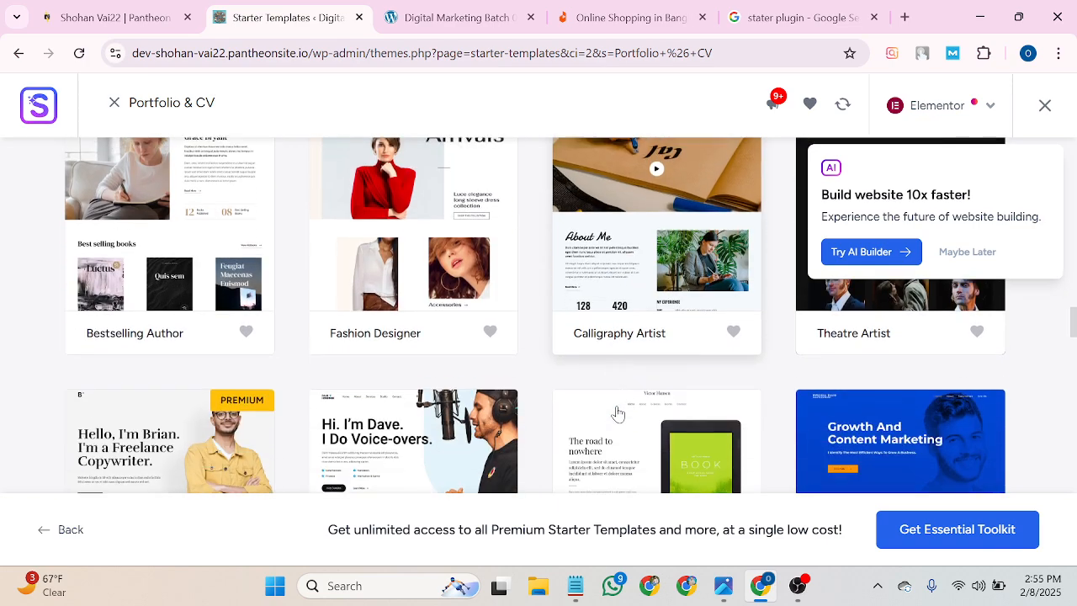
scroll(614, 413, "down", 3)
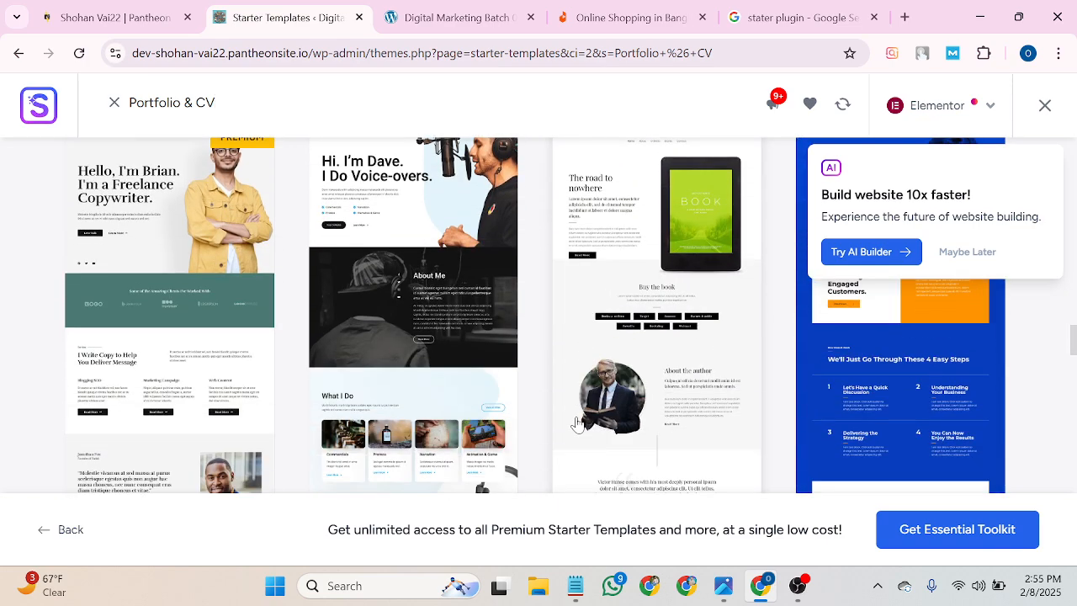
scroll(479, 414, "down", 1)
scroll(477, 414, "down", 6)
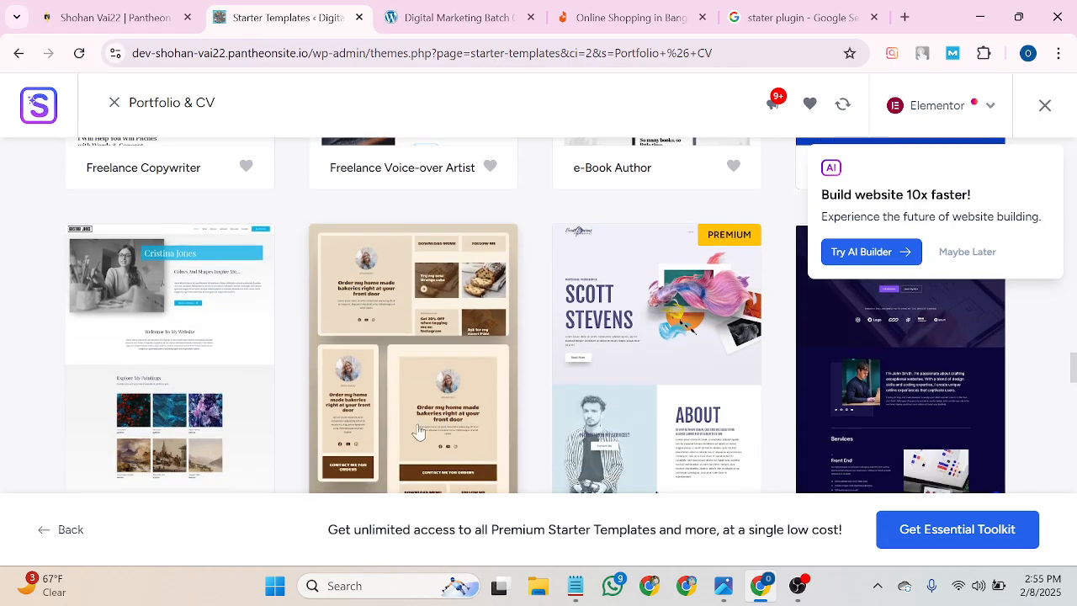
Choose the Alex James Portfolio & CV template.
scroll(409, 415, "up", 15)
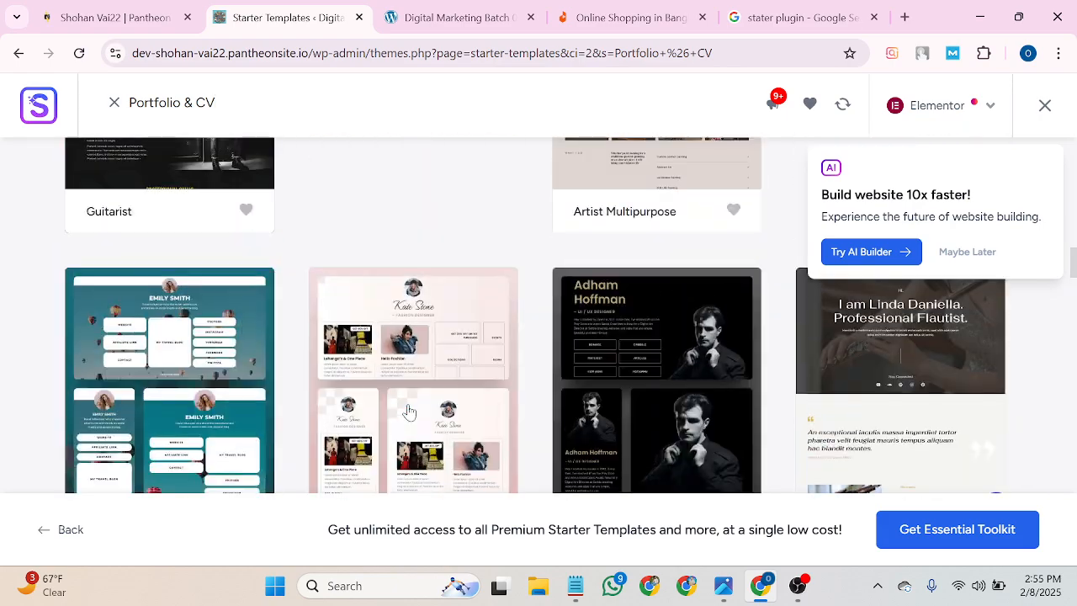
scroll(409, 412, "up", 4)
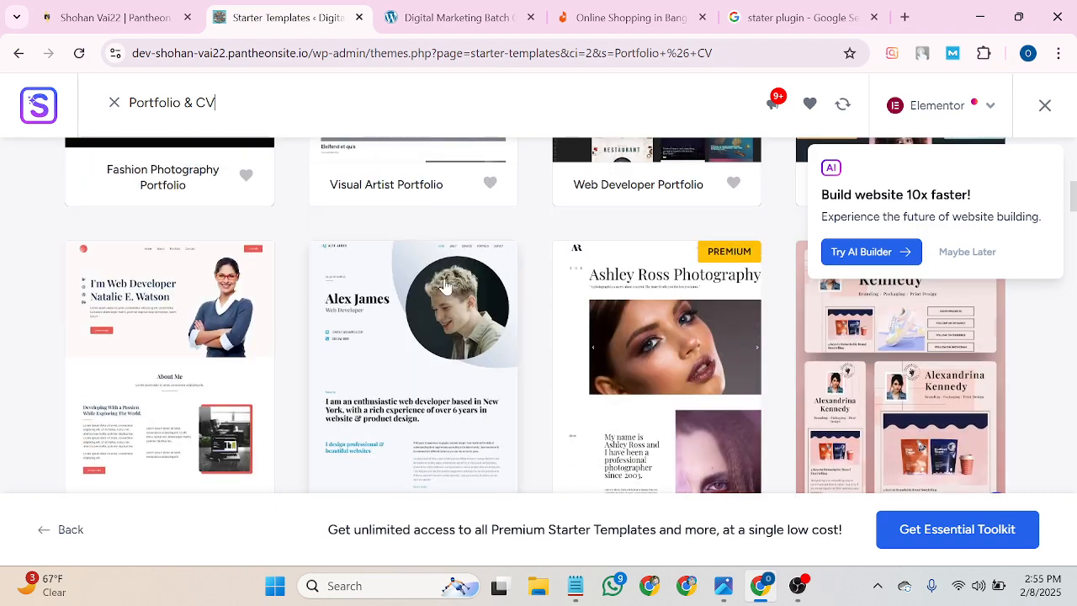
left_click(432, 343)
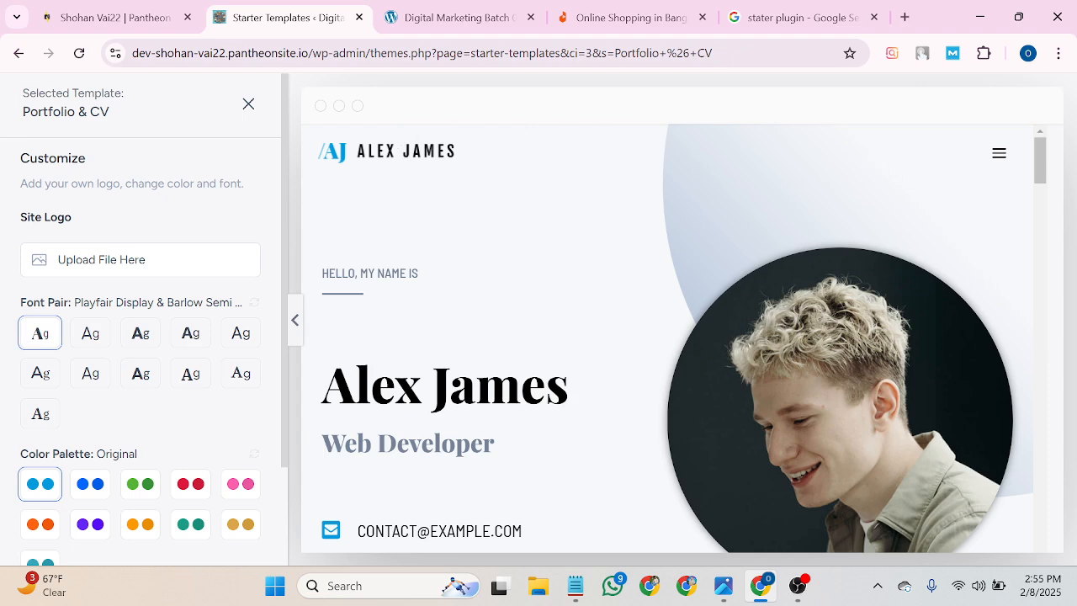
Preview several font pairs, then restore the original Playfair Display pair.
left_click(95, 337)
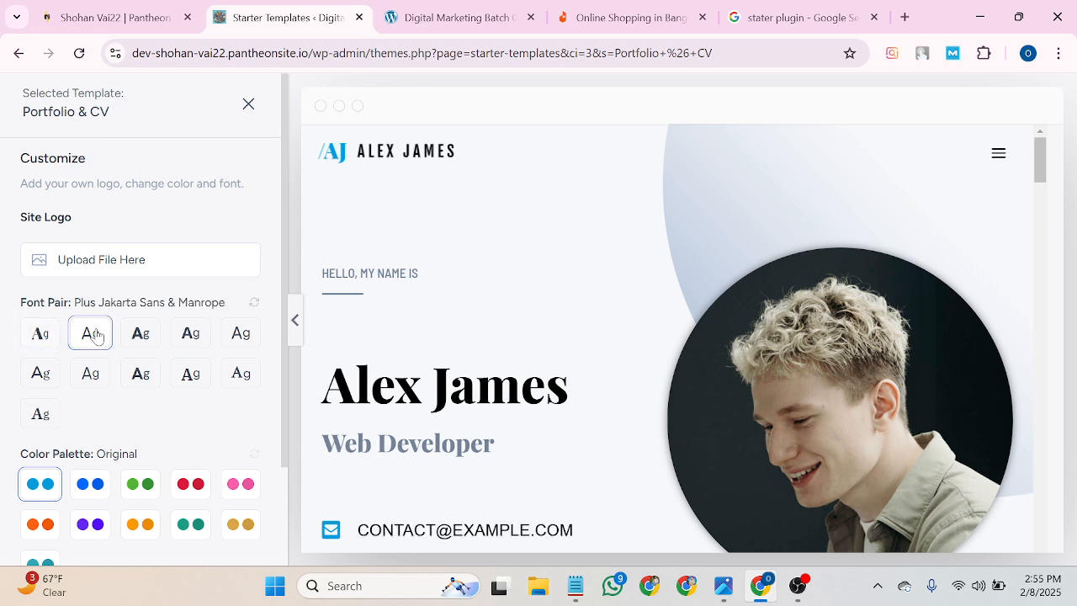
left_click(143, 346)
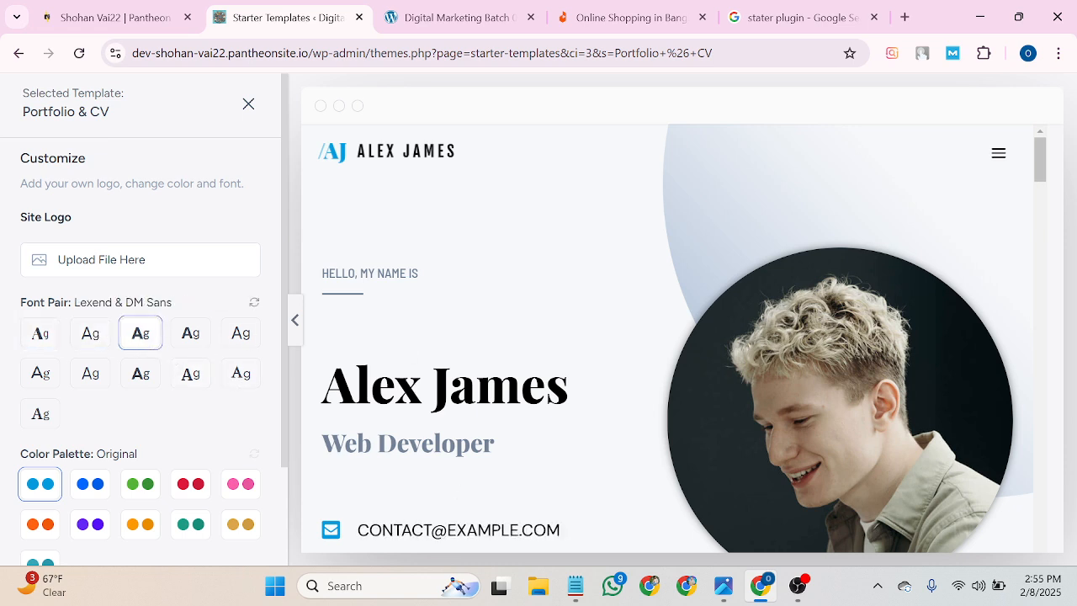
scroll(446, 476, "down", 1)
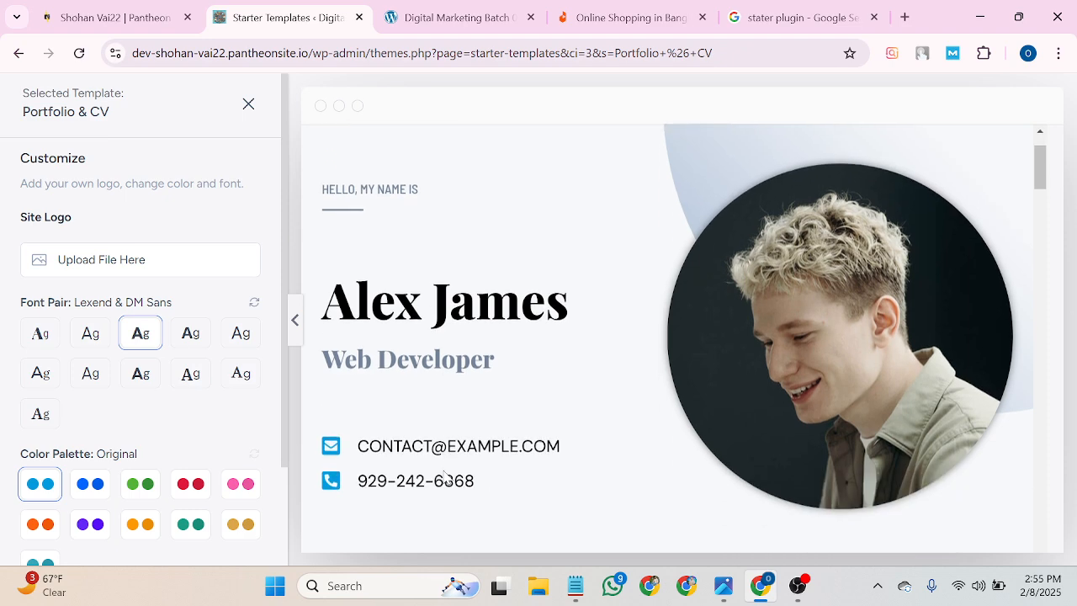
left_click(190, 336)
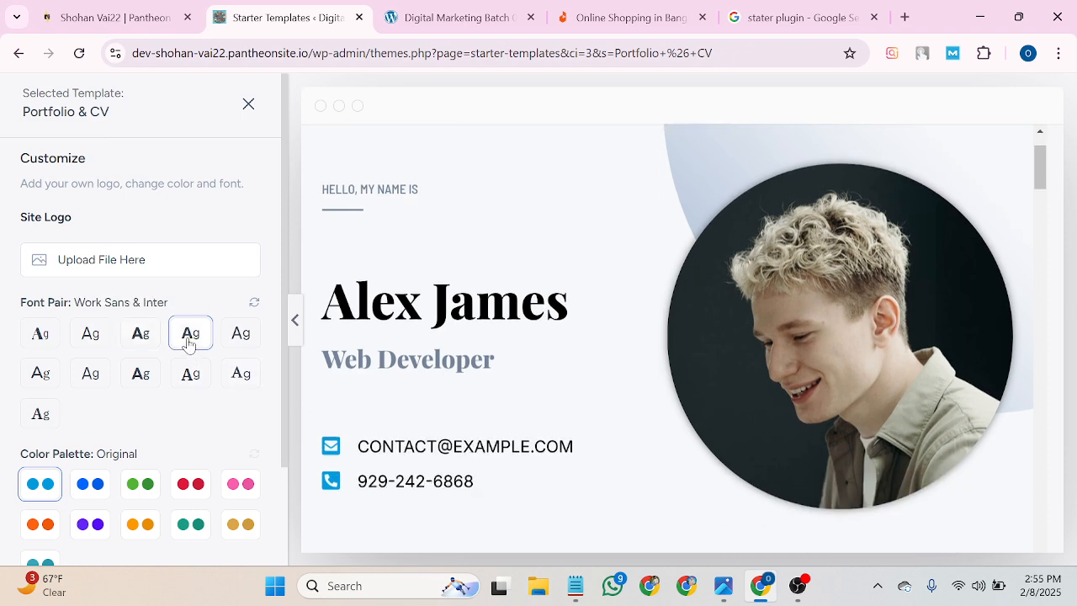
left_click(242, 341)
left_click(39, 335)
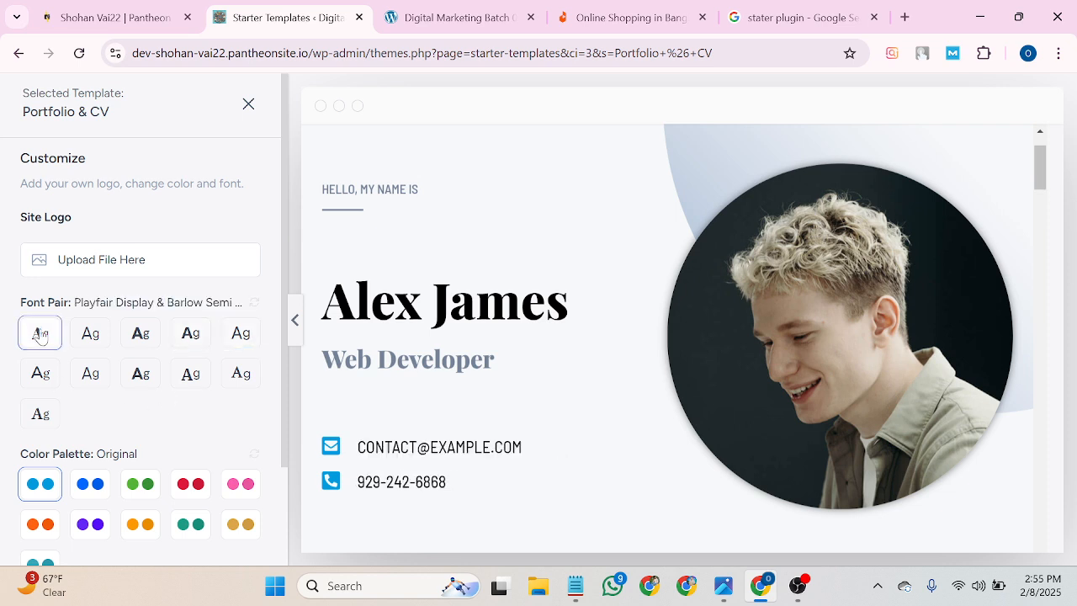
Preview colour palettes Style 1–4, return to the Original palette, and continue.
scroll(84, 427, "down", 1)
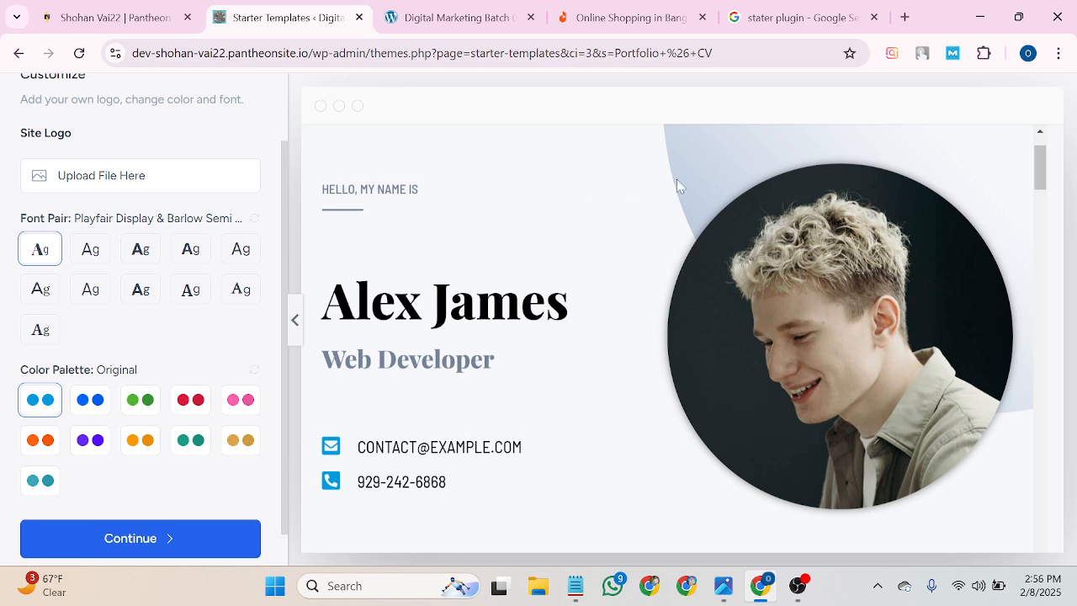
left_click(94, 401)
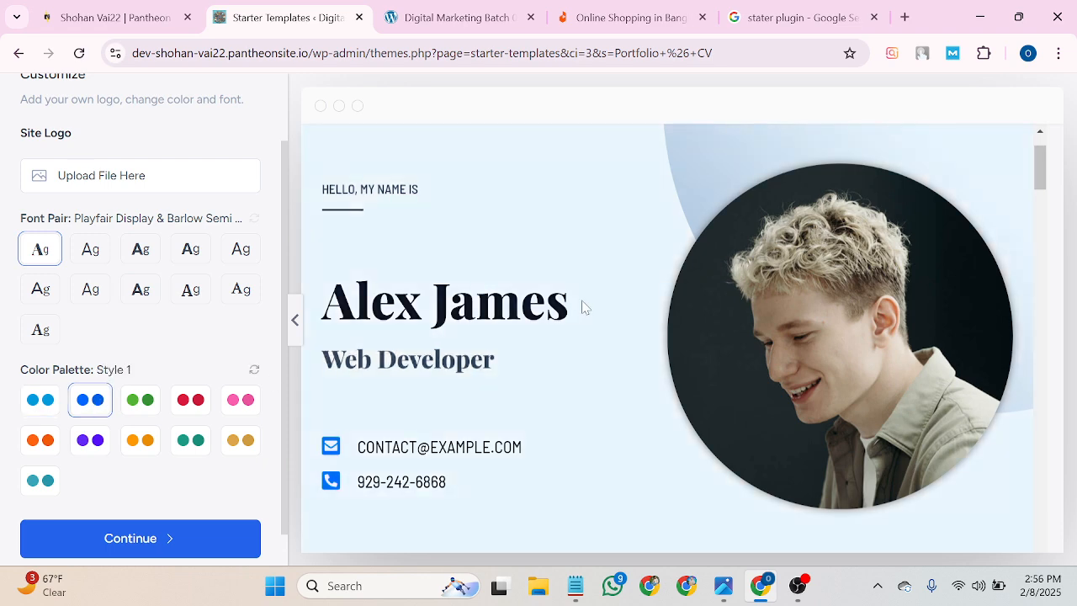
left_click(138, 411)
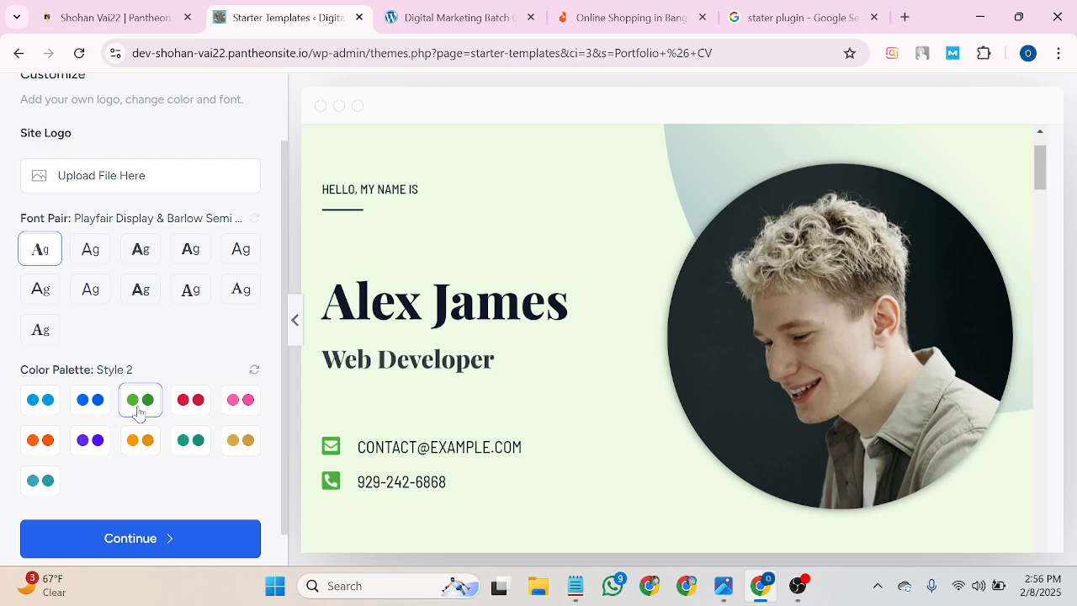
left_click(204, 408)
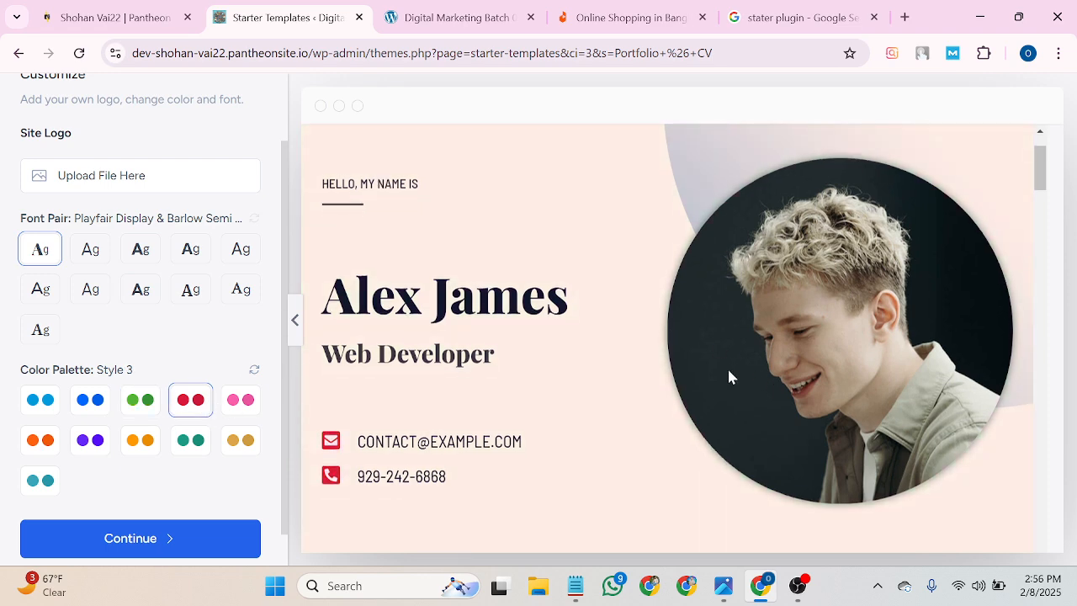
scroll(727, 374, "down", 6)
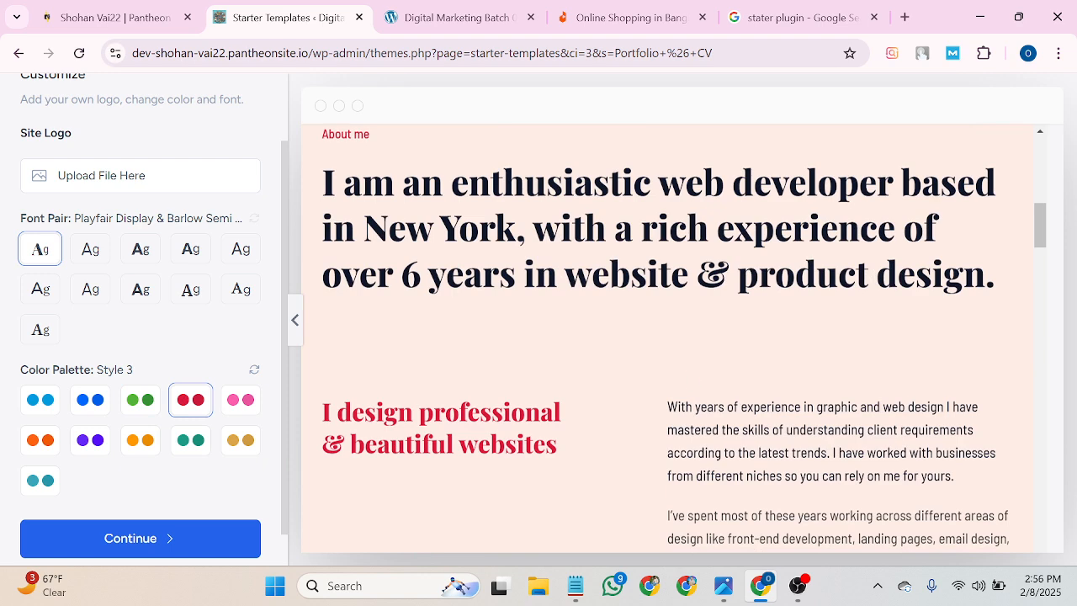
left_click(241, 400)
scroll(143, 452, "up", 1)
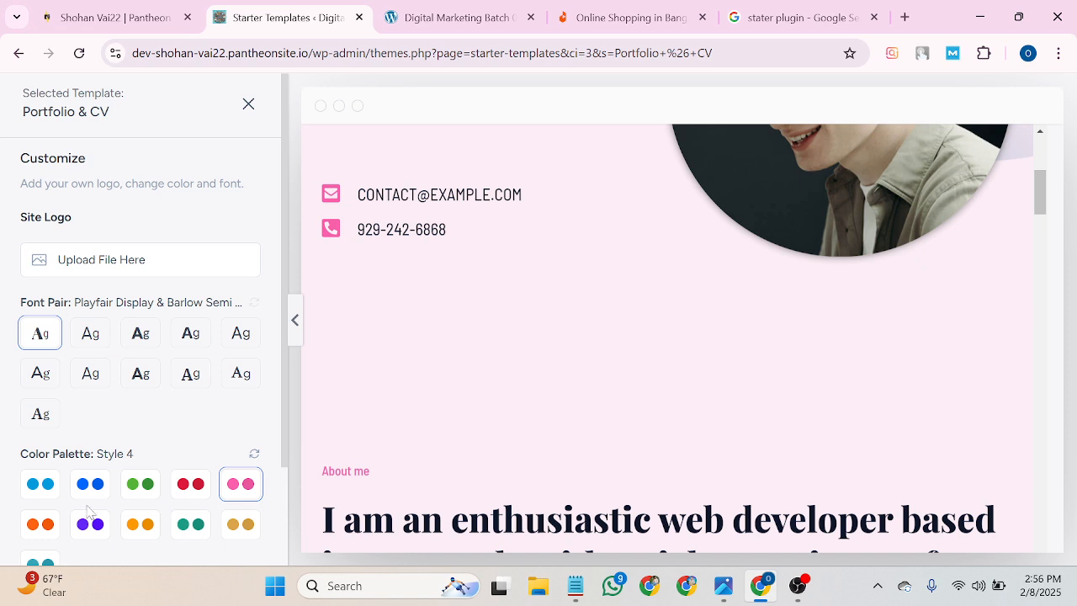
left_click(40, 488)
scroll(280, 381, "down", 3)
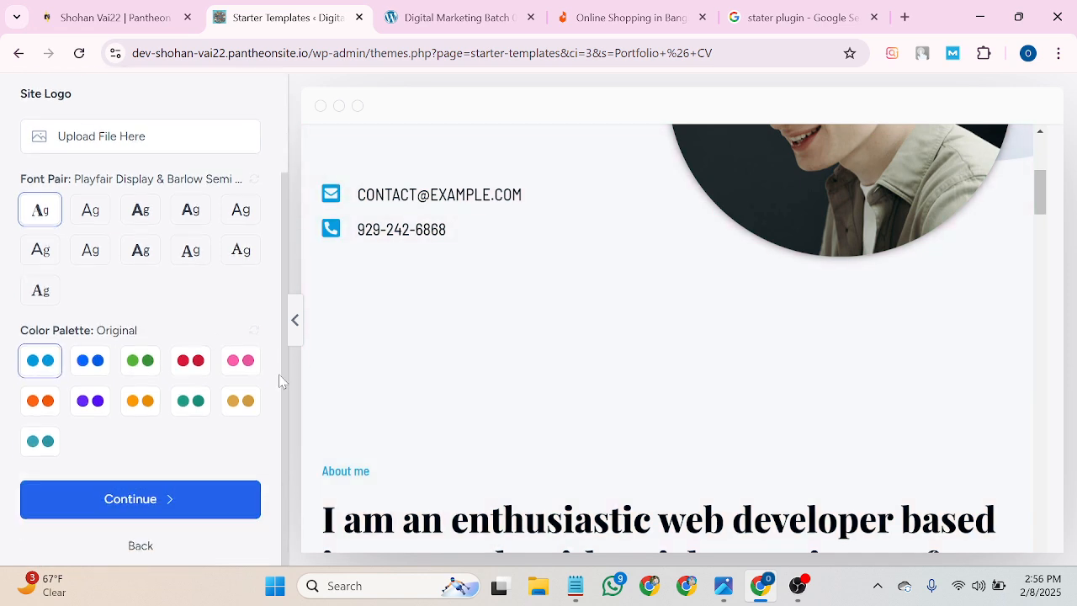
left_click(143, 504)
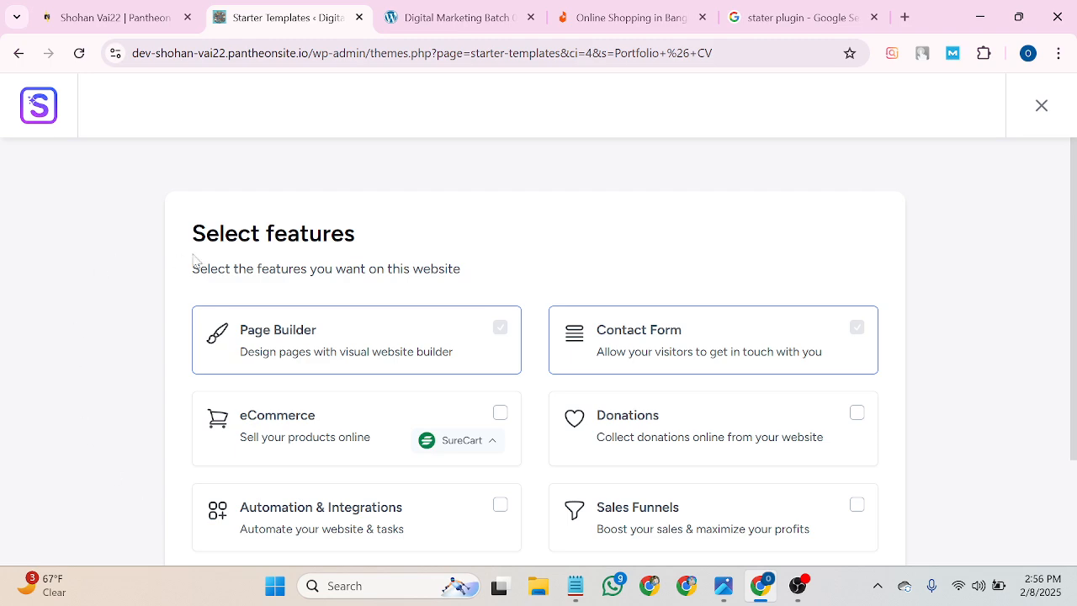
Keep the default features, Page Builder and Contact Form, and continue.
scroll(484, 292, "down", 2)
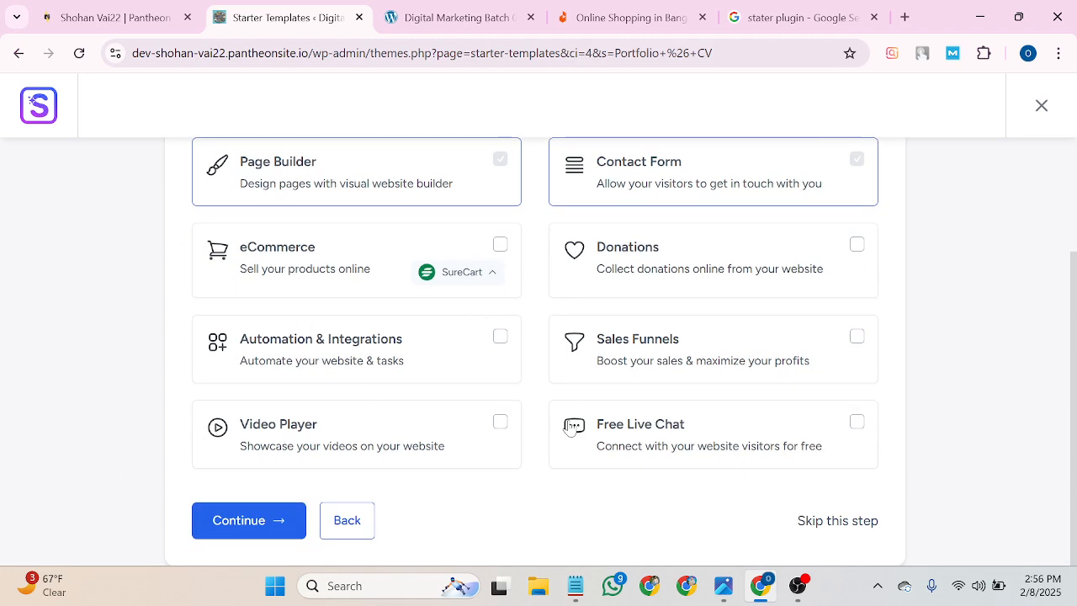
scroll(576, 391, "up", 1)
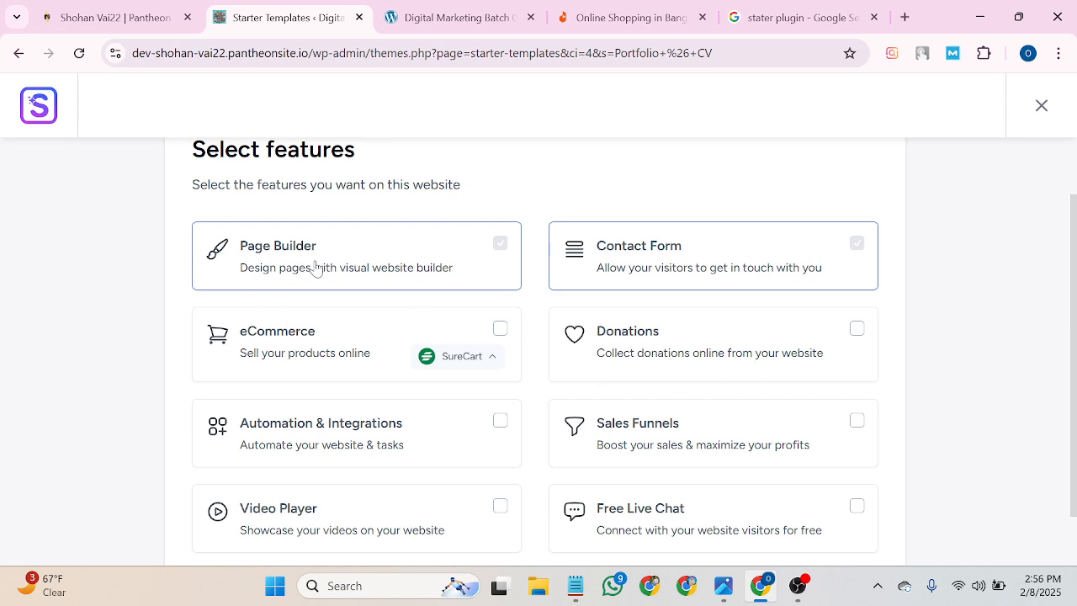
scroll(379, 510, "down", 1)
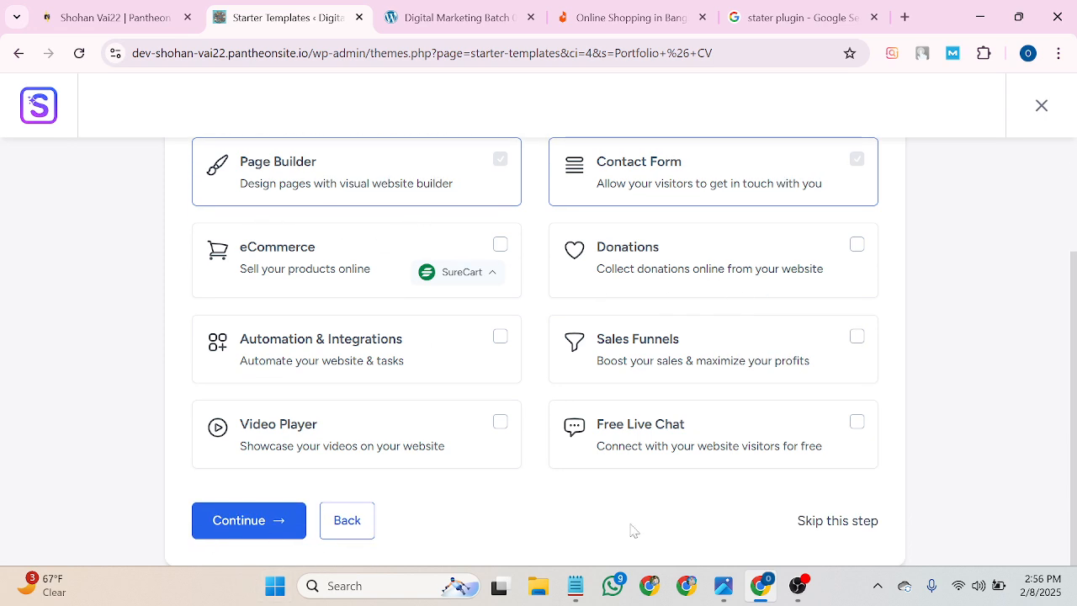
left_click(254, 517)
Fill in the first name and the work email from the saved suggestion.
left_click(420, 326)
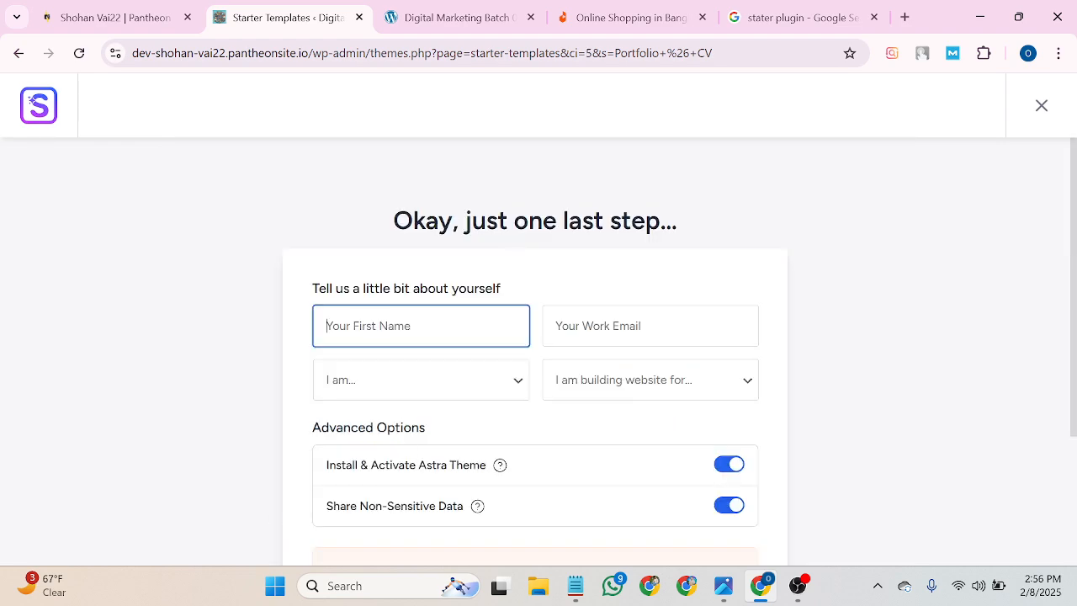
type("Shohanur")
left_click(623, 327)
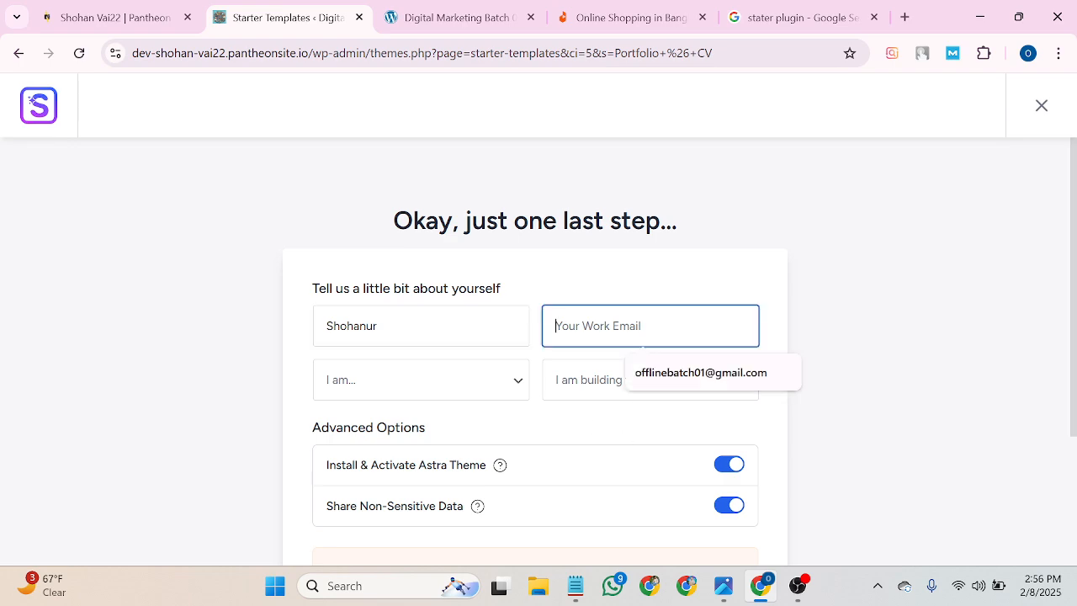
left_click(673, 372)
Set experience to Beginner and site for Myself/My Company, accept the overwrite, and build.
left_click(387, 396)
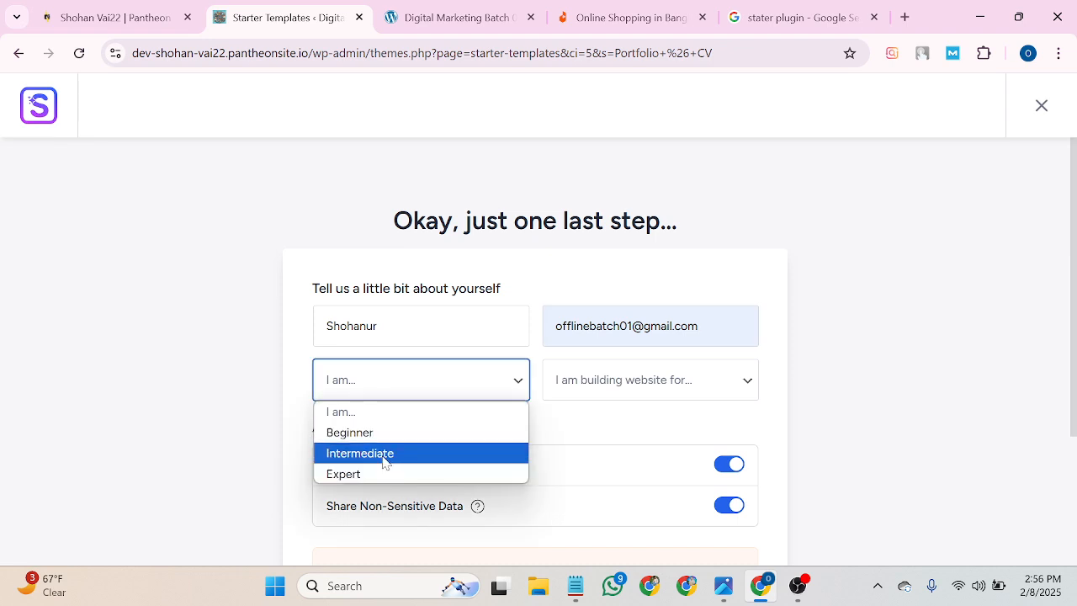
left_click(383, 441)
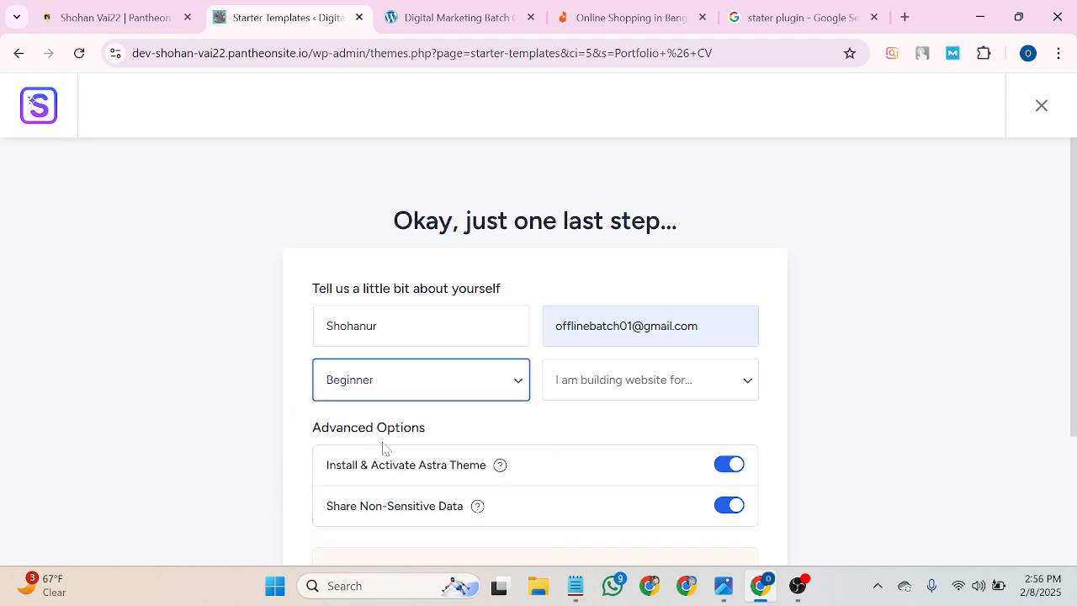
left_click(599, 380)
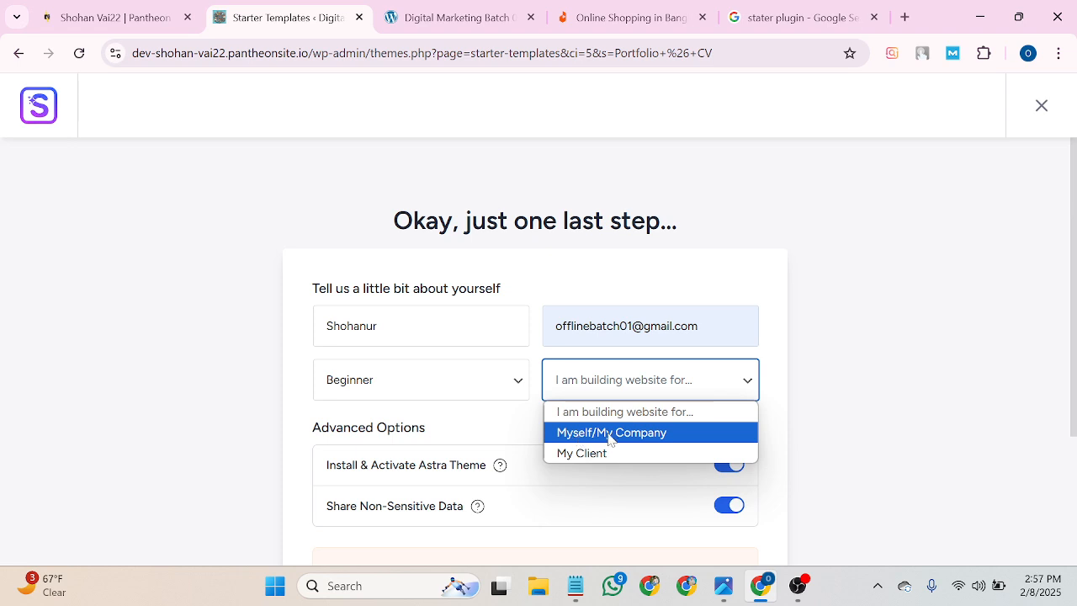
left_click(611, 432)
scroll(609, 437, "down", 3)
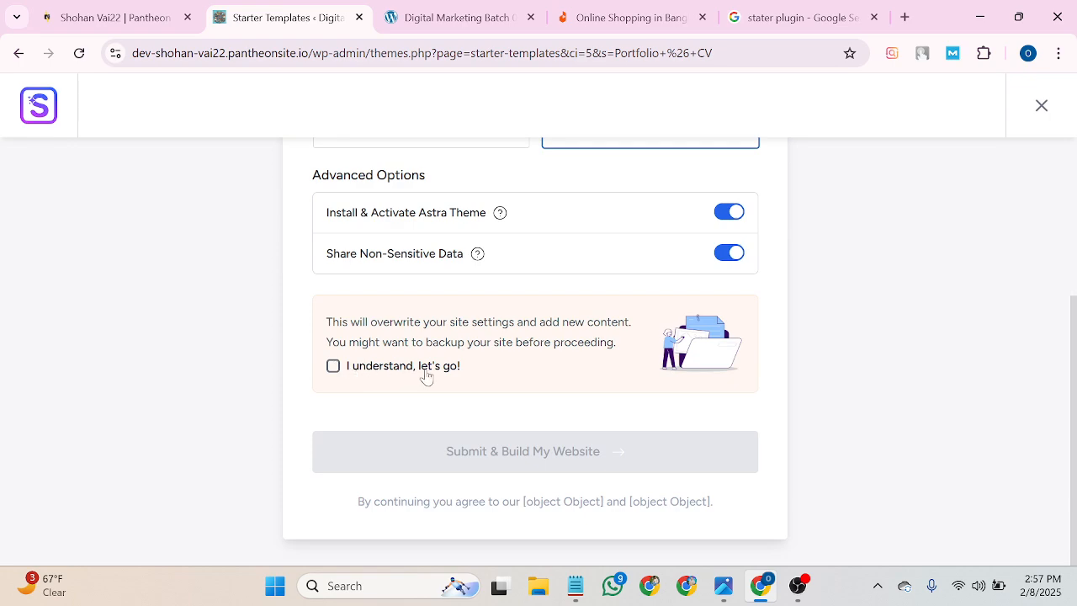
left_click(332, 366)
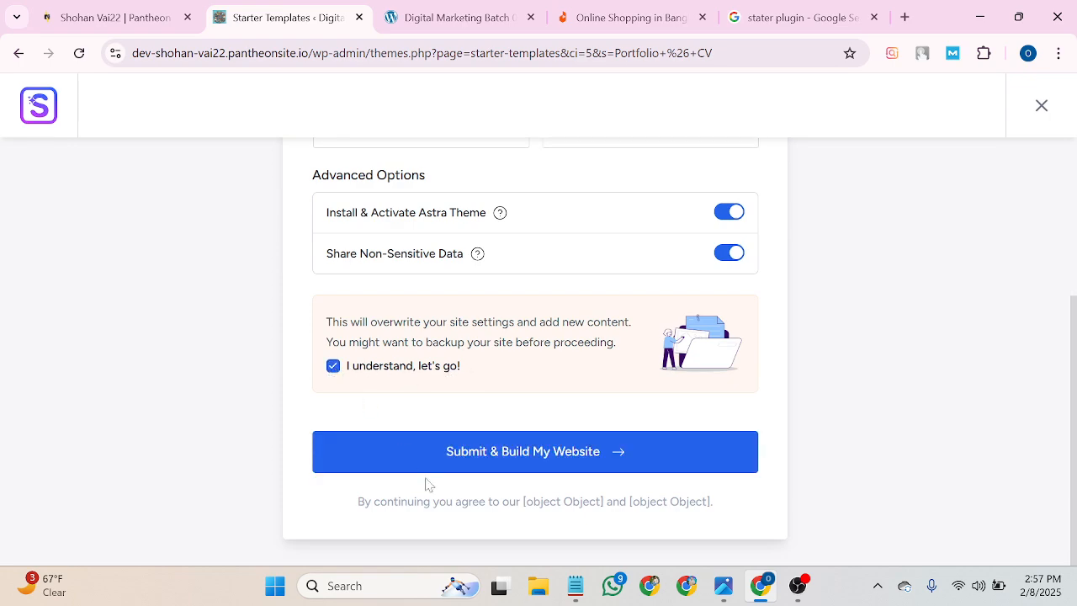
left_click(539, 457)
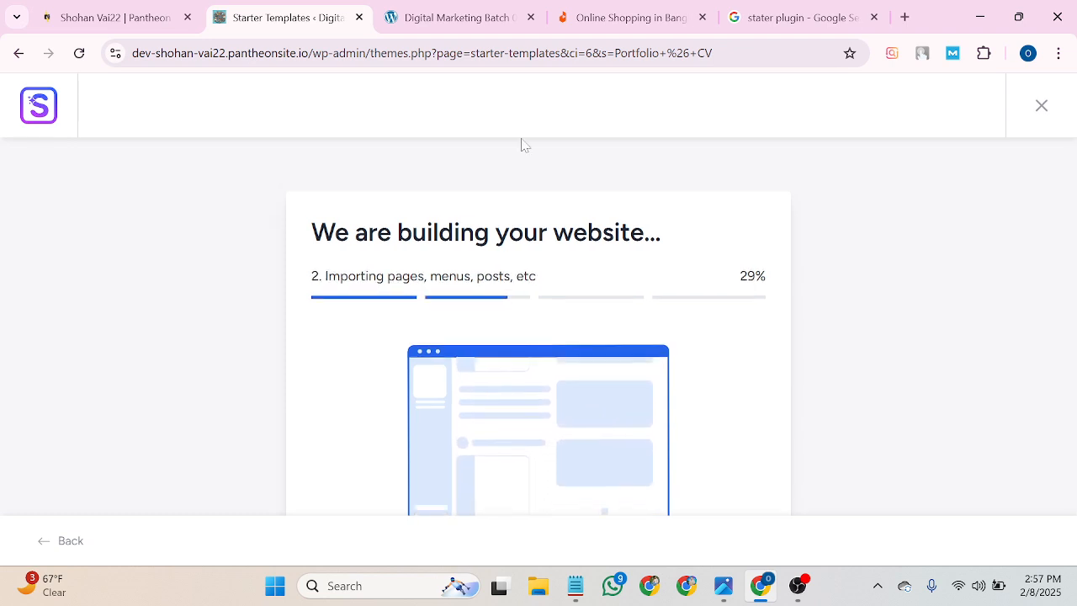
Wait for the build to reach 100%, then view the finished Alex James website.
left_click(452, 17)
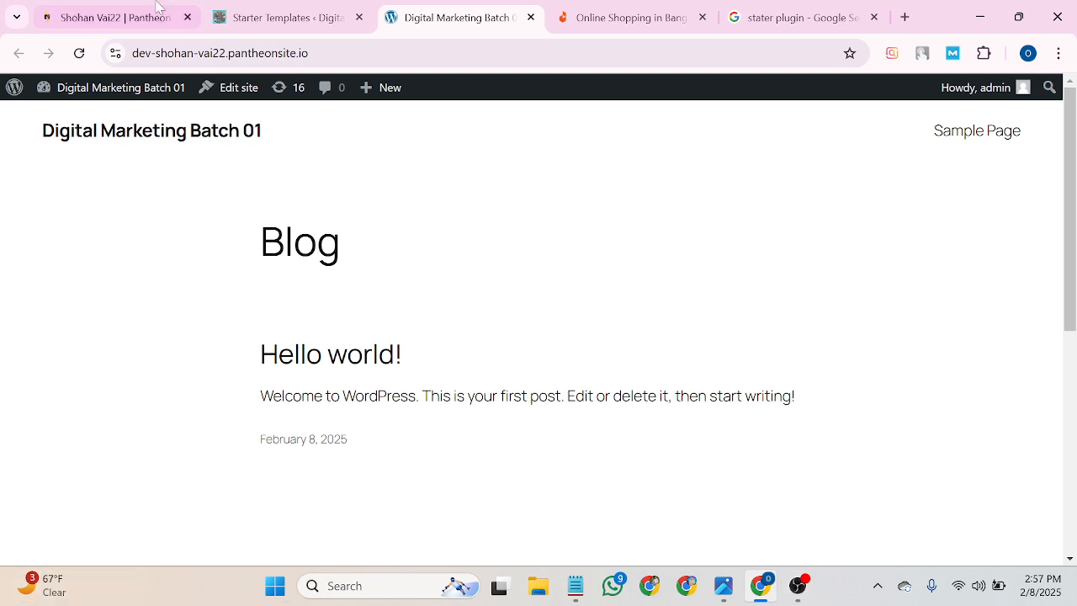
left_click(269, 7)
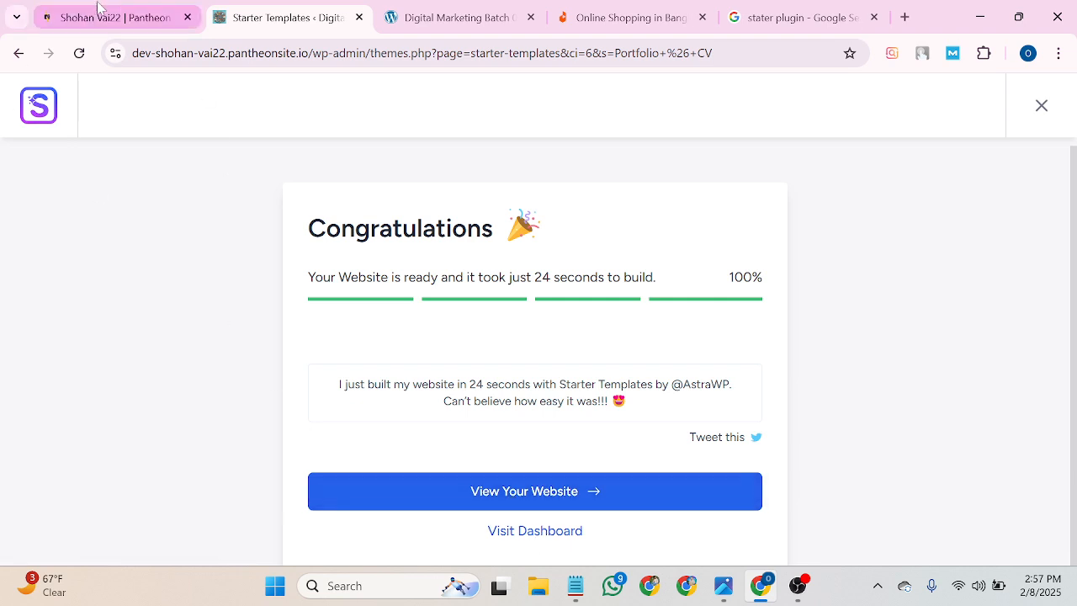
left_click(509, 490)
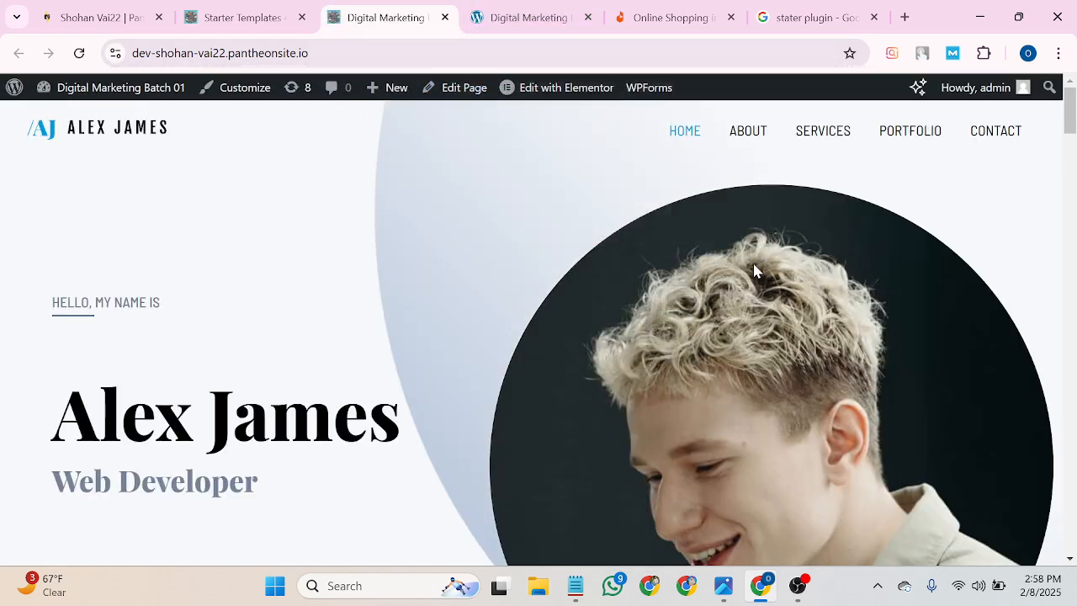
Compare the old blog page tab, then scroll through the new Alex James homepage.
left_click(547, 11)
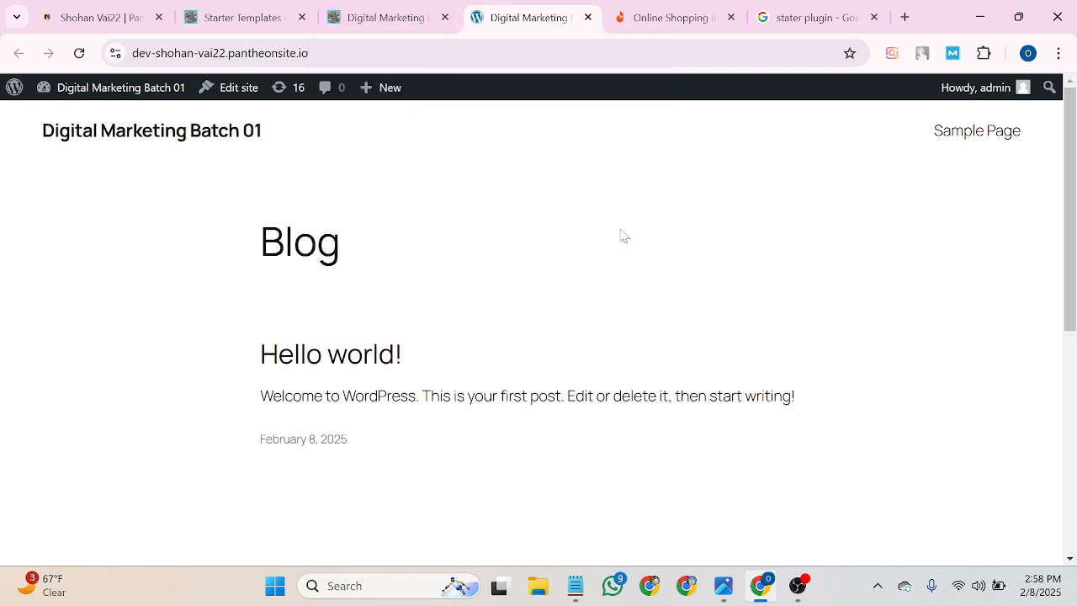
left_click(386, 17)
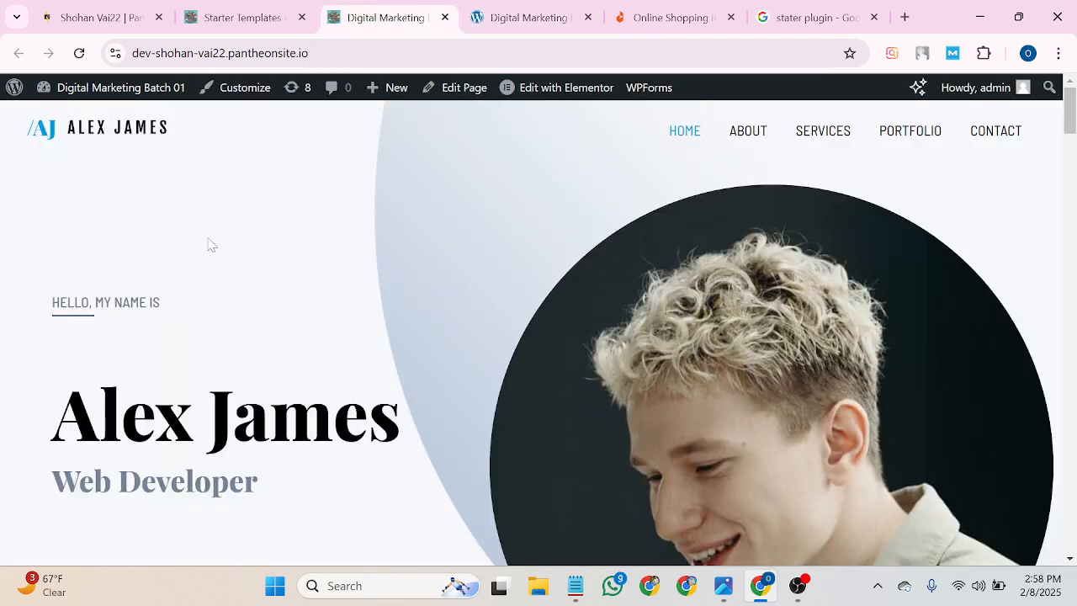
scroll(736, 220, "down", 15)
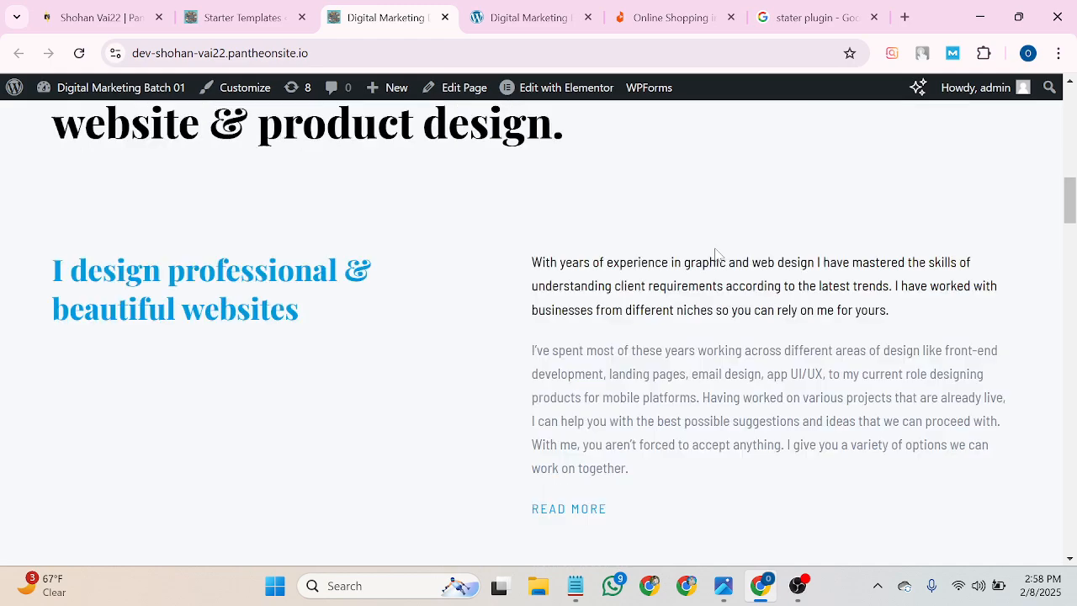
scroll(732, 265, "down", 20)
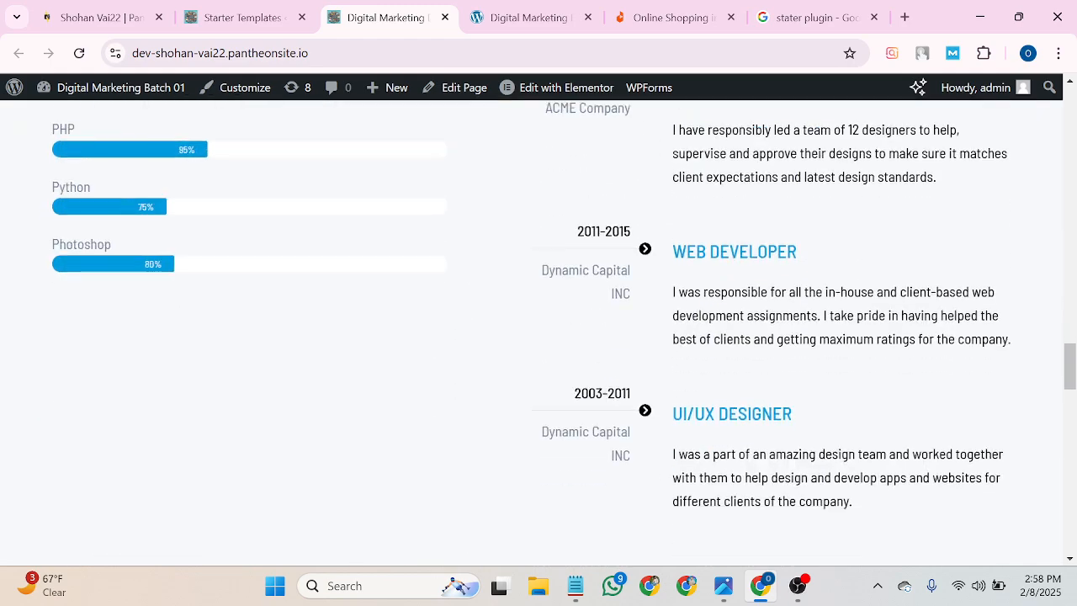
scroll(736, 264, "down", 5)
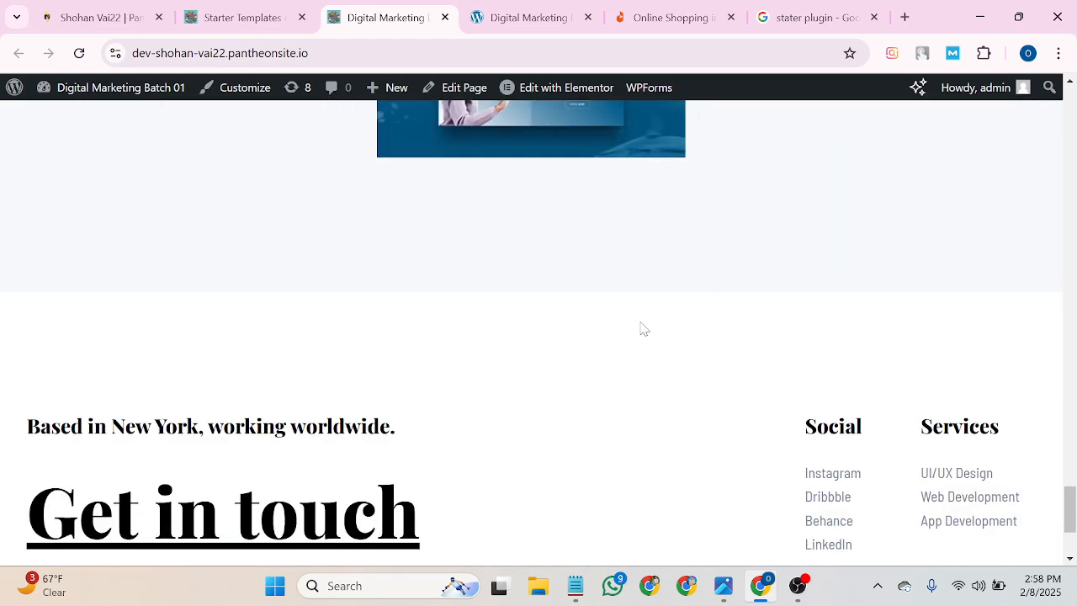
scroll(642, 328, "up", 5)
Reload and close the duplicate site tab, returning to the top of the Alex James homepage.
left_click(566, 9)
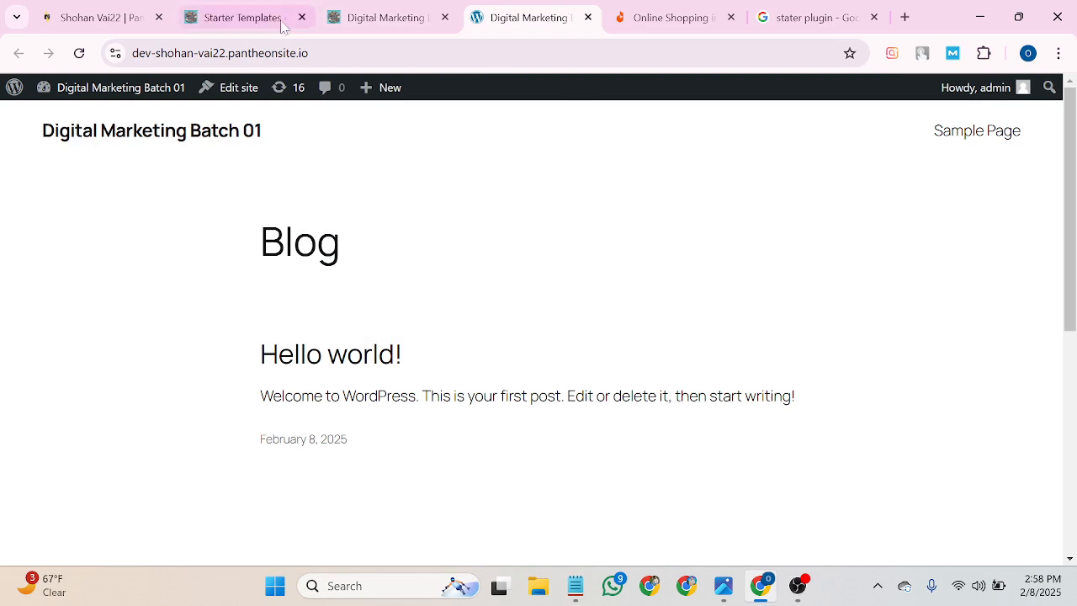
left_click(79, 53)
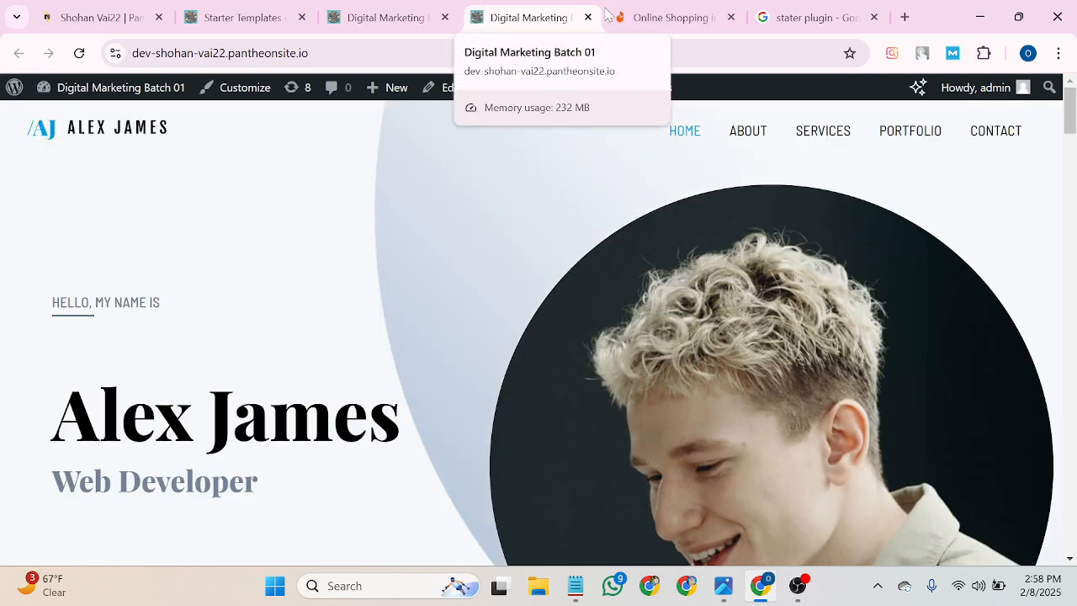
left_click(588, 17)
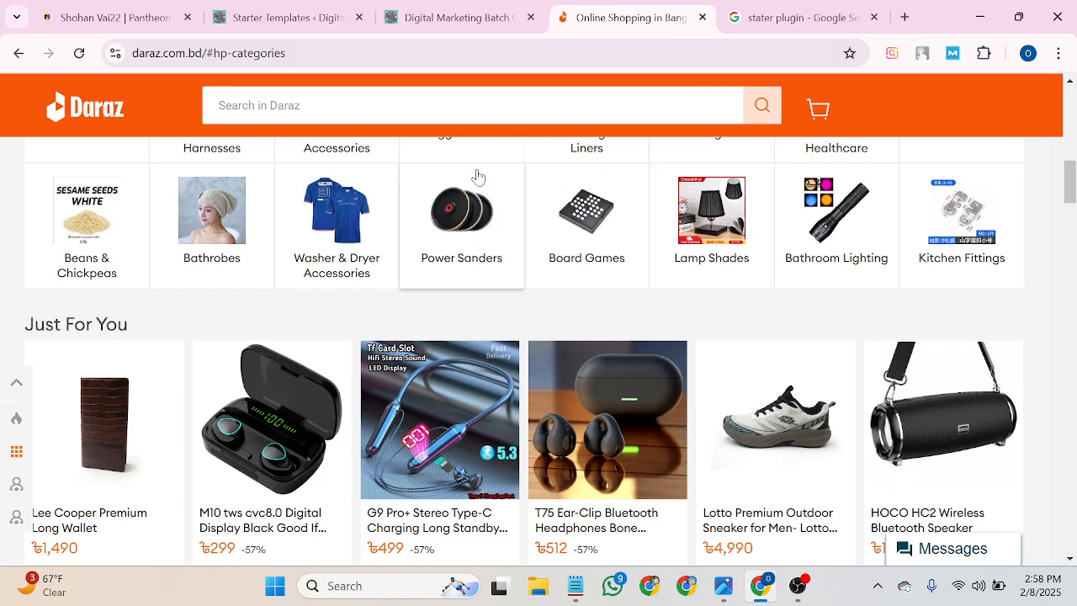
left_click(459, 19)
scroll(455, 367, "up", 20)
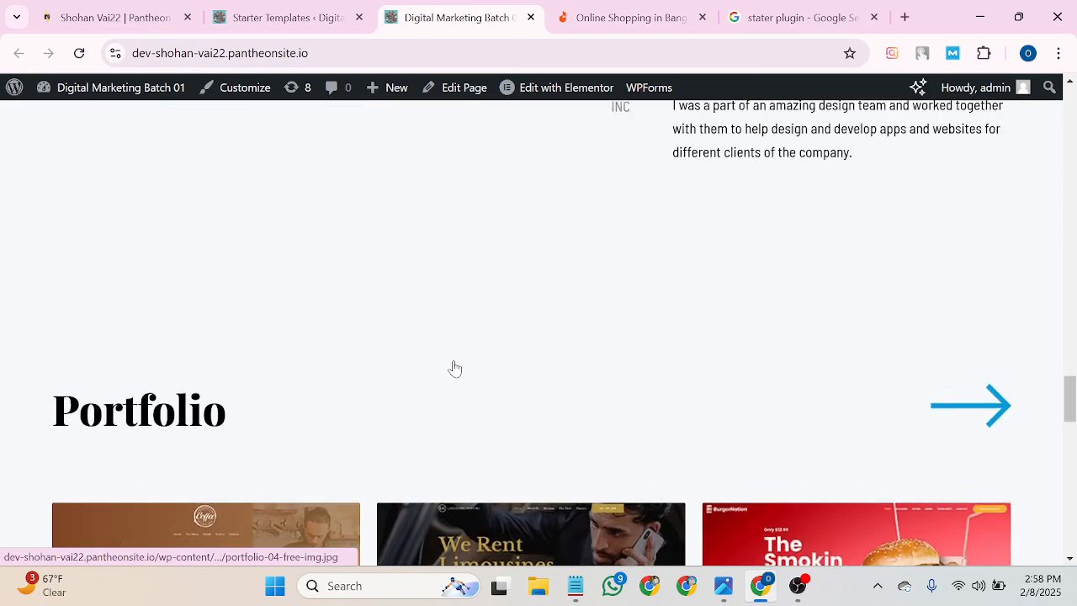
scroll(454, 368, "up", 15)
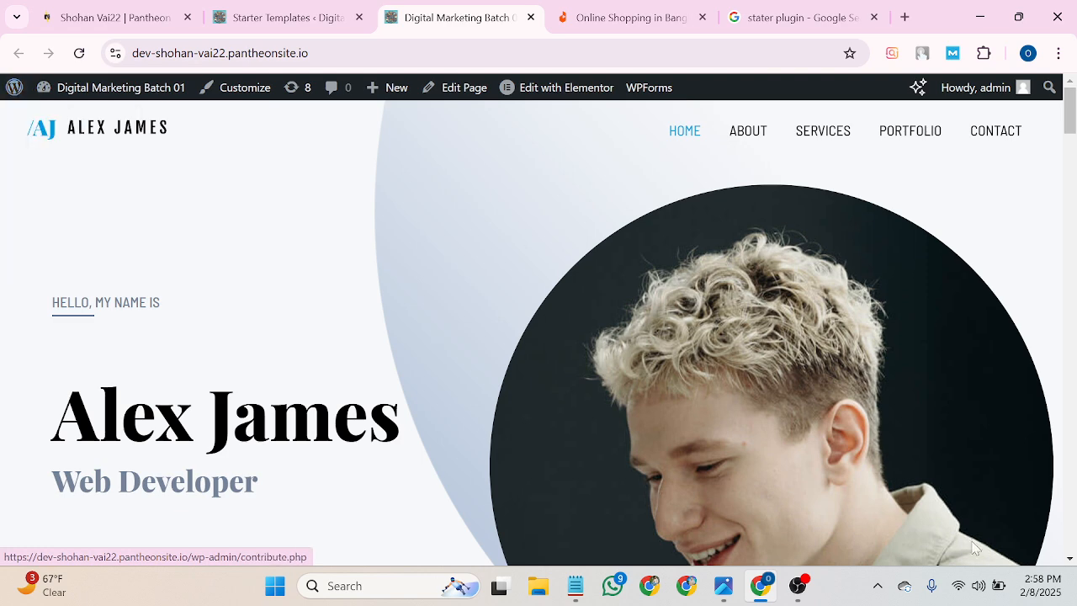
left_click(877, 585)
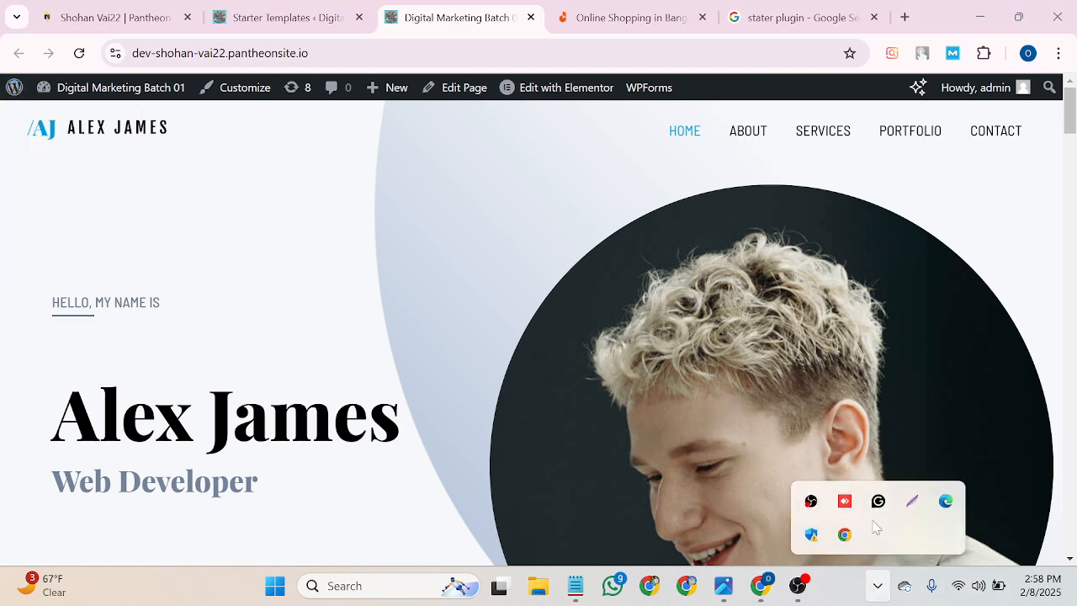
left_click(912, 501)
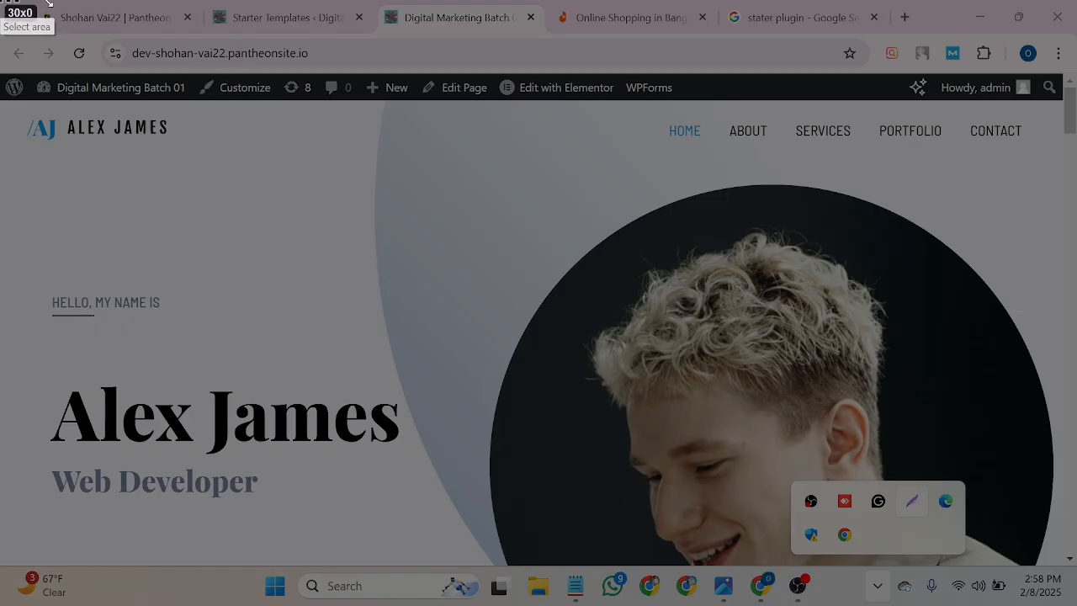
mouse_move(1, 1)
left_mouse_down()
mouse_move(1072, 273)
mouse_move(1067, 604)
left_mouse_up()
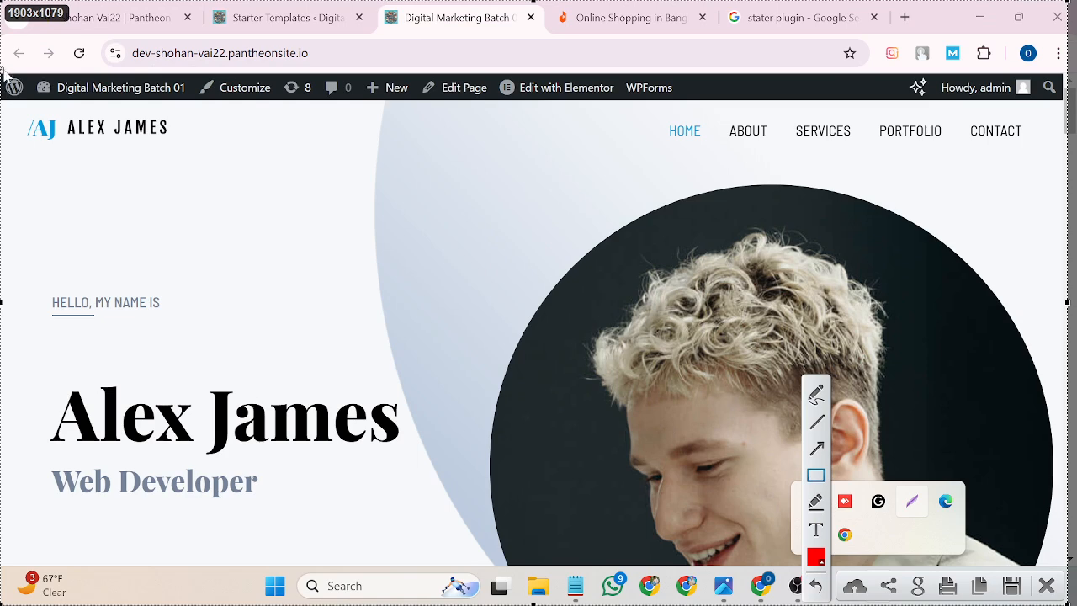
left_click_drag(7, 105, 1070, 150)
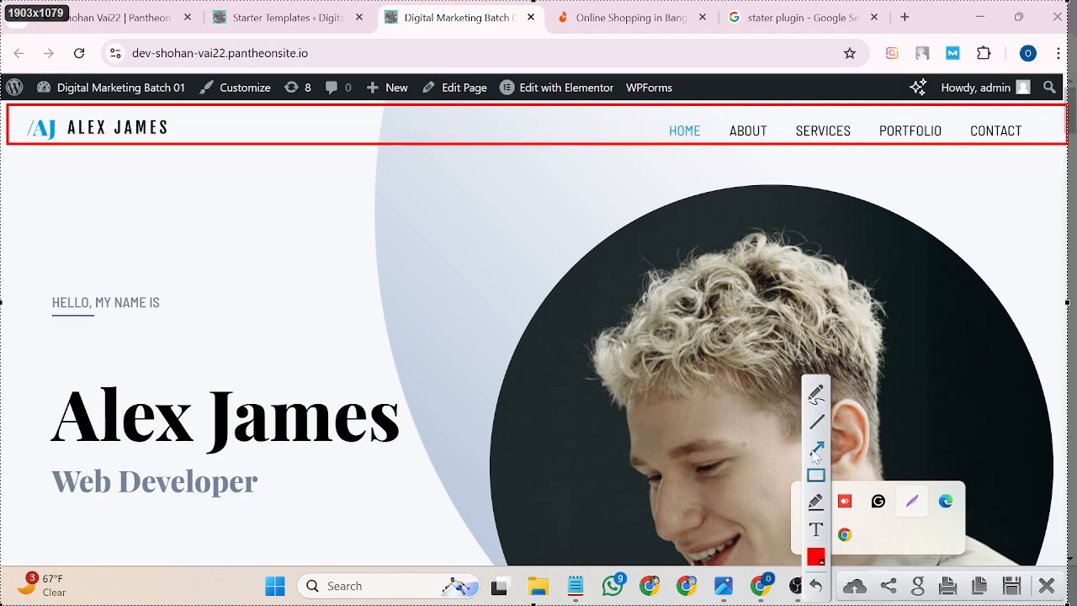
mouse_move(2, 253)
left_mouse_down()
mouse_move(231, 224)
mouse_move(444, 166)
left_mouse_up()
mouse_move(467, 371)
left_mouse_down()
mouse_move(509, 176)
mouse_move(698, 164)
mouse_move(627, 161)
left_mouse_up()
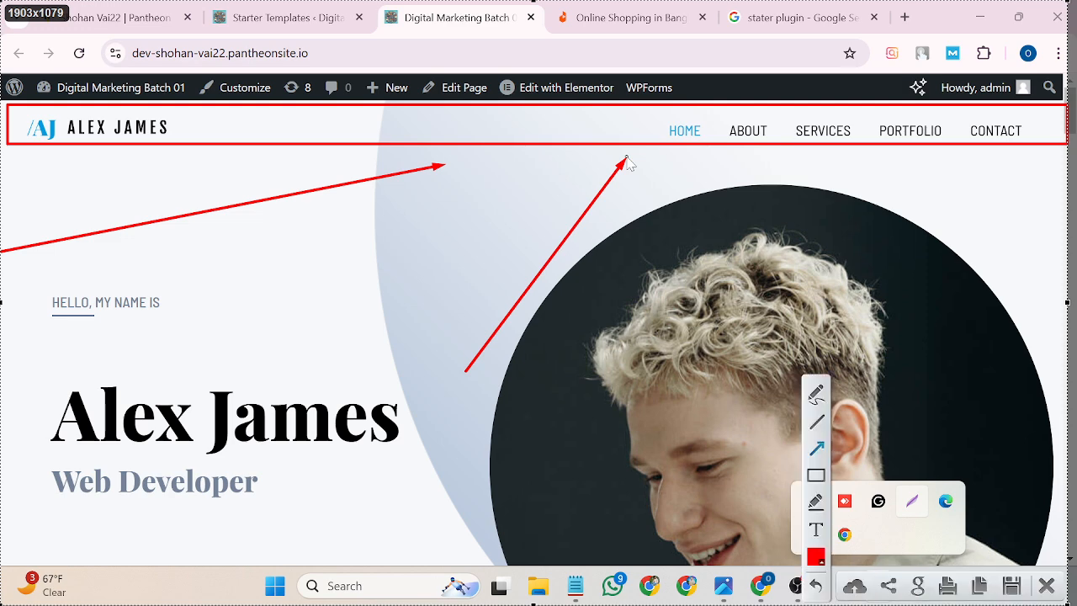
left_click(1046, 587)
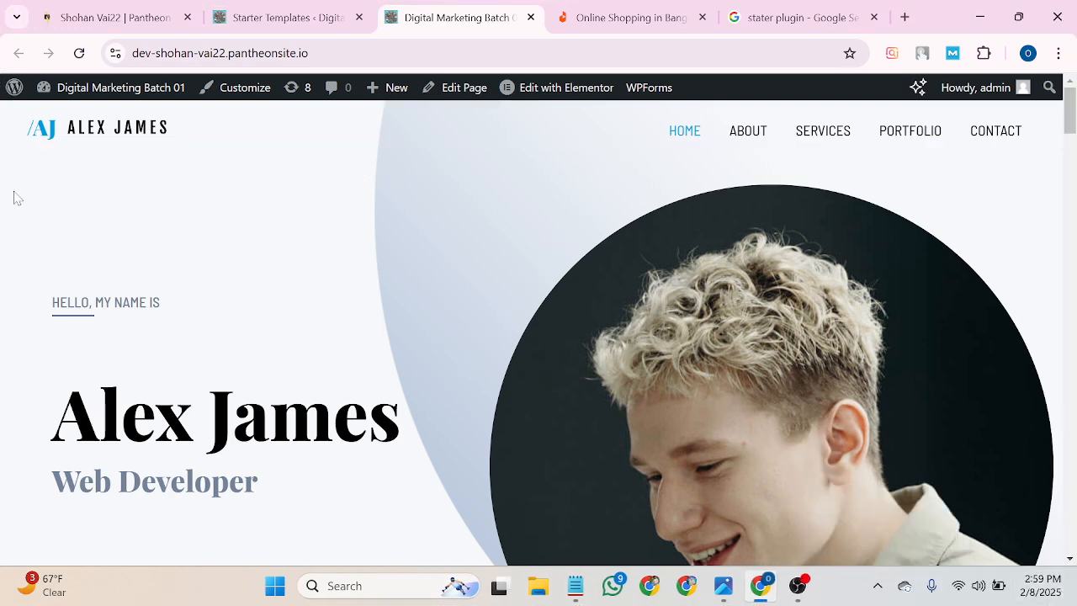
Scroll to the 'Get in touch' footer and start a new Lightshot screen capture.
scroll(193, 196, "down", 15)
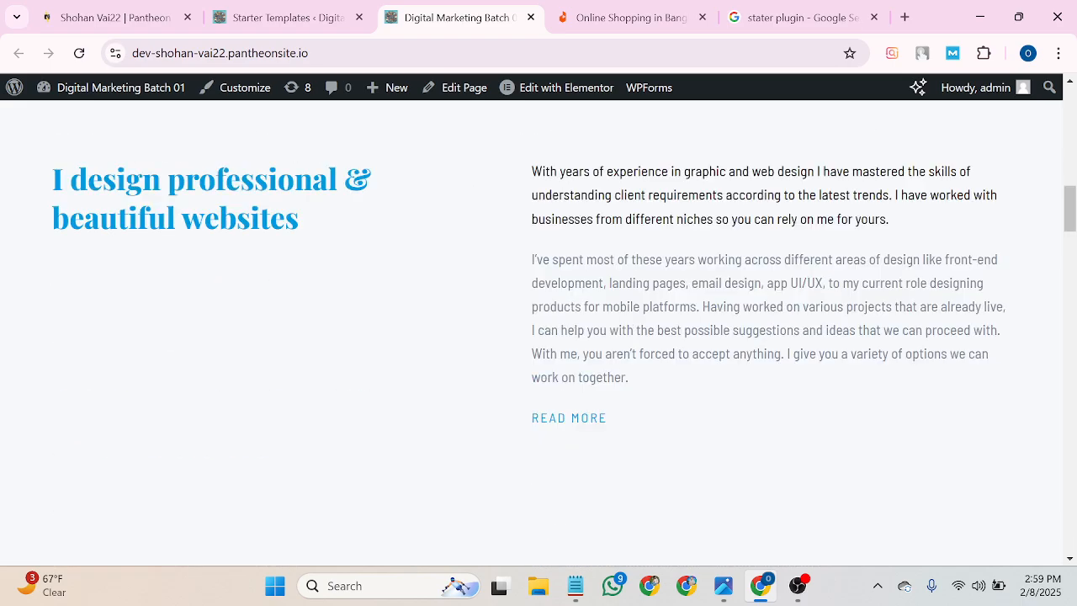
scroll(1074, 429, "down", 10)
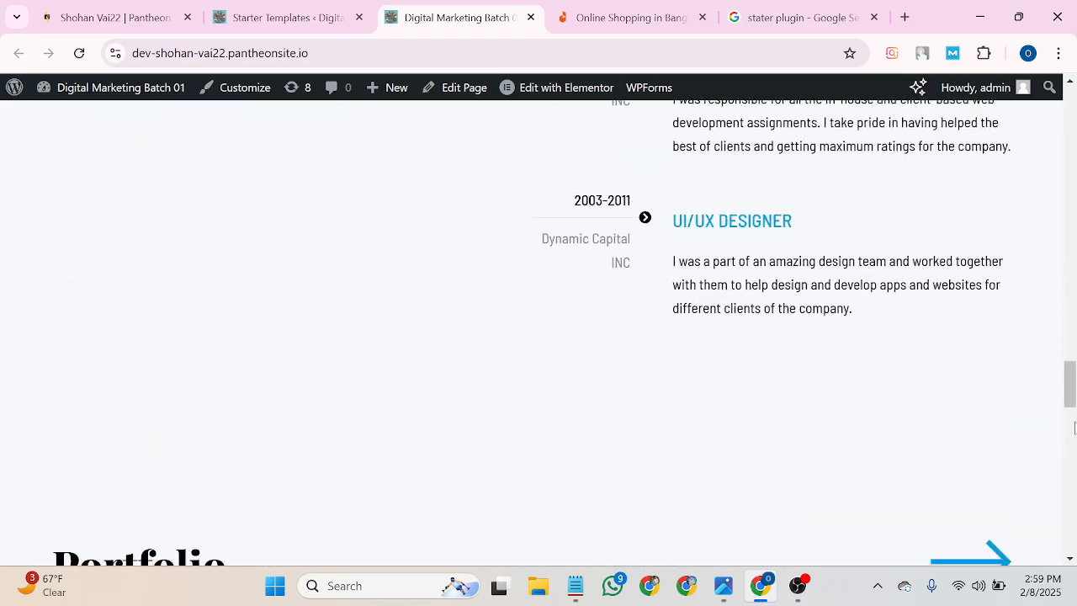
left_click_drag(1070, 395, 1073, 530)
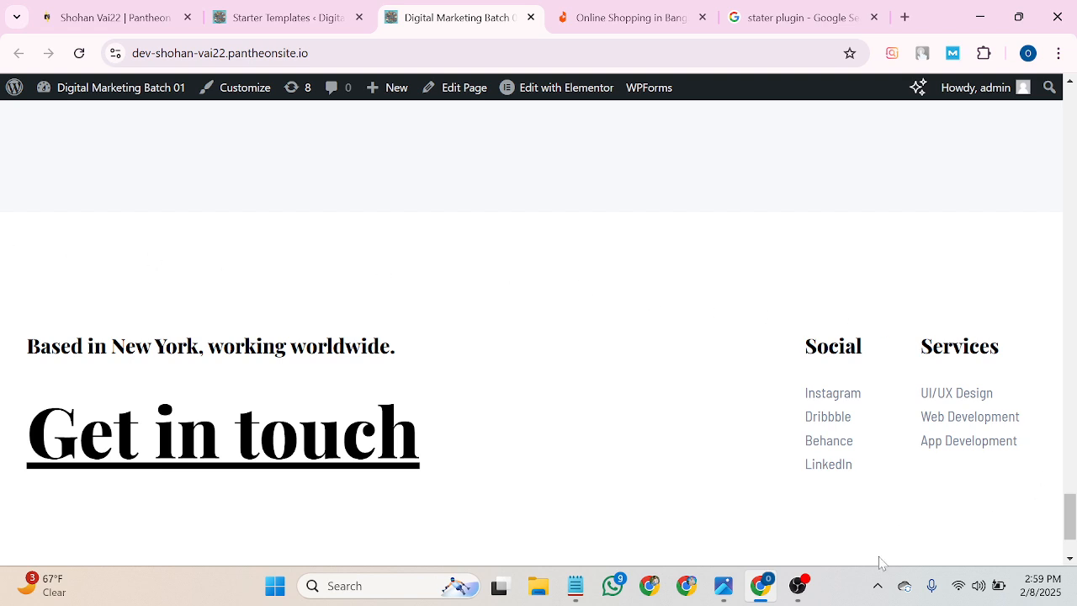
left_click(877, 585)
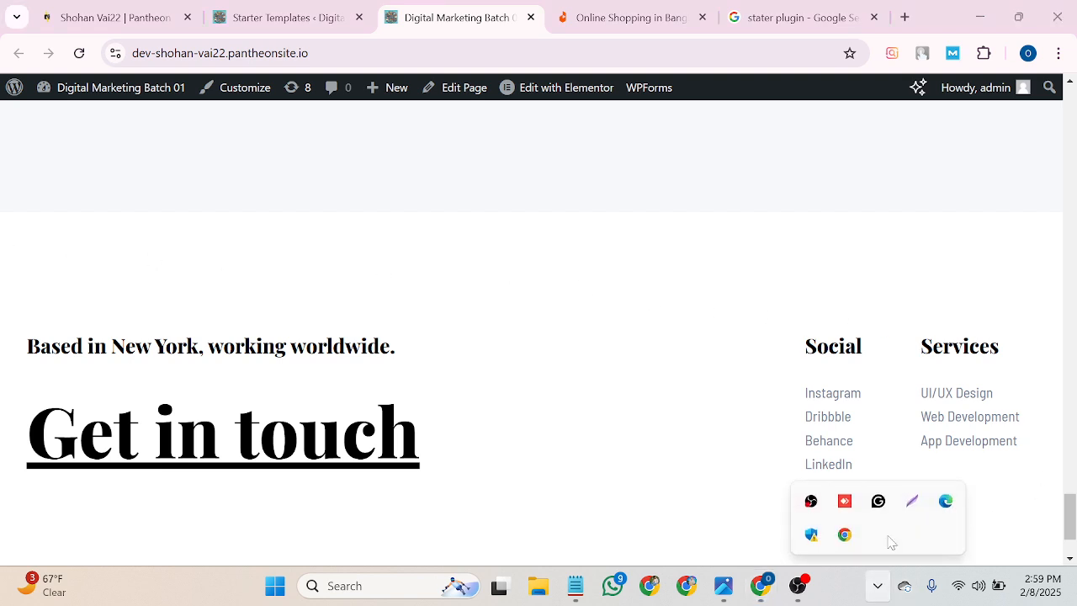
left_click(911, 501)
left_click_drag(0, 1, 1076, 605)
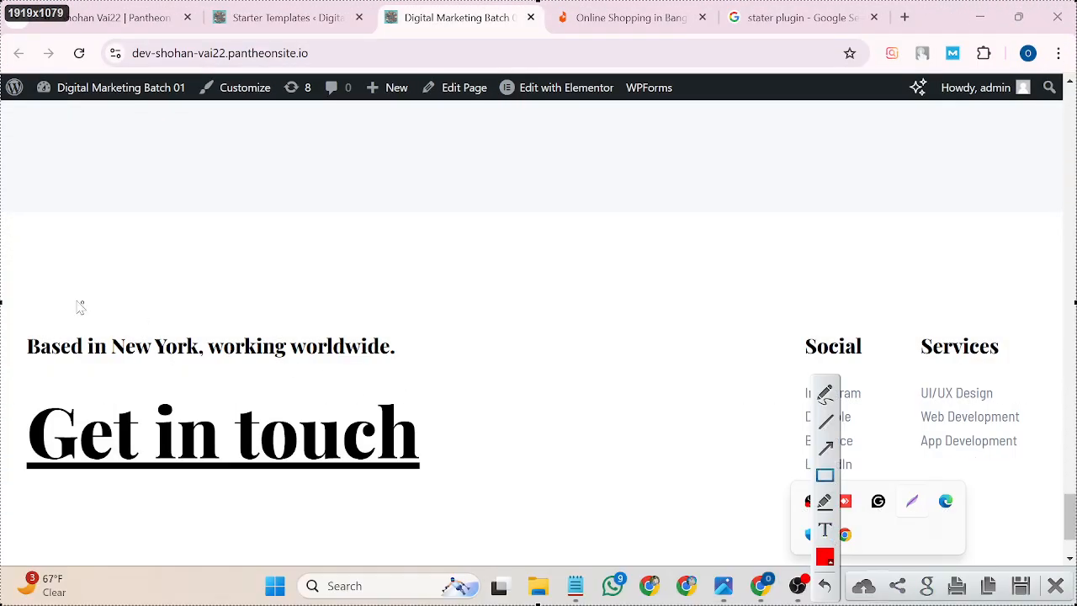
mouse_move(2, 269)
left_mouse_down()
mouse_move(1026, 320)
mouse_move(1076, 605)
mouse_move(1049, 593)
mouse_move(1056, 568)
left_mouse_up()
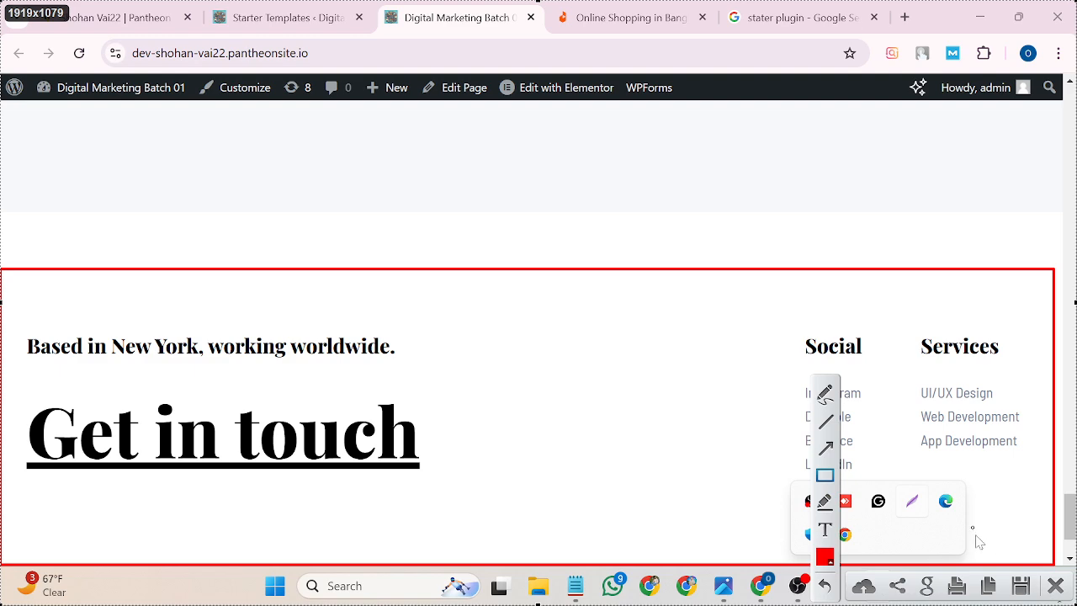
left_click(1054, 586)
Scroll back to the top of the homepage and return to the Pantheon dashboard's Dev environment Code page.
scroll(690, 420, "up", 5)
scroll(690, 421, "up", 5)
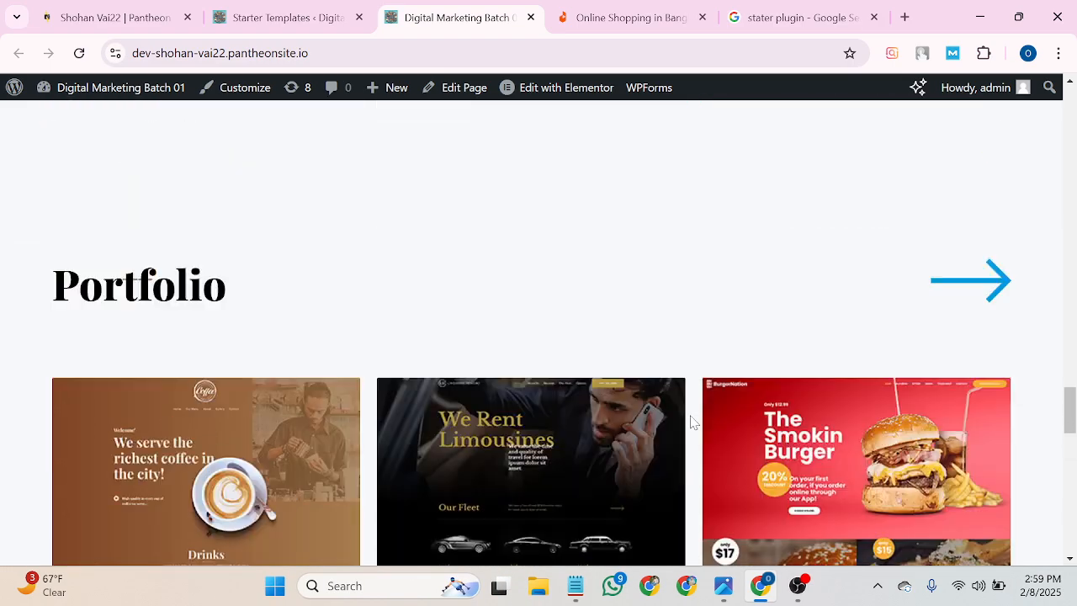
left_click_drag(1071, 400, 1069, 108)
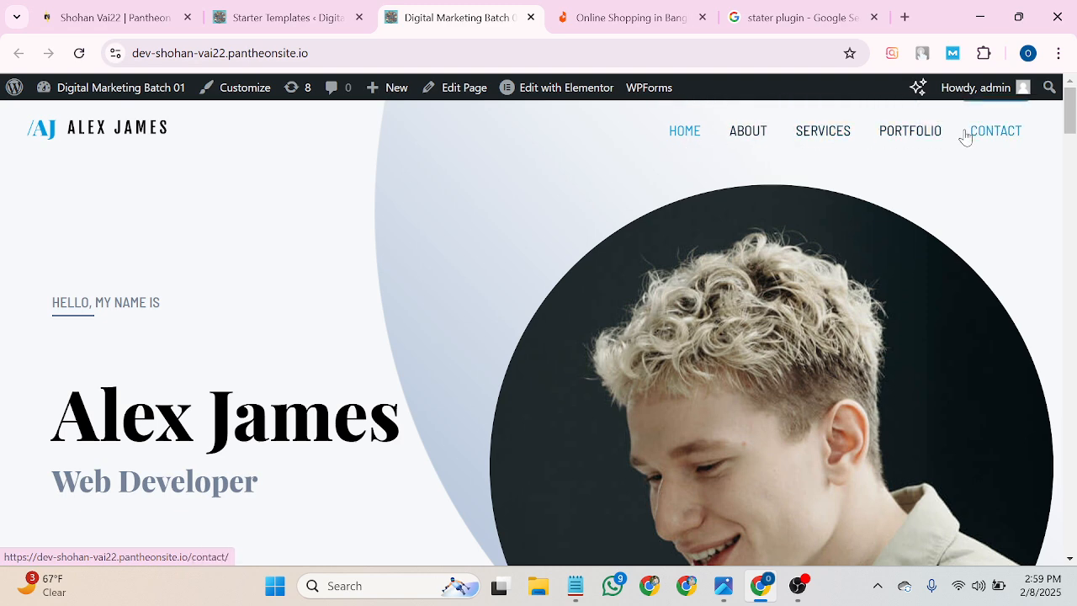
left_click(135, 14)
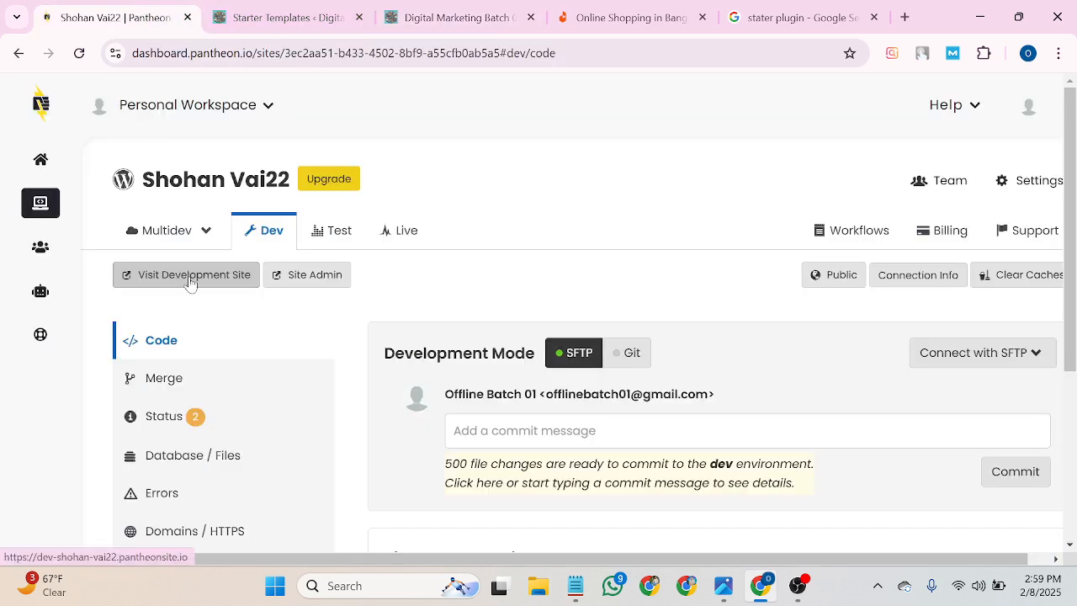
Open Site Admin from Pantheon, close the Starter Templates congratulations tab, and switch to the WordPress Dashboard.
left_click(330, 278)
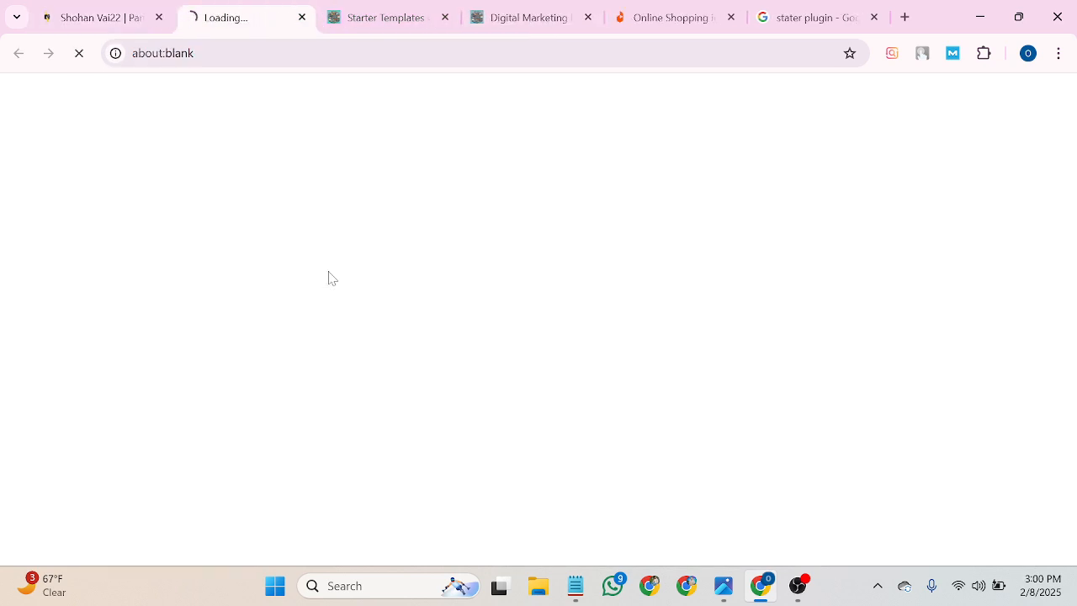
left_click(387, 10)
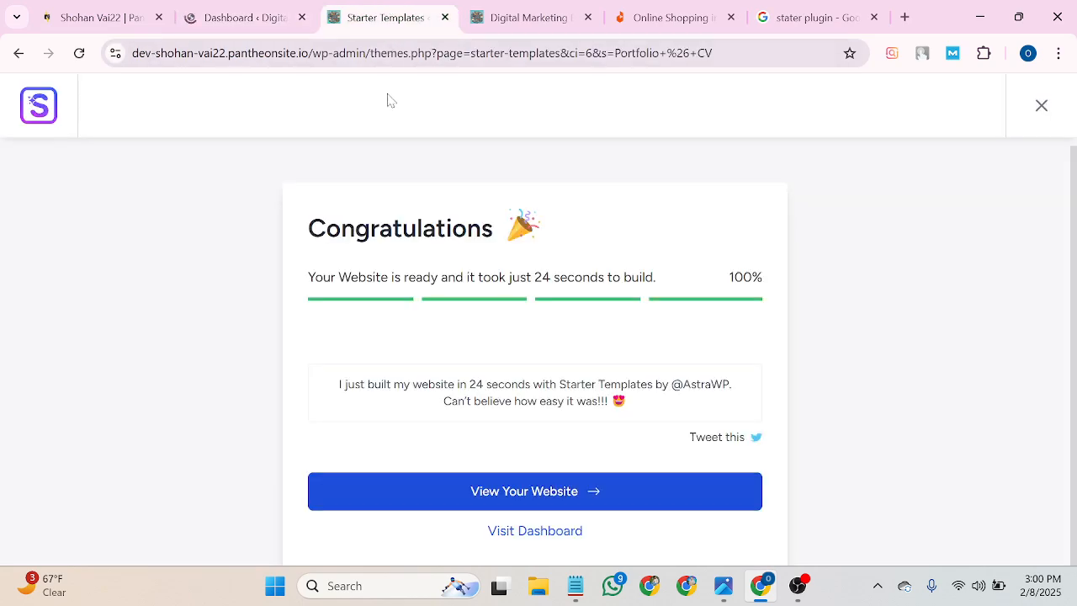
left_click(445, 17)
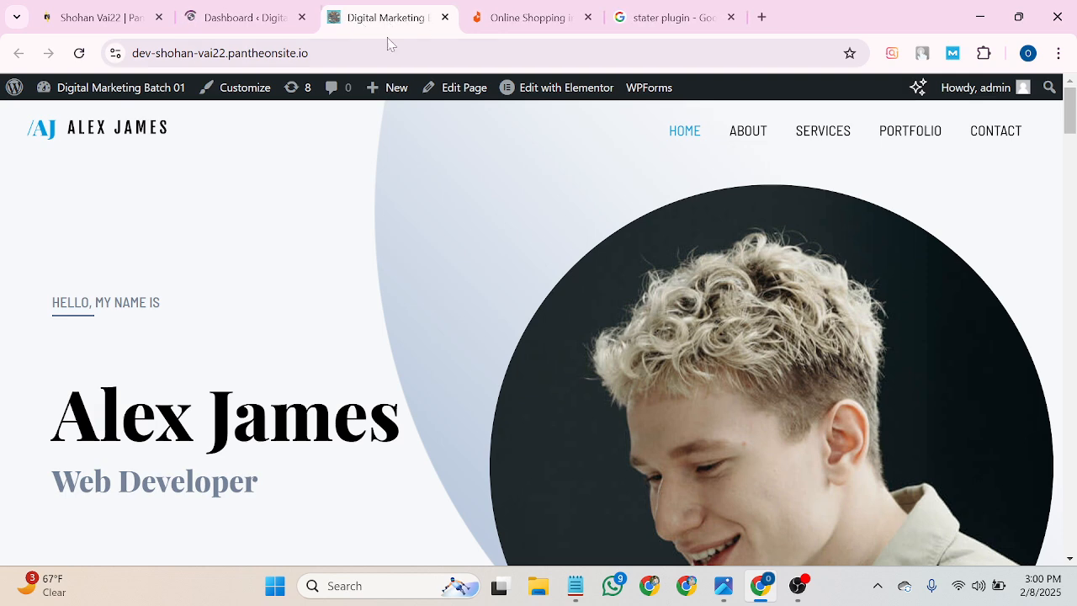
left_click(244, 17)
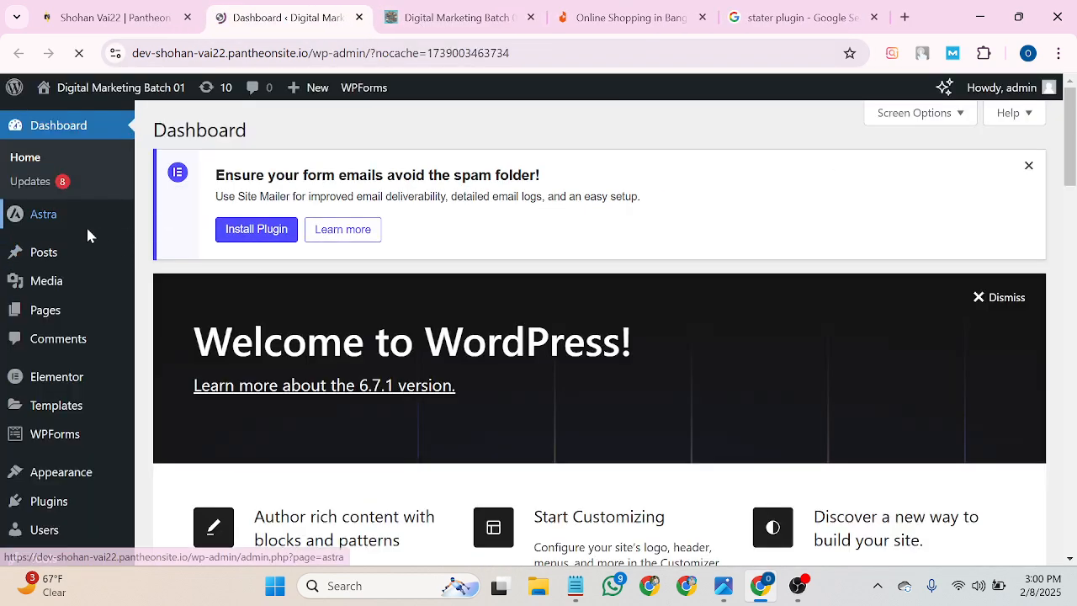
mouse_move(60, 309)
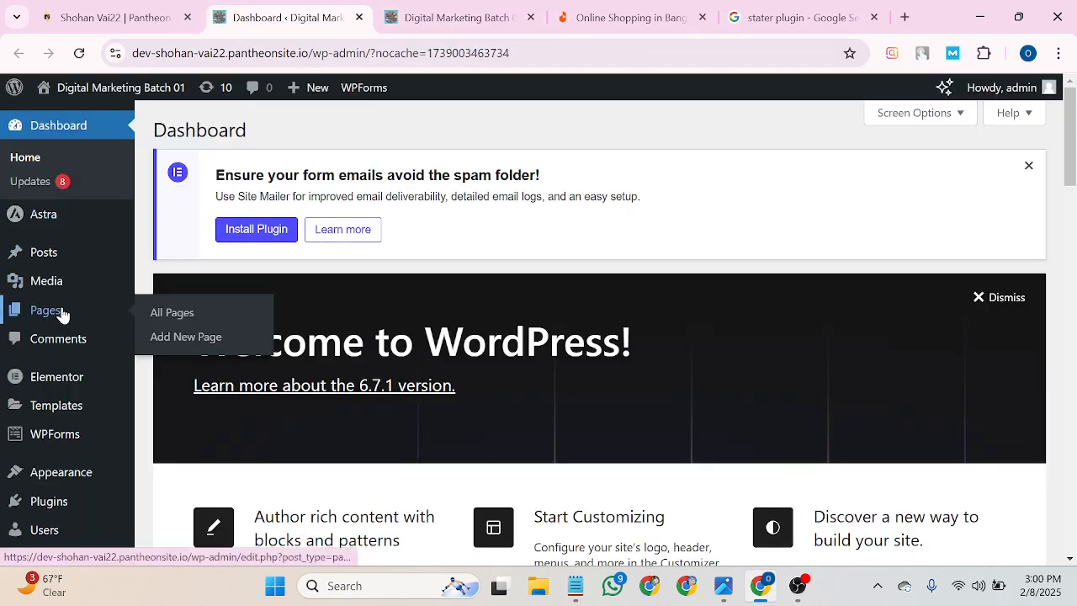
Open the Pages admin list and scroll through the site's existing pages.
left_click(183, 317)
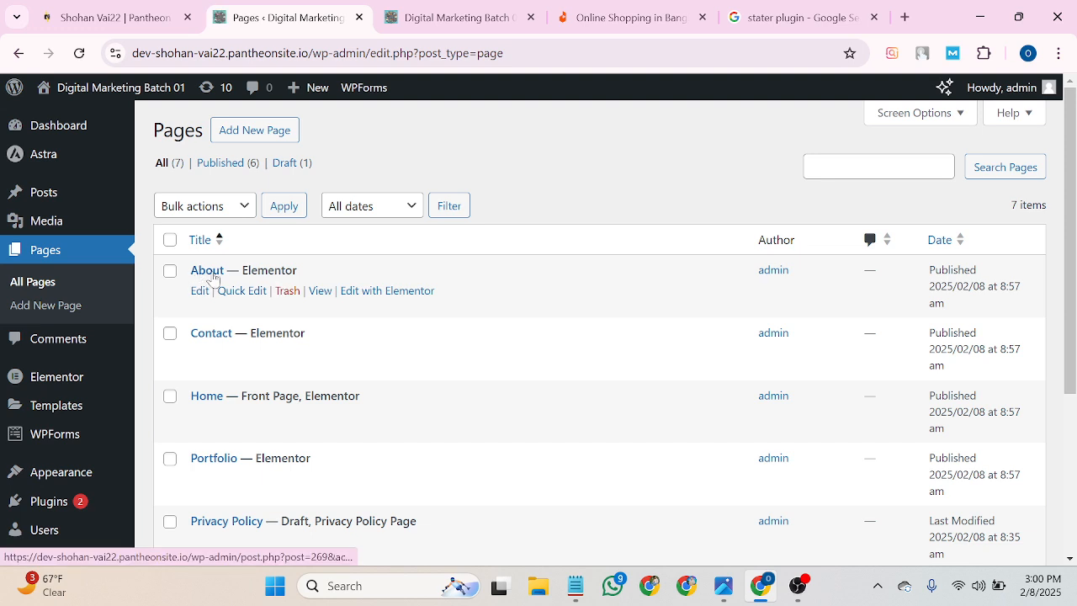
scroll(211, 414, "down", 1)
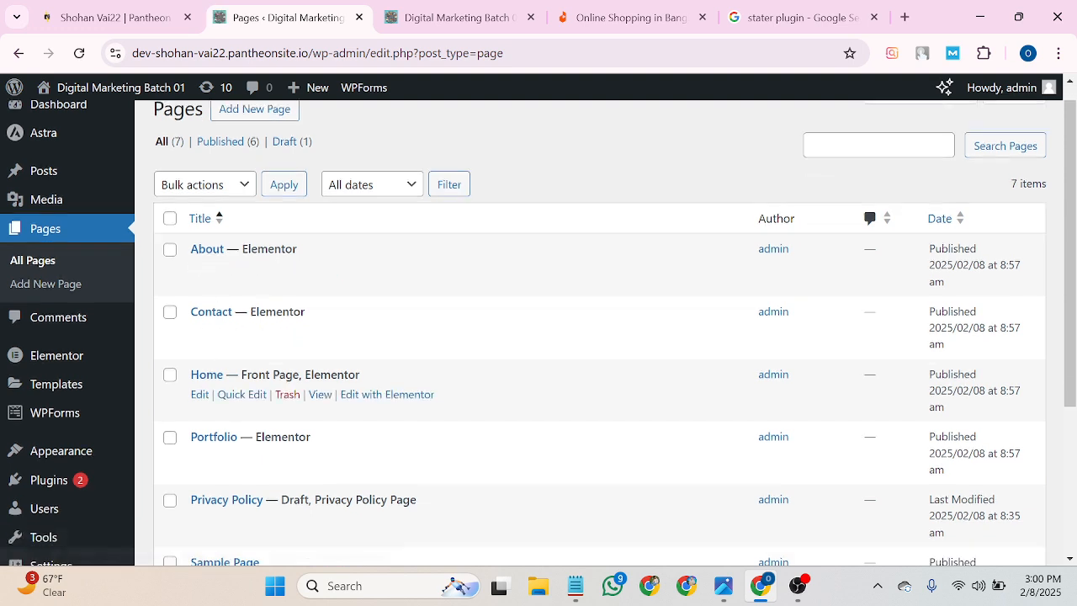
scroll(211, 410, "down", 2)
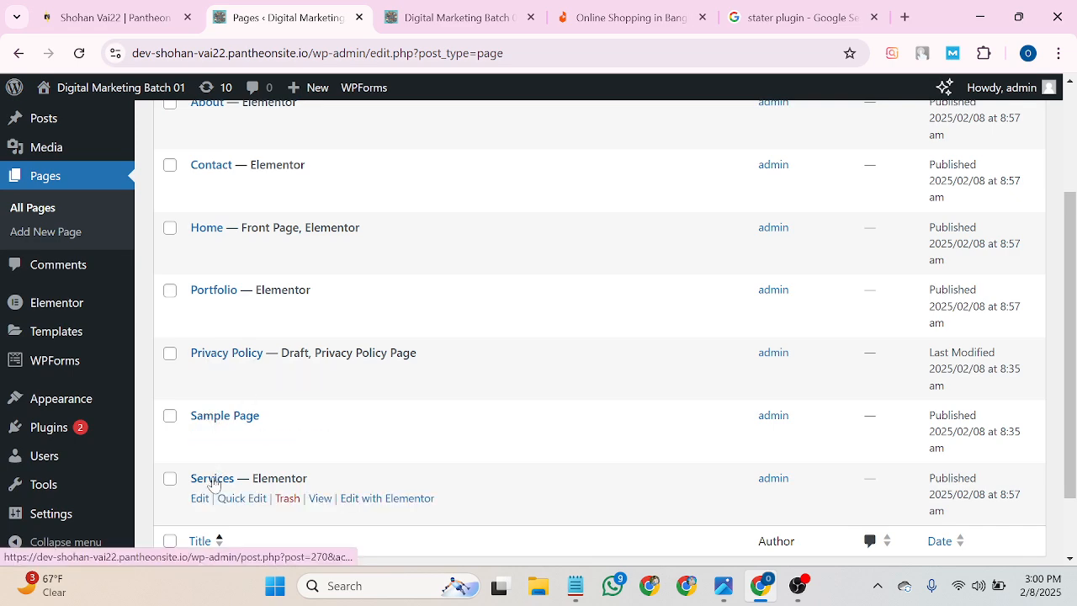
scroll(210, 437, "up", 1)
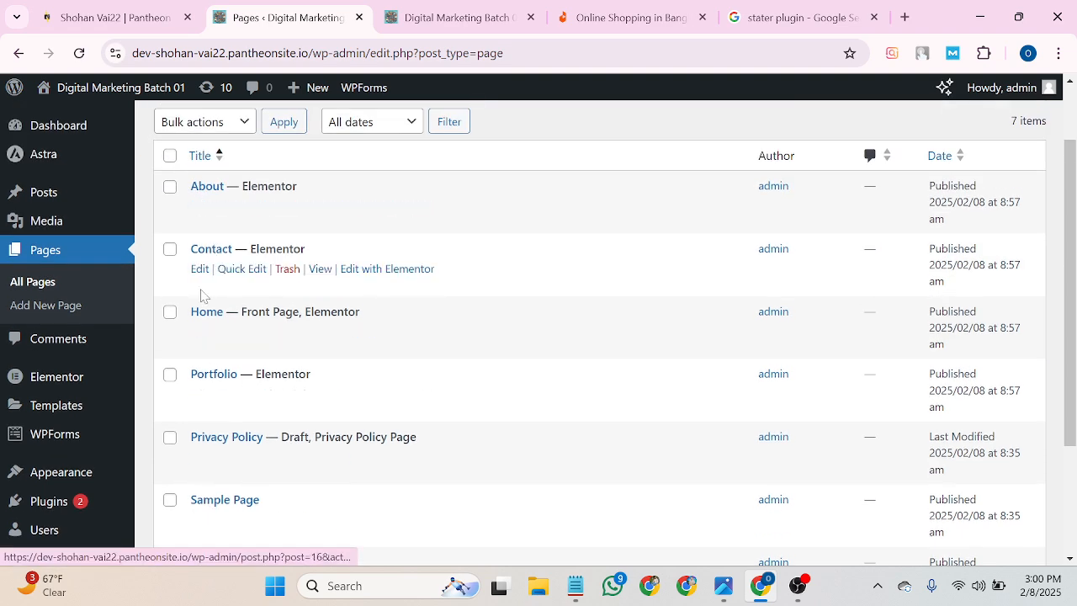
scroll(198, 370, "down", 1)
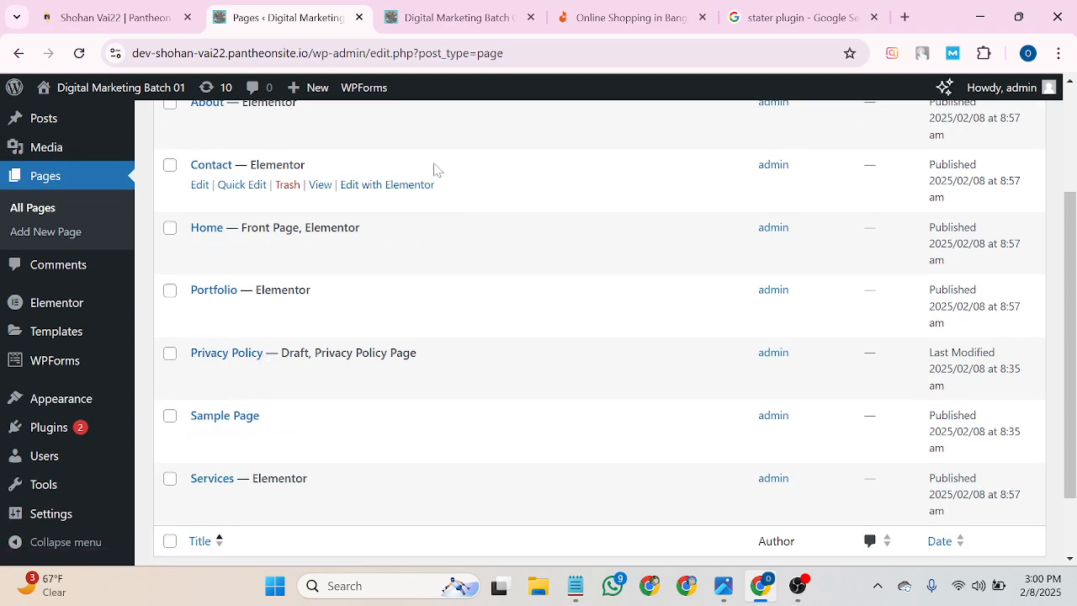
Compare the live Alex James homepage against the Pages list, ending at the top of the list.
left_click(435, 12)
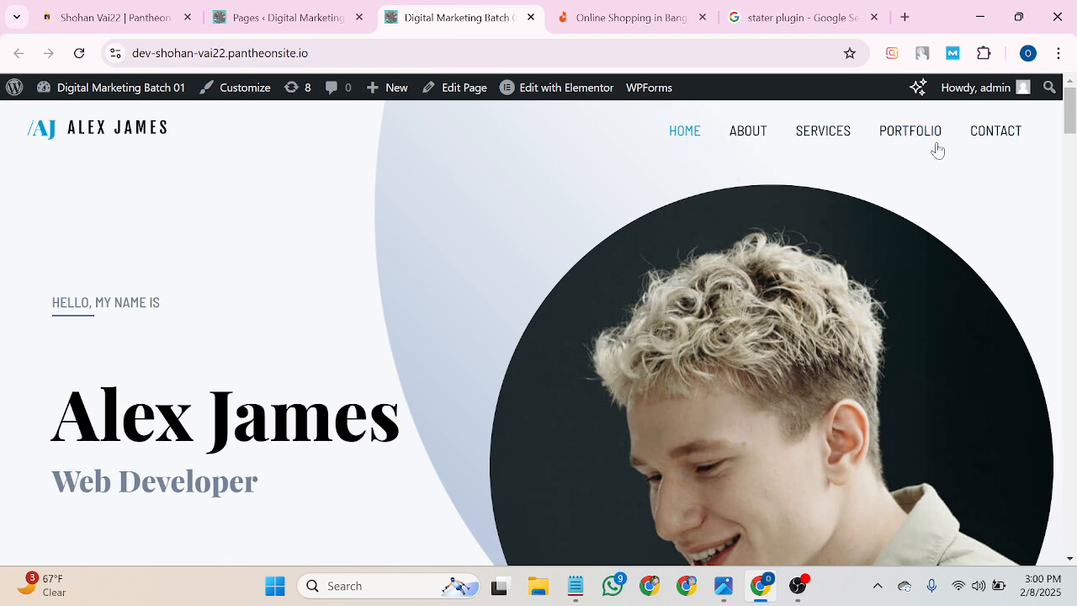
left_click(277, 16)
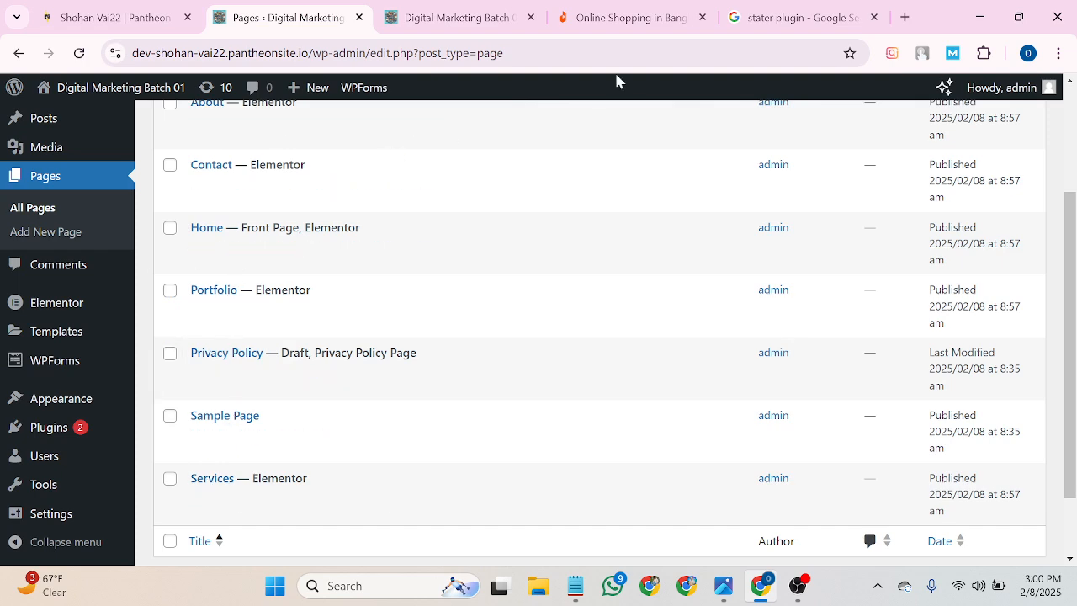
left_click(438, 17)
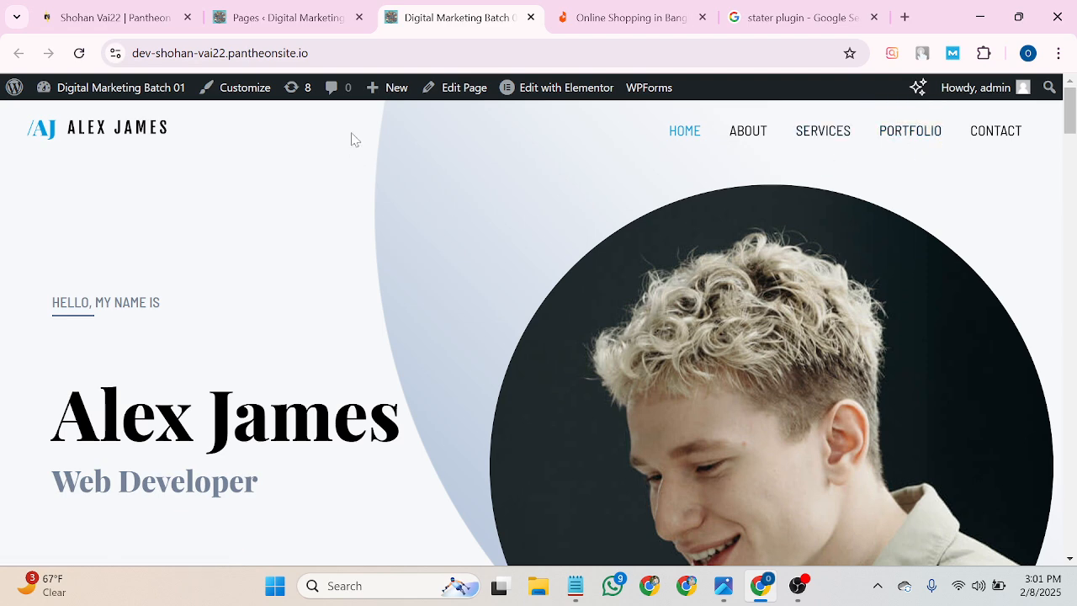
left_click(320, 21)
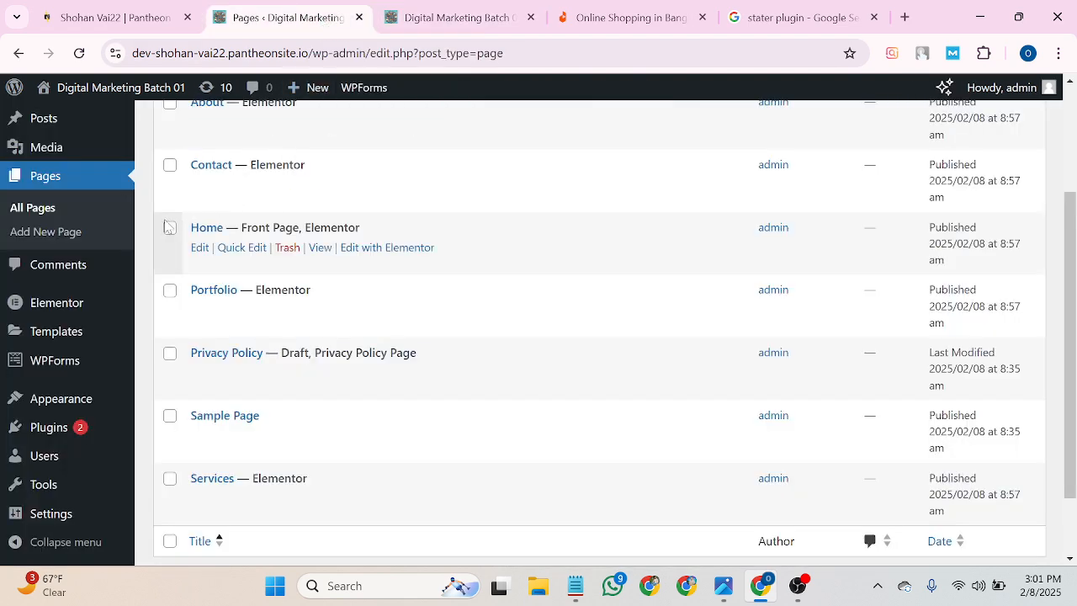
scroll(165, 253, "up", 3)
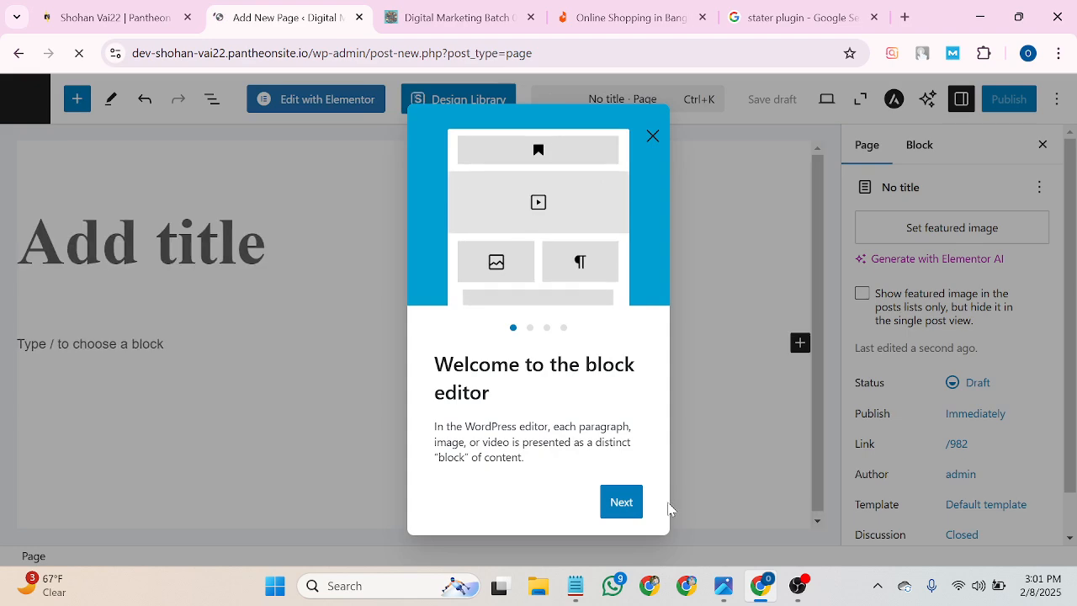
Page through and dismiss the block editor welcome guide.
left_click(615, 510)
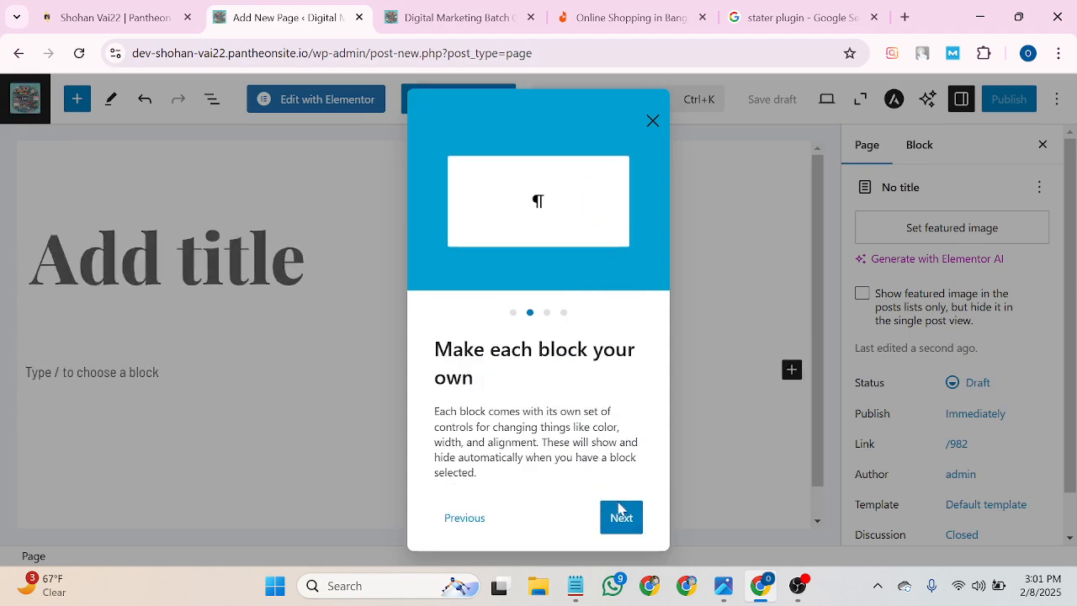
left_click(618, 510)
left_click(620, 509)
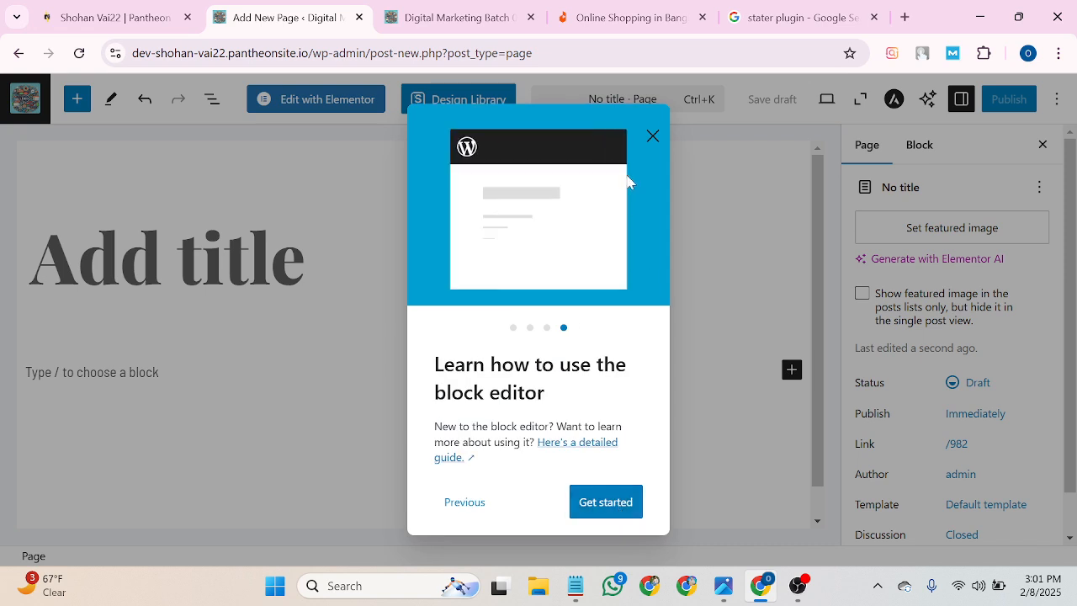
left_click(651, 134)
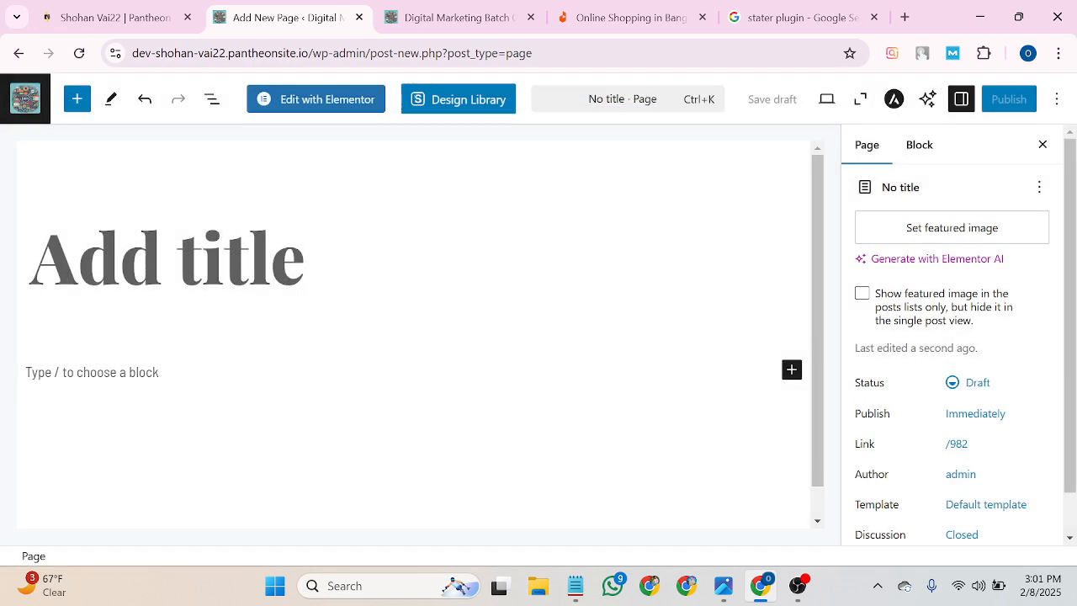
Title the page 'Blog' (fixing the 'Bolg' typo), publish it, and return to the Pages list.
left_click(166, 259)
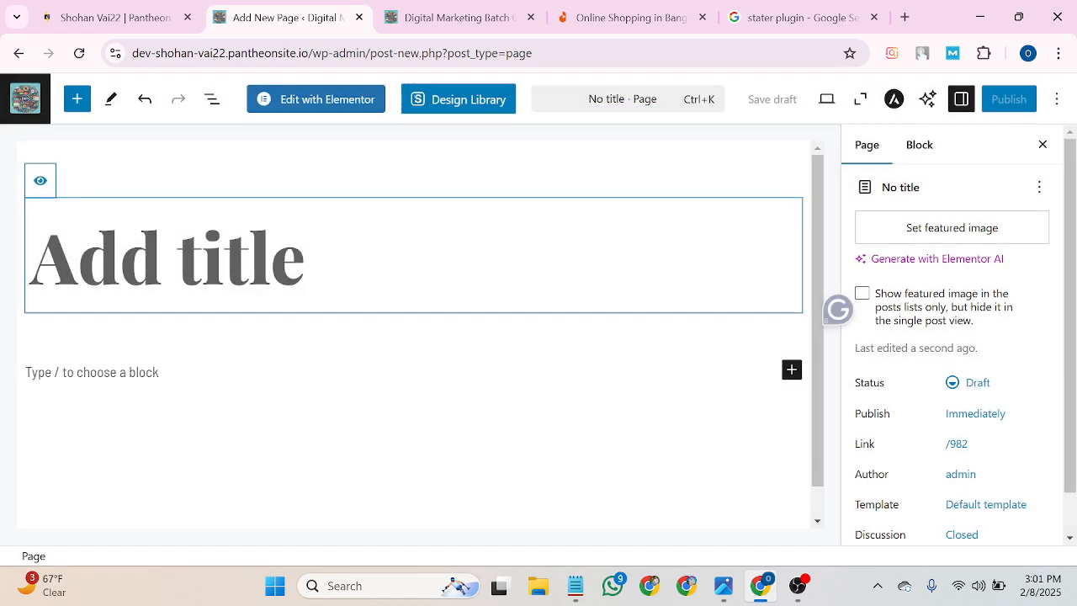
type("B")
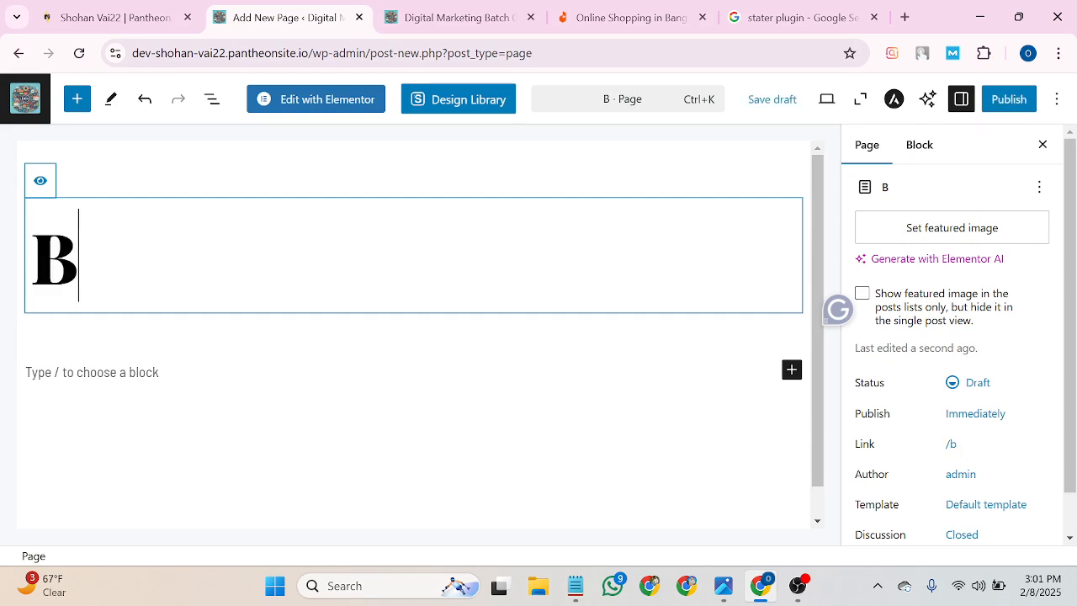
type("ol")
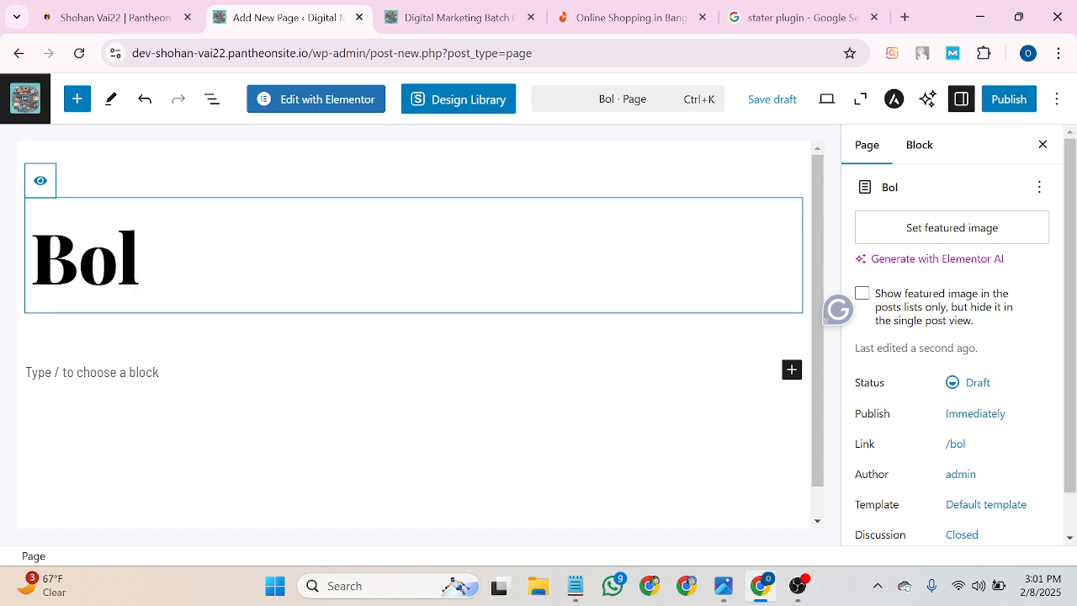
type("g")
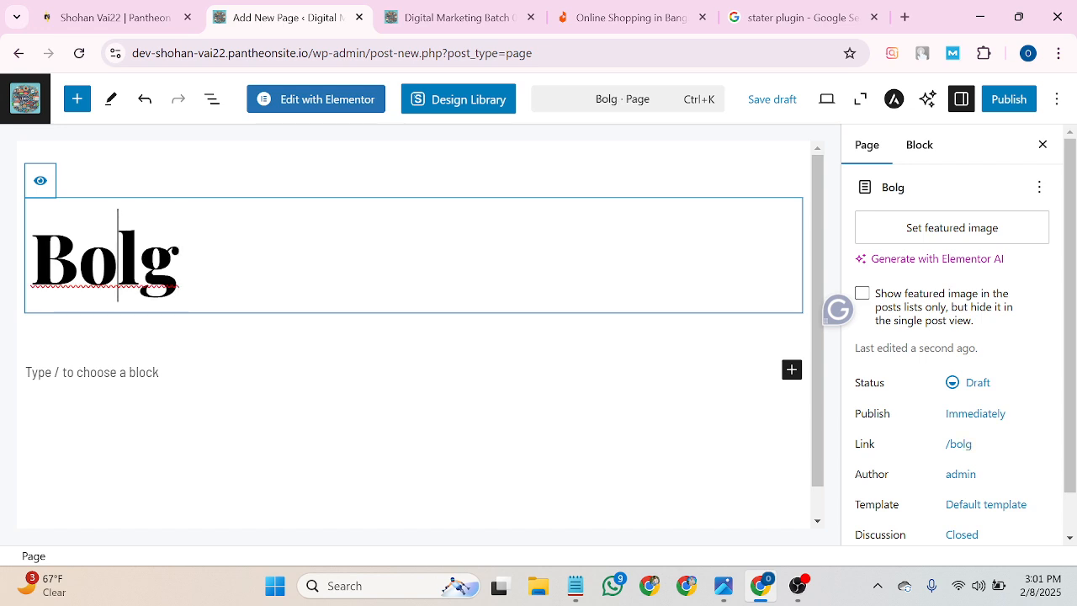
right_click(110, 252)
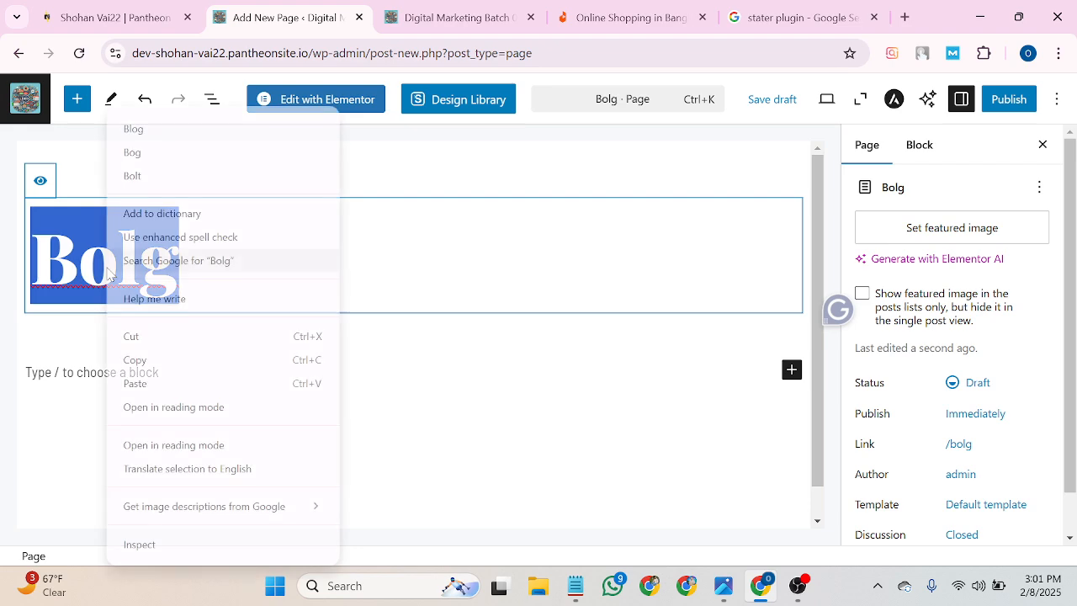
left_click(131, 129)
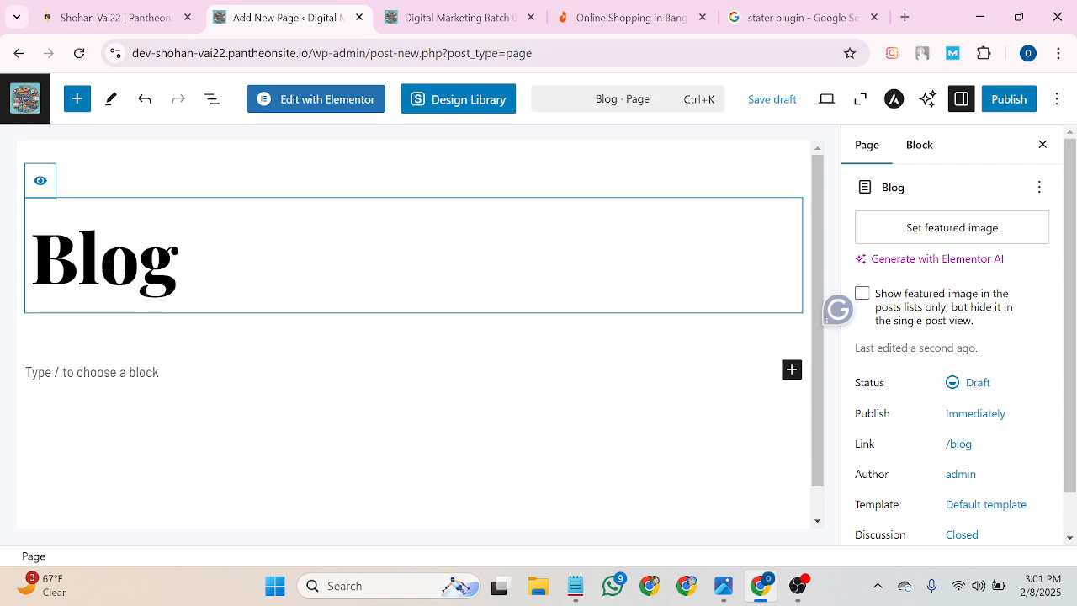
left_click(1011, 101)
left_click(999, 101)
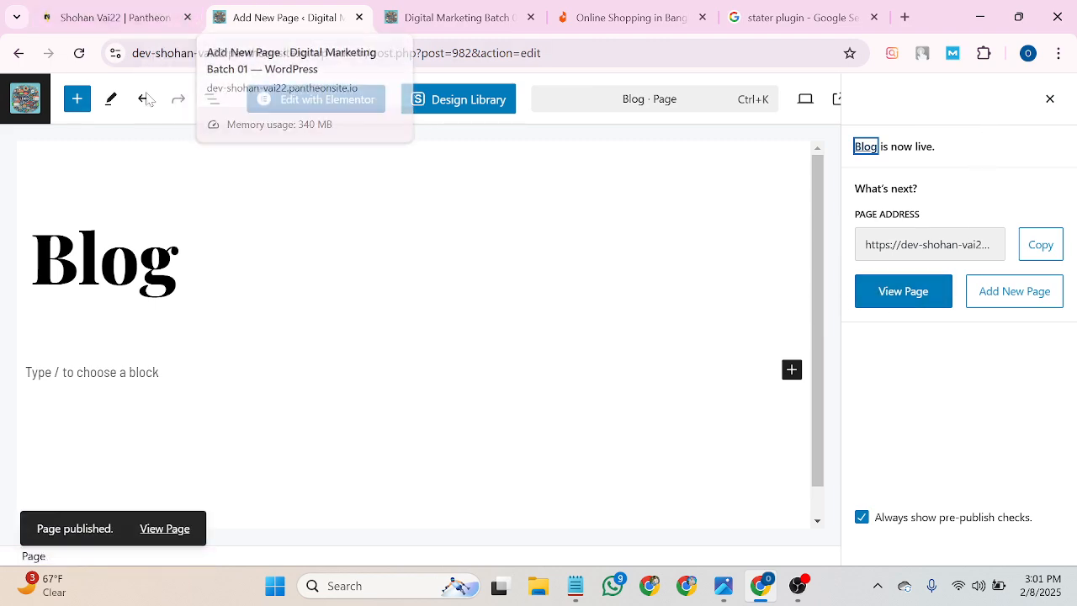
left_click(18, 54)
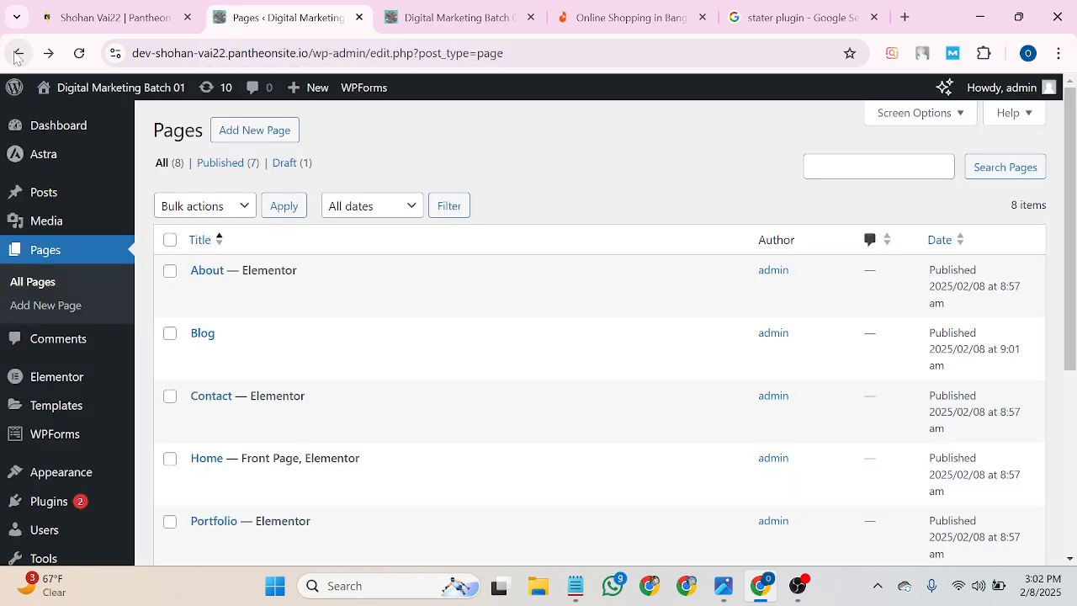
scroll(227, 168, "down", 3)
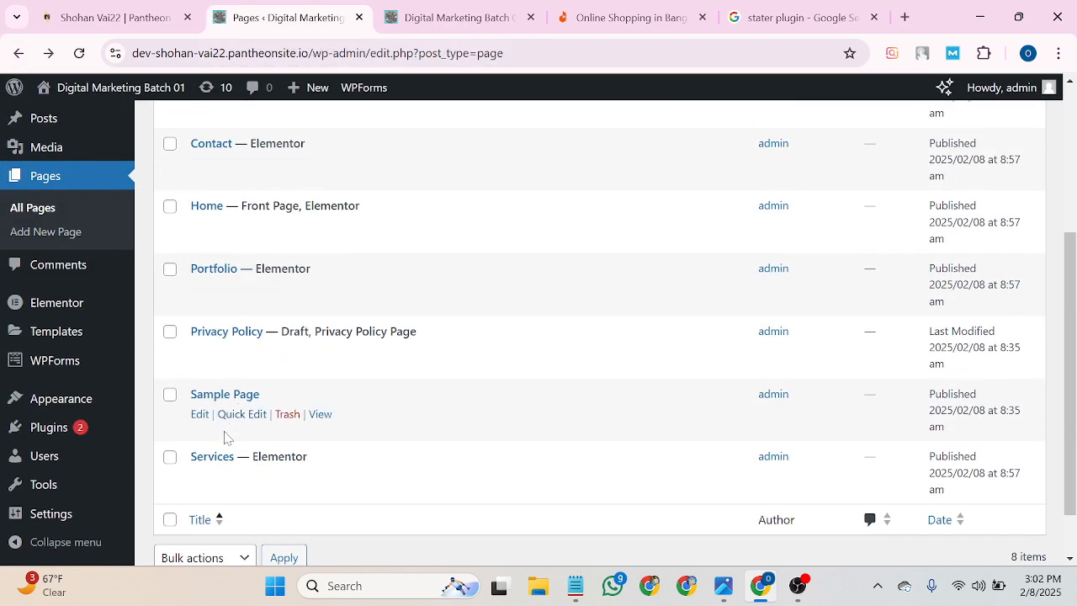
scroll(226, 437, "up", 2)
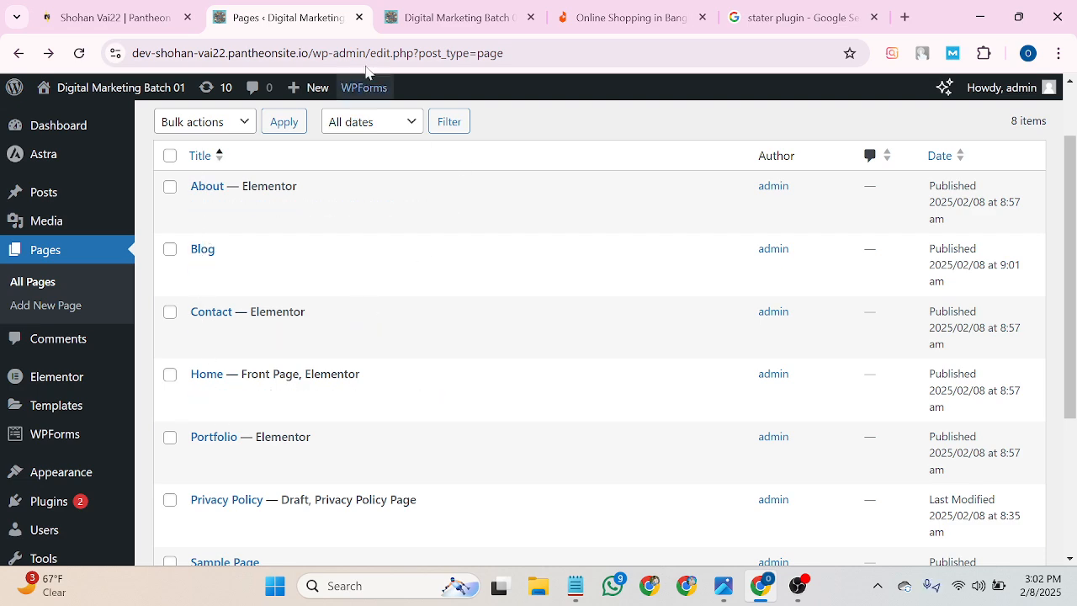
left_click(427, 10)
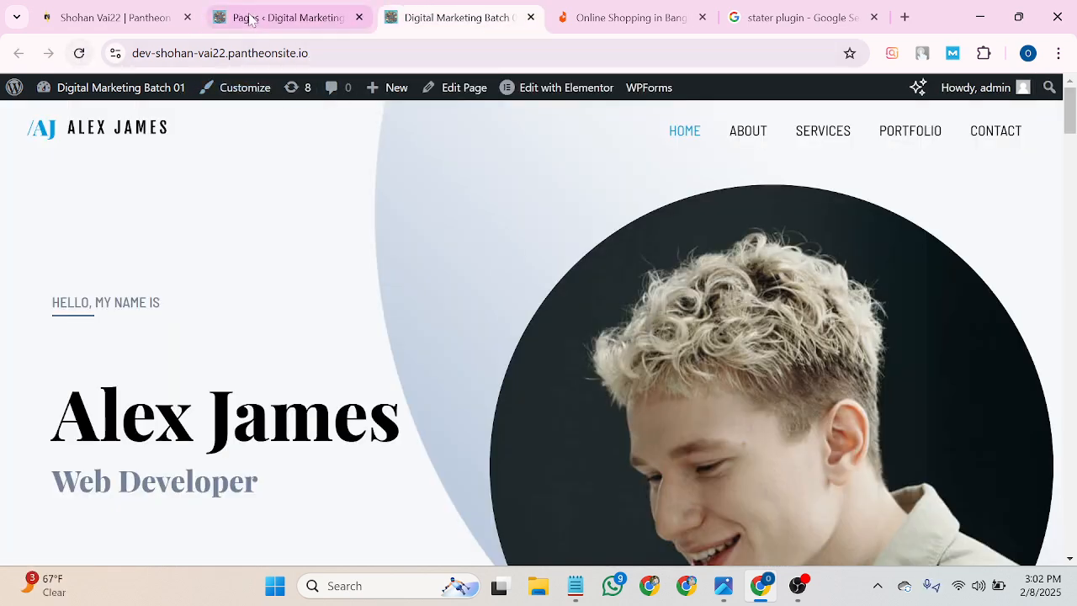
left_click(287, 10)
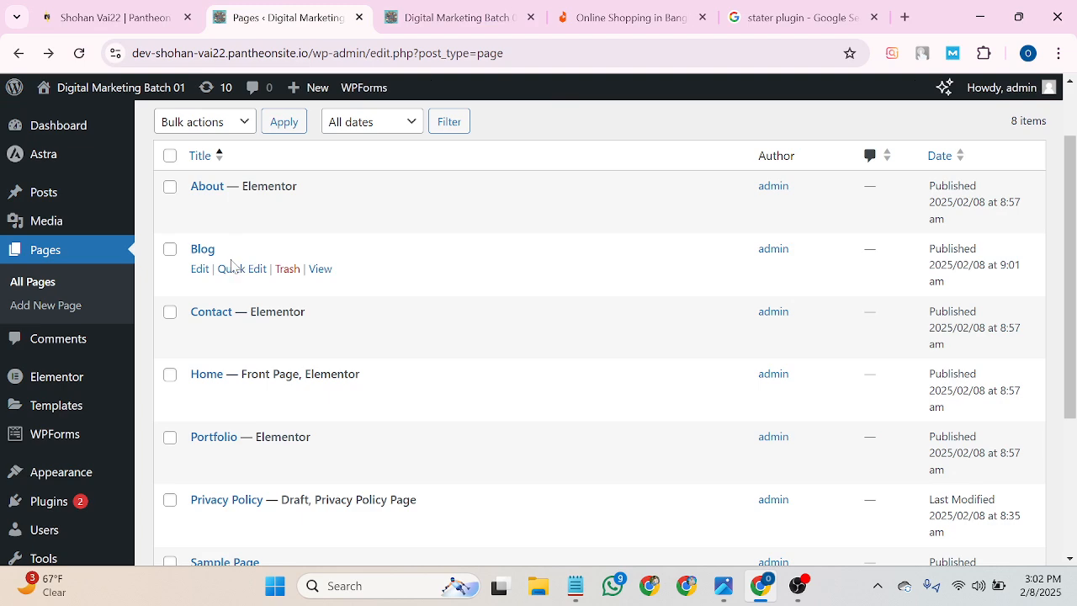
scroll(231, 277, "down", 3)
scroll(290, 488, "up", 4)
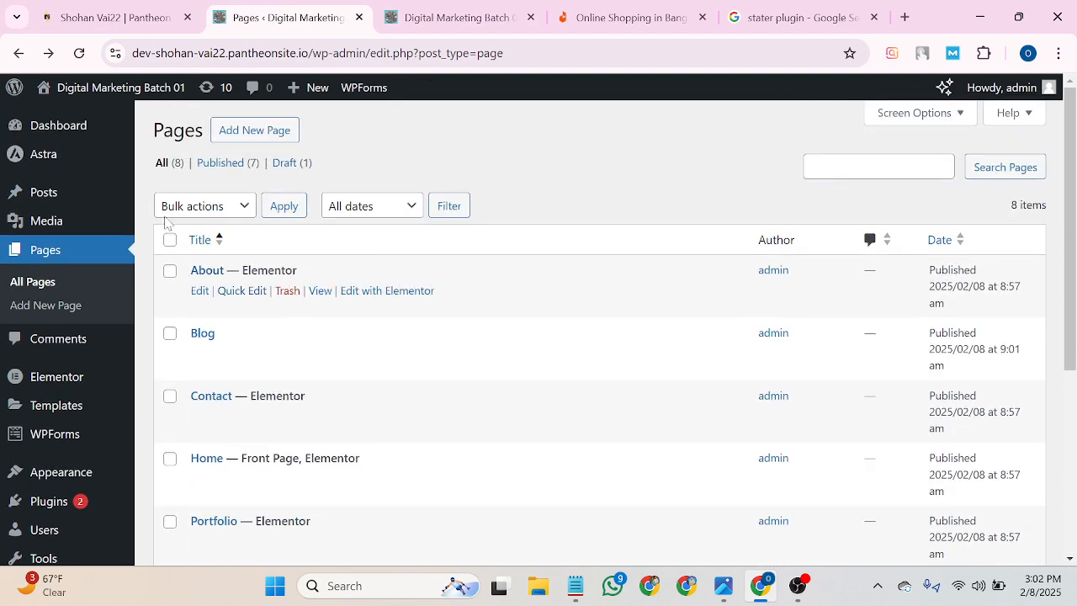
left_click(446, 17)
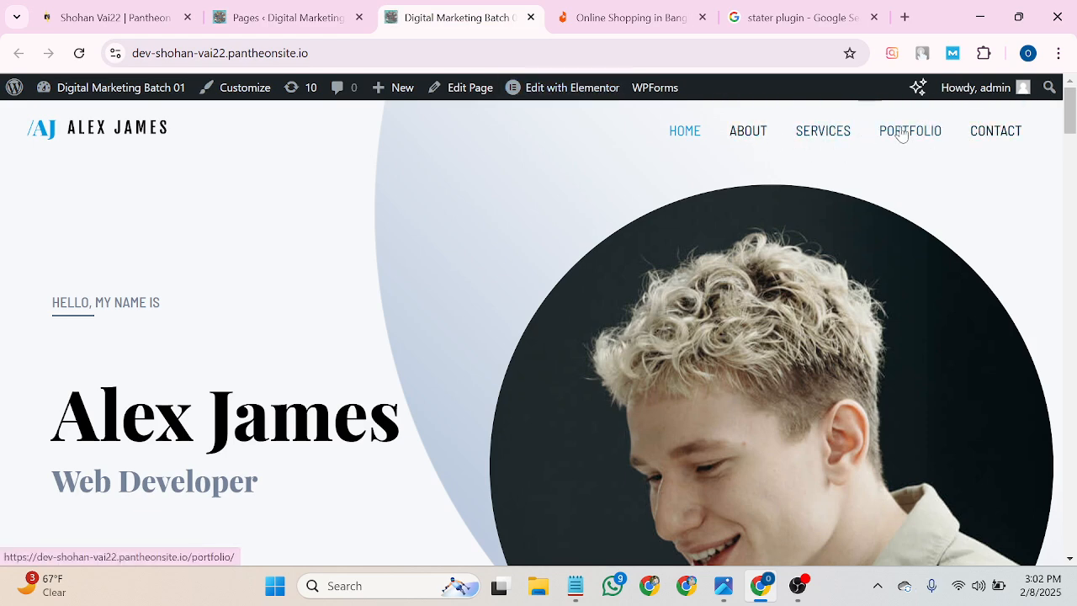
left_click(321, 8)
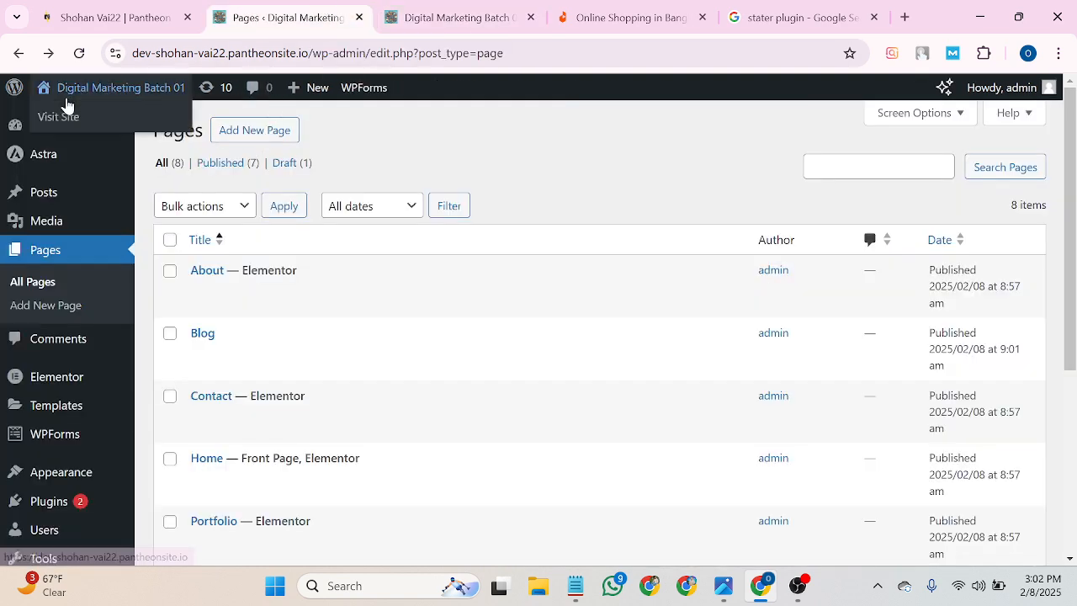
mouse_move(57, 166)
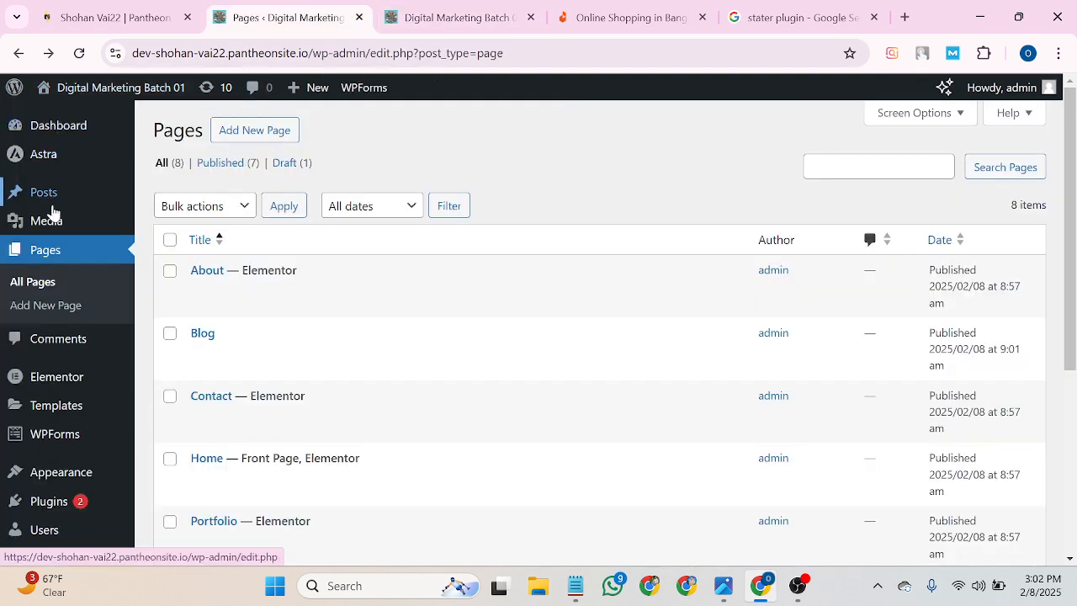
mouse_move(52, 439)
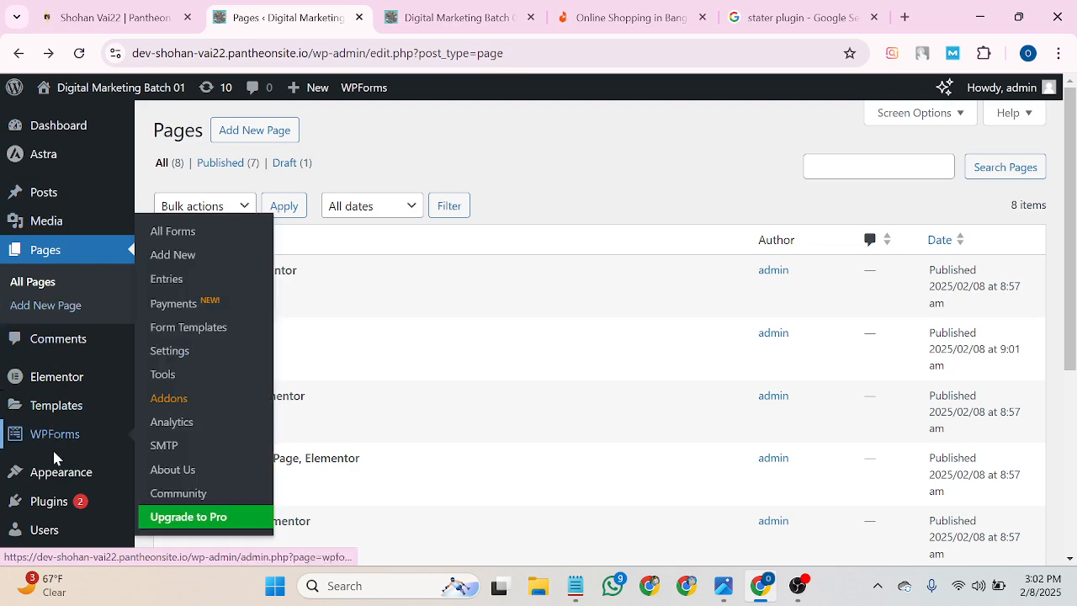
mouse_move(54, 477)
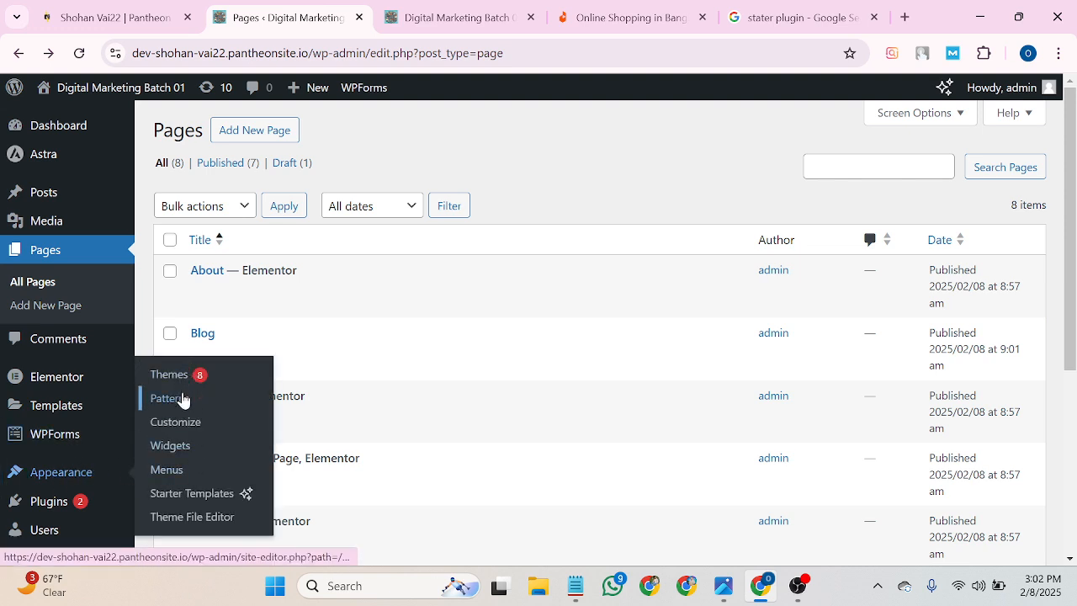
In Appearance > Menus, add the Blog page to the main menu.
left_click(169, 471)
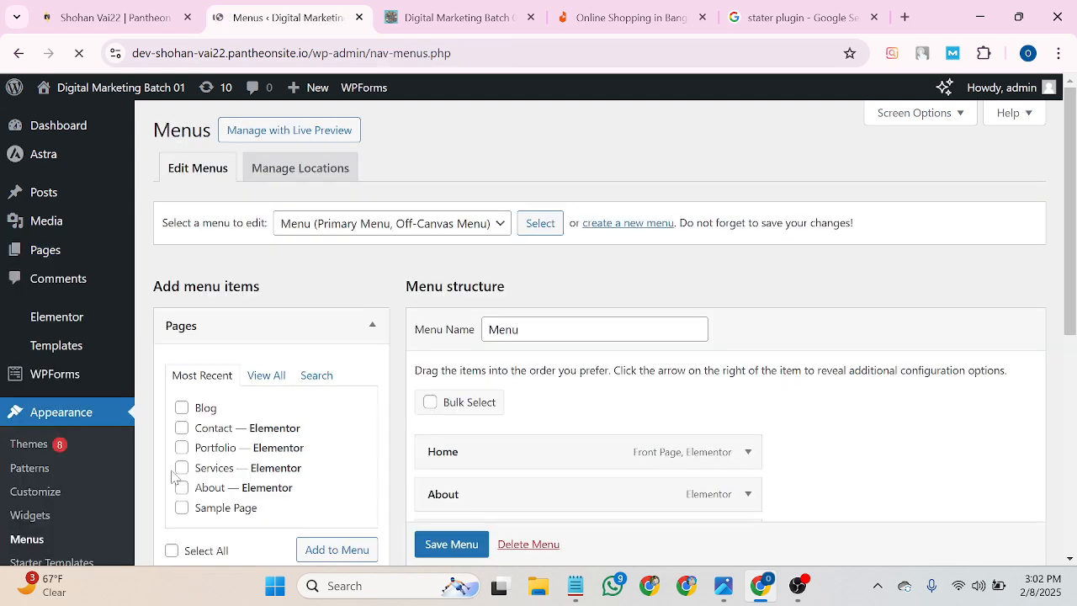
scroll(202, 370, "down", 1)
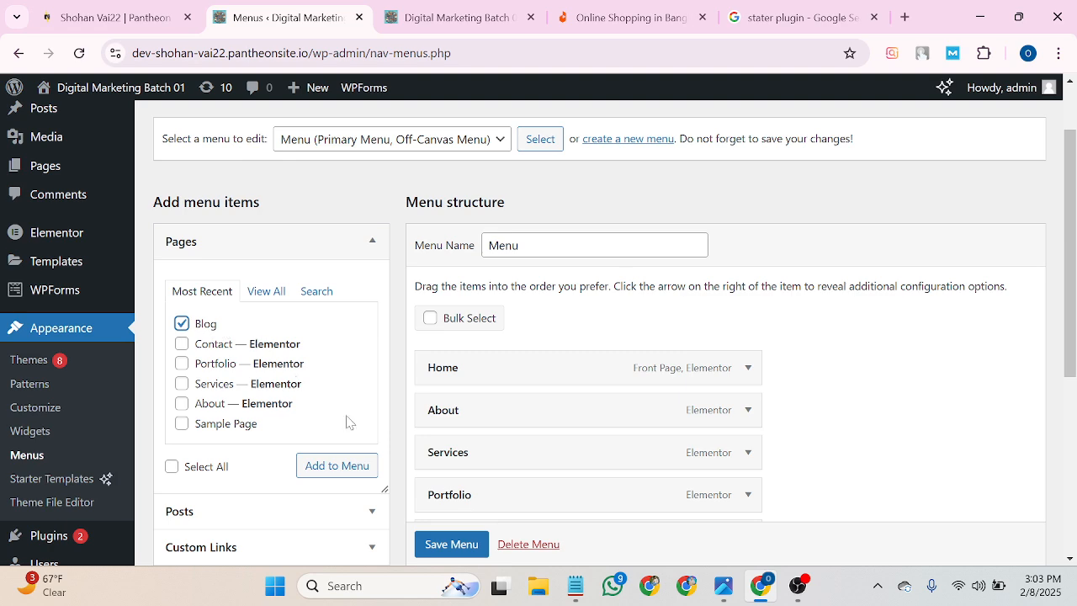
left_click(330, 470)
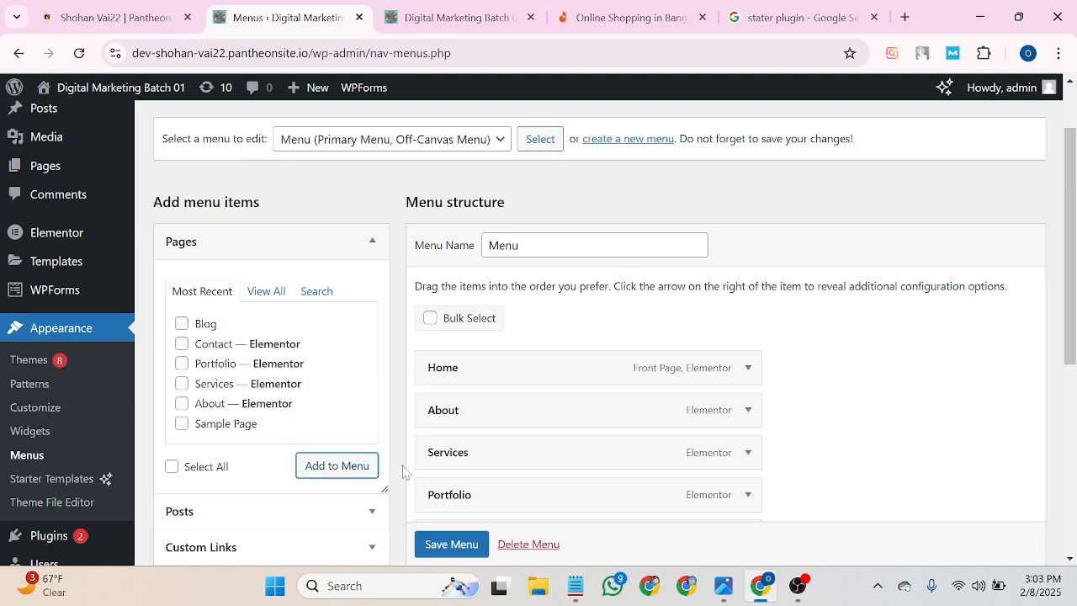
scroll(473, 476, "down", 2)
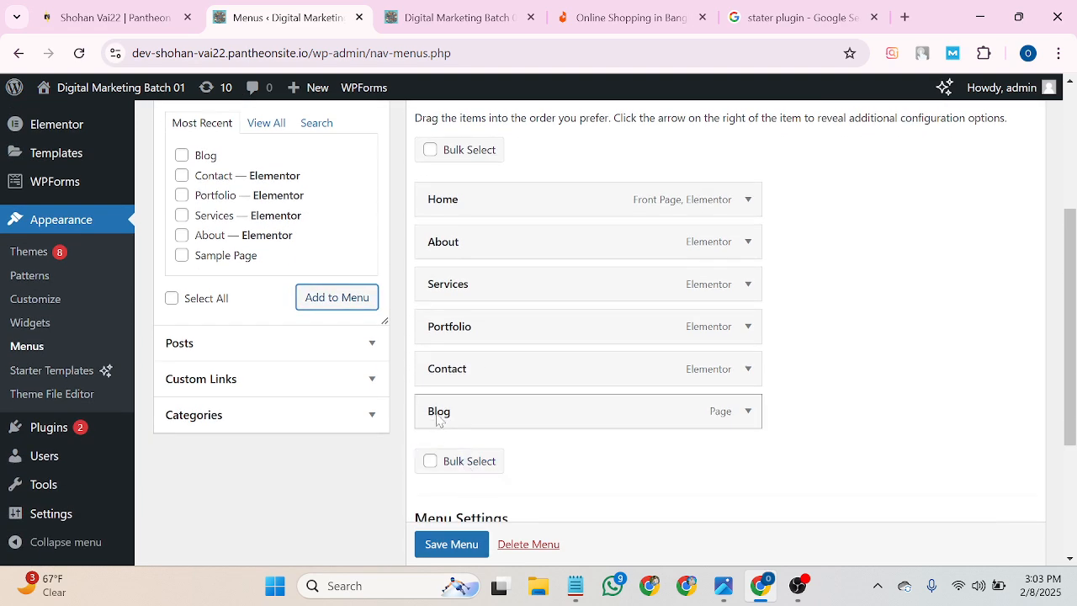
scroll(505, 425, "down", 2)
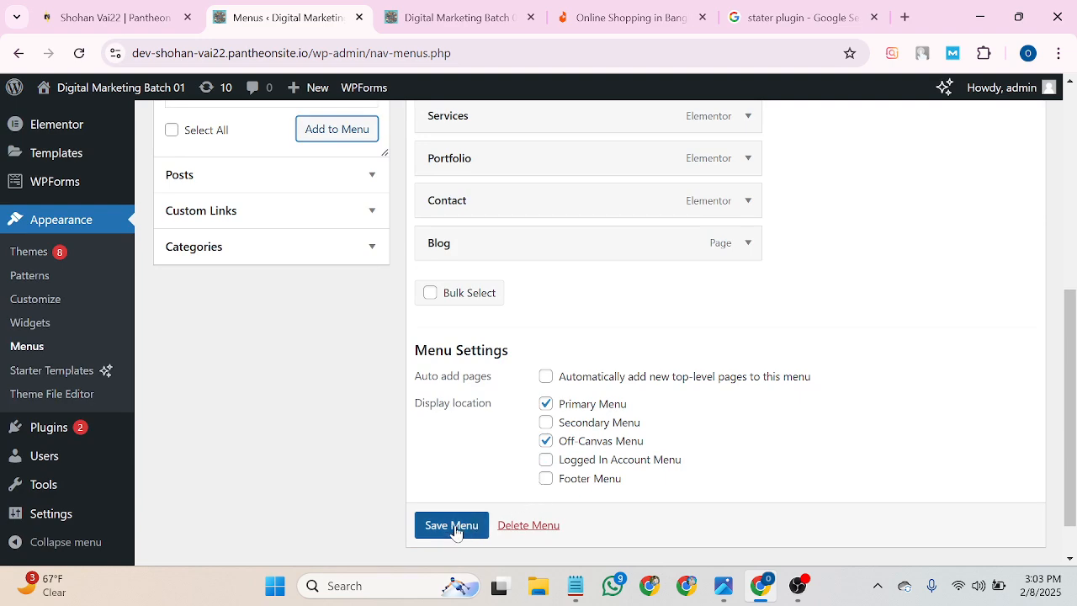
scroll(433, 529, "down", 1)
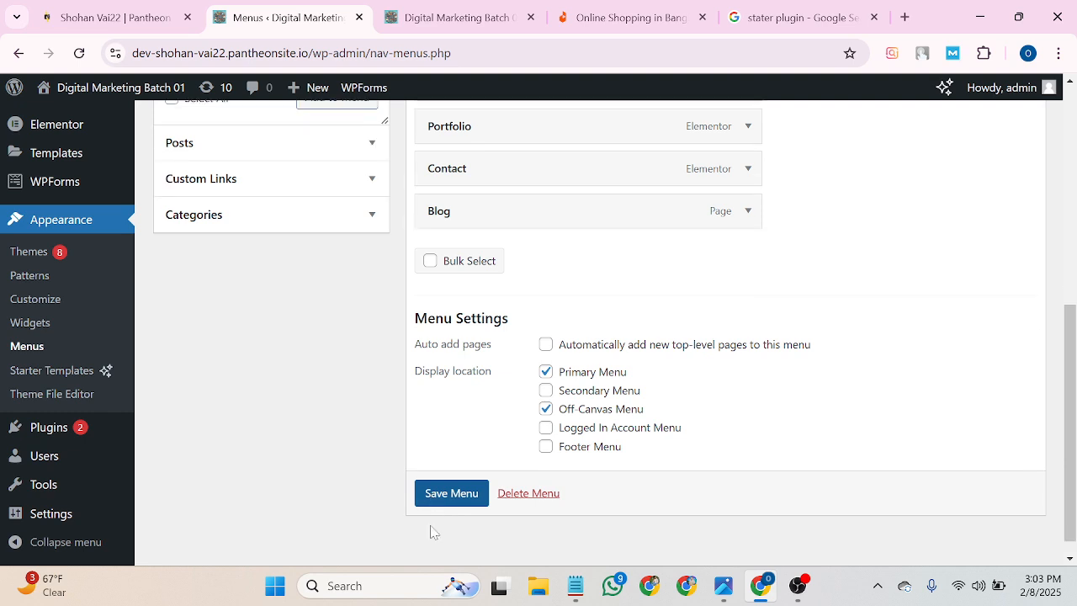
left_click(444, 507)
Save the menu and reload the live homepage to confirm BLOG appears last in the navigation.
left_click(412, 18)
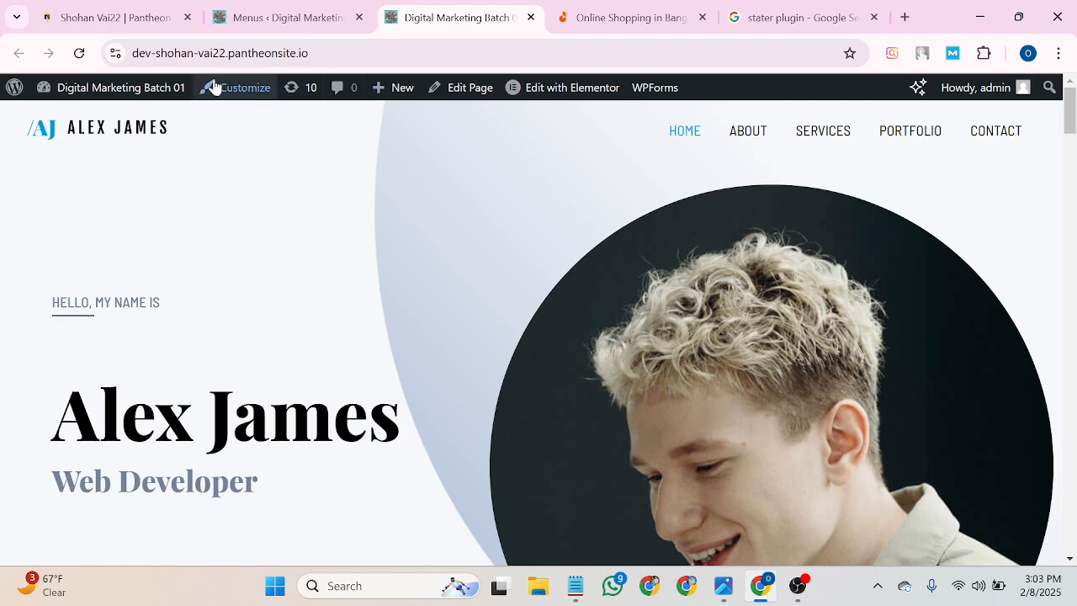
left_click(79, 53)
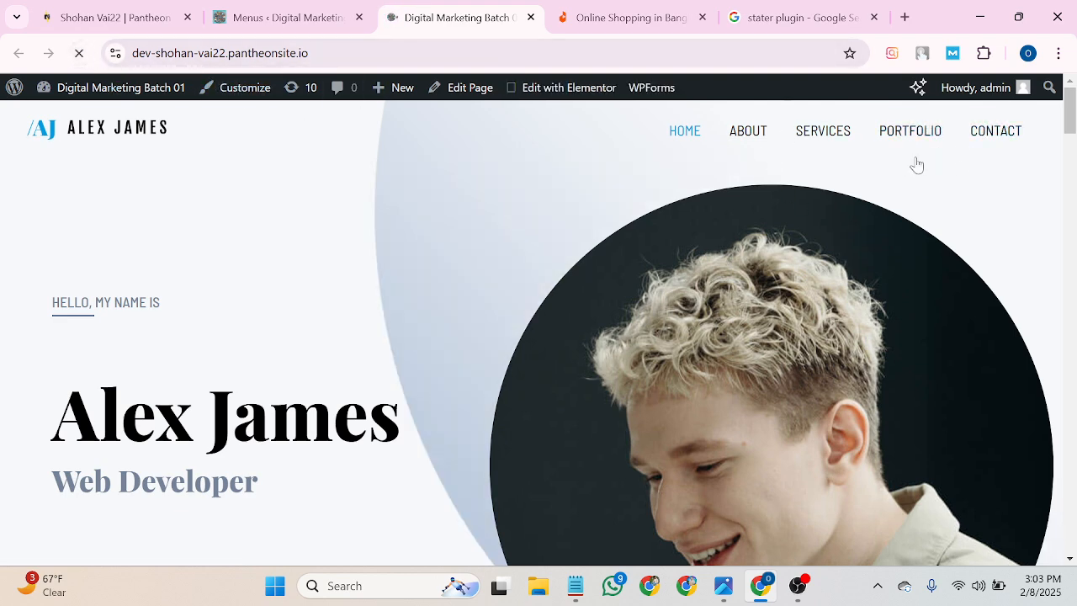
left_click(336, 17)
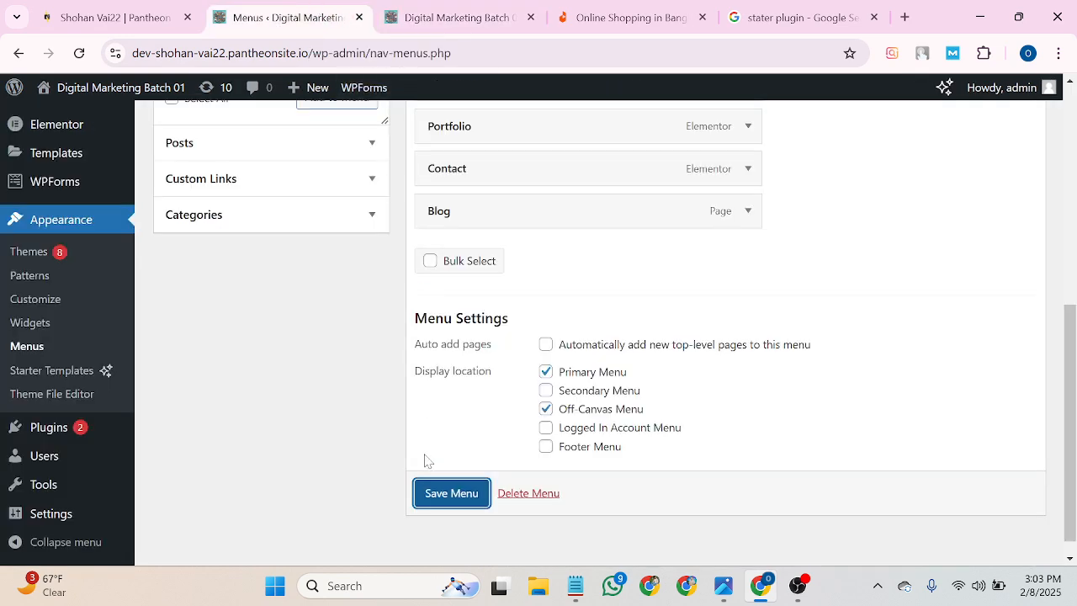
left_click(450, 501)
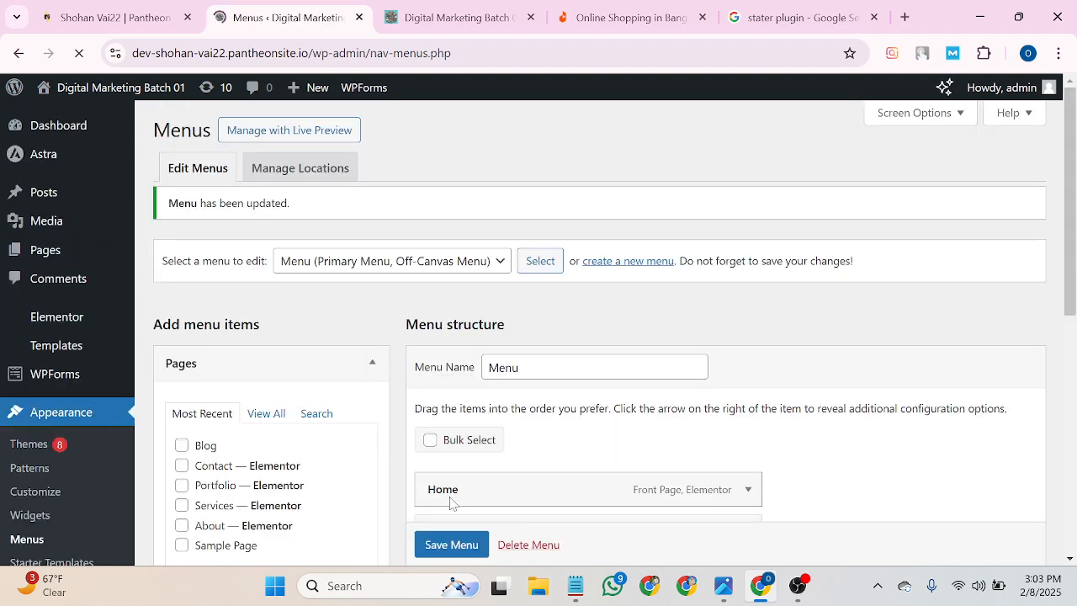
left_click(452, 10)
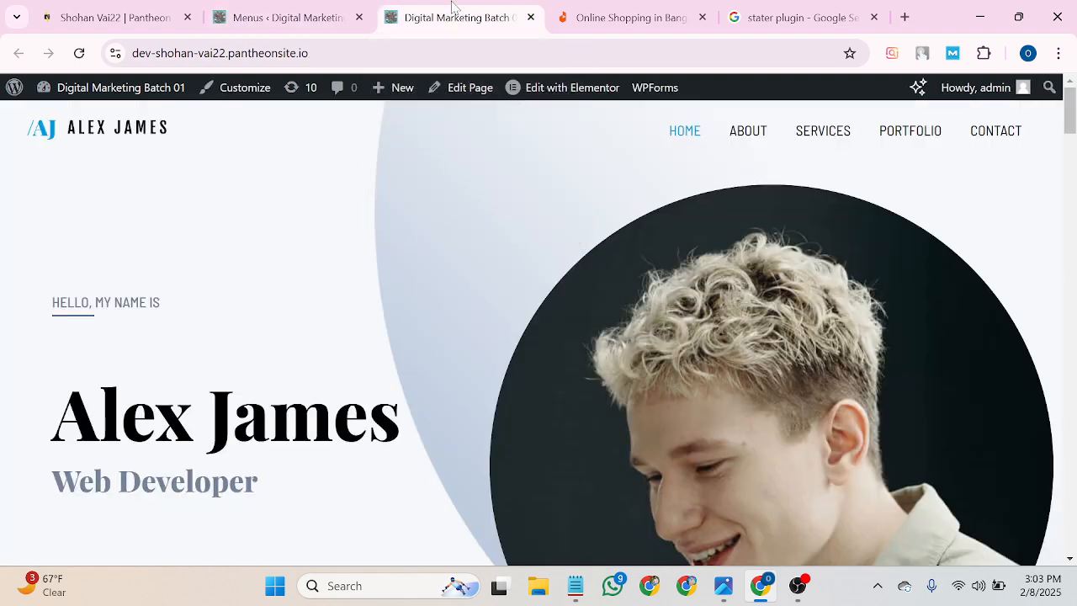
left_click(79, 53)
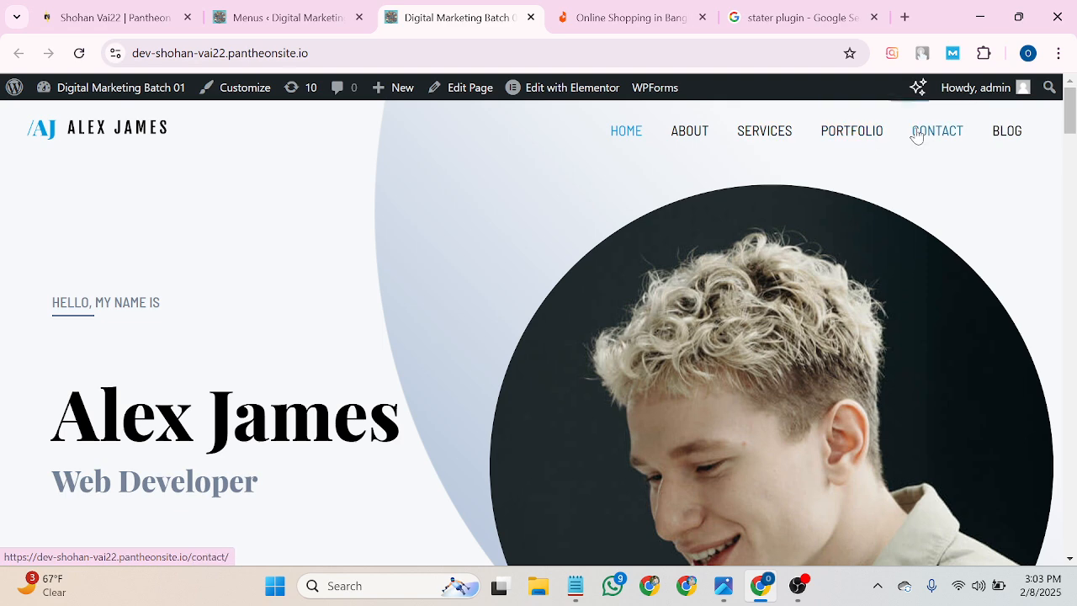
Drag the Blog menu item up below About, save, and reload the homepage to check.
left_click(261, 11)
scroll(388, 198, "down", 2)
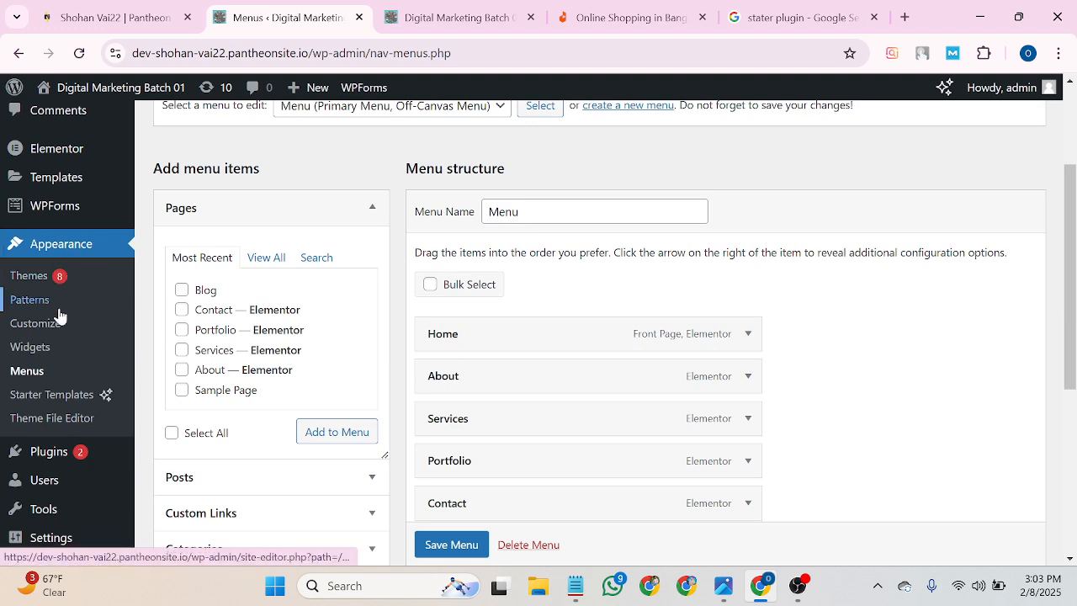
scroll(469, 490, "down", 1)
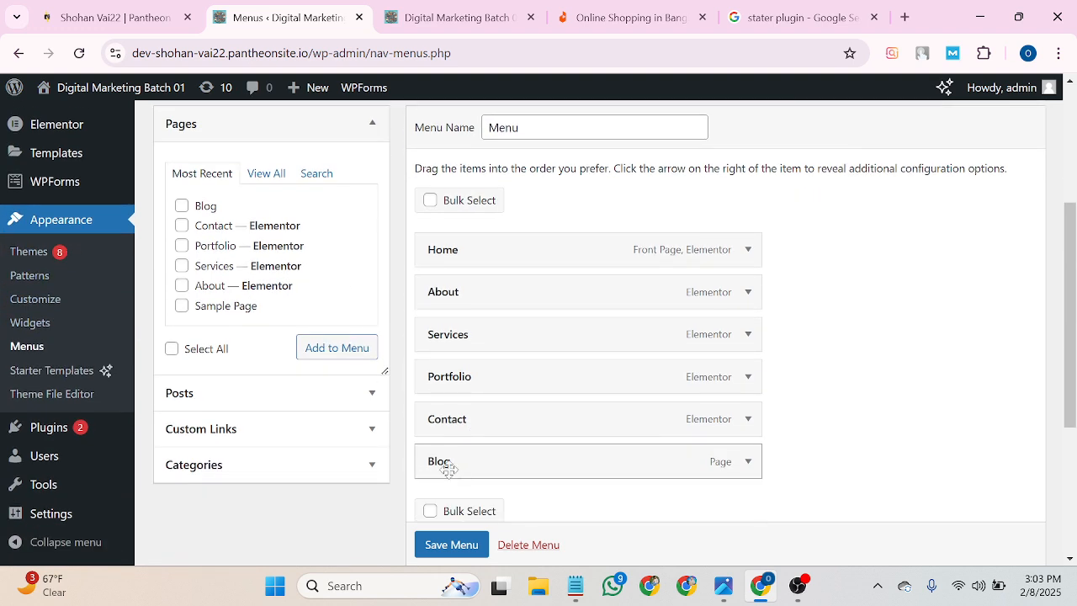
left_click_drag(448, 470, 481, 343)
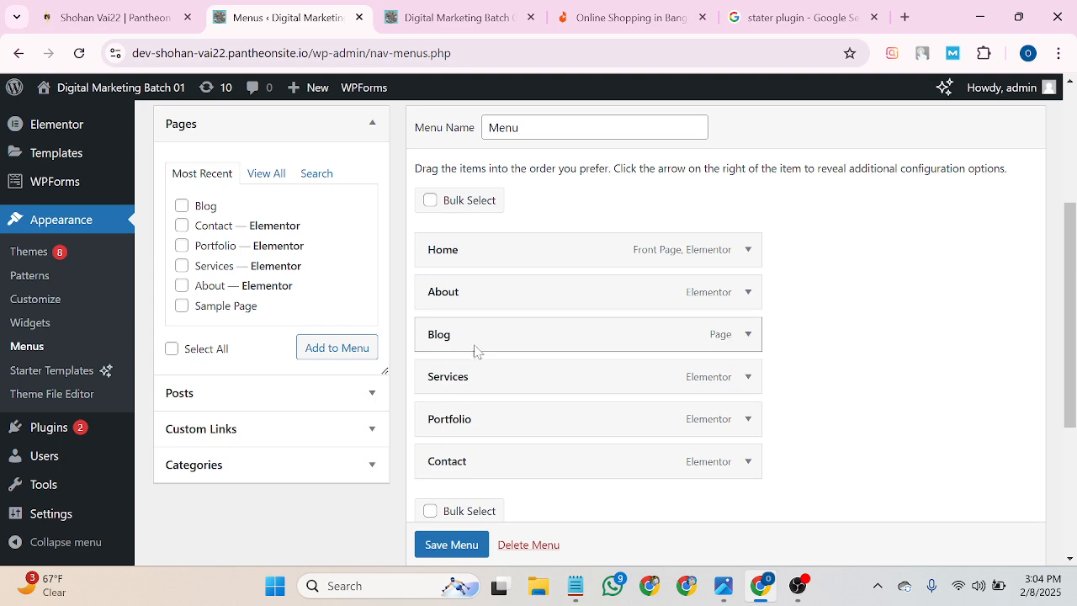
left_click(454, 543)
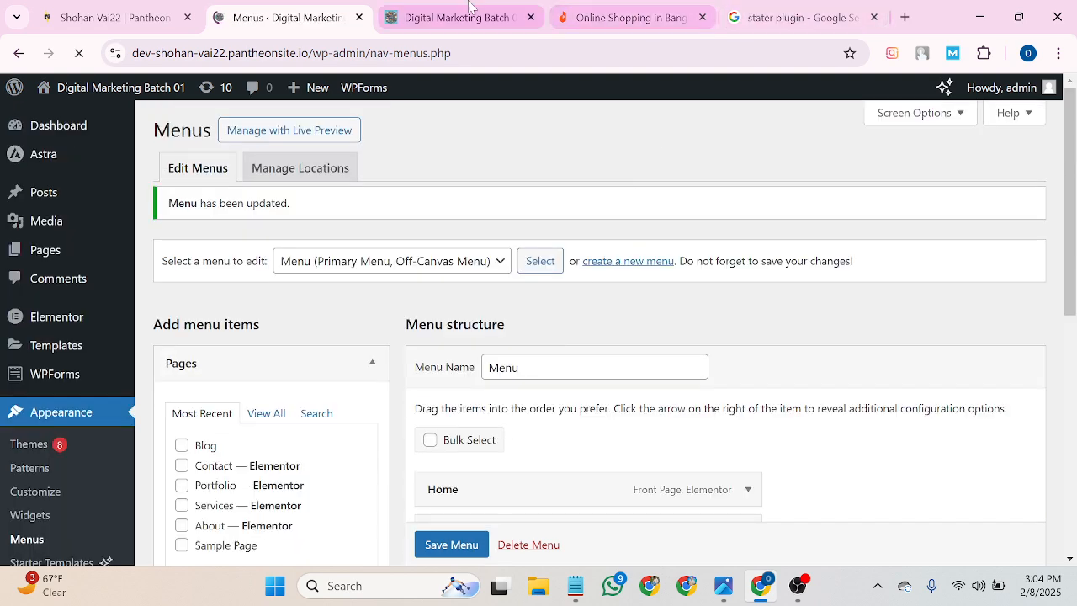
left_click(446, 17)
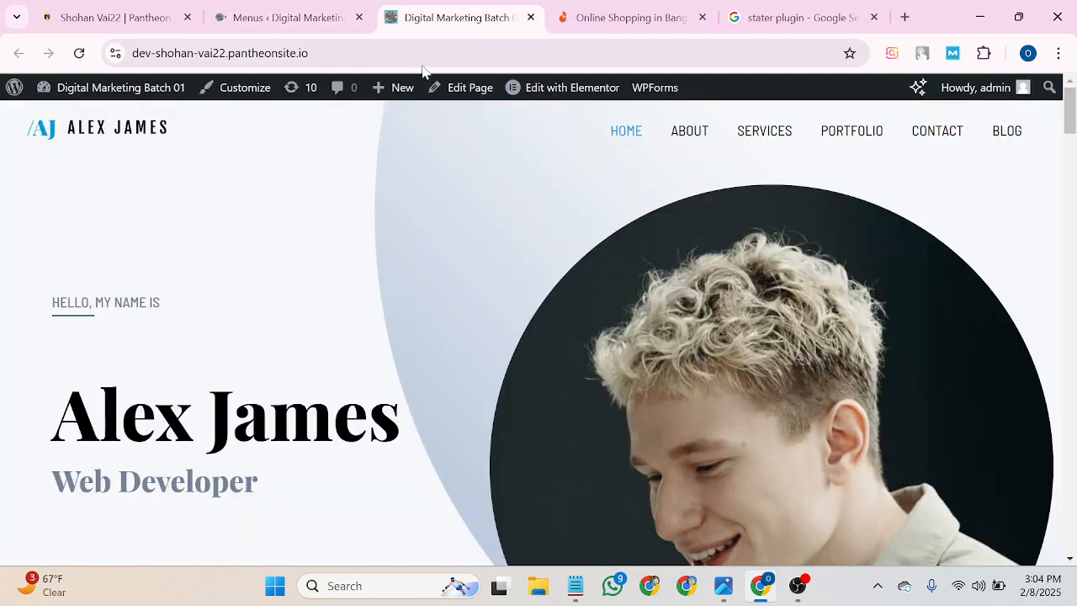
left_click(79, 53)
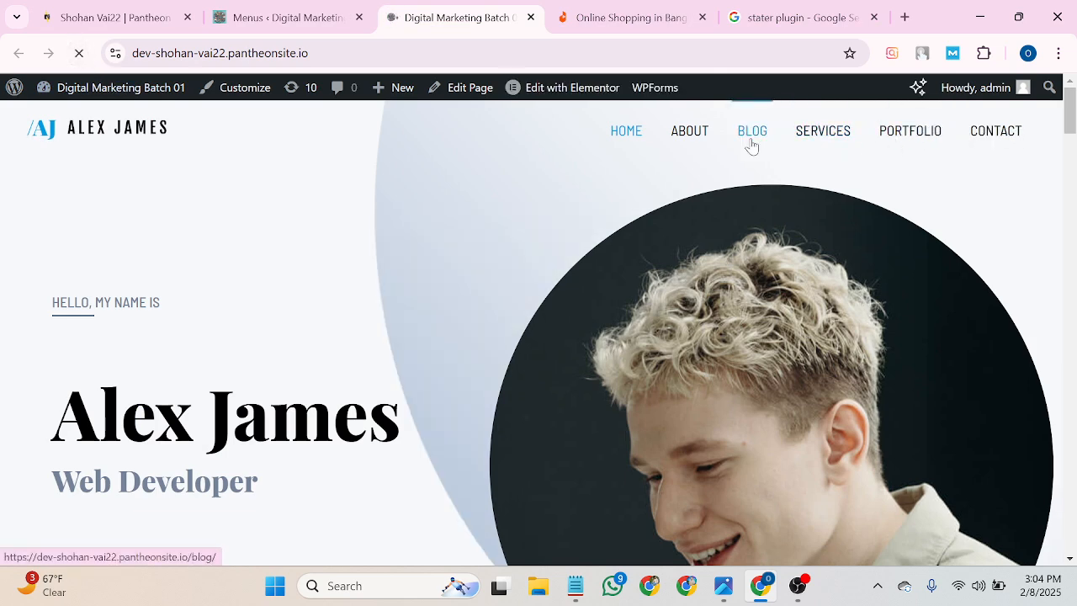
Move Blog below Services, save, and confirm it sits between Services and Portfolio on the homepage.
left_click(332, 17)
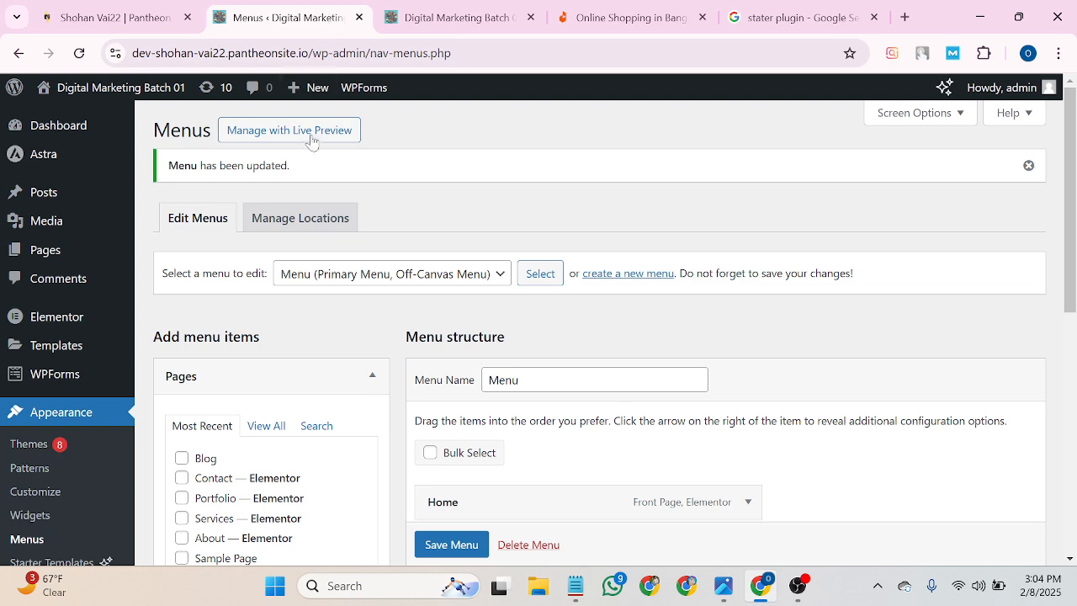
scroll(461, 337, "down", 4)
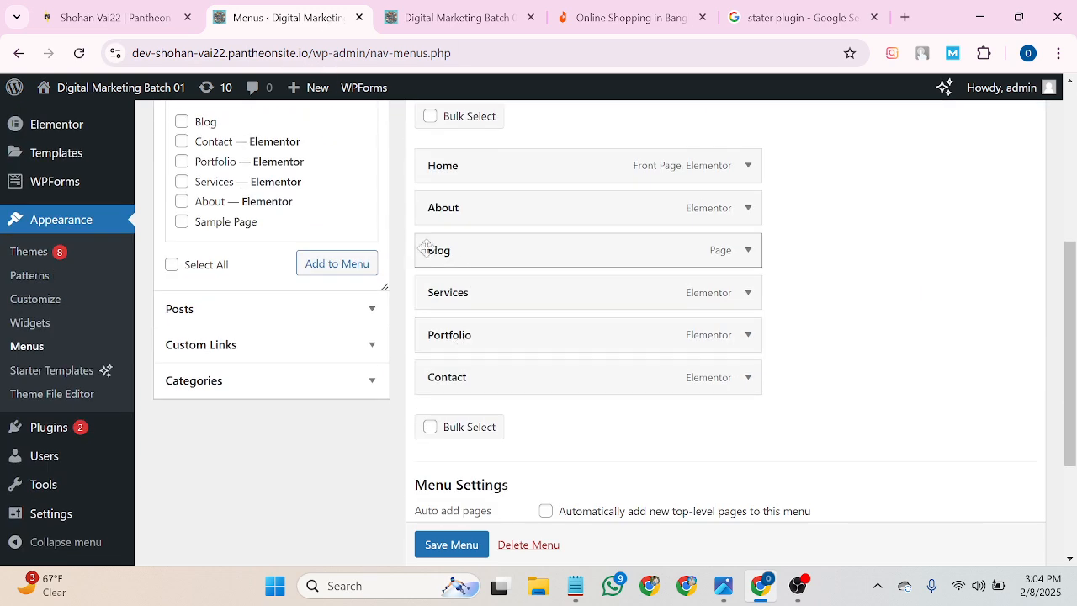
left_click_drag(426, 249, 423, 290)
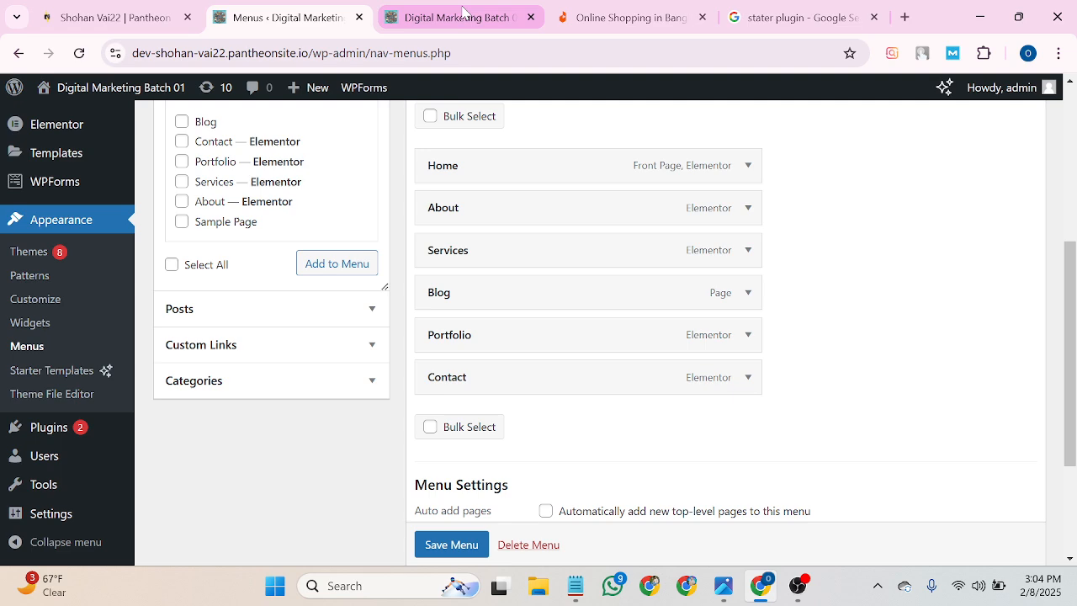
scroll(450, 552, "down", 1)
left_click(450, 545)
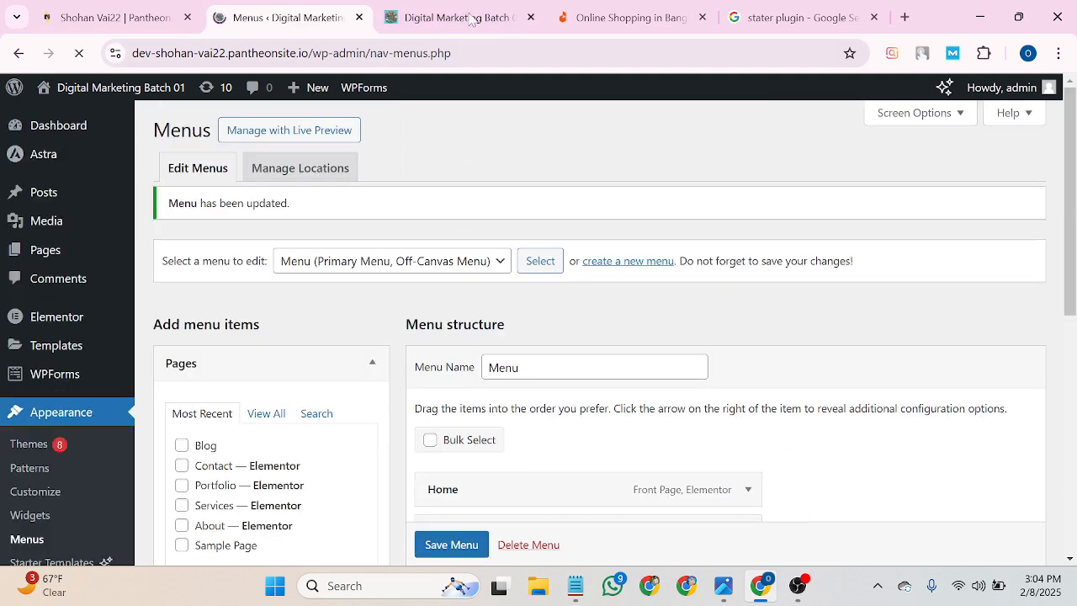
left_click(470, 8)
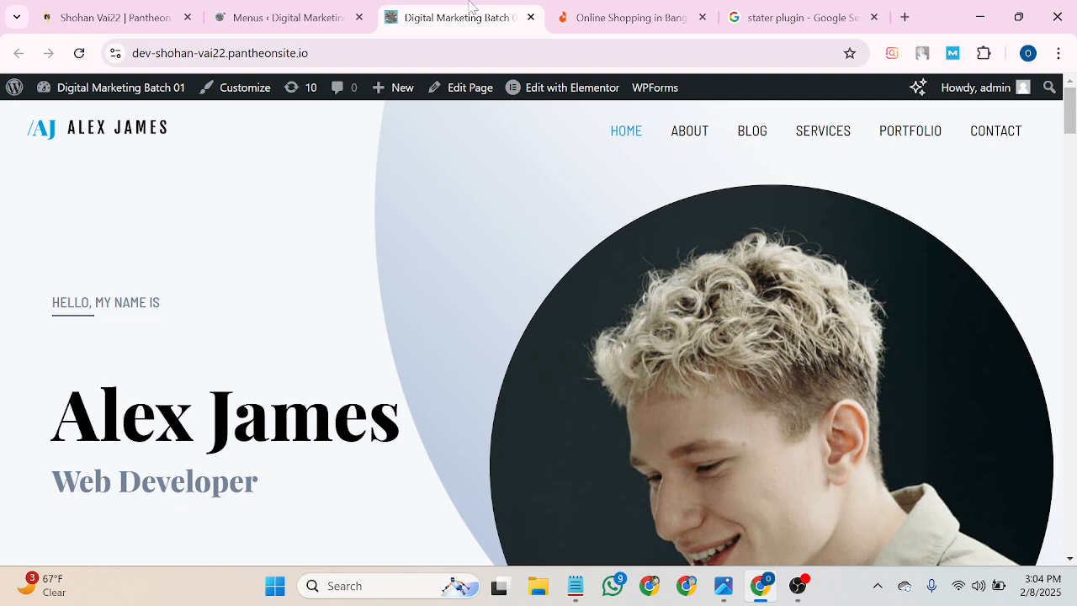
left_click(80, 54)
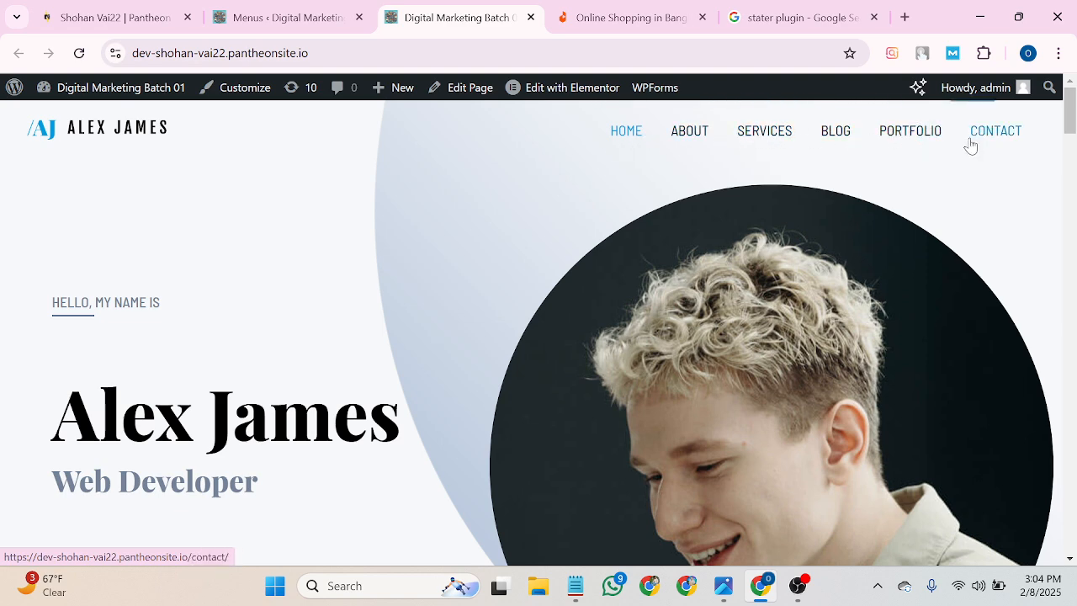
left_click(320, 24)
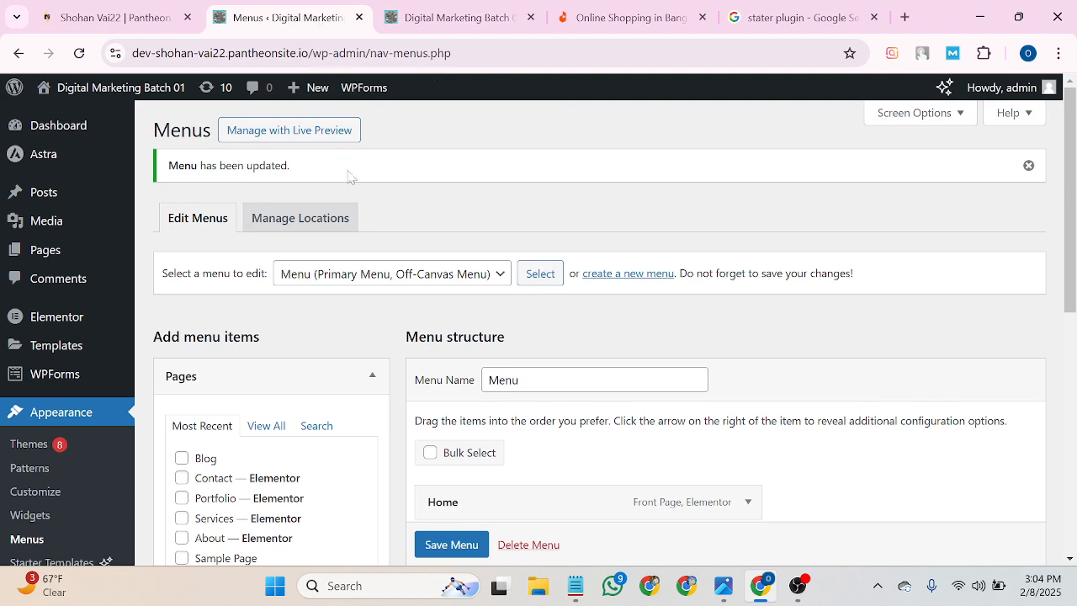
Nest Blog as a sub-item under Portfolio, save, and check the Portfolio dropdown on the homepage.
scroll(499, 405, "down", 3)
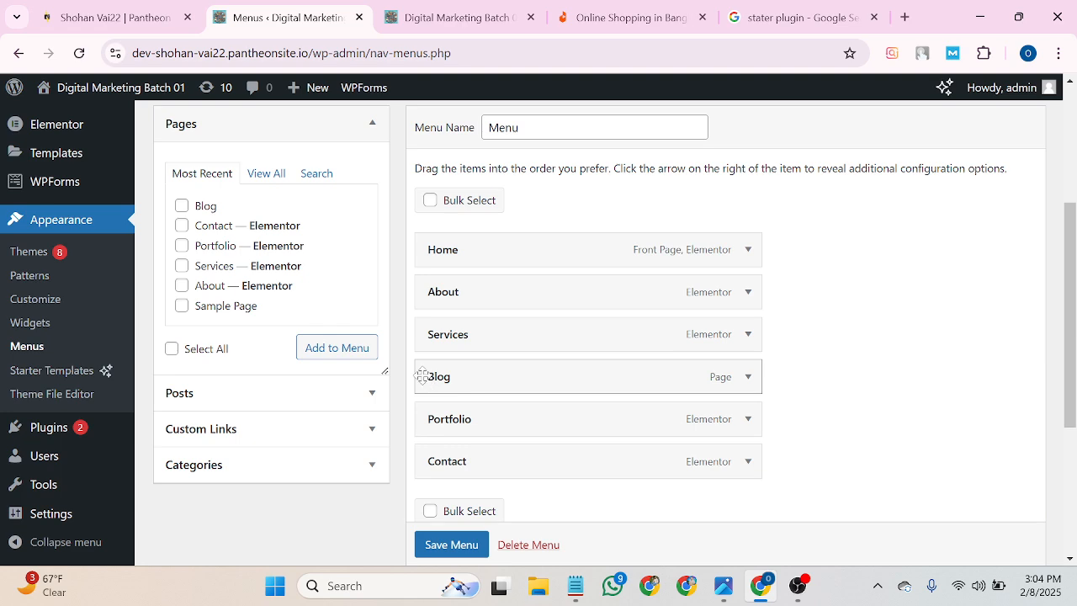
left_click_drag(422, 376, 449, 420)
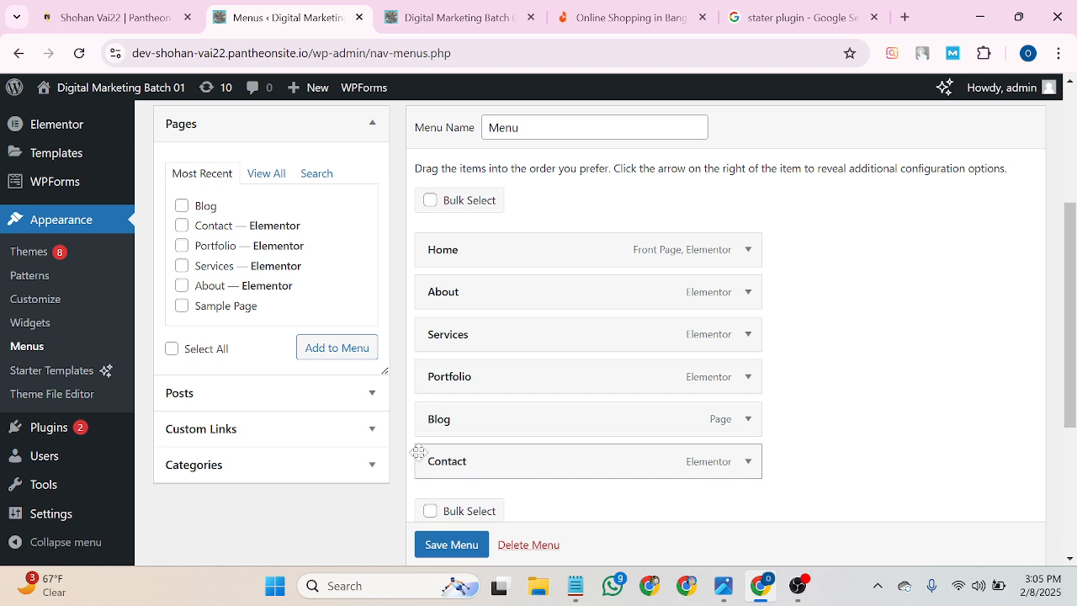
left_click_drag(427, 418, 488, 421)
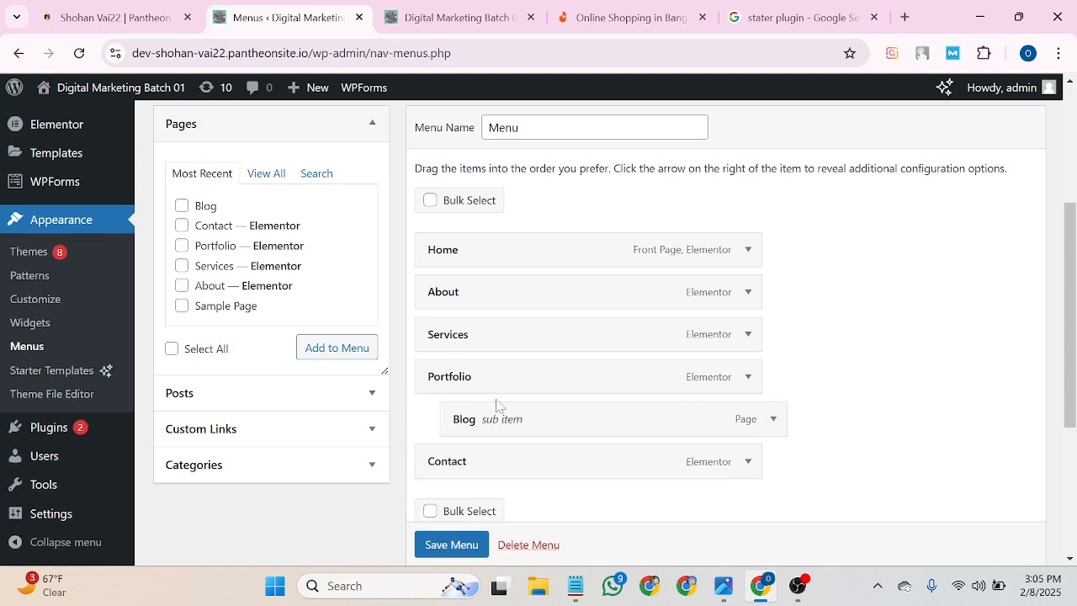
left_click(452, 546)
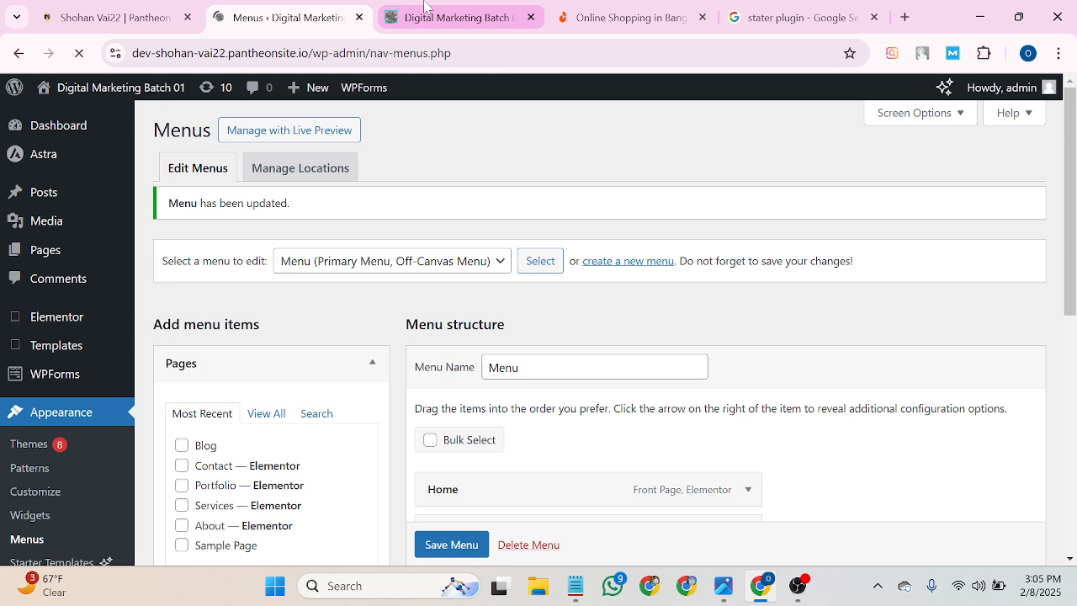
left_click(439, 13)
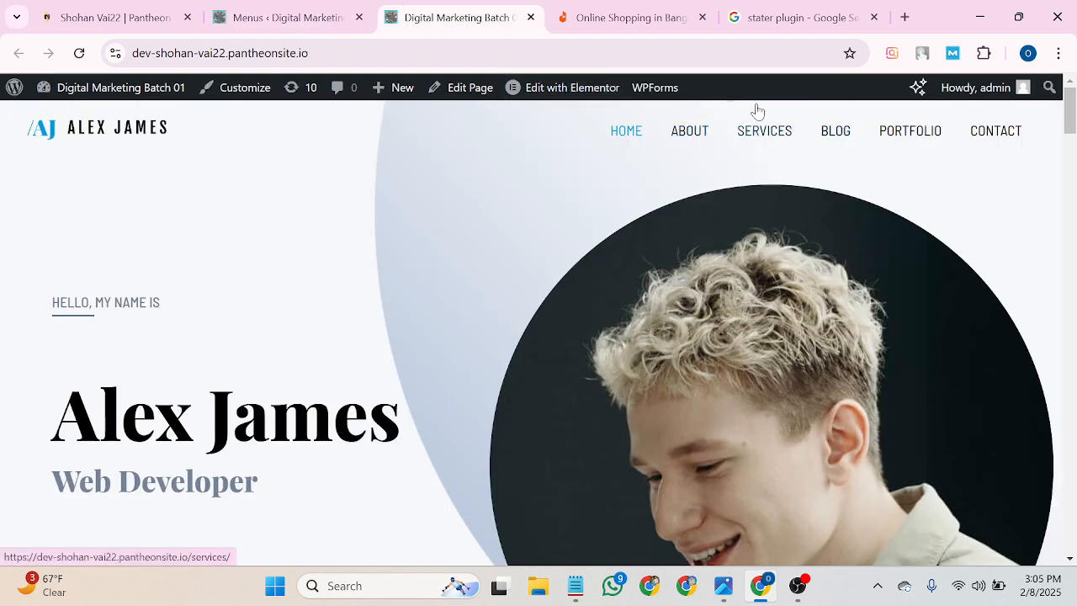
left_click(79, 53)
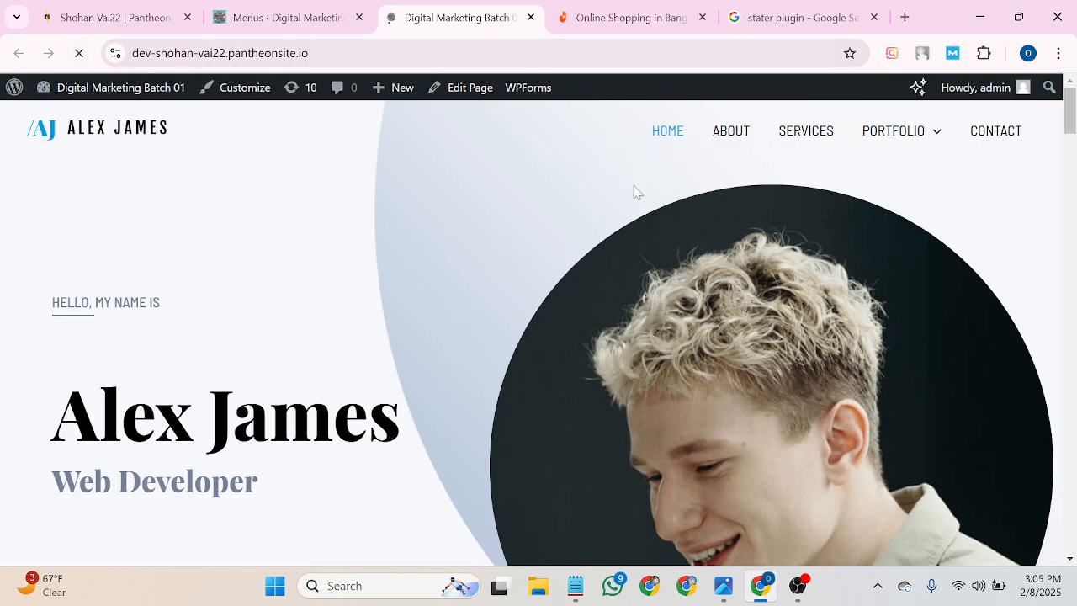
mouse_move(928, 152)
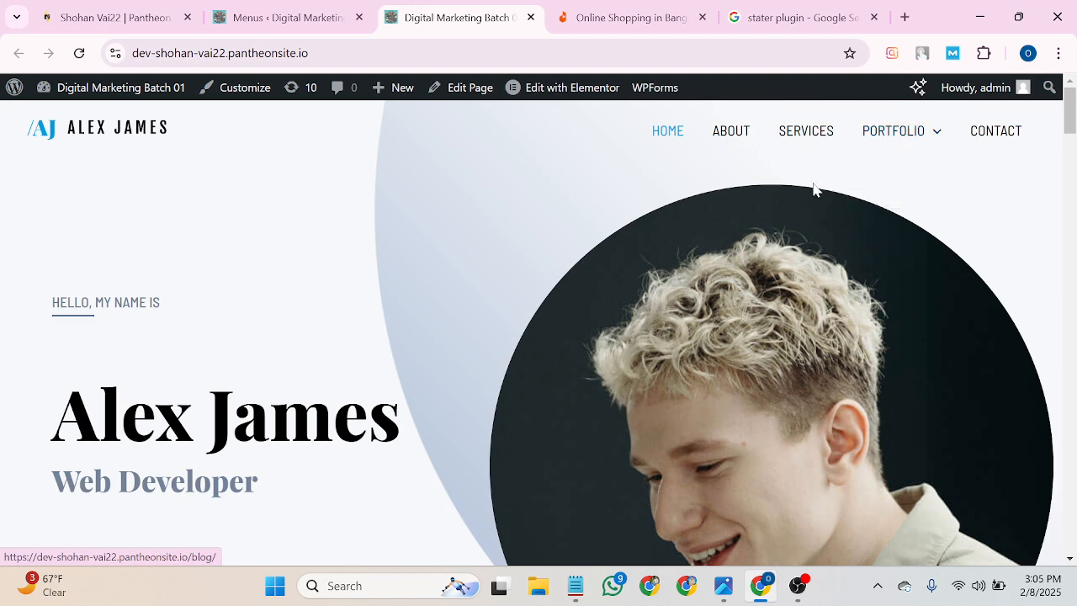
Recheck the live homepage, then scroll Appearance > Menus up to the menu-updated notice.
left_click(286, 10)
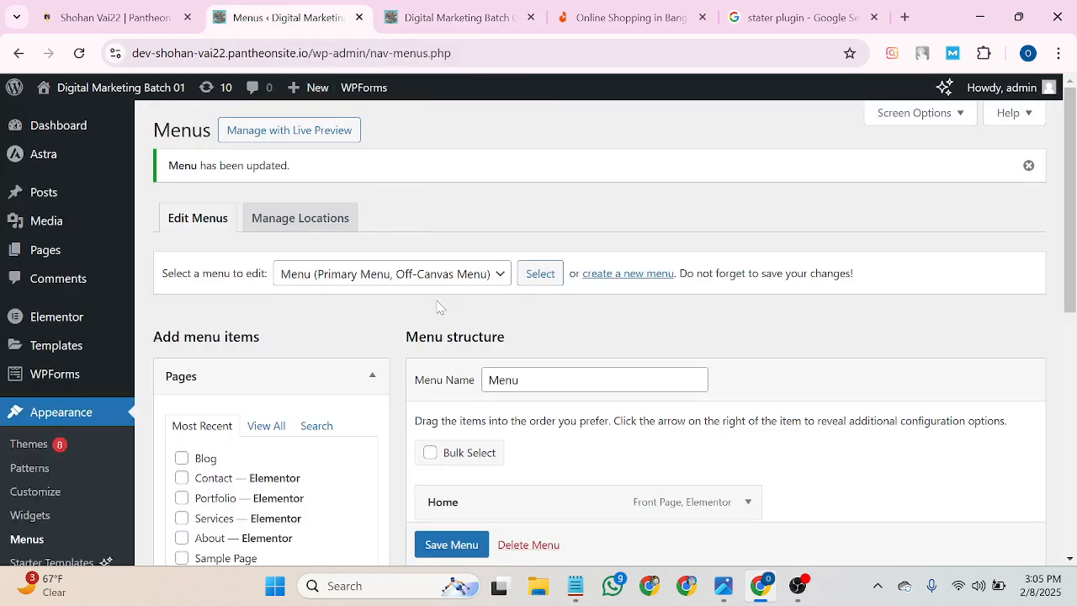
scroll(437, 300, "down", 3)
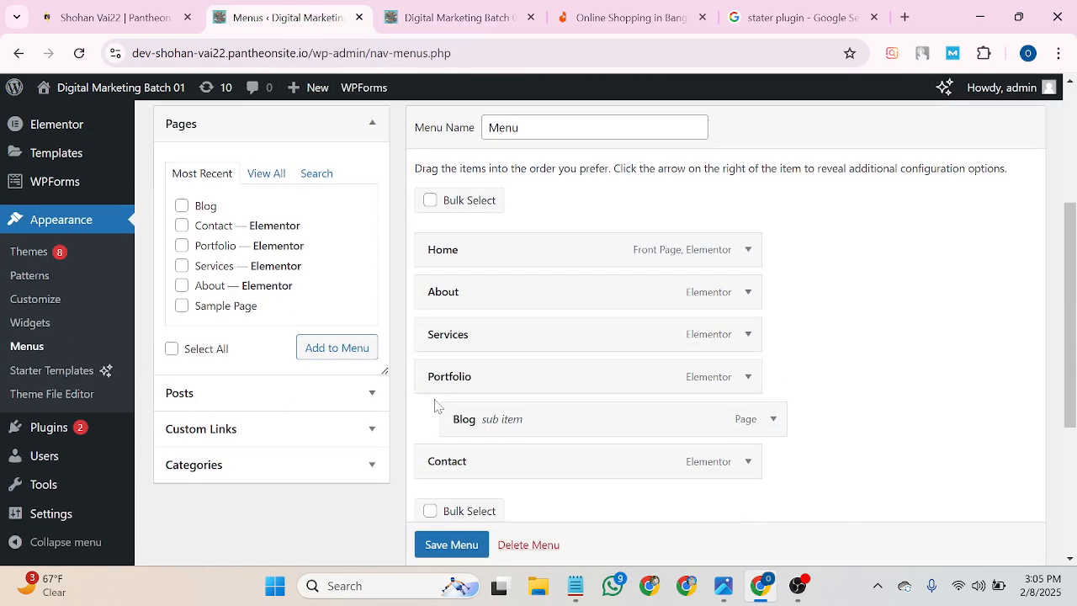
scroll(345, 379, "down", 2)
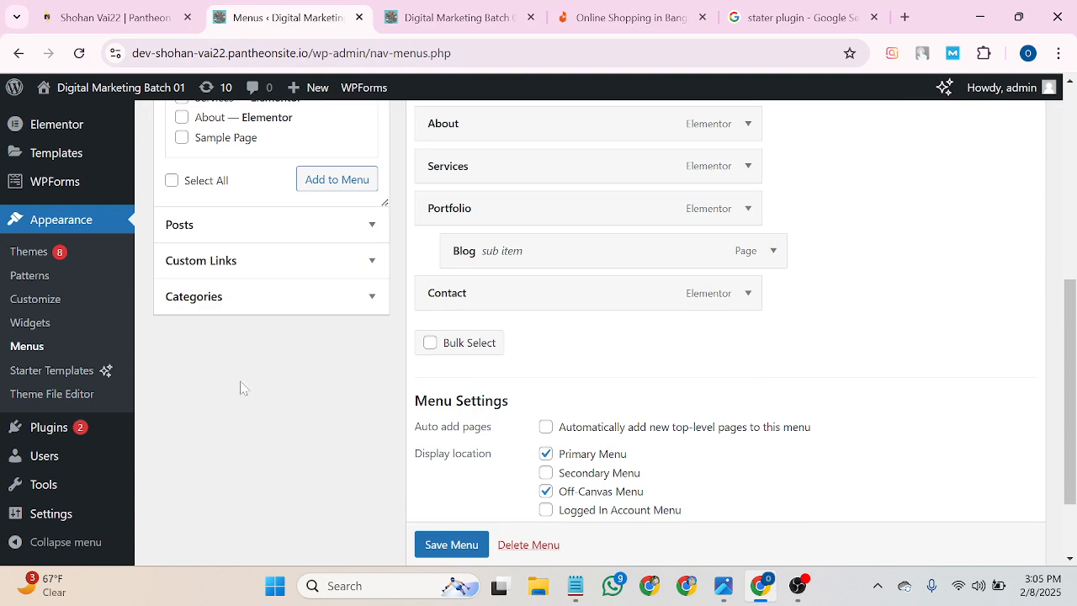
scroll(245, 351, "up", 3)
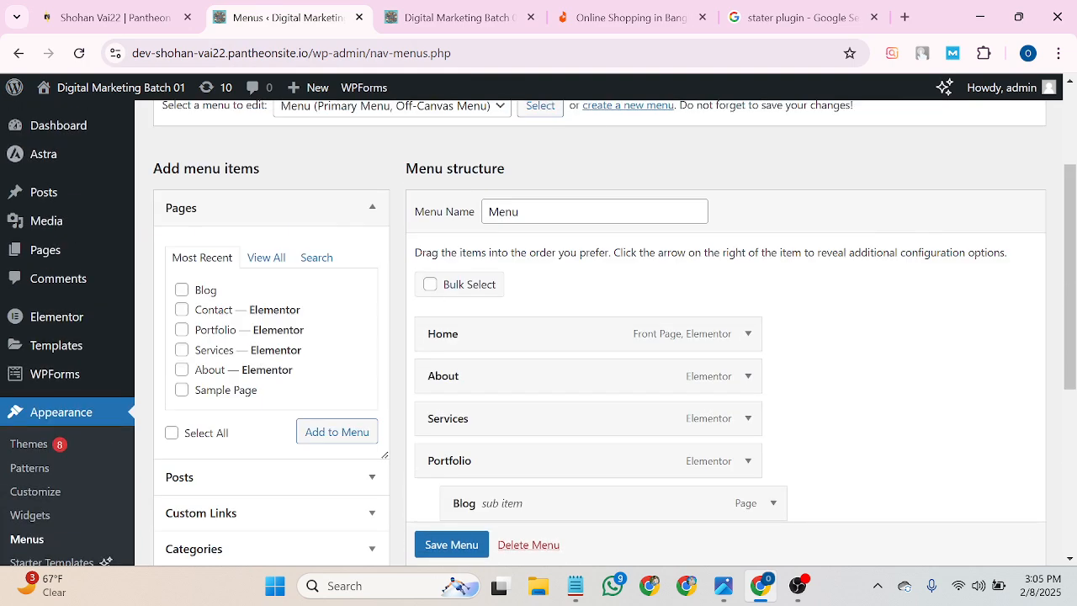
left_click(443, 11)
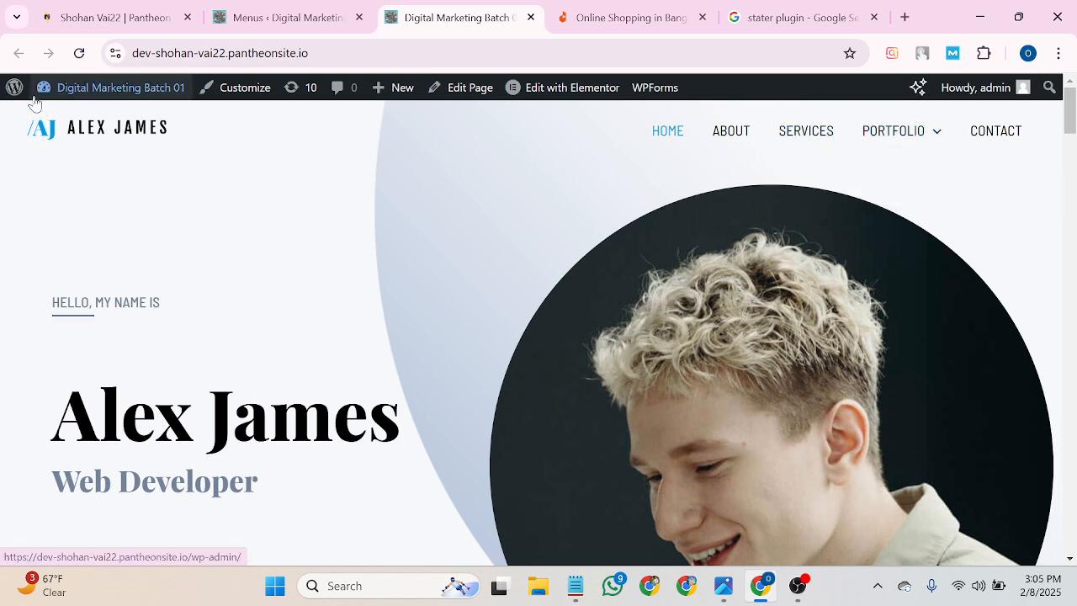
mouse_move(35, 94)
left_click(256, 16)
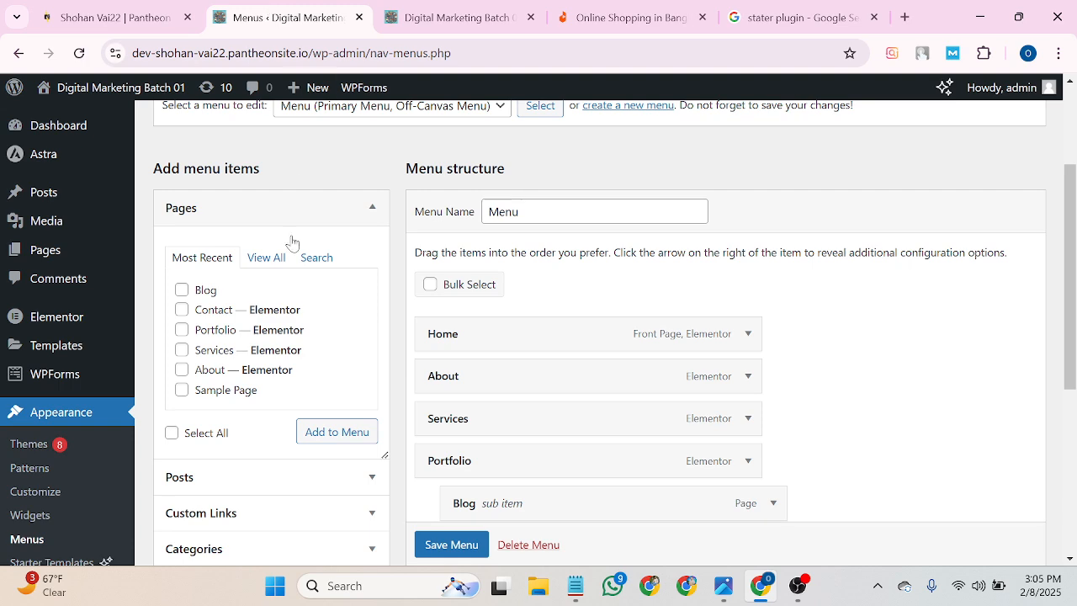
scroll(343, 454, "up", 2)
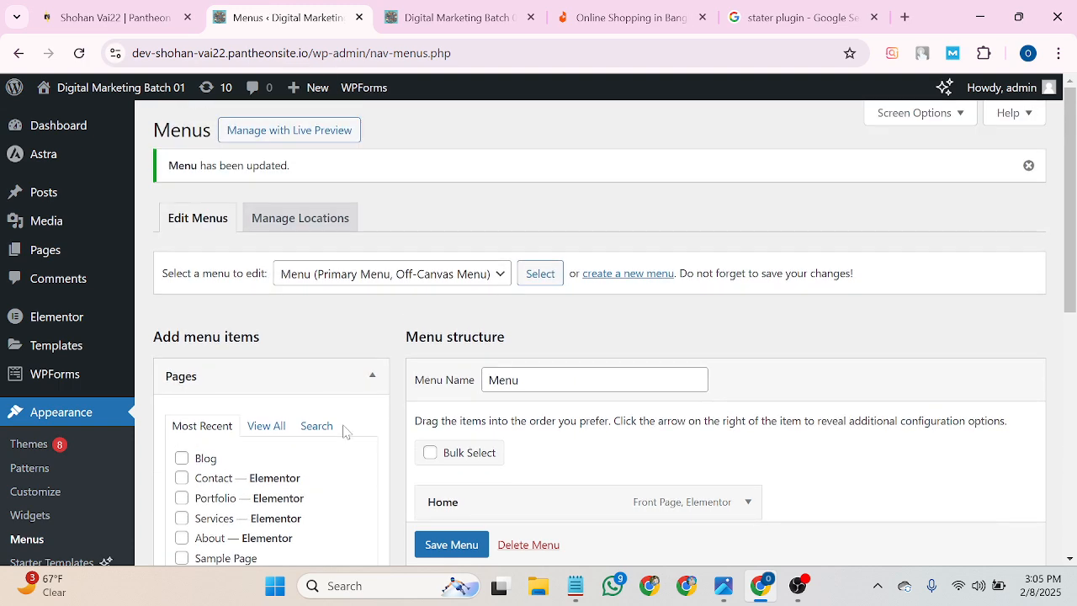
Open Appearance > Themes to view the installed themes, with Astra active.
left_click(58, 417)
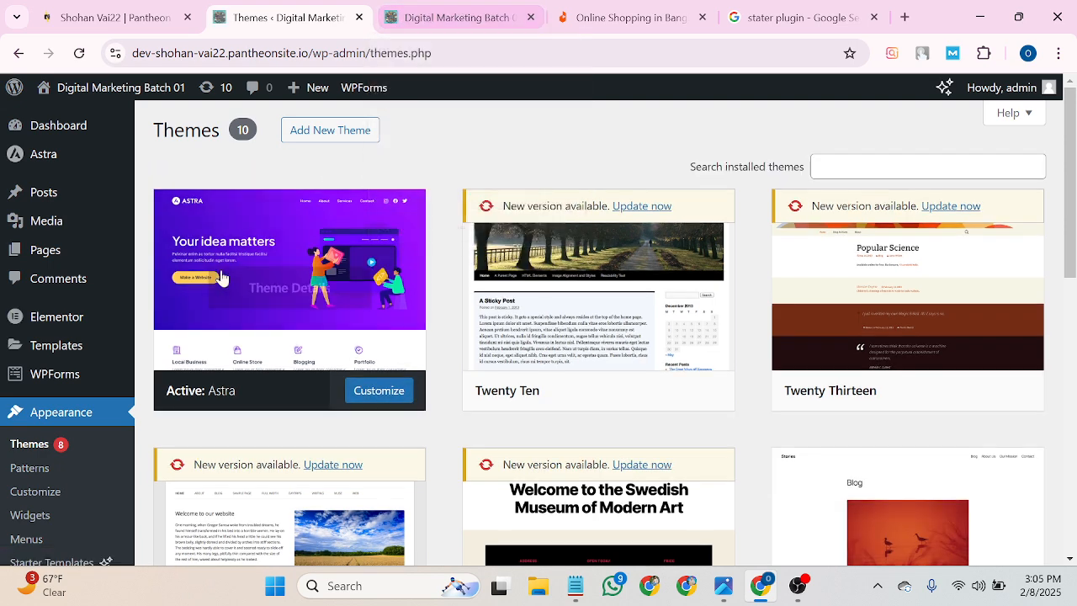
scroll(38, 515, "down", 1)
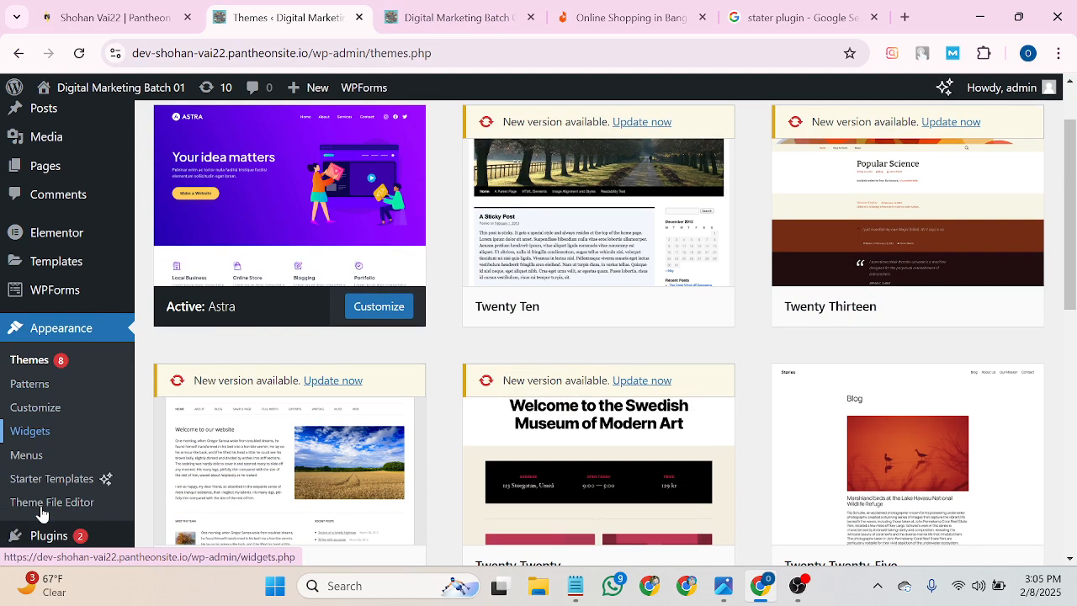
scroll(34, 481, "down", 1)
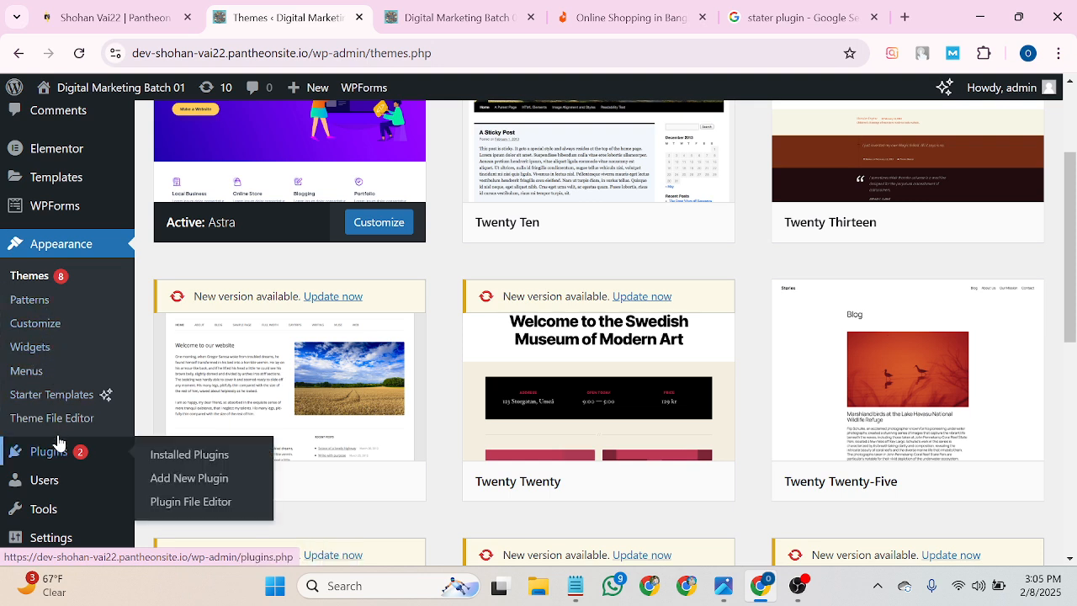
mouse_move(52, 543)
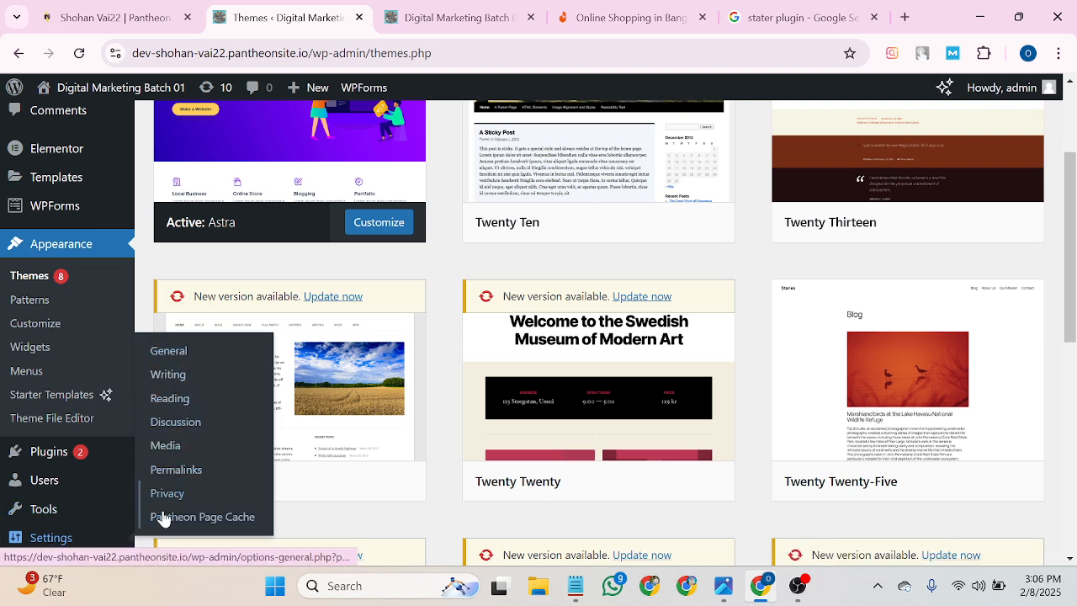
In Settings > Reading, uncheck 'Discourage search engines from indexing this site' and save changes.
left_click(165, 399)
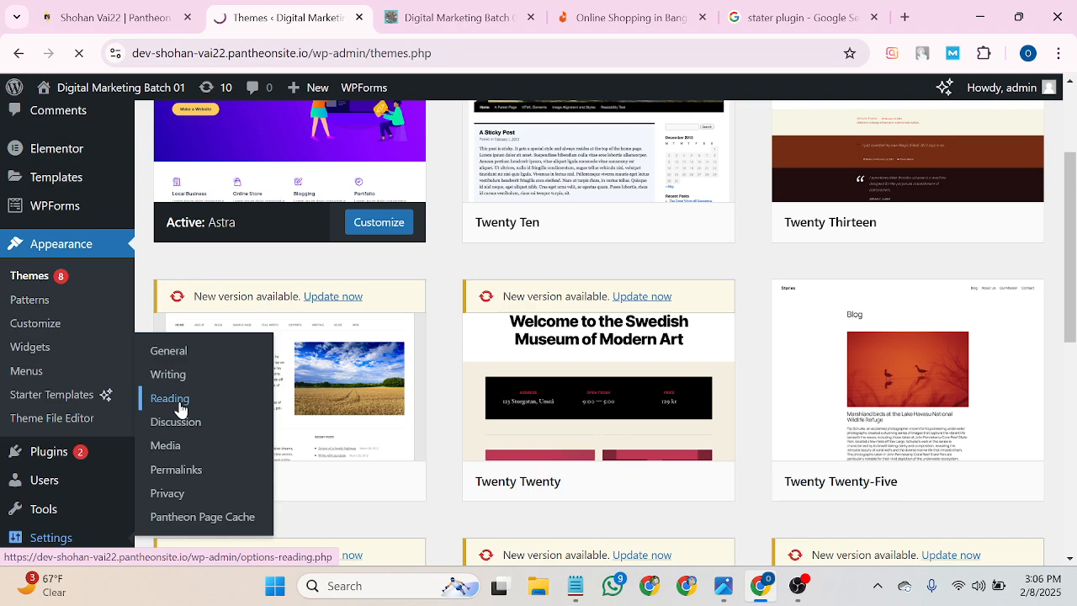
scroll(308, 433, "down", 2)
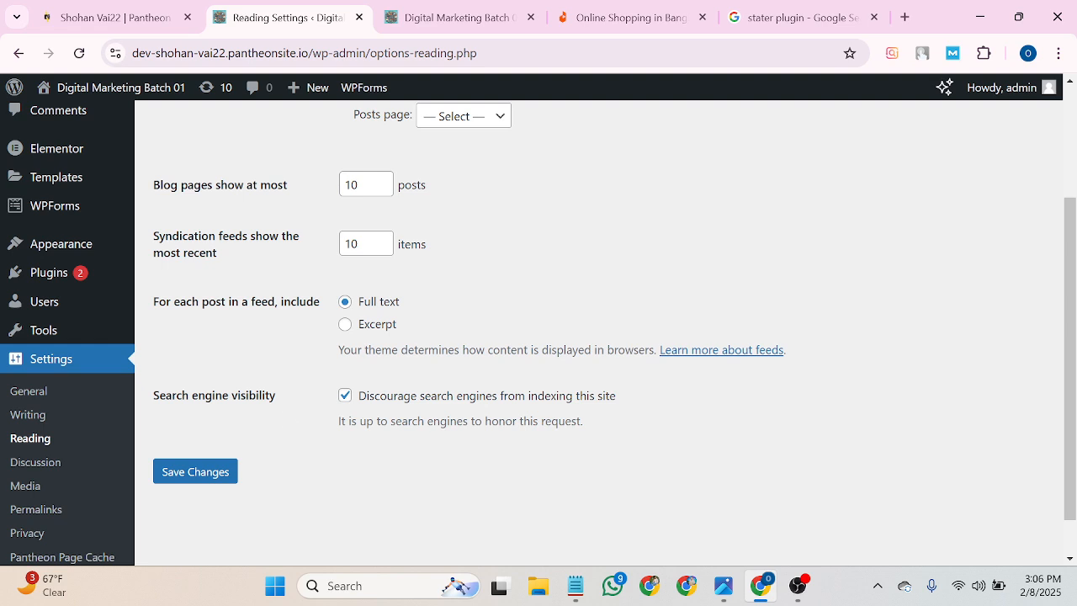
left_click(344, 397)
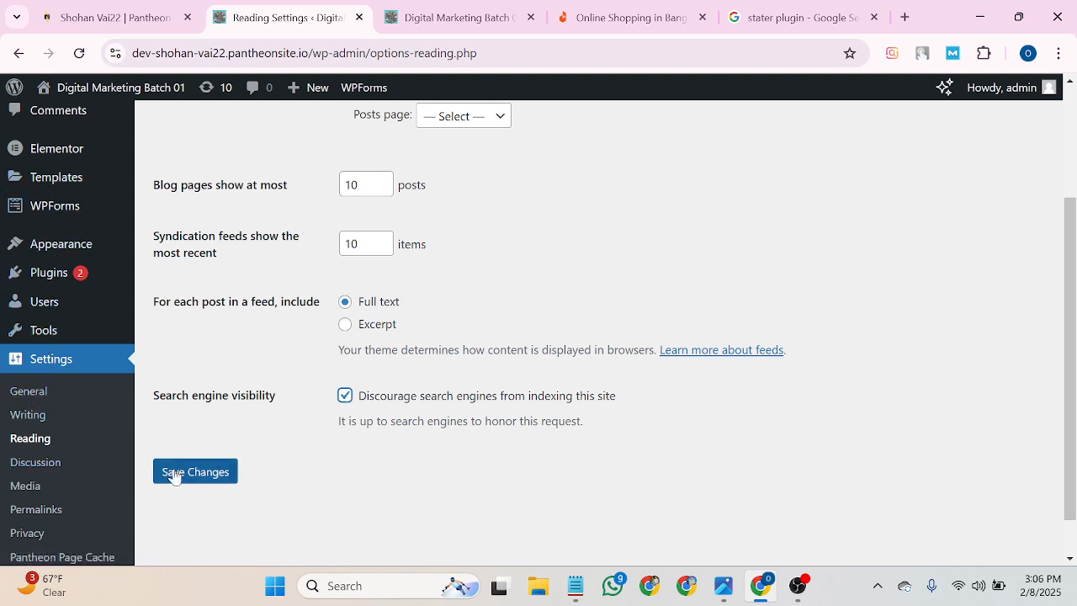
left_click(345, 396)
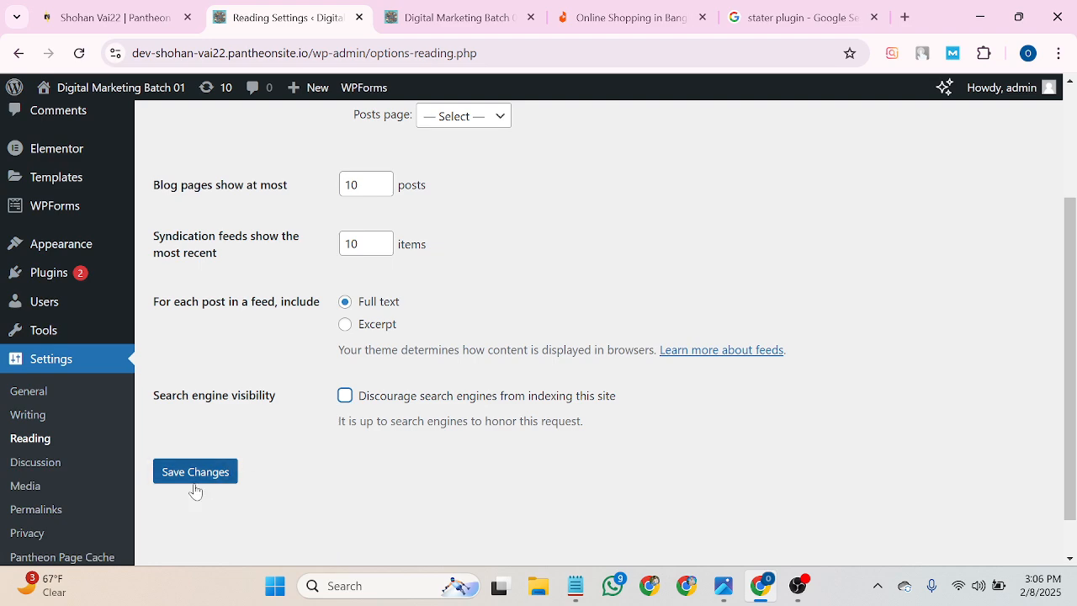
left_click(344, 398)
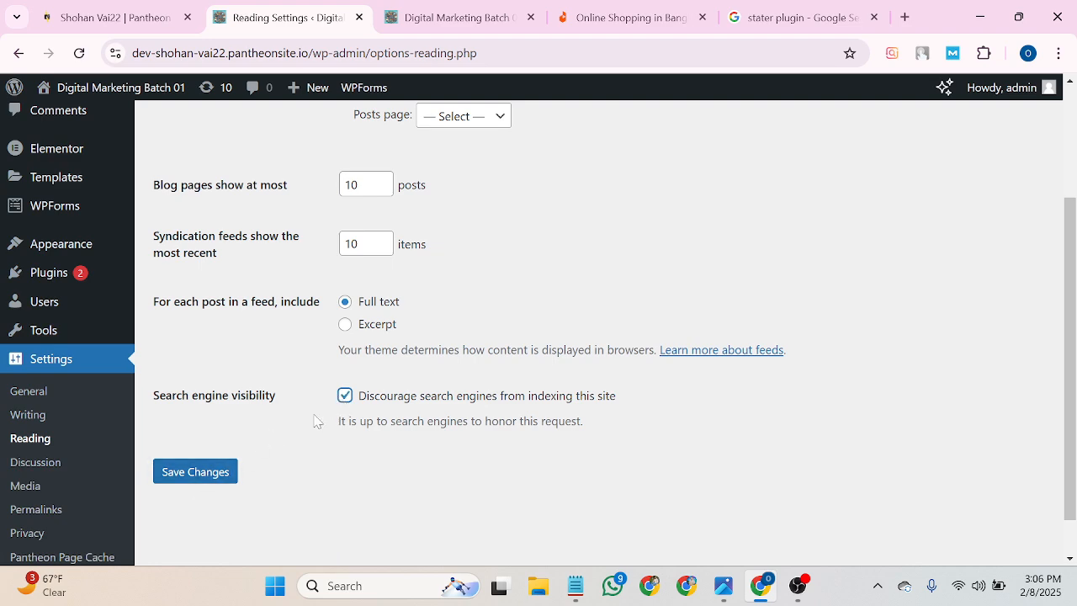
left_click(191, 474)
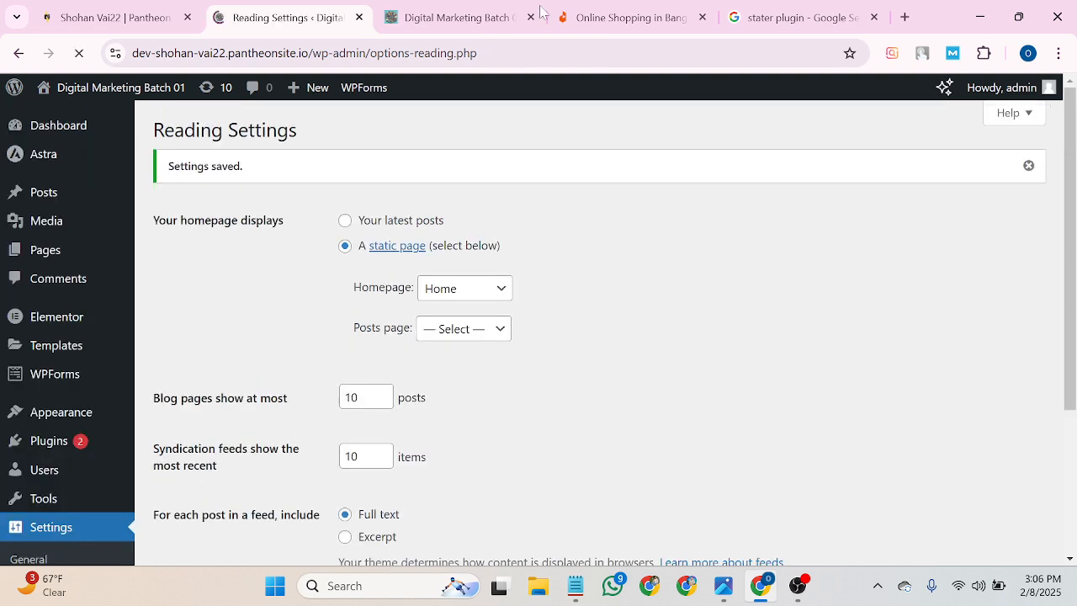
left_click(487, 12)
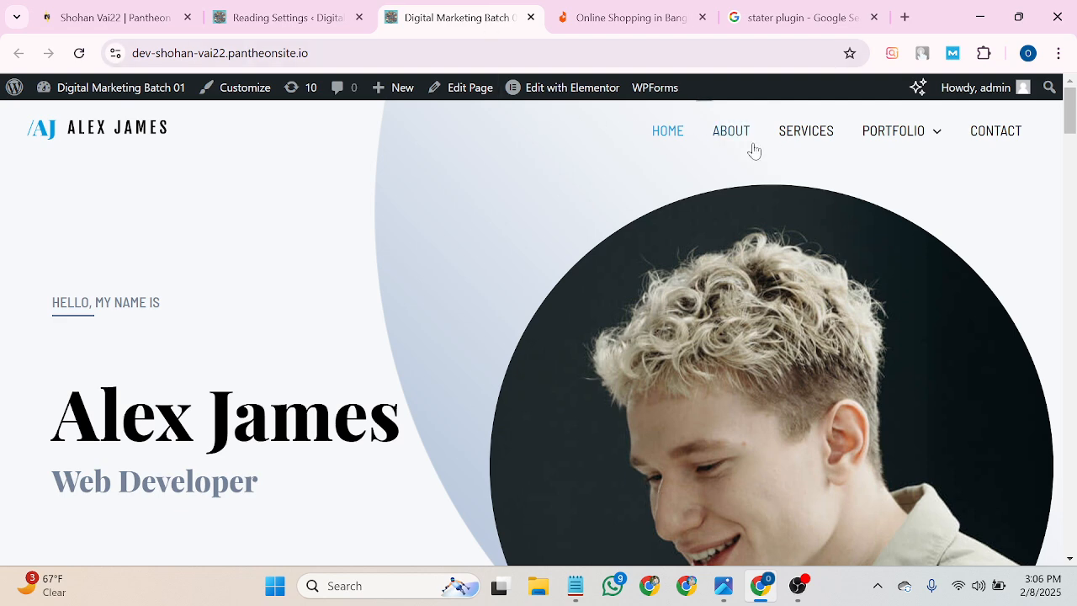
Launch Elementor on the Alex James homepage from the admin bar and skip the AI promotion.
mouse_move(40, 95)
mouse_move(573, 88)
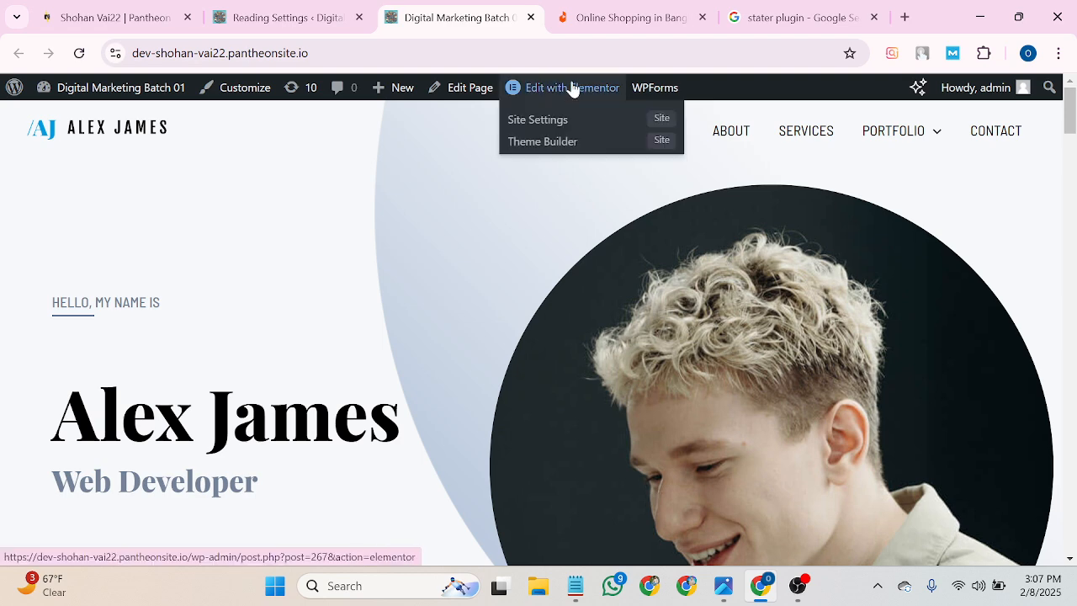
left_click(572, 89)
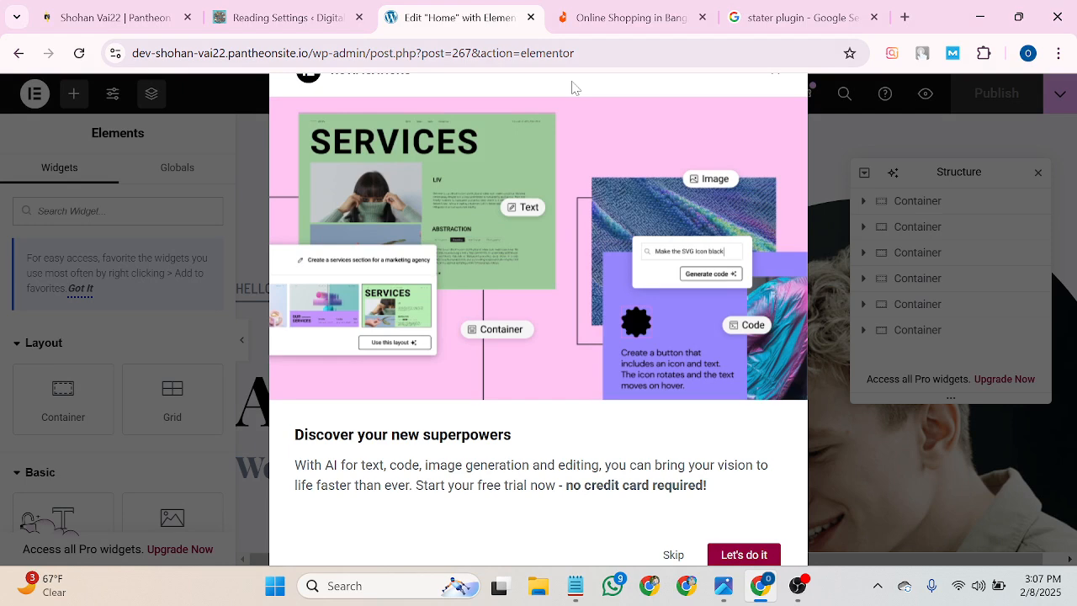
left_click(674, 555)
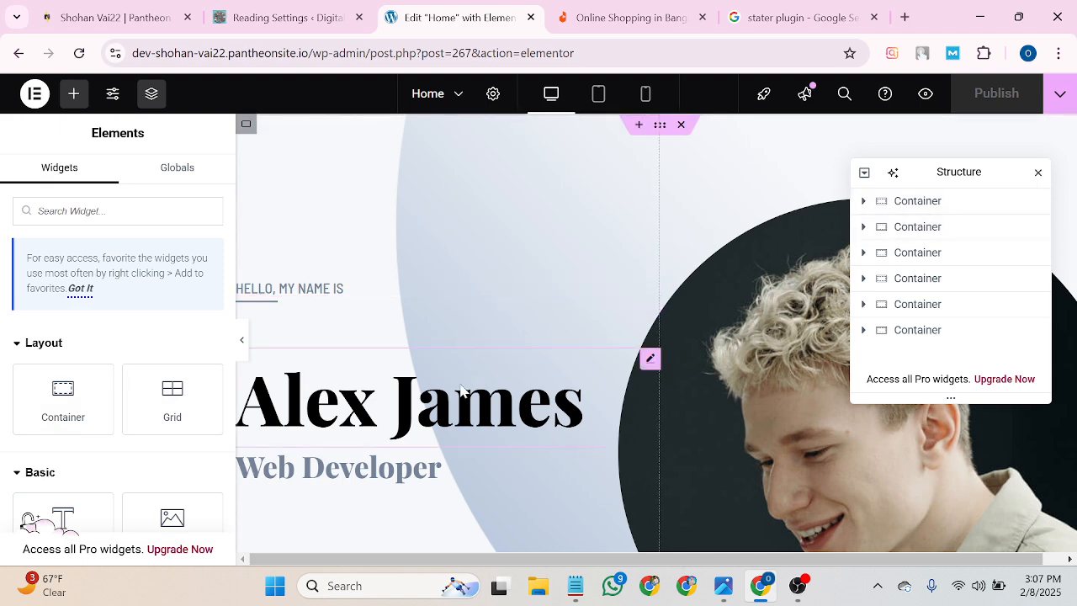
Replace the template's big name heading with the owner's own name.
left_click(1038, 173)
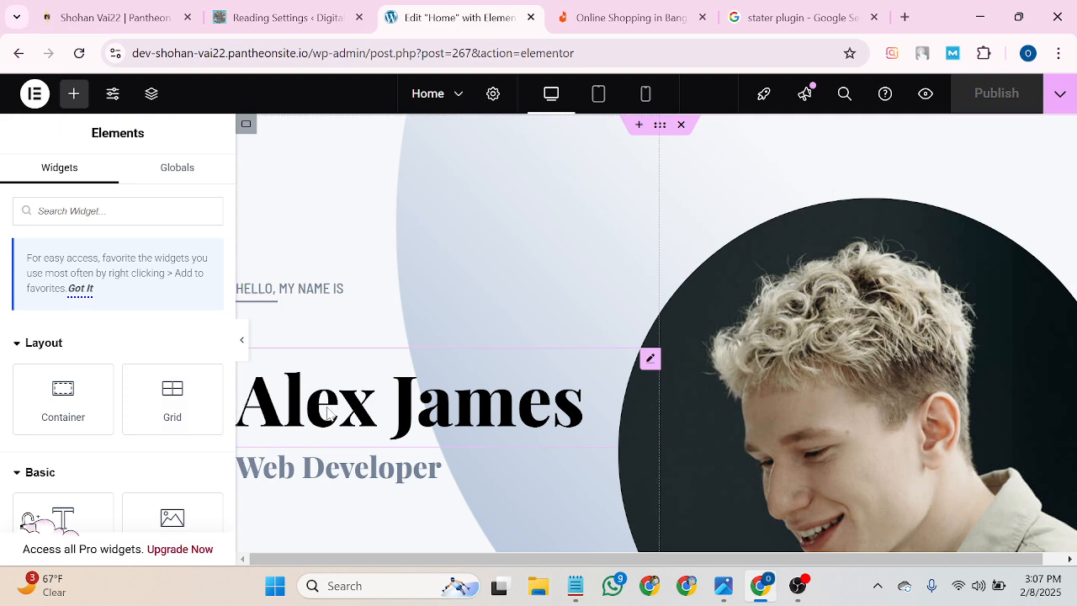
left_click(328, 412)
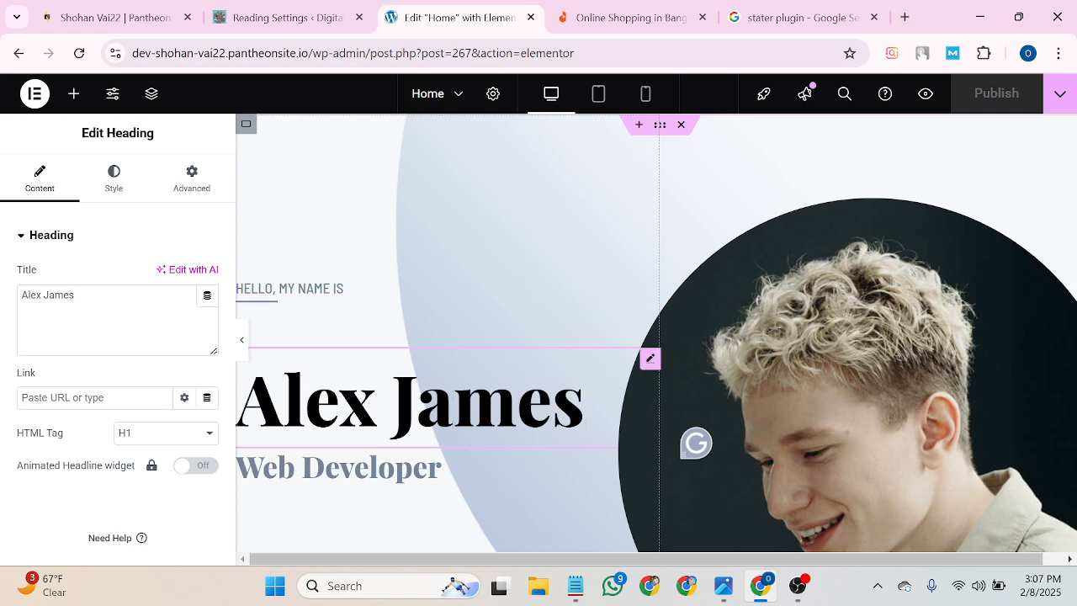
left_click_drag(86, 298, 27, 296)
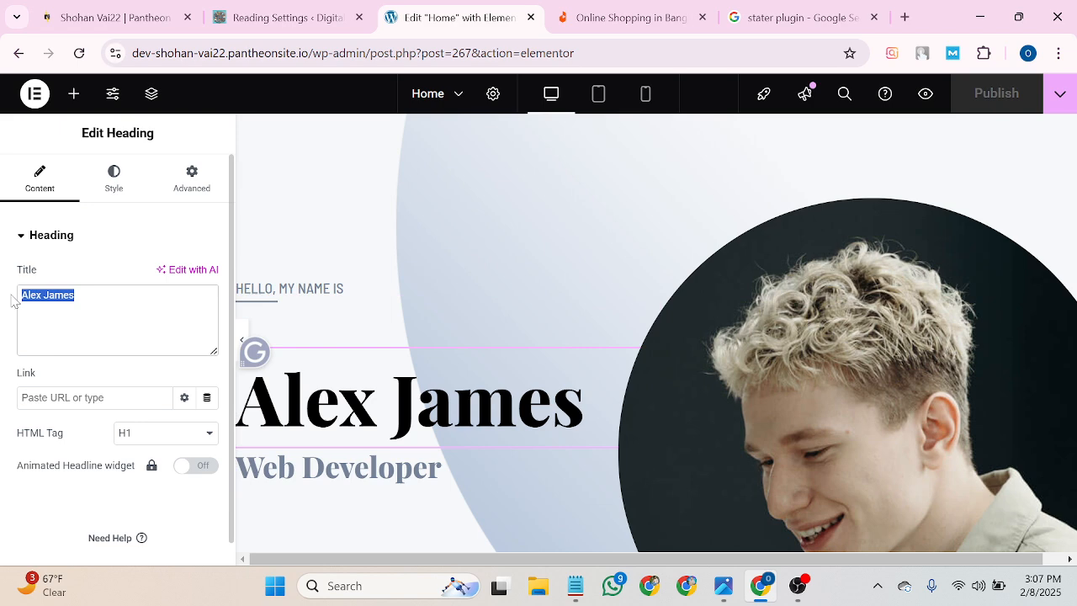
key("BackSpace")
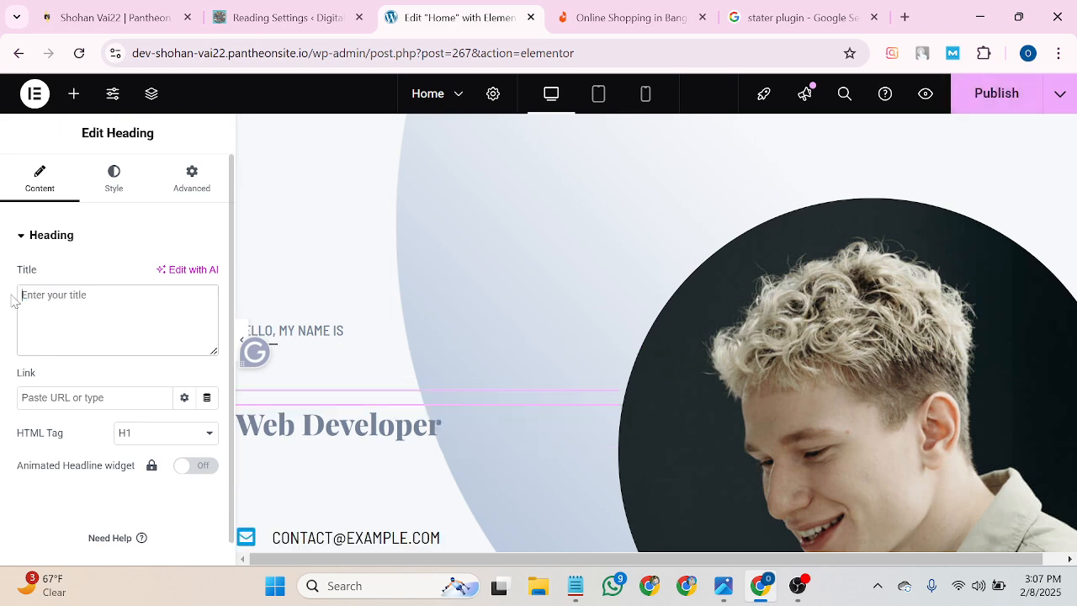
type("Shohan")
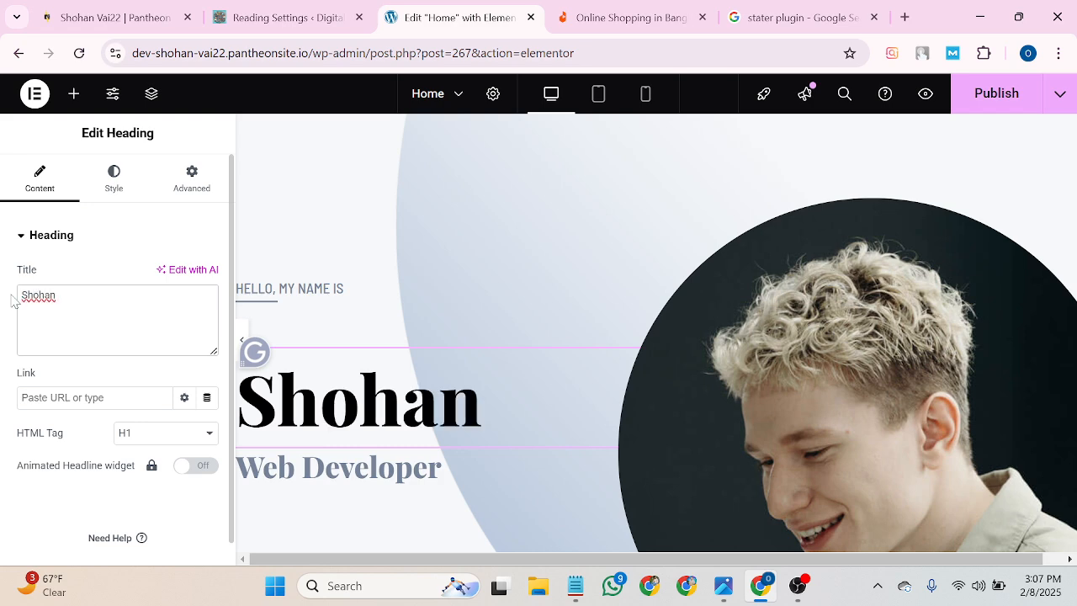
type(" vai")
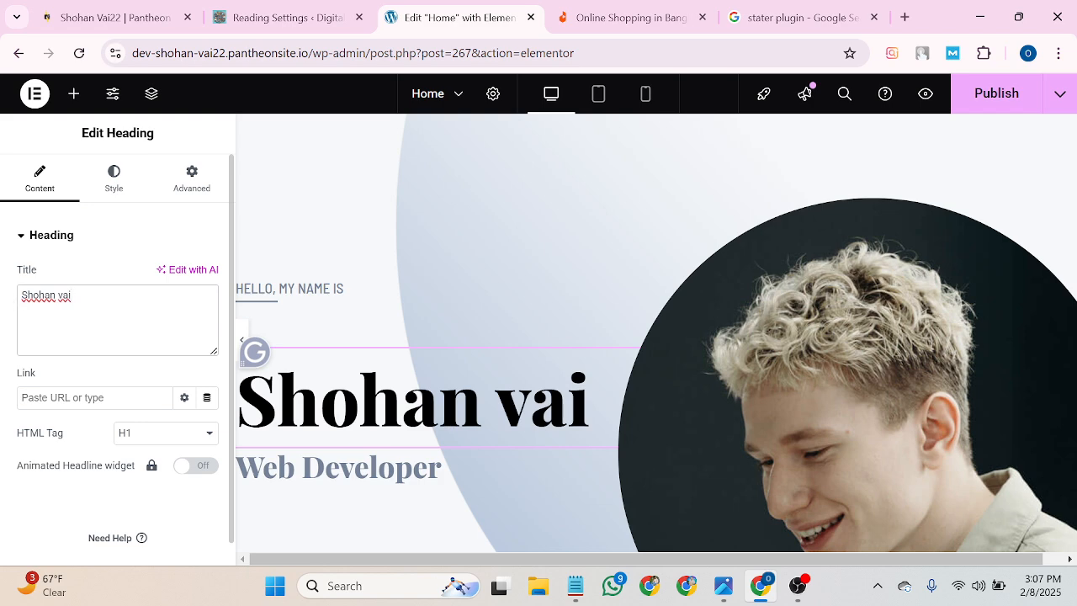
Change the Web Developer subtitle to 'SEO Expert'.
left_click(341, 288)
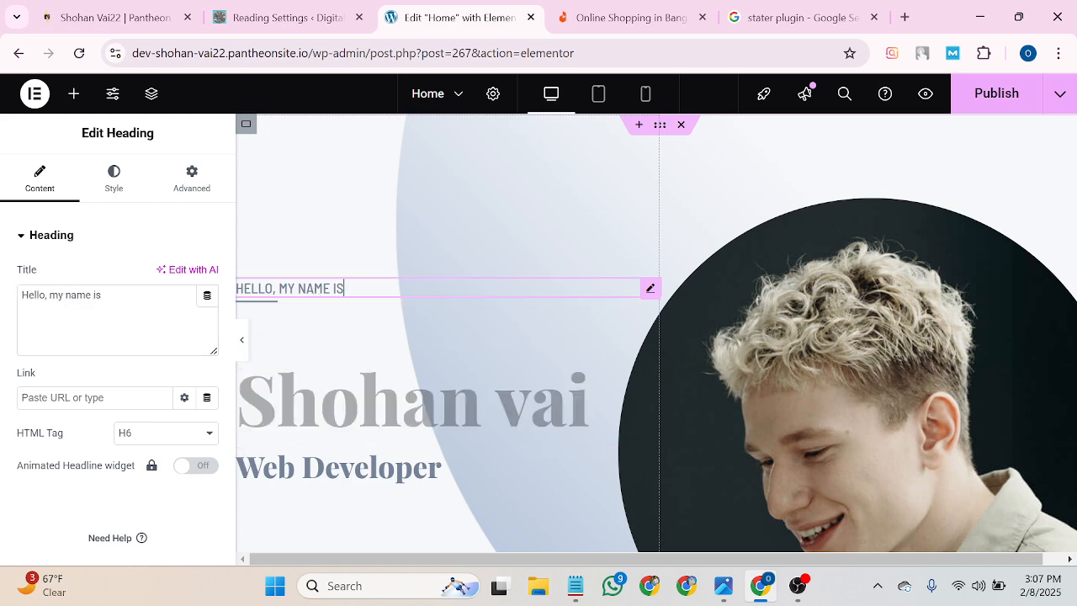
left_click(308, 468)
scroll(486, 346, "down", 2)
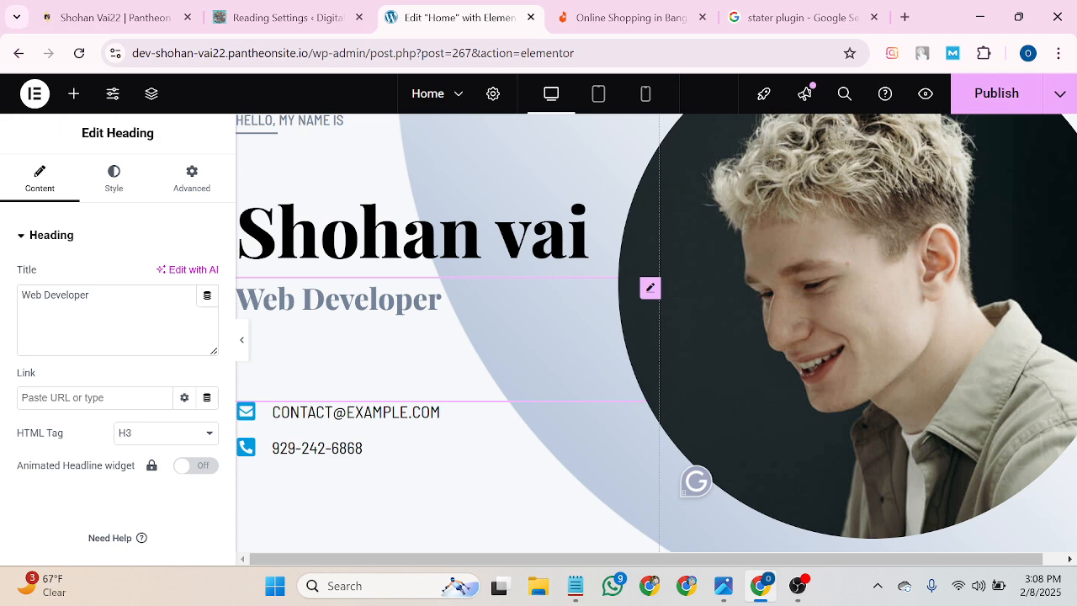
key("BackSpace")
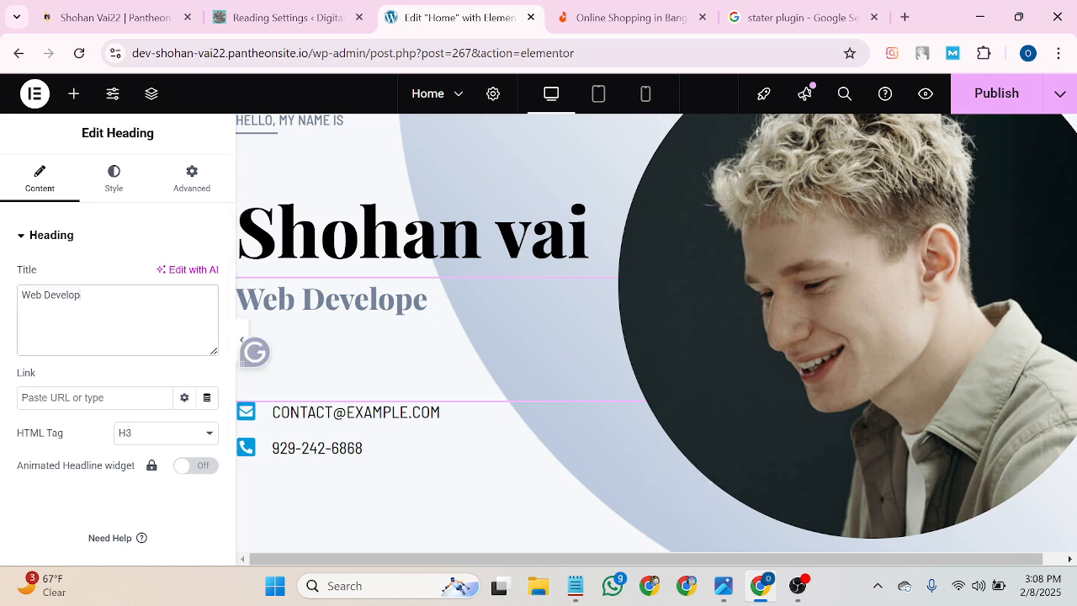
key("BackSpace")
key("BackSpace")
key("BackSpace")
key("BackSpace")
key("BackSpace")
key("BackSpace")
key("BackSpace")
key("BackSpace")
key("BackSpace")
key("BackSpace")
key("BackSpace")
type("SEO")
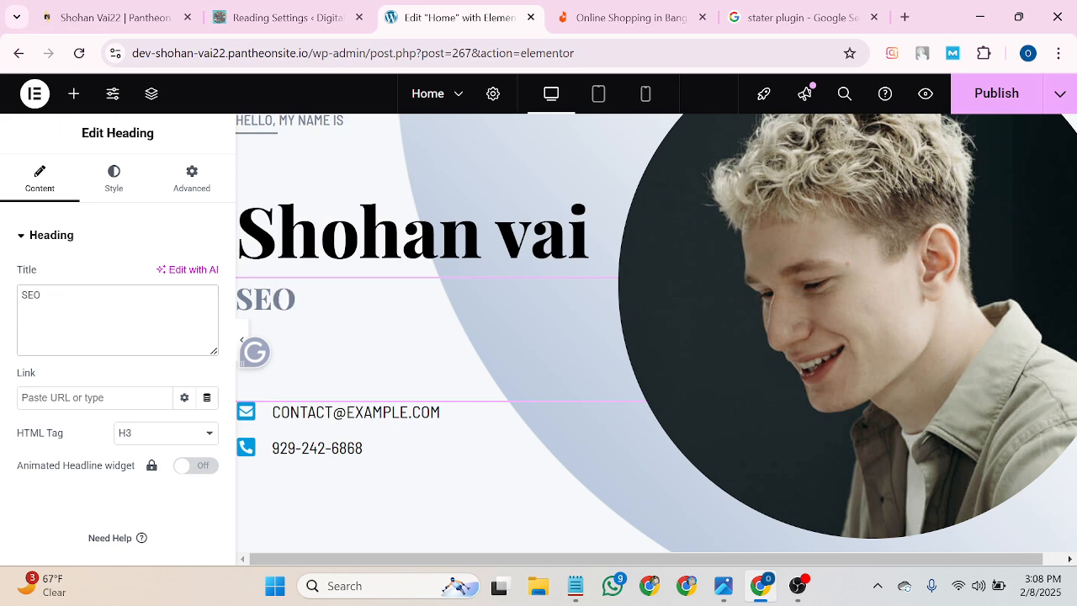
type(" Expert")
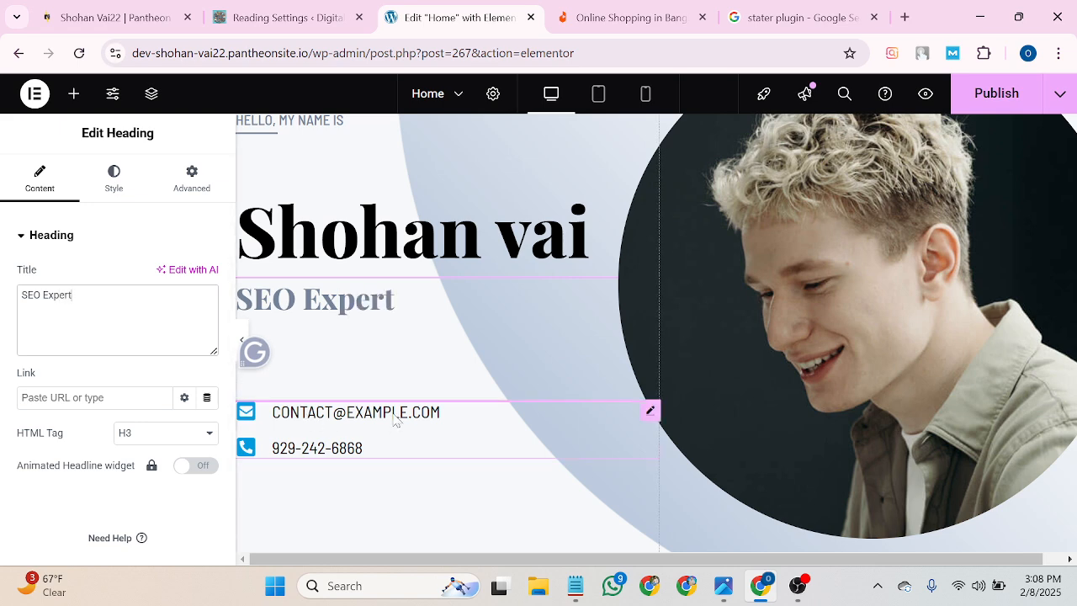
Open the contact details Icon List widget for editing.
left_click(373, 429)
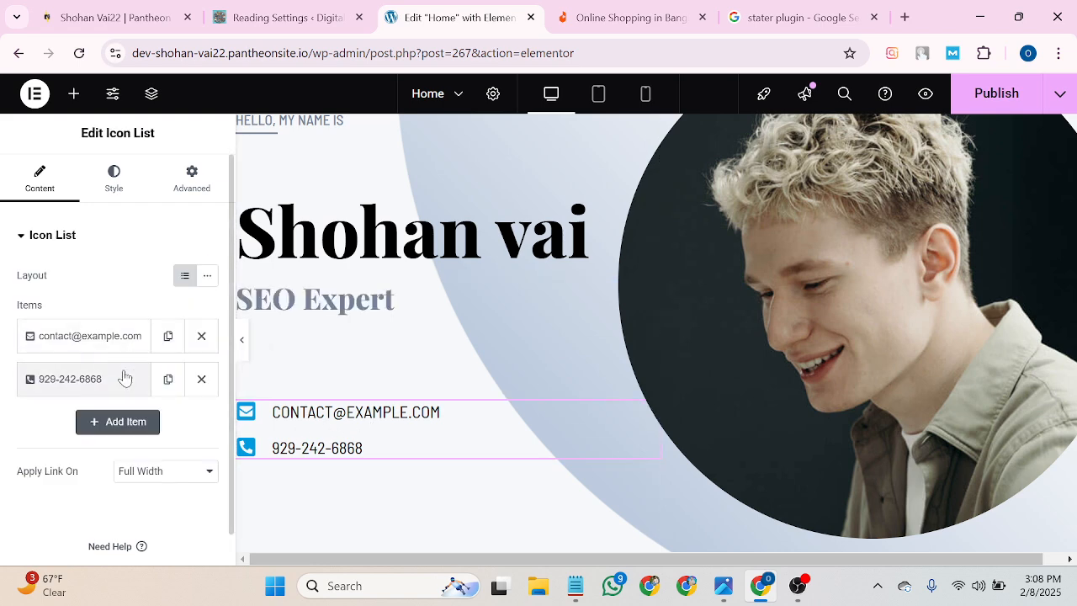
left_click(125, 340)
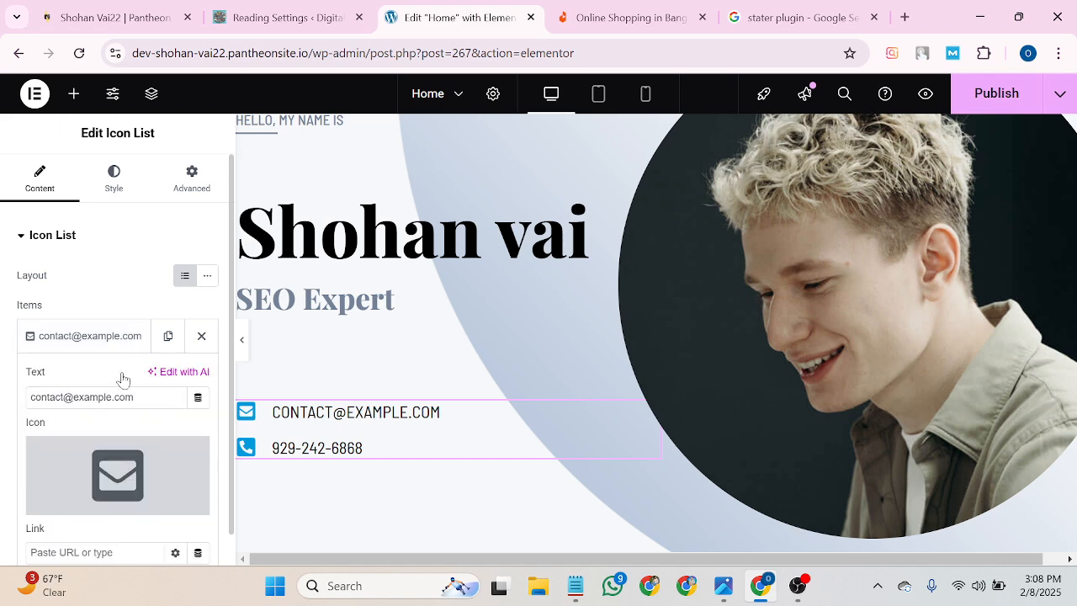
scroll(120, 387, "down", 2)
scroll(107, 425, "up", 3)
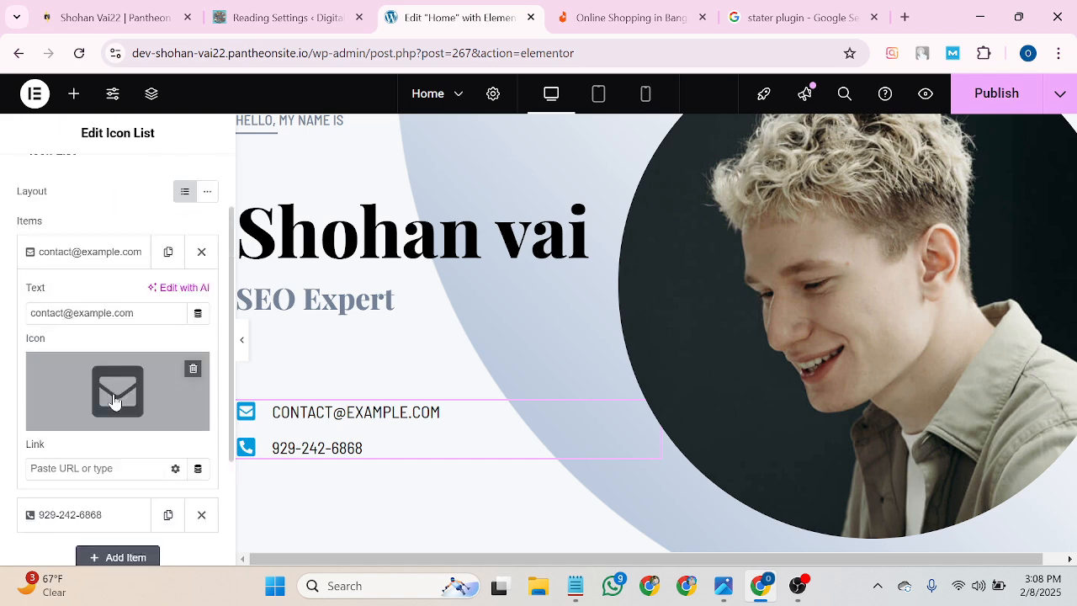
scroll(106, 425, "down", 3)
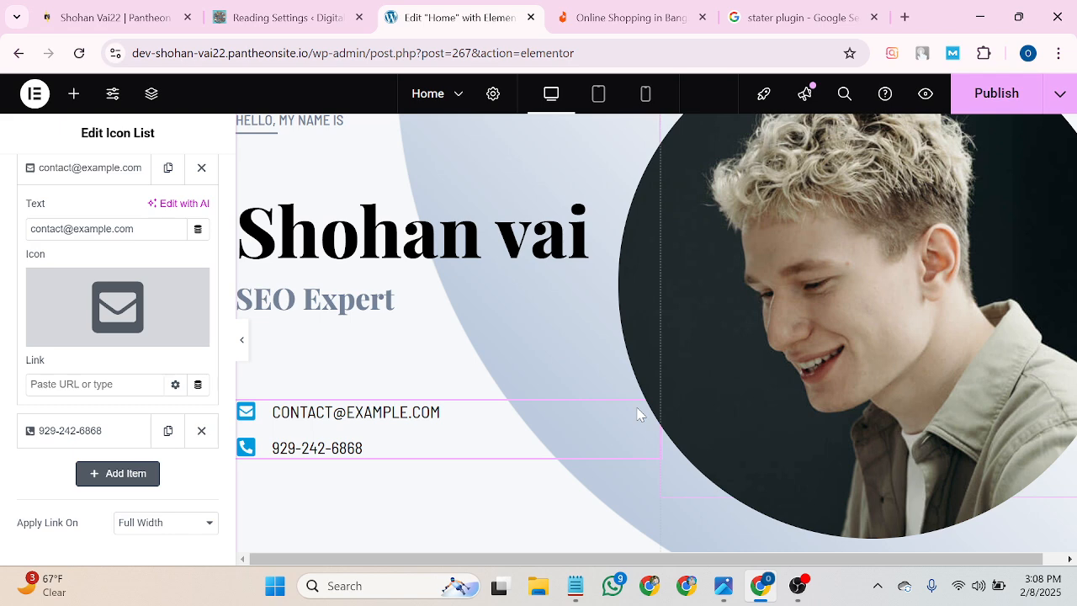
left_click(648, 412)
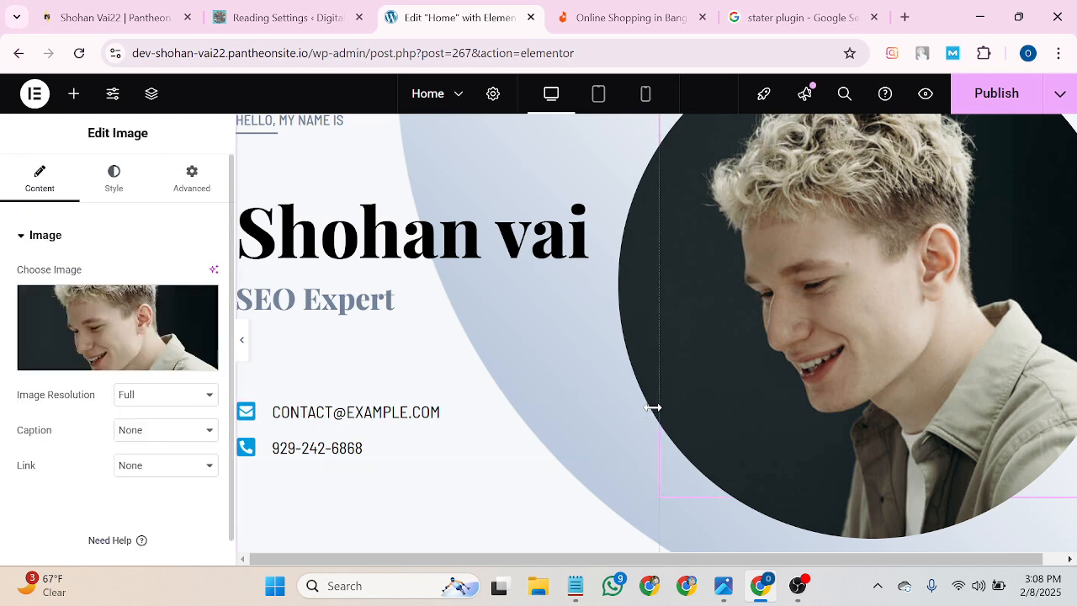
left_click(514, 435)
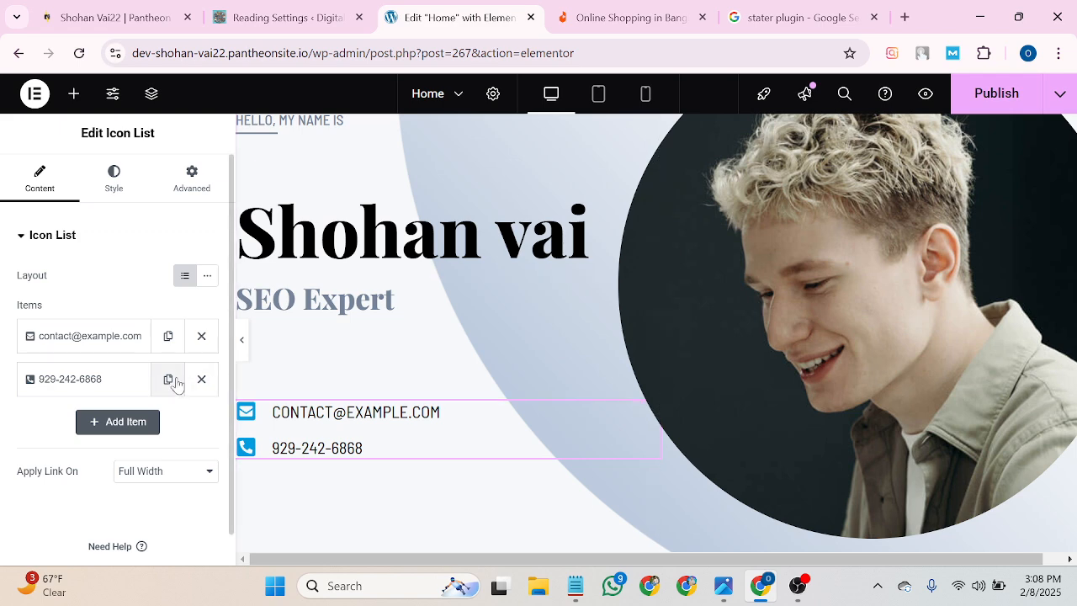
Replace the contact list's e-mail item text with the site's own e-mail address.
left_click(108, 341)
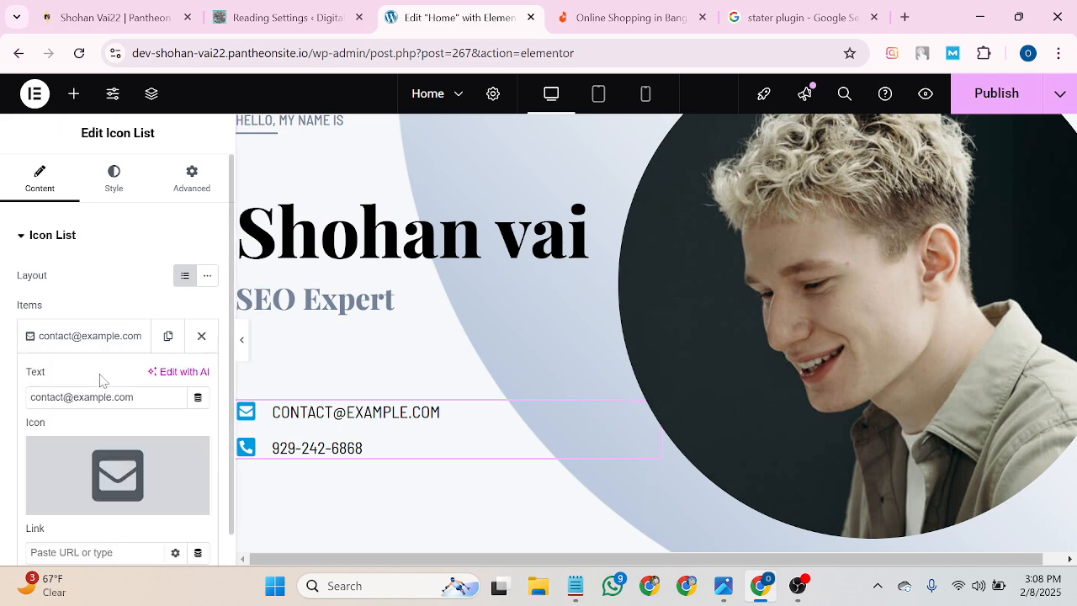
left_click(138, 397)
left_click_drag(136, 397, 36, 397)
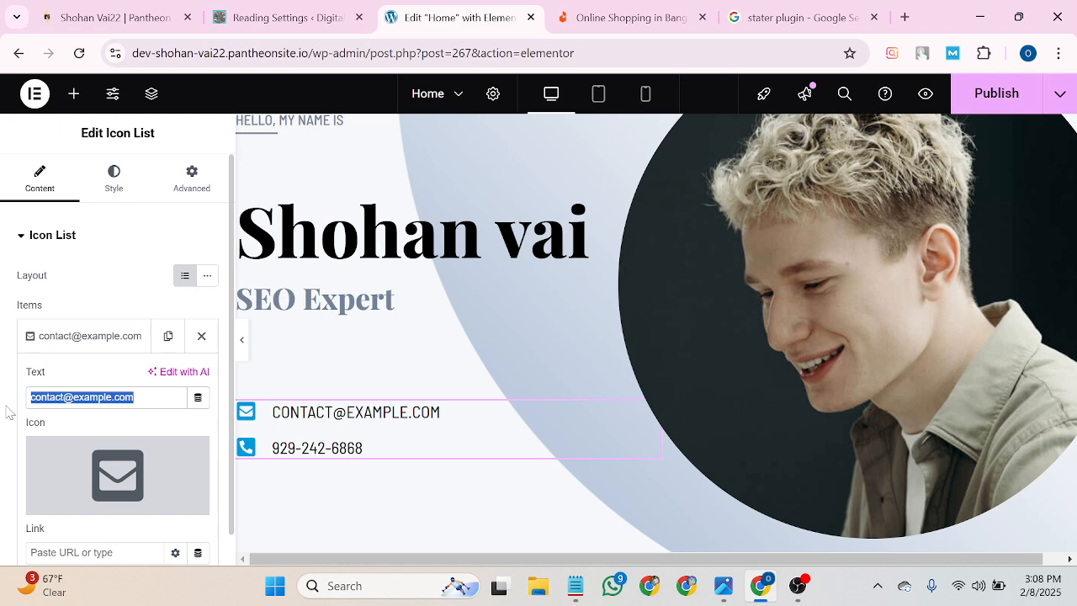
key("BackSpace")
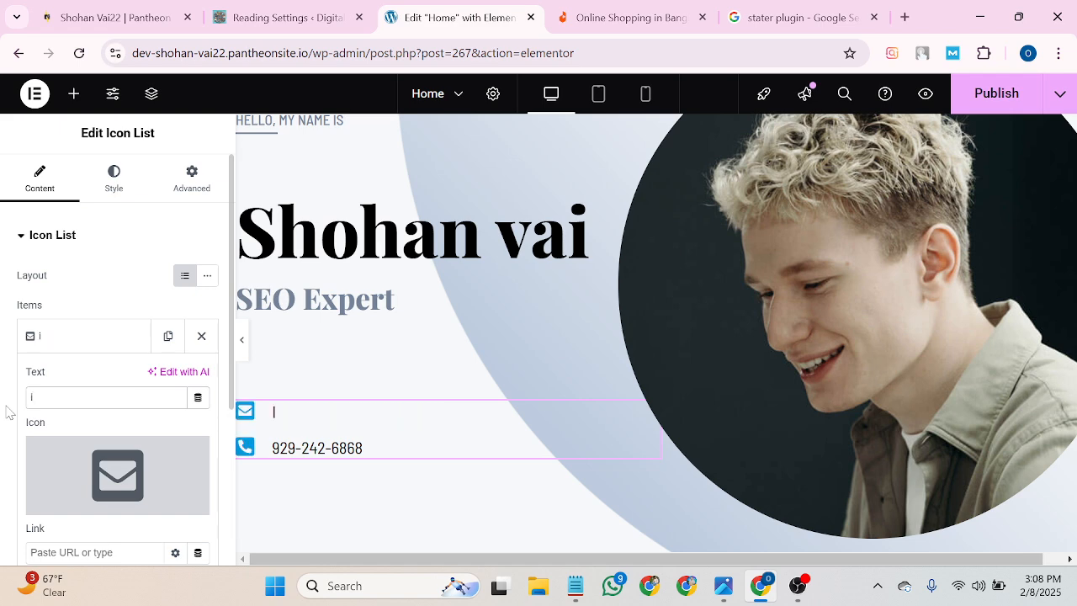
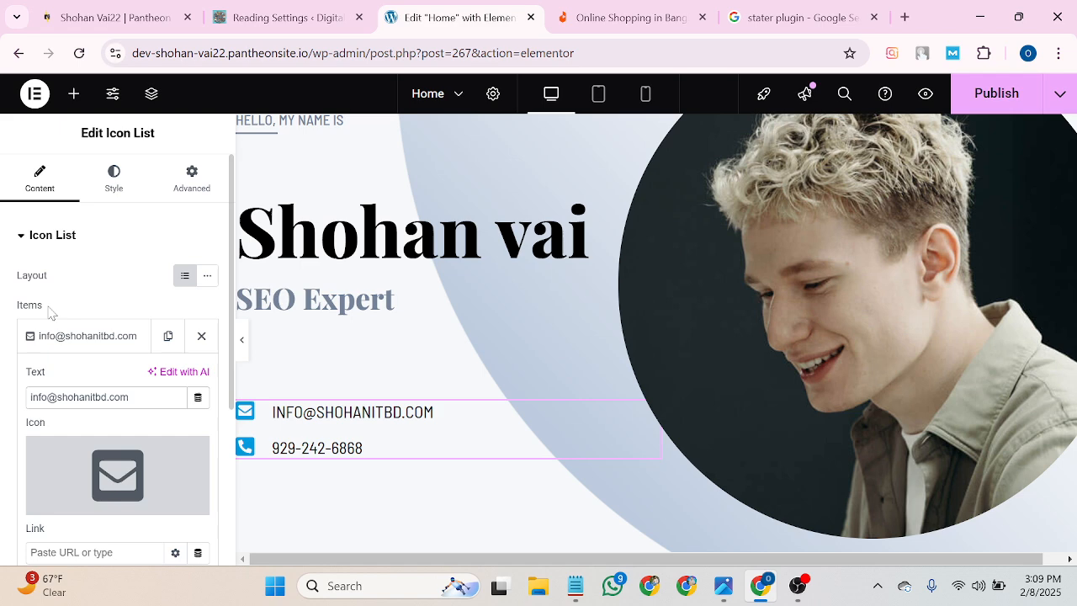
scroll(51, 315, "down", 1)
Overwrite the phone number item's text with placeholder text.
left_click(95, 513)
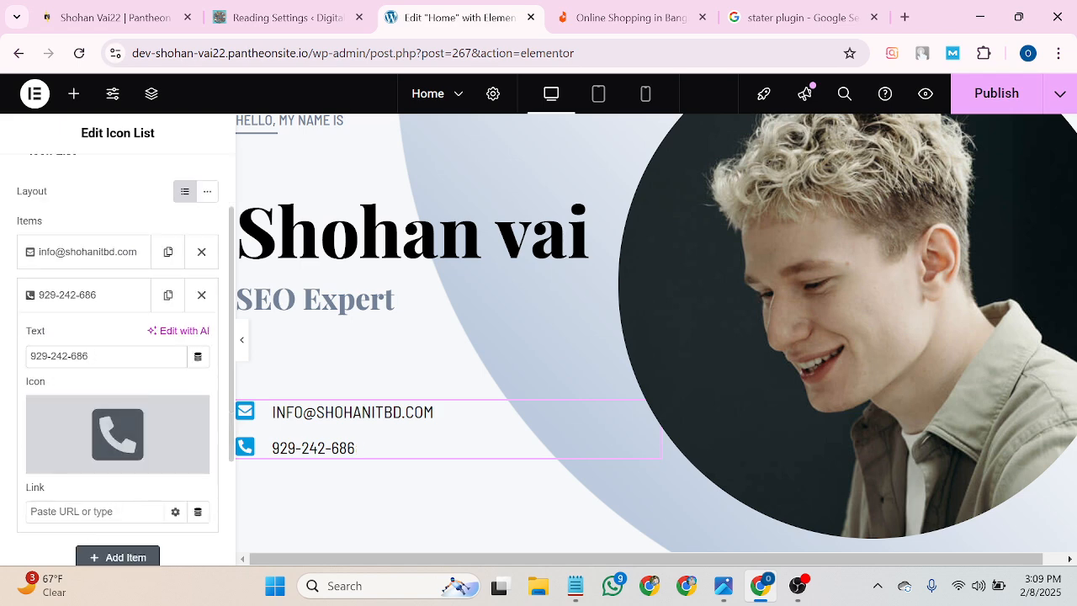
key("BackSpace")
key("BackSpace")
key("BackSpace")
key("BackSpace")
key("BackSpace")
key("BackSpace")
key("BackSpace")
key("BackSpace")
key("BackSpace")
key("BackSpace")
key("BackSpace")
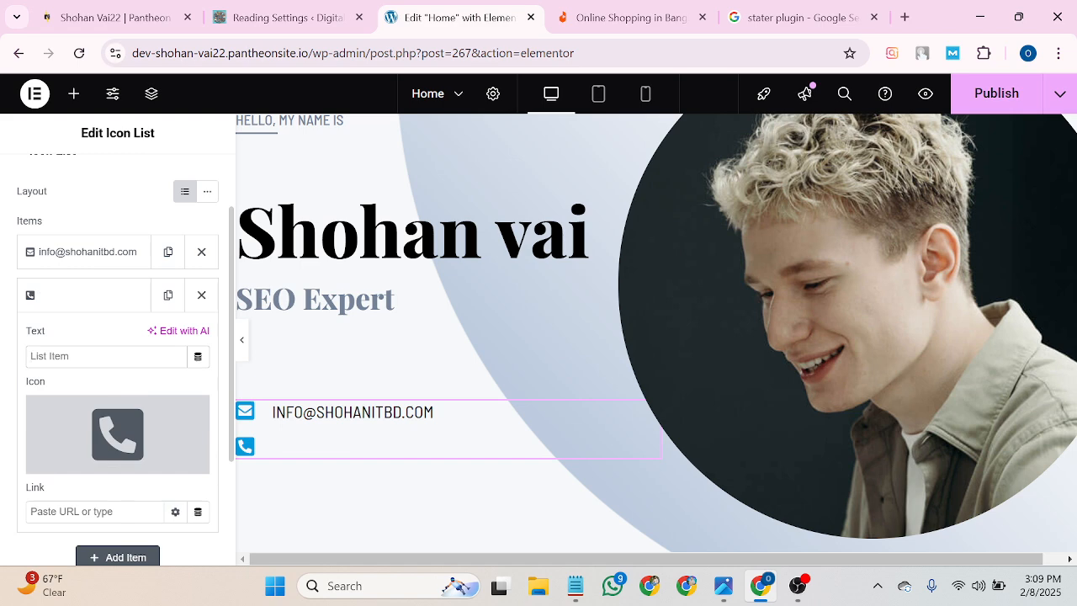
type("08effgj")
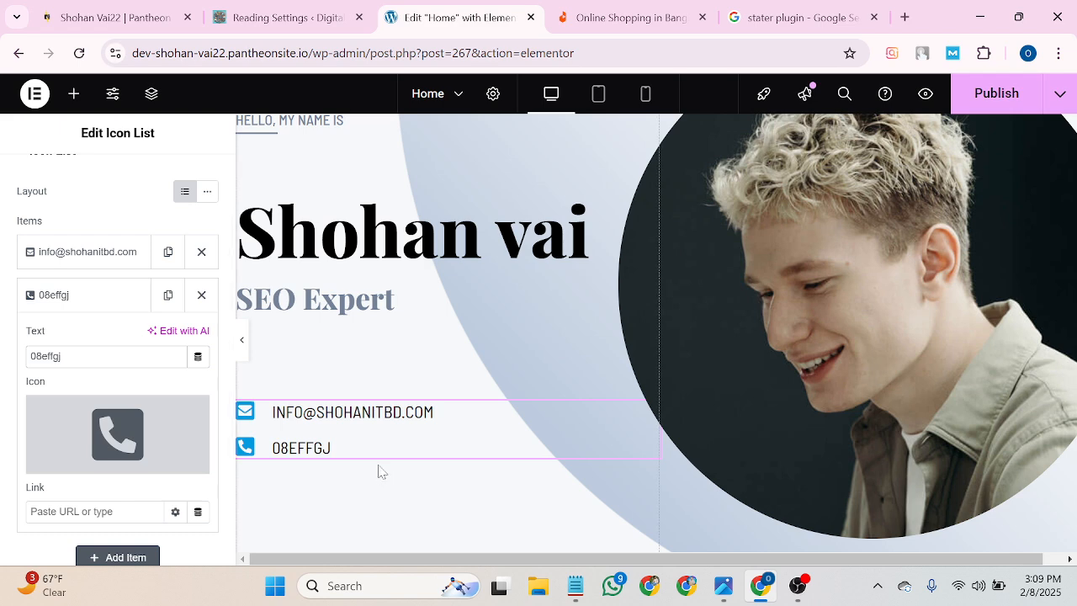
scroll(380, 468, "down", 1)
scroll(380, 468, "up", 1)
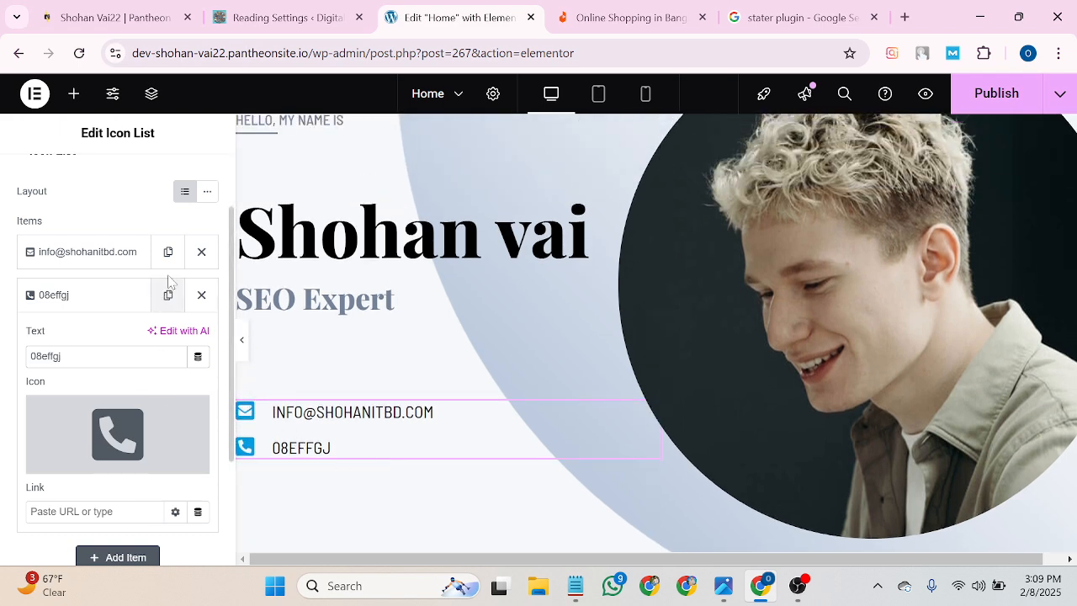
scroll(165, 290, "up", 1)
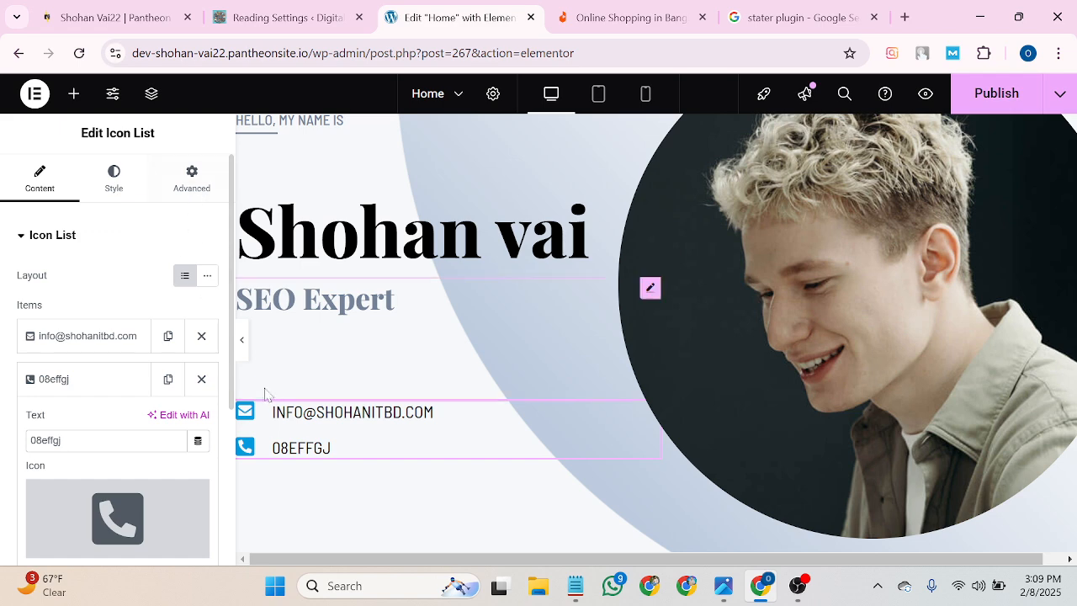
Review the contact list's Style and Advanced settings, then select the hero profile photo.
left_click(109, 180)
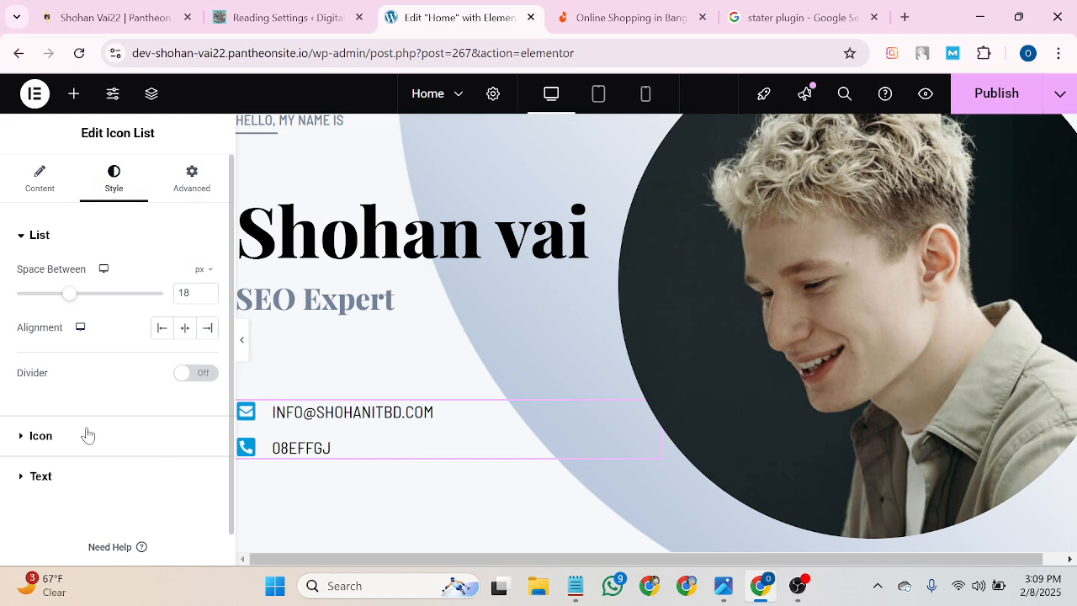
left_click(194, 185)
scroll(97, 364, "down", 3)
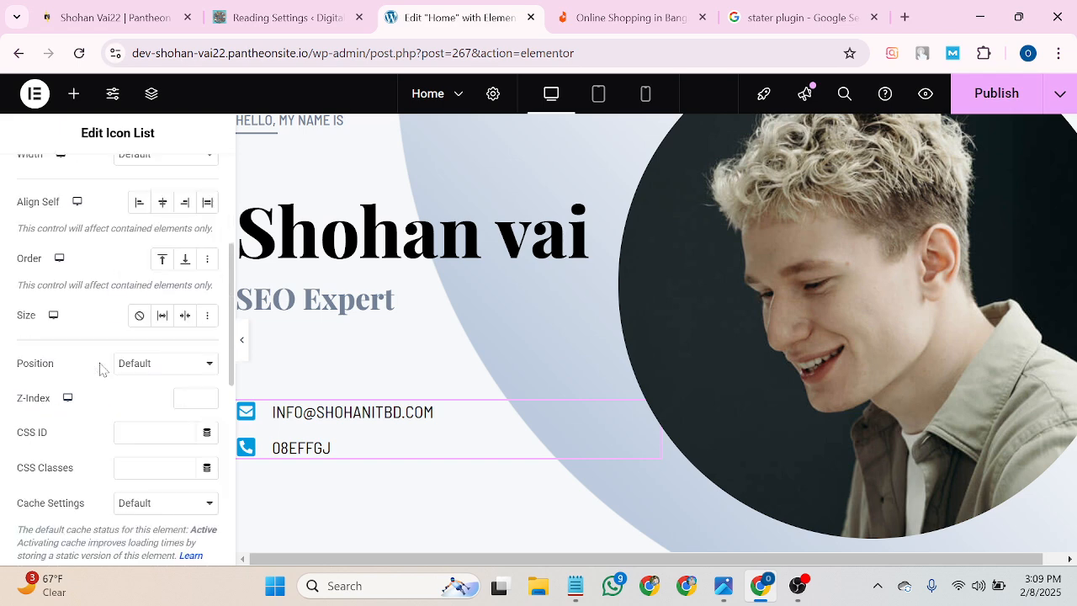
scroll(146, 453, "down", 2)
scroll(130, 474, "down", 1)
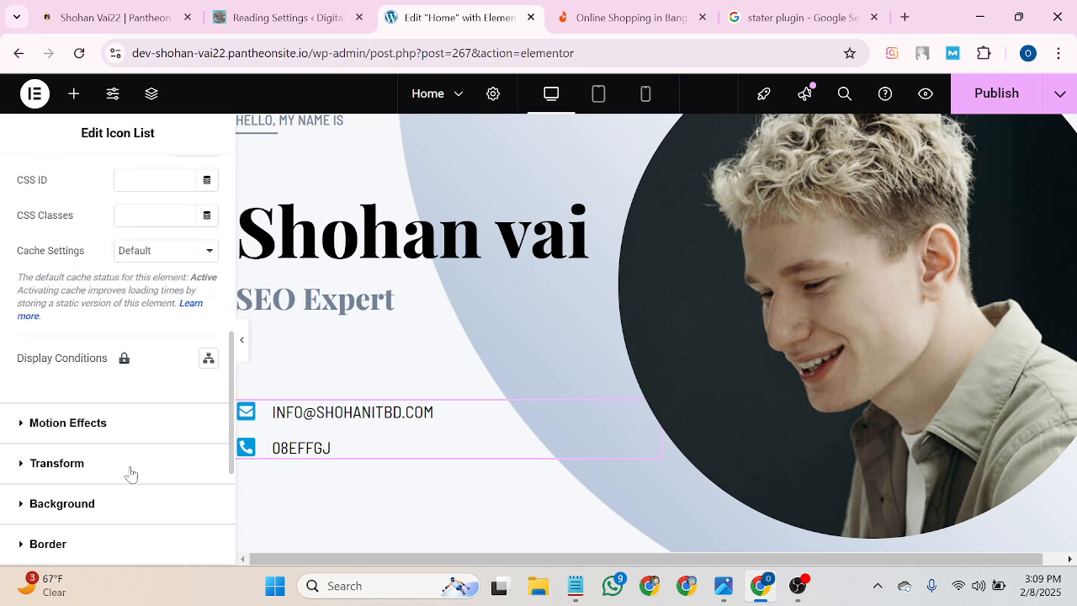
scroll(130, 474, "down", 3)
scroll(135, 474, "up", 9)
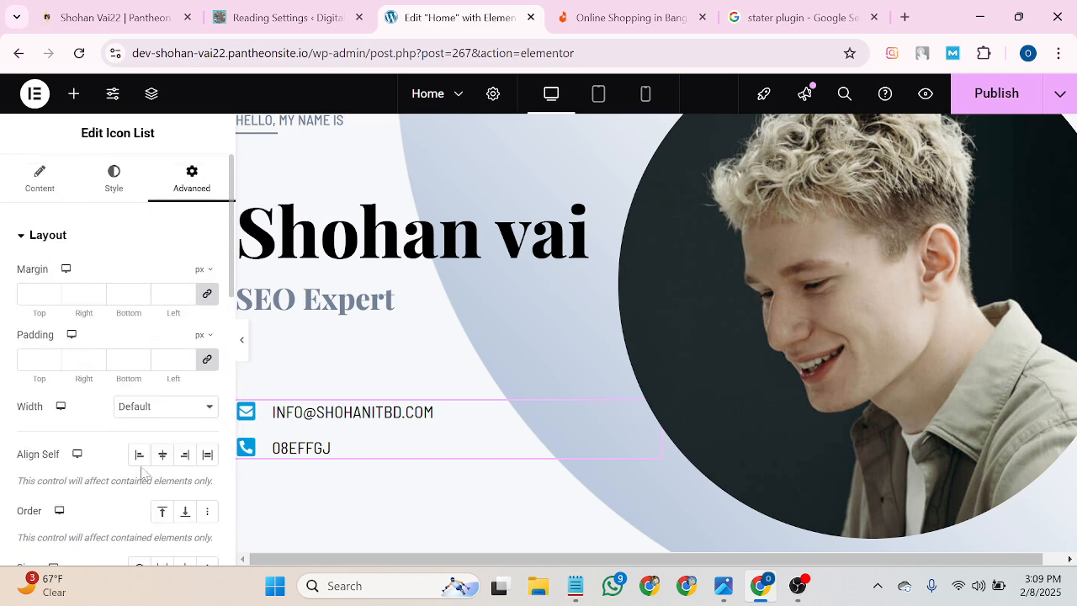
scroll(336, 341, "up", 2)
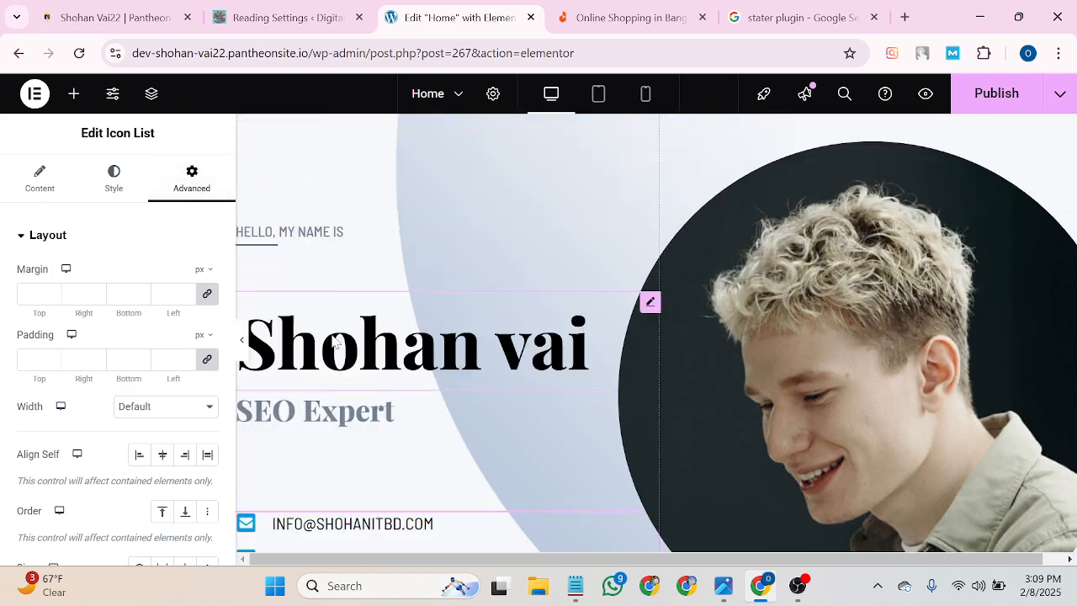
scroll(640, 361, "down", 2)
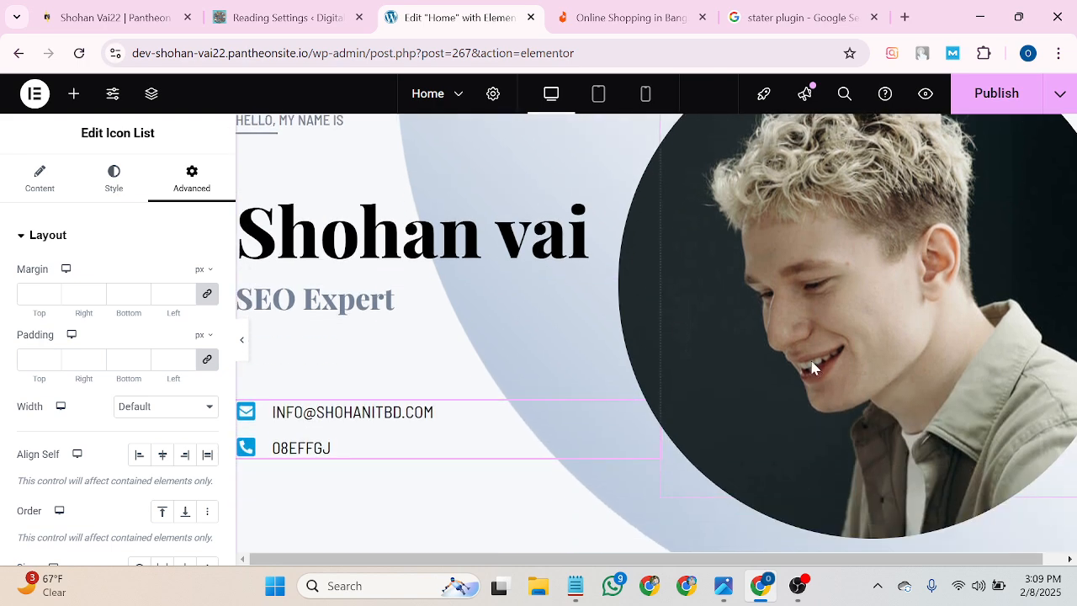
scroll(808, 337, "up", 2)
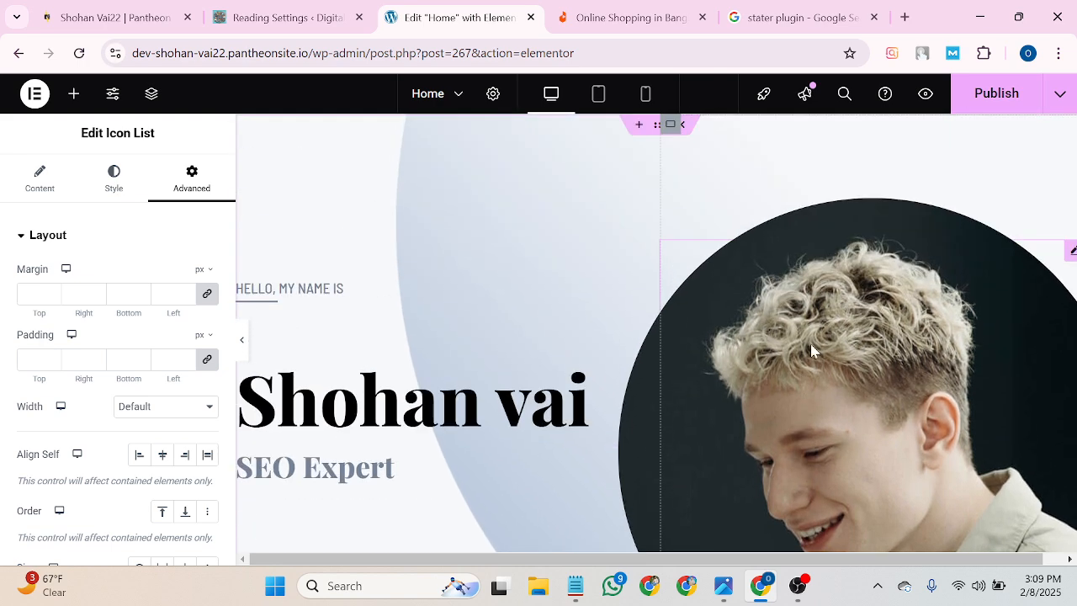
left_click(839, 386)
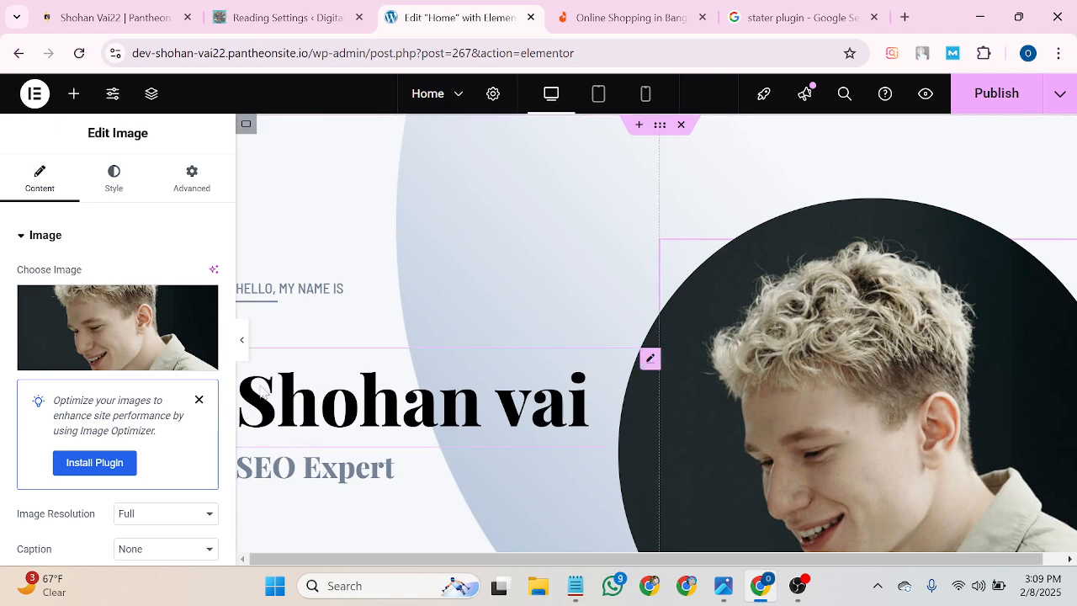
Dismiss the Image Optimizer notice and open Insert Media on its Upload files page.
left_click(198, 400)
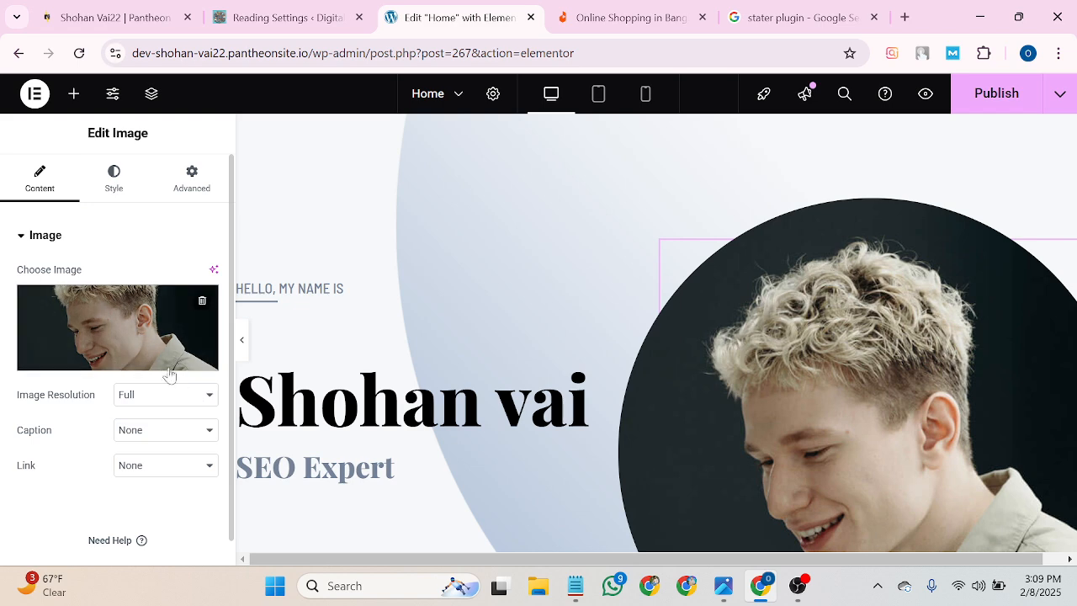
scroll(161, 353, "down", 1)
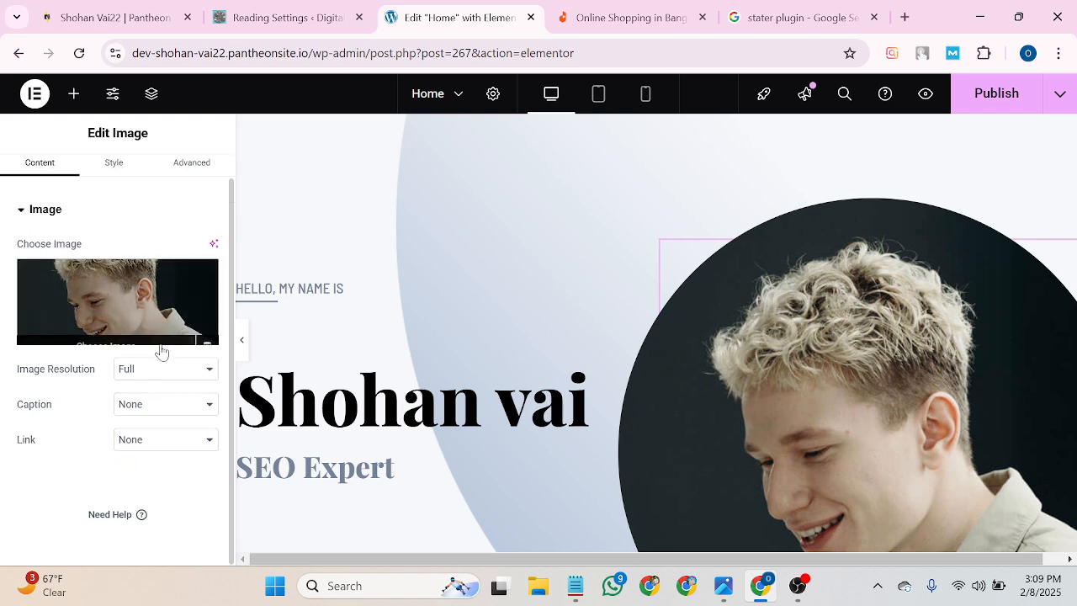
left_click(117, 339)
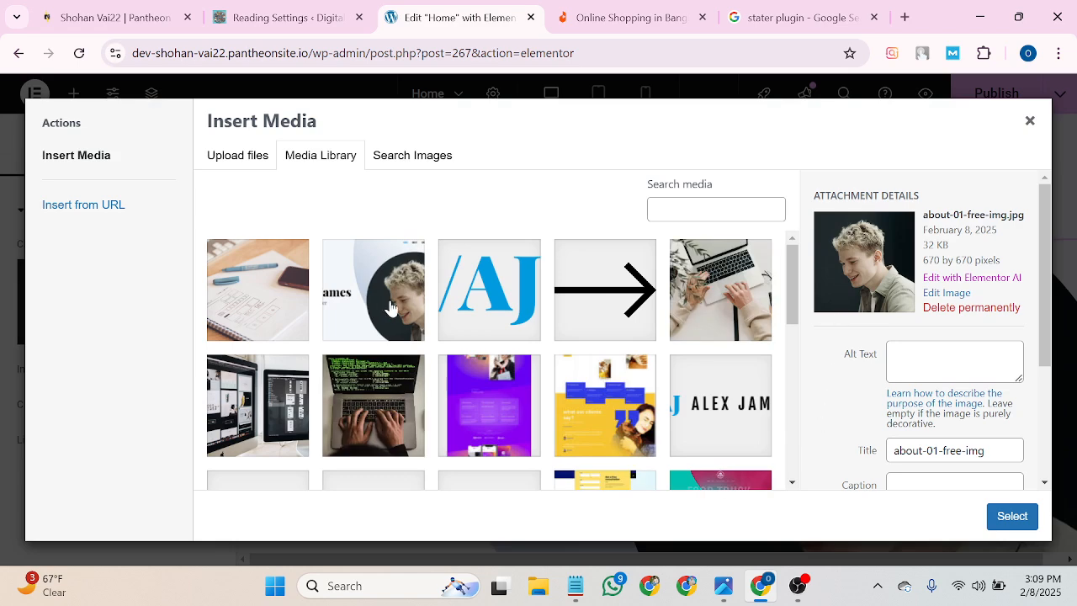
scroll(365, 371, "down", 2)
scroll(366, 371, "down", 2)
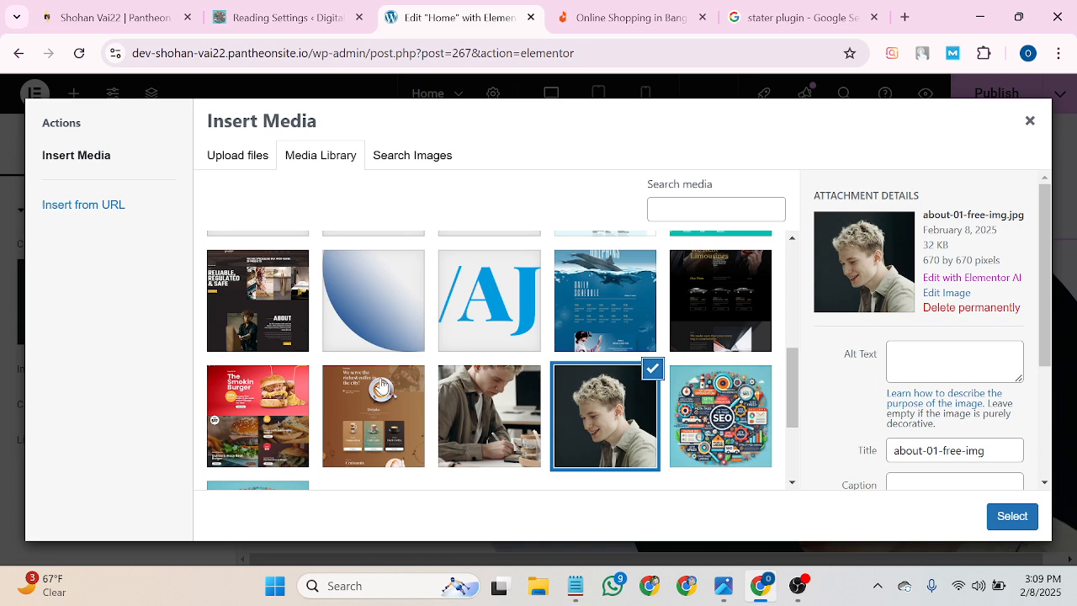
scroll(439, 412, "up", 4)
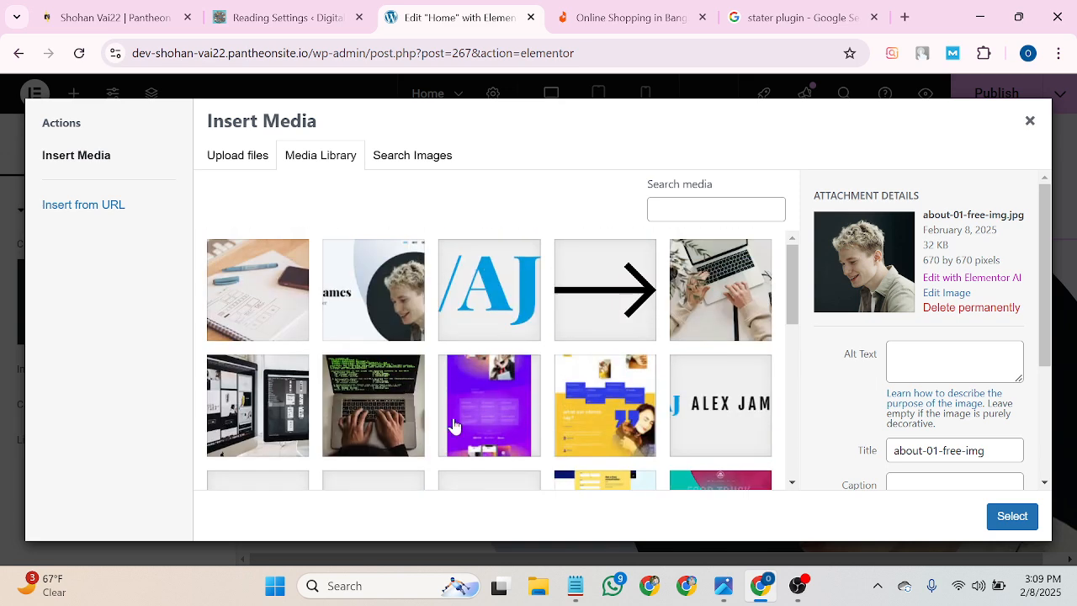
left_click(695, 304)
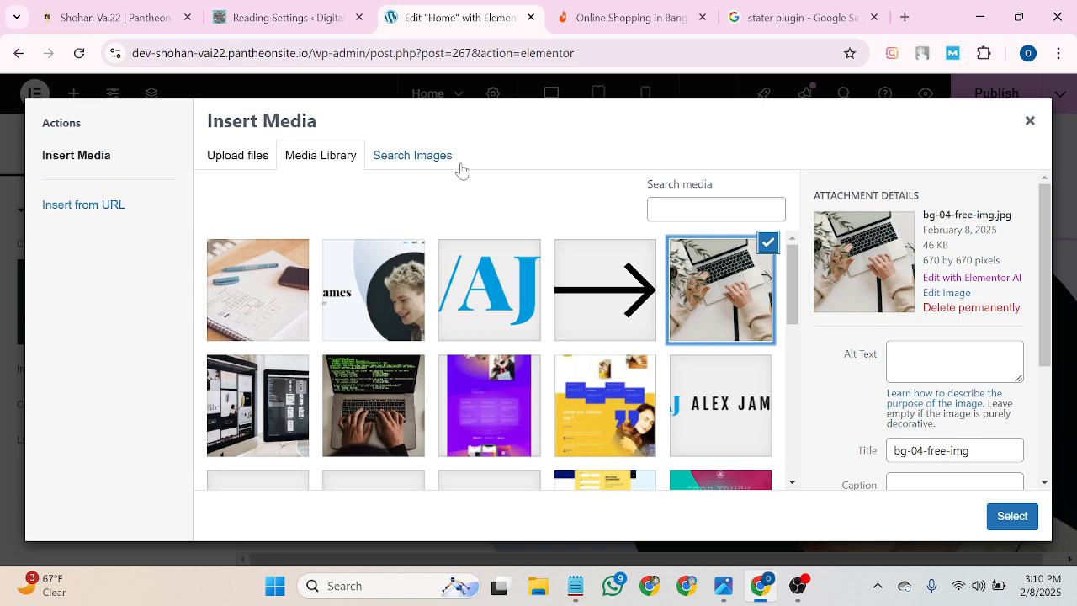
left_click(239, 160)
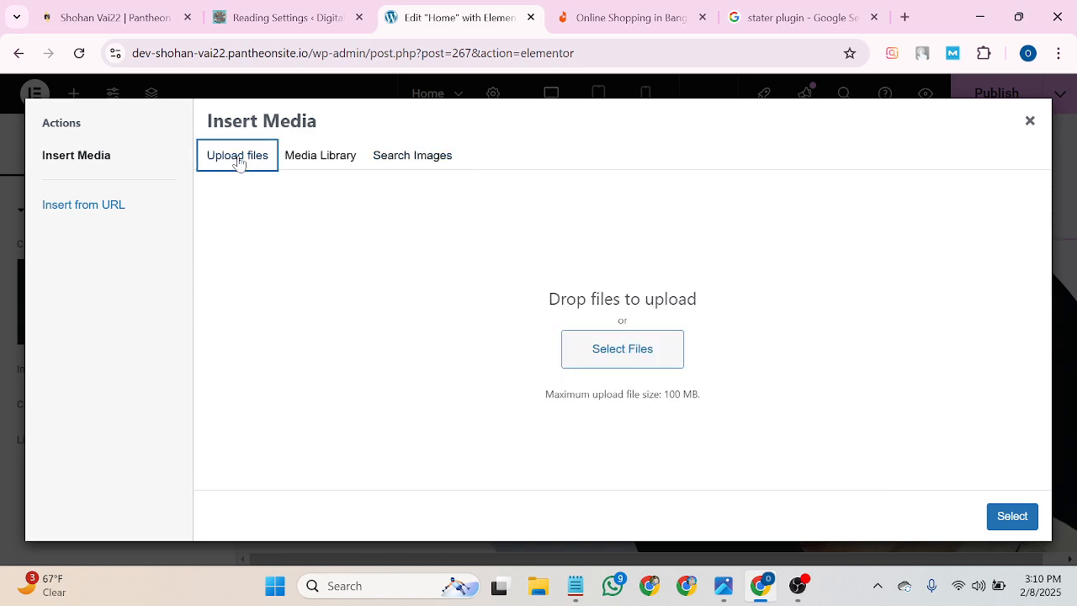
Upload IMG_20240531_174954_722.png from Downloads to the Media Library.
left_click(600, 358)
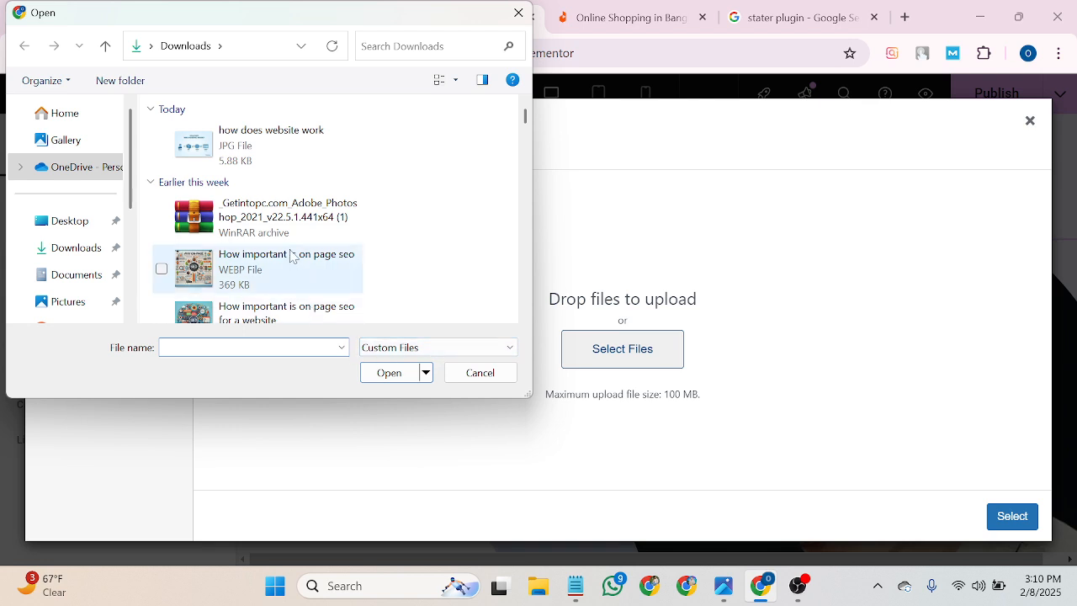
scroll(293, 253, "down", 2)
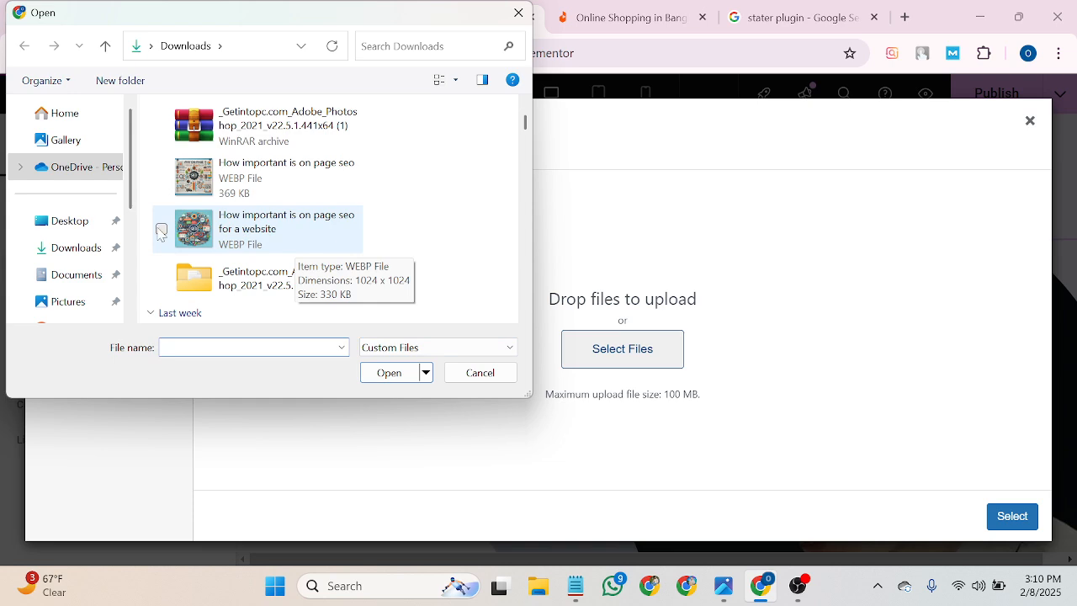
scroll(224, 245, "down", 15)
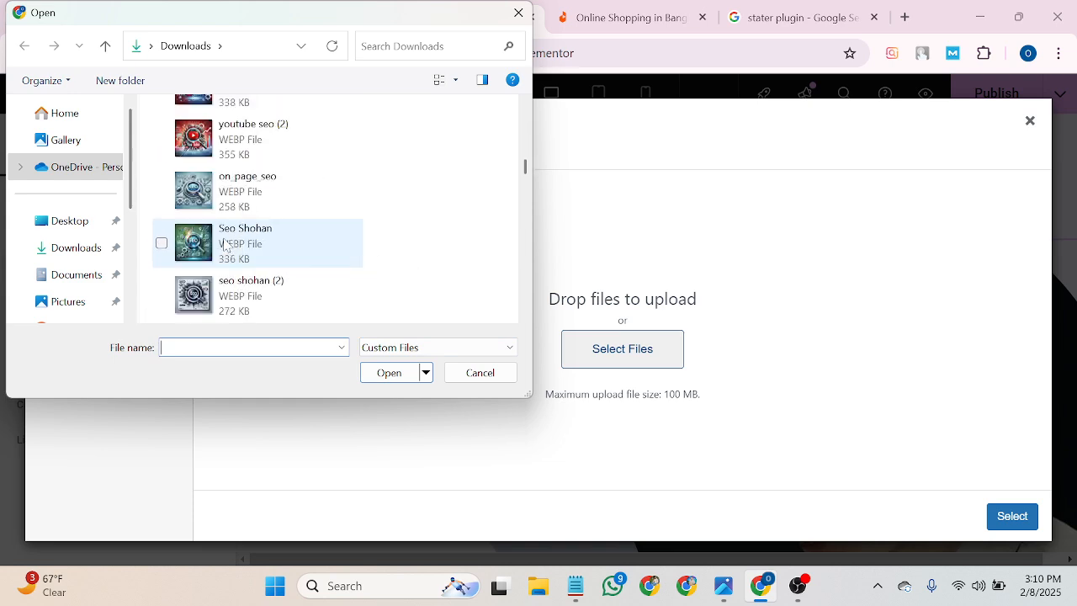
scroll(224, 245, "down", 5)
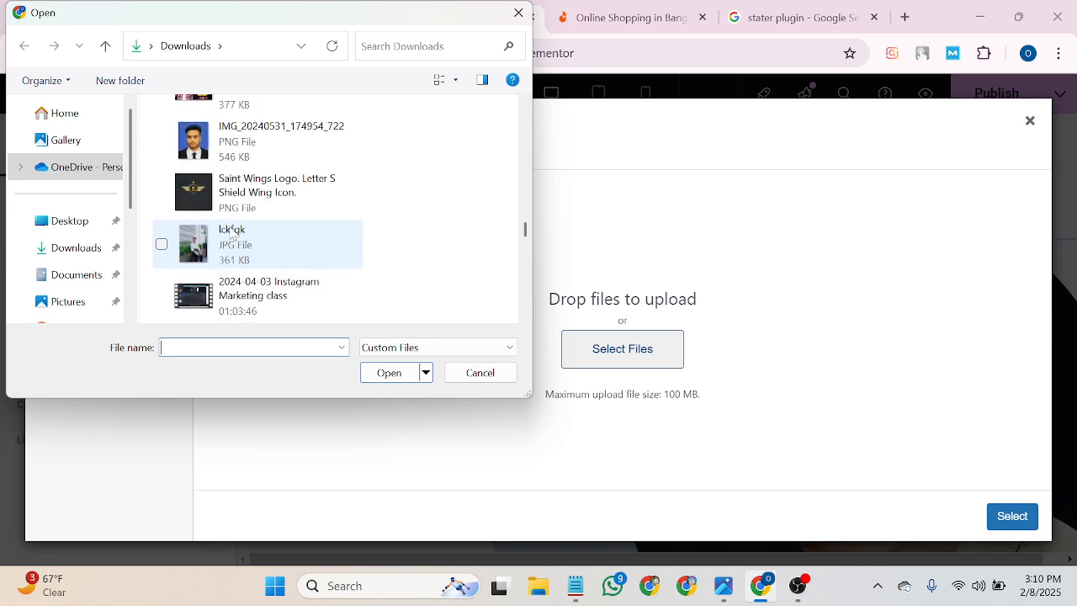
scroll(231, 235, "up", 1)
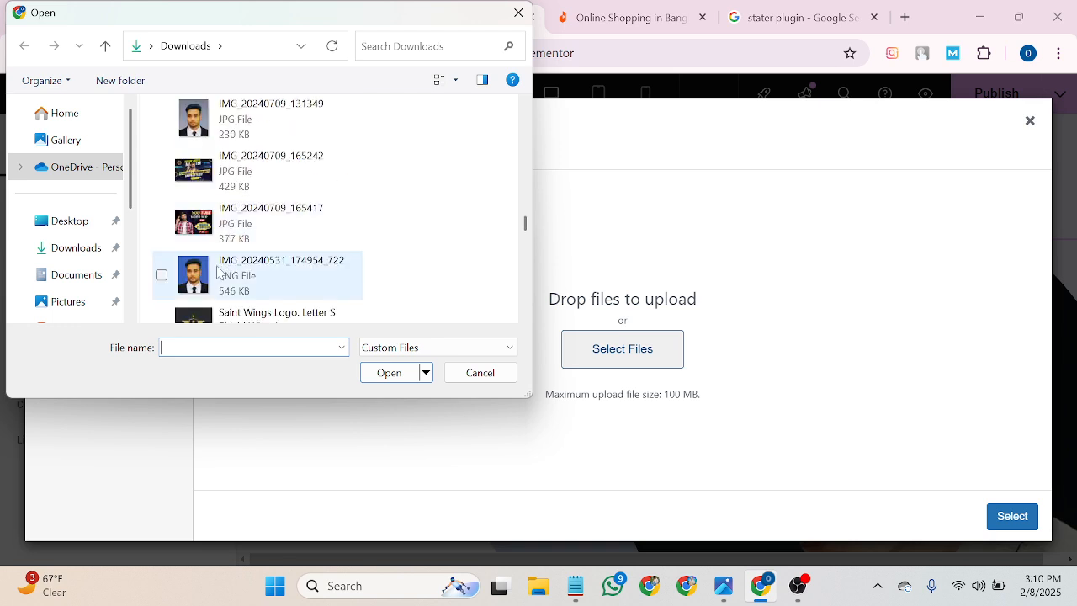
left_click(221, 273)
left_click(385, 372)
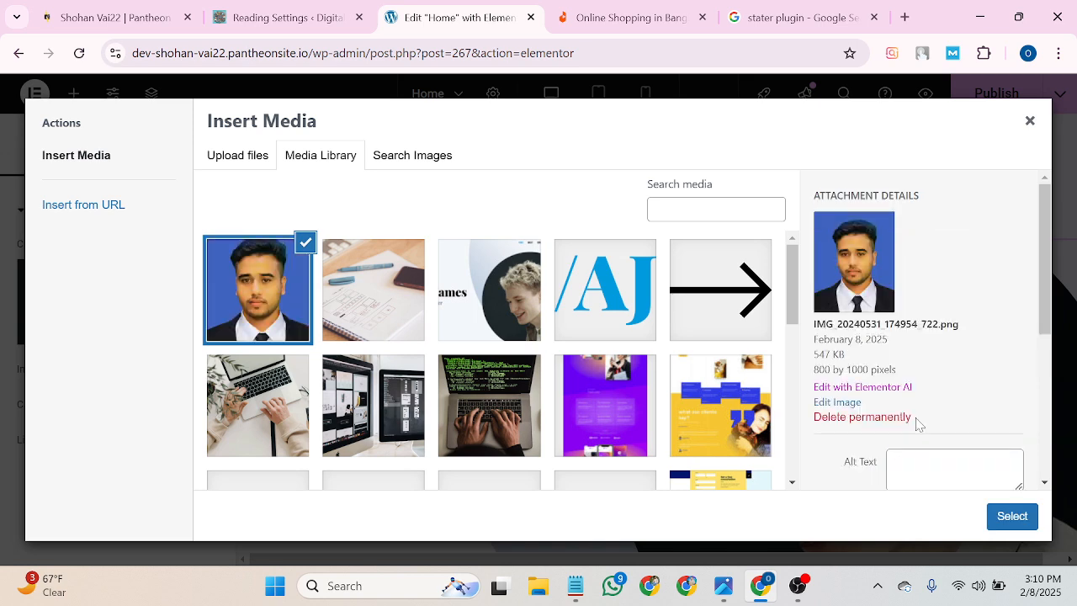
Give the uploaded portrait the owner's name as alt text and set it as the hero photo.
scroll(943, 383, "down", 1)
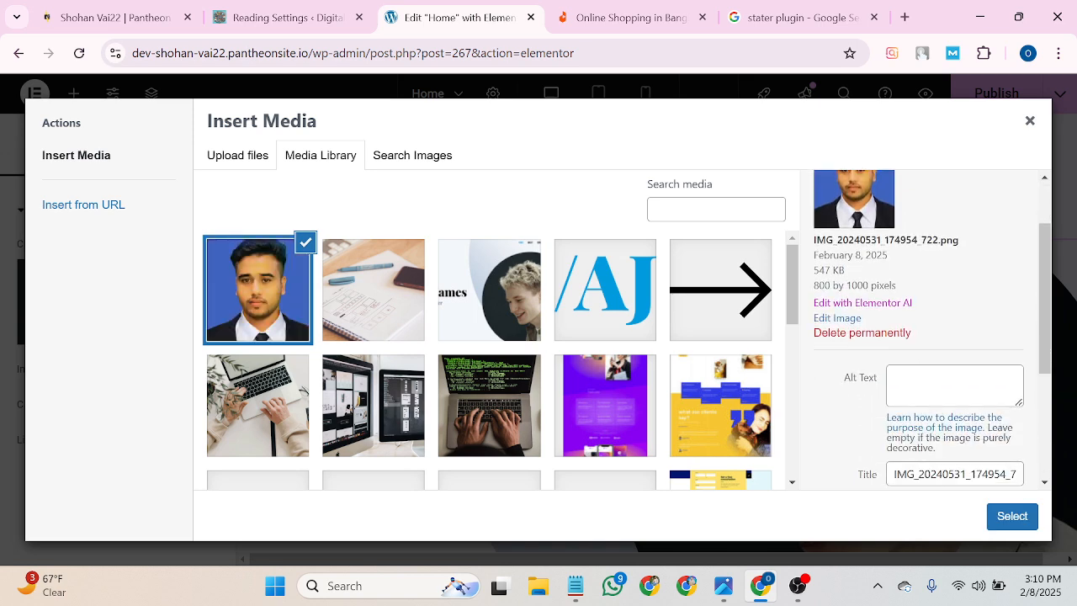
left_click(944, 385)
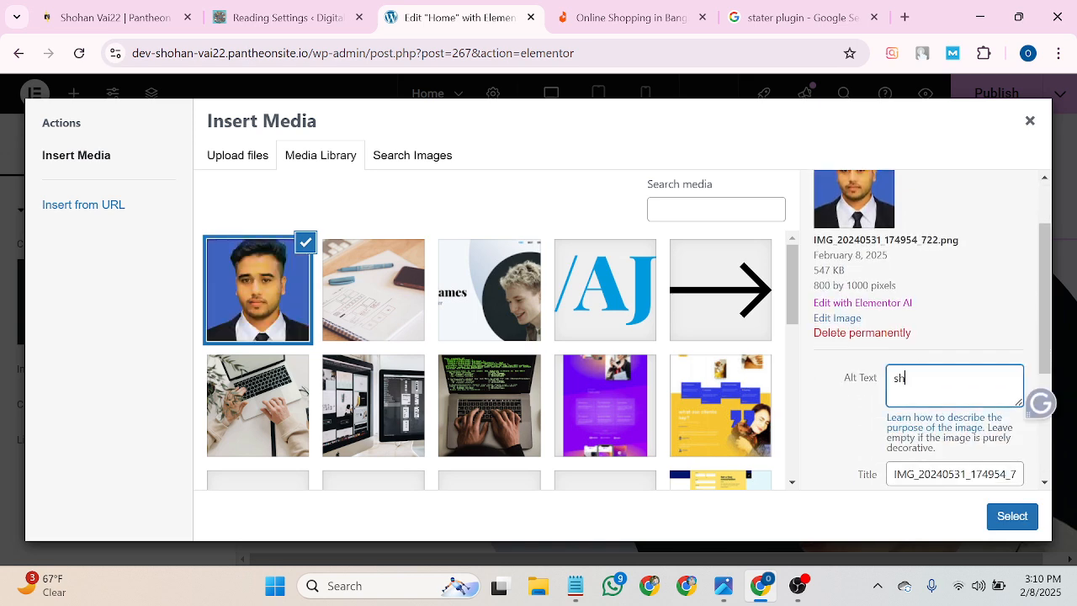
type("shohan vai")
scroll(957, 323, "down", 3)
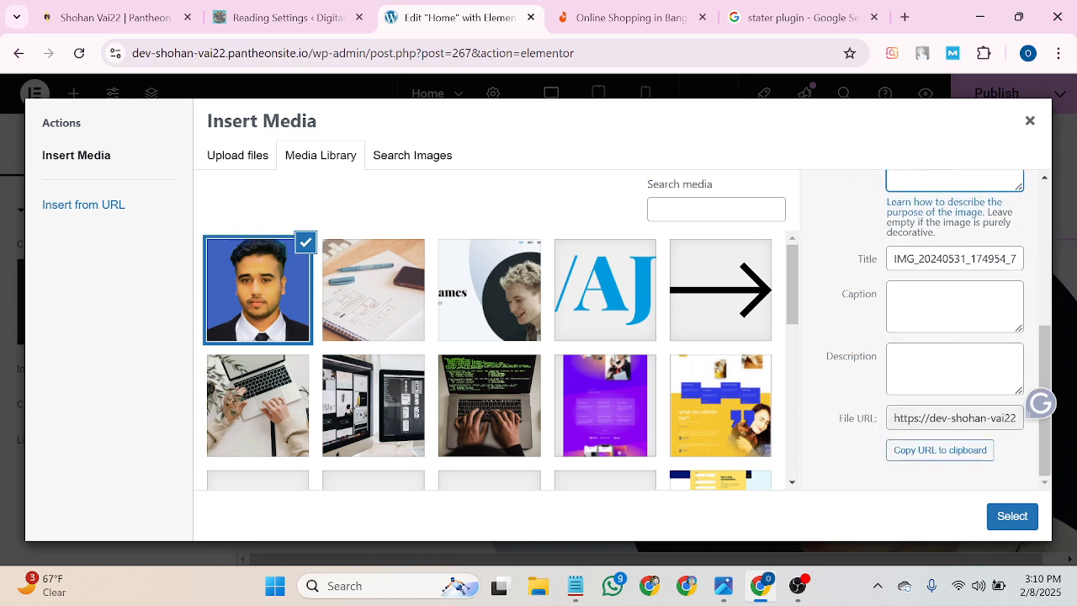
left_click(999, 516)
scroll(951, 420, "down", 3)
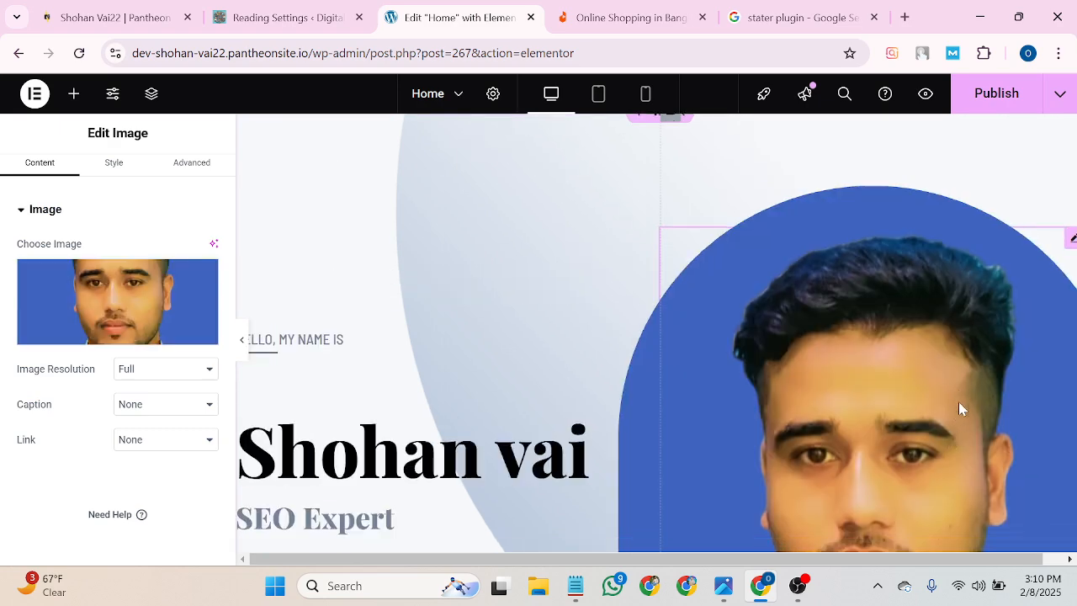
Open the About me heading and select its entire web developer title text.
scroll(846, 344, "up", 1)
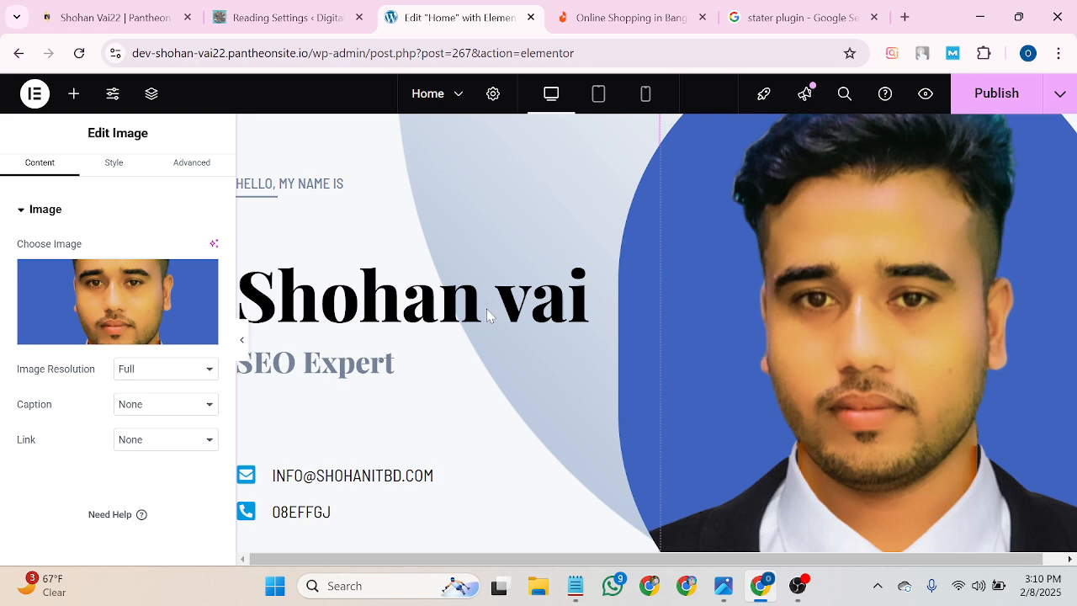
scroll(536, 372, "down", 5)
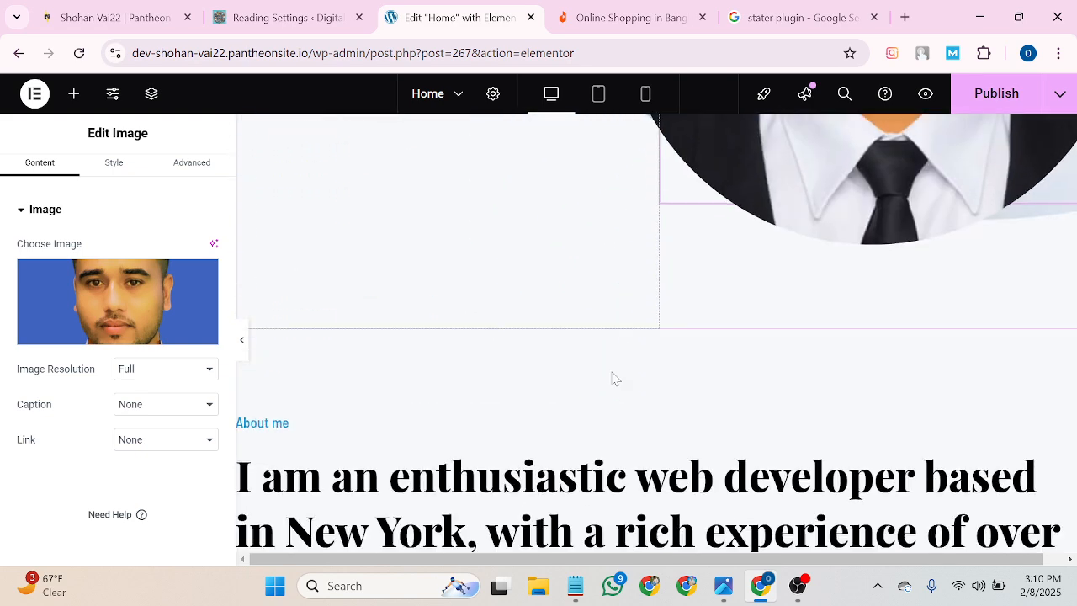
scroll(612, 379, "down", 3)
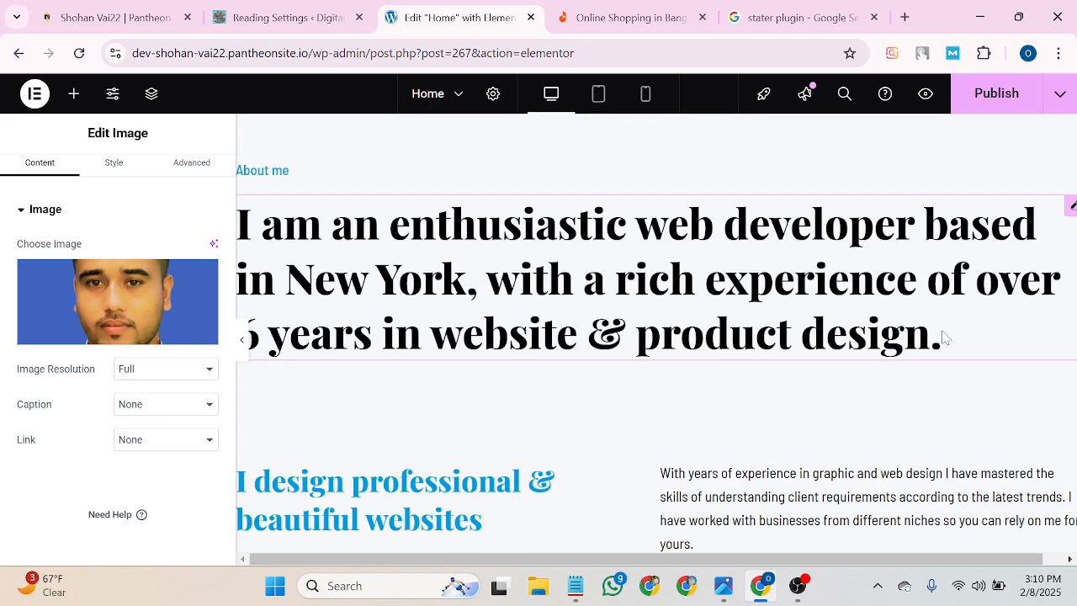
left_click(820, 320)
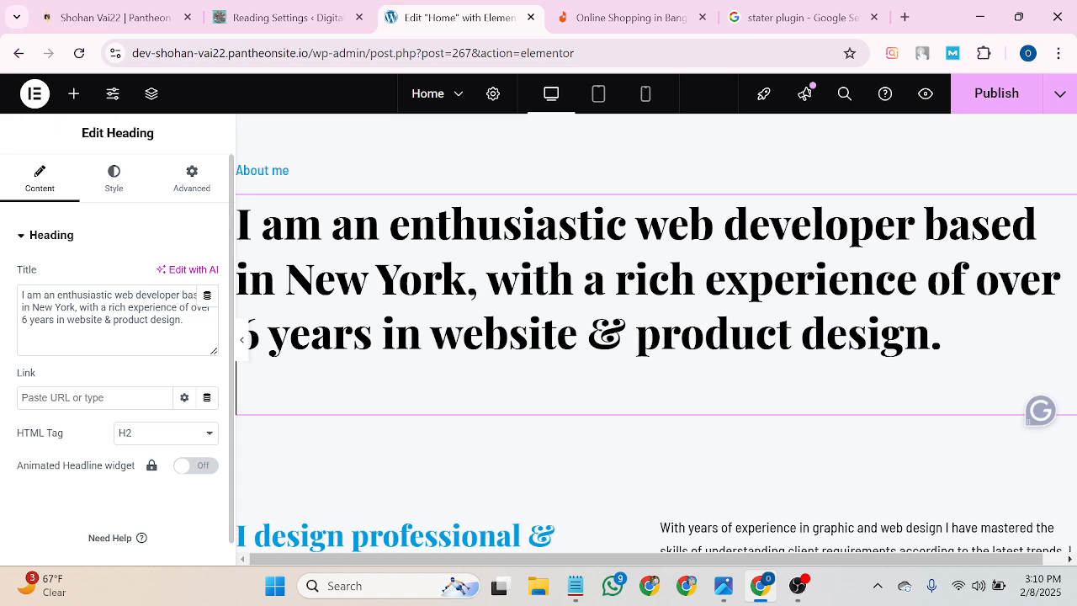
left_click_drag(186, 321, 15, 296)
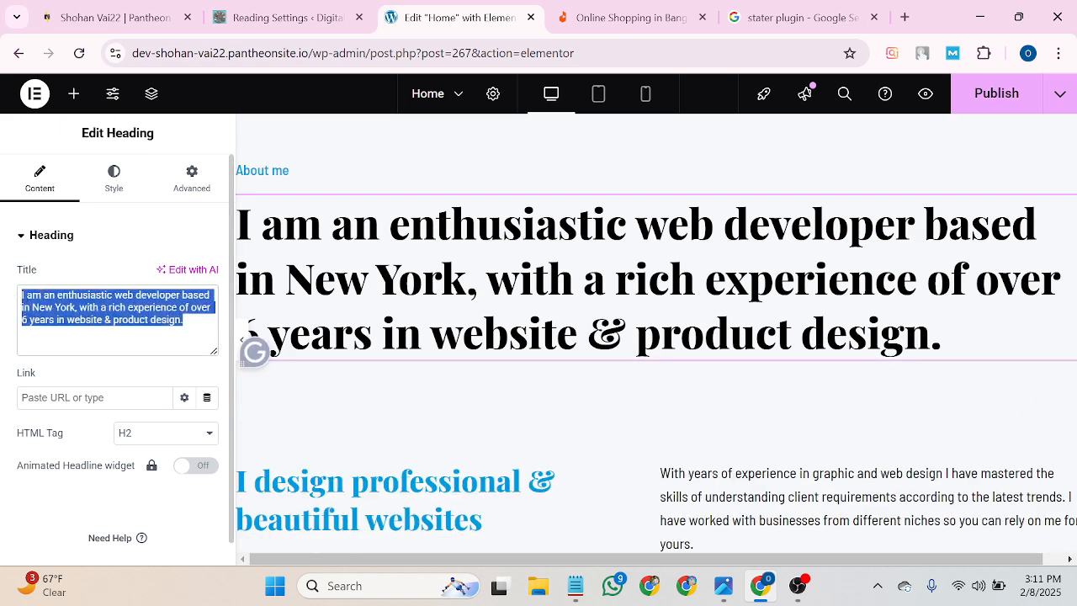
Search Google for 'translate' to bring up Google Translate.
left_click(801, 19)
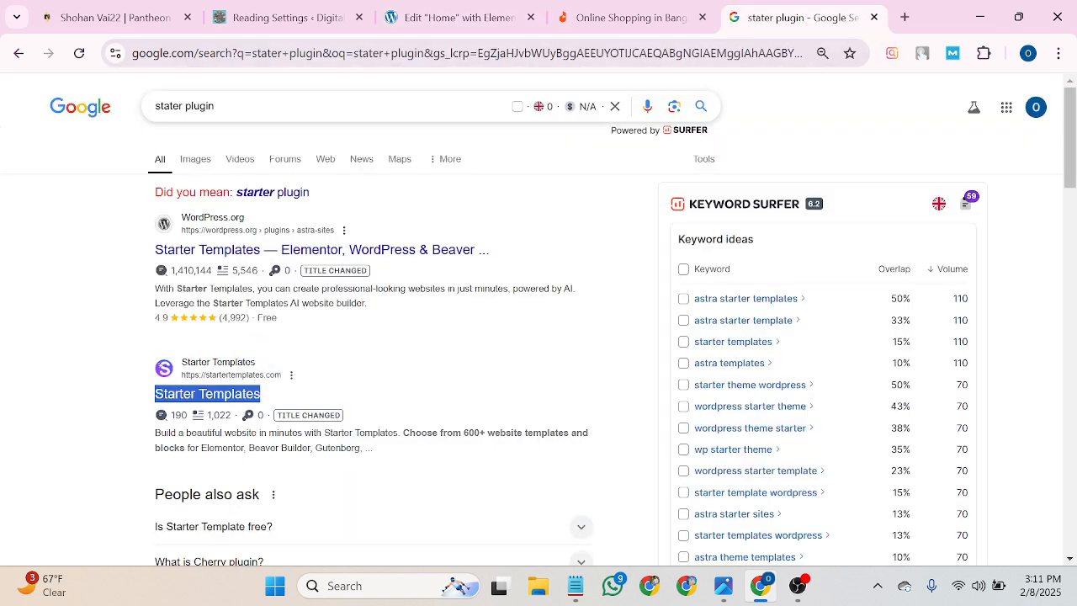
left_click(221, 106)
key("BackSpace")
key("BackSpace")
key("BackSpace")
key("BackSpace")
key("BackSpace")
key("BackSpace")
key("BackSpace")
key("BackSpace")
key("BackSpace")
key("BackSpace")
key("BackSpace")
key("BackSpace")
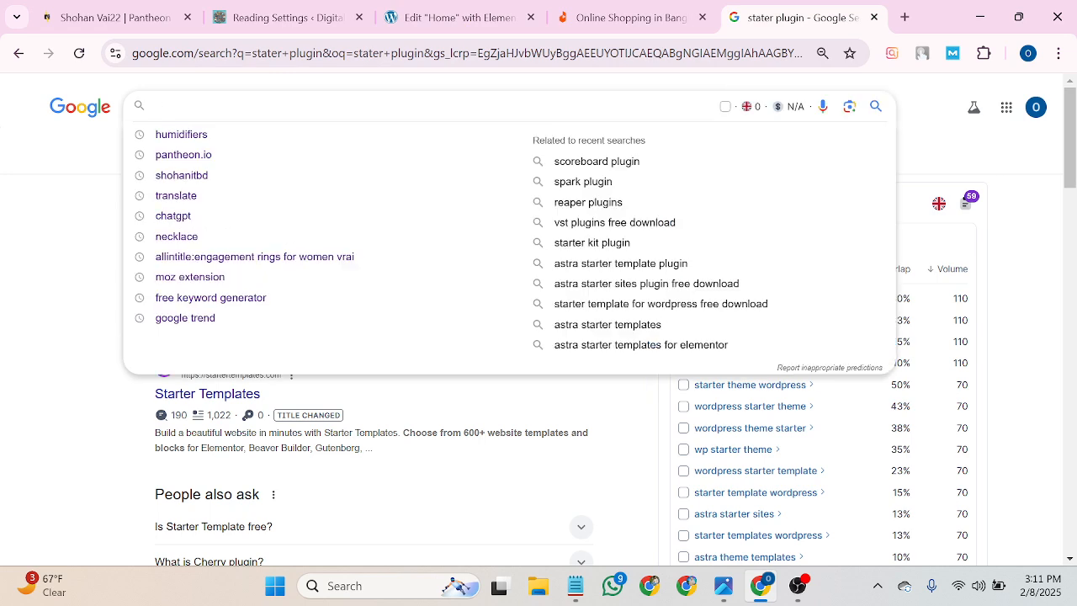
type("t")
left_click(186, 134)
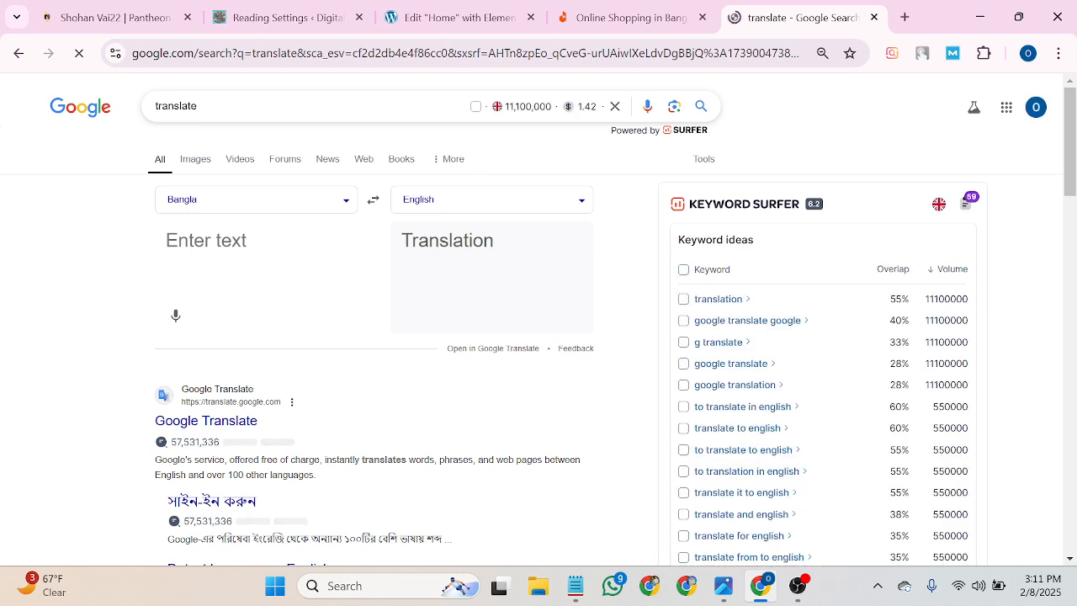
Dictate a Bangla sentence, copy its English translation, and switch to the other Chrome window.
left_click(176, 315)
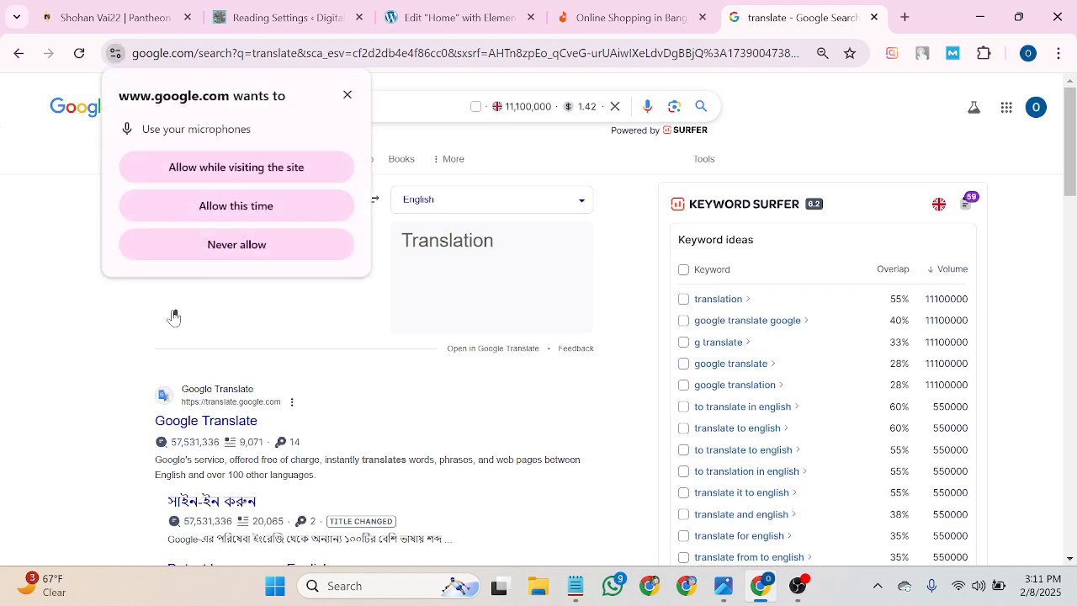
left_click(237, 208)
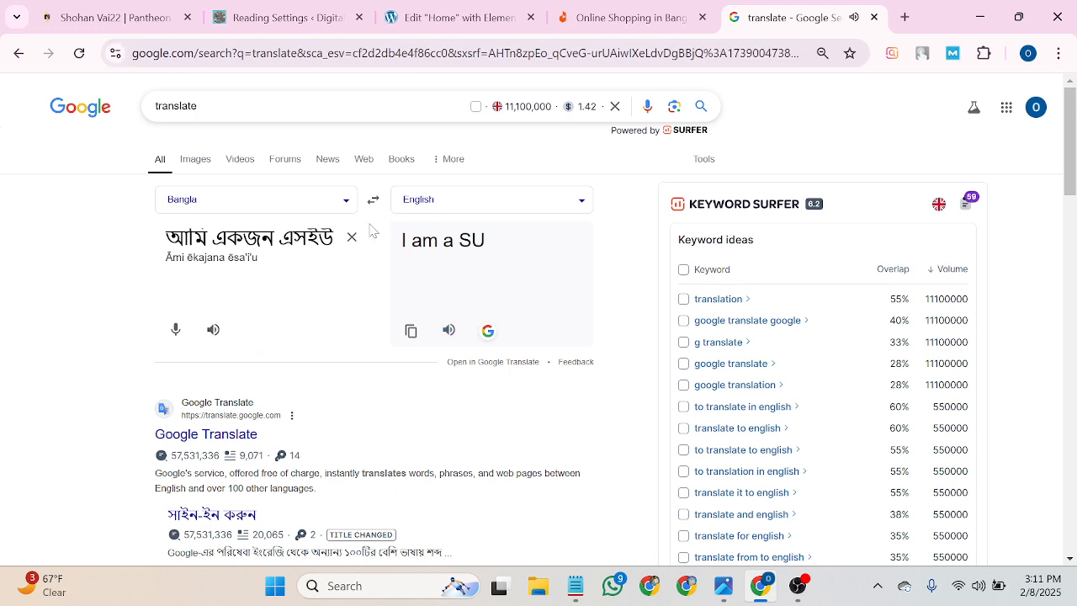
left_click(352, 239)
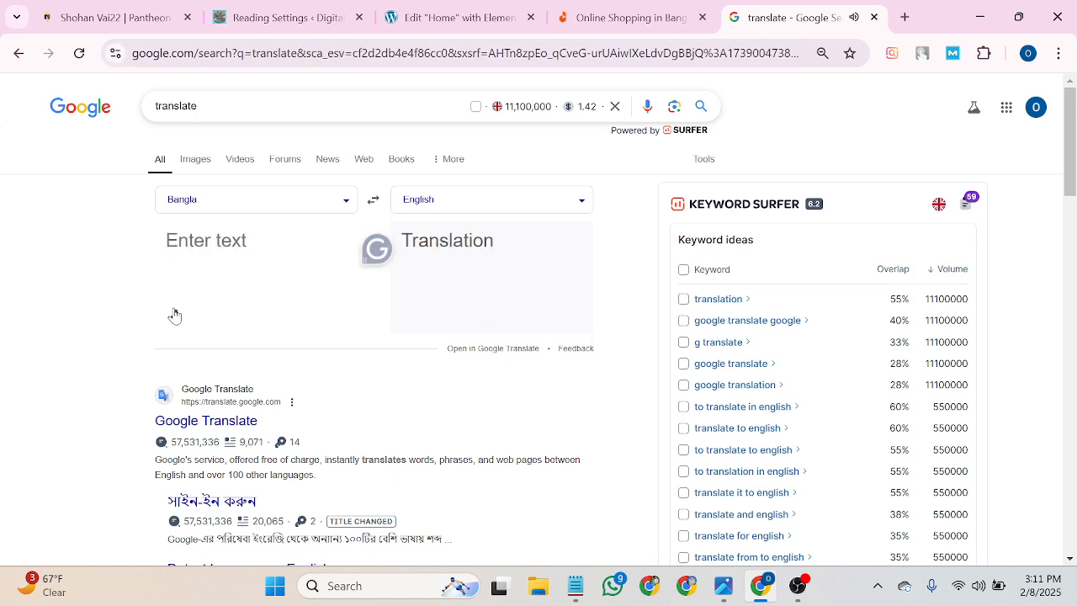
left_click(175, 318)
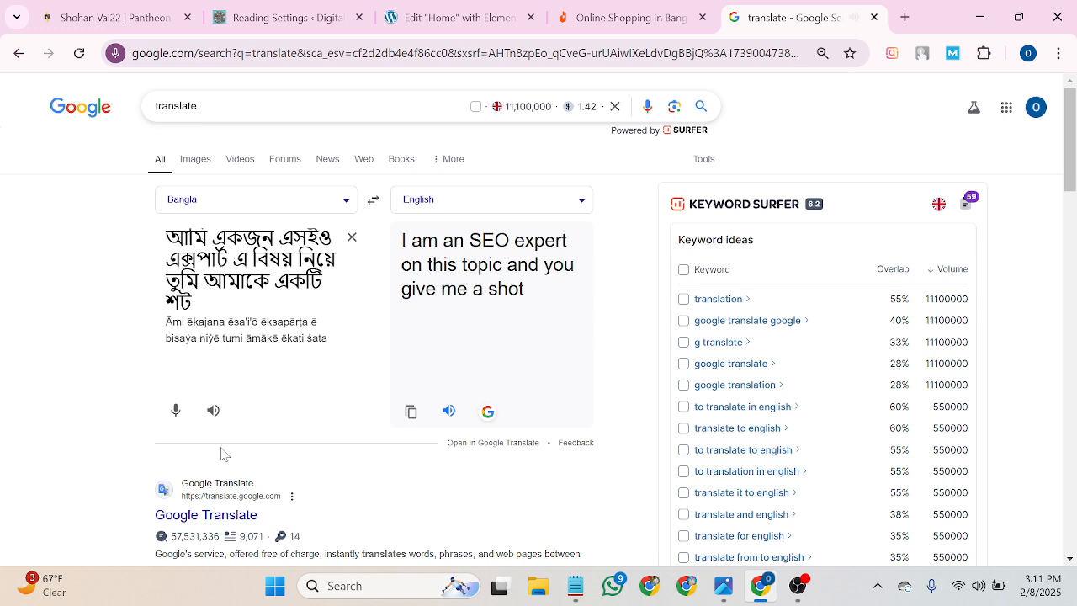
left_click(410, 412)
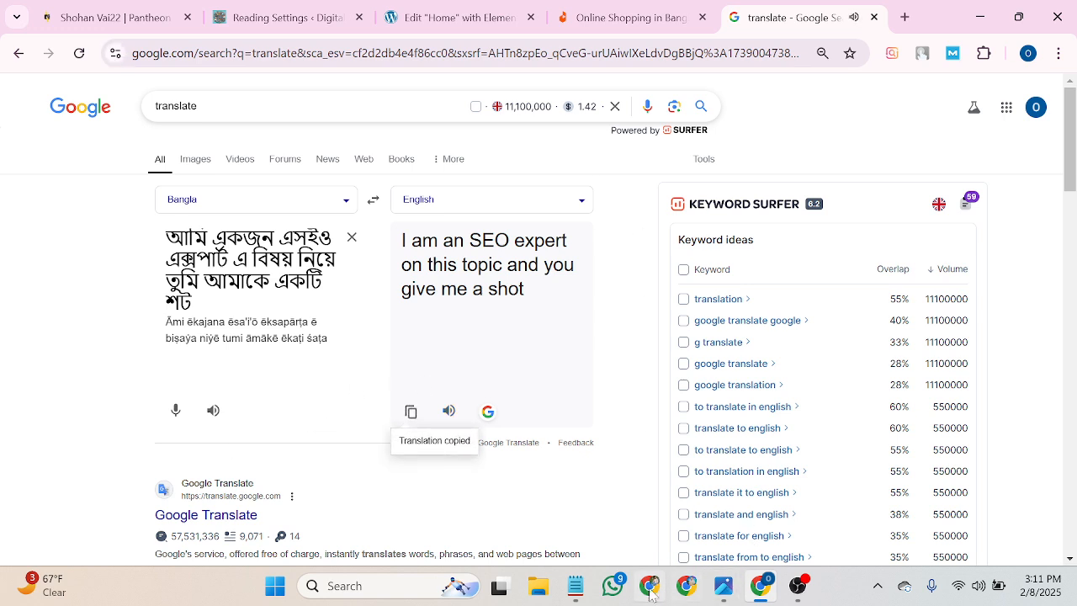
left_click(679, 599)
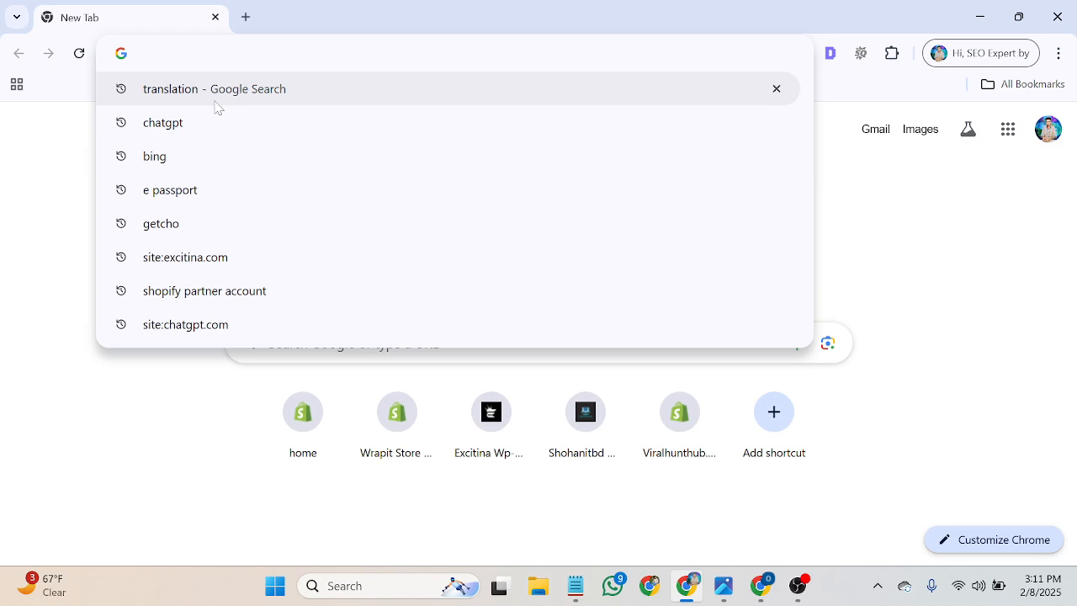
Search Google for chatgpt and open ChatGPT in a new tab.
left_click(196, 127)
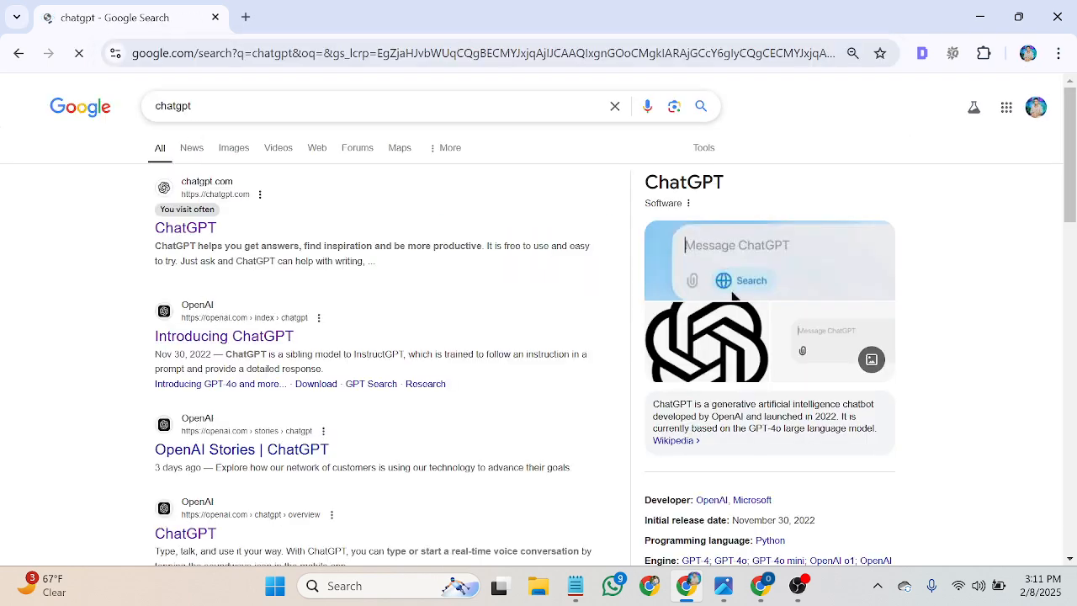
scroll(190, 234, "down", 5)
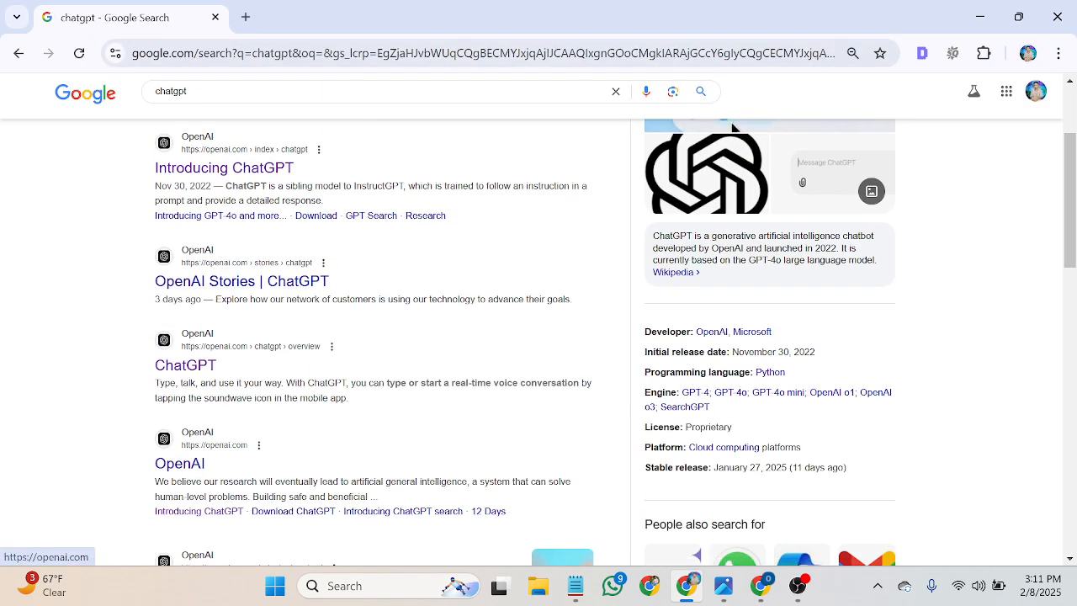
scroll(192, 418, "up", 2)
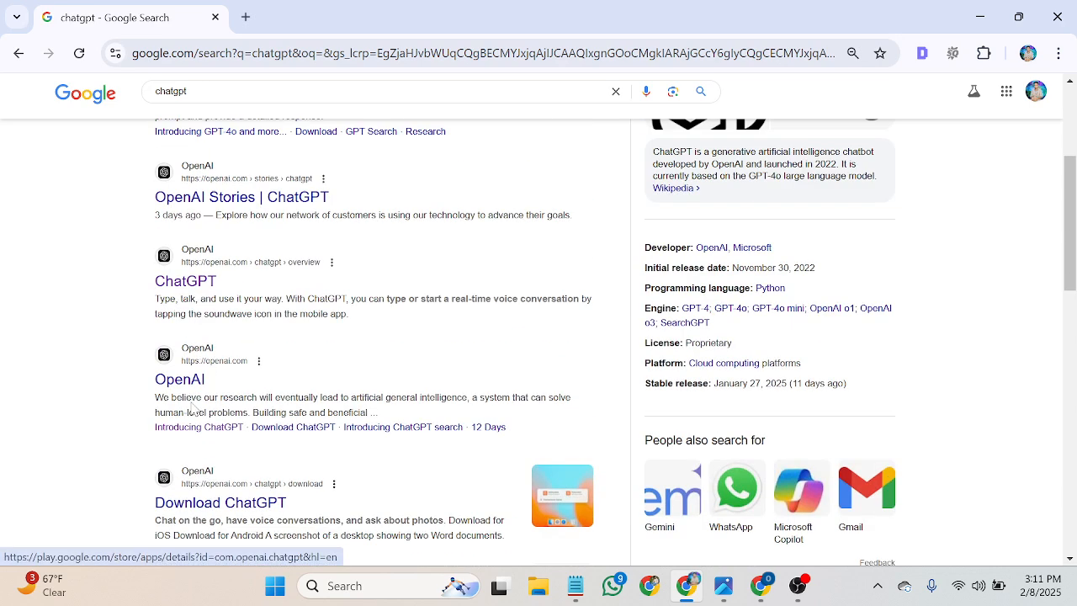
left_click(186, 284)
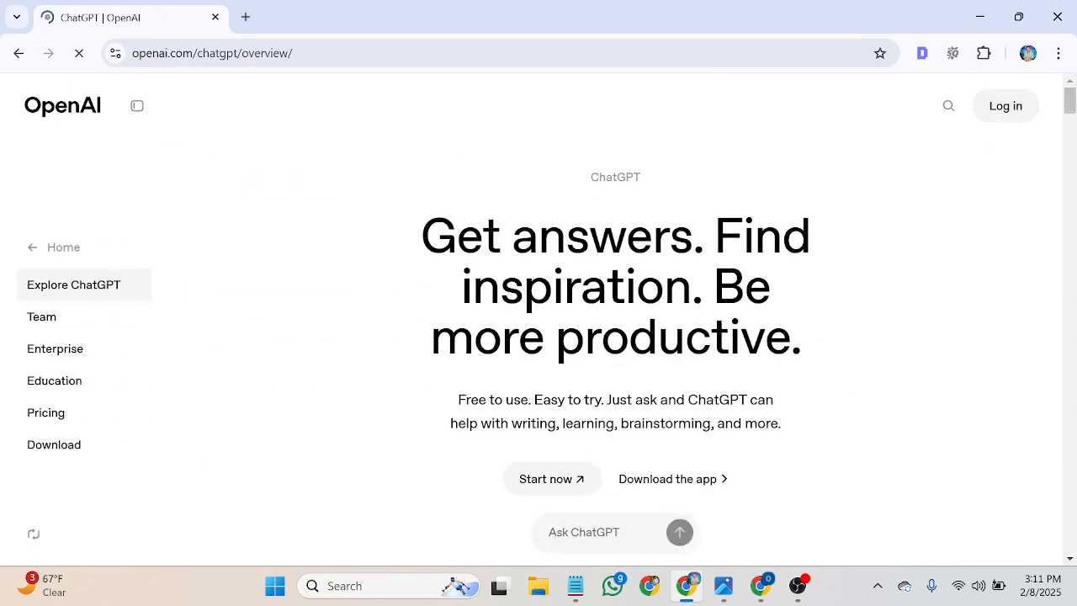
mouse_move(991, 113)
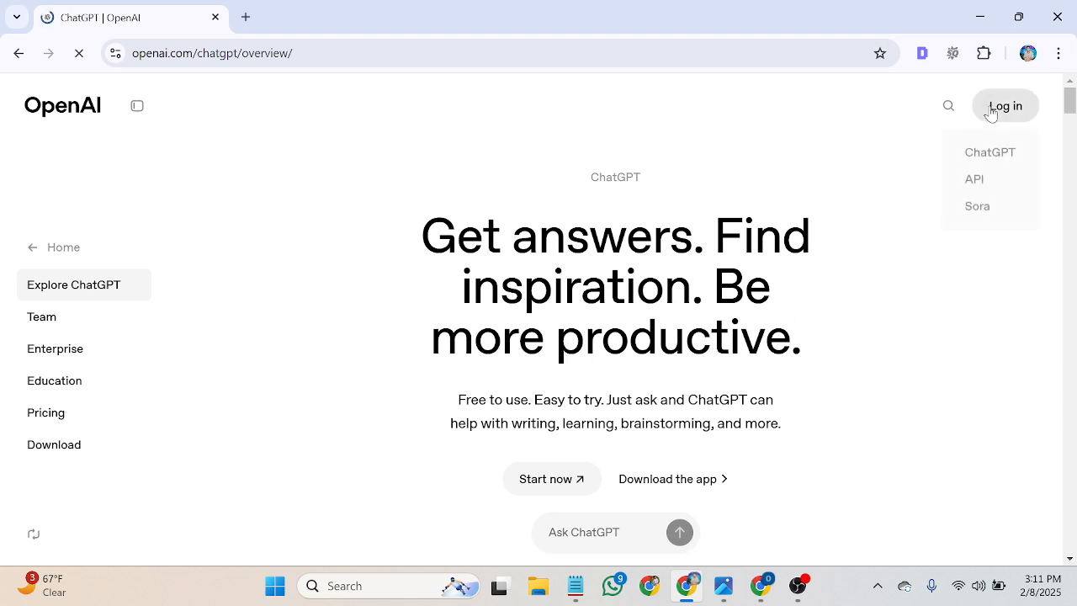
left_click(1005, 159)
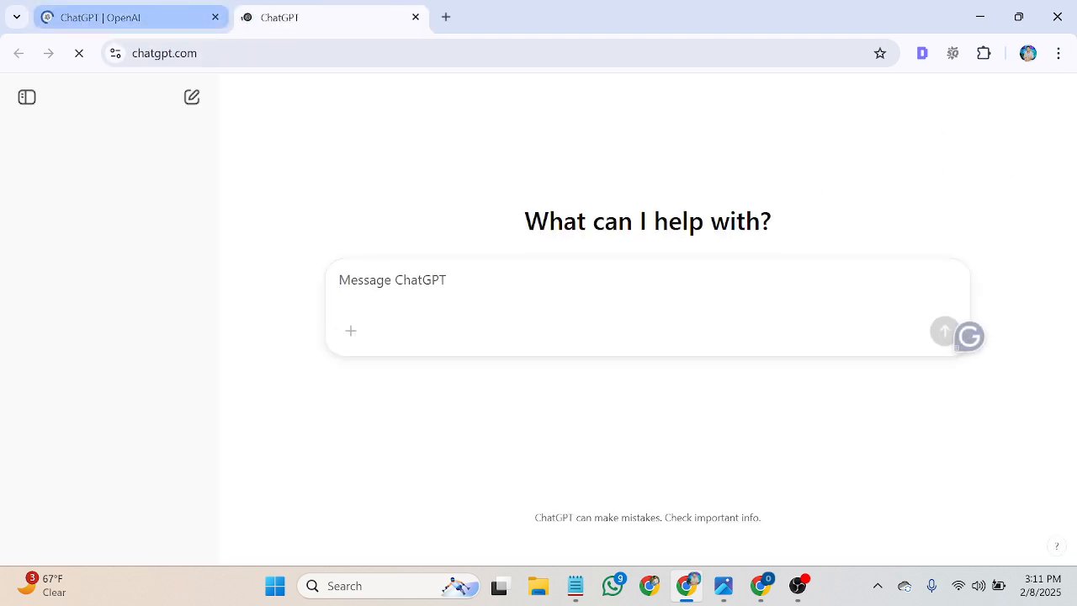
left_click(216, 17)
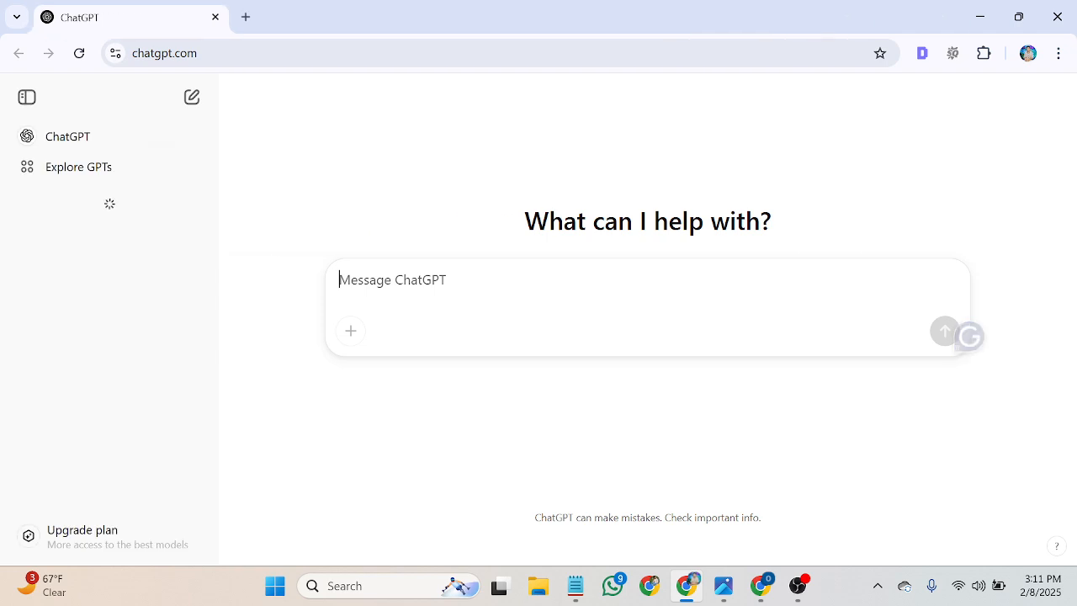
Paste the copied English translation into the ChatGPT message box without sending.
left_click(420, 282)
right_click(421, 286)
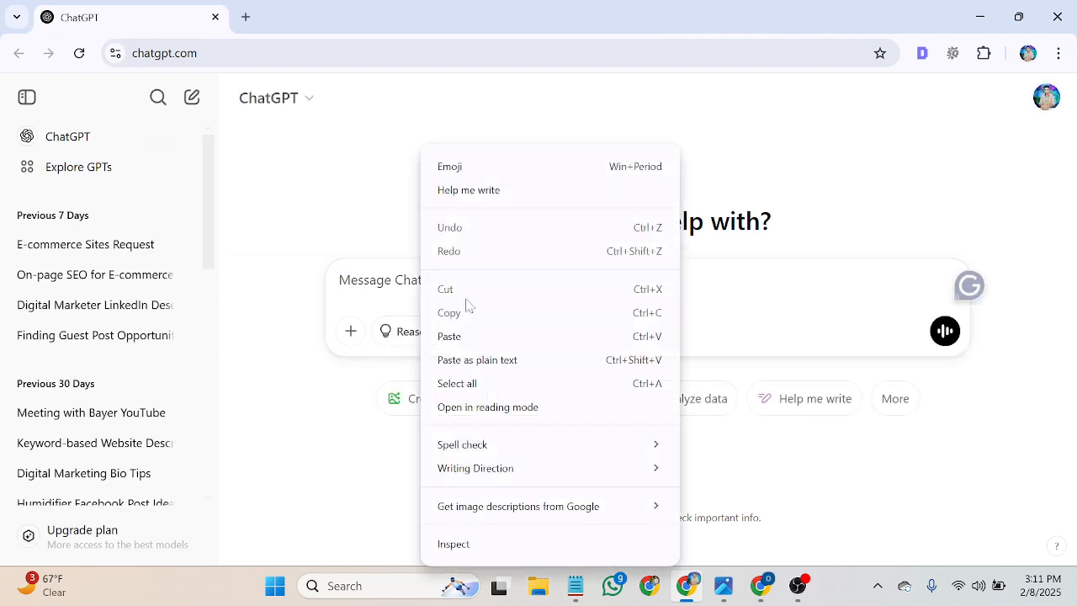
left_click(467, 337)
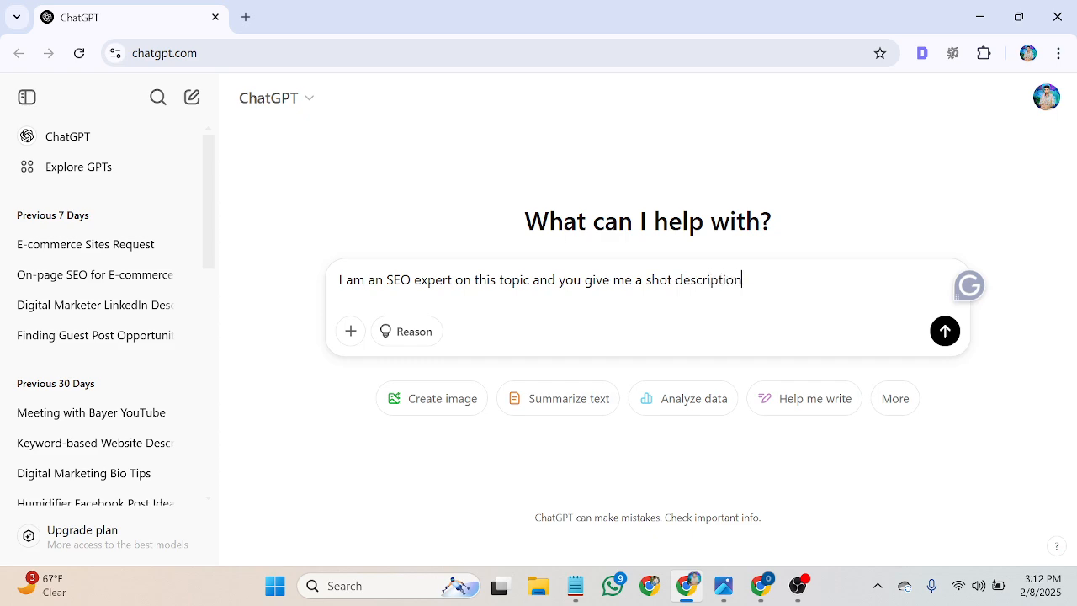
Send the SEO bio prompt, ask for a version within 200 characters, and copy the reply.
key("Return")
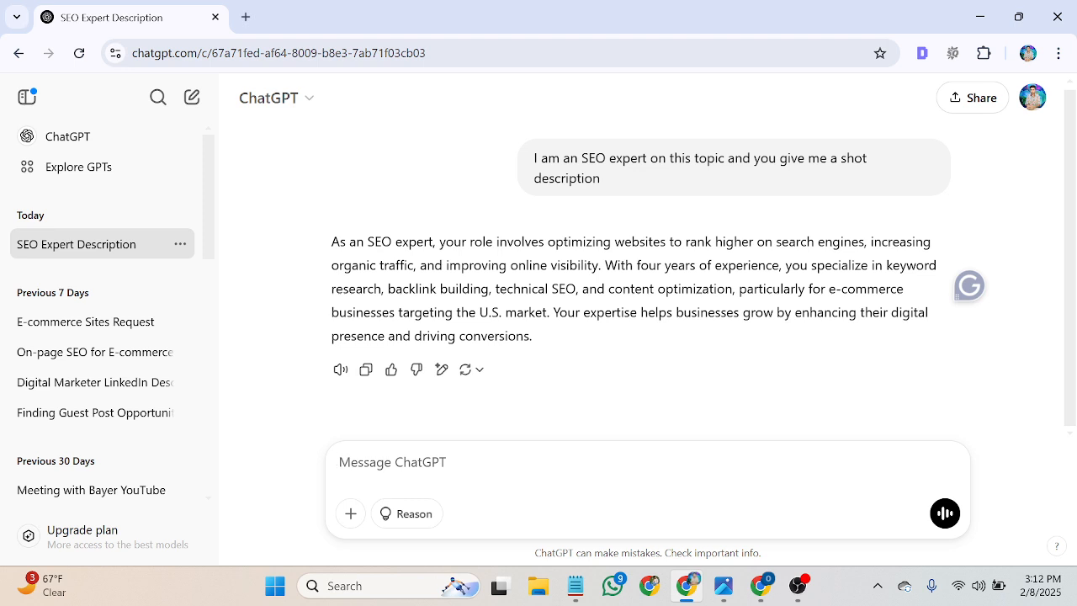
type("more wi")
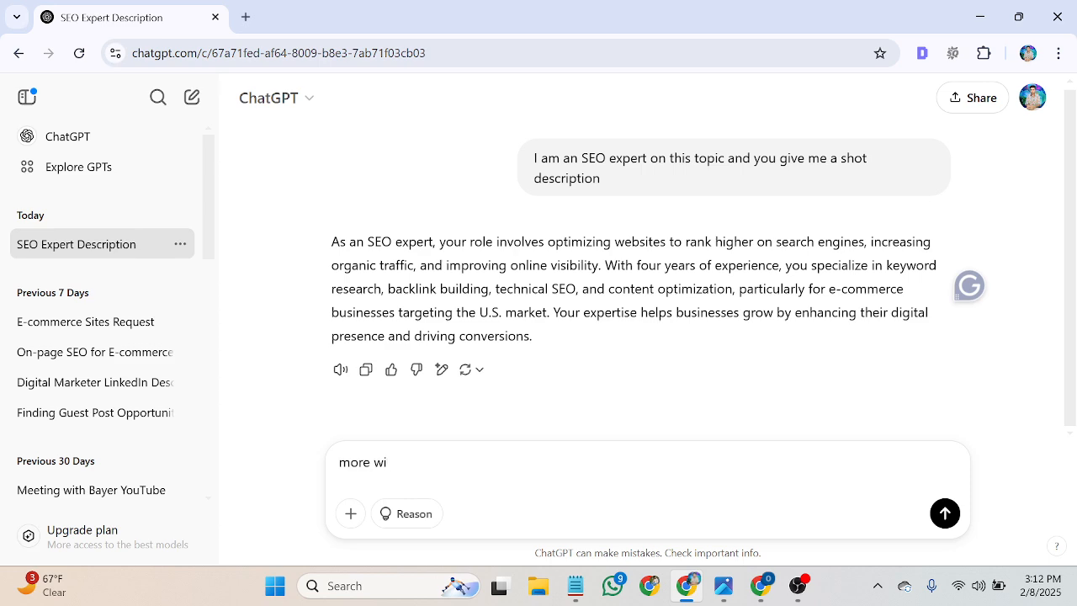
type("tnin")
key("BackSpace")
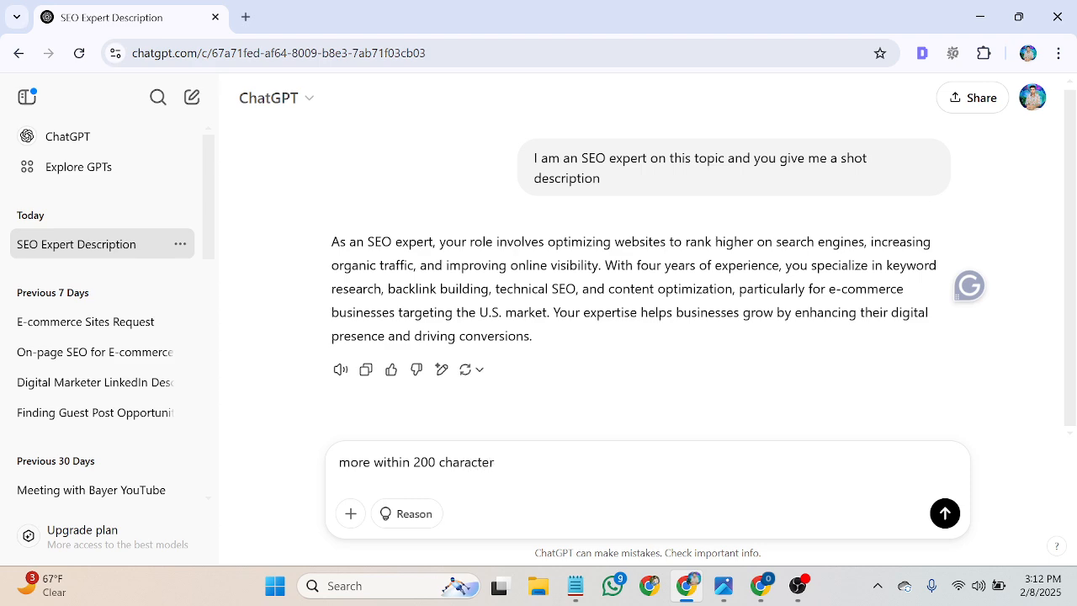
key("Return")
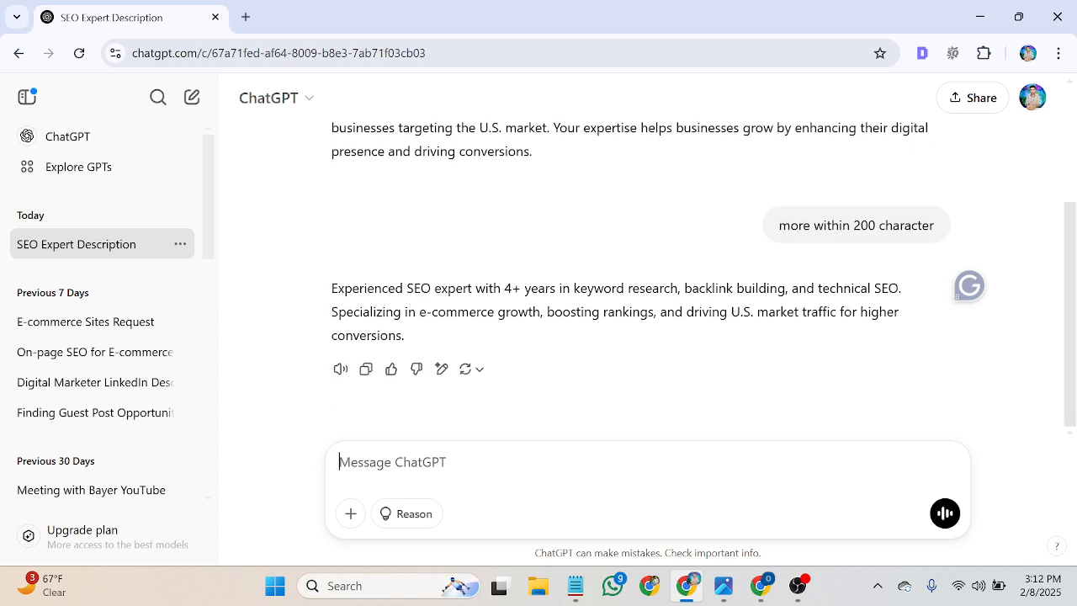
left_click_drag(411, 345, 331, 313)
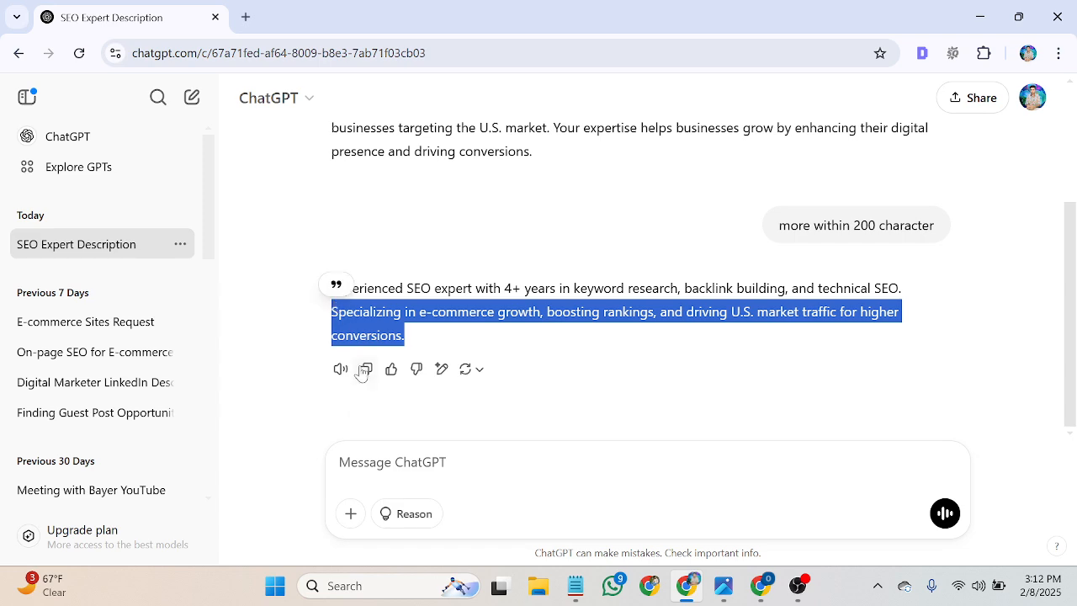
left_click(760, 587)
Paste the ChatGPT SEO description over the About me heading text on the Home page.
left_click(454, 17)
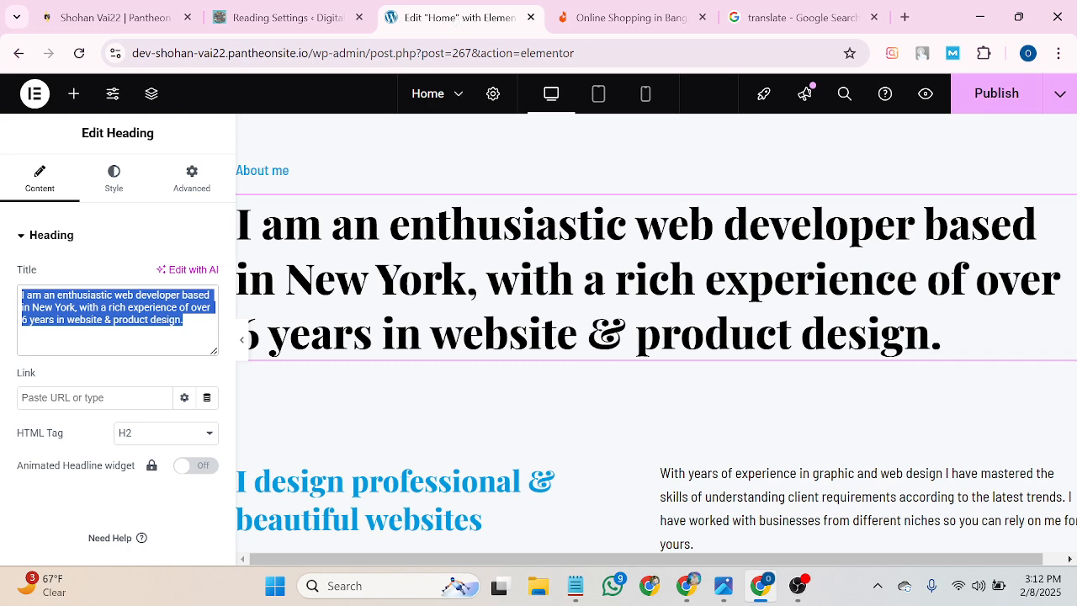
right_click(122, 307)
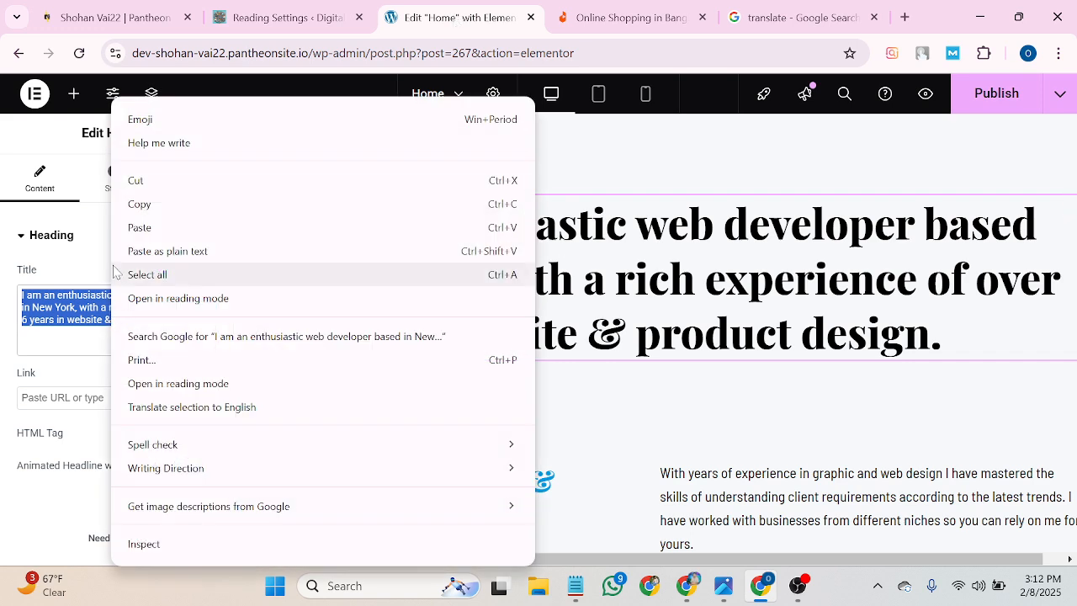
left_click(125, 226)
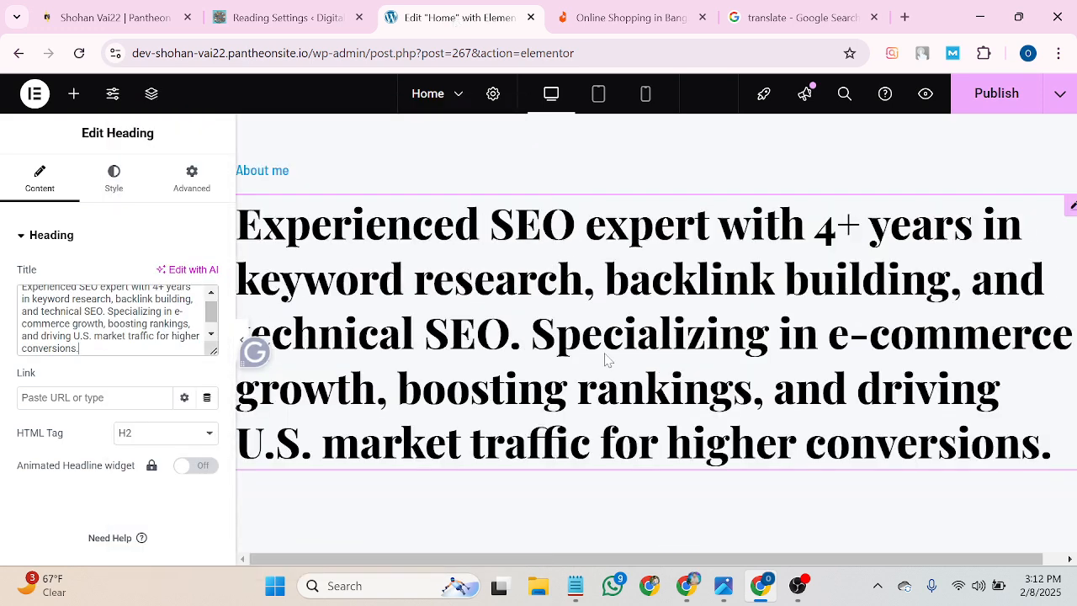
scroll(606, 360, "down", 3)
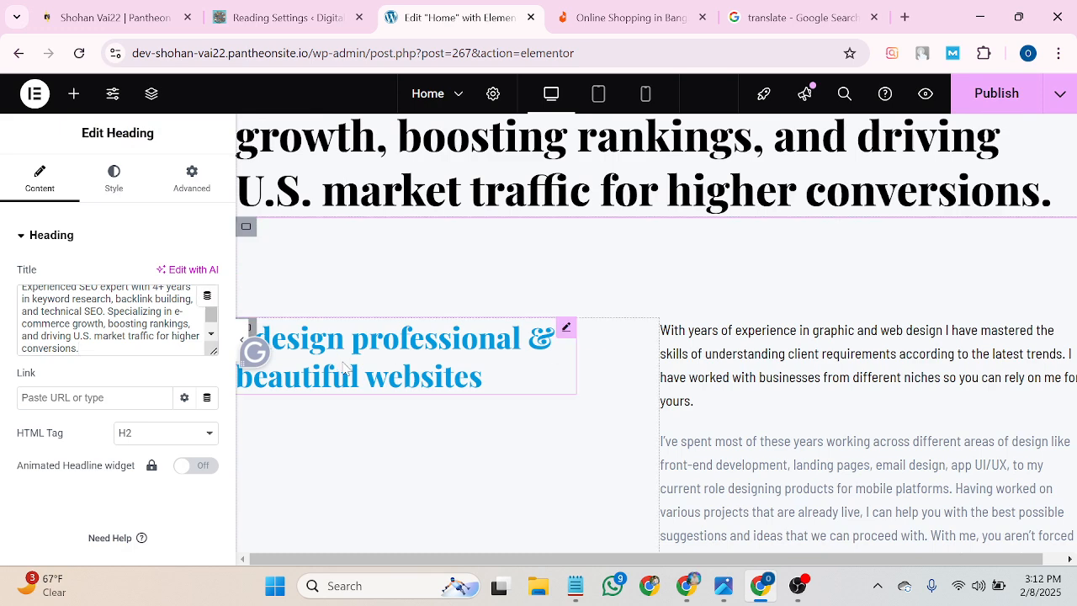
Select the 'I design professional & beautiful websites' heading and then the years-of-design paragraph.
left_click(343, 368)
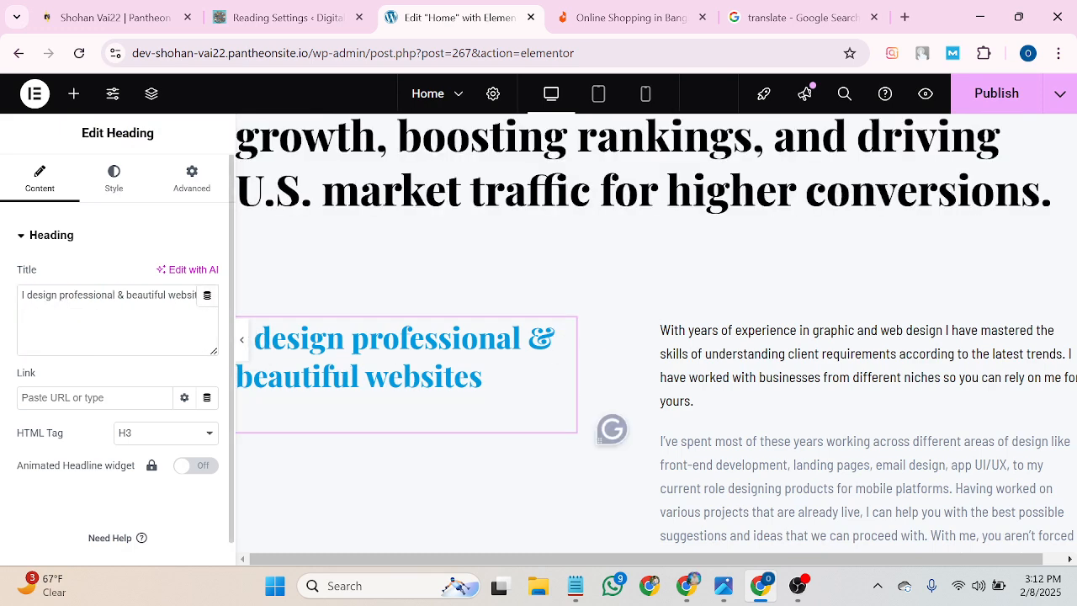
scroll(684, 394, "down", 2)
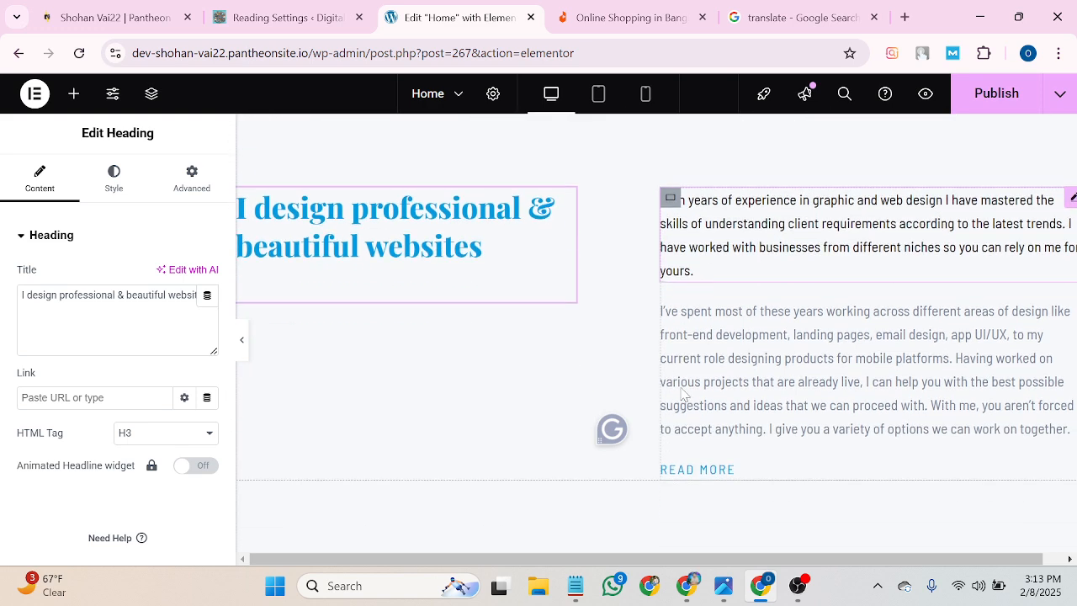
scroll(683, 394, "down", 1)
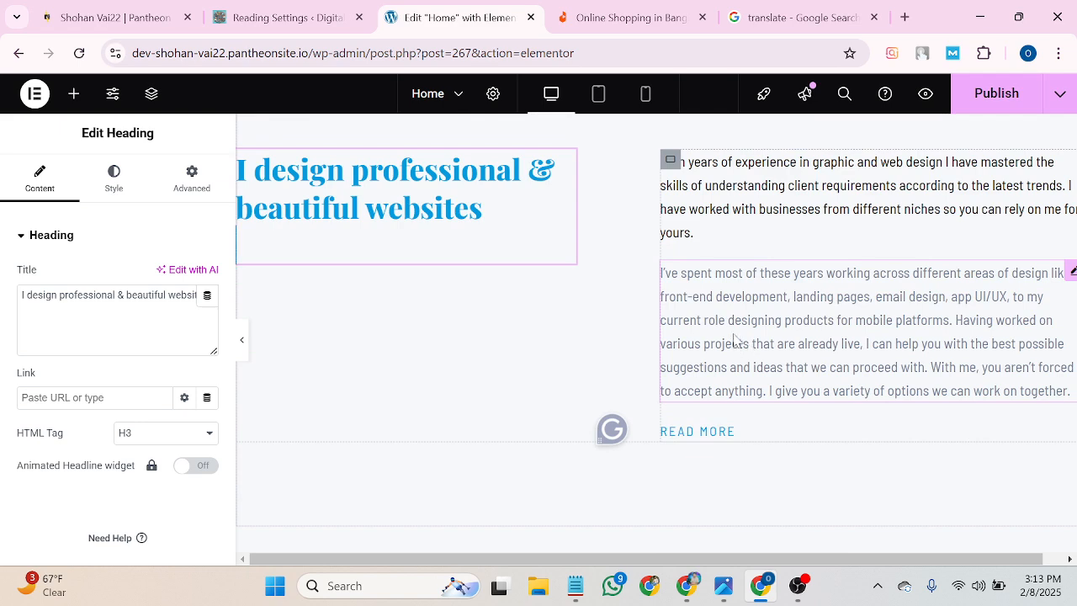
scroll(733, 334, "down", 1)
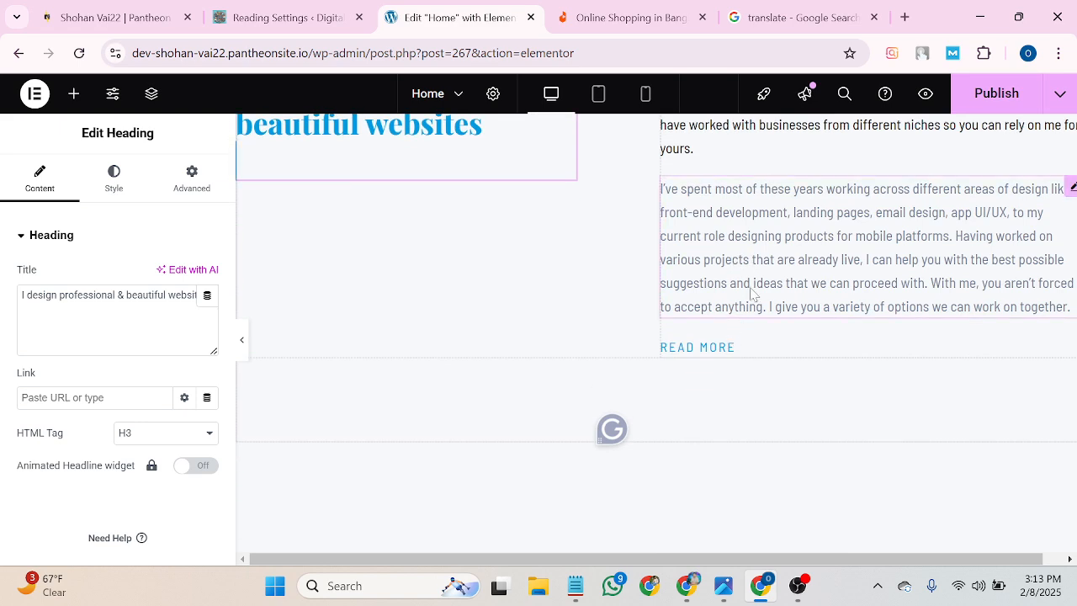
left_click(753, 294)
scroll(748, 294, "down", 3)
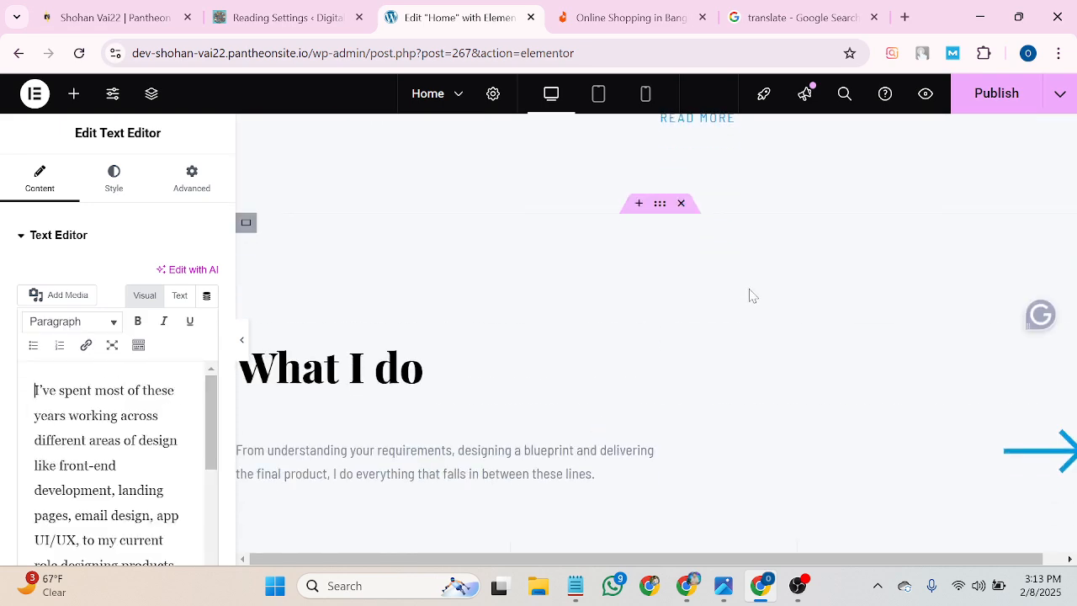
left_click(295, 370)
scroll(295, 371, "down", 4)
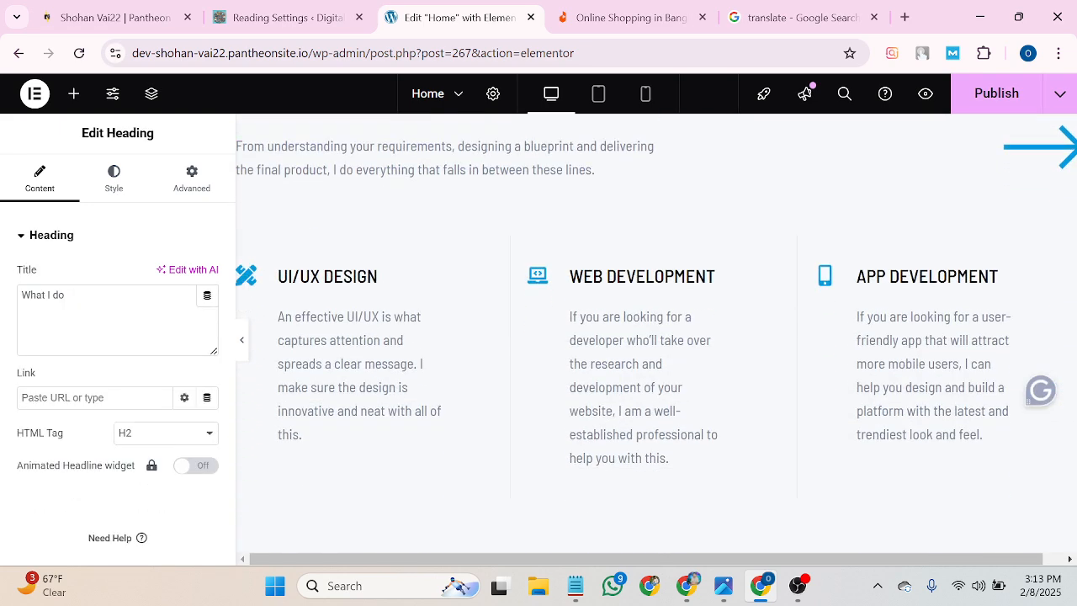
scroll(377, 291, "down", 2)
left_click(376, 290)
left_click(663, 272)
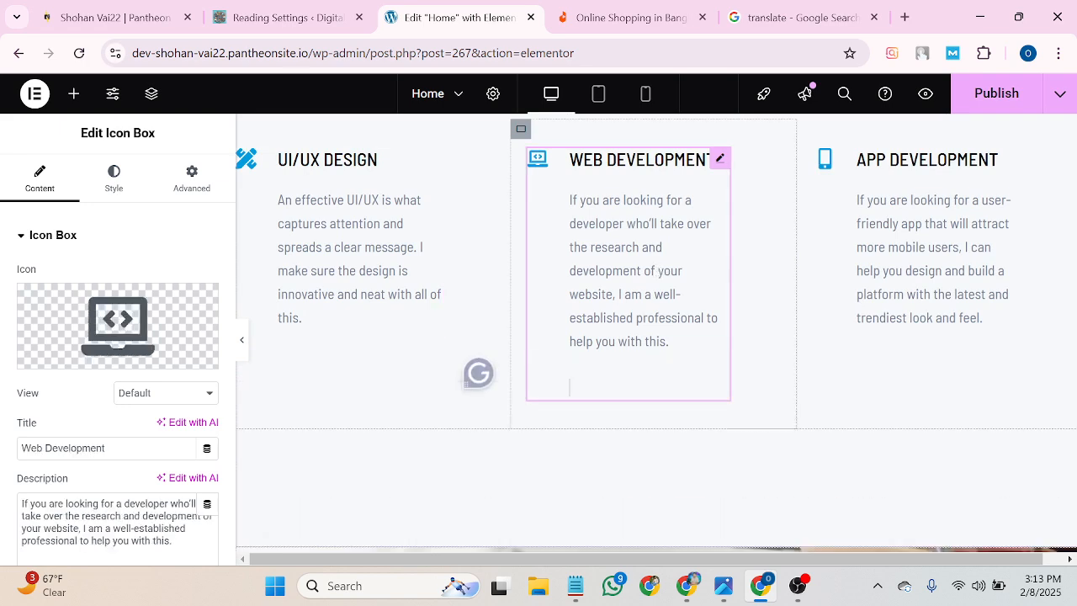
left_click(889, 248)
left_click(303, 244)
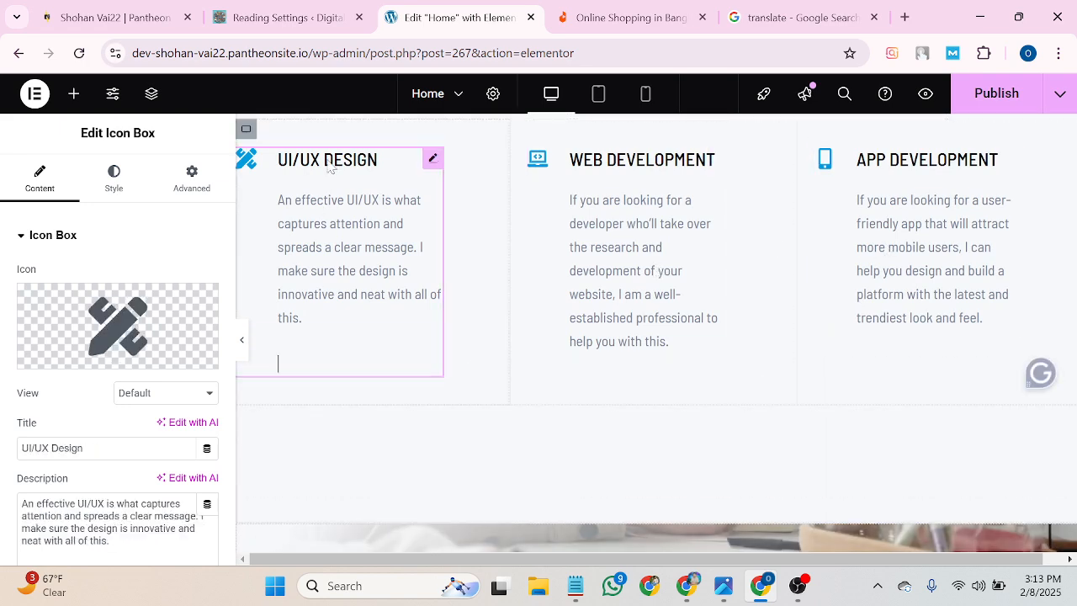
left_click(615, 200)
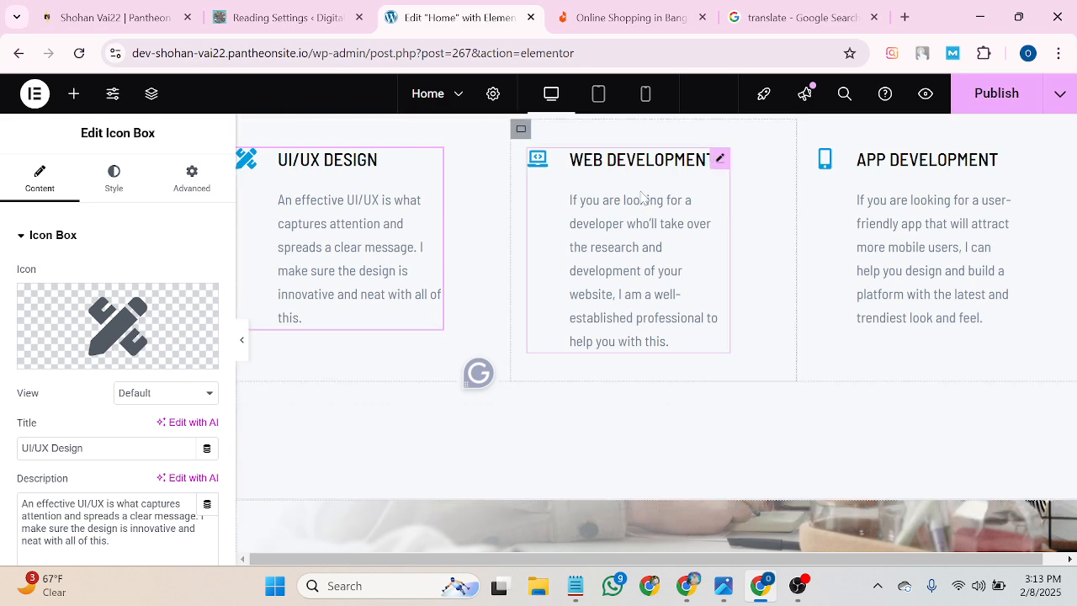
left_click(875, 210)
scroll(645, 328, "down", 8)
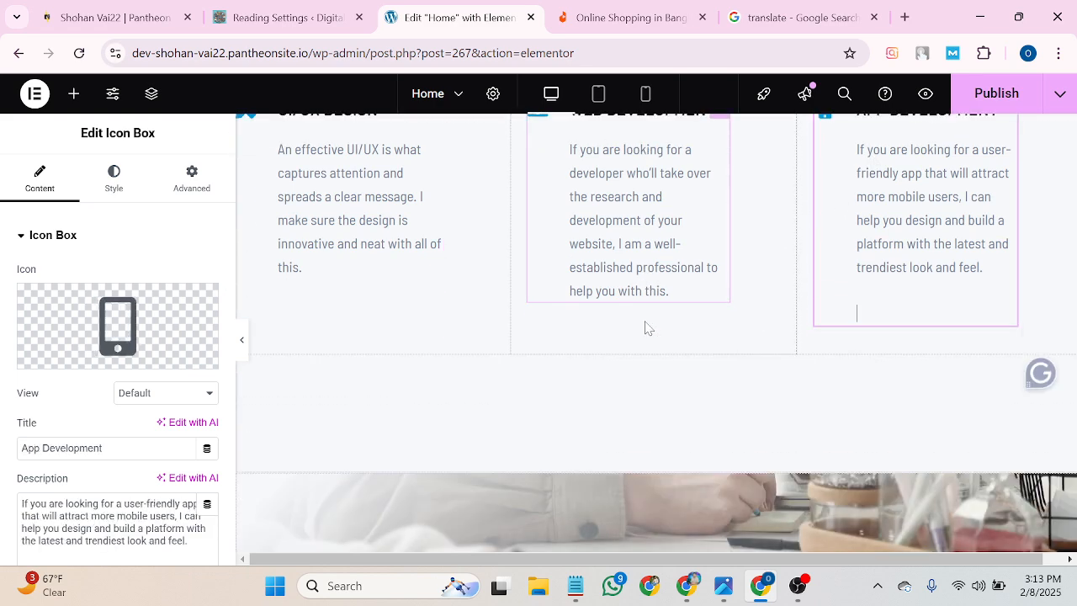
scroll(589, 384, "down", 10)
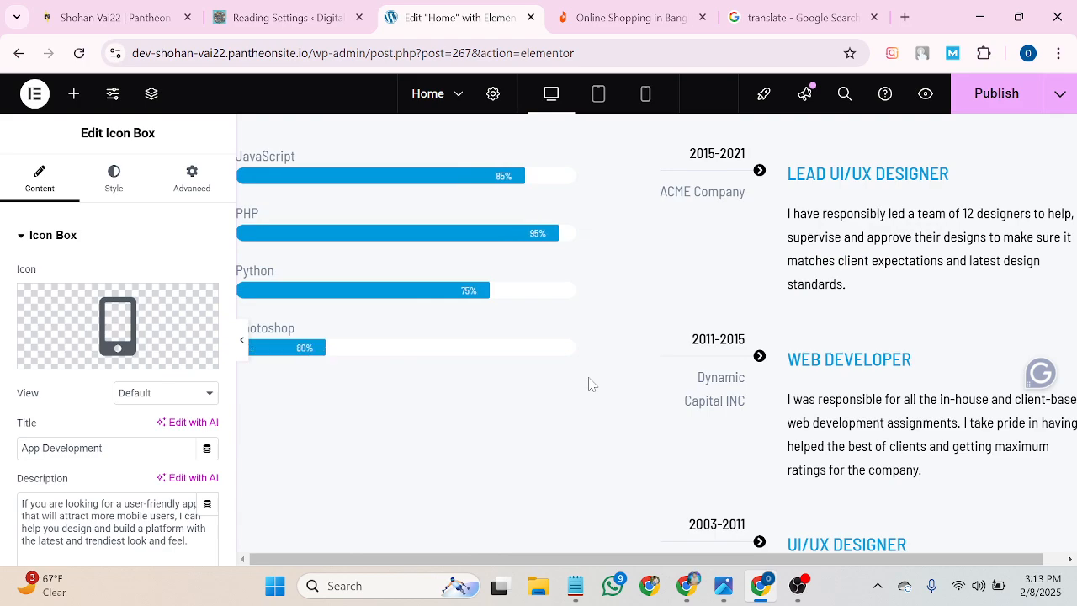
scroll(589, 382, "down", 3)
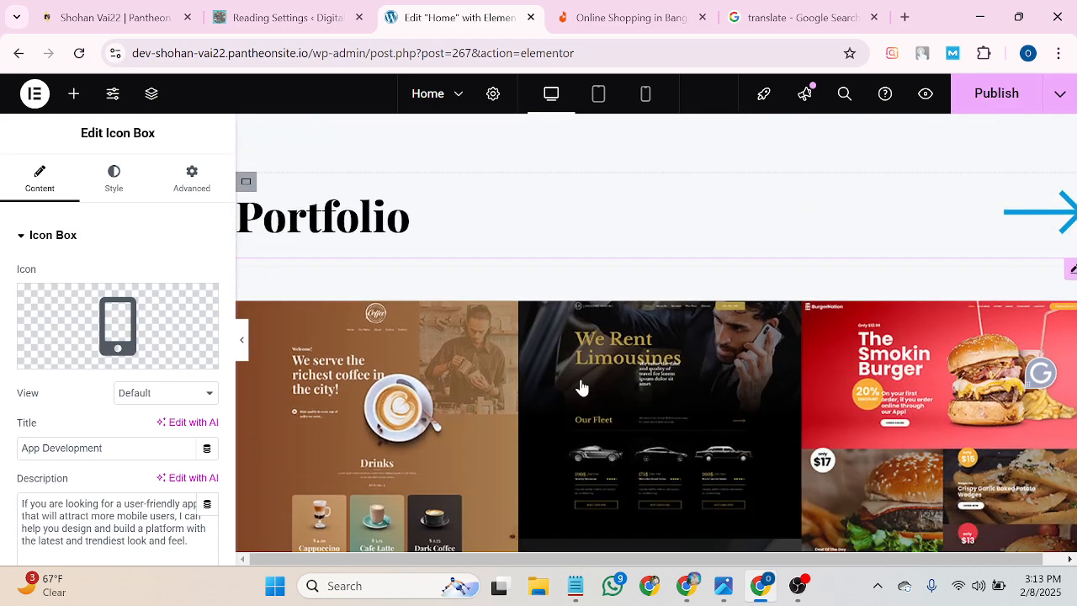
scroll(412, 389, "down", 4)
scroll(688, 435, "down", 6)
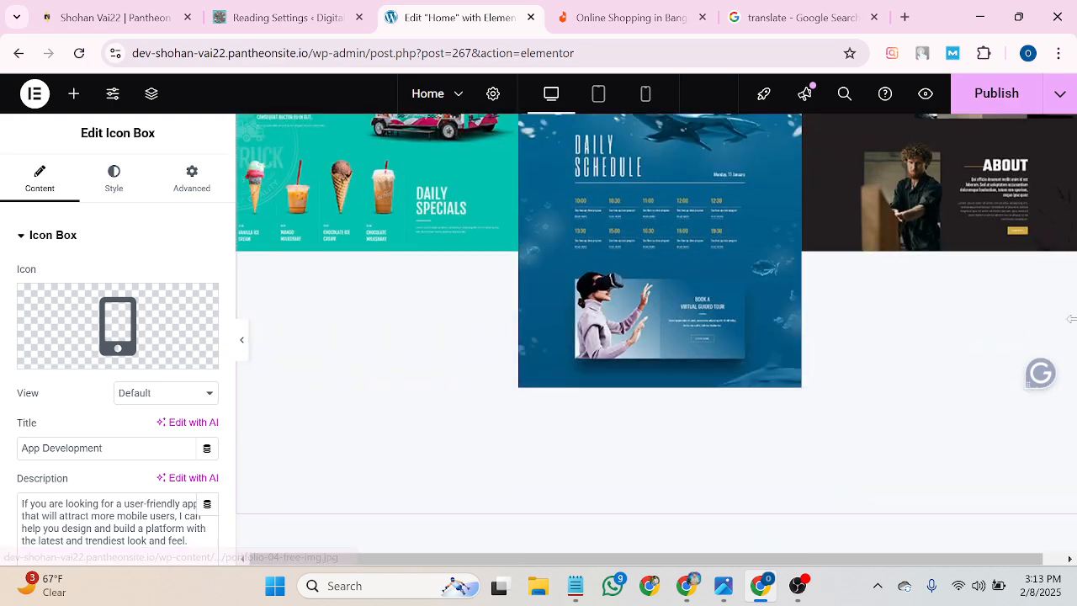
scroll(685, 429, "down", 5)
scroll(688, 429, "down", 5)
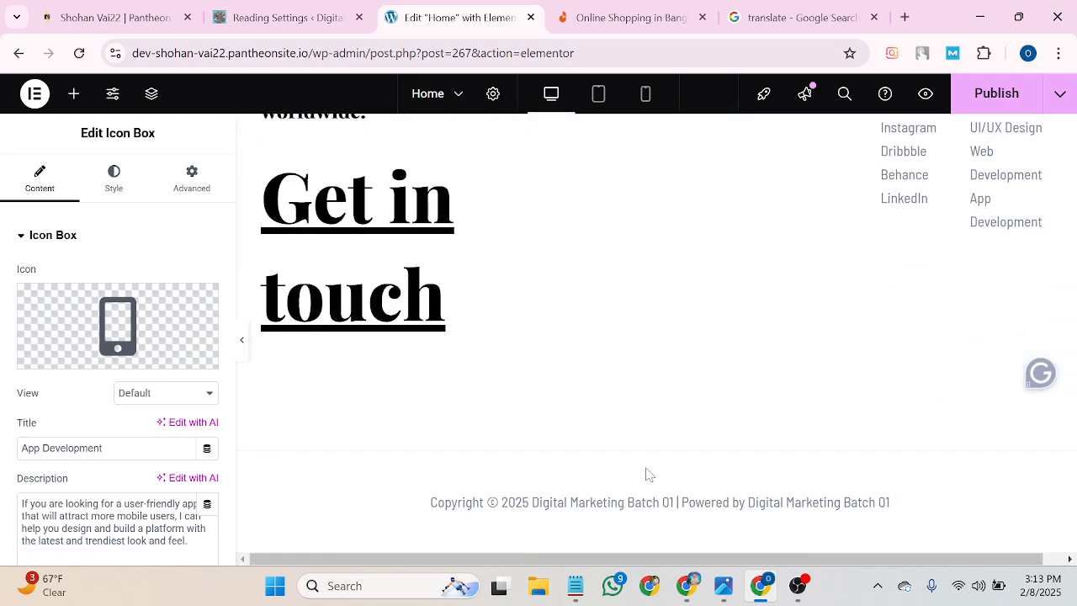
scroll(647, 474, "up", 3)
scroll(421, 446, "down", 2)
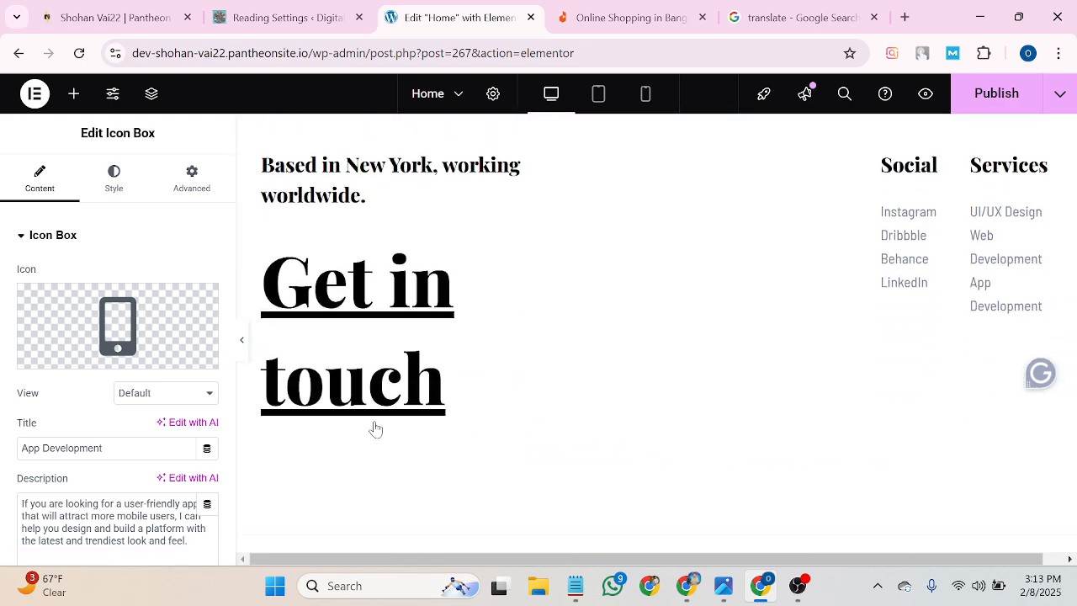
left_click(366, 393)
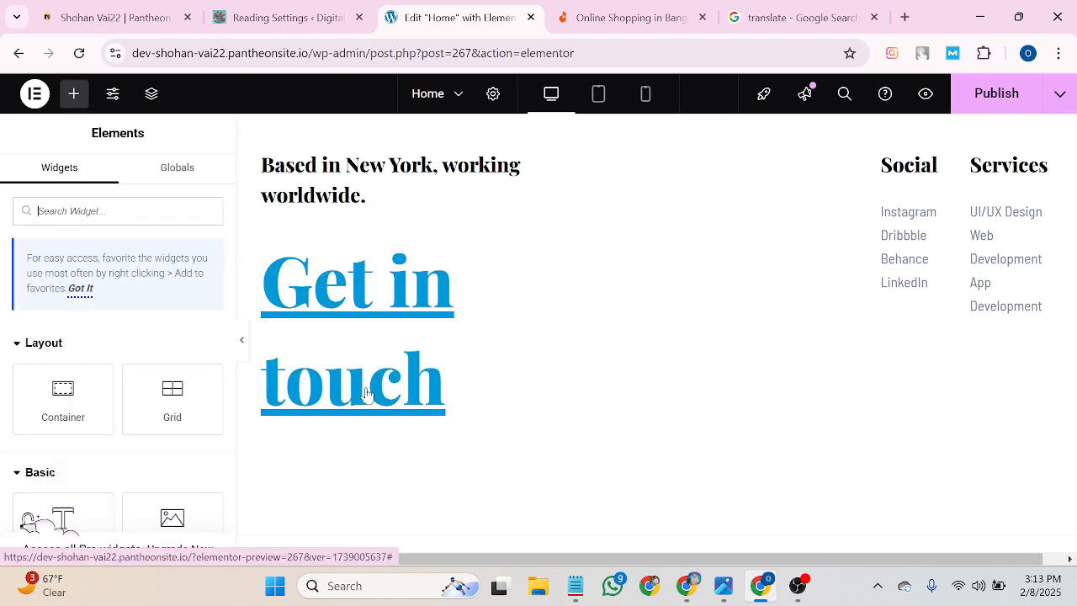
Scroll down the Home page canvas to the footer and select the Instagram link.
scroll(216, 280, "down", 3)
scroll(325, 368, "down", 1)
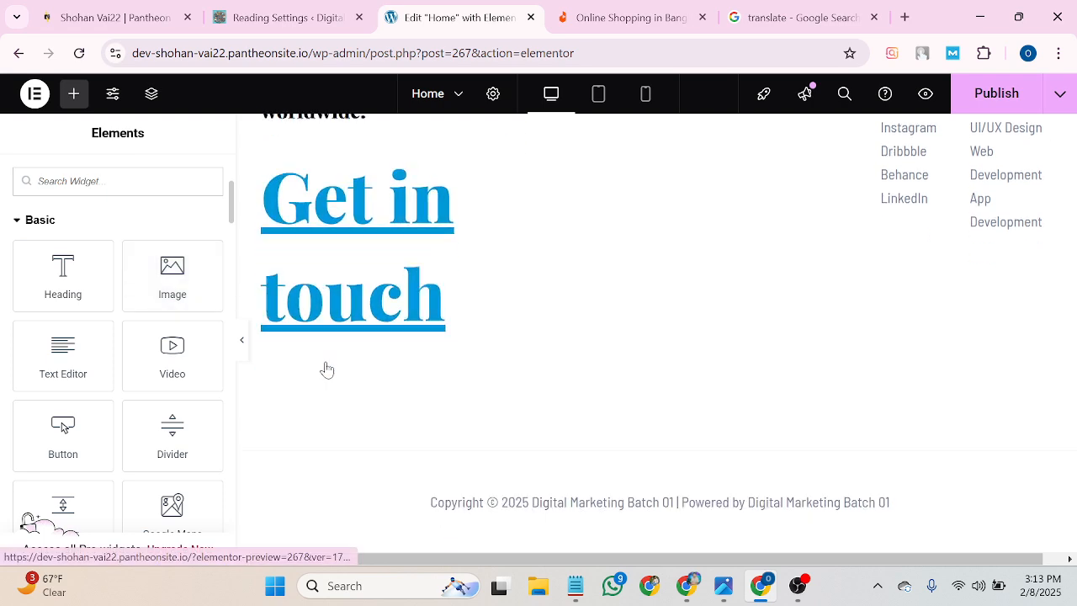
scroll(360, 380, "up", 4)
scroll(588, 402, "up", 2)
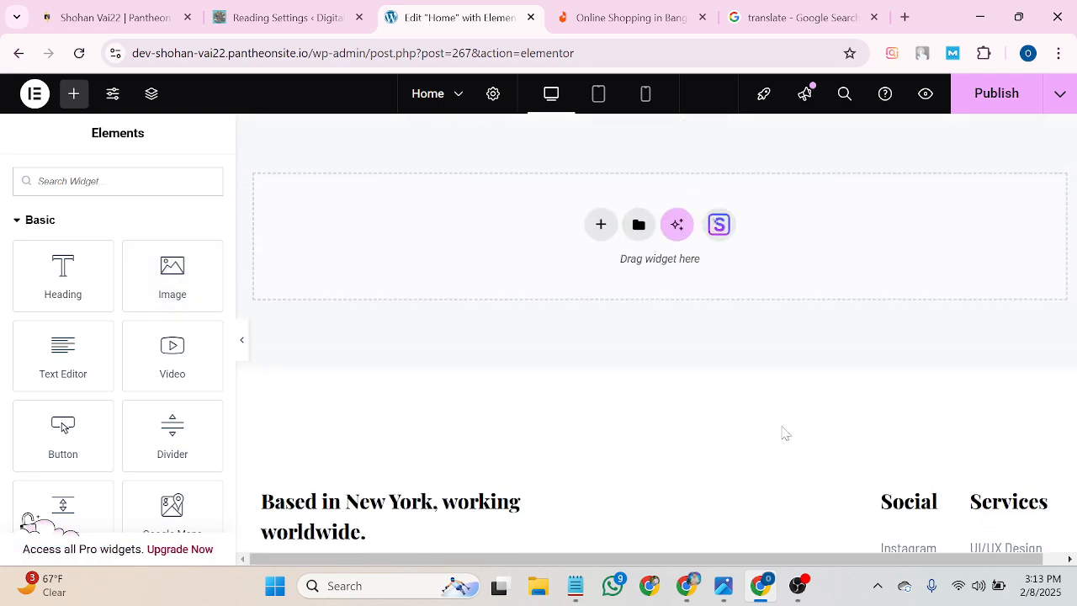
scroll(785, 434, "down", 2)
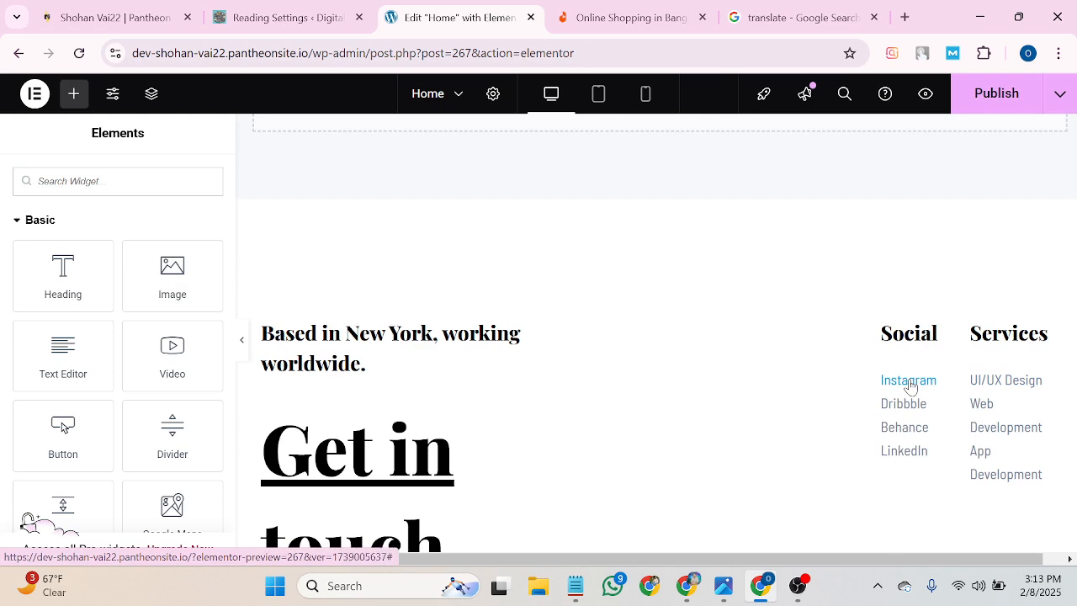
left_click(909, 384)
Scroll back up through the page and publish the Home page changes.
scroll(478, 493, "up", 3)
scroll(134, 334, "down", 3)
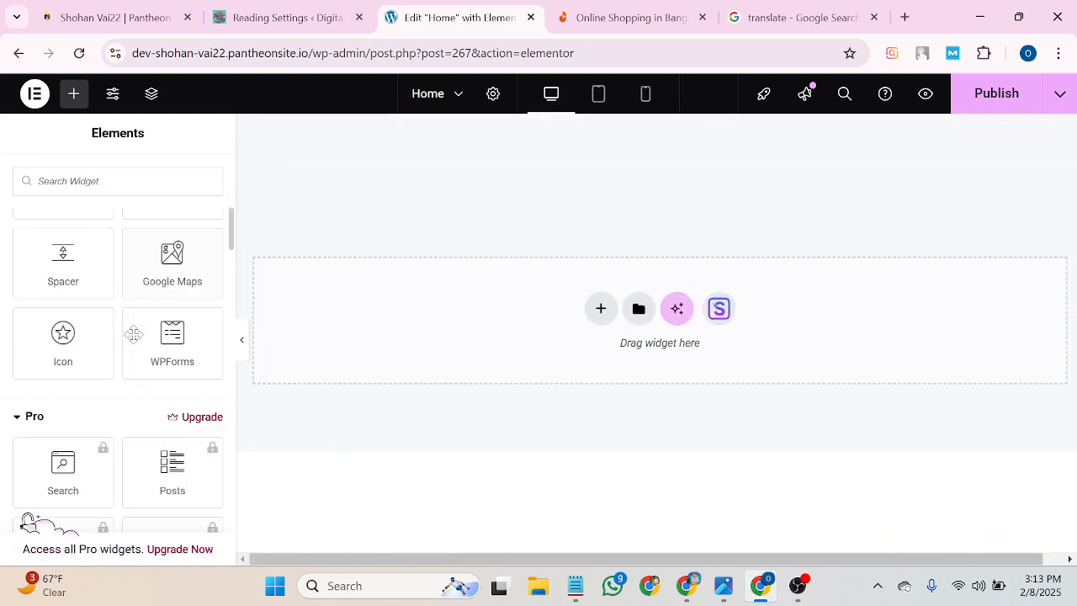
scroll(143, 337, "up", 5)
scroll(560, 440, "up", 5)
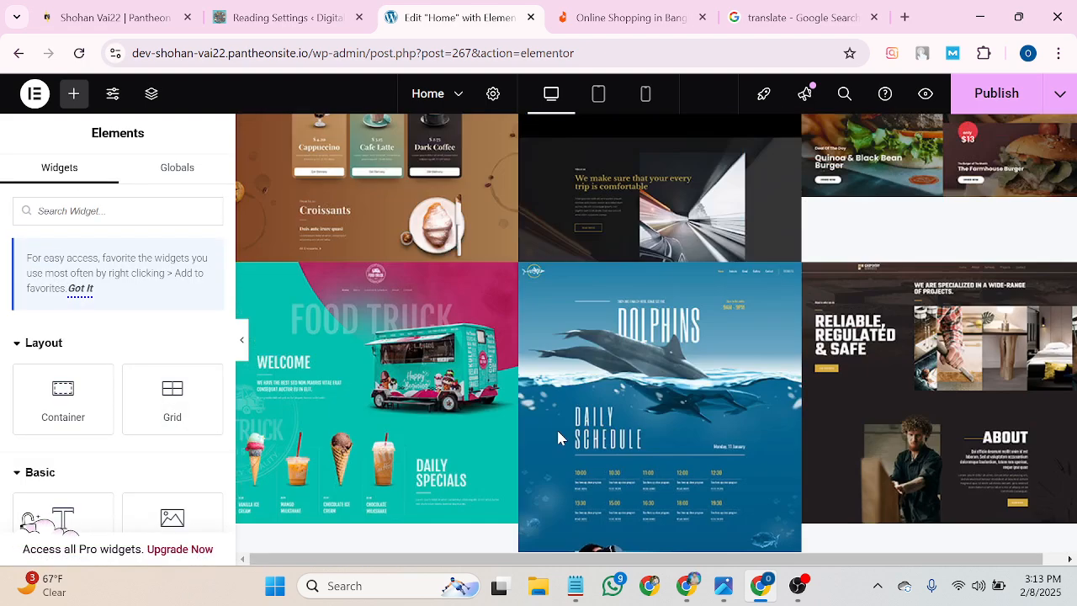
scroll(556, 427, "up", 15)
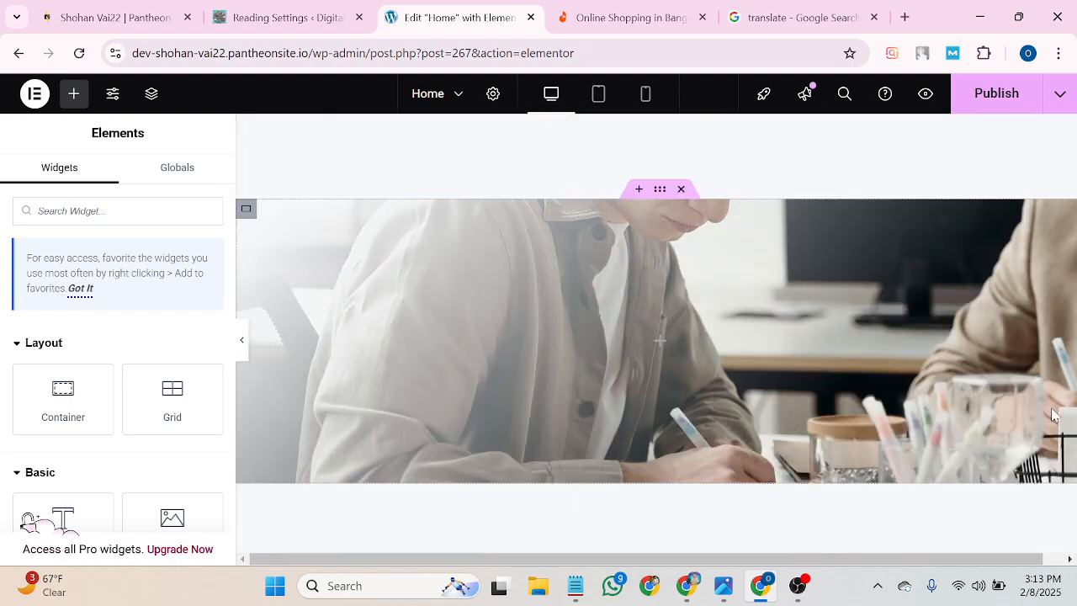
scroll(1052, 413, "up", 15)
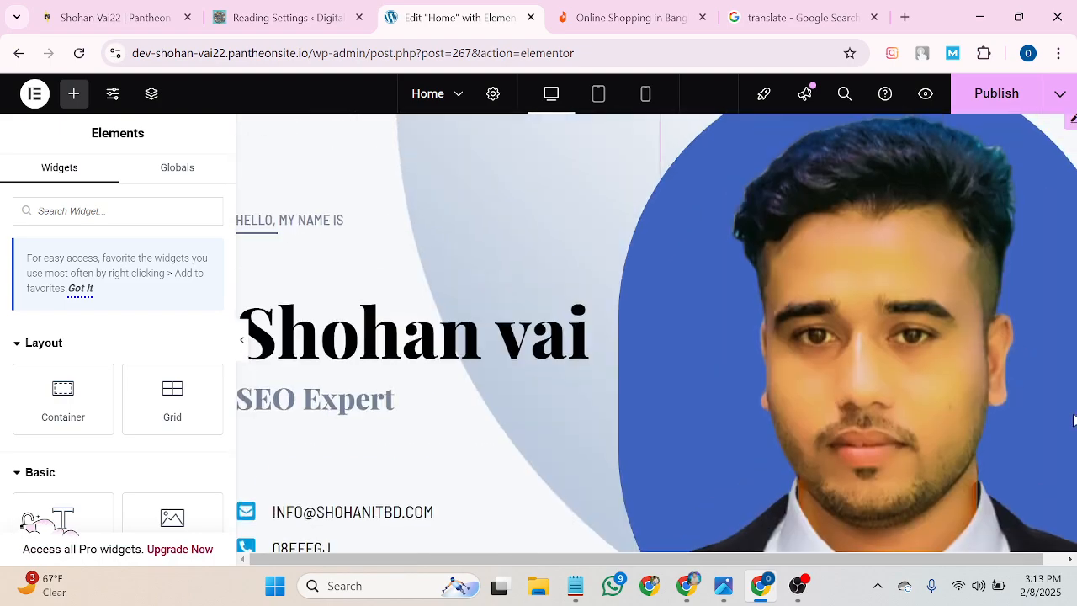
scroll(1074, 420, "up", 2)
scroll(656, 353, "down", 3)
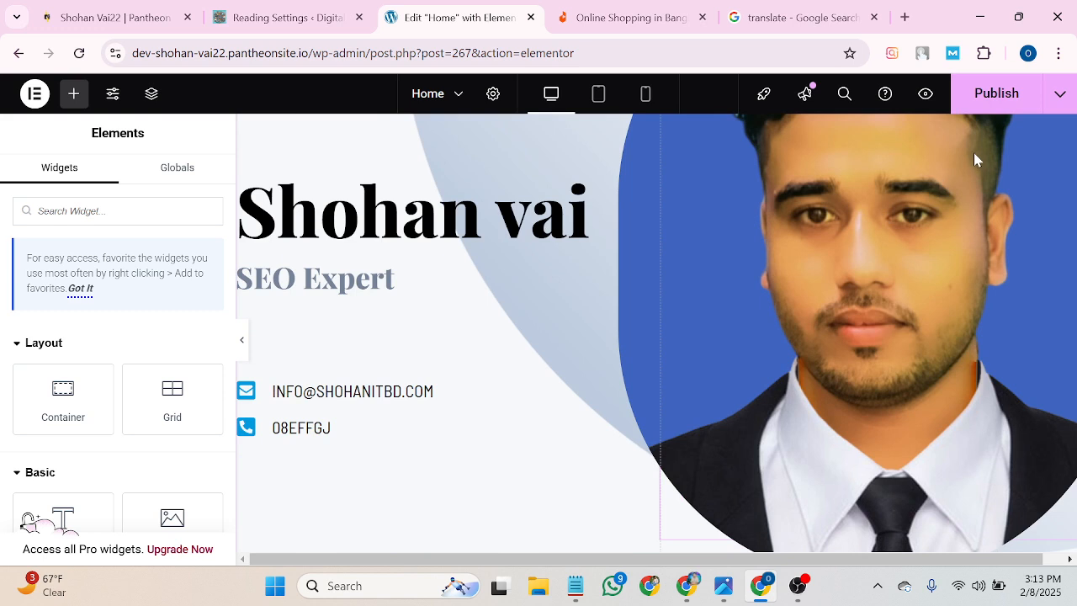
left_click(998, 92)
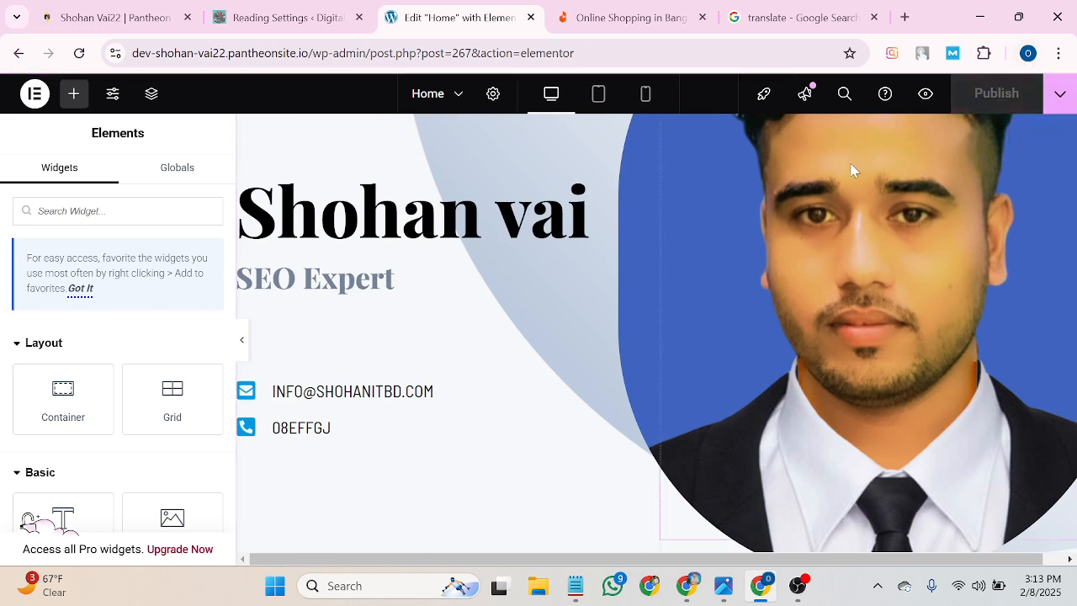
Switch the preview to tablet, then mobile width, and scroll down to the Skills section.
left_click(596, 99)
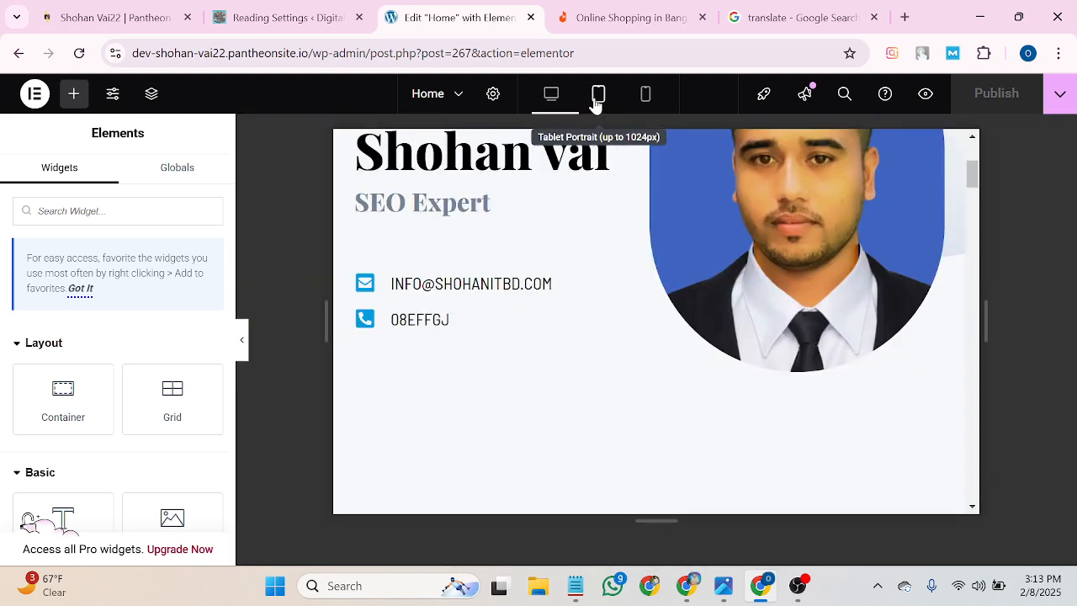
left_click(647, 99)
scroll(685, 337, "up", 3)
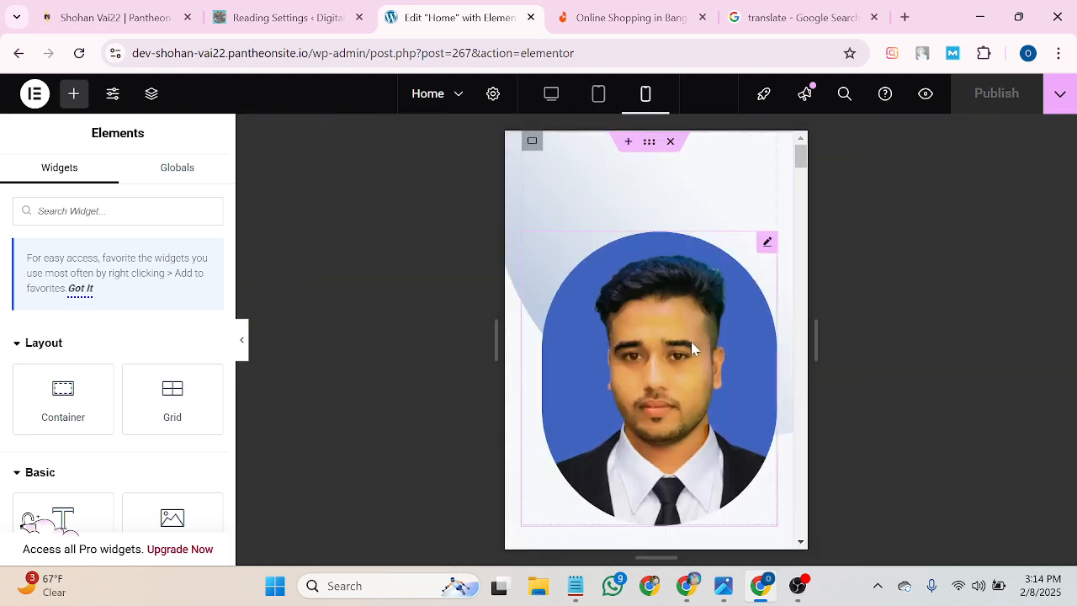
scroll(686, 248, "down", 8)
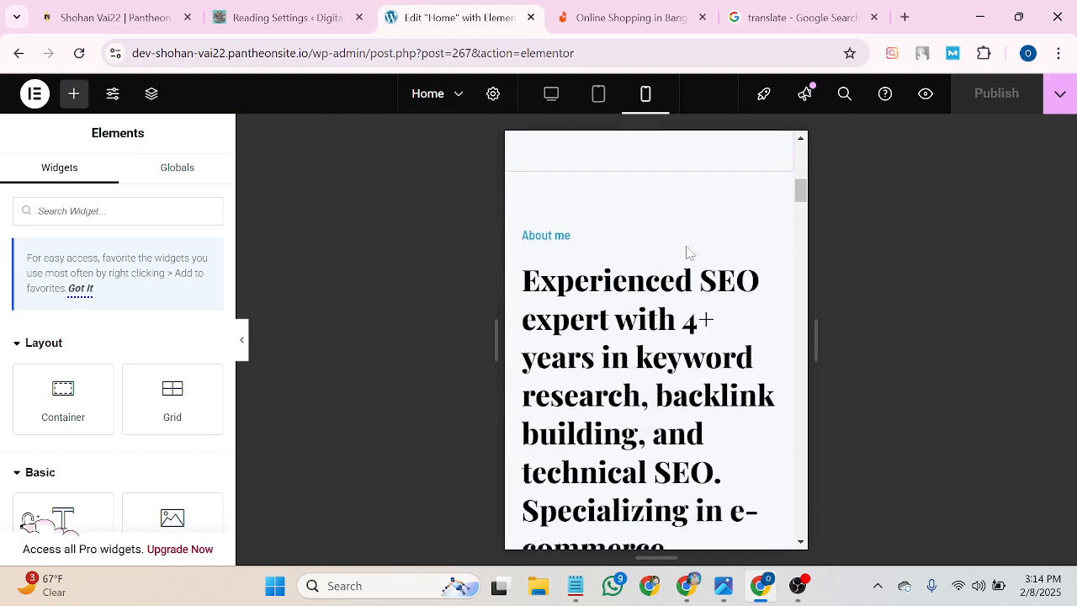
scroll(687, 251, "down", 5)
scroll(725, 335, "down", 10)
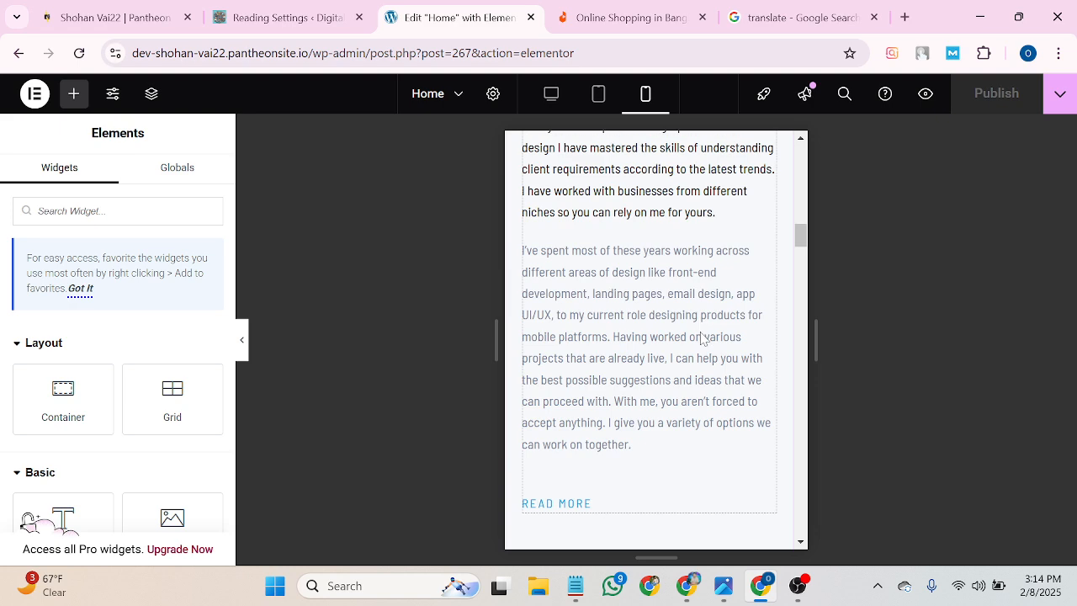
scroll(701, 337, "down", 8)
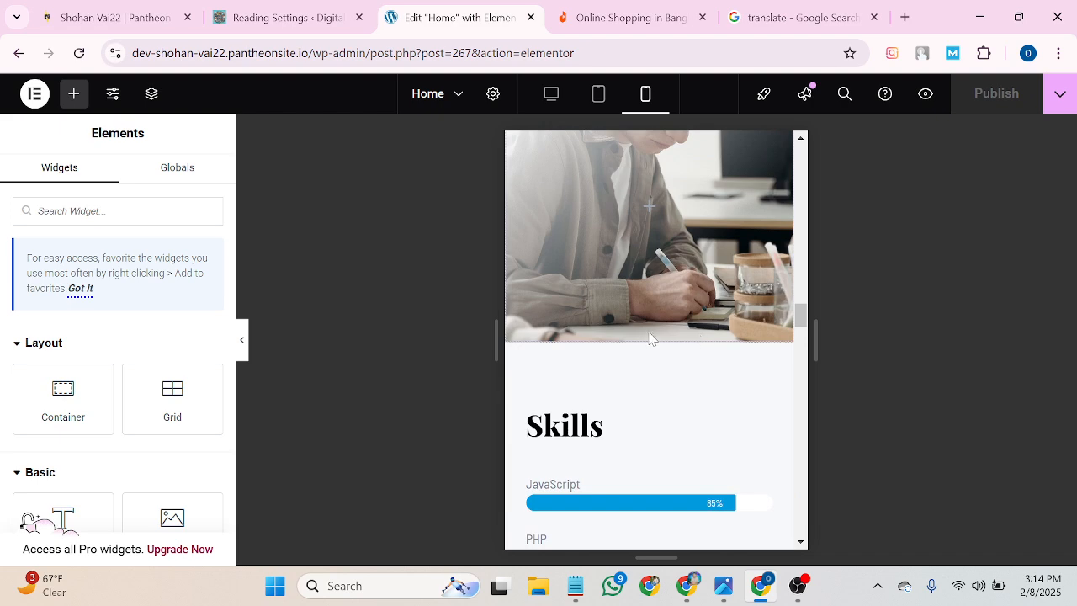
scroll(644, 339, "down", 5)
scroll(642, 351, "down", 3)
scroll(644, 345, "up", 4)
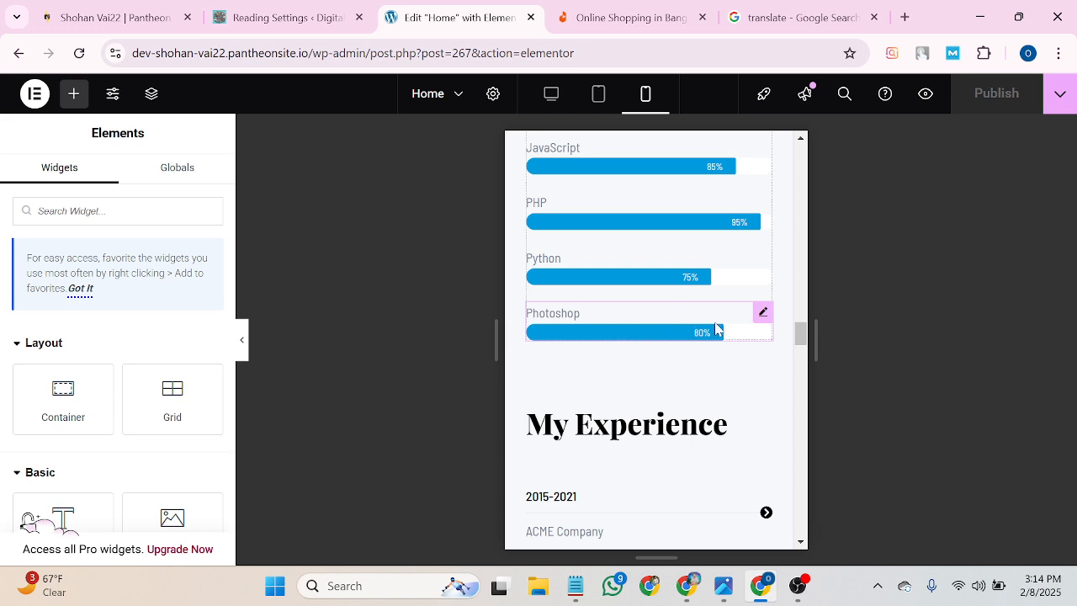
Set the Photoshop skill bar to 100% and the Python skill bar to 93%.
left_click(764, 314)
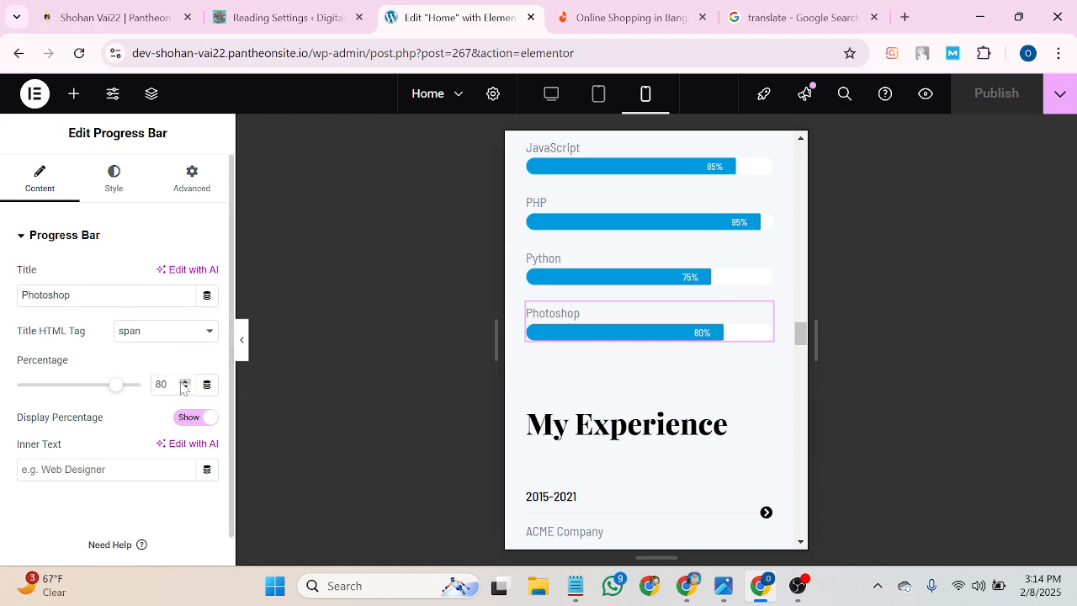
left_click(186, 381)
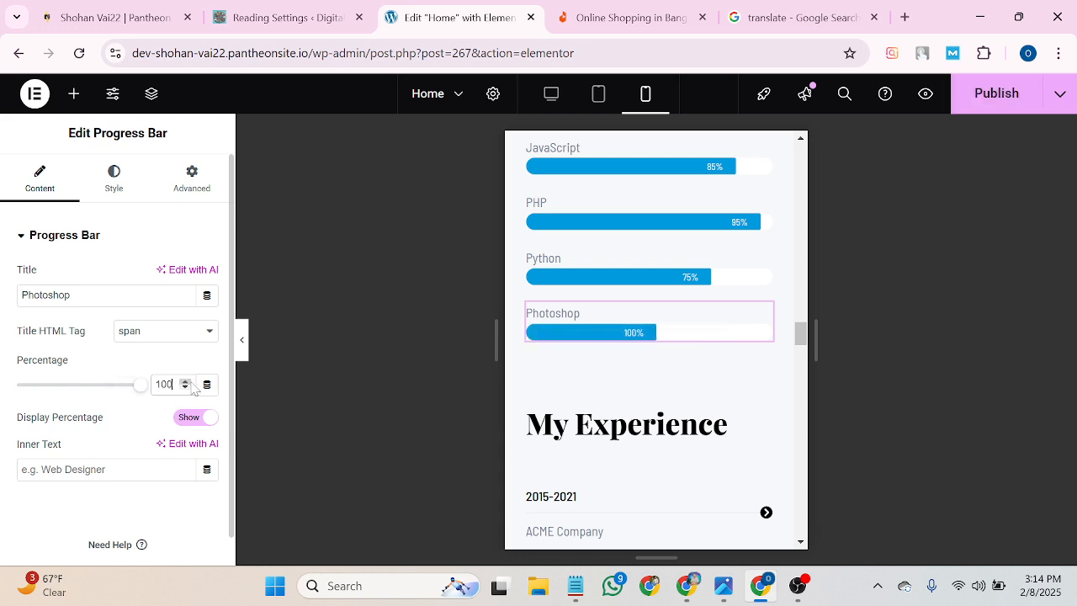
left_click(611, 278)
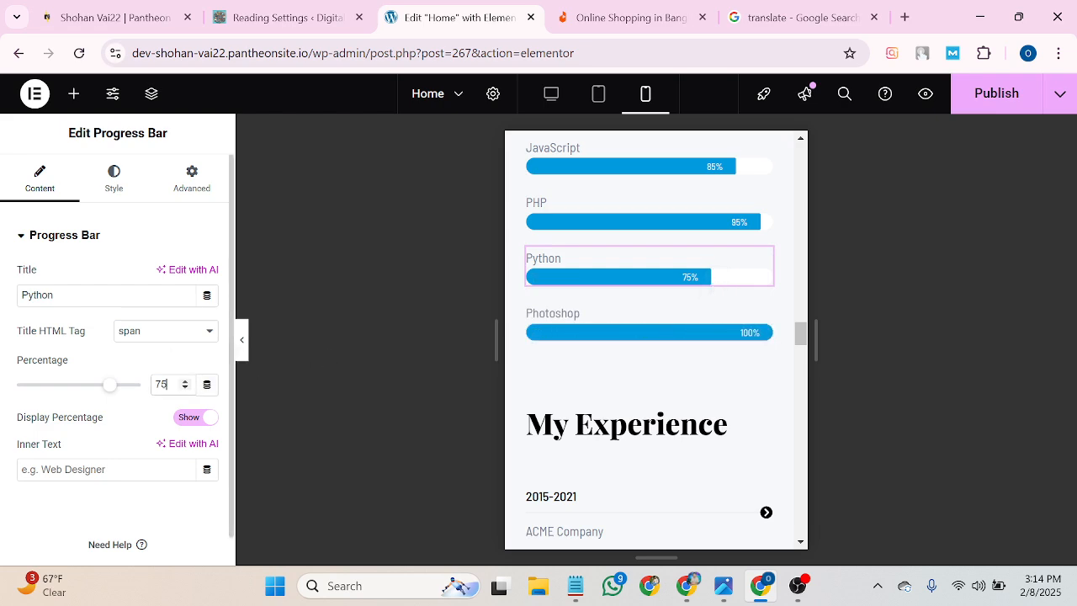
left_click(186, 382)
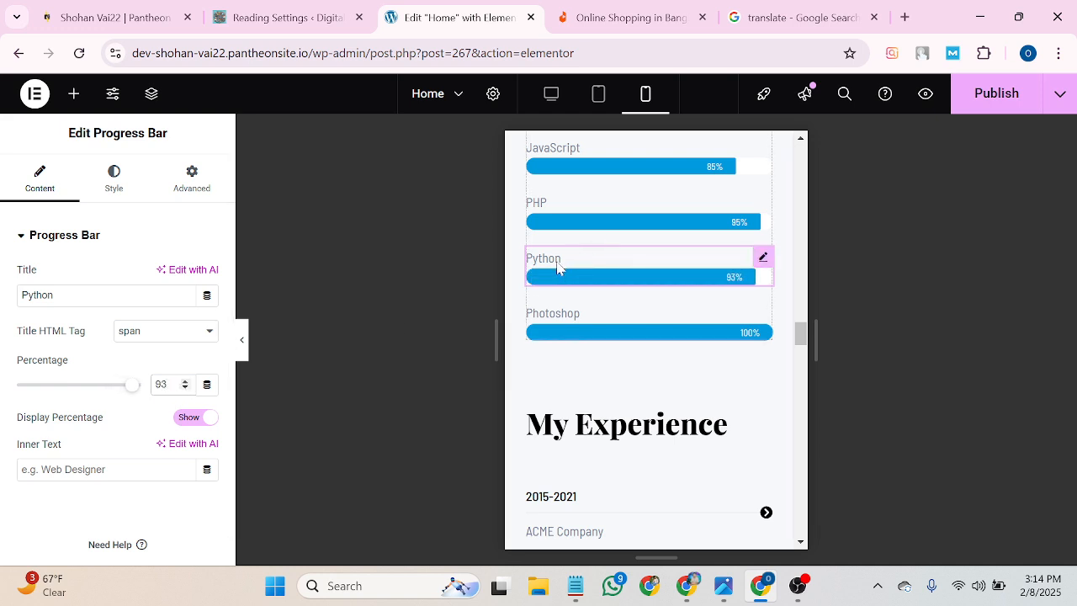
Select the Python bar's title text, then open the 2015-2021 heading for editing.
left_click_drag(56, 295, 2, 303)
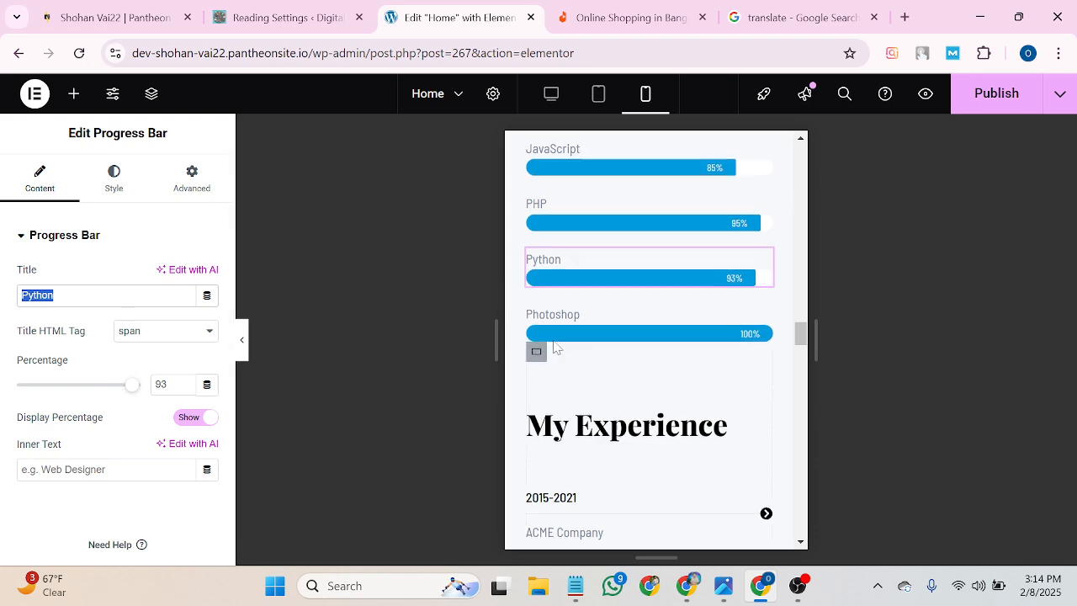
scroll(602, 329, "up", 5)
scroll(601, 323, "down", 10)
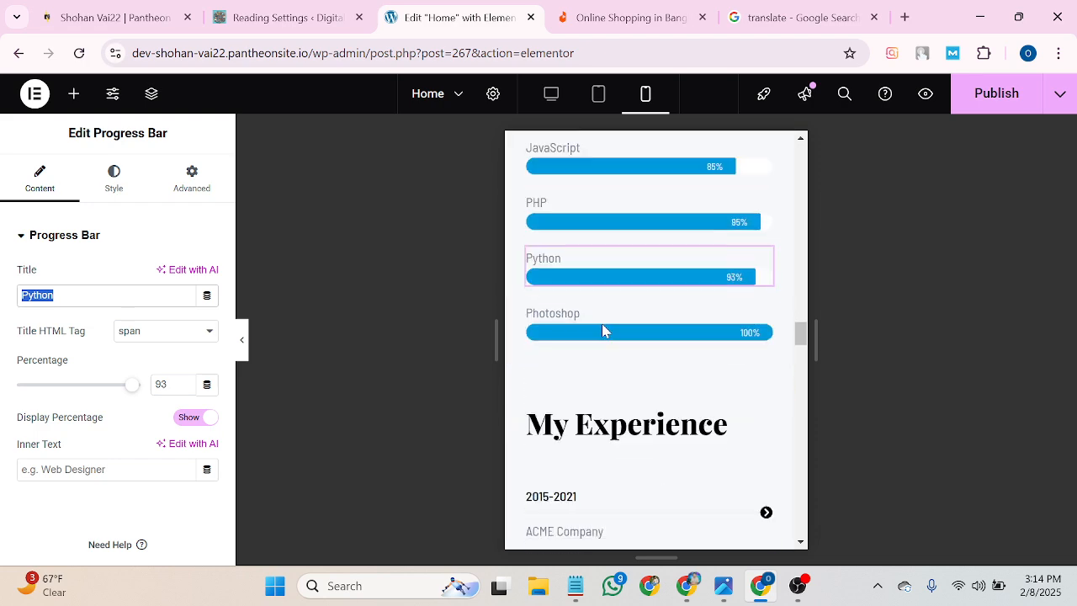
scroll(602, 328, "up", 2)
left_click(603, 336)
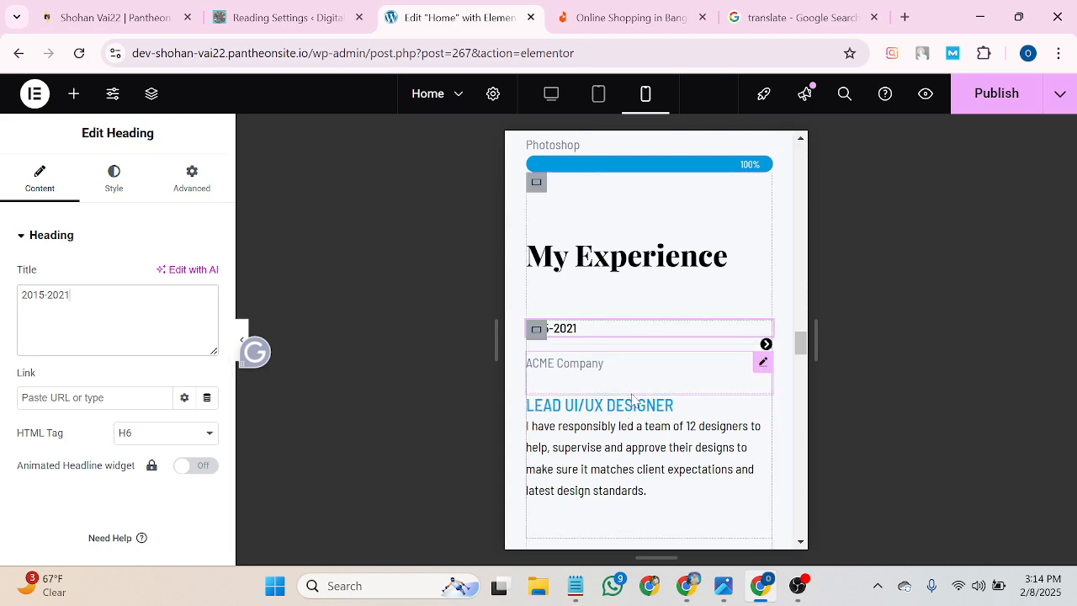
Check the ACME Company and Lead UI/UX Designer boxes, then open the 'Shohan vai' heading.
scroll(618, 382, "down", 1)
left_click(601, 288)
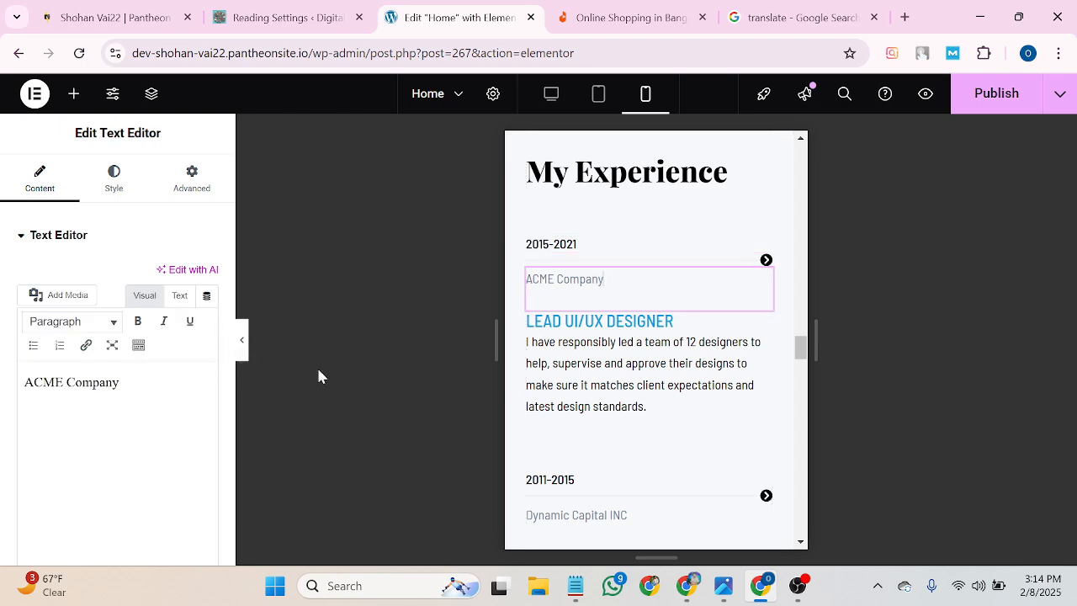
left_click(574, 388)
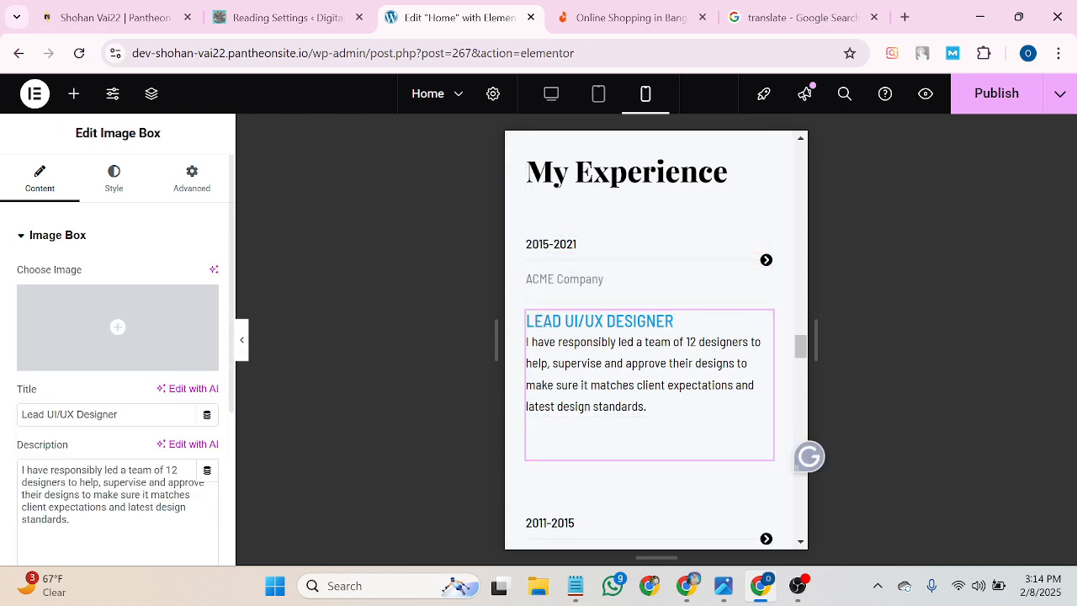
scroll(751, 417, "up", 8)
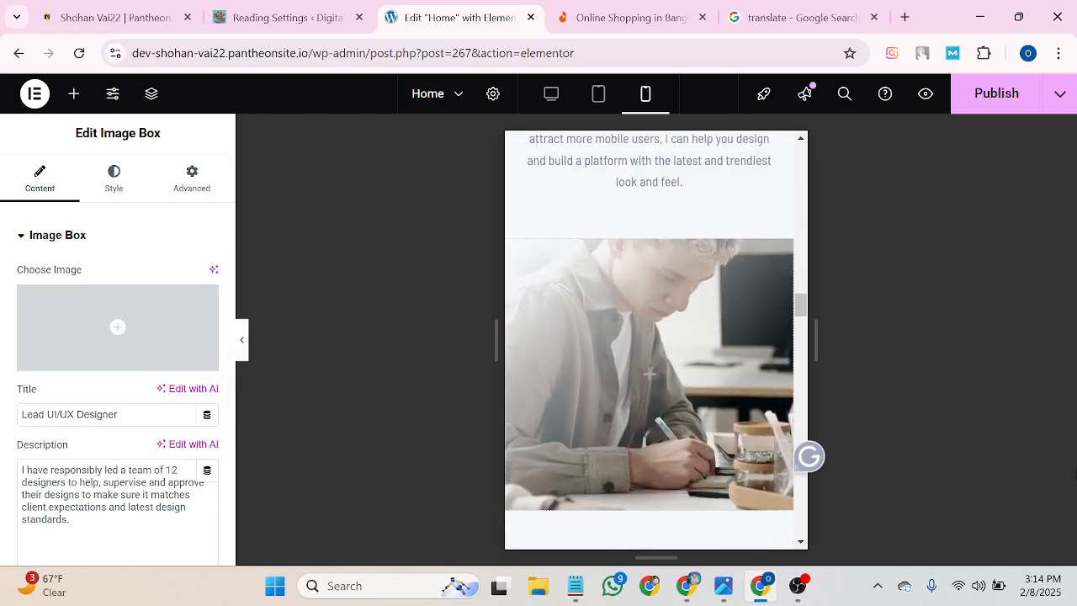
scroll(687, 356, "up", 10)
scroll(687, 356, "up", 15)
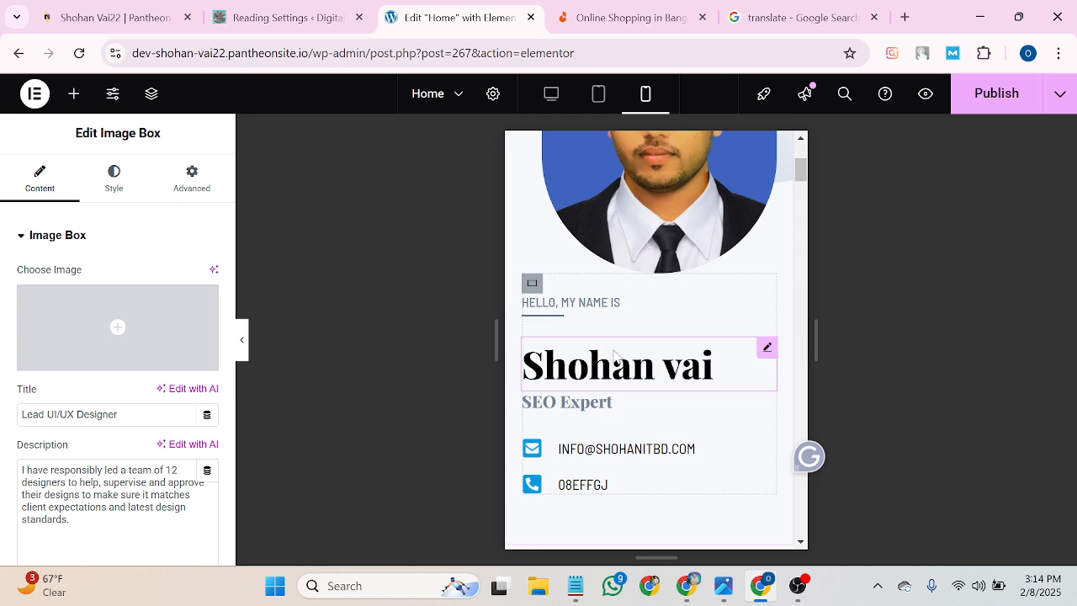
left_click(623, 374)
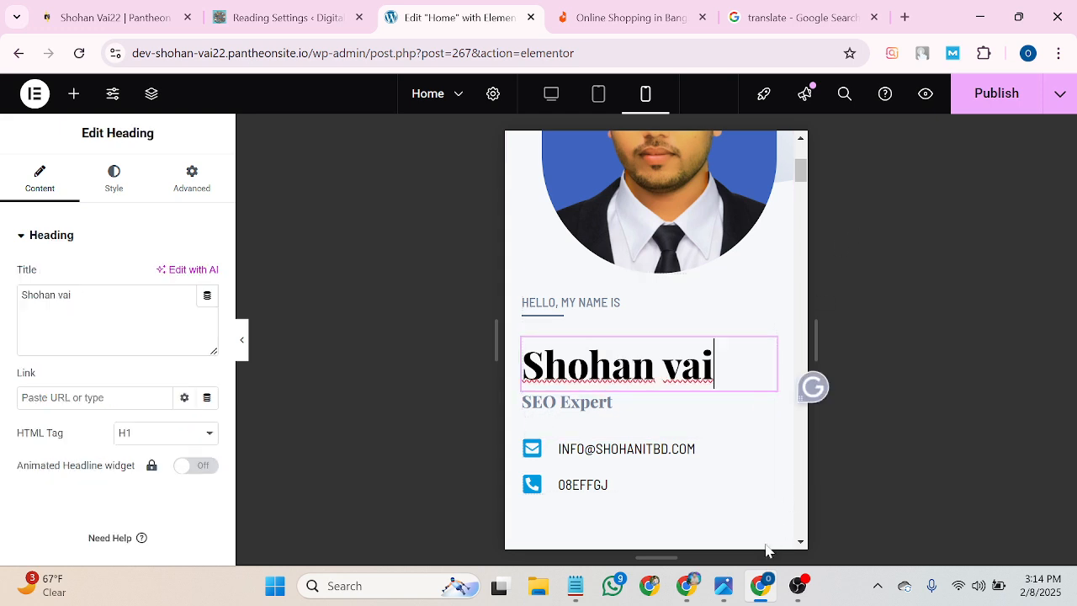
Load shohanitbd.com in a new tab of the other Chrome window and copy its address.
left_click(687, 586)
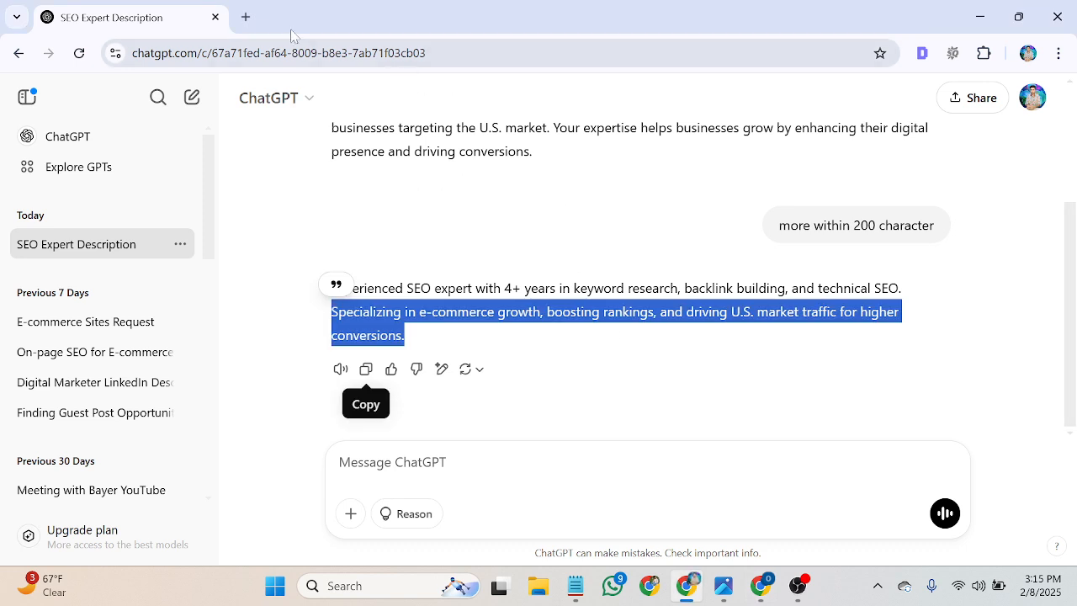
left_click(246, 14)
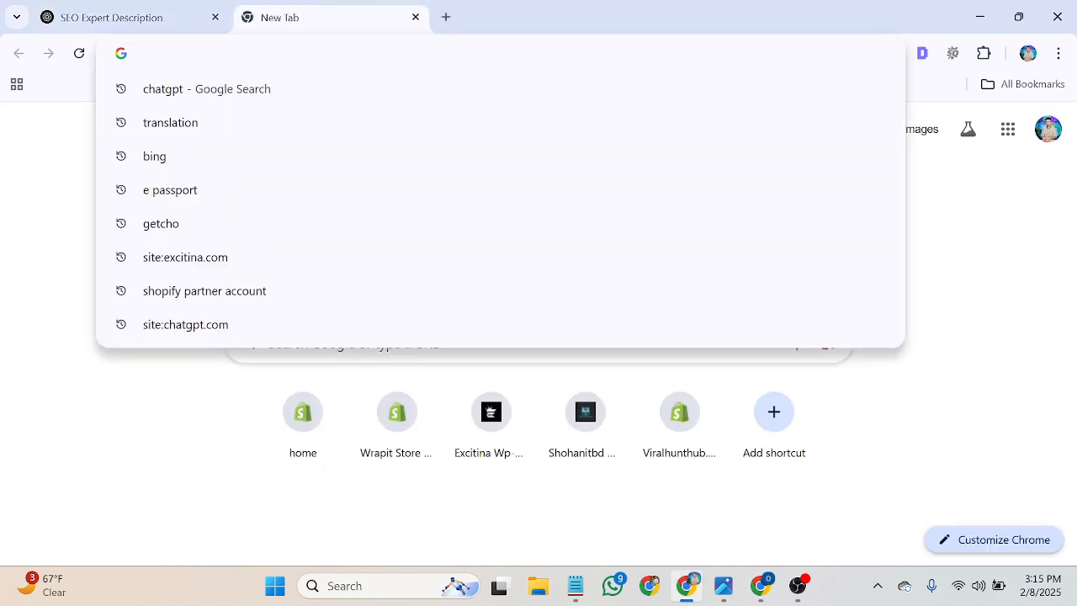
type("s")
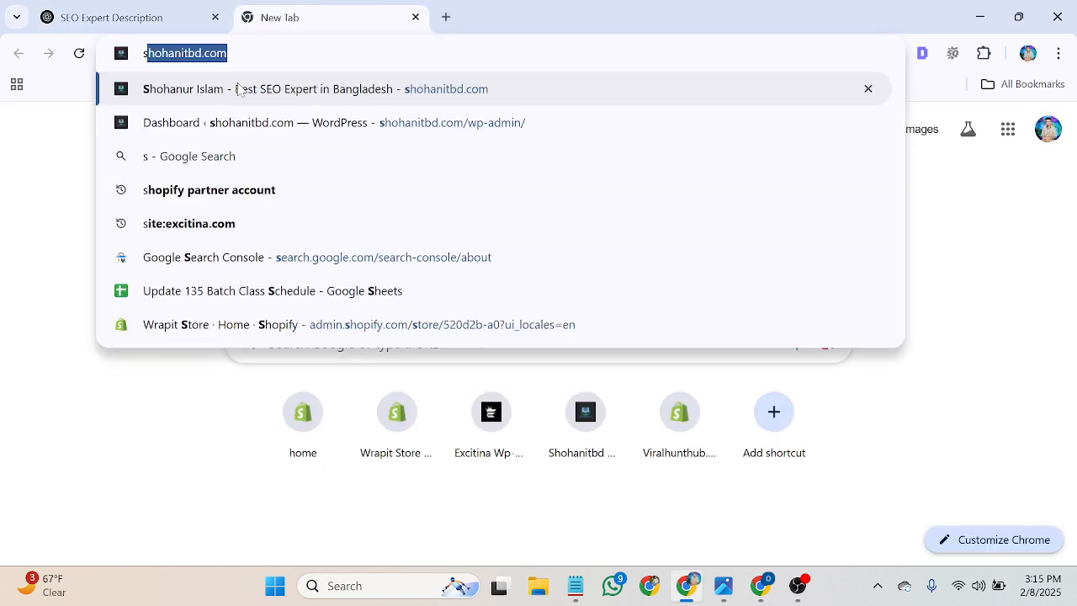
key("Right")
key("Return")
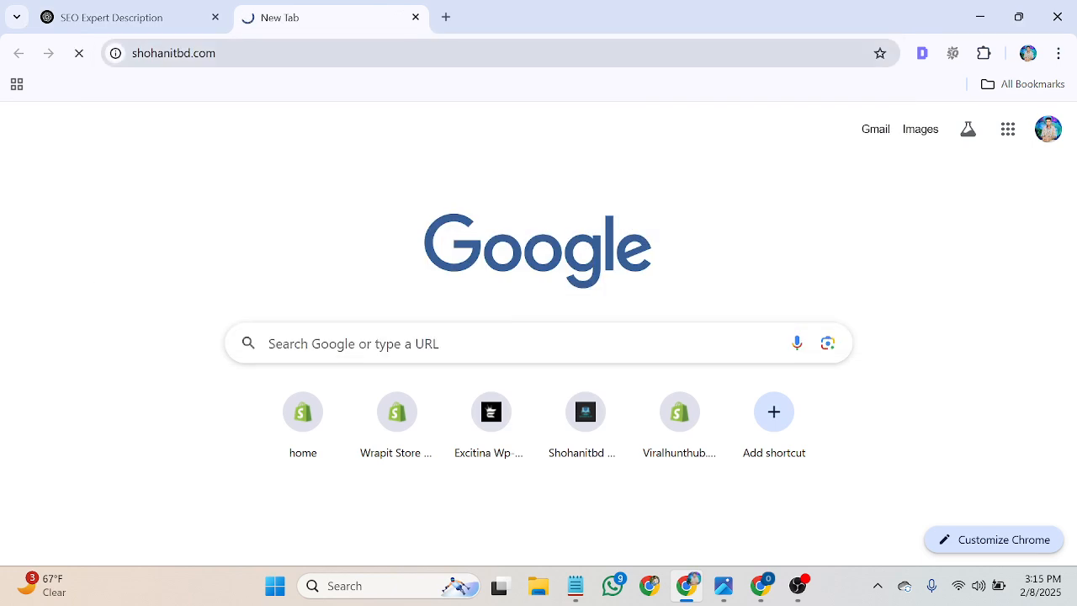
left_click(216, 53)
key("ctrl+c")
right_click(174, 53)
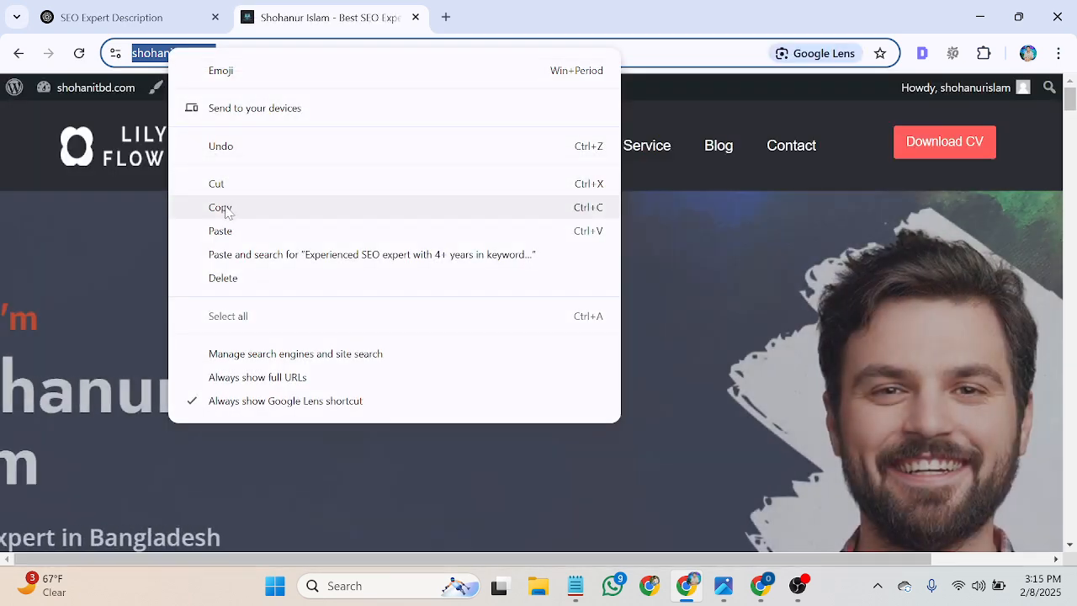
left_click(226, 209)
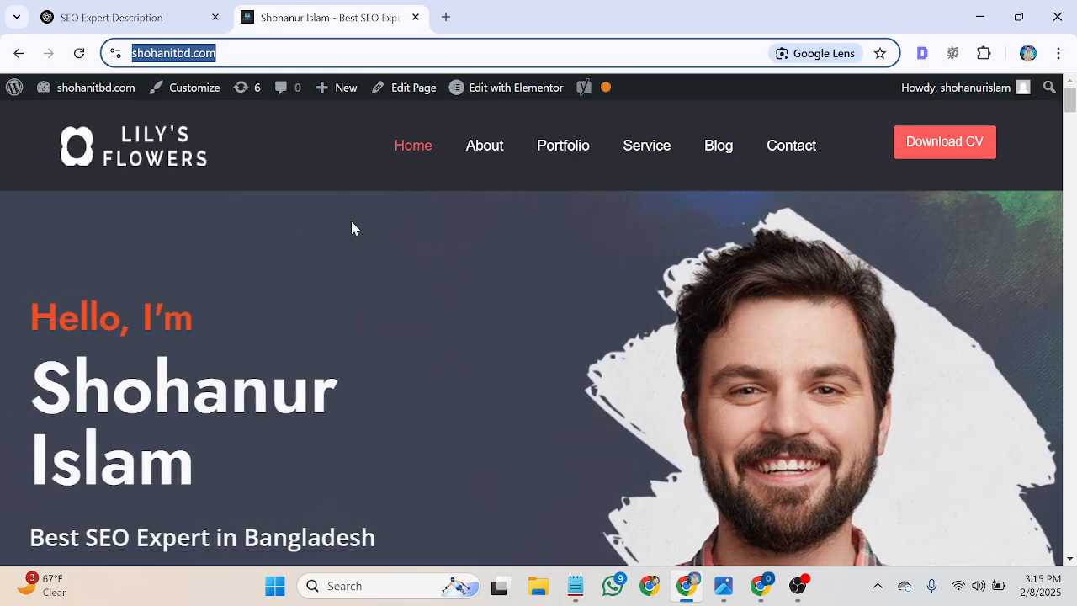
left_click(762, 589)
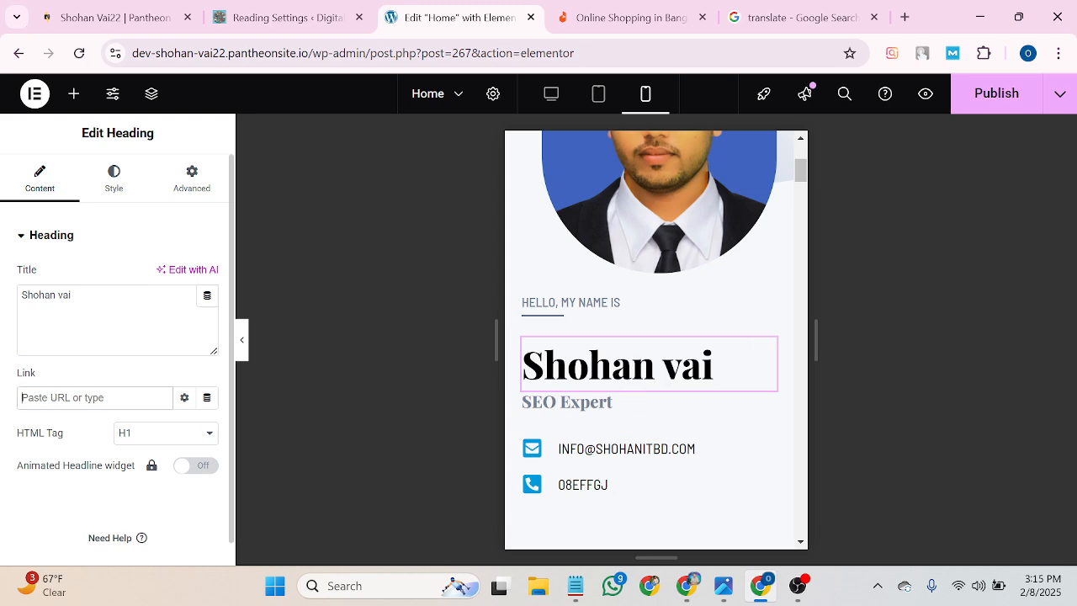
right_click(57, 395)
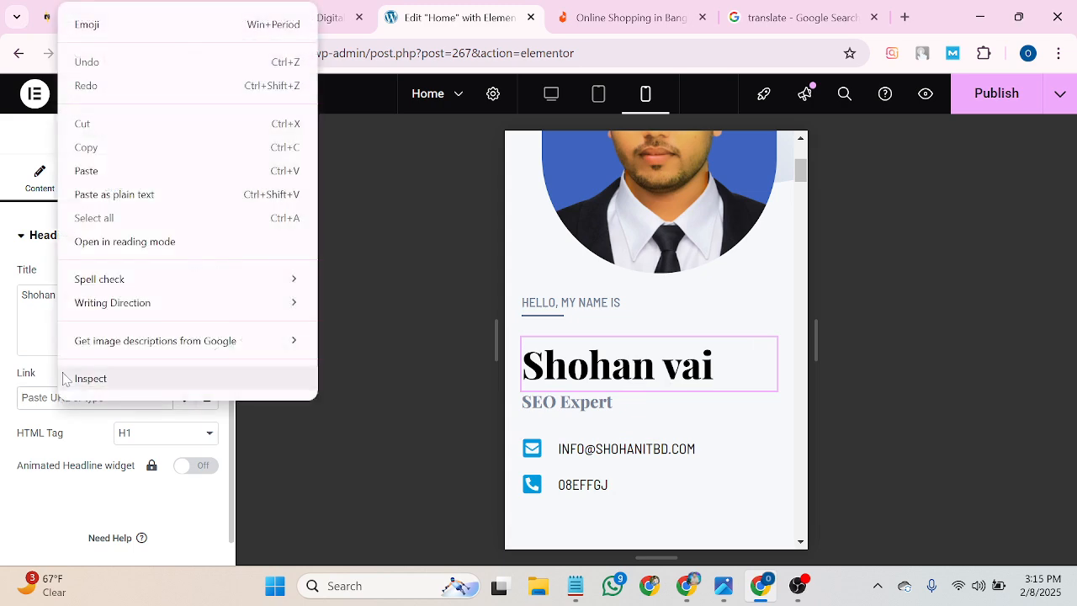
left_click(131, 169)
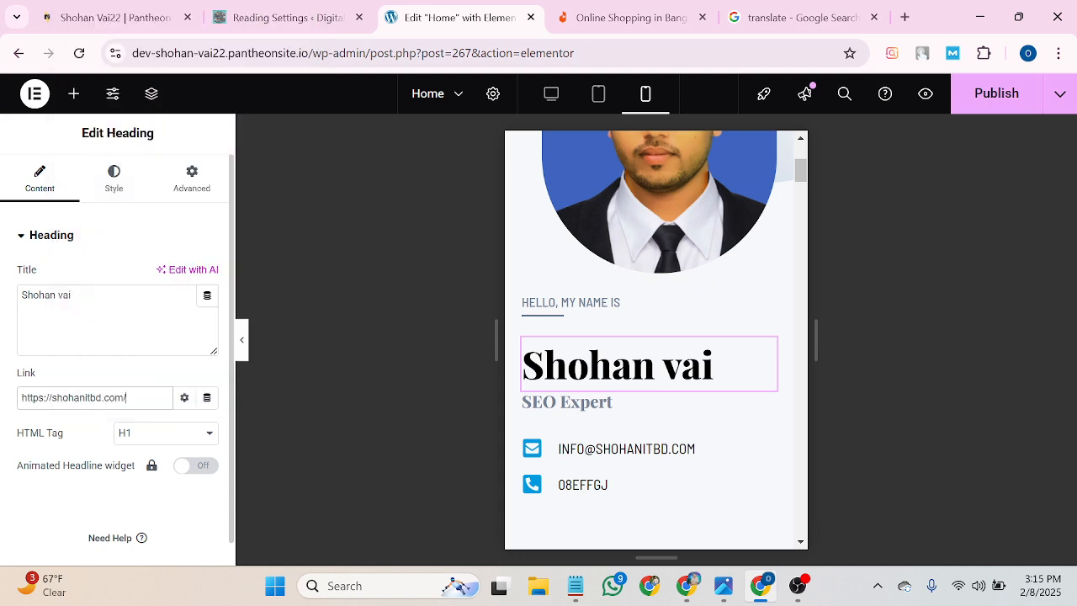
scroll(179, 346, "down", 1)
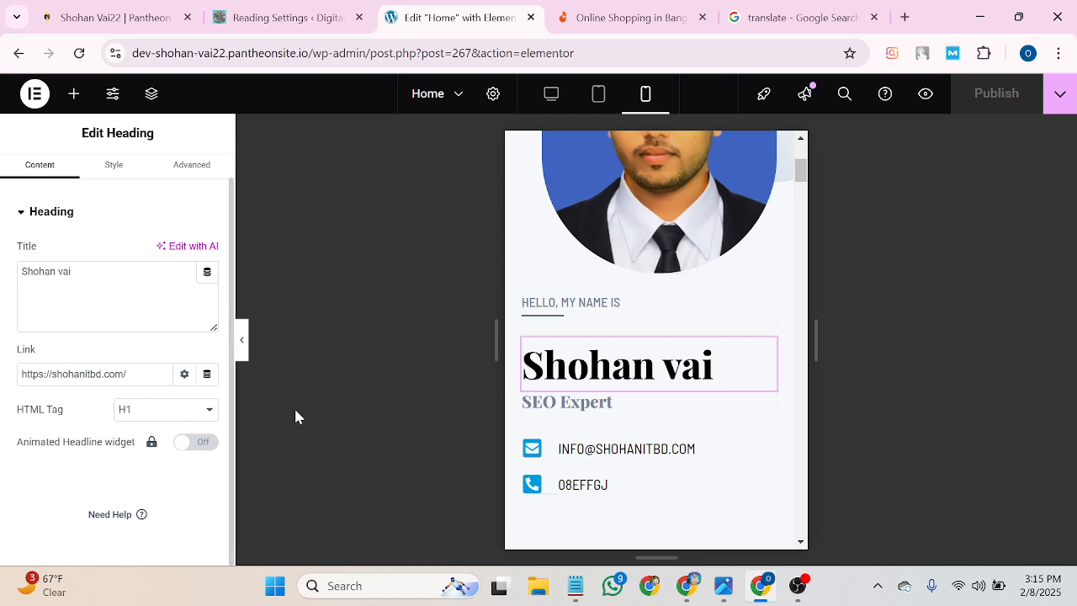
Try the name heading's HTML tag as H2, H5, H2 and then H6.
left_click(205, 418)
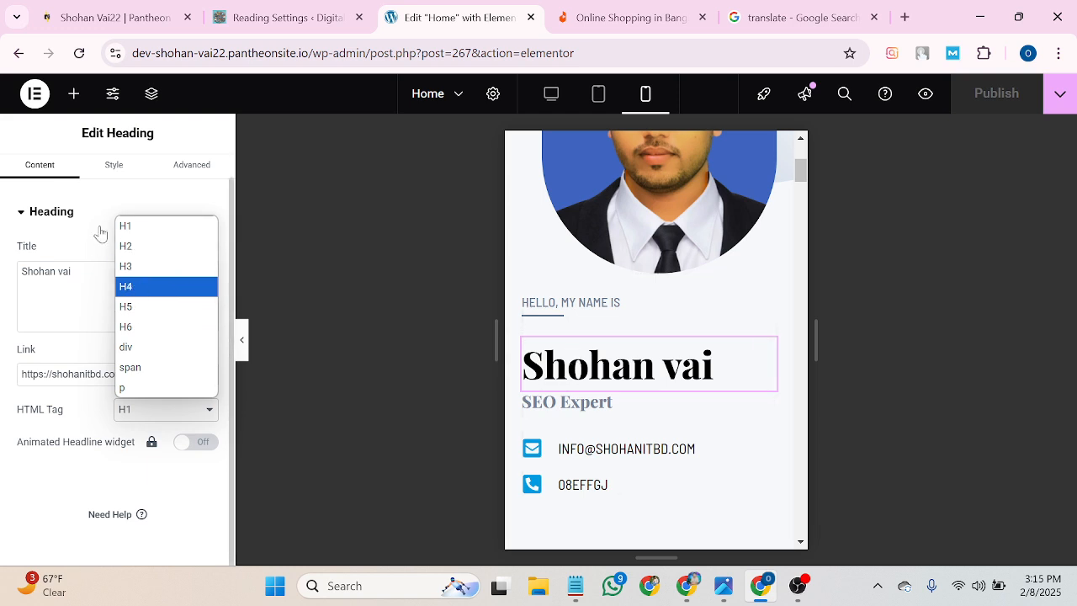
left_click(134, 247)
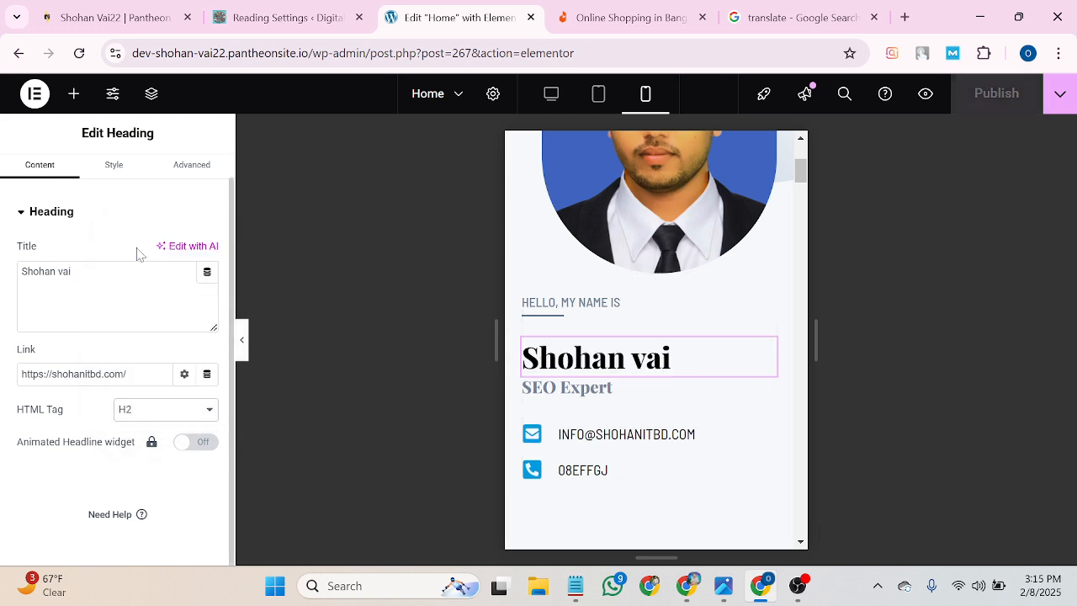
left_click(183, 411)
left_click(138, 308)
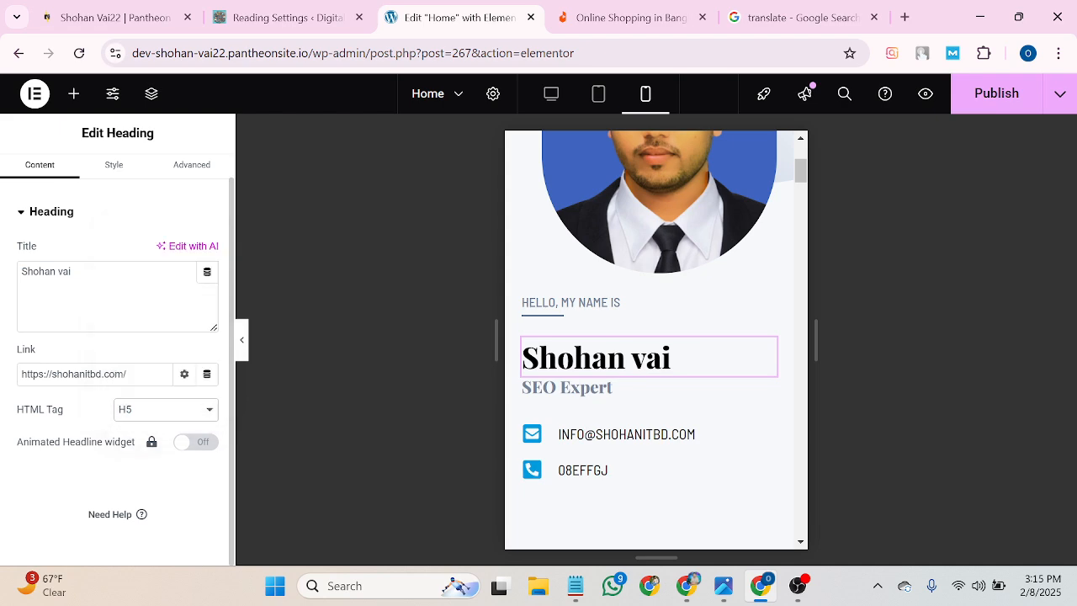
left_click(153, 411)
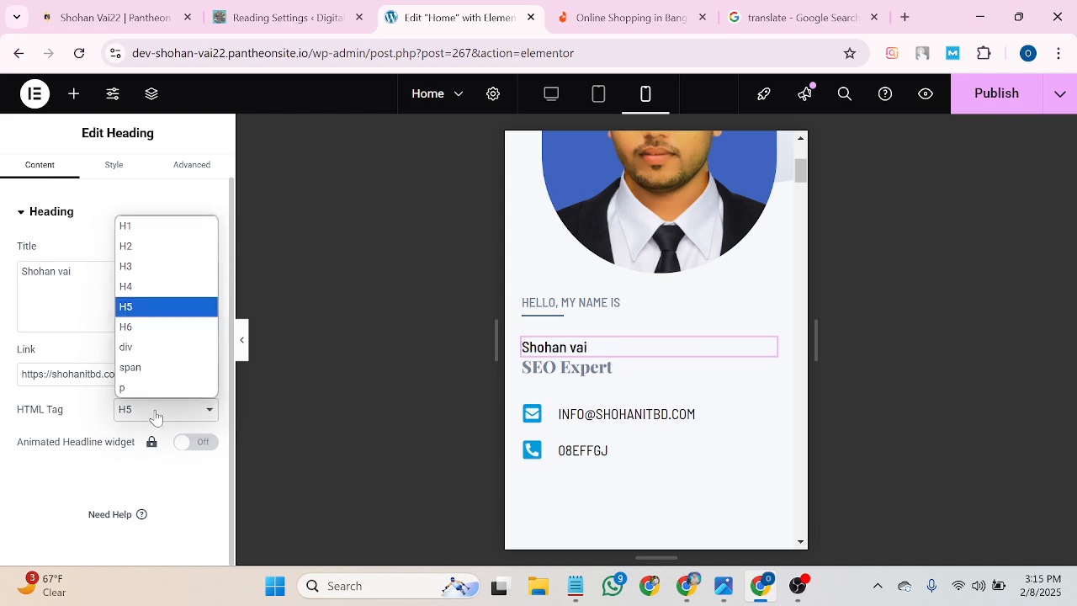
left_click(160, 247)
left_click(171, 410)
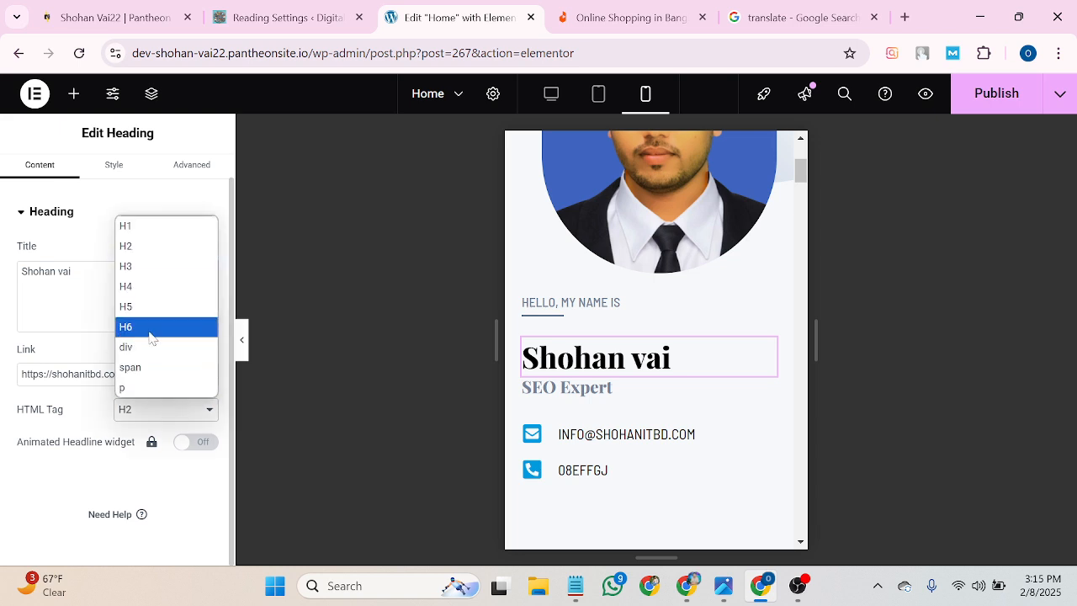
left_click(151, 327)
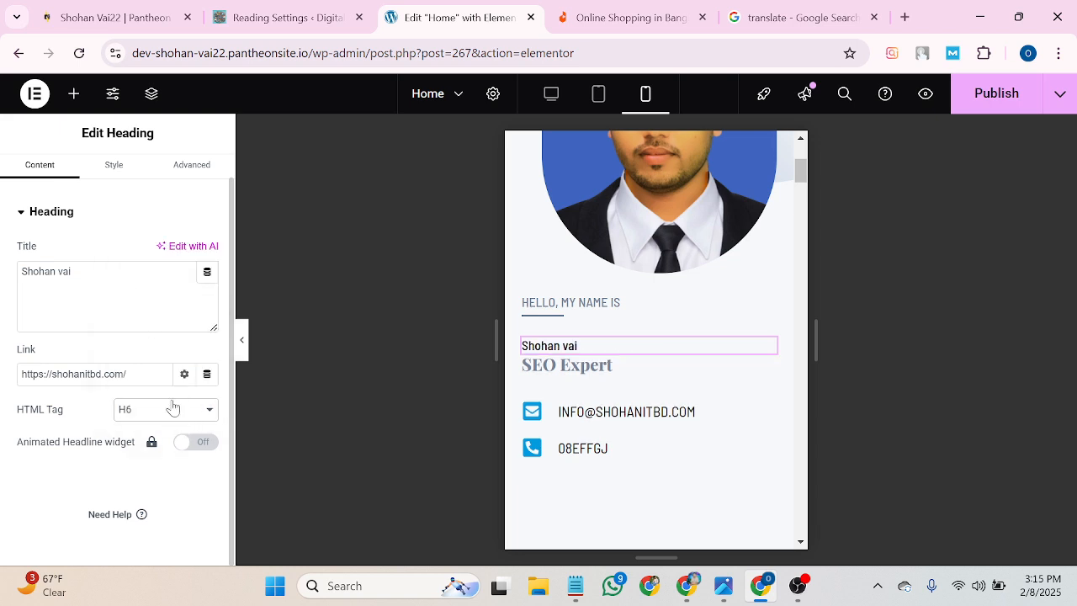
Set the heading tag back to H1, publish the homepage, and go to the live site.
left_click(172, 408)
left_click(143, 236)
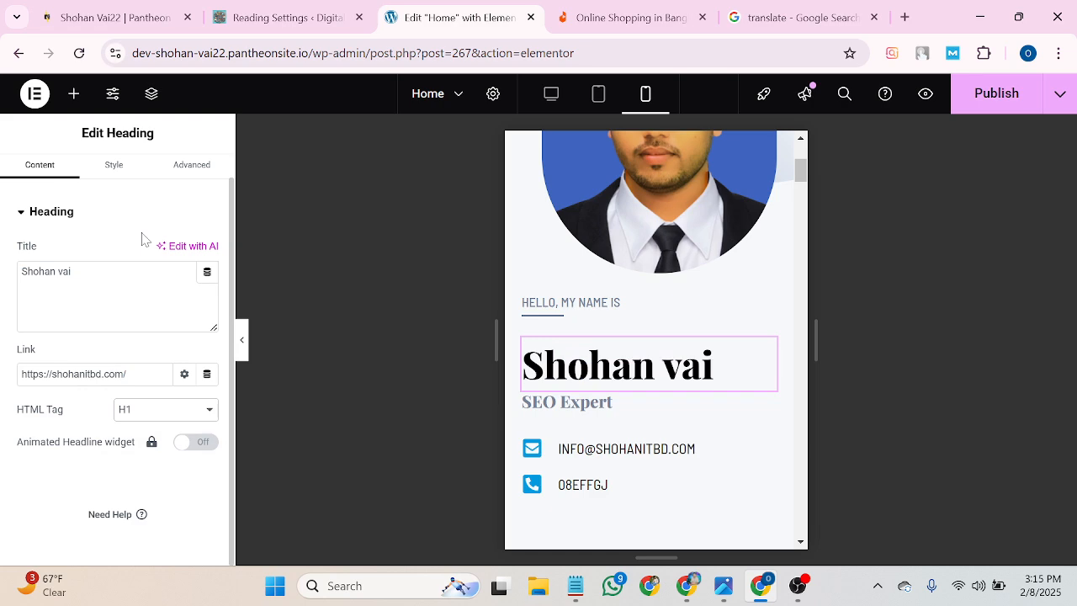
left_click(991, 90)
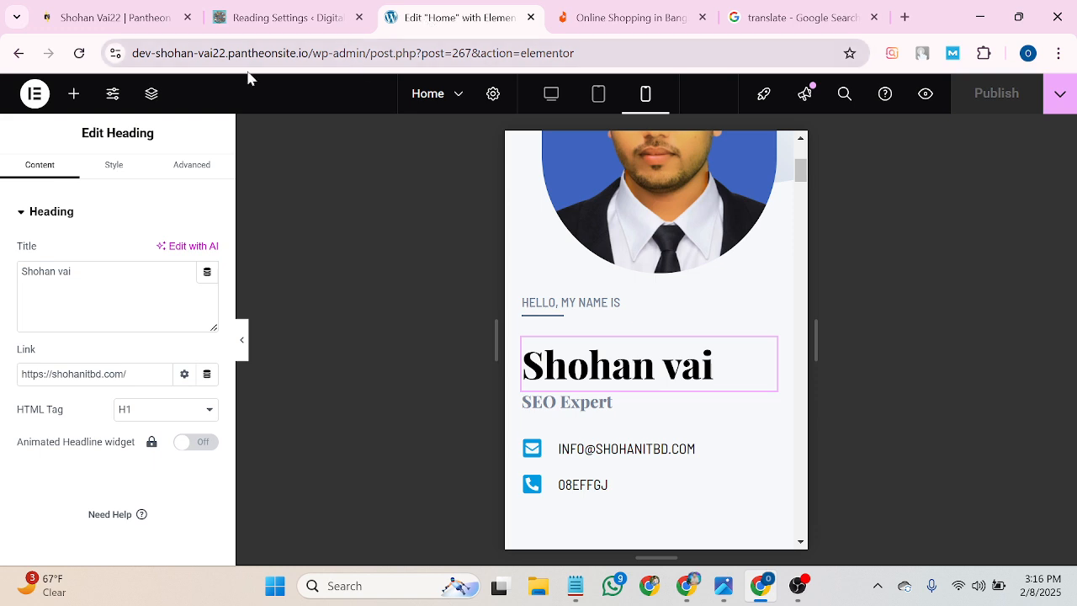
left_click(14, 52)
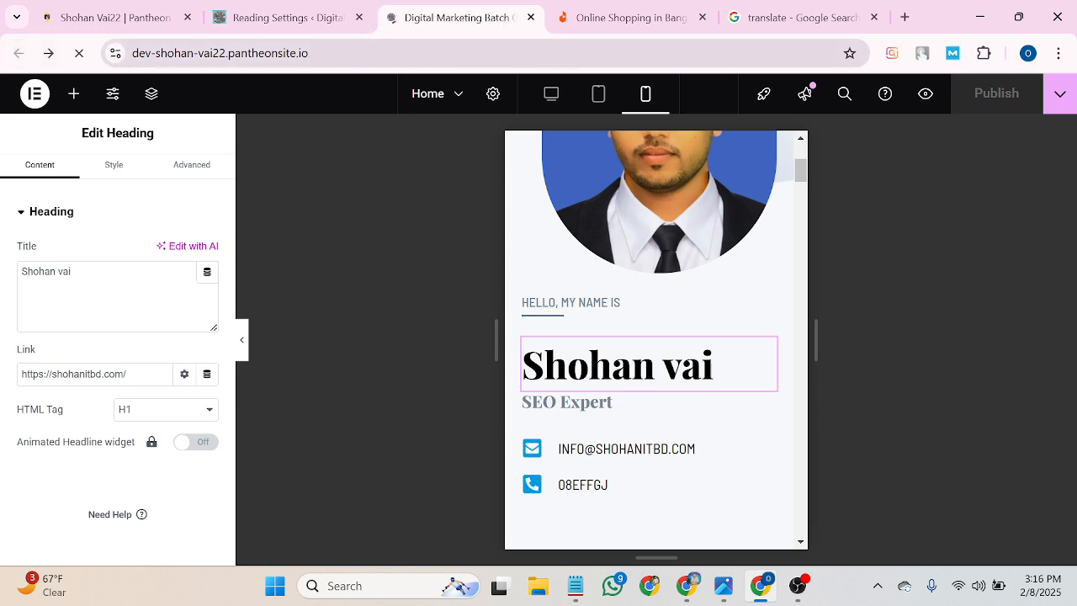
Follow the name heading's link to shohanitbd.com and return to the live homepage.
scroll(394, 328, "down", 1)
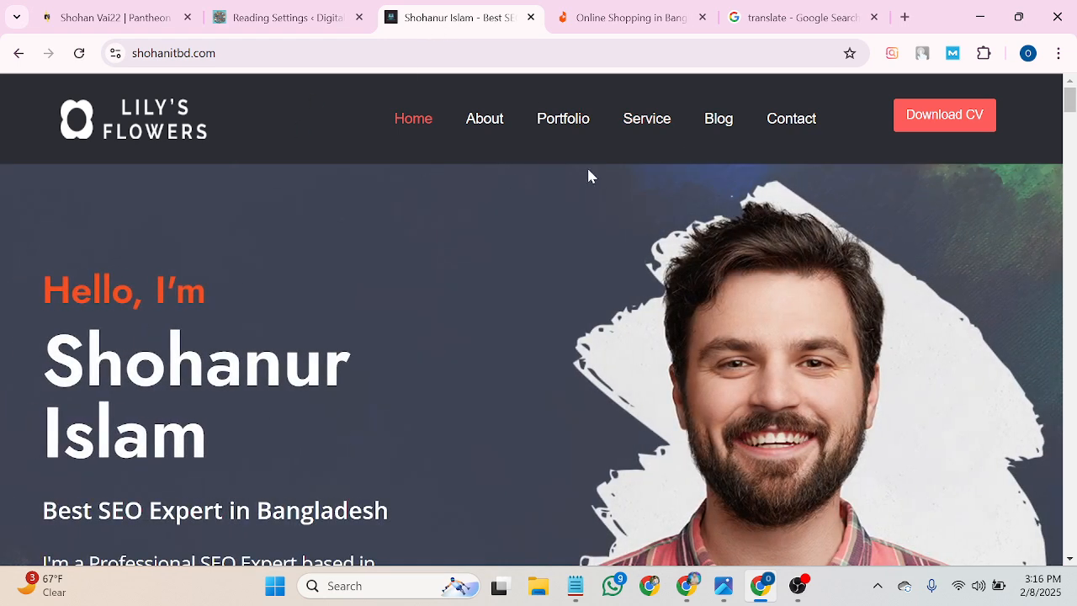
left_click(15, 53)
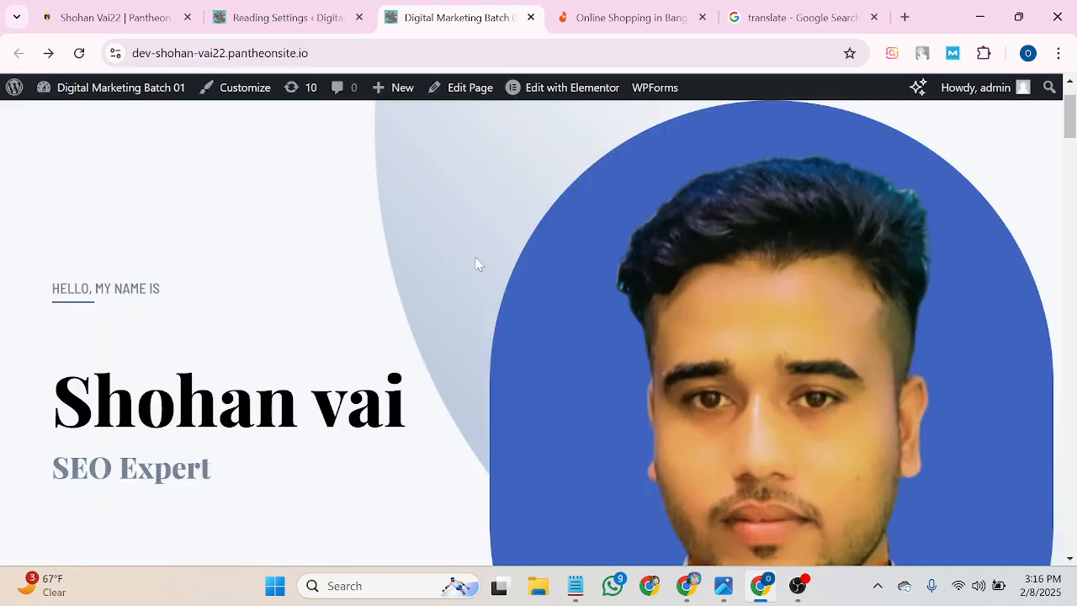
mouse_move(568, 103)
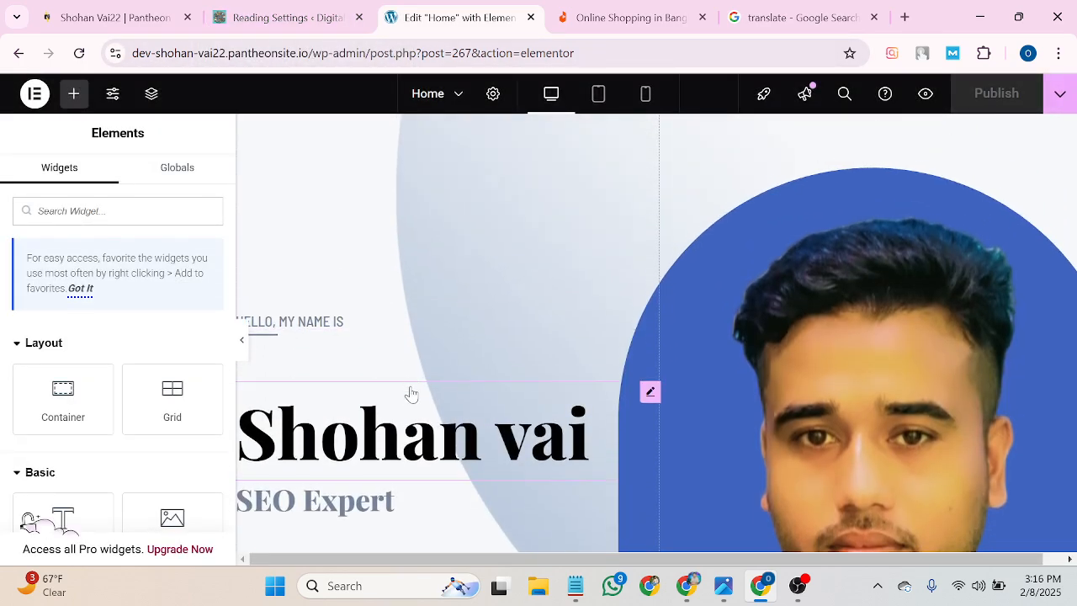
Tick 'Open in new window' in the name heading's Link Options, publish, and go back to the live page.
left_click(401, 443)
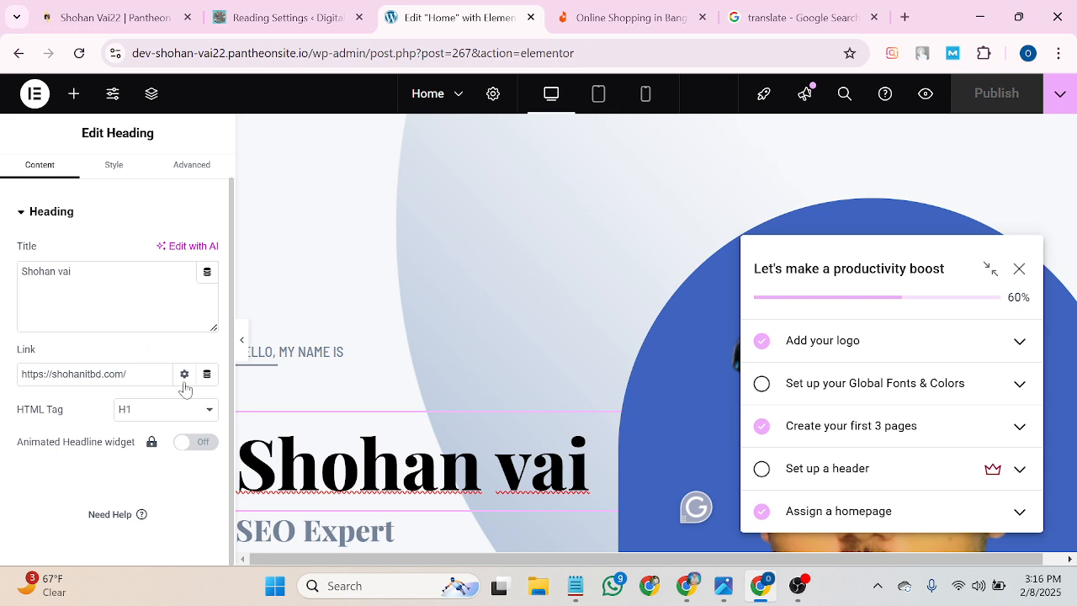
left_click(185, 379)
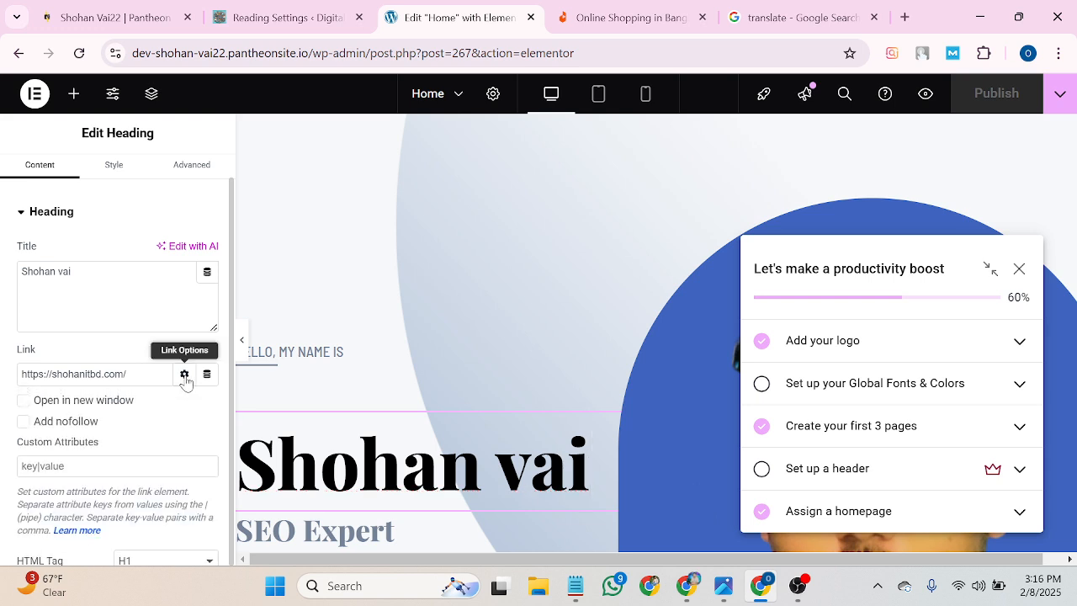
left_click(184, 376)
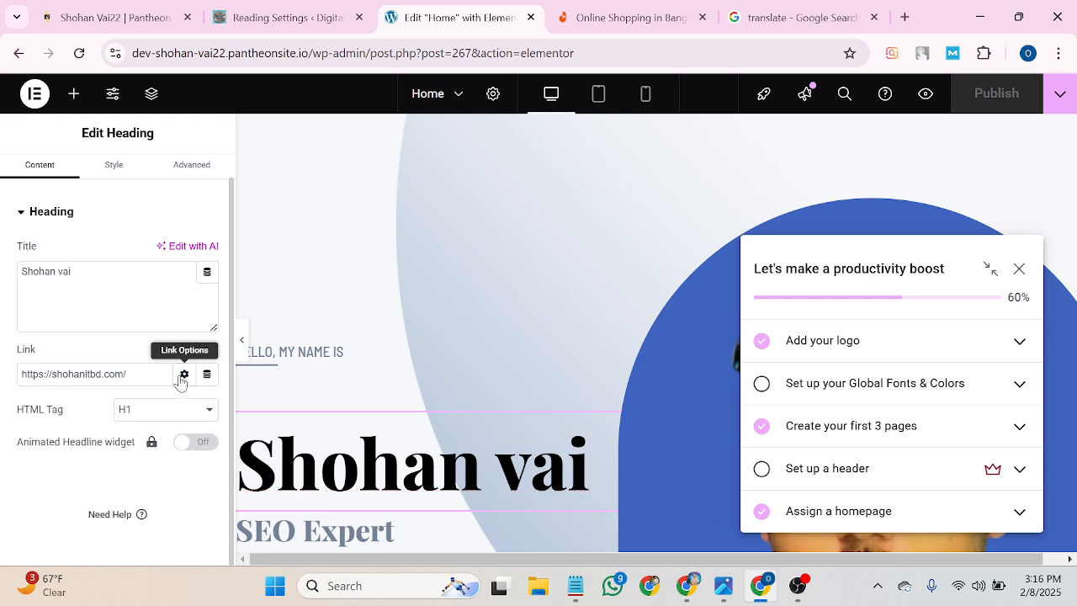
left_click(184, 377)
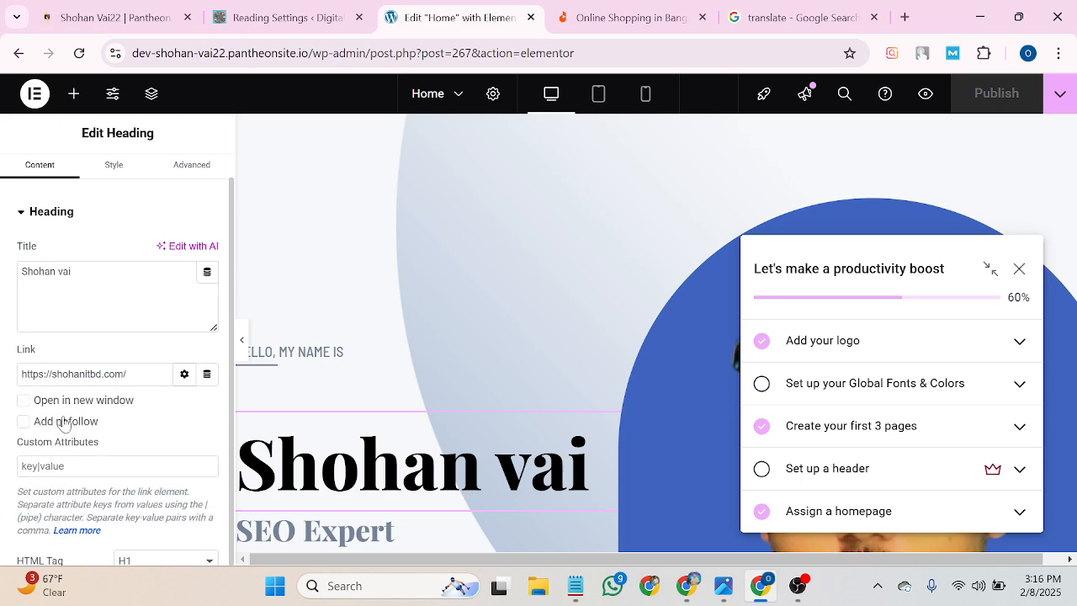
left_click(24, 407)
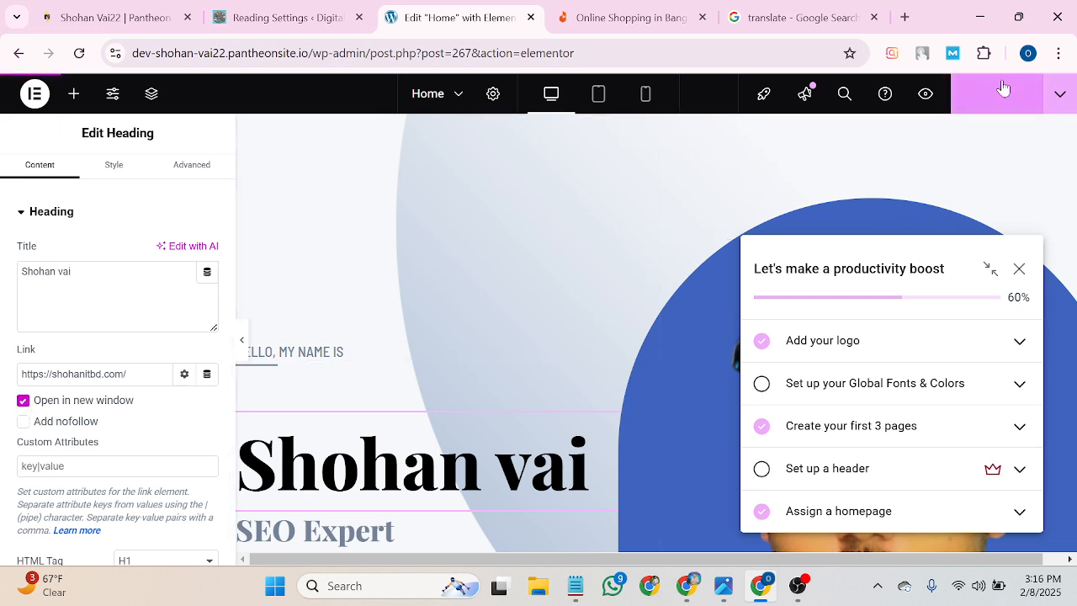
left_click(1001, 91)
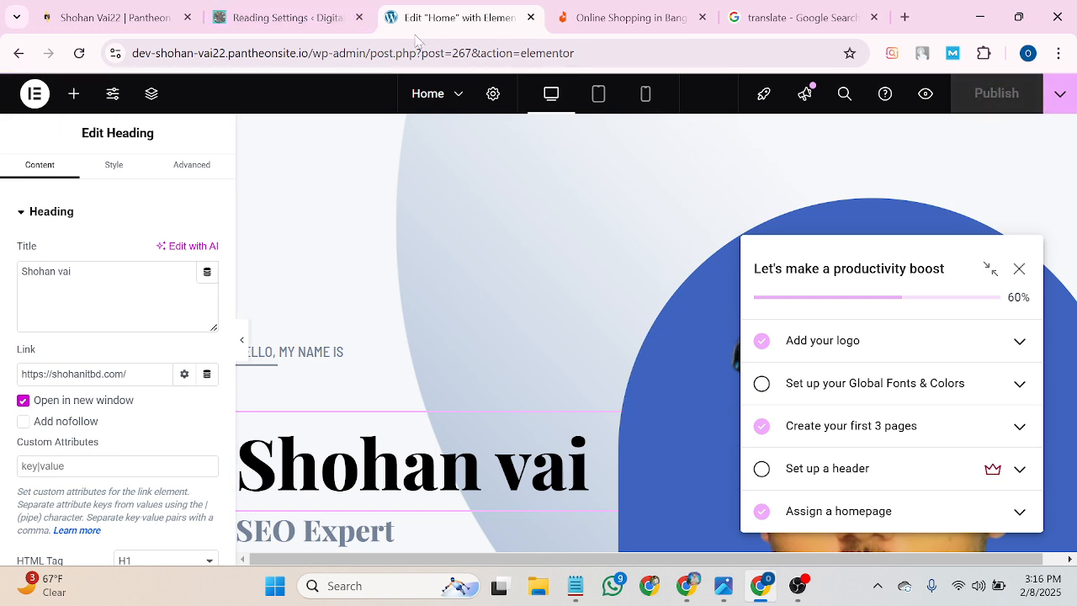
left_click(4, 56)
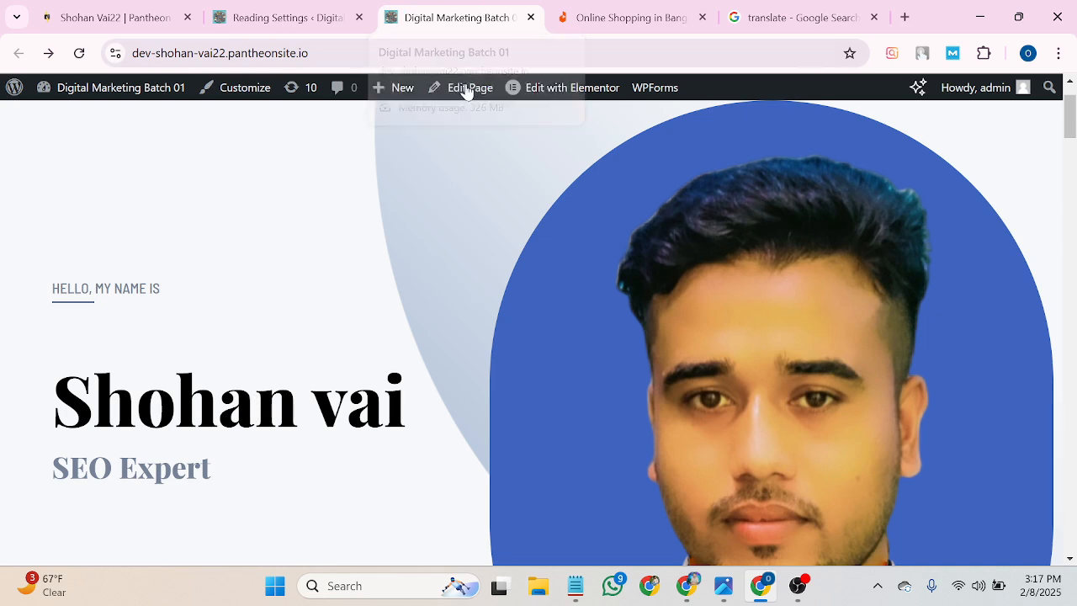
left_click(250, 406)
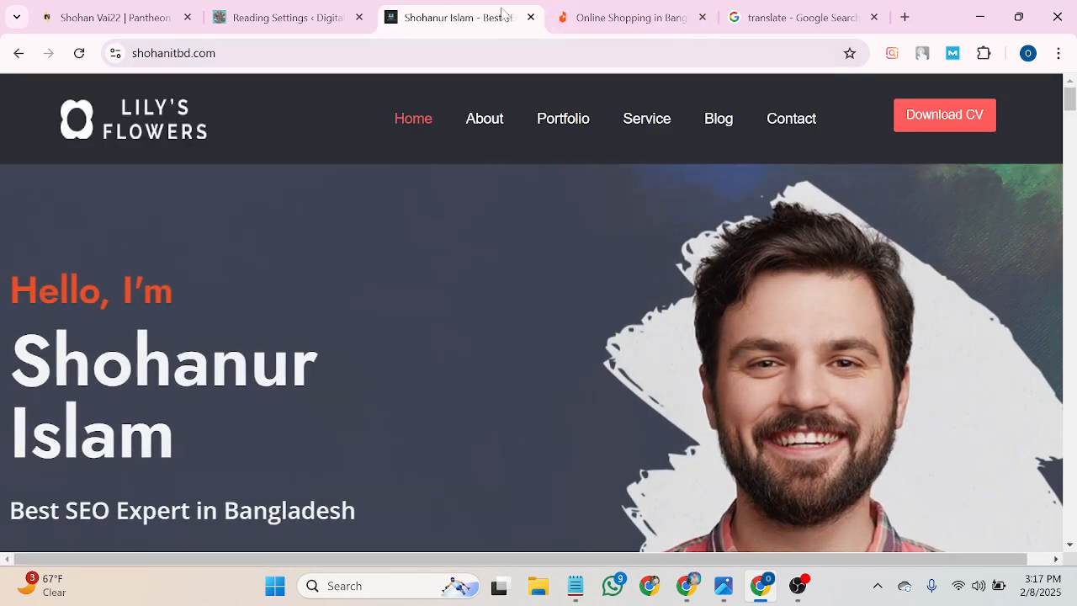
left_click(18, 53)
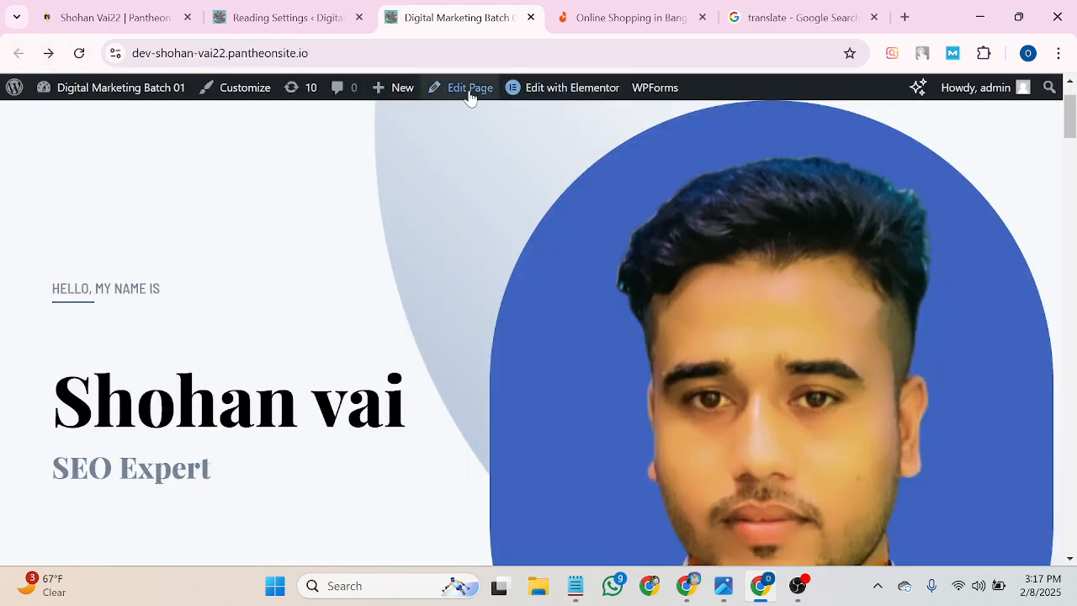
left_click(540, 104)
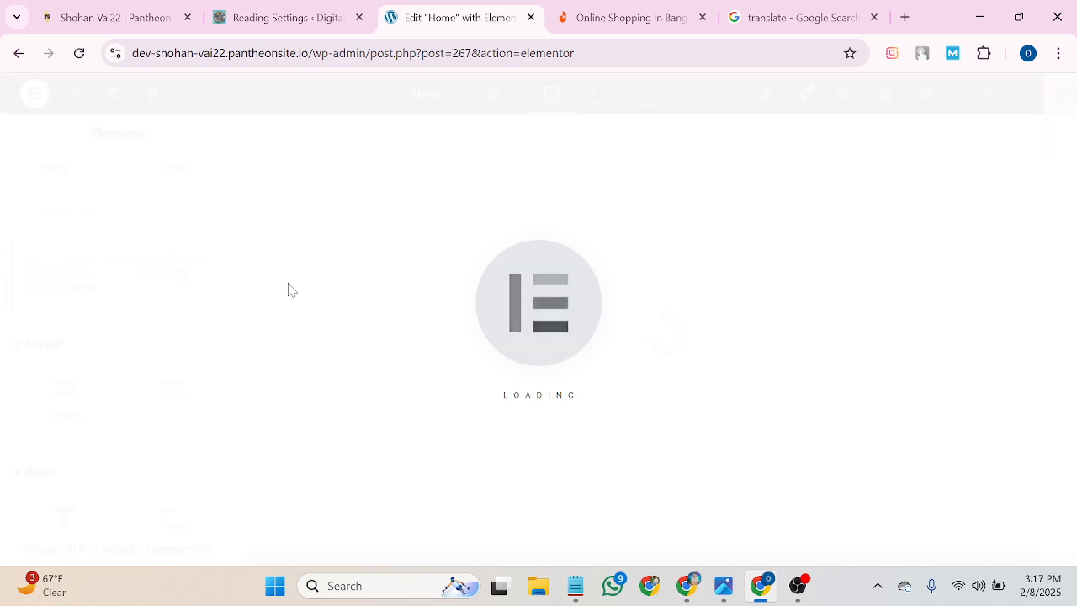
scroll(228, 375, "down", 2)
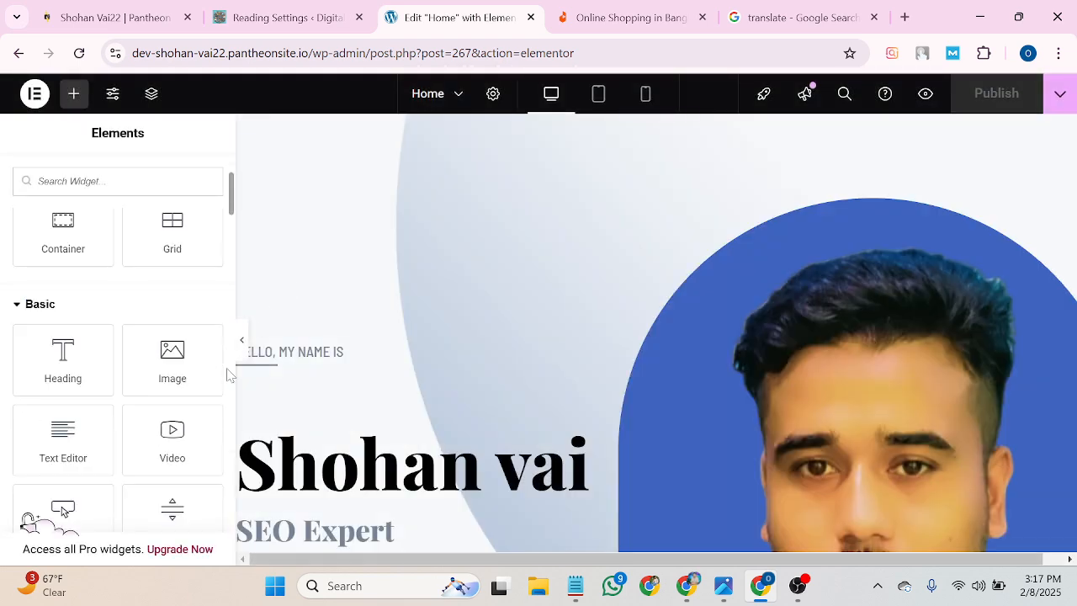
left_click(362, 459)
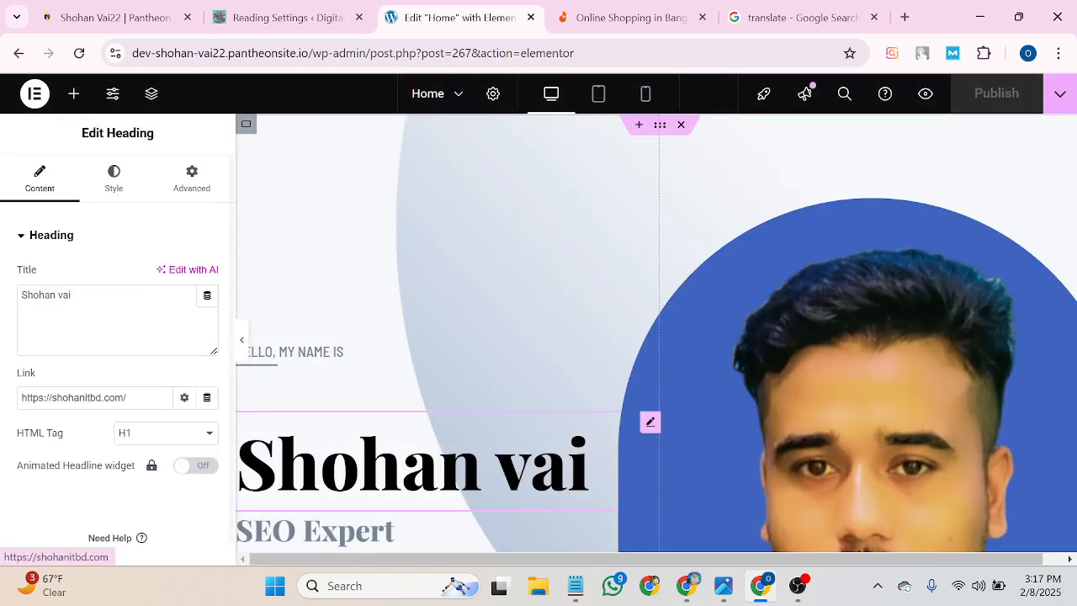
left_click(184, 398)
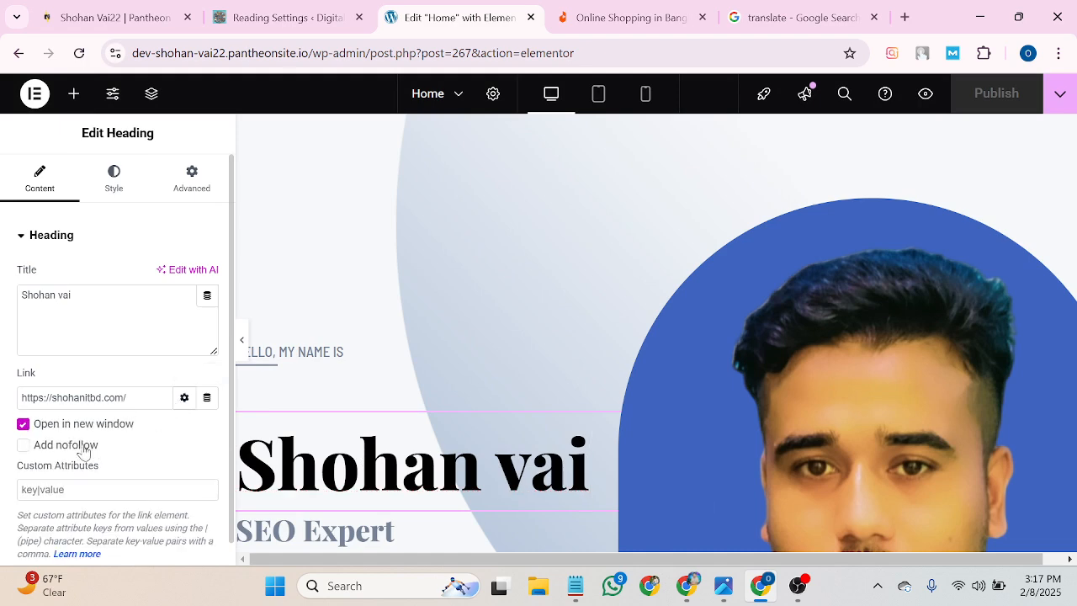
scroll(82, 453, "down", 2)
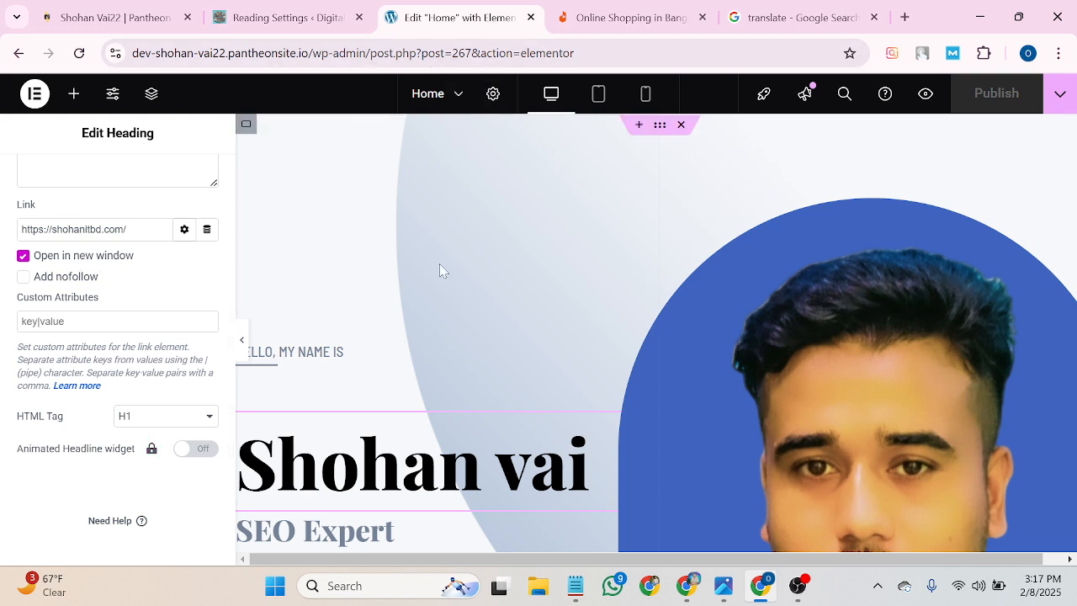
left_click(2, 47)
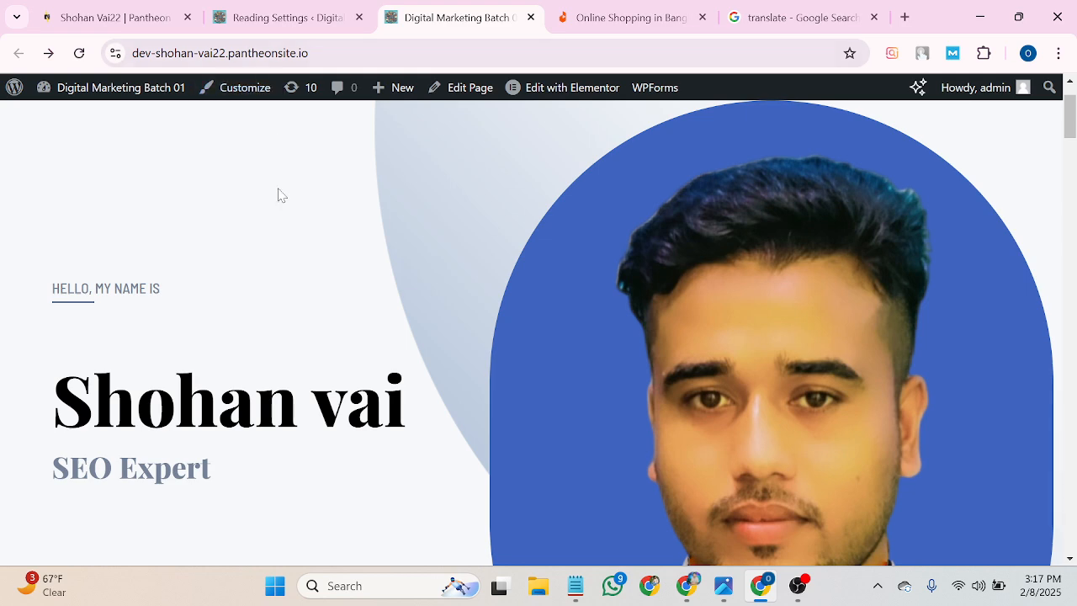
Test the name heading link on the live homepage and close the duplicate external site tabs.
left_click(216, 394)
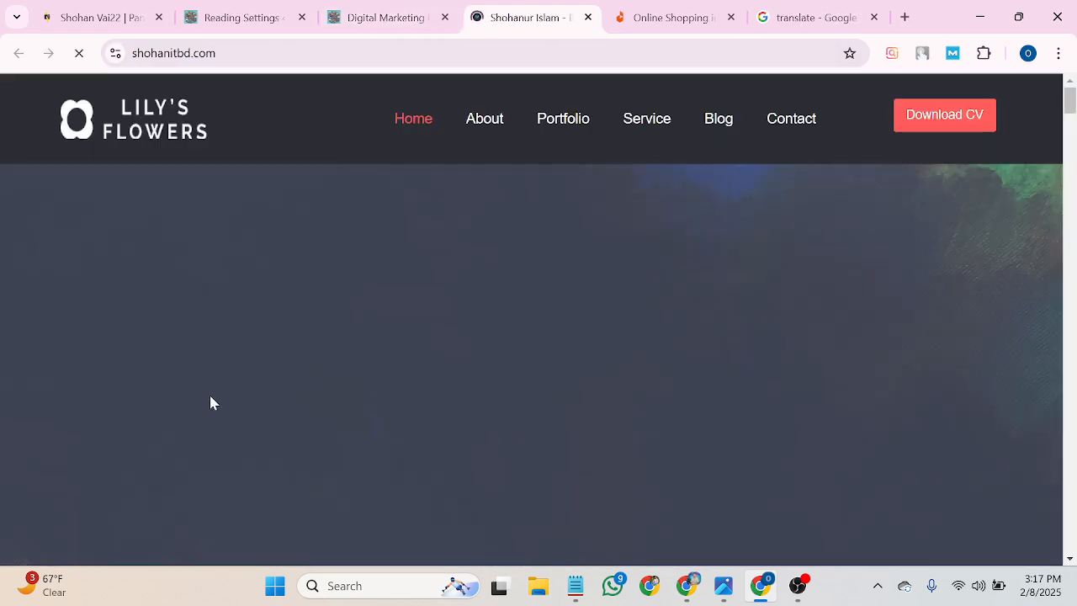
left_click(375, 21)
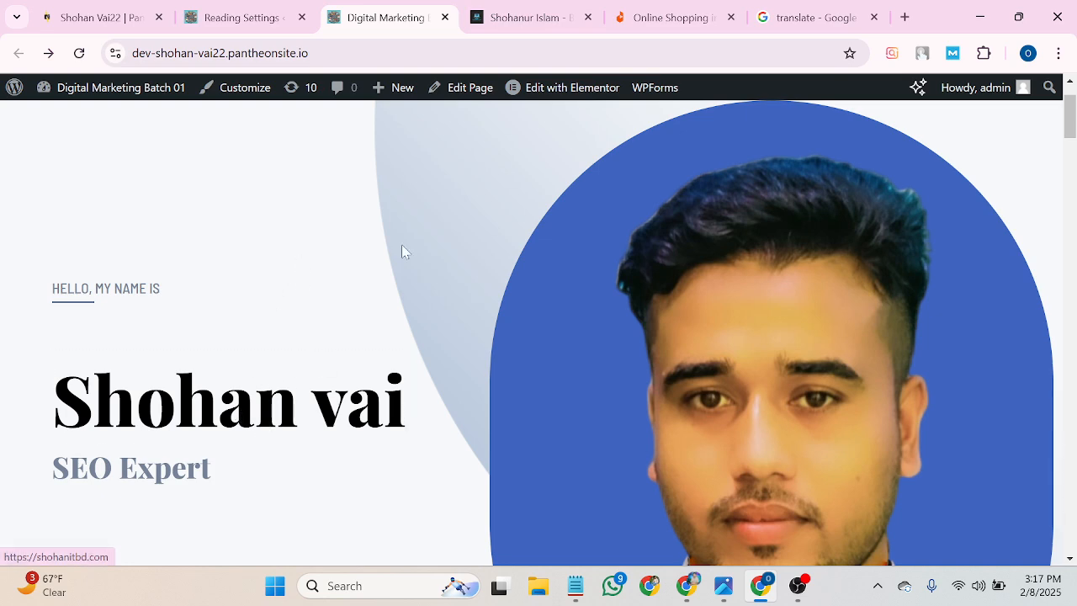
left_click(243, 423)
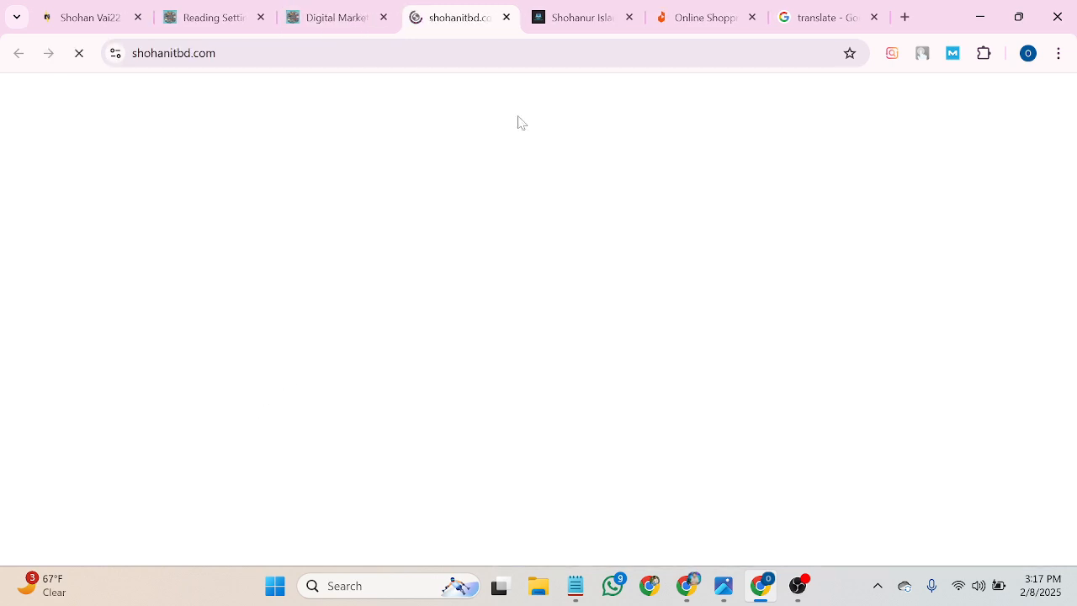
left_click(609, 16)
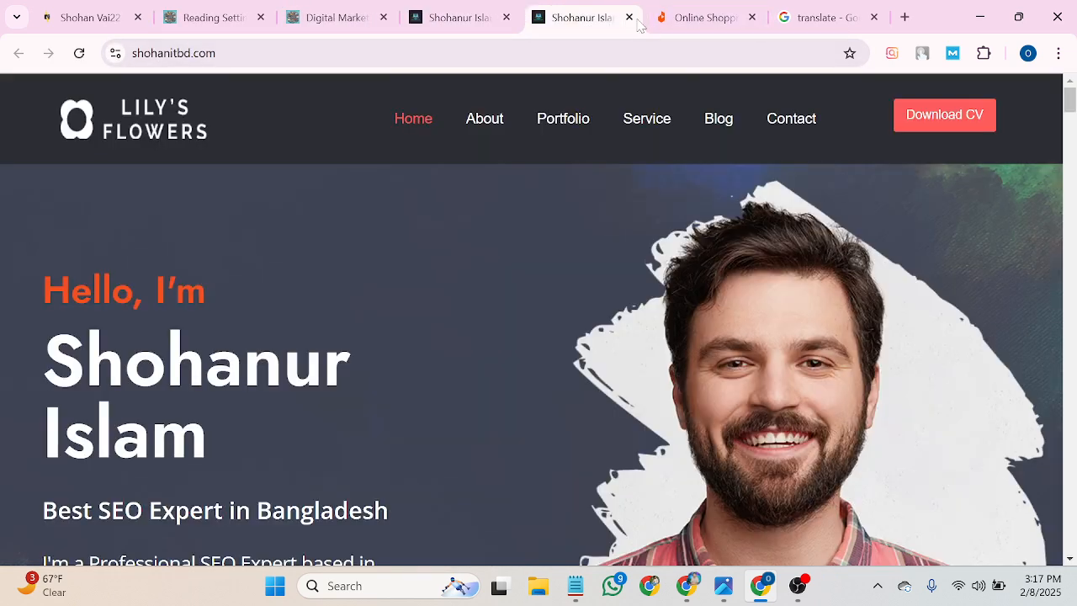
left_click(629, 18)
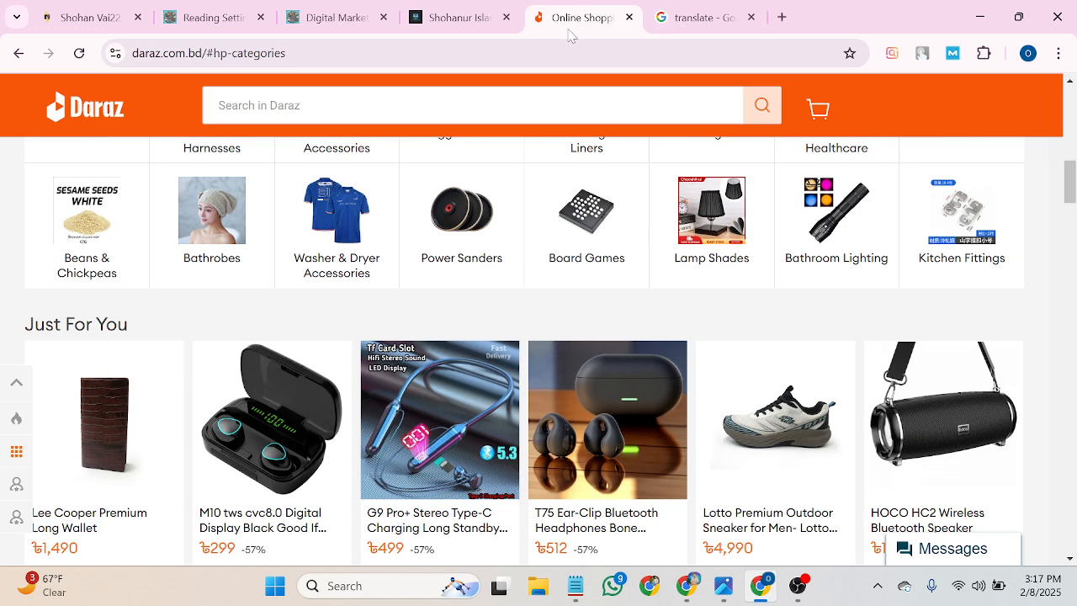
left_click(507, 17)
left_click(361, 25)
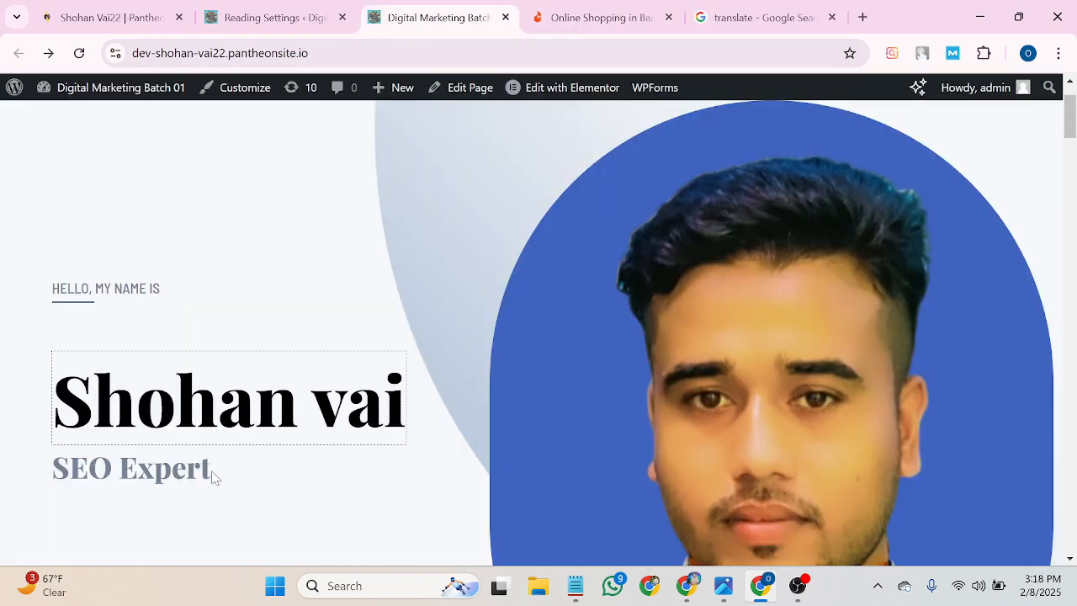
Click the name heading again to confirm it opens the external site in a new tab.
left_click(212, 425)
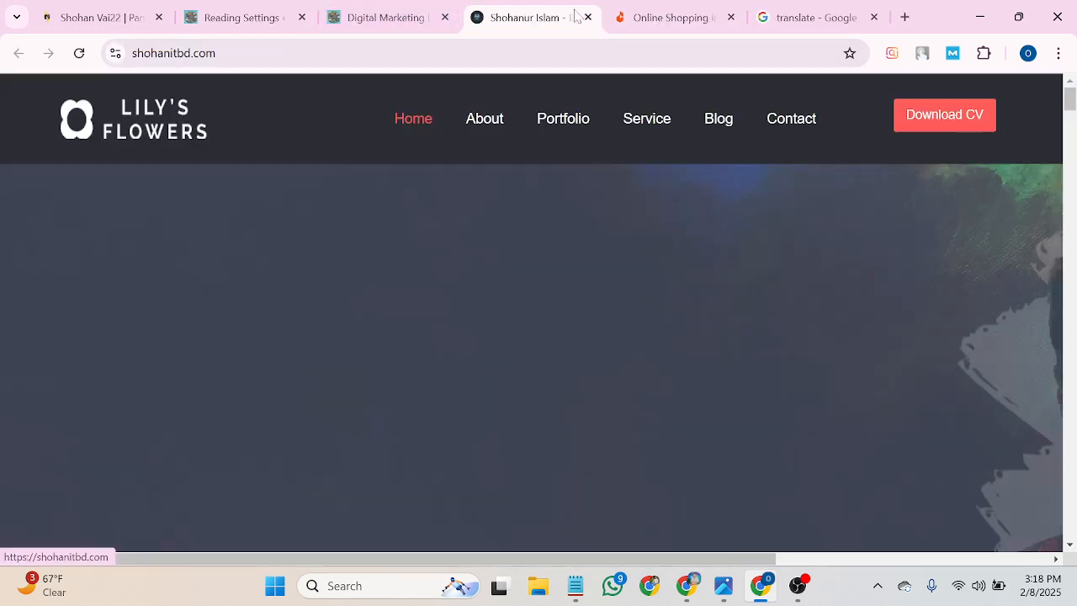
scroll(625, 217, "up", 5)
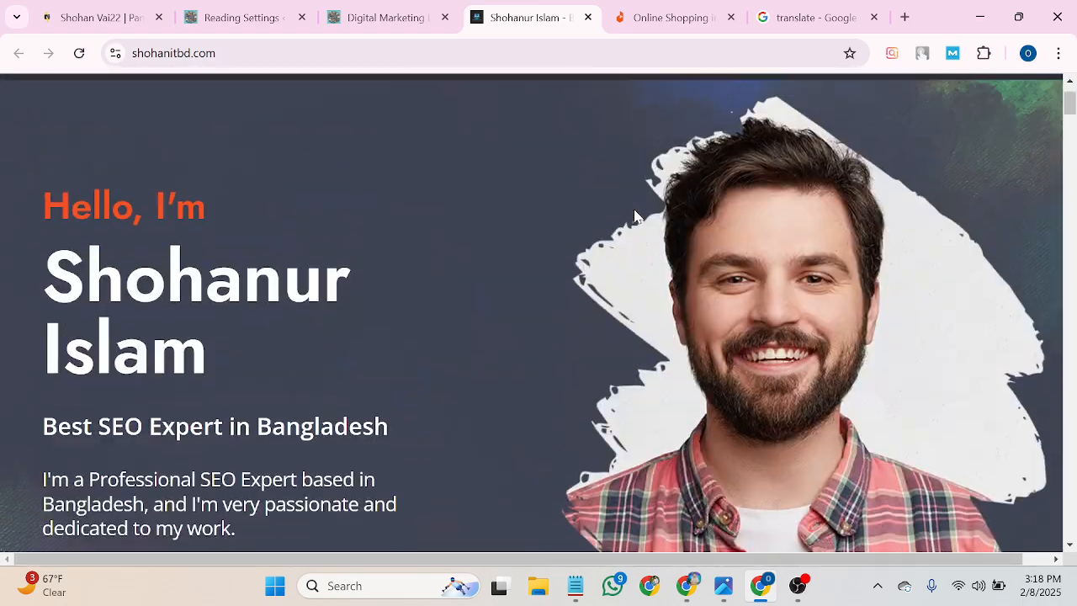
scroll(631, 221, "down", 5)
scroll(632, 223, "up", 6)
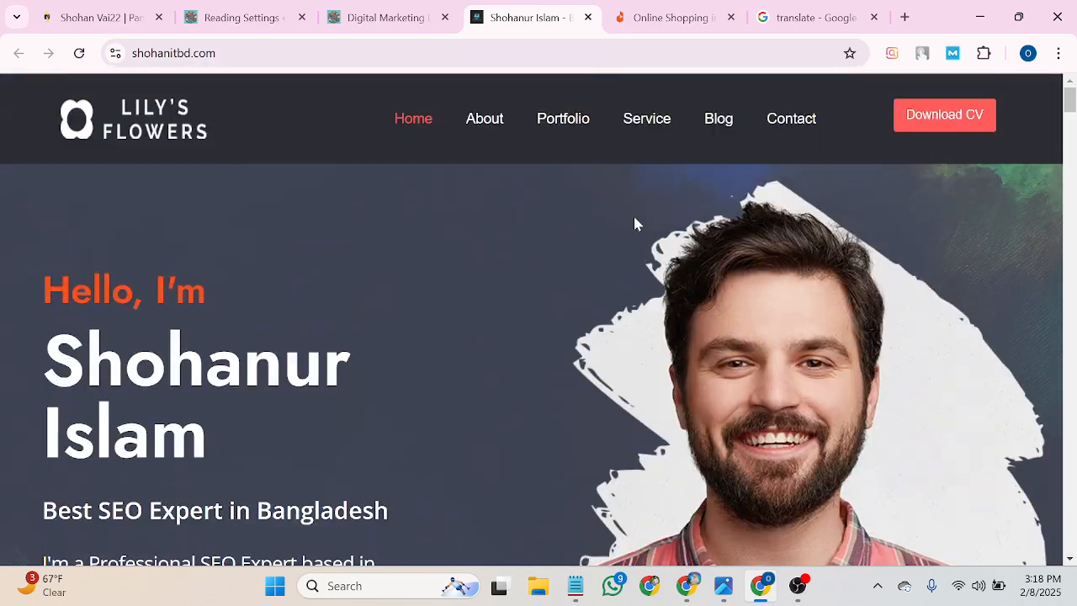
left_click(377, 16)
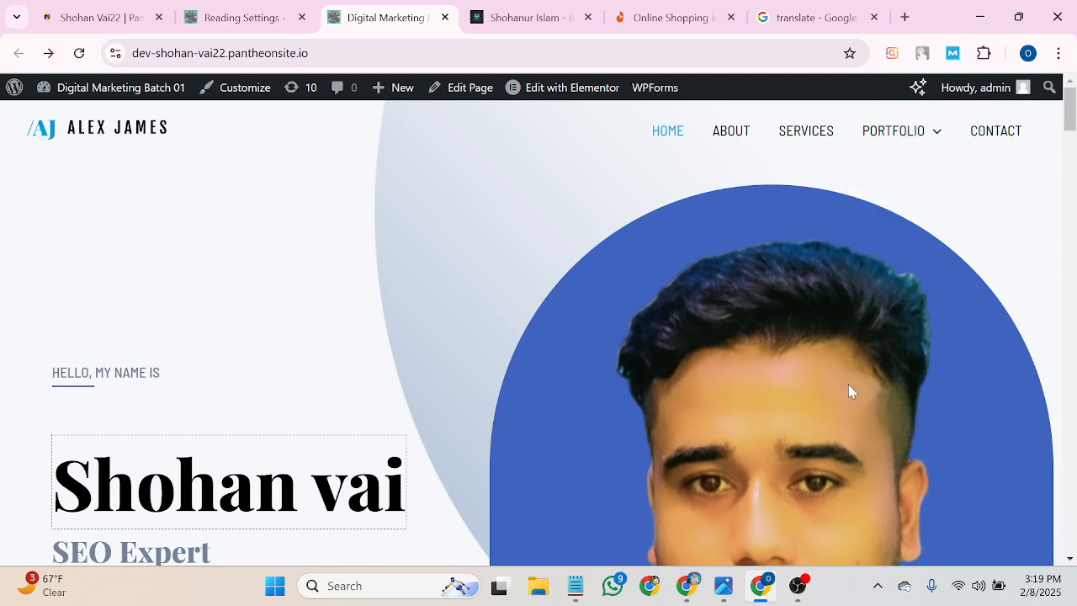
Bring the OBS Studio window in front of the browser from the taskbar.
left_click(798, 586)
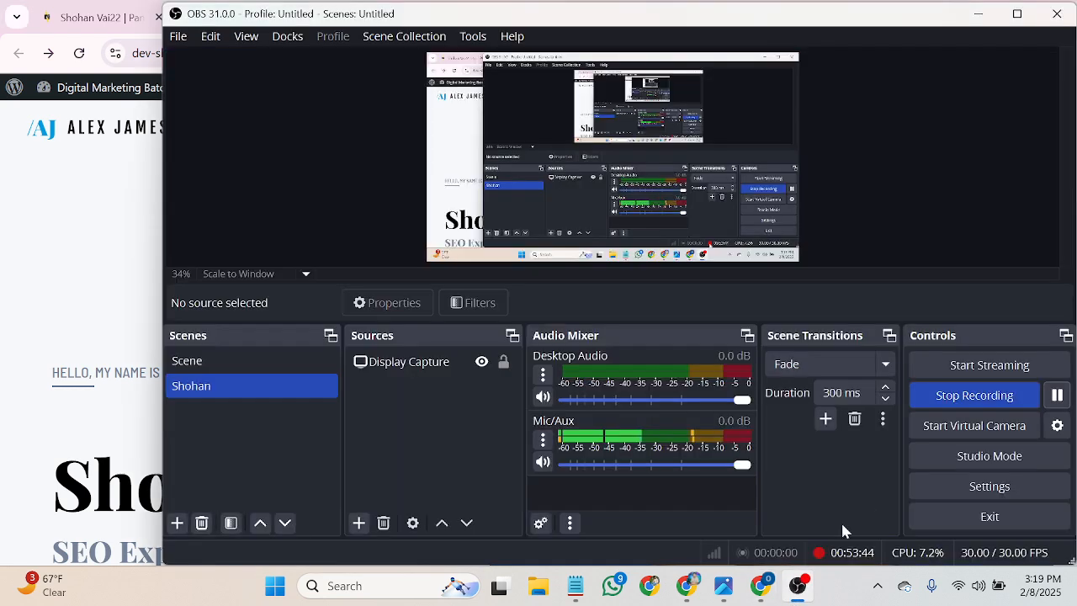